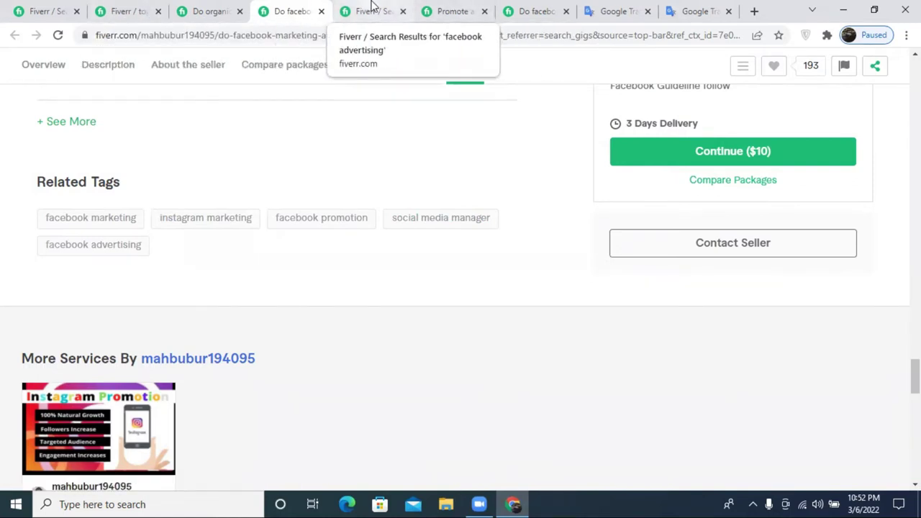
- Return to the new gig's overview form and add "organic promotion" to its search tags
scroll(148, 216, "up", 5)
key("ctrl+2")
scroll(166, 215, "up", 10)
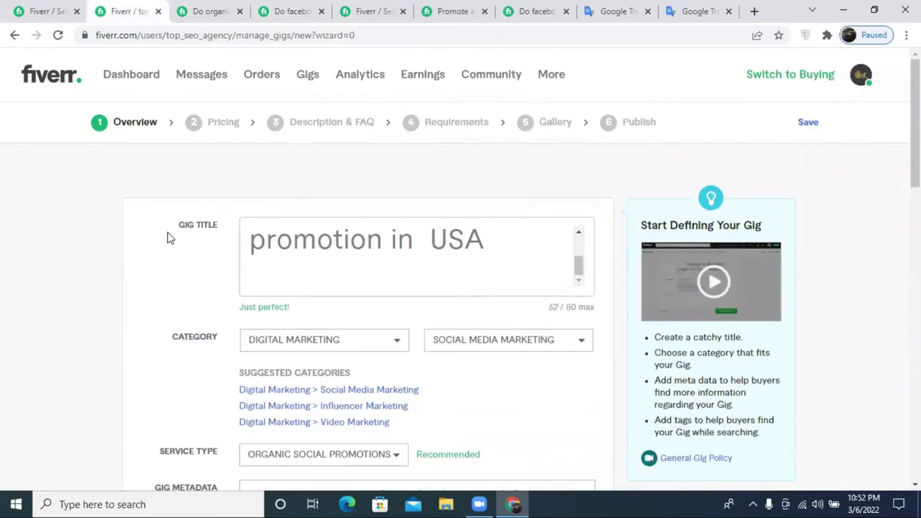
left_click(168, 238)
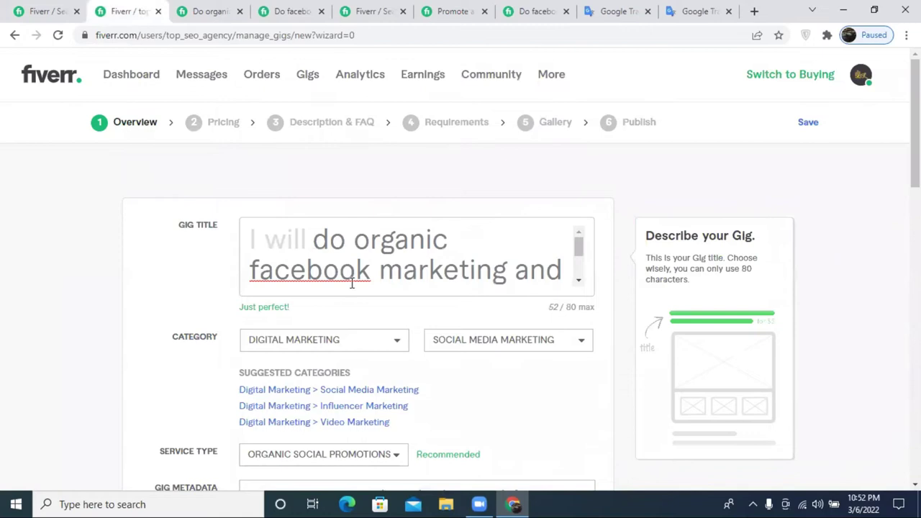
scroll(640, 442, "down", 11)
scroll(406, 173, "up", 2)
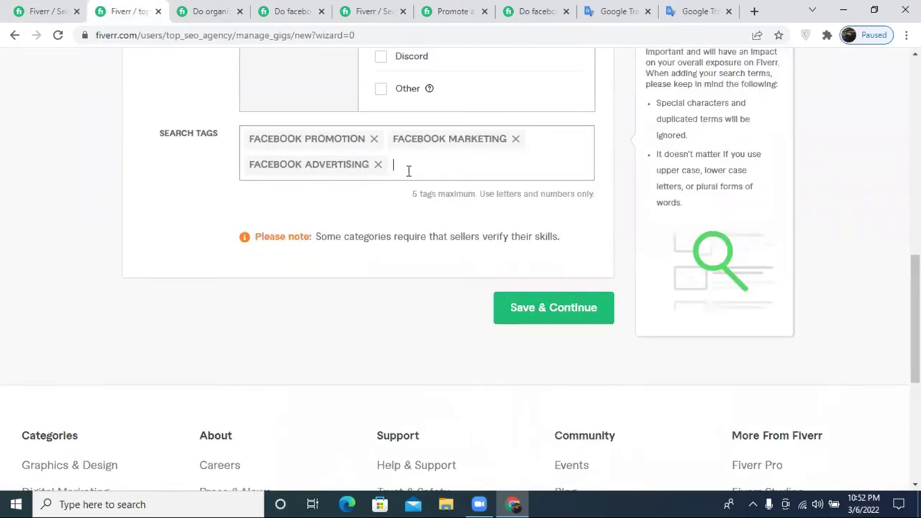
left_click(408, 171)
type("or")
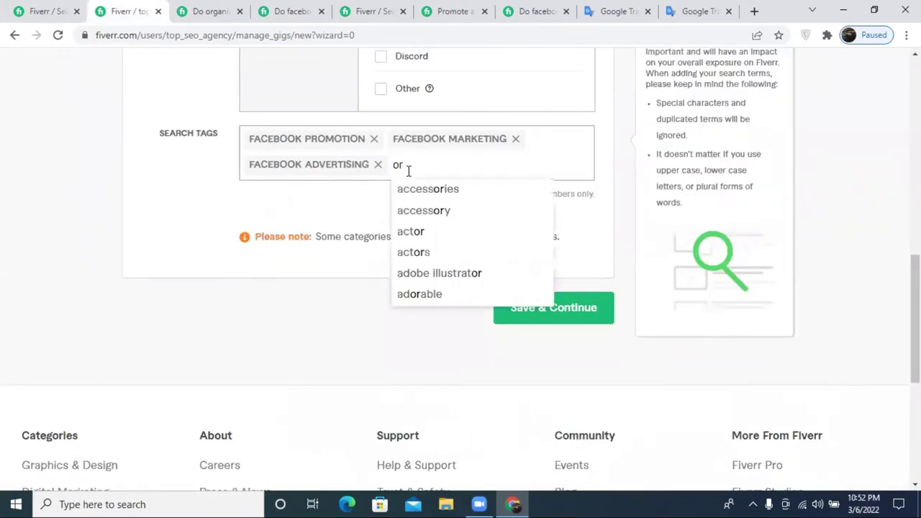
type("gan")
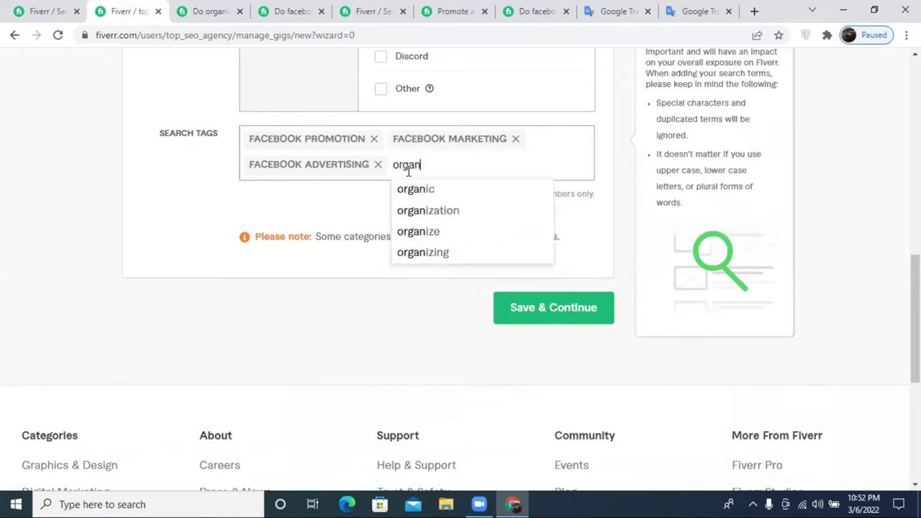
type("ic promotio")
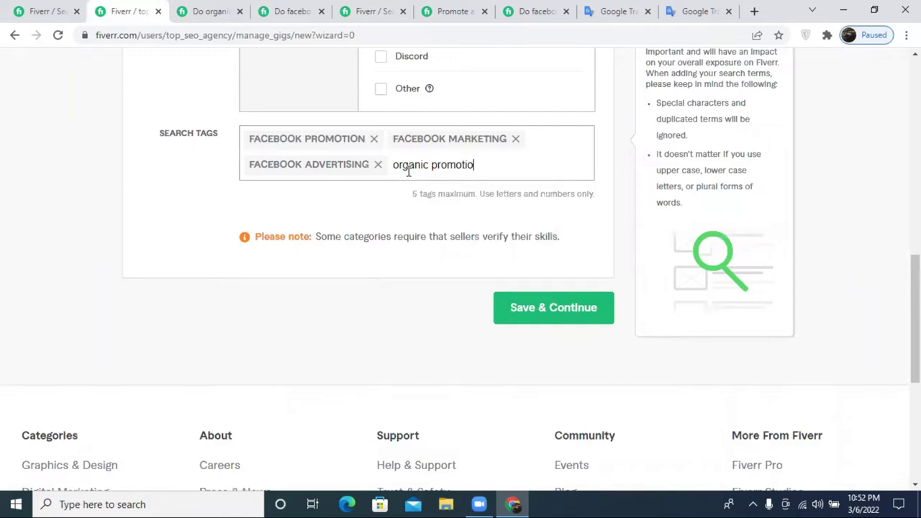
key("Return")
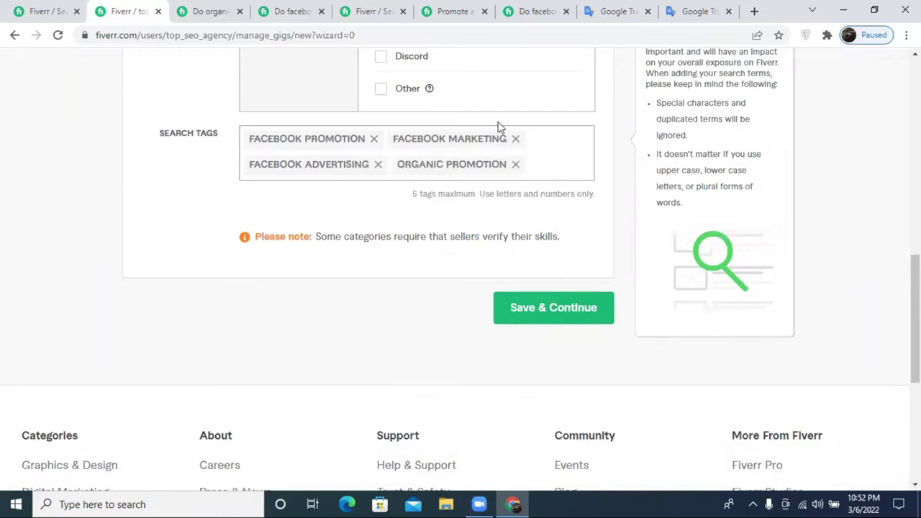
- Check the related tags on competing Facebook promotion gigs and copy "promote facebook" from the Facebook page group product gig
left_click_drag(497, 127, 466, 205)
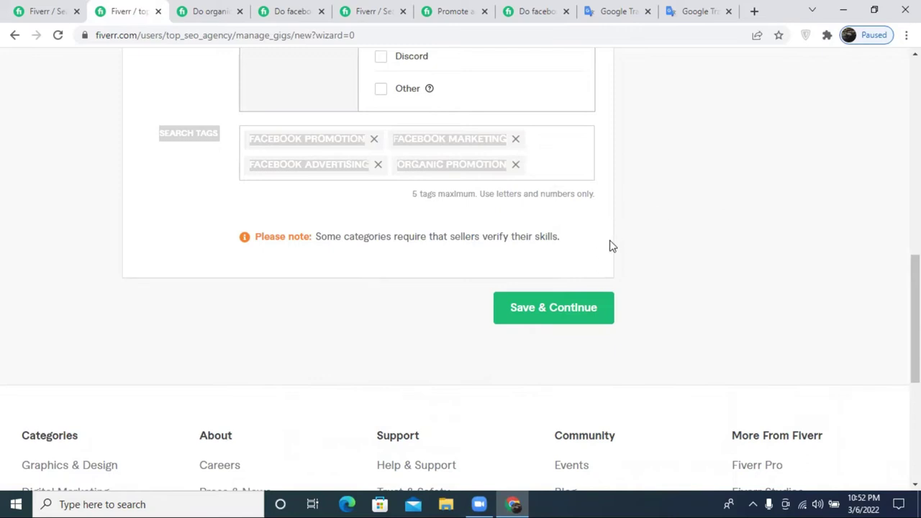
left_click(469, 162)
left_click(198, 10)
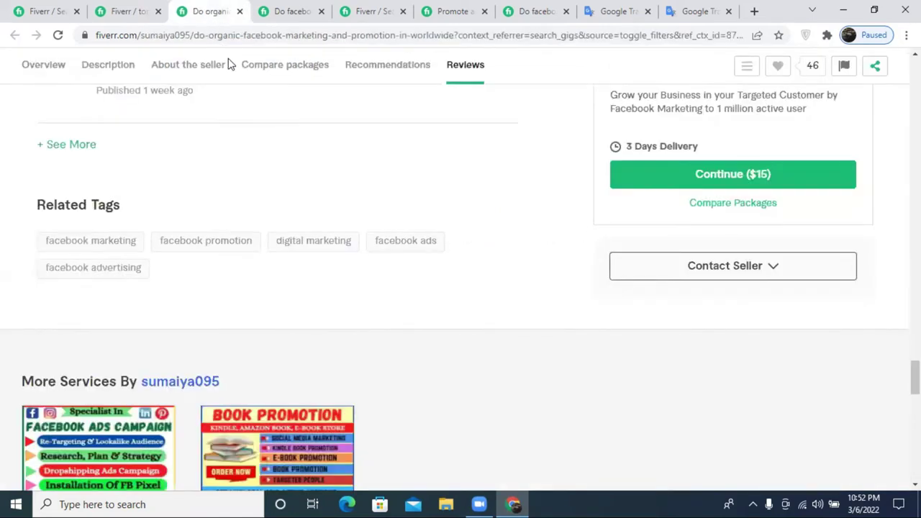
left_click(400, 10)
left_click(464, 10)
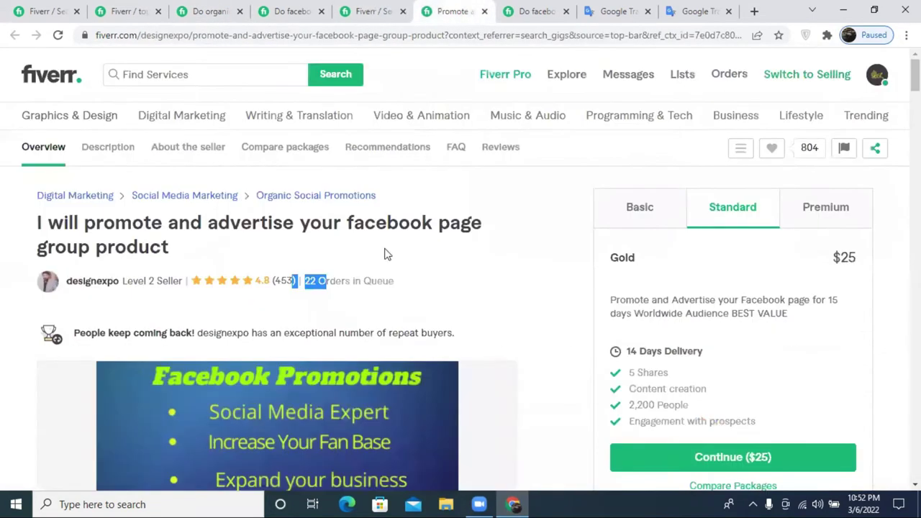
scroll(384, 254, "down", 20)
scroll(401, 342, "down", 15)
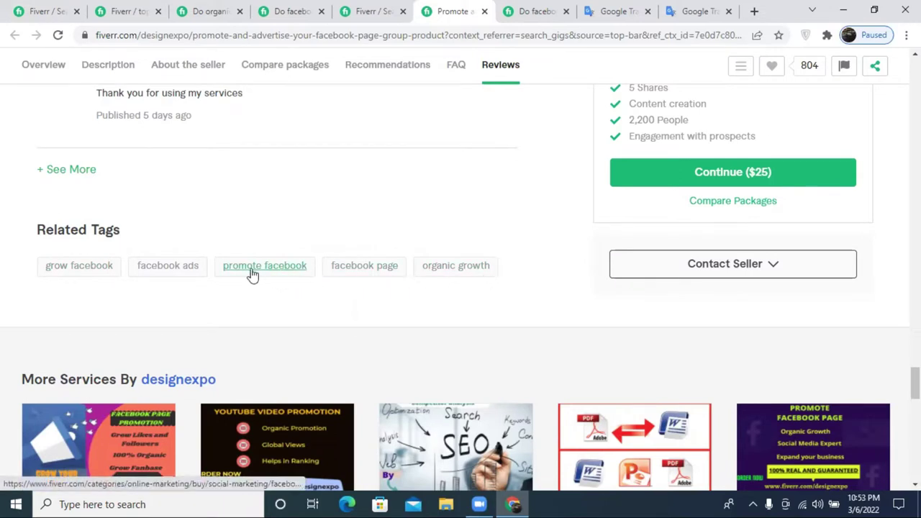
left_click_drag(308, 267, 229, 269)
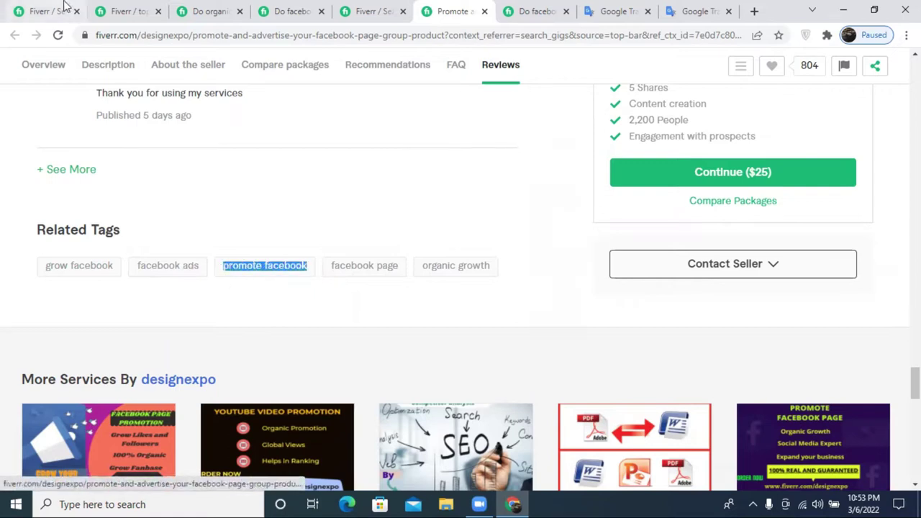
- Add "promote facebook" as the fifth search tag in the gig's overview form
left_click(121, 11)
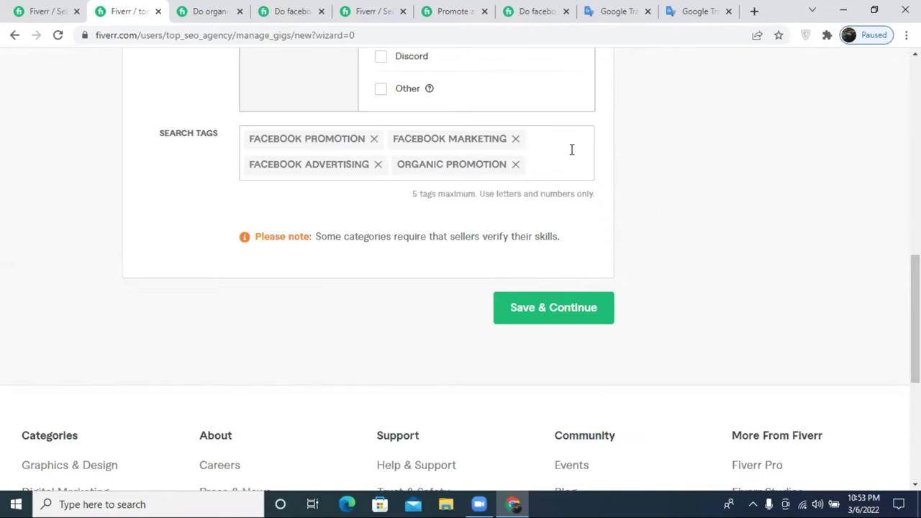
left_click(543, 164)
type("promote facebook")
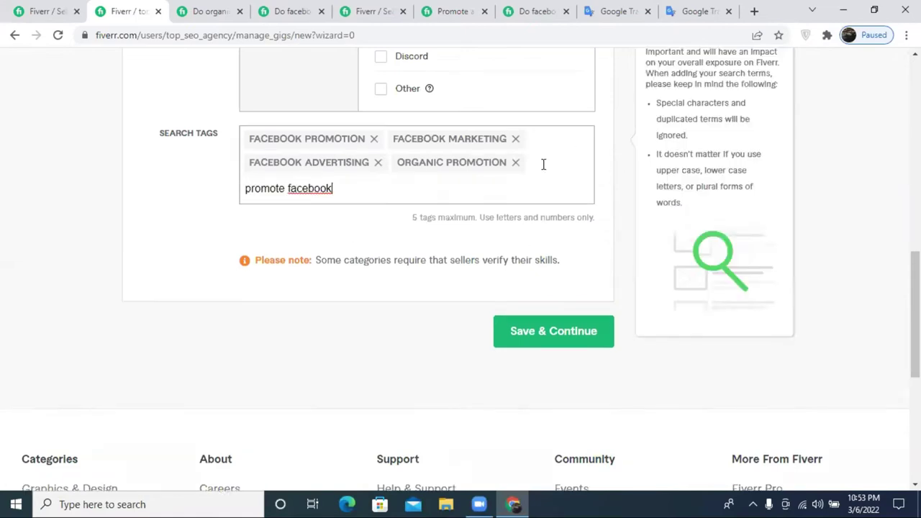
key("Return")
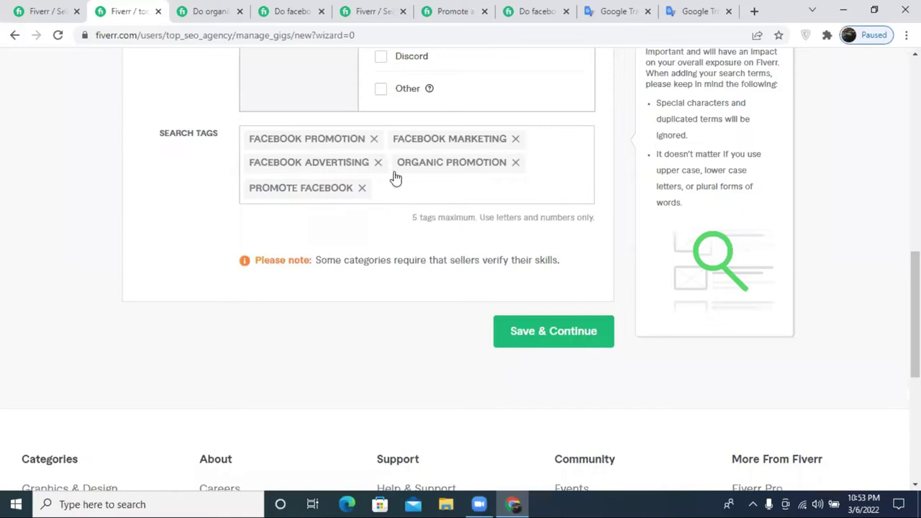
- Review the gig's platform, category and tags, and try to save the overview and continue
scroll(395, 177, "up", 2)
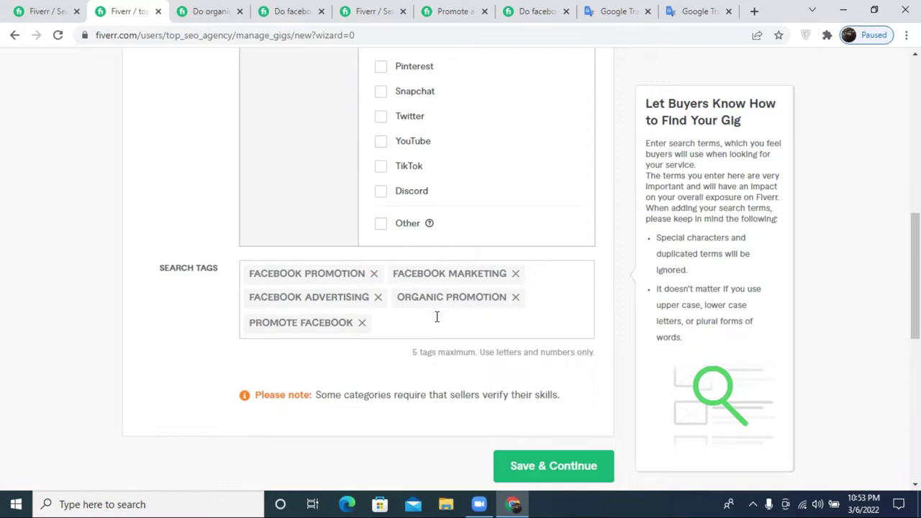
scroll(437, 326, "up", 5)
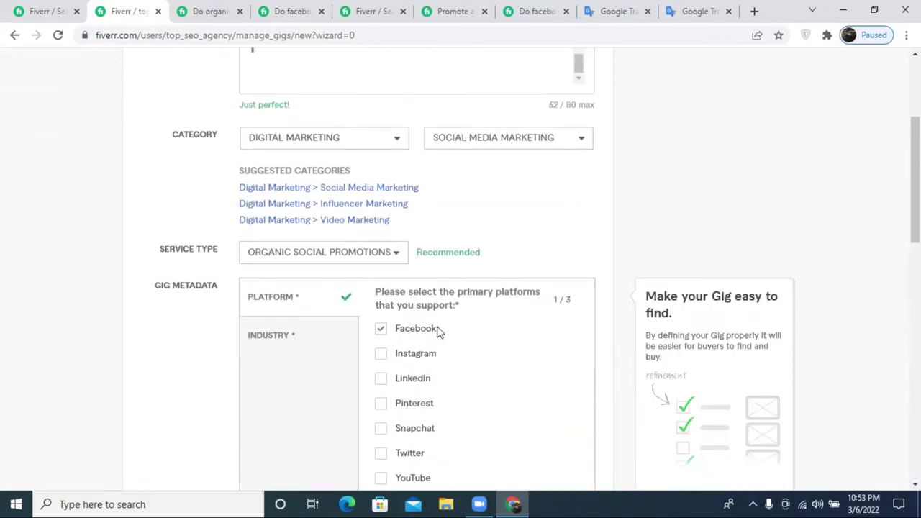
double_click(439, 331)
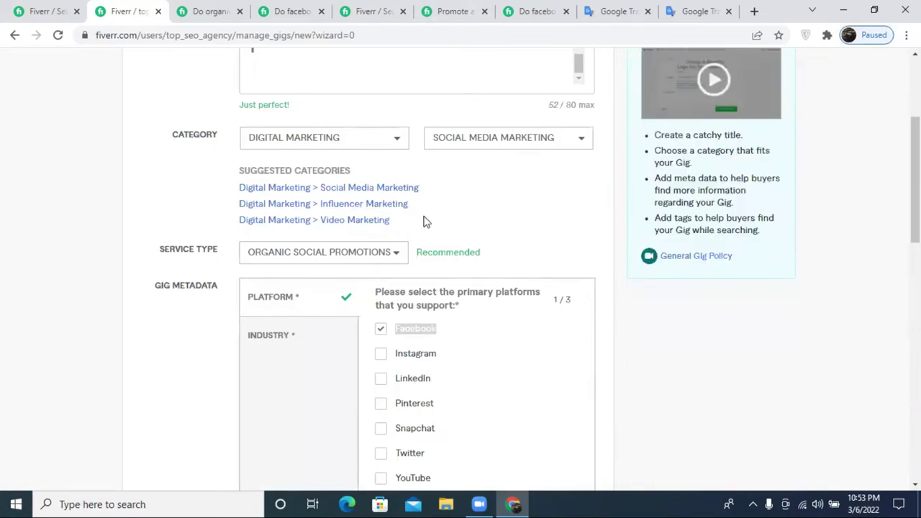
scroll(527, 224, "down", 1)
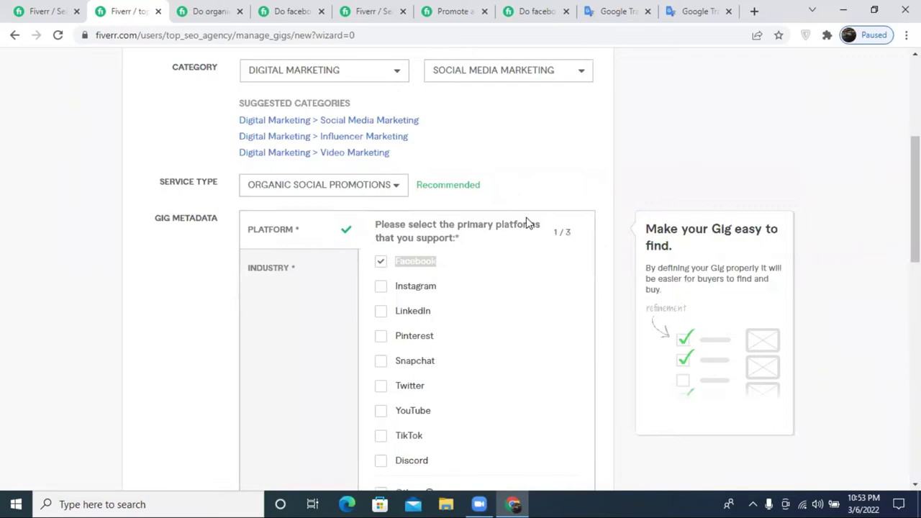
scroll(395, 280, "down", 4)
scroll(555, 267, "down", 4)
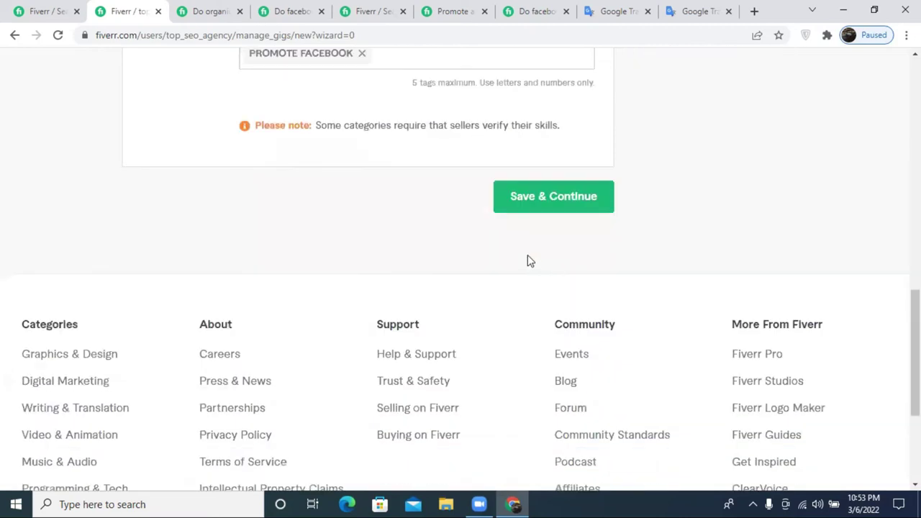
left_click(528, 202)
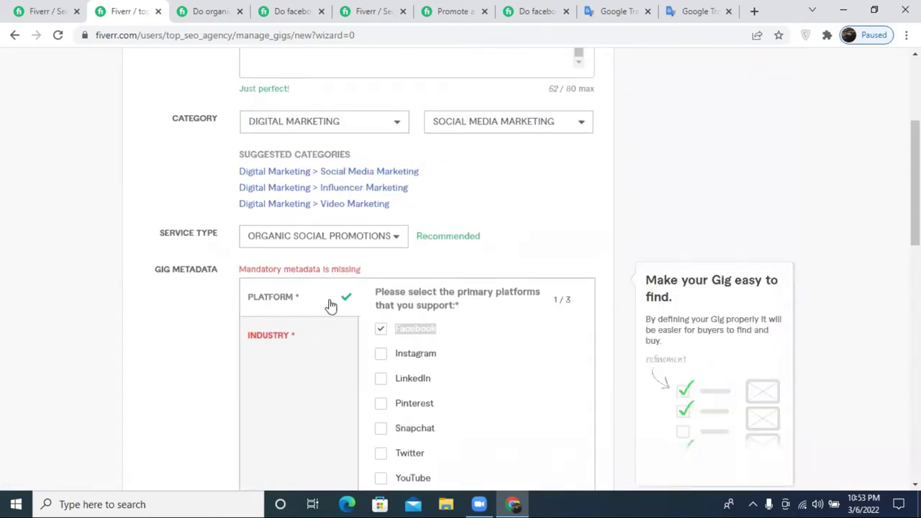
- Select Fashion & apparel, Services and Real estate as the gig's industries in the metadata
left_click(272, 341)
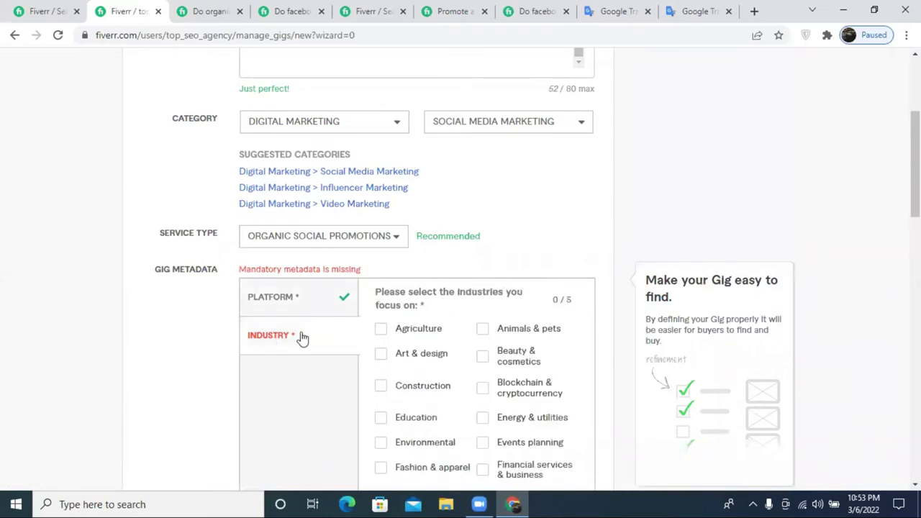
scroll(511, 329, "down", 2)
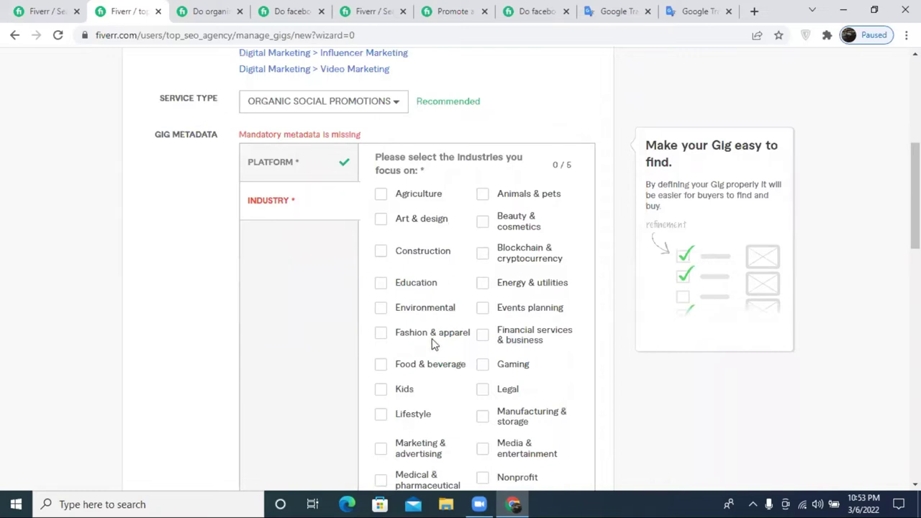
left_click(381, 333)
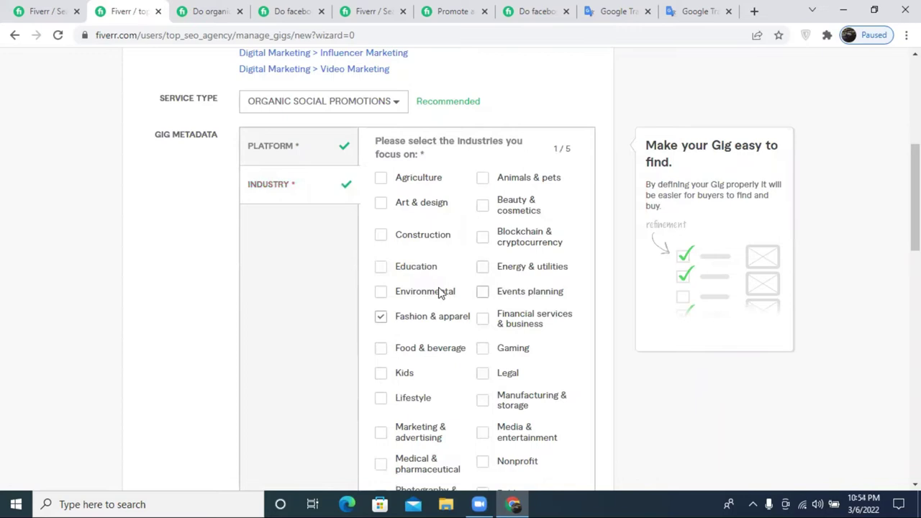
scroll(542, 323, "down", 1)
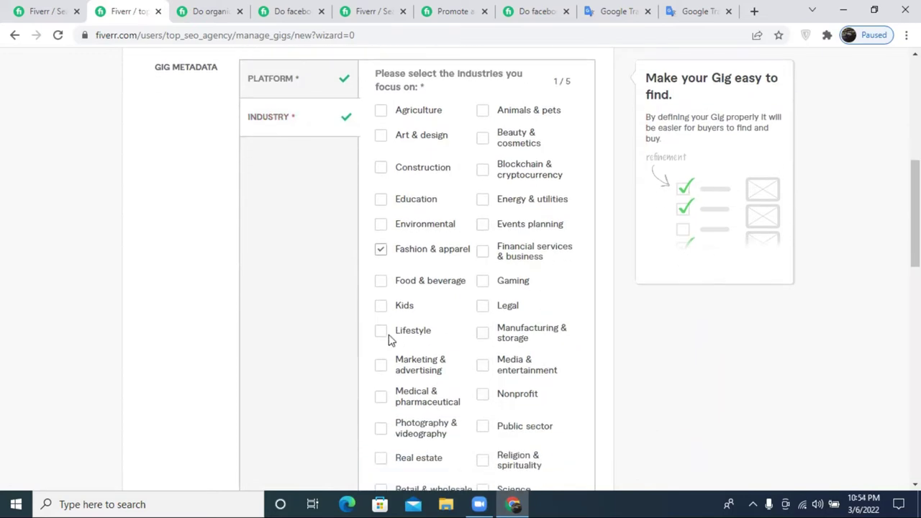
scroll(475, 339, "down", 1)
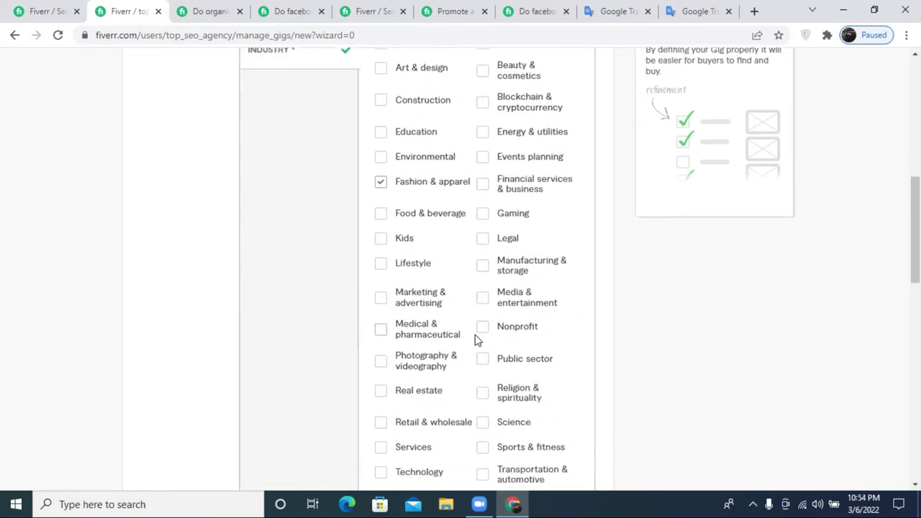
scroll(497, 310, "down", 1)
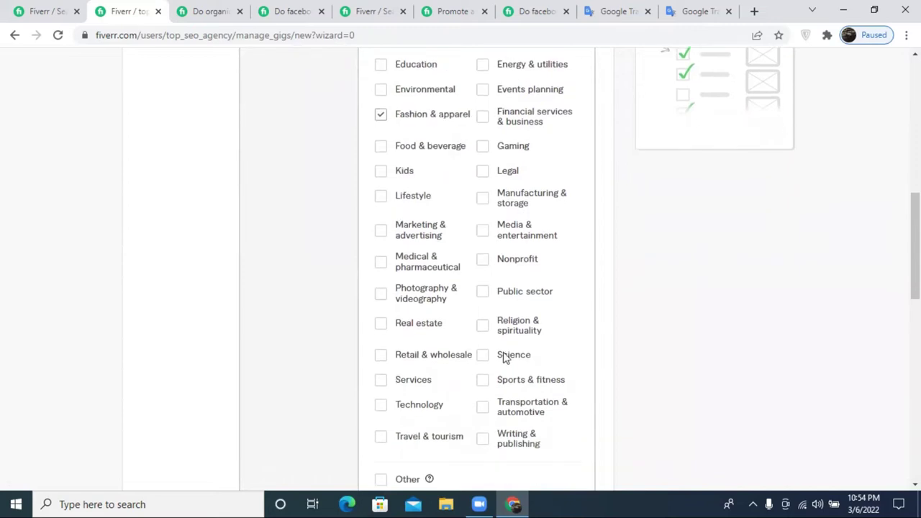
left_click(381, 383)
left_click(381, 328)
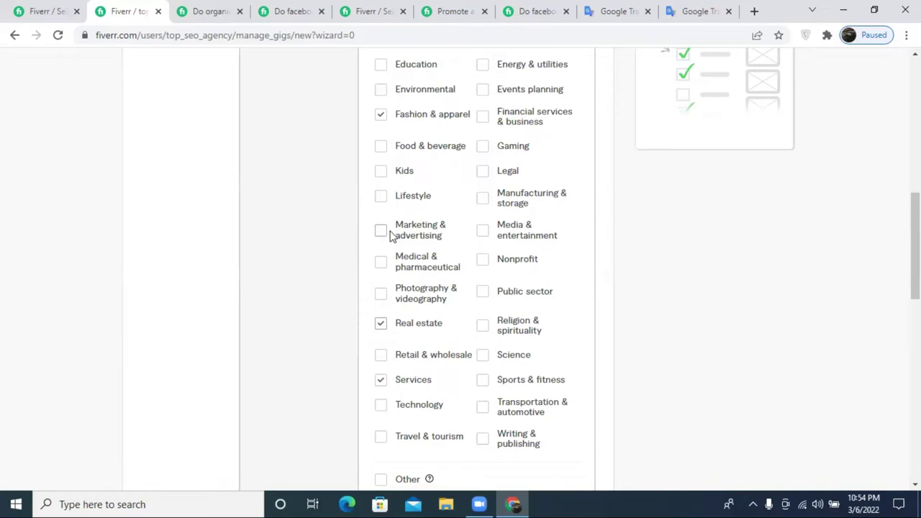
- Add Financial services & business and Energy & utilities to the gig's selected industries
scroll(500, 231, "up", 1)
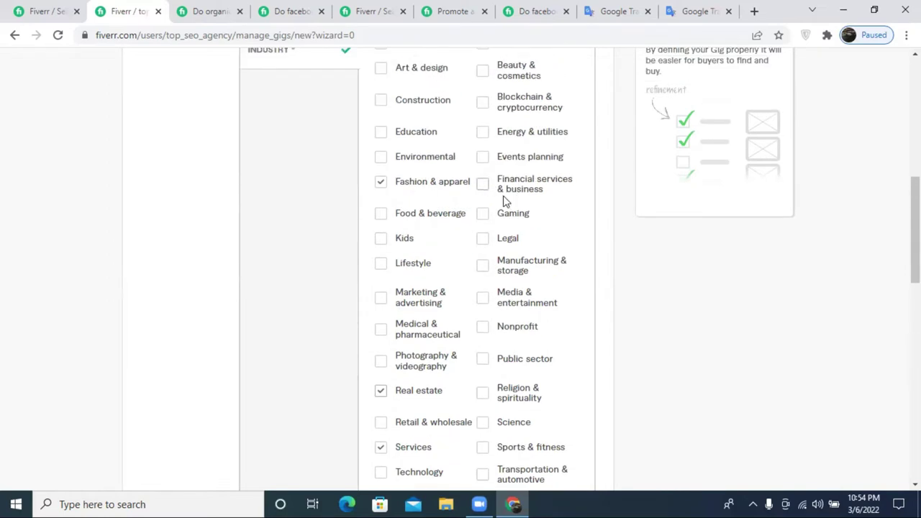
left_click(483, 187)
scroll(524, 204, "up", 1)
left_click(524, 203)
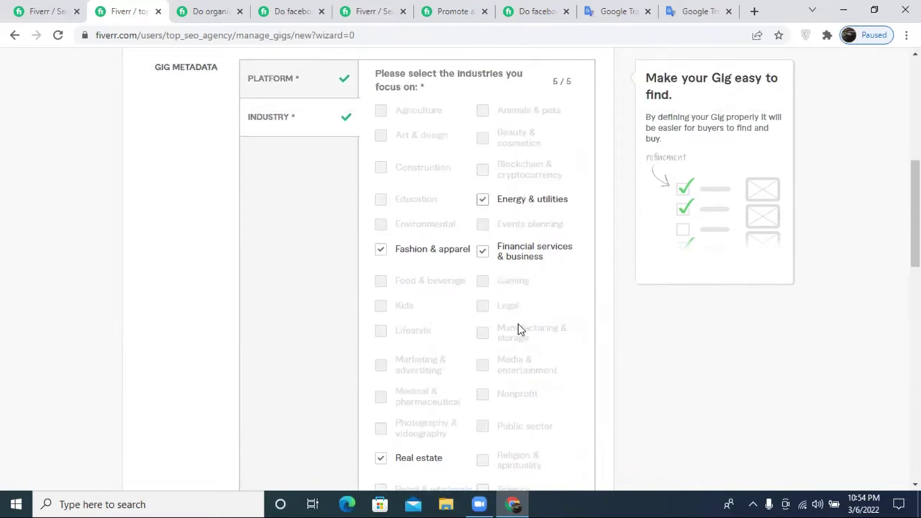
- Replace the Services industry with Beauty & cosmetics in the gig metadata
scroll(517, 329, "down", 2)
left_click(381, 380)
scroll(541, 321, "up", 2)
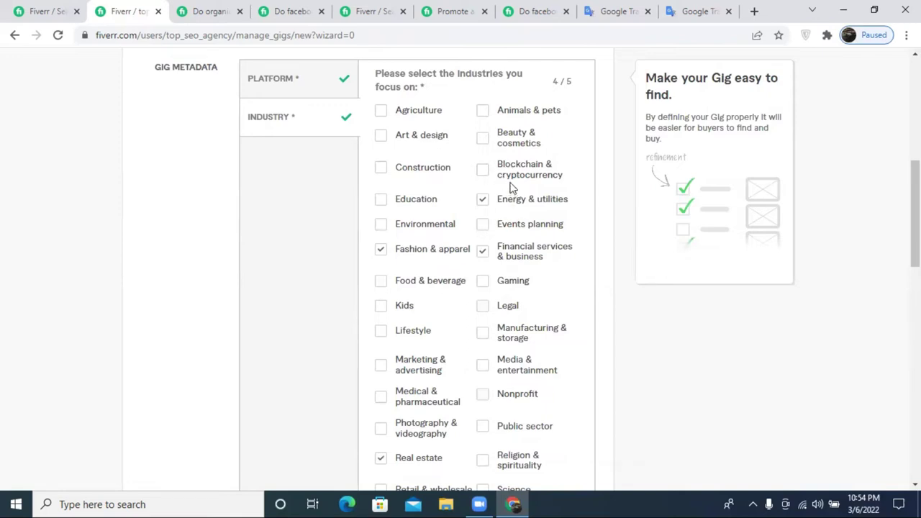
left_click(482, 139)
scroll(508, 165, "down", 5)
scroll(508, 164, "up", 5)
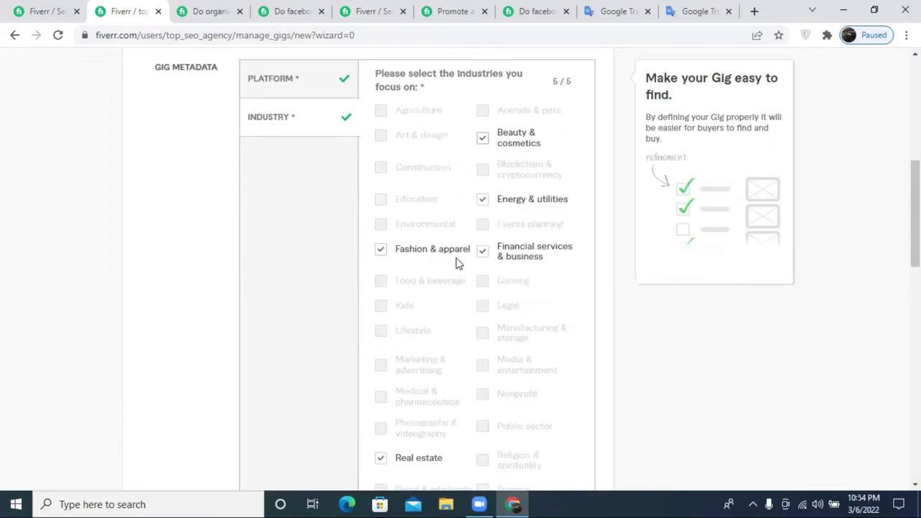
- Replace the Energy & utilities industry with Marketing & advertising in the gig metadata
scroll(456, 261, "down", 2)
scroll(446, 329, "up", 2)
left_click(485, 202)
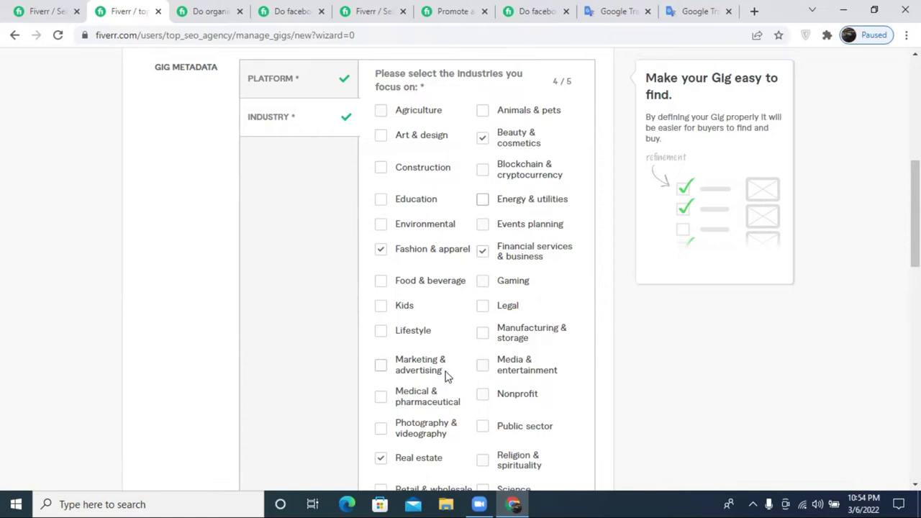
left_click(379, 363)
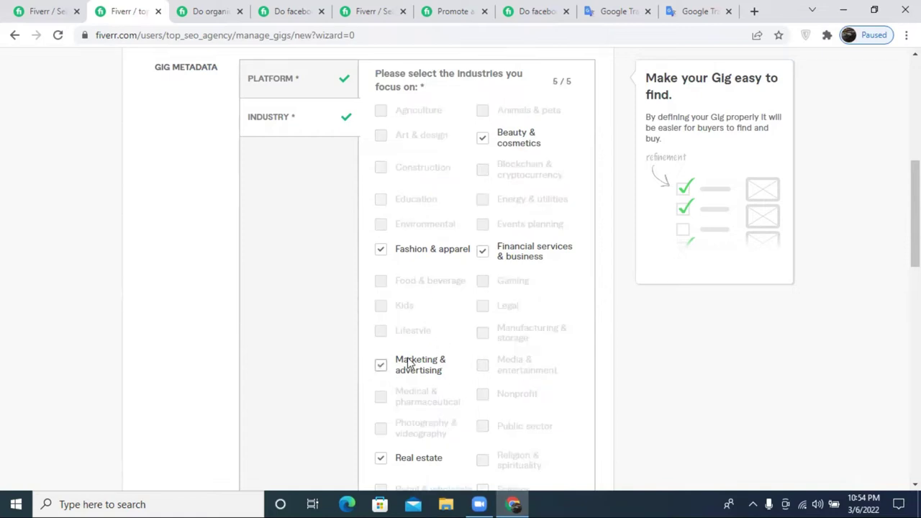
scroll(547, 314, "down", 3)
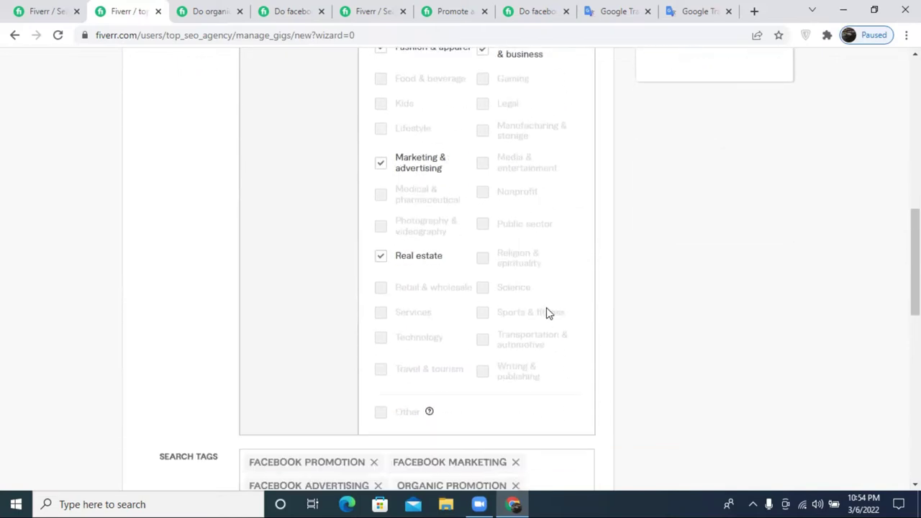
- Save the gig's overview and continue to the pricing stage
scroll(547, 314, "down", 6)
left_click(611, 202)
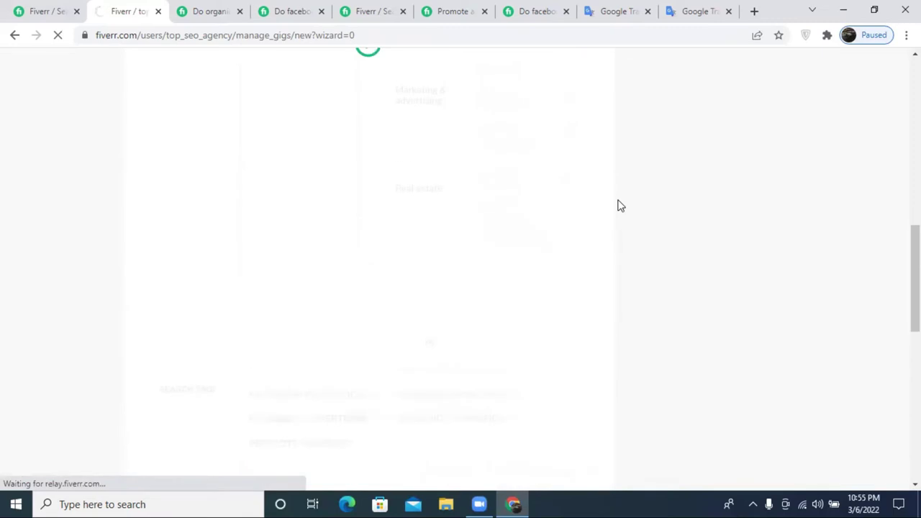
- Examine the industries listed in the competing gig for organic Facebook marketing and promotion in worldwide, then check the neighbouring Facebook marketing gig
left_click(214, 9)
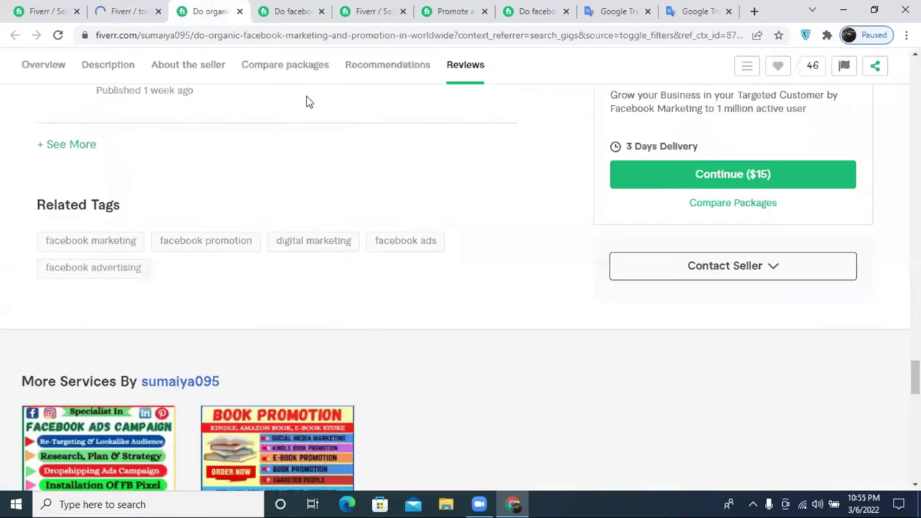
scroll(353, 201, "up", 5)
scroll(351, 202, "up", 20)
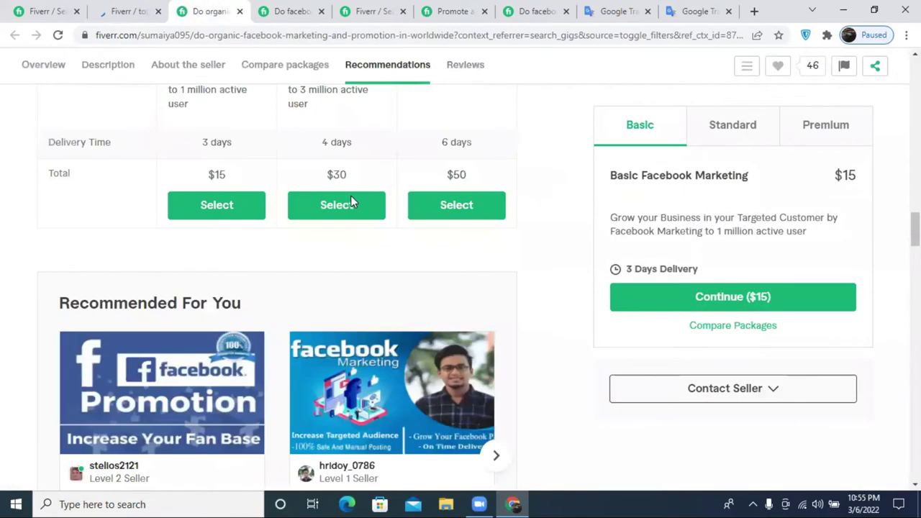
scroll(350, 201, "up", 15)
scroll(349, 199, "down", 1)
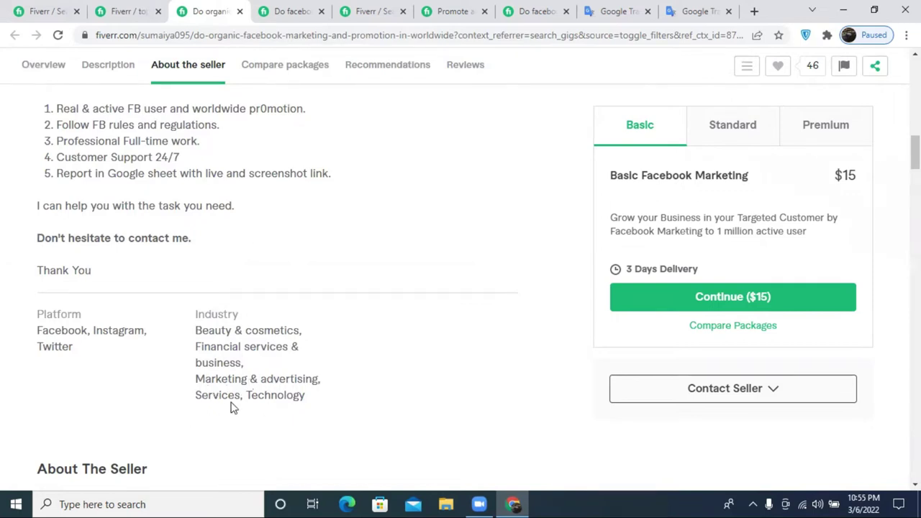
left_click_drag(305, 405, 196, 330)
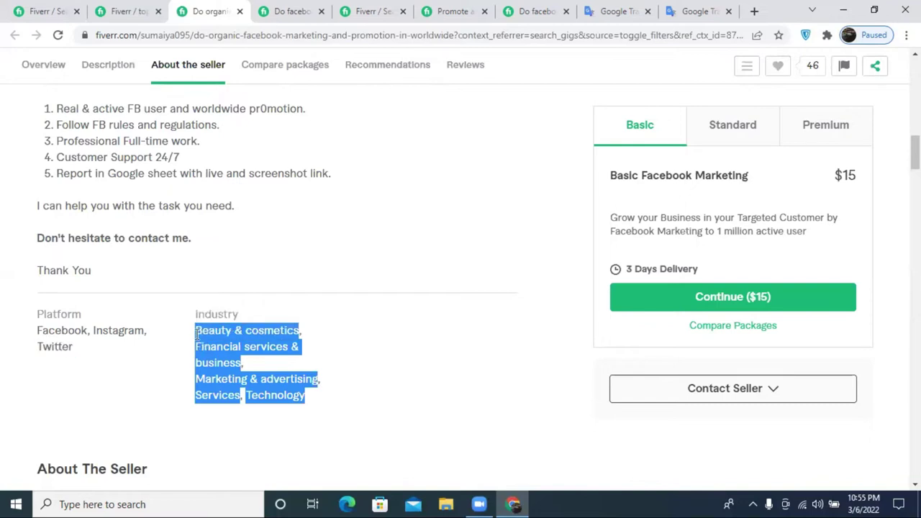
left_click(291, 11)
scroll(243, 64, "up", 5)
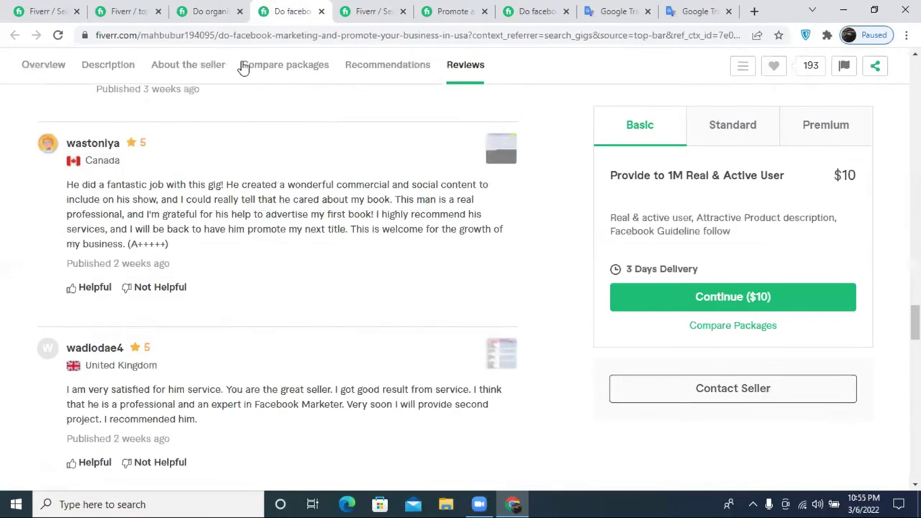
- Return to the new gig's Scope & Pricing page and open the Basic package's name for editing
left_click(108, 11)
scroll(428, 252, "down", 2)
scroll(427, 252, "up", 2)
left_click(322, 362)
left_click(321, 362)
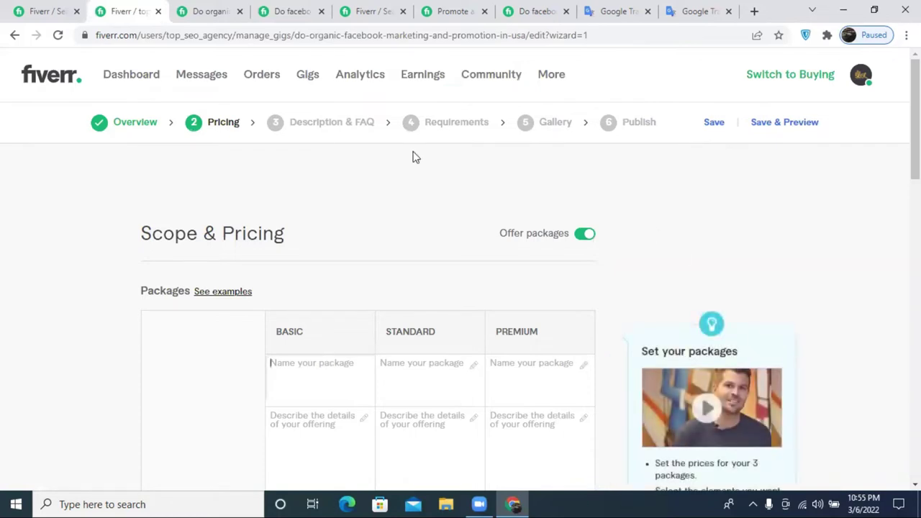
- Examine how the other open Facebook marketing and promotion gigs name, describe and price their packages
left_click(208, 11)
scroll(386, 241, "up", 10)
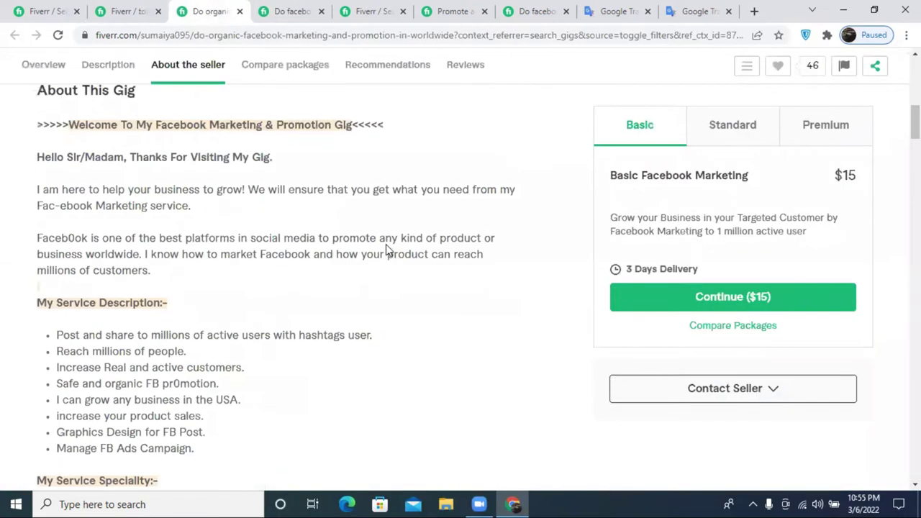
left_click(294, 10)
scroll(591, 229, "up", 2)
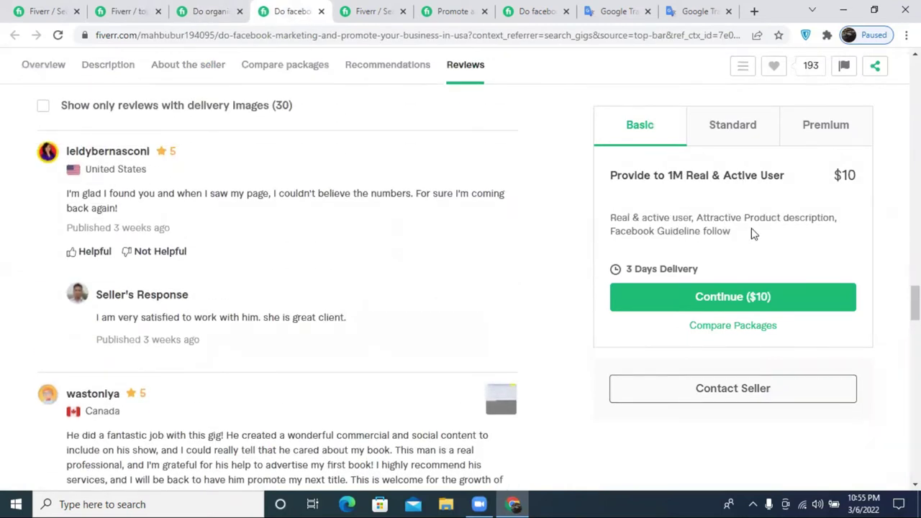
left_click(376, 10)
left_click(450, 10)
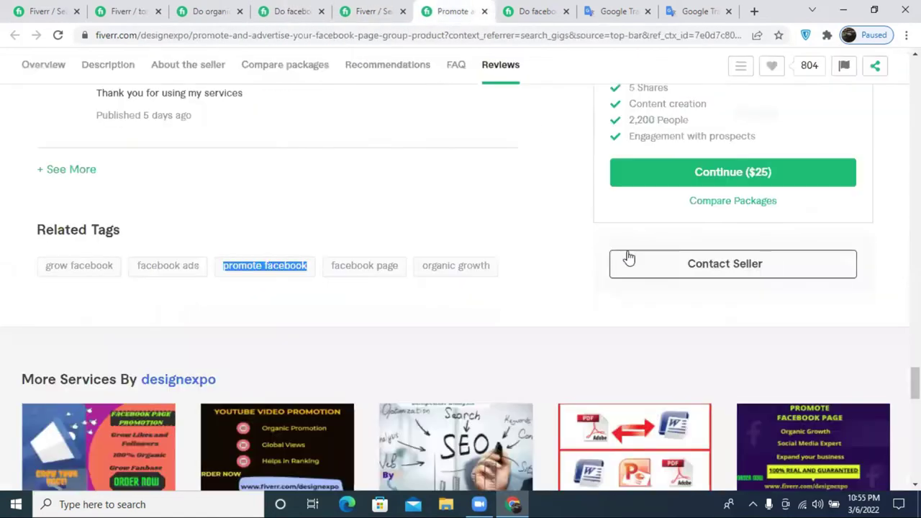
scroll(626, 257, "up", 4)
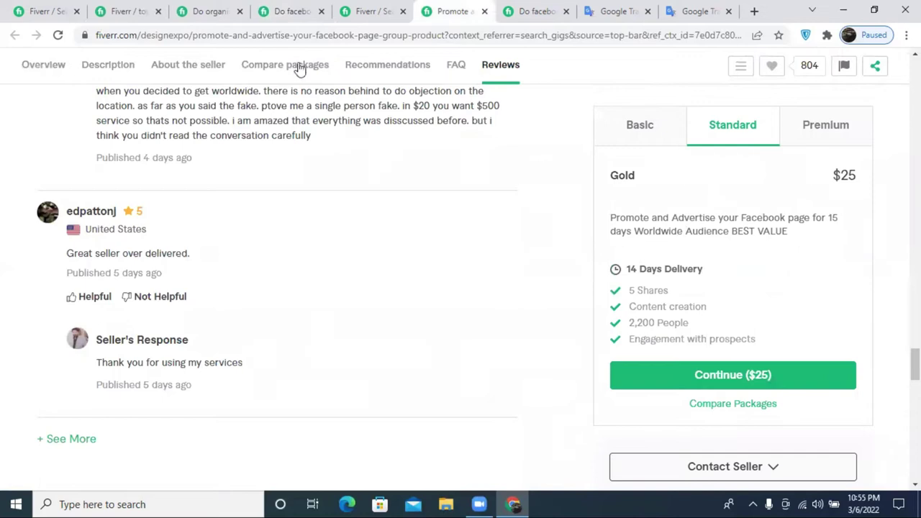
- Open the gig "I will do organic facebook promotion and target audience" from the Facebook promotion search results in a new tab
left_click(165, 6)
left_click(40, 6)
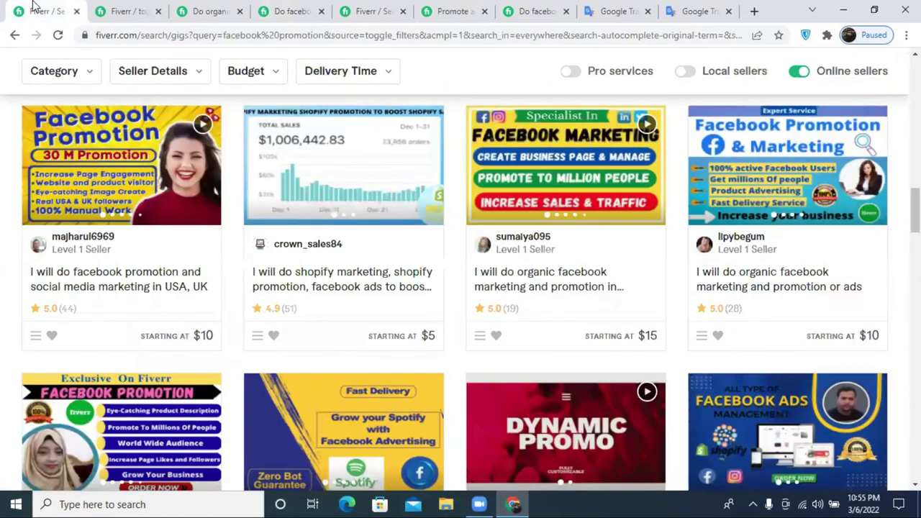
scroll(165, 390, "down", 3)
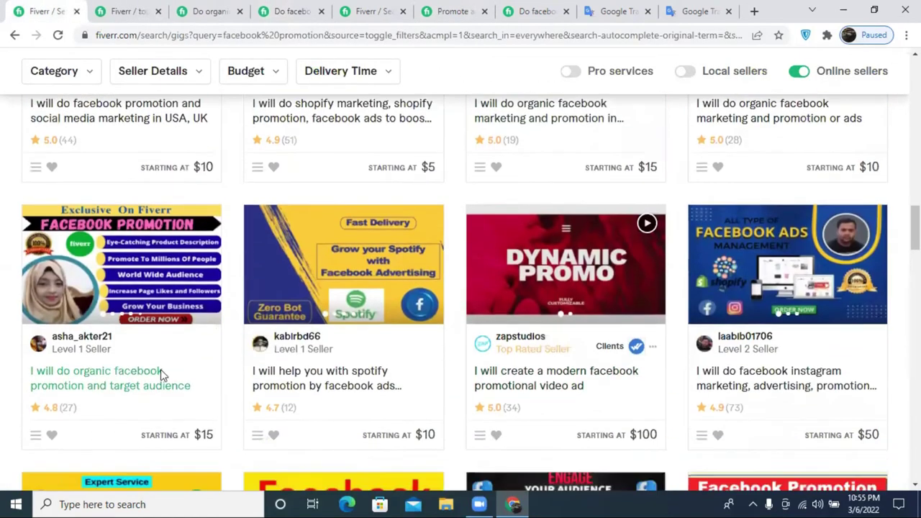
scroll(161, 369, "down", 2)
right_click(83, 287)
left_click(136, 290)
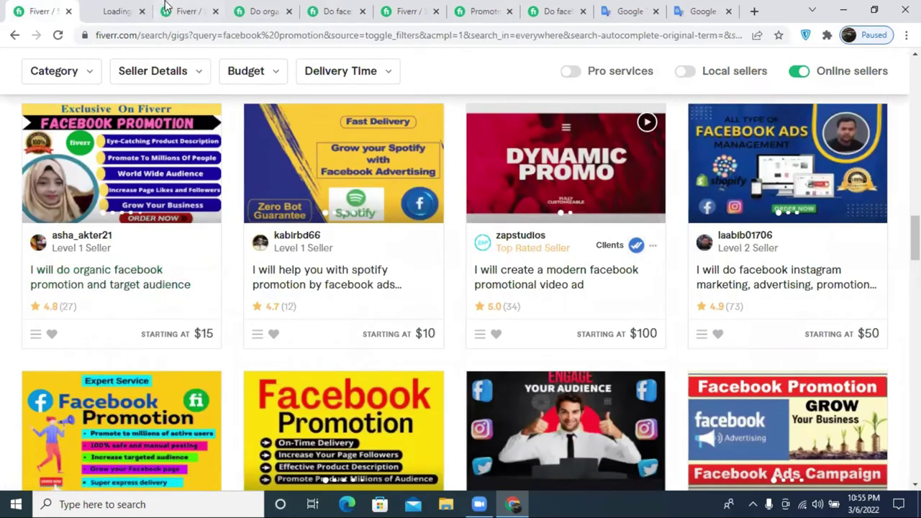
left_click(119, 11)
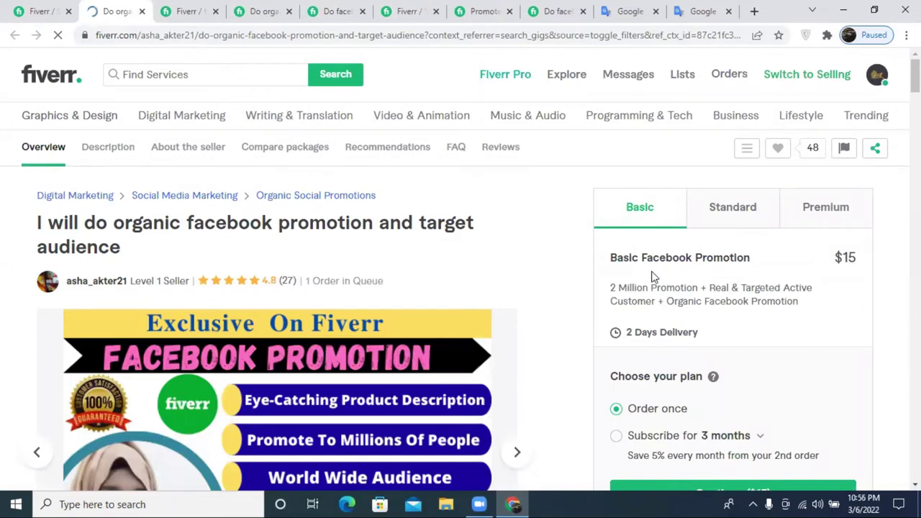
- Compare the names, descriptions, prices and delivery times of this gig's Basic, Standard and Premium packages
left_click(735, 216)
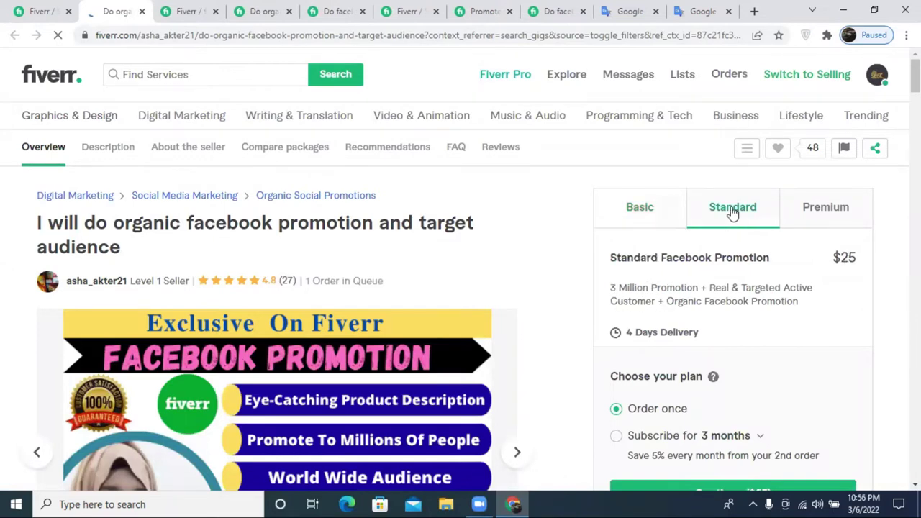
left_click(838, 213)
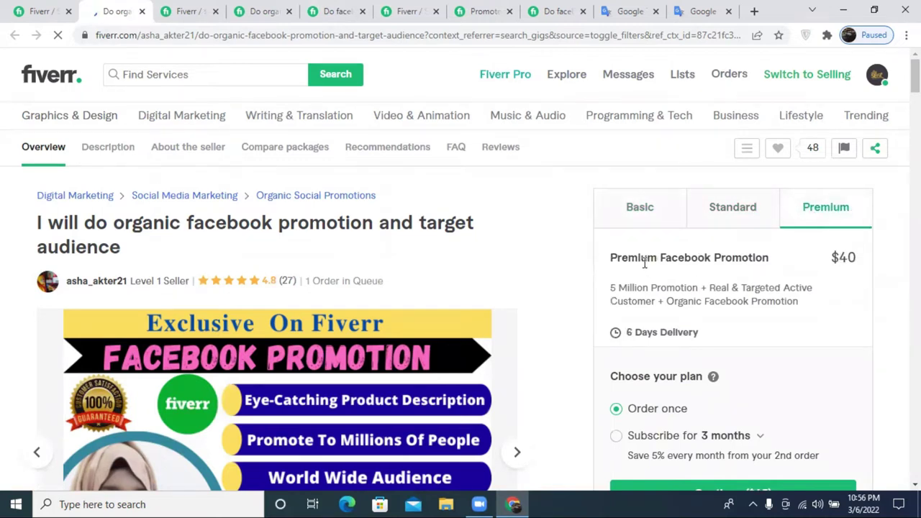
left_click(646, 226)
left_click(719, 215)
left_click(816, 208)
left_click(725, 224)
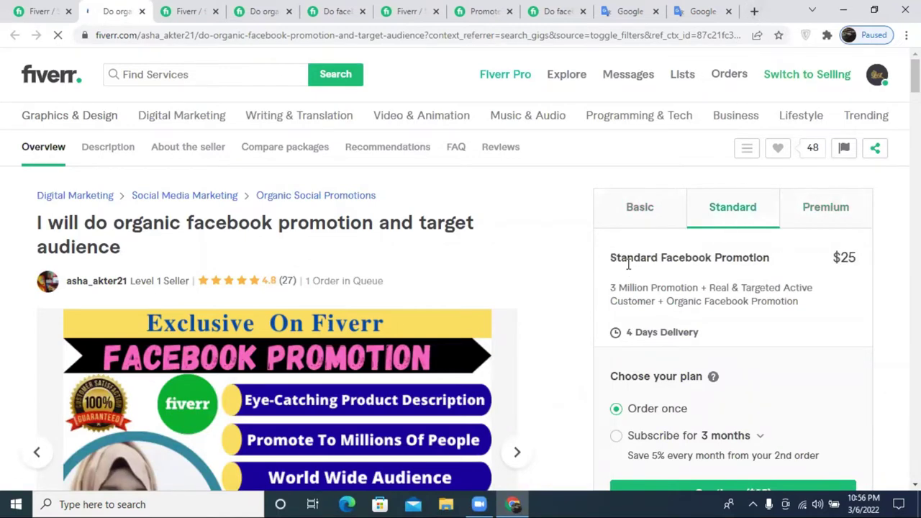
left_click(621, 228)
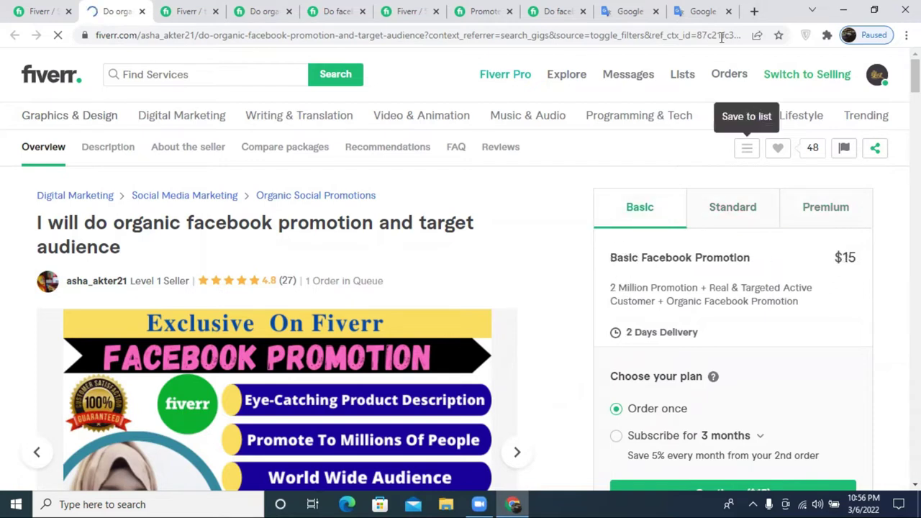
- Search Google in a new tab for "product price packag name sumple" and accept the corrected query "product price package name simple"
left_click(753, 11)
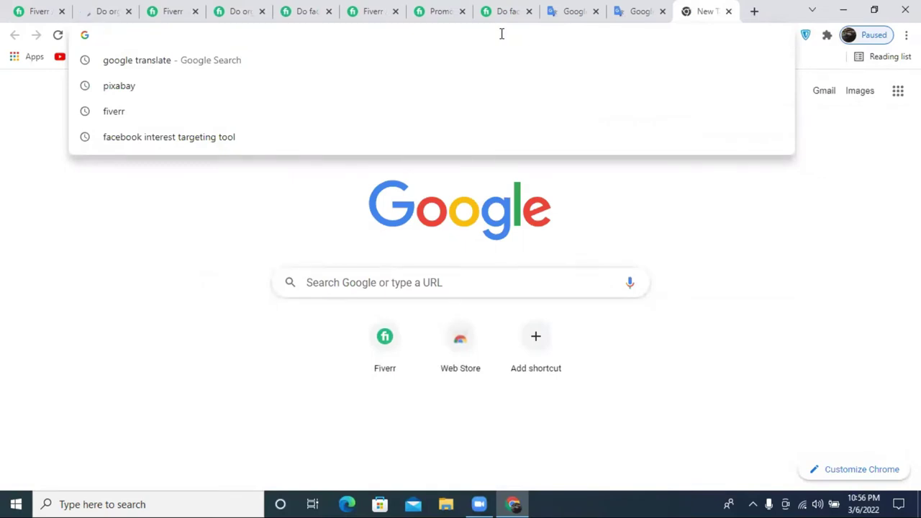
type("pr")
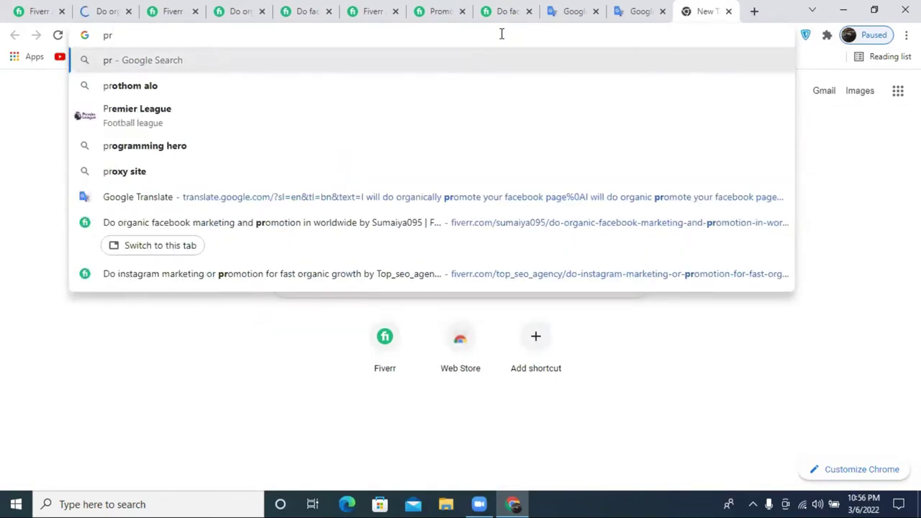
type("i")
key("BackSpace")
key("BackSpace")
key("BackSpace")
type("pro")
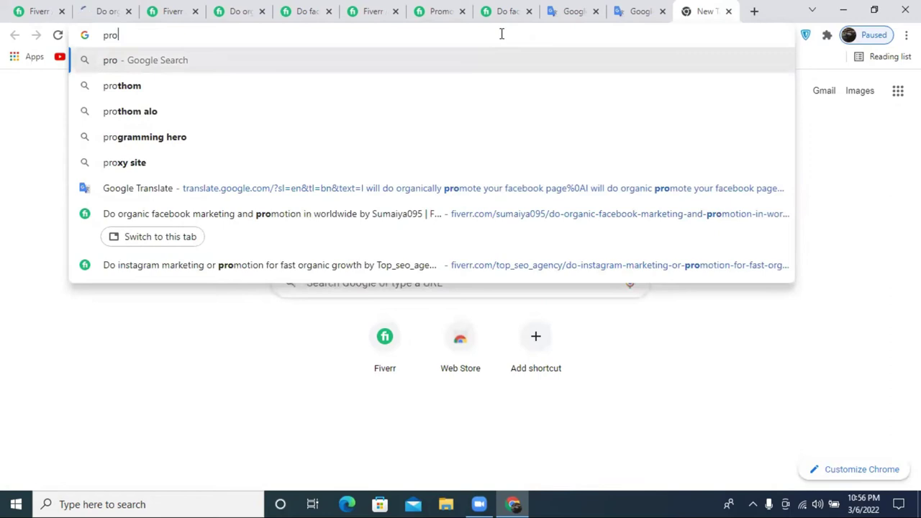
type("duct")
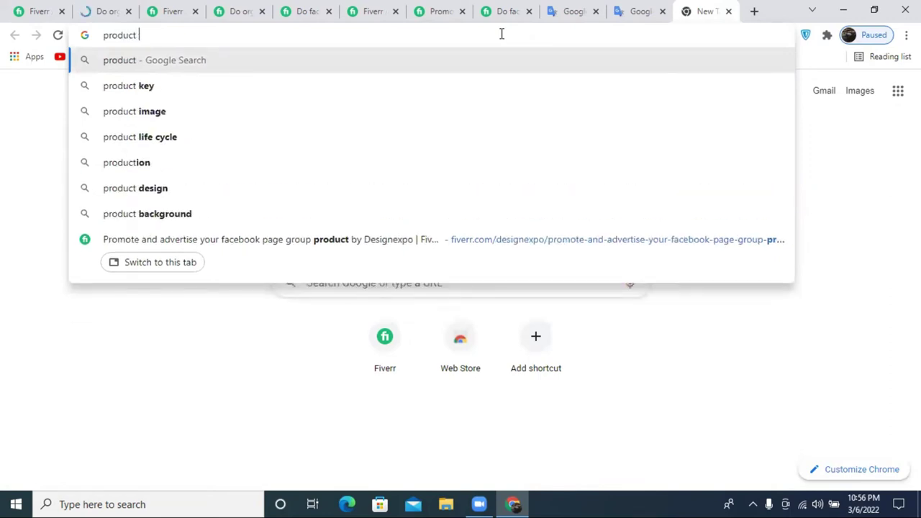
type(" pri")
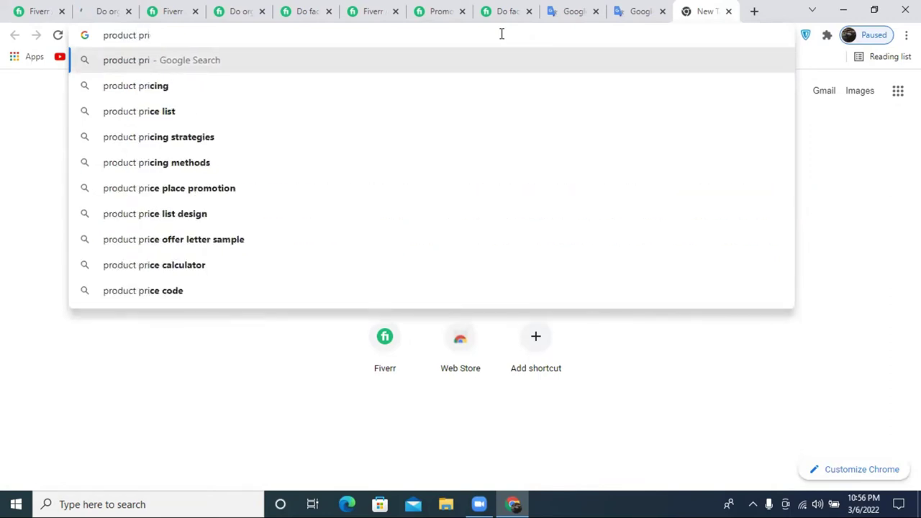
type("c")
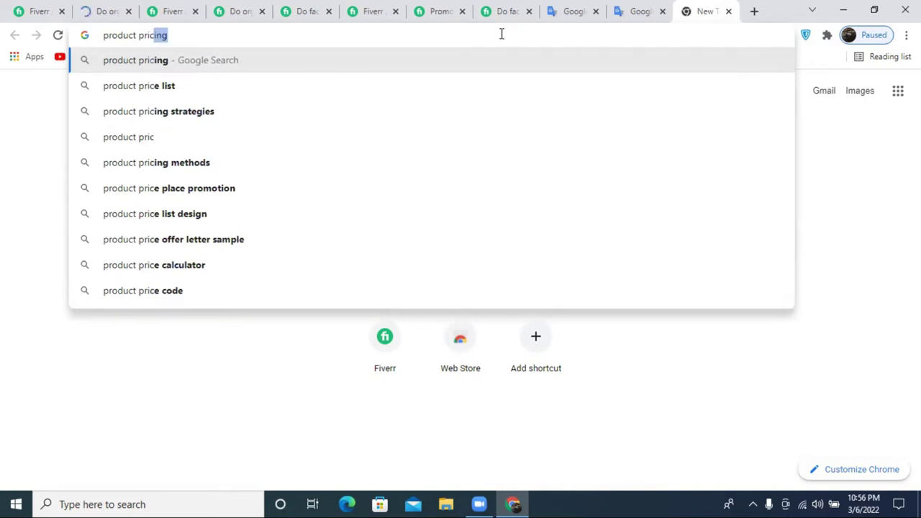
type("e pa")
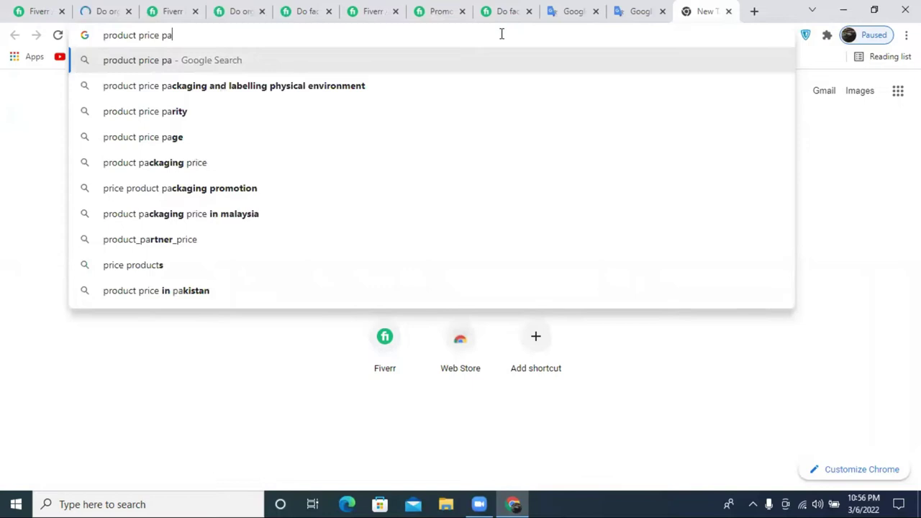
type("ck")
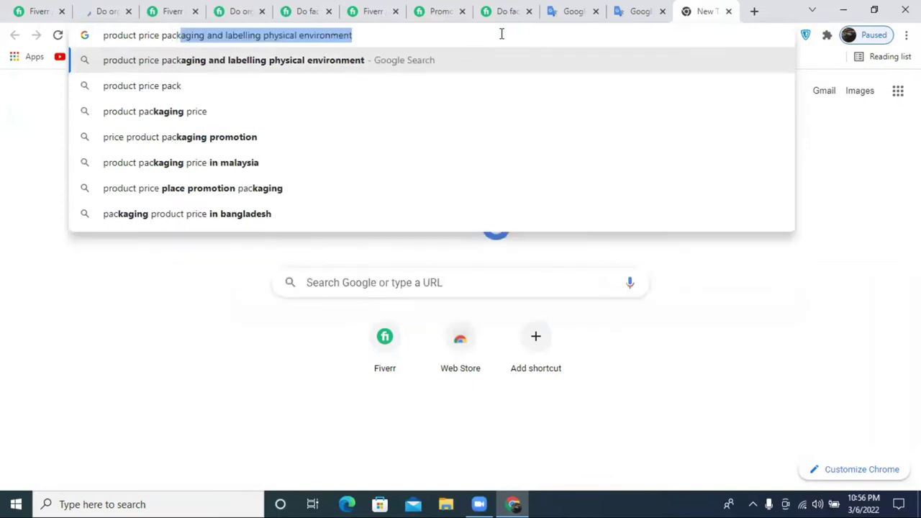
type("a")
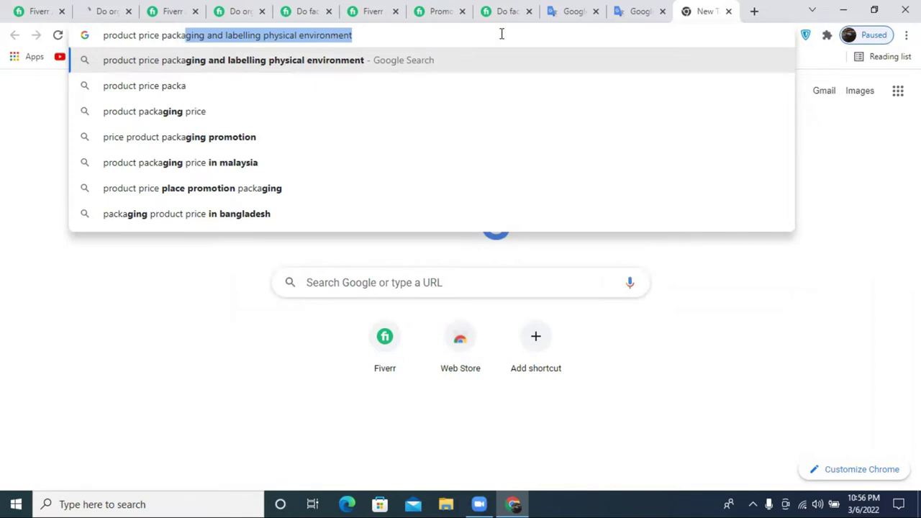
type("g ")
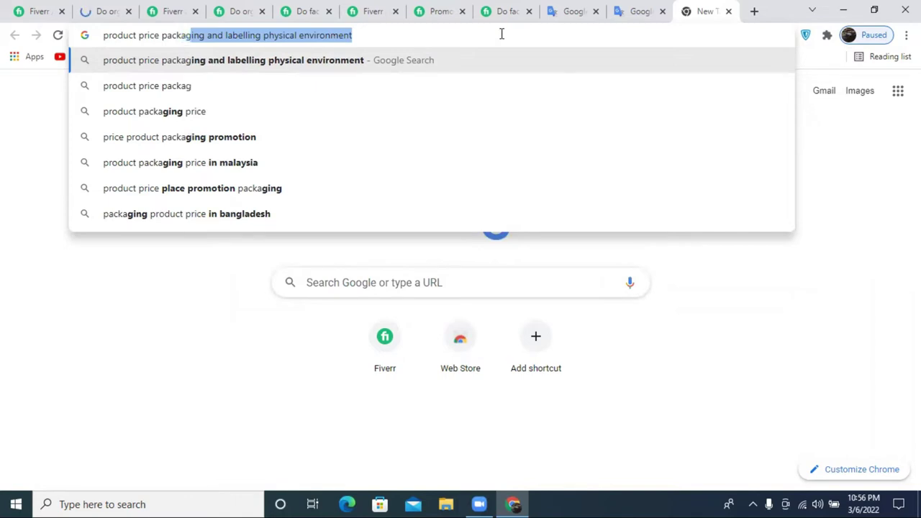
type("name")
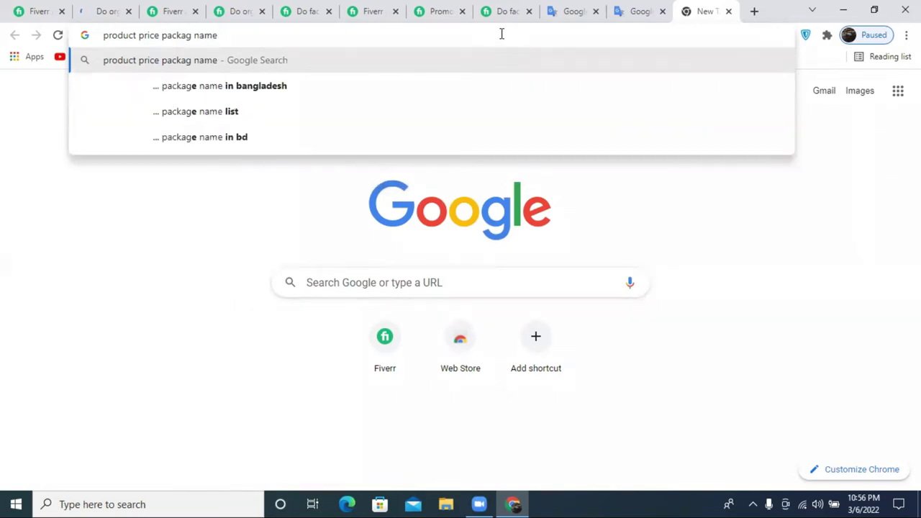
type(" s")
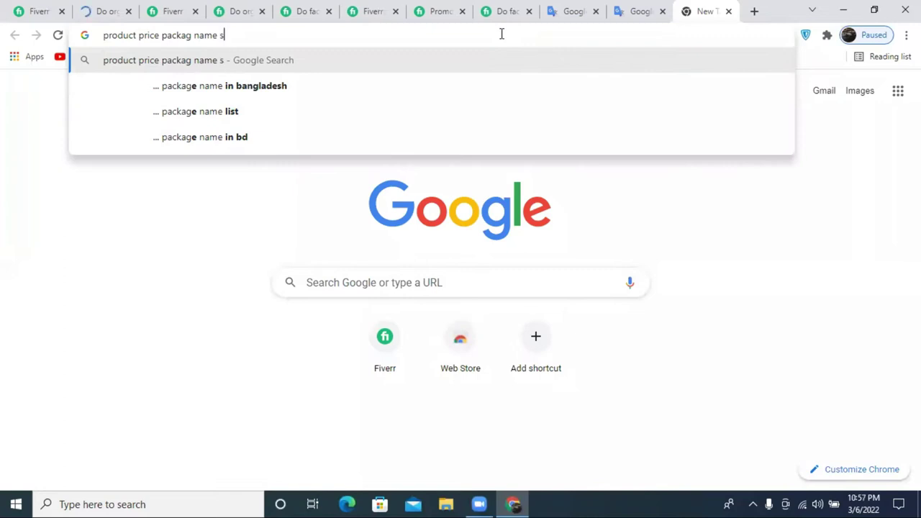
type("u")
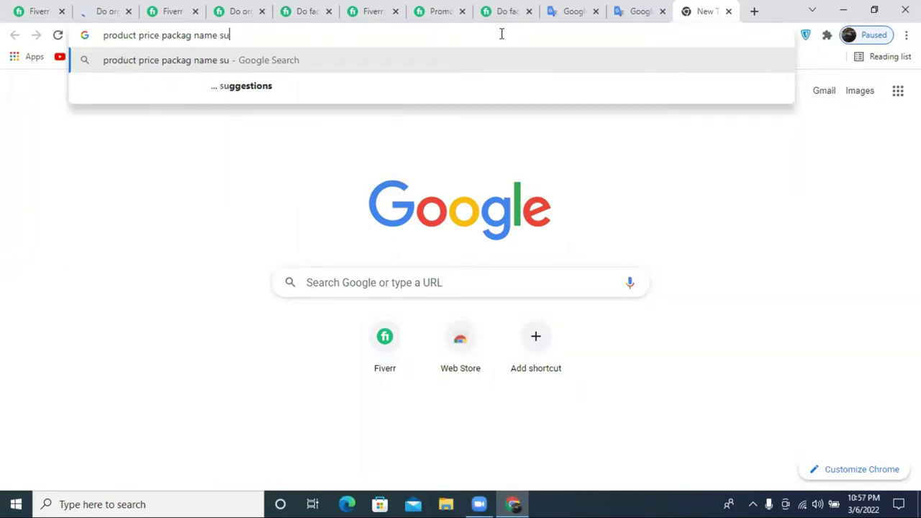
type("mpl")
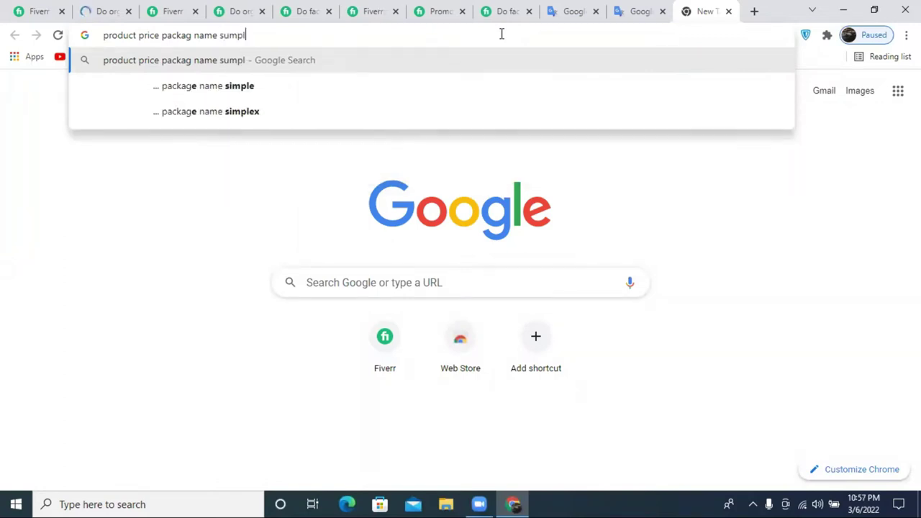
type("e")
key("Return")
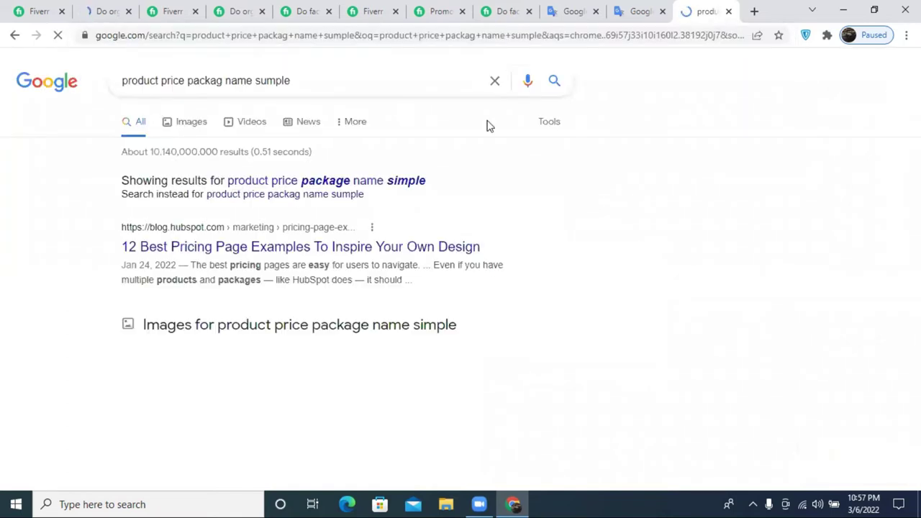
left_click(337, 182)
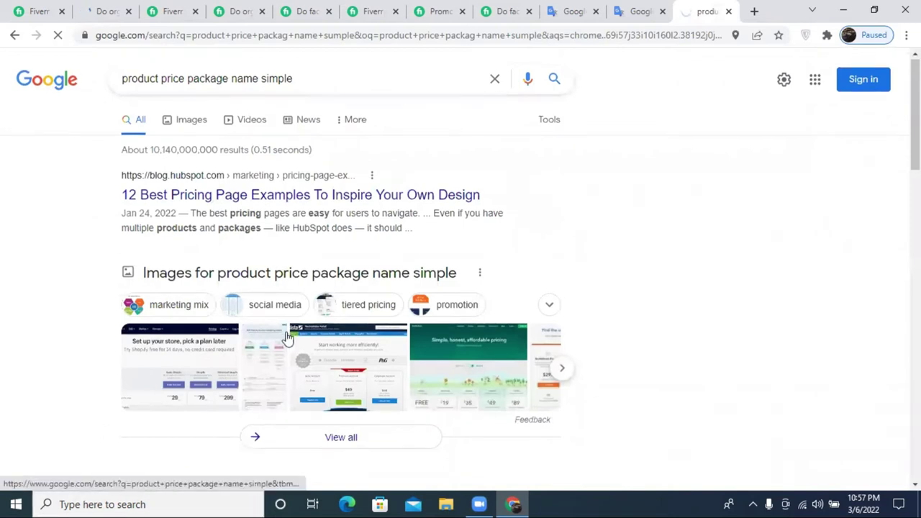
- Look through the search results and related searches for package naming examples, briefly checking the HubSpot article on pricing pages
scroll(274, 331, "down", 5)
left_click(219, 172)
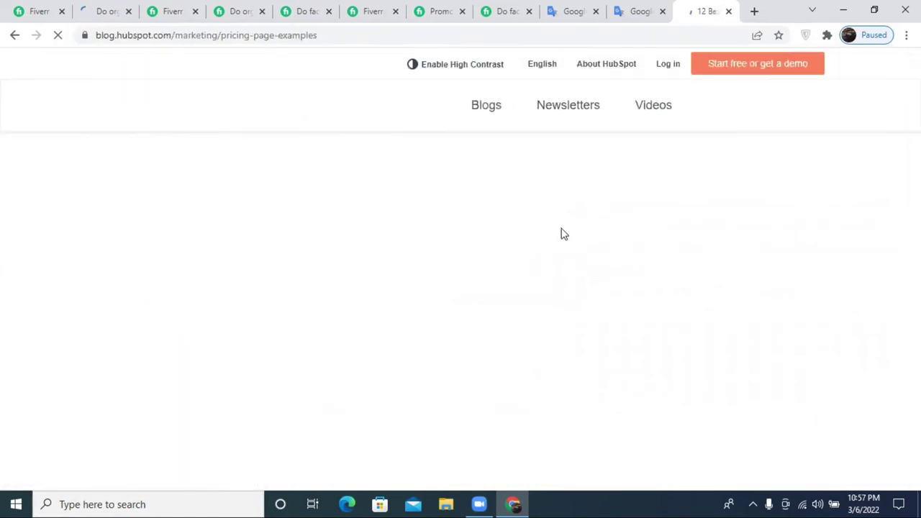
left_click(14, 35)
scroll(237, 322, "down", 5)
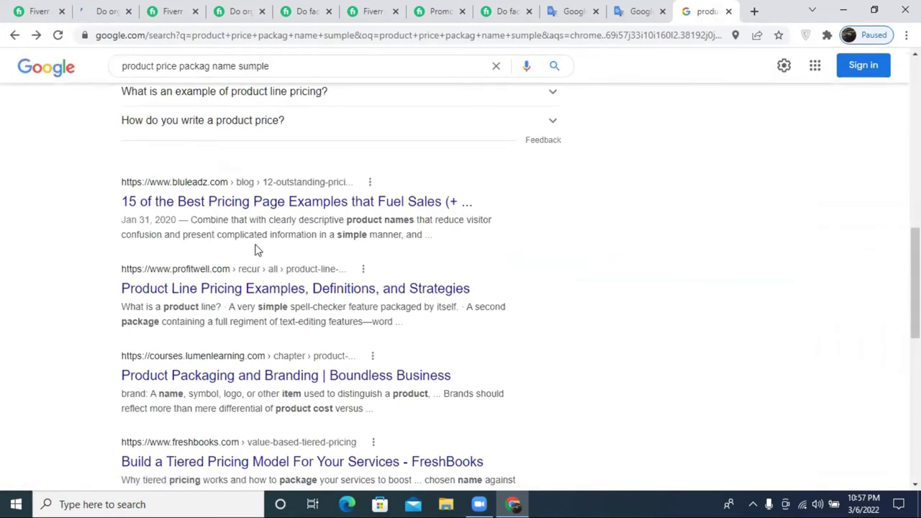
scroll(253, 252, "down", 3)
scroll(251, 250, "down", 5)
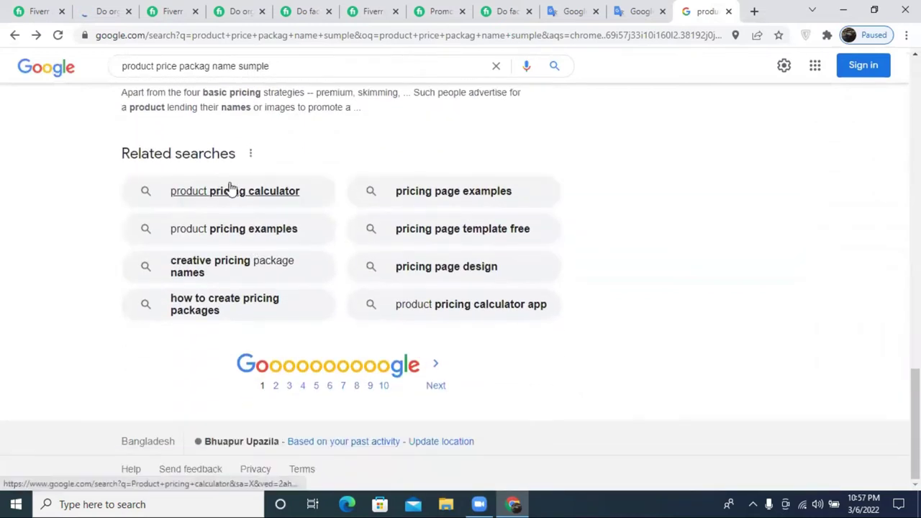
scroll(230, 189, "up", 12)
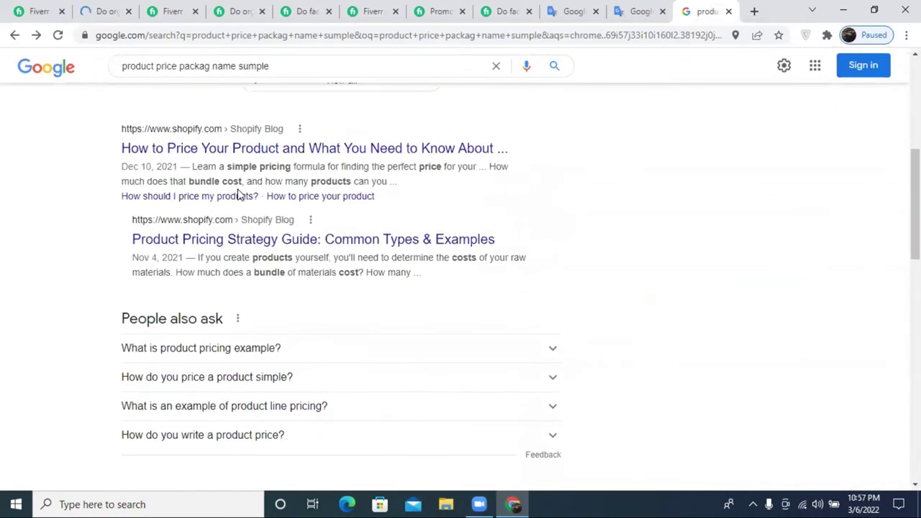
- Shorten the Google query to "price package name simple" and run the search
scroll(237, 196, "up", 3)
double_click(144, 65)
key("BackSpace")
right_click(159, 66)
left_click(160, 67)
left_click(229, 90)
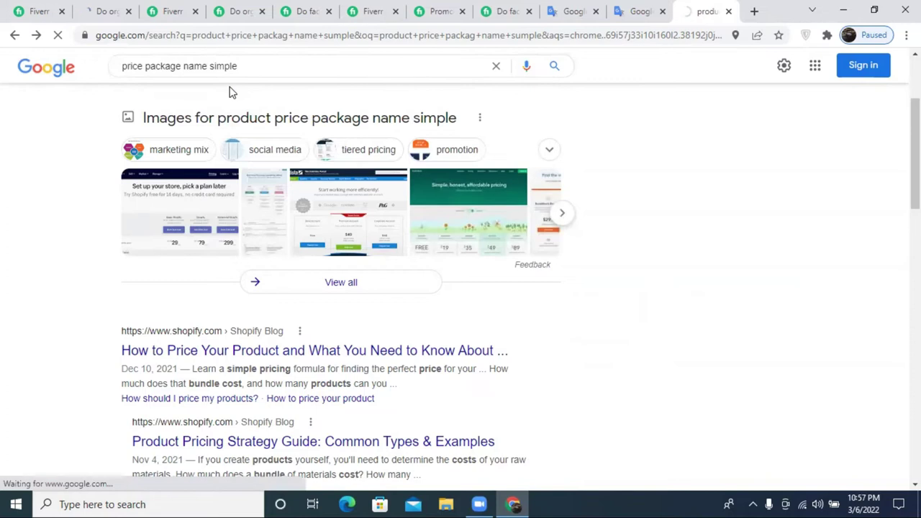
- Scan the web results for "price package name simple" for ideas on naming gig packages
scroll(321, 199, "down", 3)
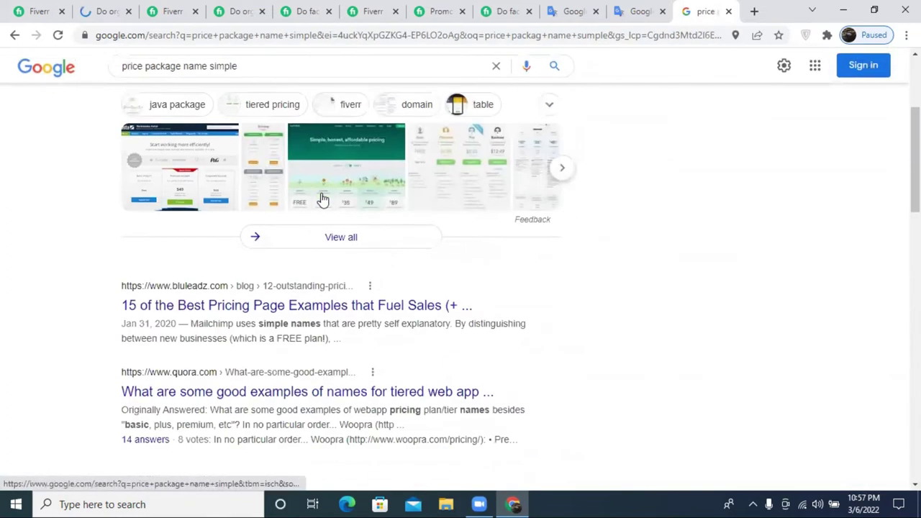
scroll(258, 318, "down", 2)
scroll(254, 317, "down", 5)
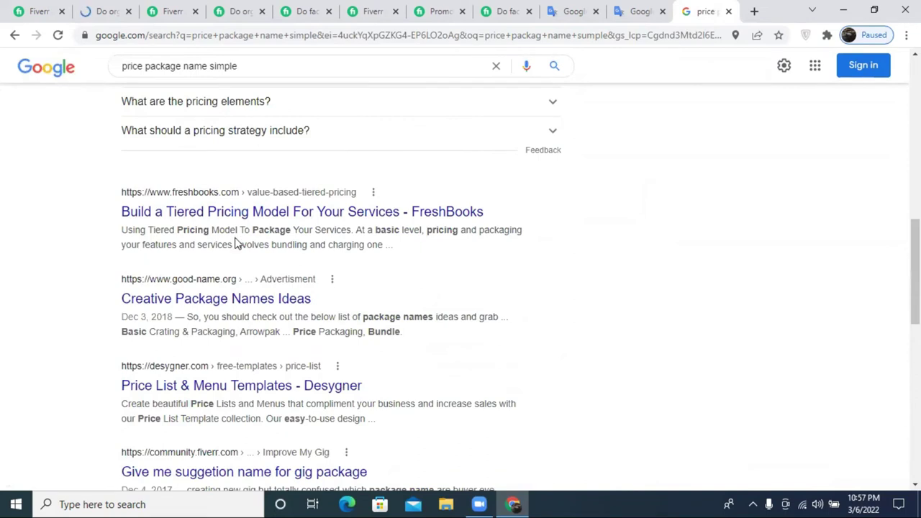
scroll(241, 268, "down", 3)
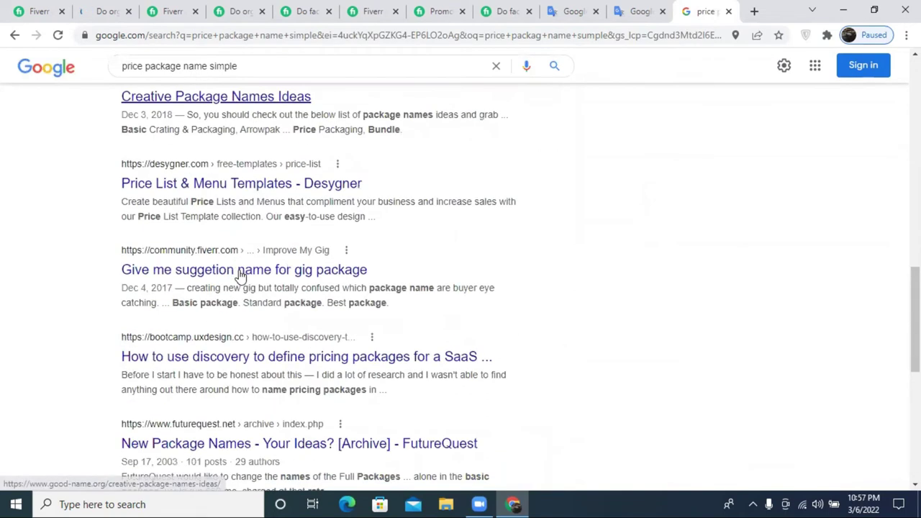
scroll(241, 275, "down", 3)
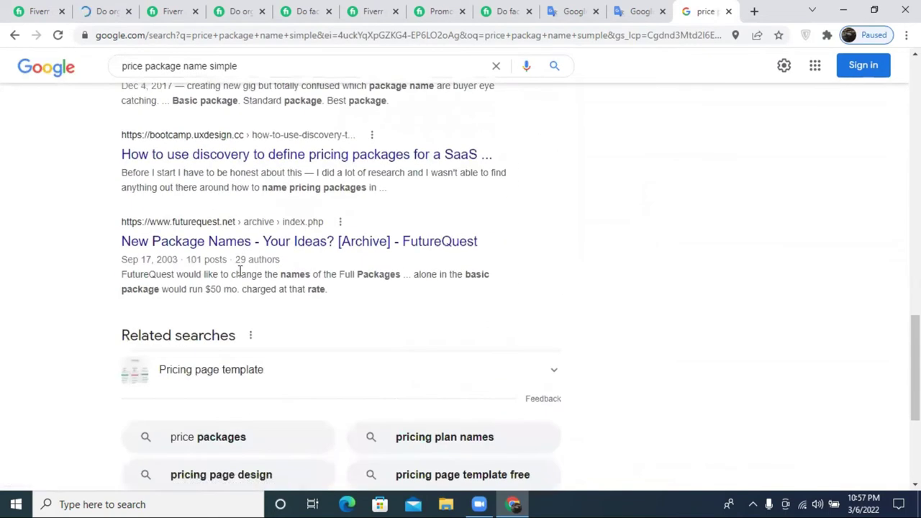
scroll(243, 256, "up", 15)
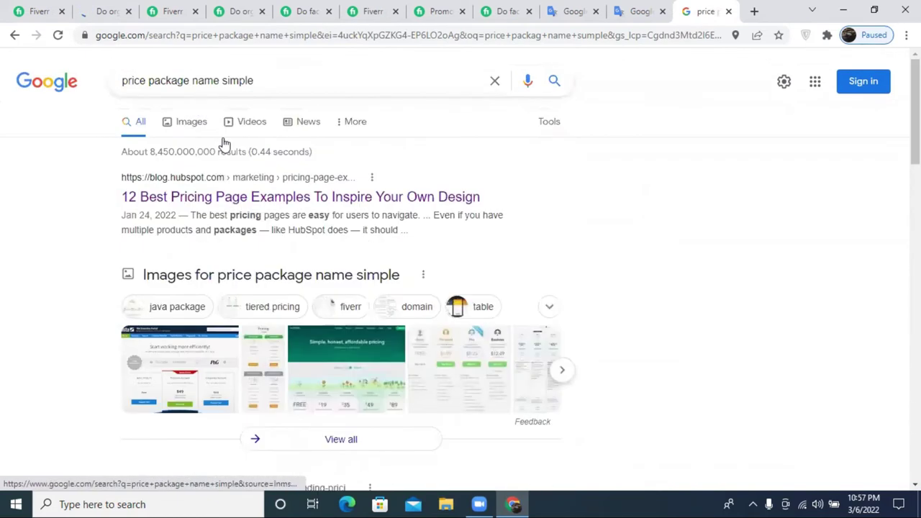
- Browse the image results for pricing tables, enlarging the Statista example from "15 of the Best Pricing Page Examples"
left_click(184, 378)
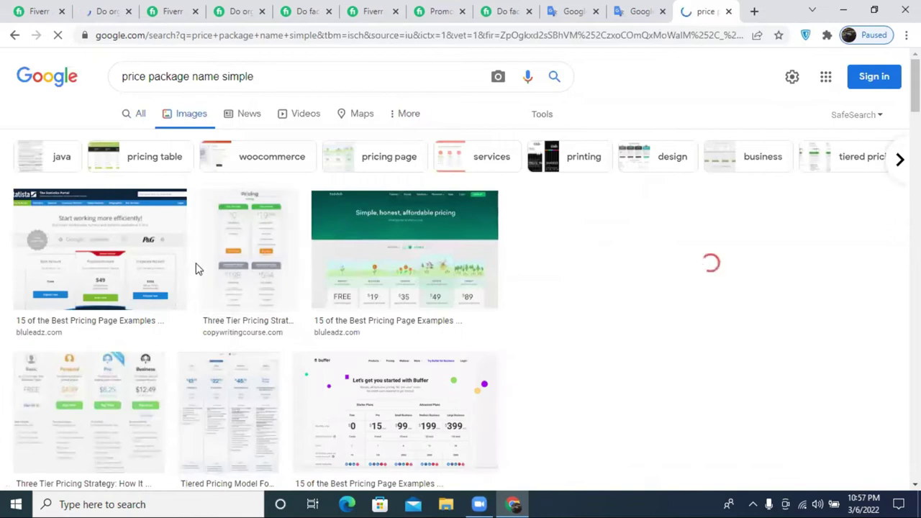
left_click(141, 263)
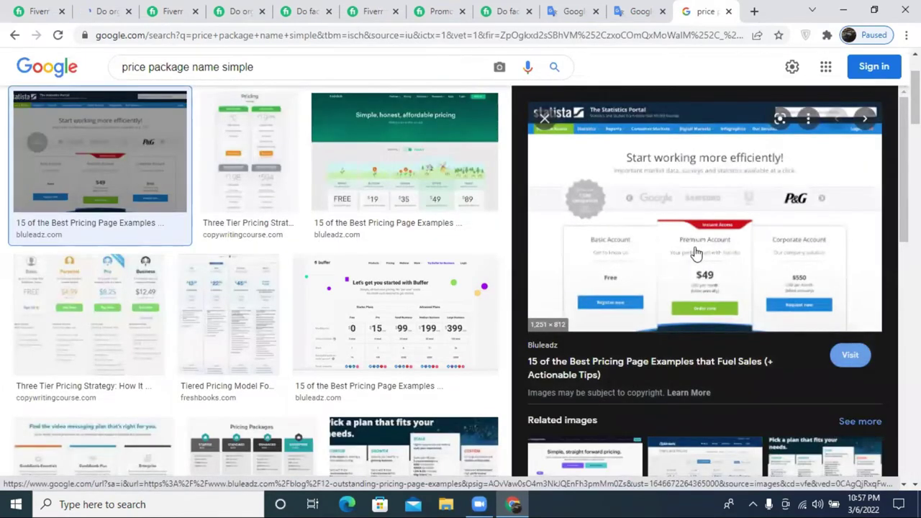
scroll(719, 267, "down", 3)
scroll(436, 288, "down", 5)
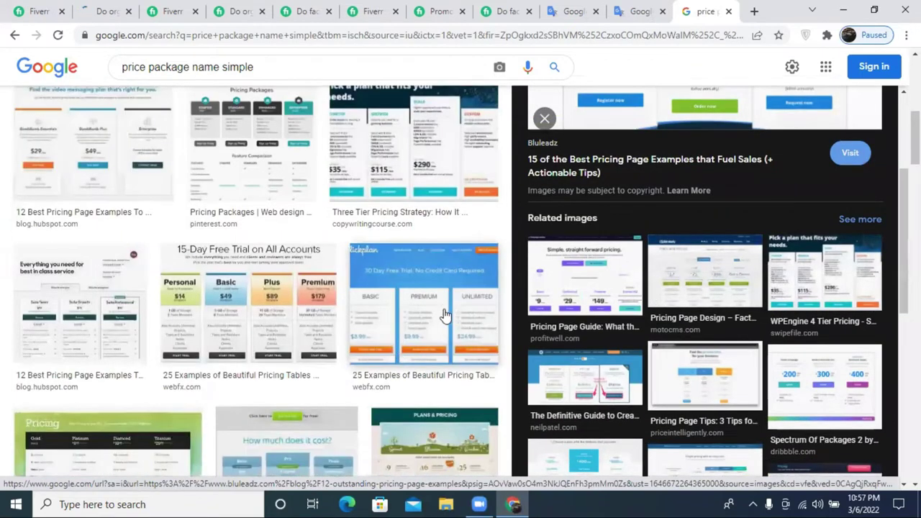
scroll(444, 314, "down", 2)
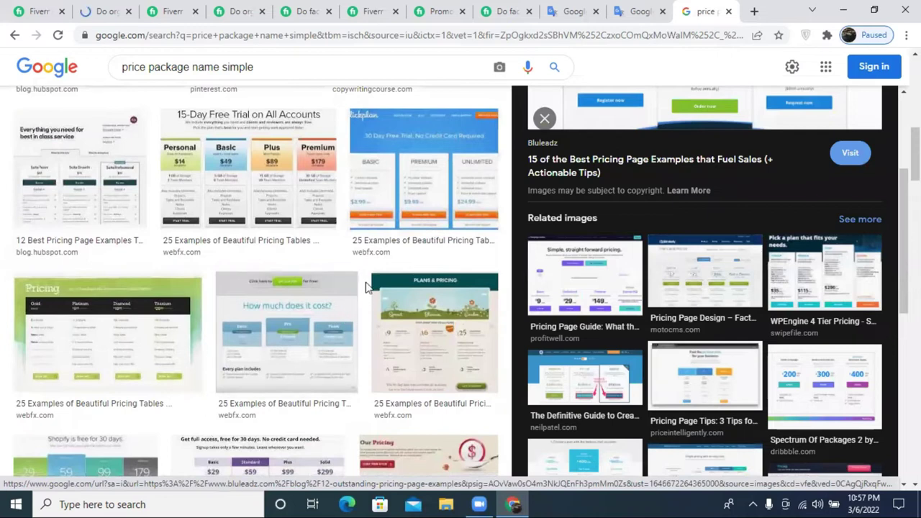
- Open the WebFX article "25 Beautiful Examples of Pricing Tables" in a new tab and close the Google search tab
left_click(382, 262)
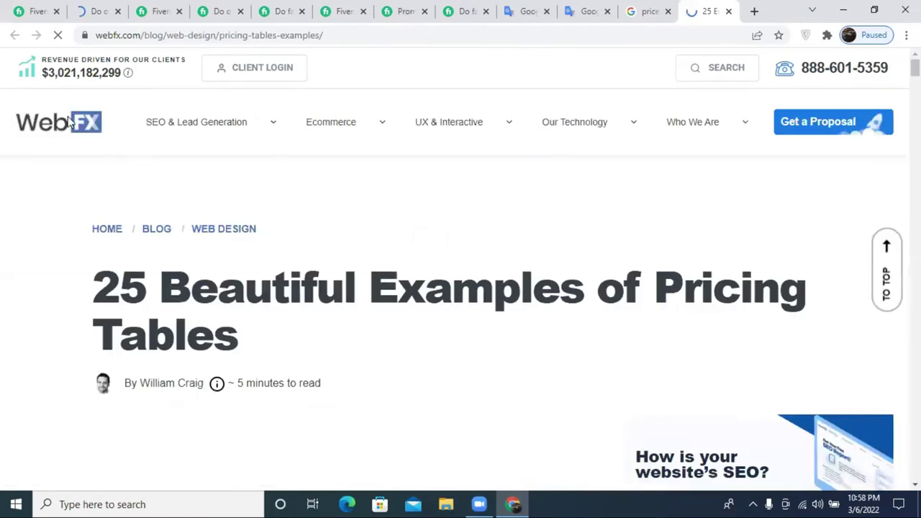
scroll(288, 189, "down", 7)
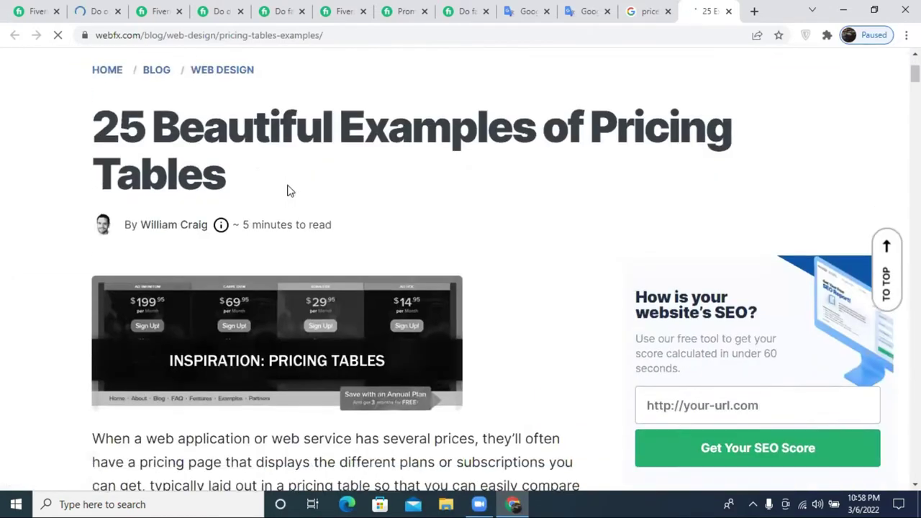
scroll(288, 189, "down", 8)
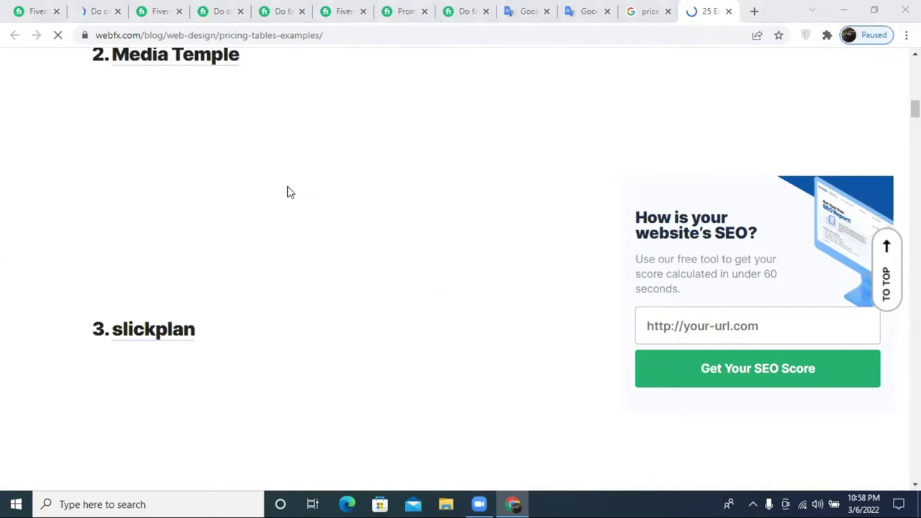
left_click(664, 11)
left_click(668, 12)
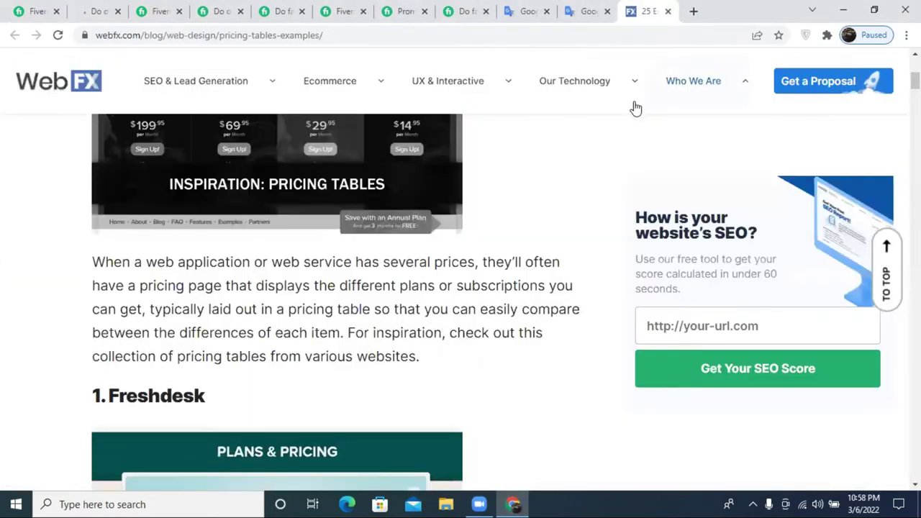
- Compare the plan names and prices in the article's pricing tables, from Freshdesk through slickplan to Big Cartel and Pulse
scroll(423, 285, "down", 10)
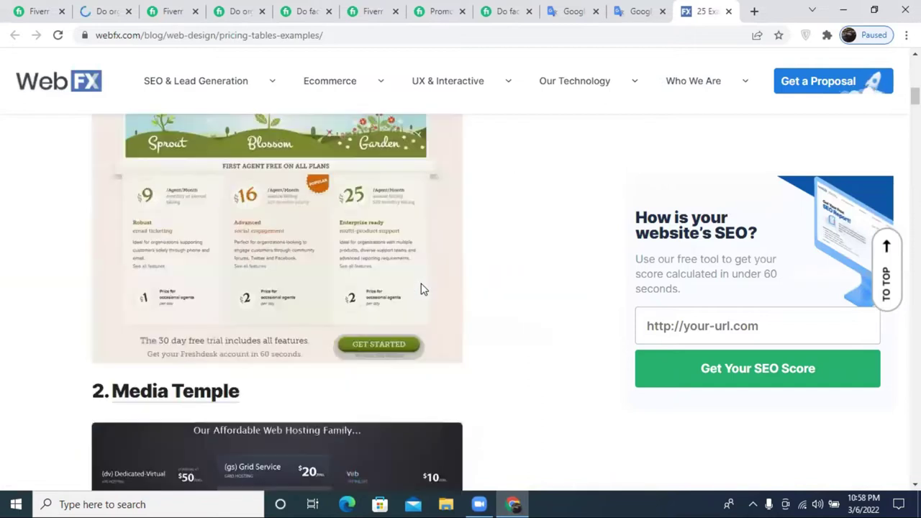
scroll(370, 273, "down", 5)
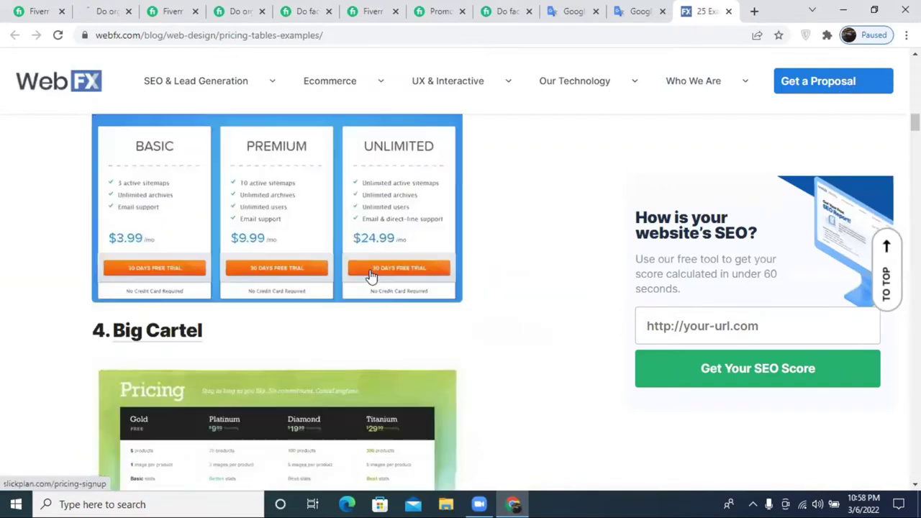
scroll(360, 168, "down", 4)
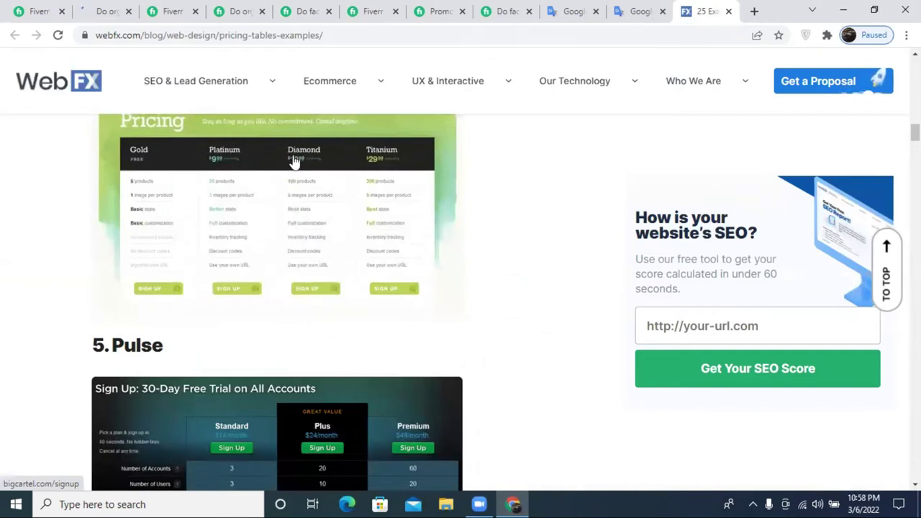
scroll(278, 286, "up", 1)
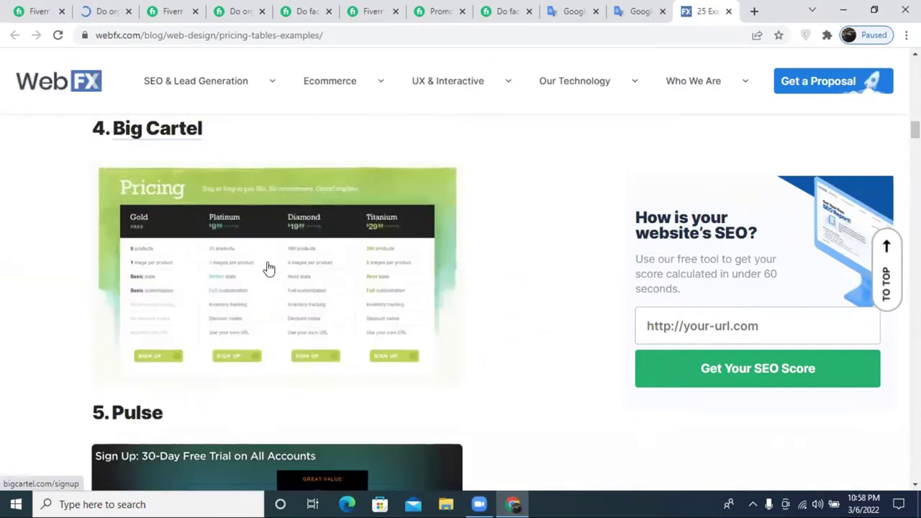
- Open the Big Cartel pricing page from the article and compare its Gold, Platinum and Diamond plans
left_click(261, 266)
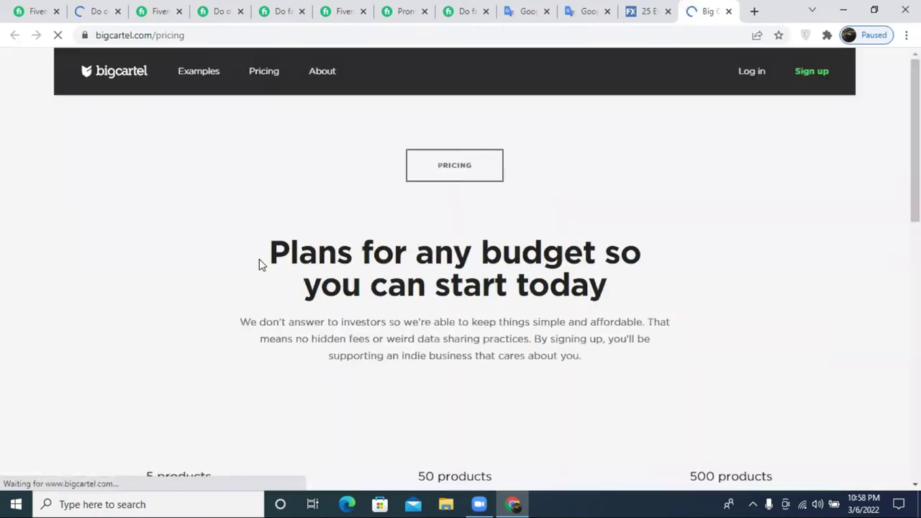
scroll(185, 370, "down", 3)
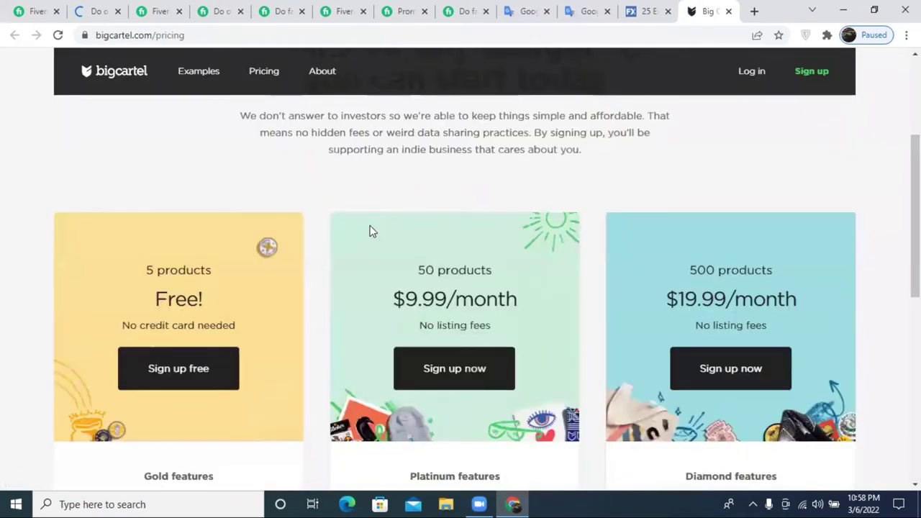
scroll(354, 240, "down", 7)
scroll(352, 243, "up", 3)
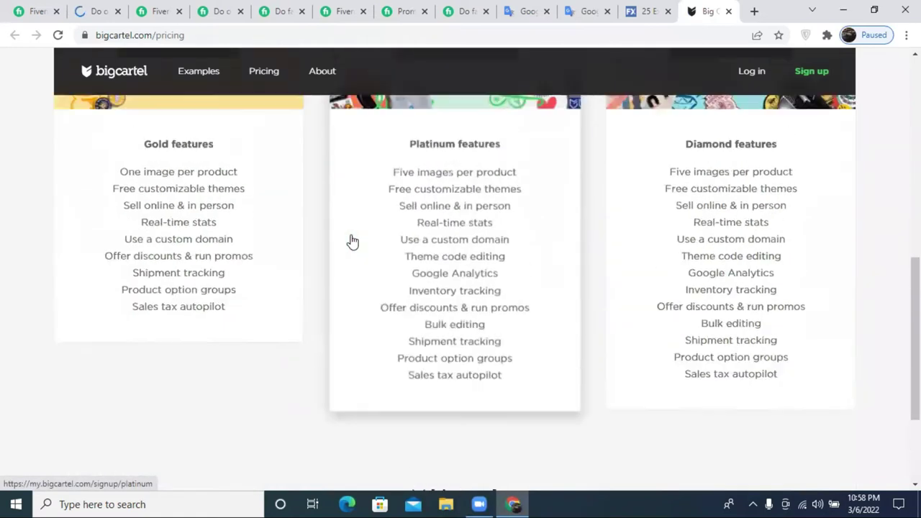
scroll(352, 243, "up", 1)
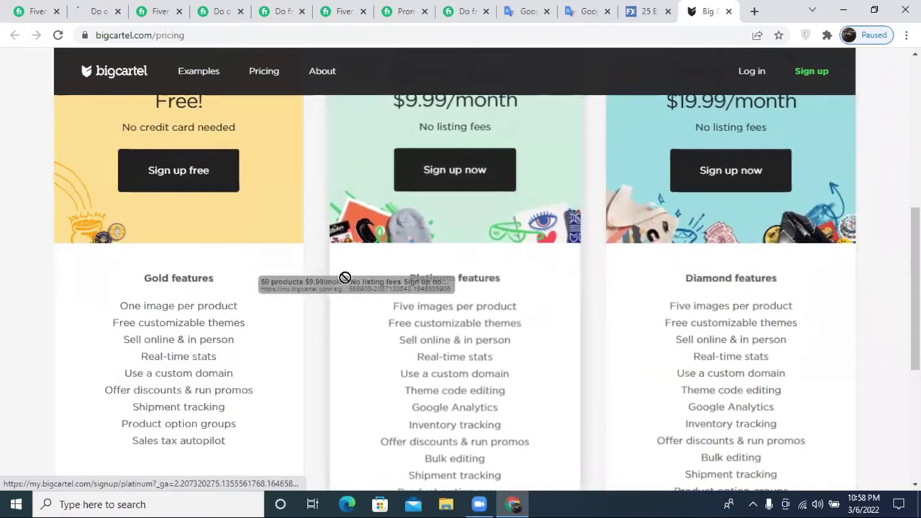
scroll(402, 305, "up", 3)
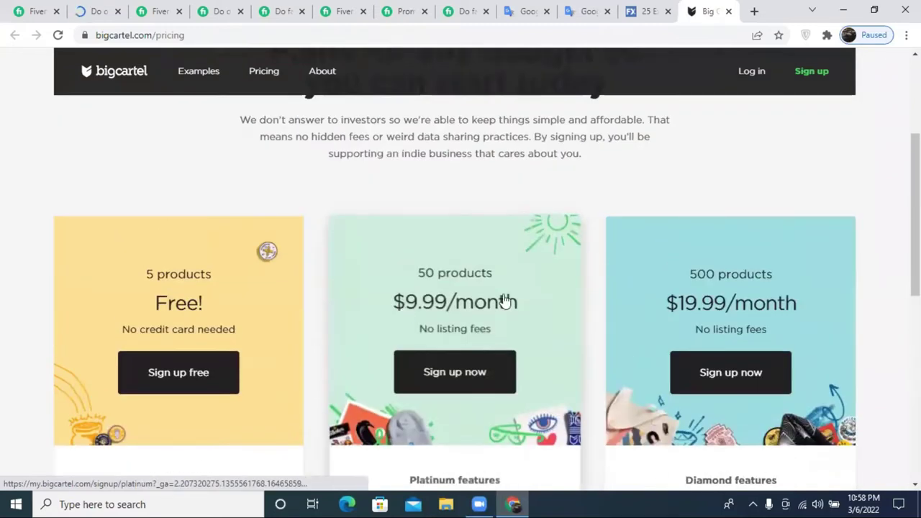
scroll(506, 301, "down", 4)
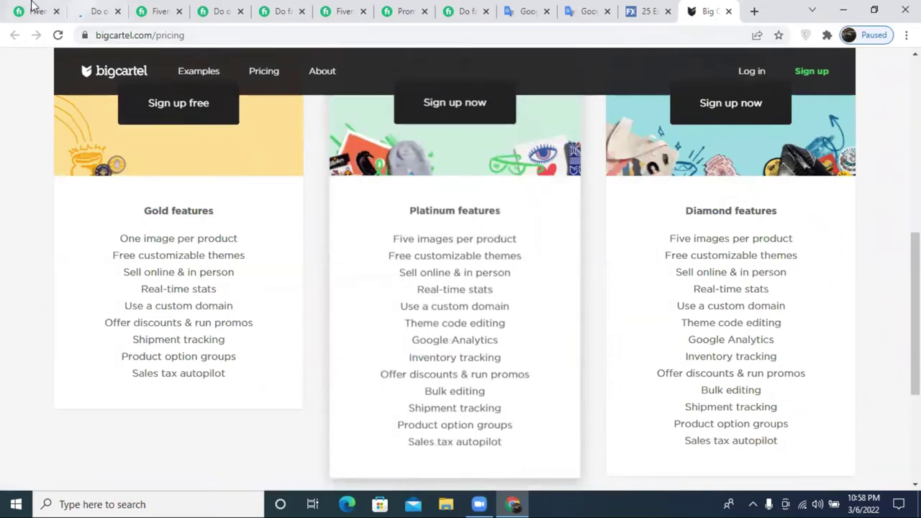
- Copy the Basic package name "Basic Facebook Marketing" from the open competitor gig on organic Facebook marketing and promotion in worldwide
left_click(93, 9)
left_click(155, 10)
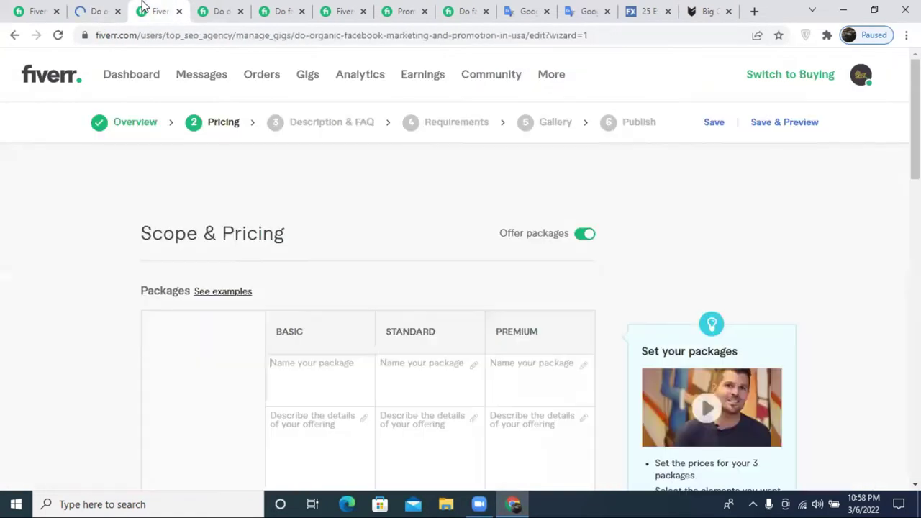
left_click(212, 11)
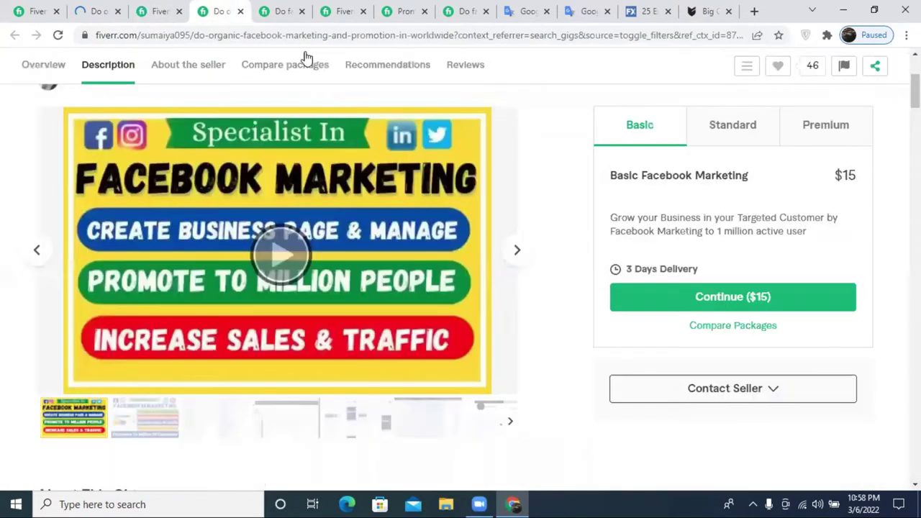
triple_click(655, 173)
key("ctrl+c")
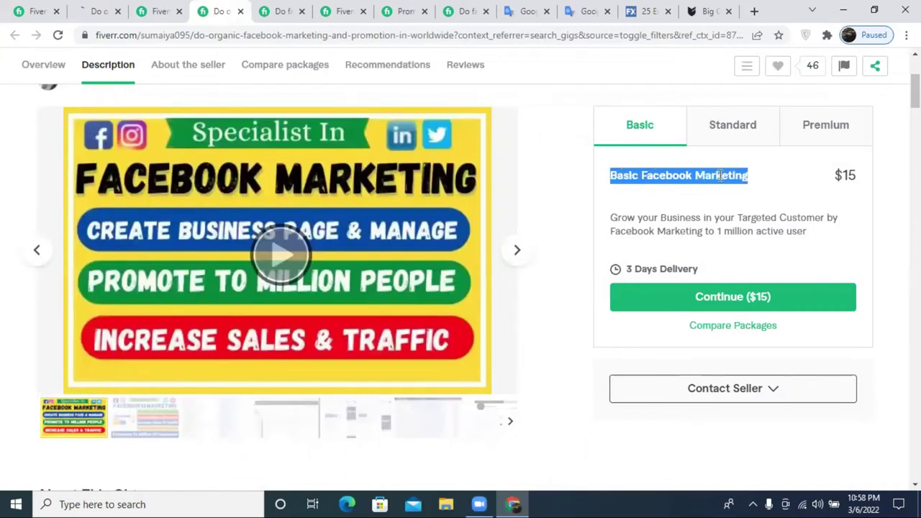
- Replace the source text in Google Translate with the copied package name "Basic Facebook Marketing"
left_click(97, 9)
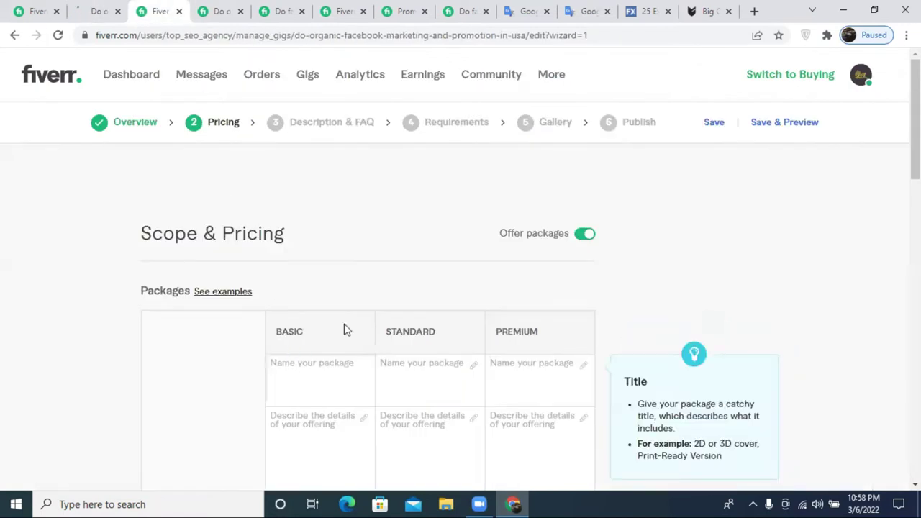
left_click(525, 10)
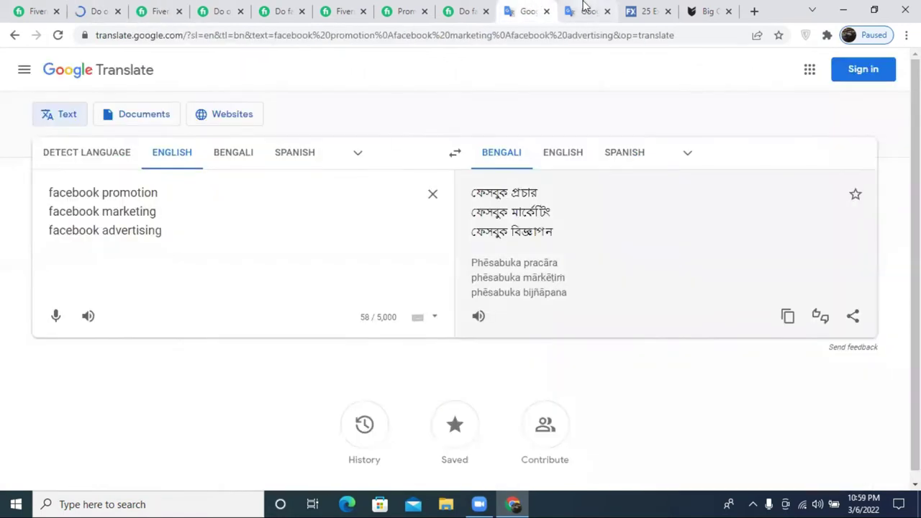
left_click(432, 193)
key("ctrl+v")
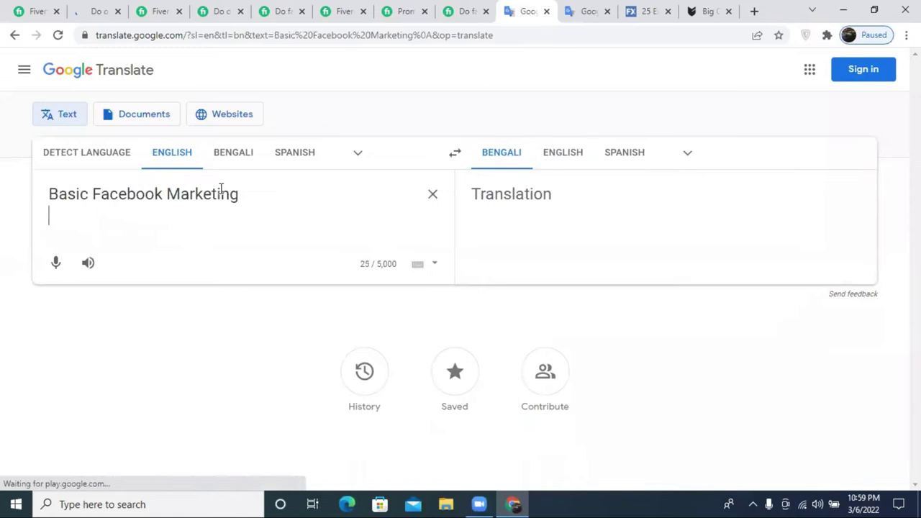
- Reword the package name in Google Translate to "Gold Facebook Promotion" and select the whole line
left_click_drag(90, 193, 23, 193)
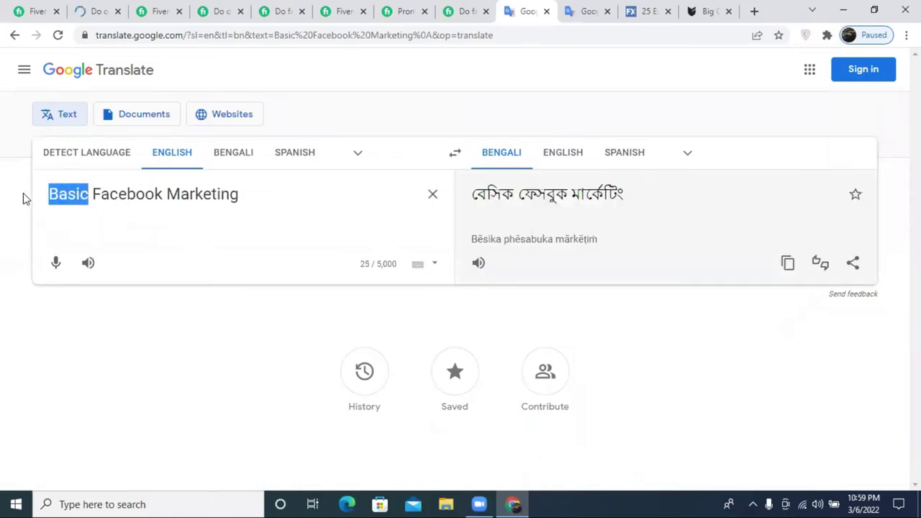
type("Gold")
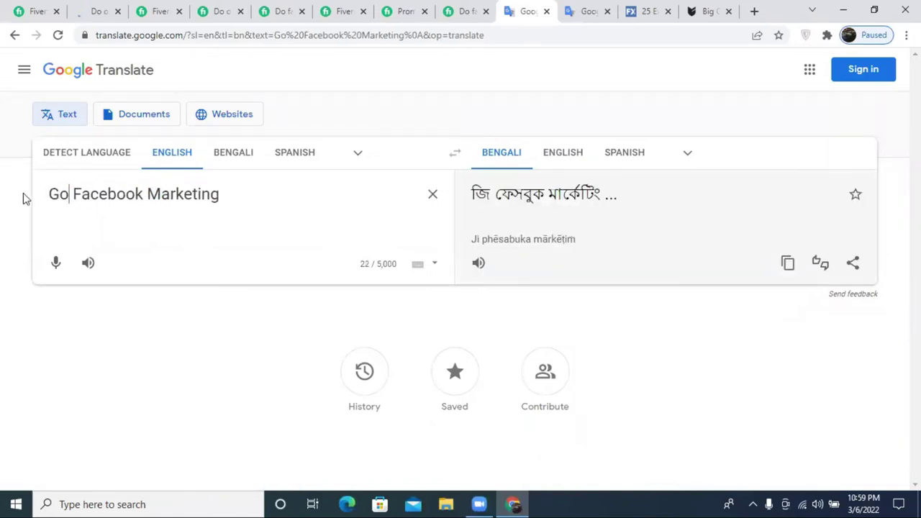
double_click(203, 188)
type("P")
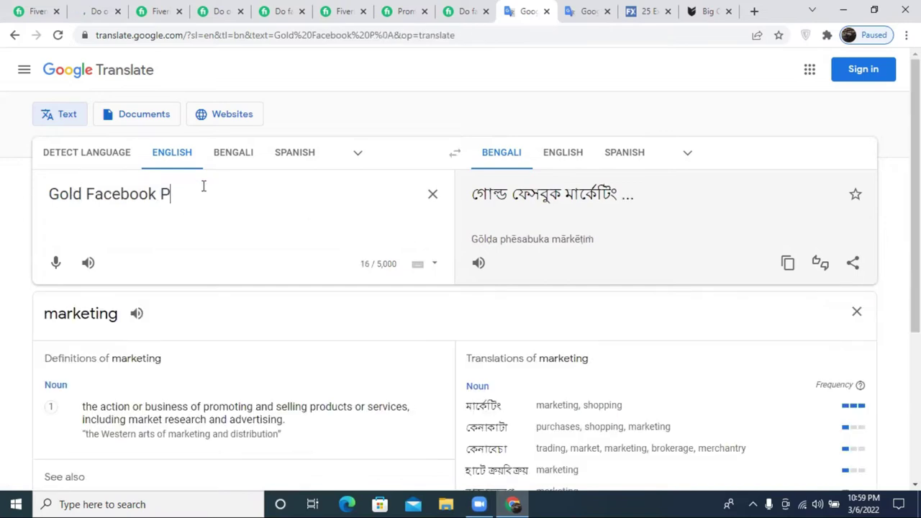
type("romotion")
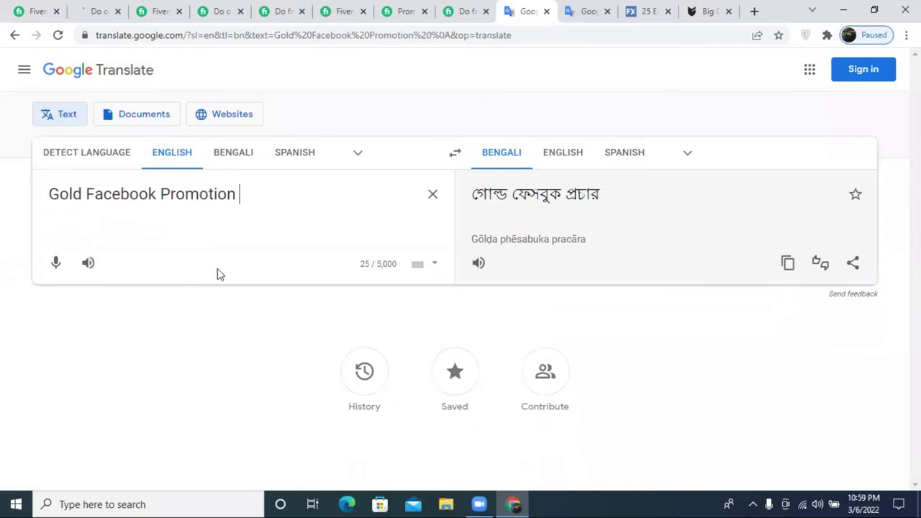
triple_click(168, 201)
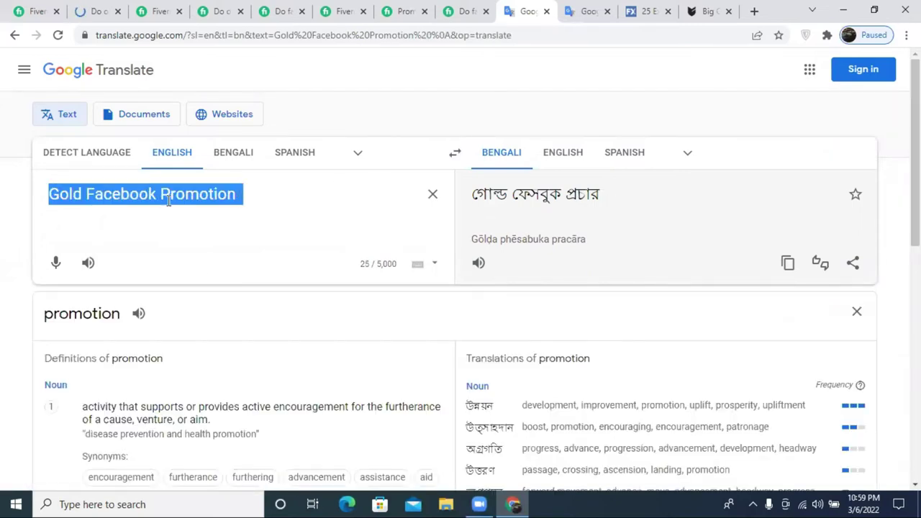
right_click(168, 202)
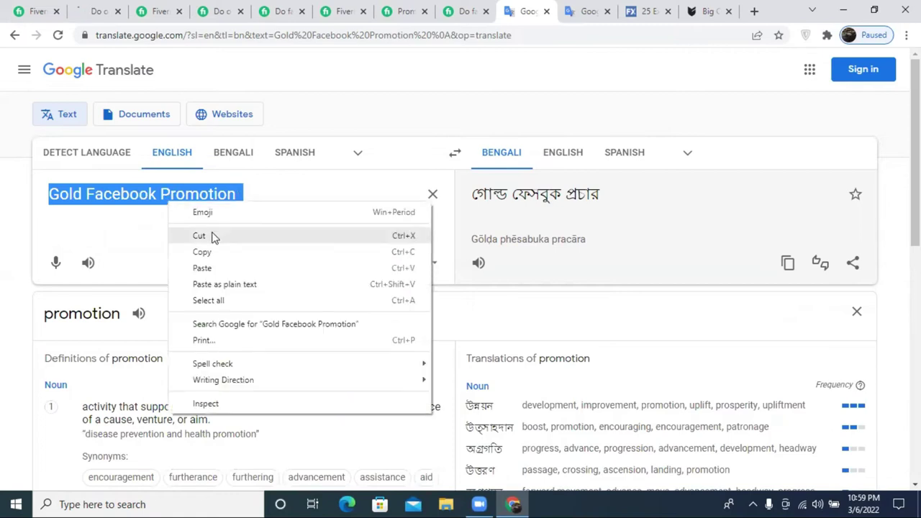
- Search Google for "online notepad" in a new tab and open the RapidTables Notepad result
left_click(756, 12)
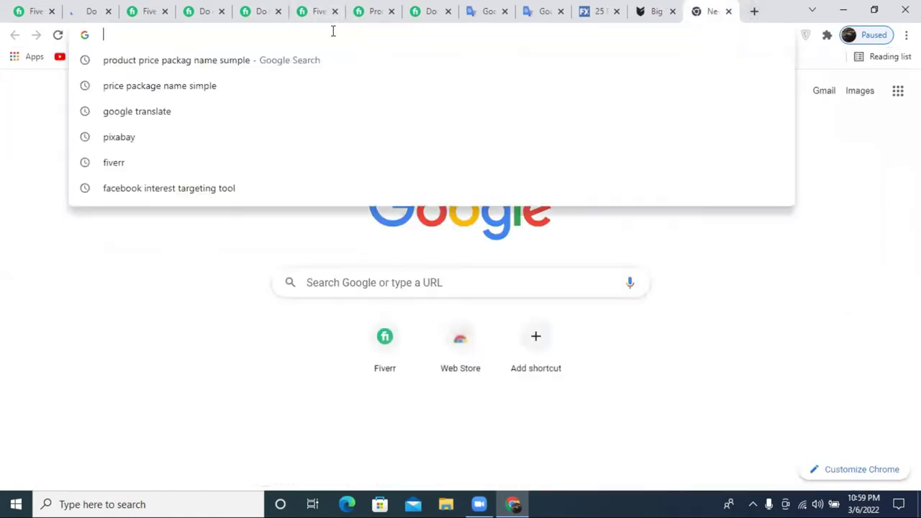
type("n")
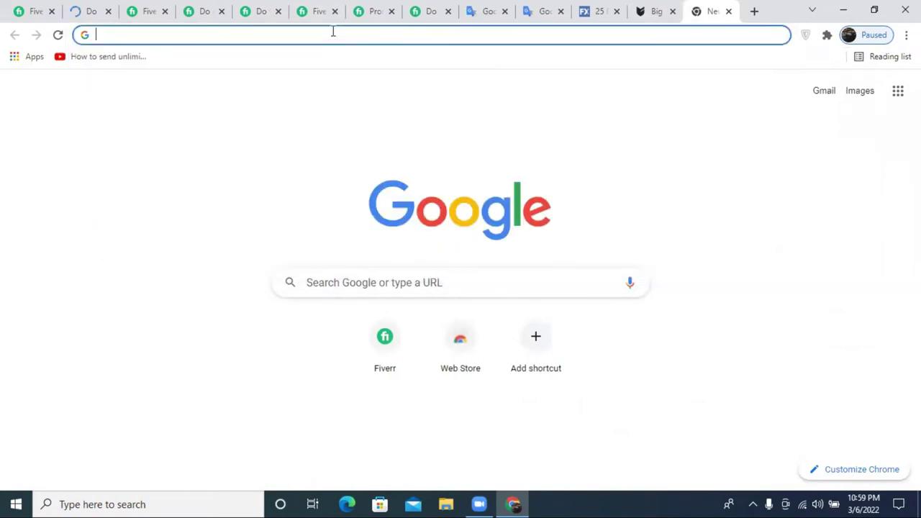
type("online")
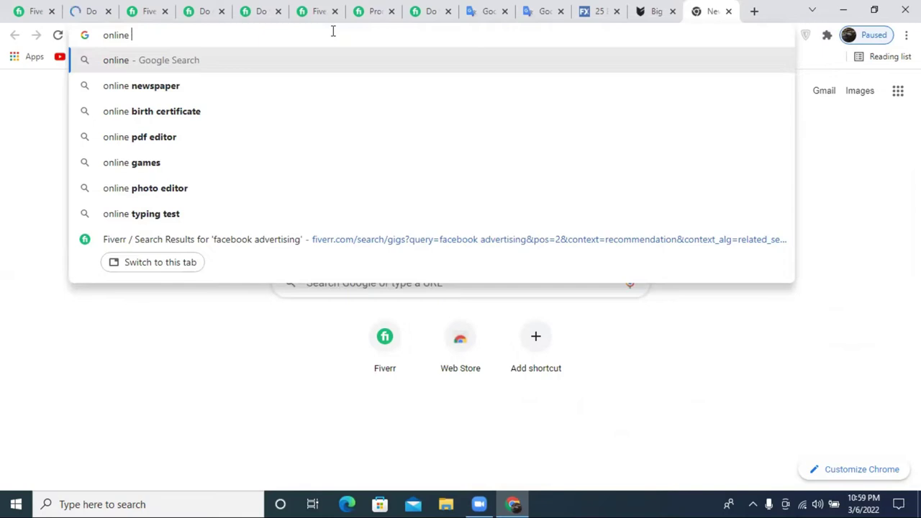
type(" not")
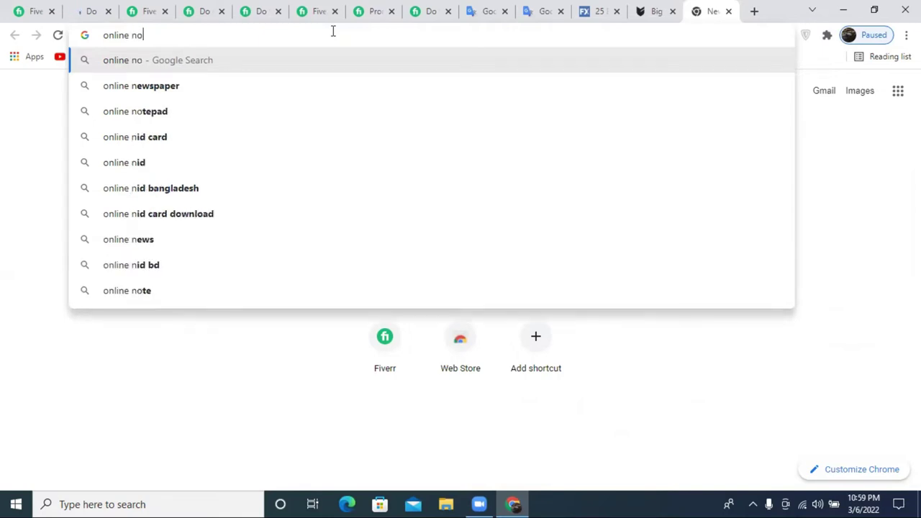
left_click(295, 58)
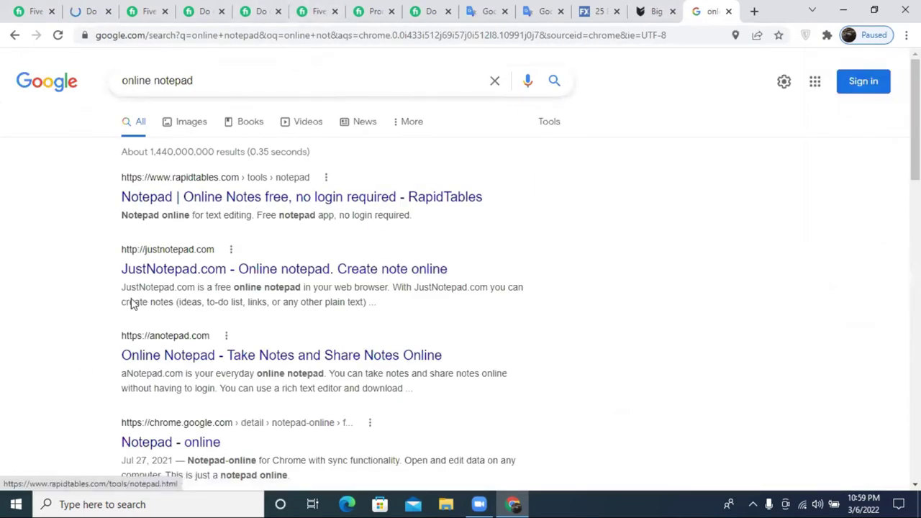
left_click(216, 201)
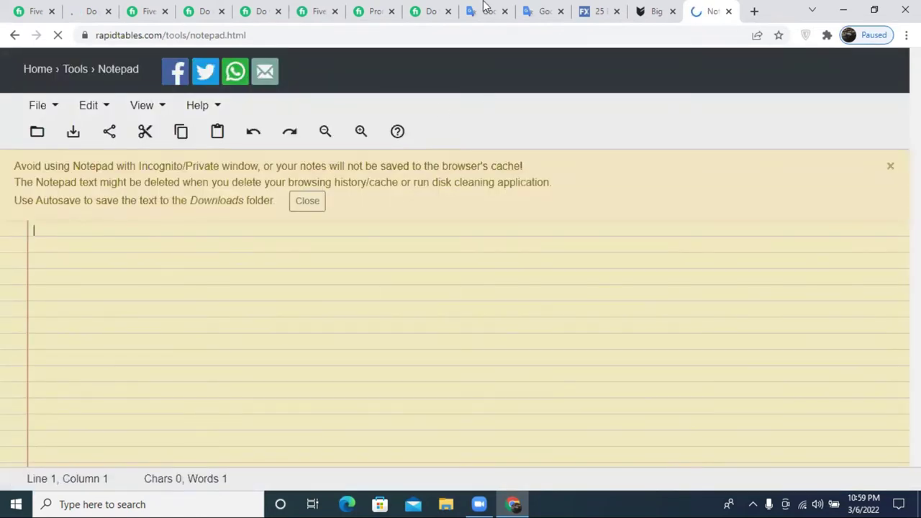
- Cut "Gold Facebook Promotion" from Google Translate and paste it as the first line of the online notepad, dismissing the Auto save dialog
left_click(490, 10)
double_click(136, 193)
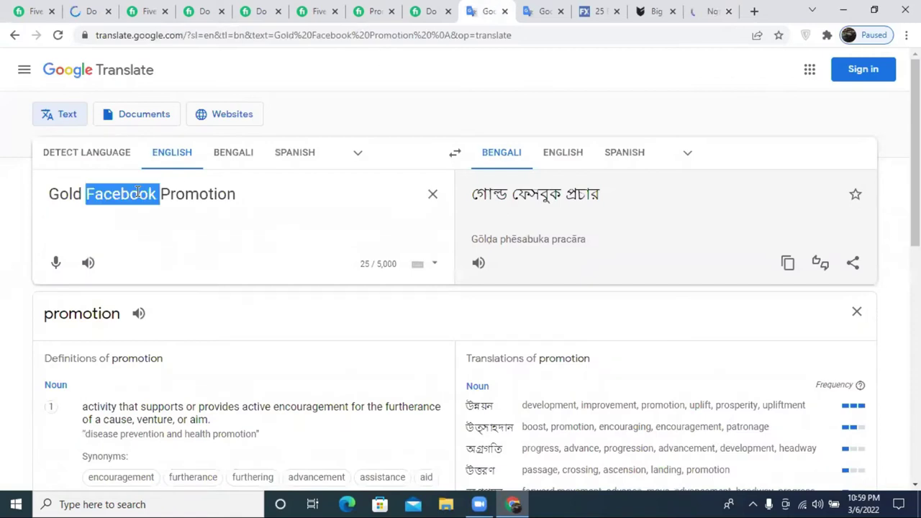
left_click(136, 193)
right_click(143, 195)
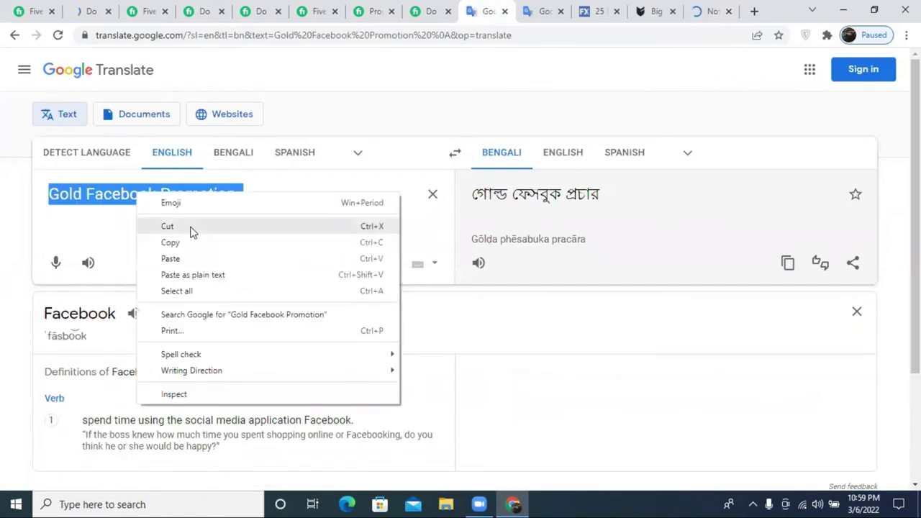
left_click(167, 226)
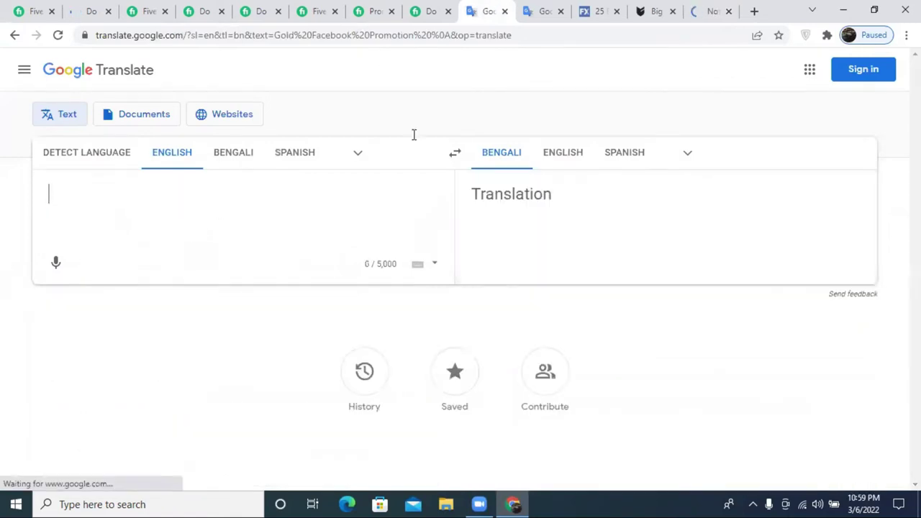
left_click(708, 7)
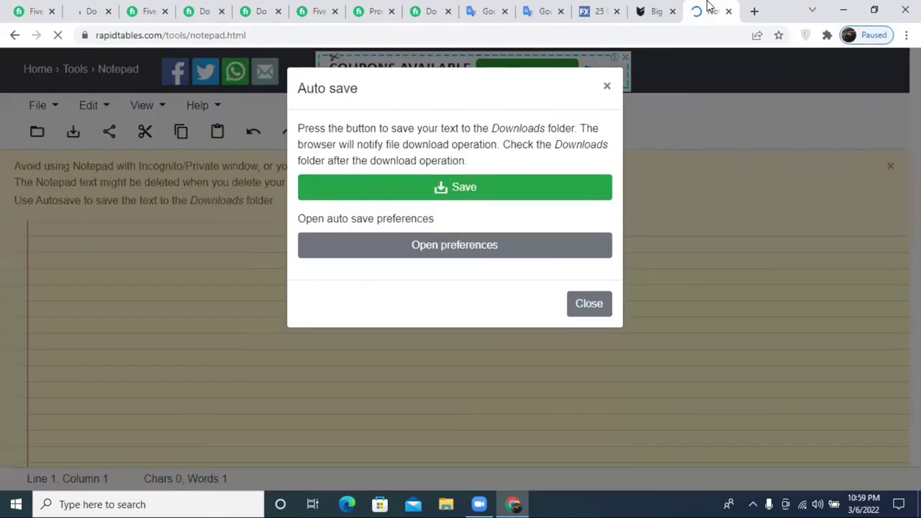
left_click(607, 86)
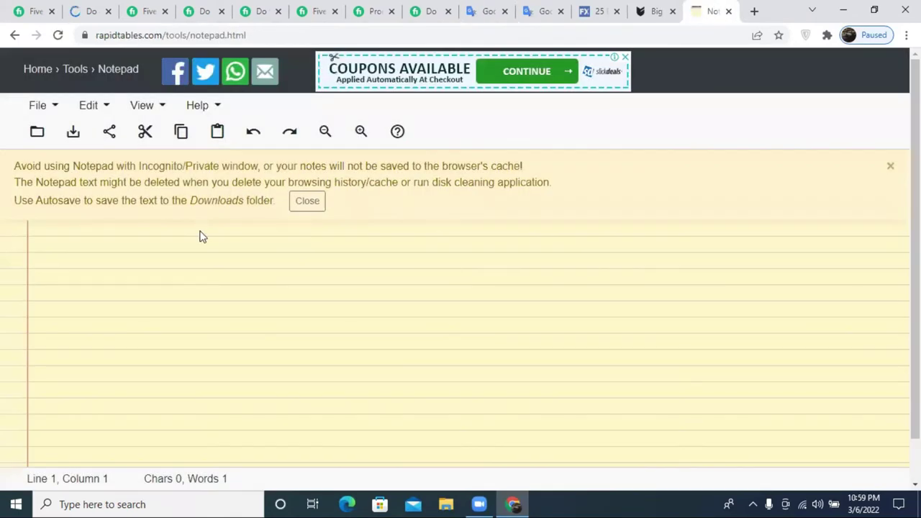
key("ctrl+v")
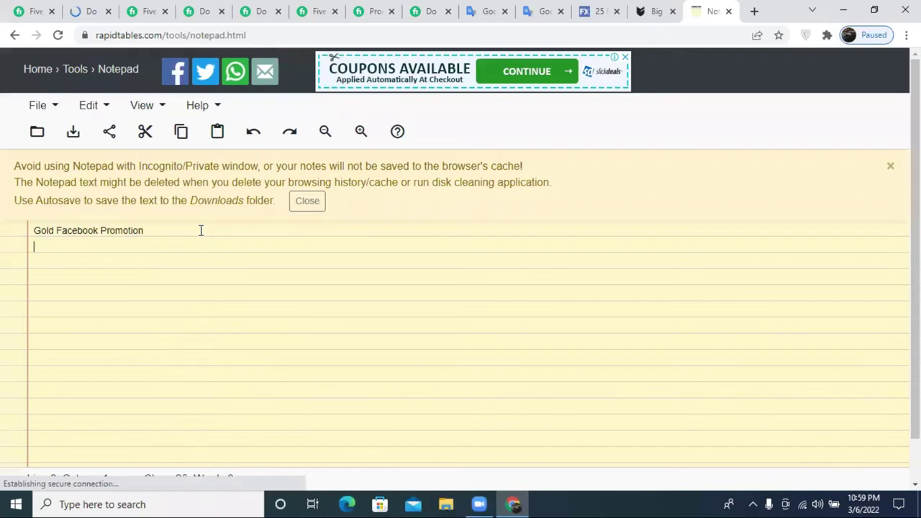
triple_click(88, 230)
left_click(84, 251)
- Enter "platinum" as a search term from the Big Cartel pricing page, using the suggestions for the spelling, and copy the word
left_click(638, 10)
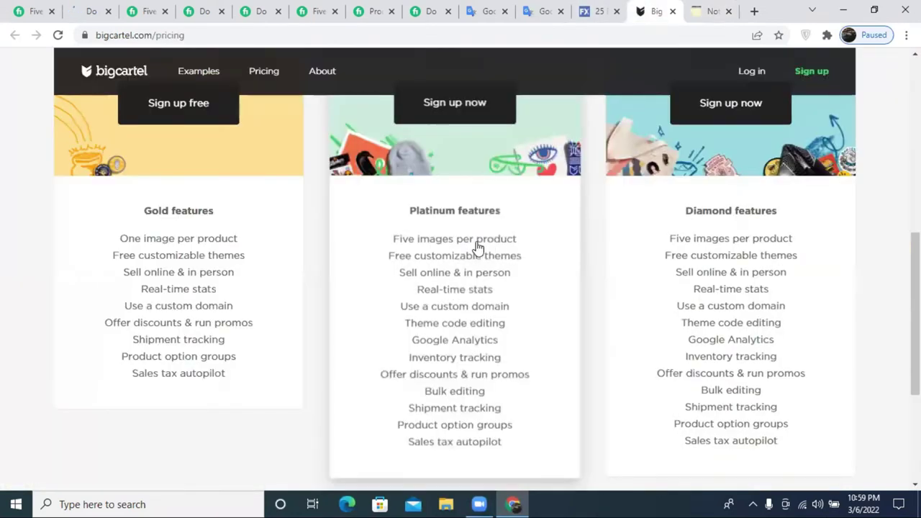
left_click(316, 33)
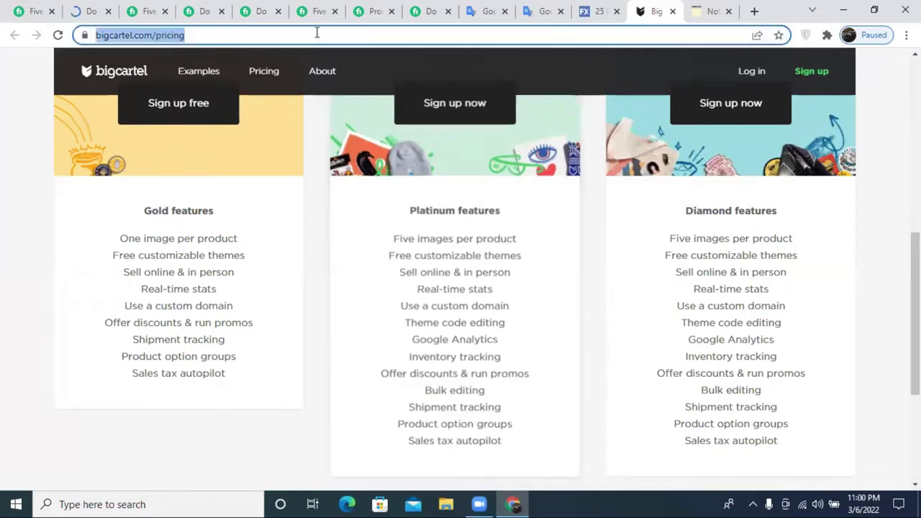
type("p")
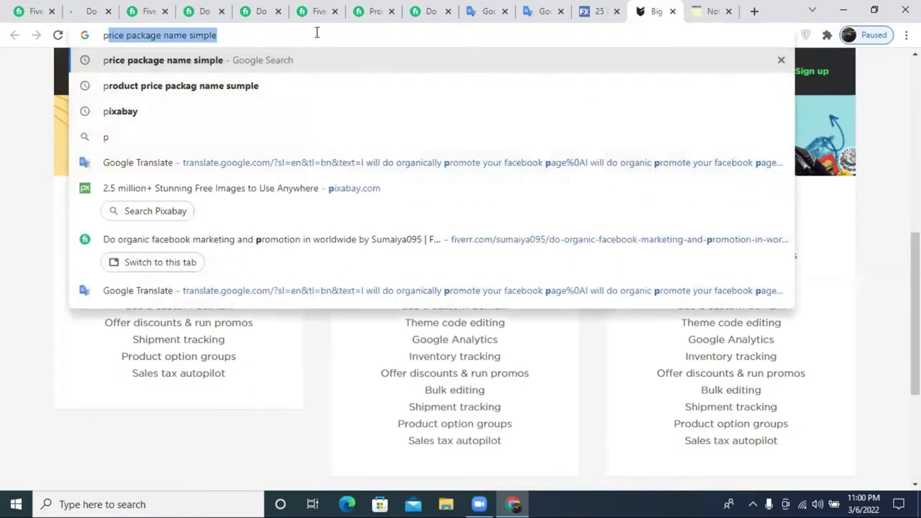
type("lat")
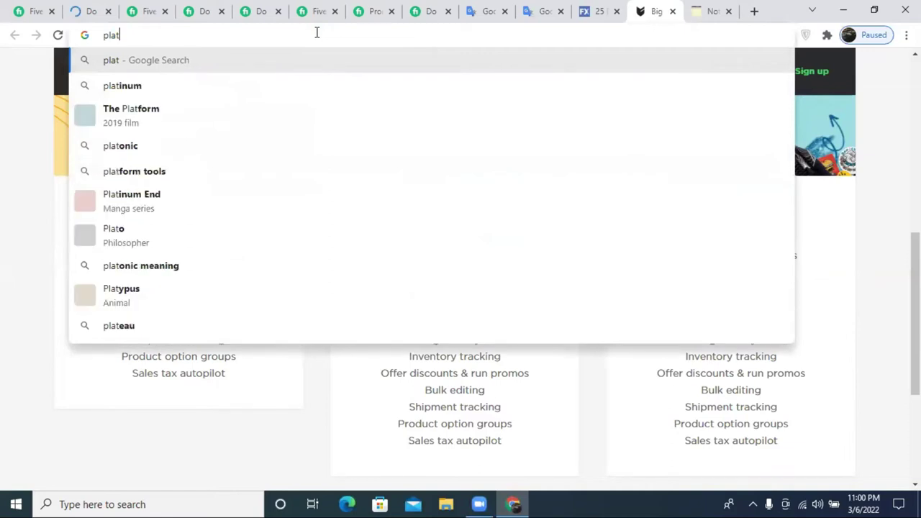
left_click(892, 252)
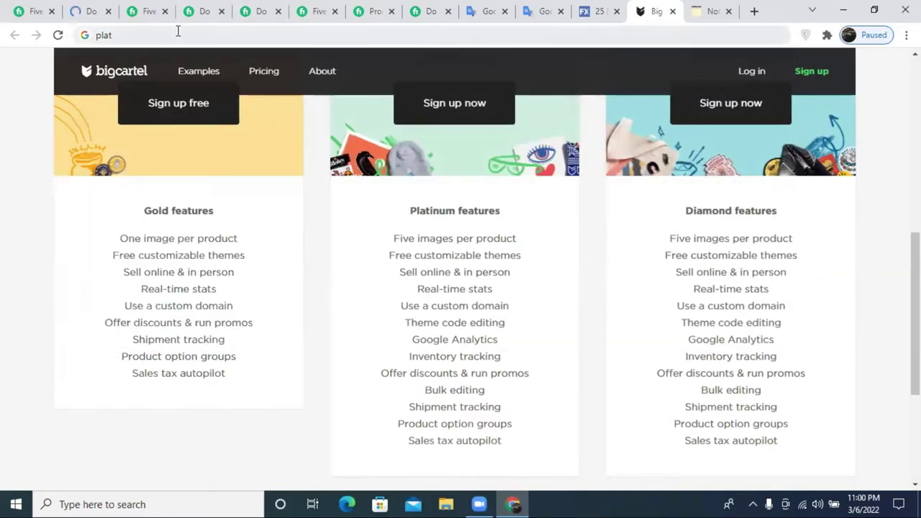
left_click(178, 31)
left_click(178, 32)
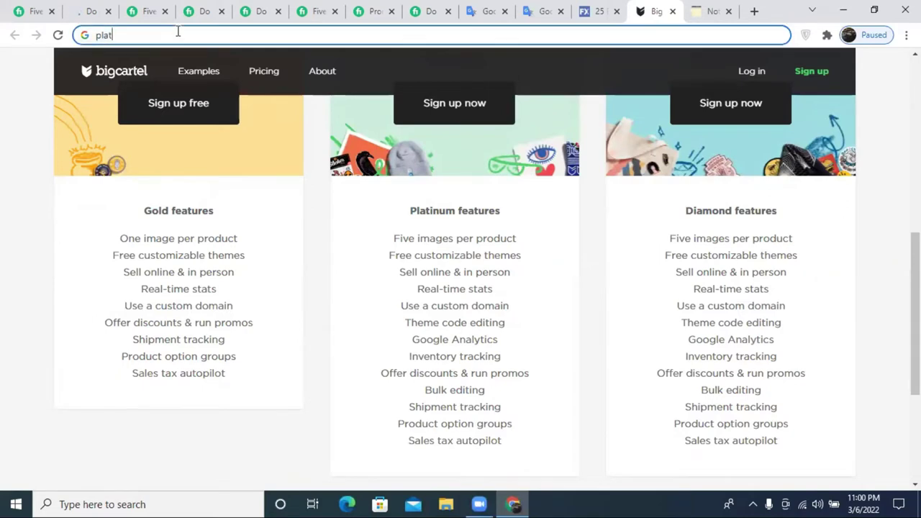
type("inu")
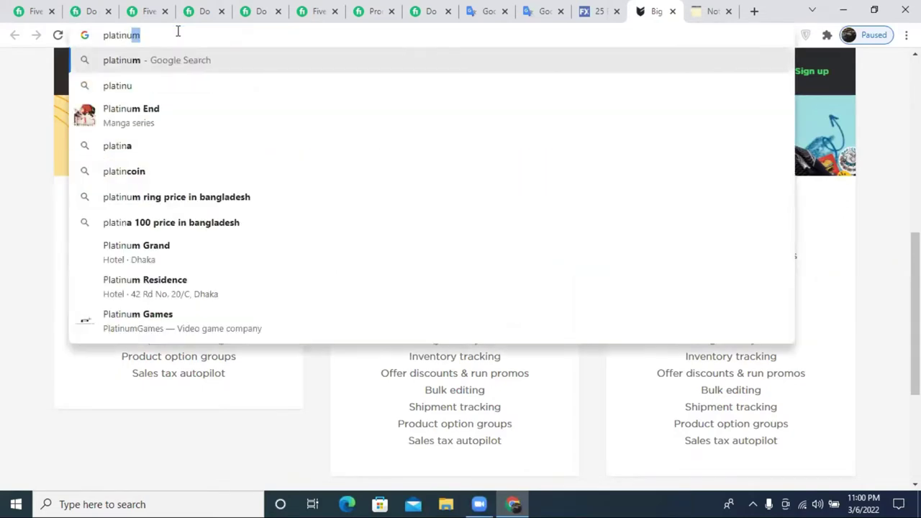
type("m")
double_click(167, 37)
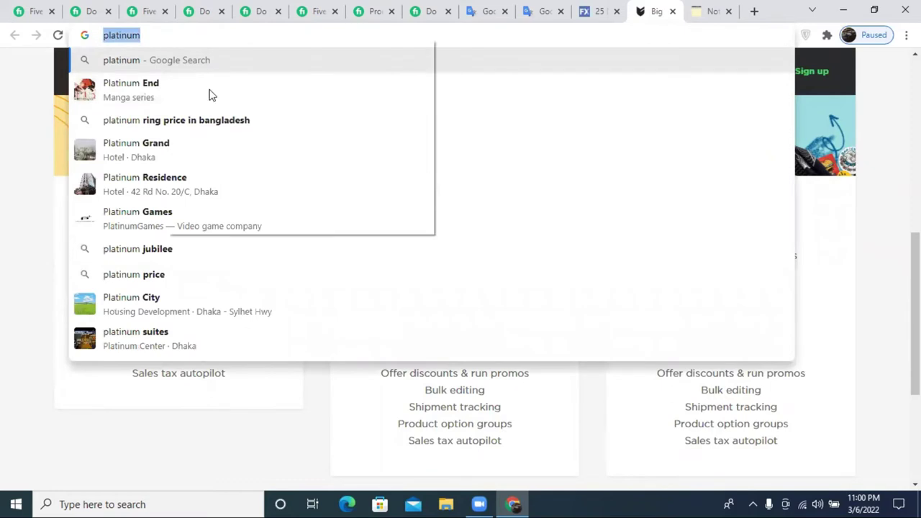
right_click(185, 39)
left_click(226, 110)
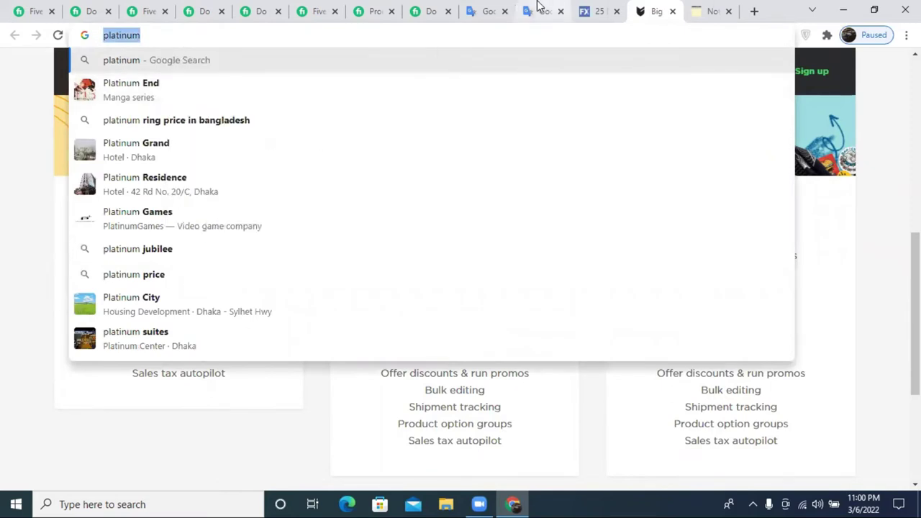
- Write the second package name "Platinum Facebook Promotion" in the Google Translate source text
left_click(544, 11)
left_click(488, 11)
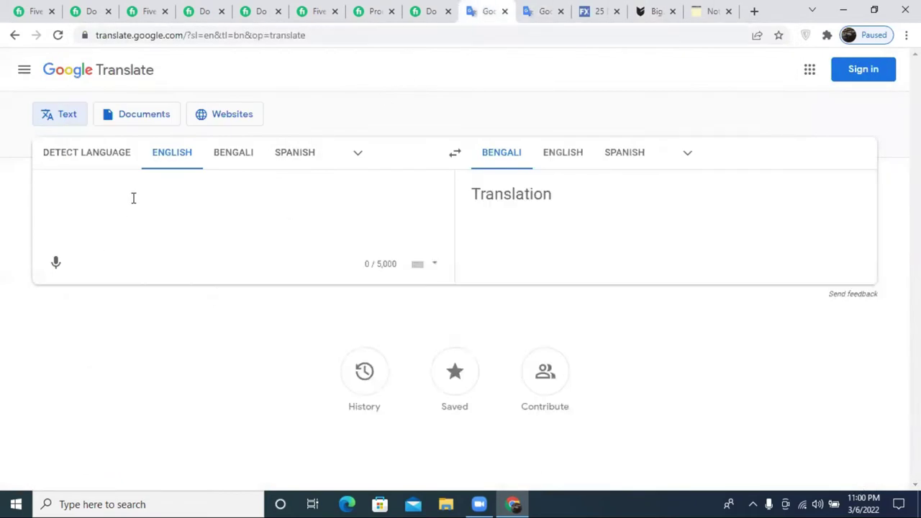
key("ctrl+v")
key("ctrl+a")
left_click_drag(87, 193, 49, 194)
type("platinum")
type("P")
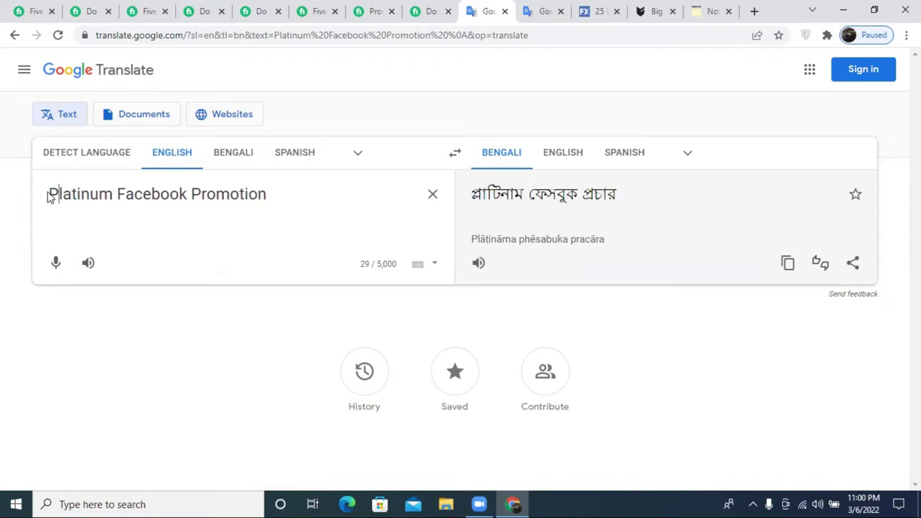
- Copy "Platinum Facebook Promotion" into the online notepad below the Gold package name and start a new line
triple_click(134, 192)
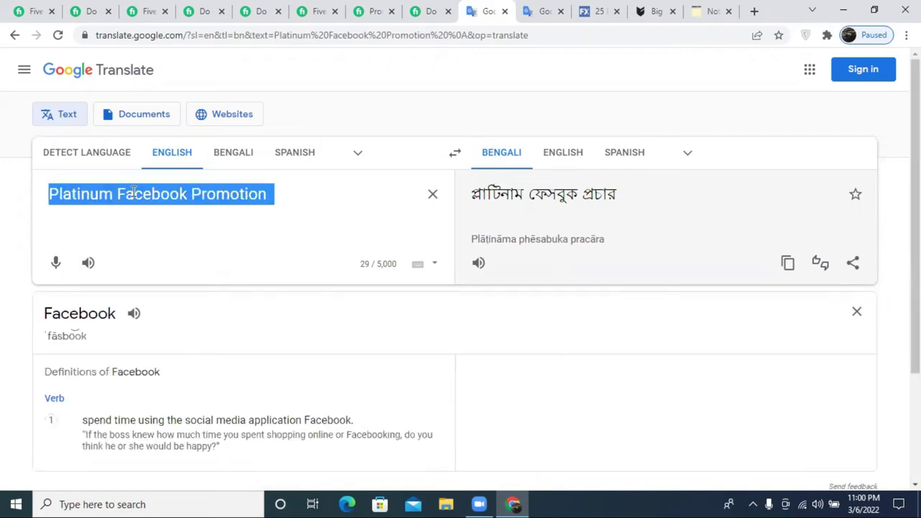
left_click(720, 11)
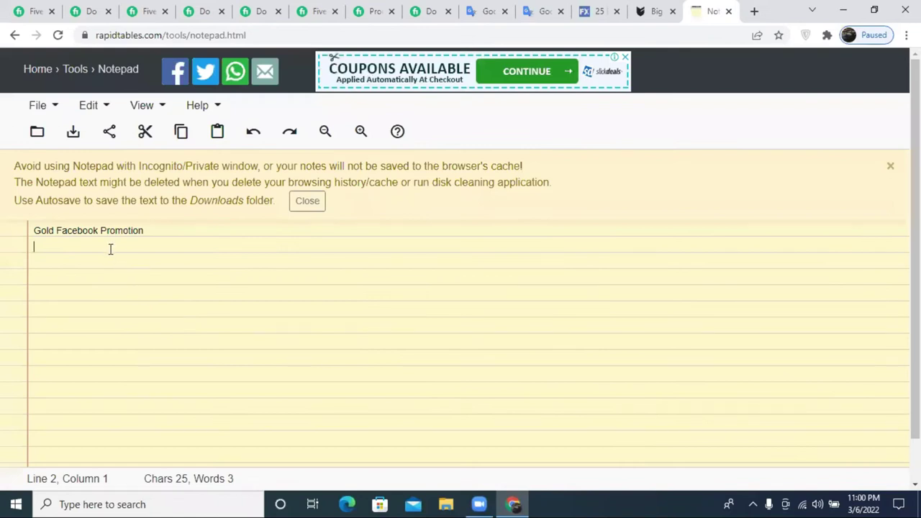
key("ctrl+v")
left_click(183, 249)
key("Return")
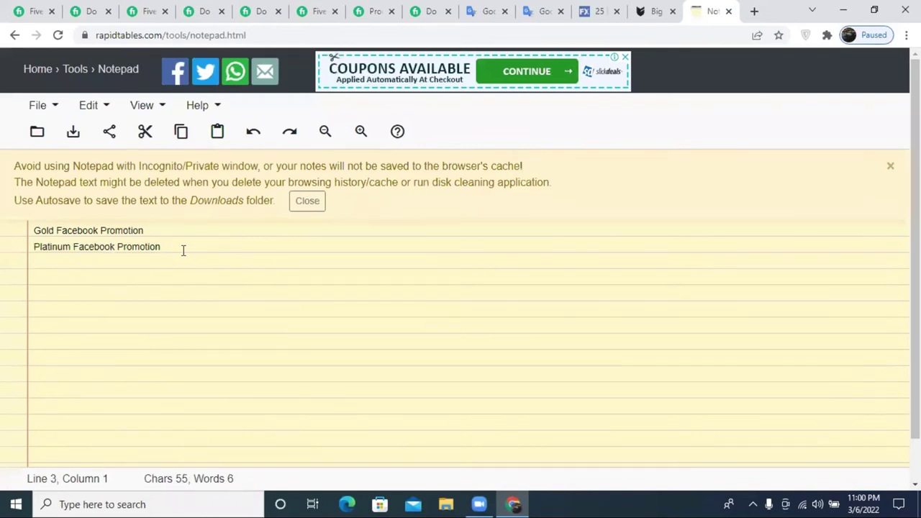
- Replace the "platinum" search term on the Big Cartel page with "Diamond" and copy the word
left_click(655, 11)
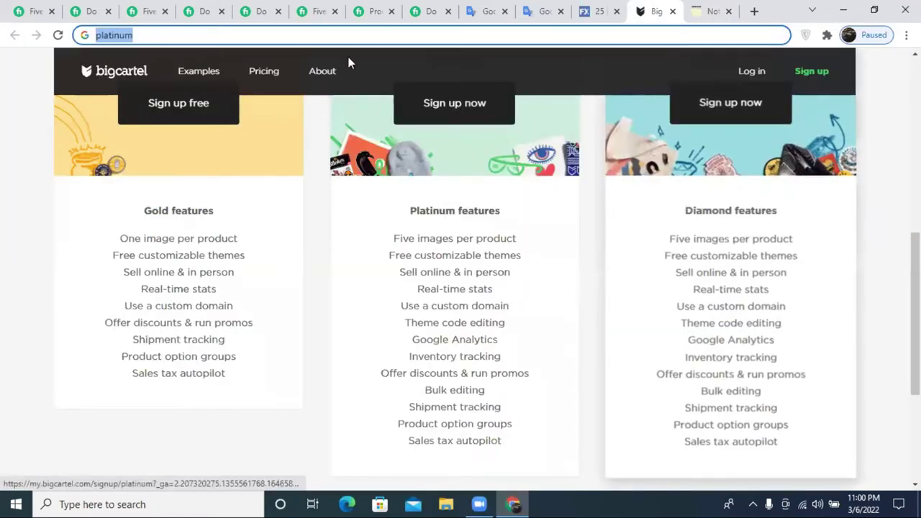
left_click(274, 35)
type("D")
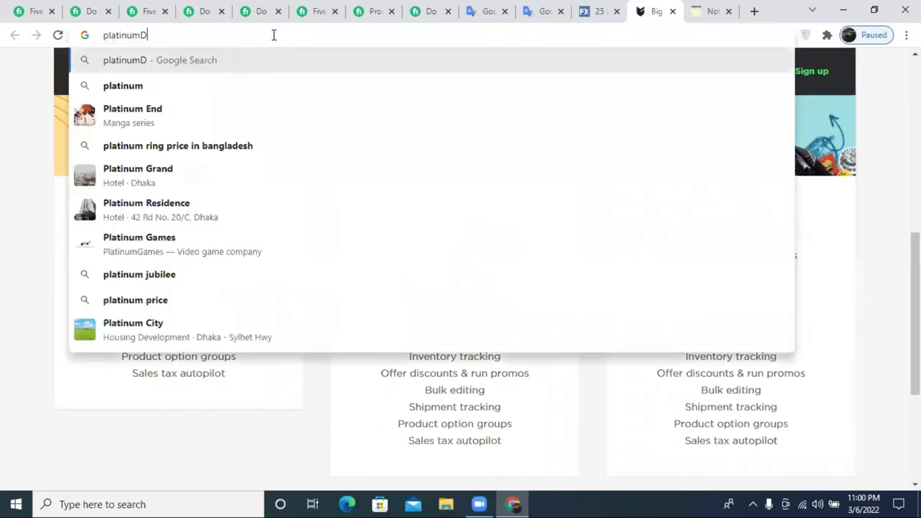
type("i")
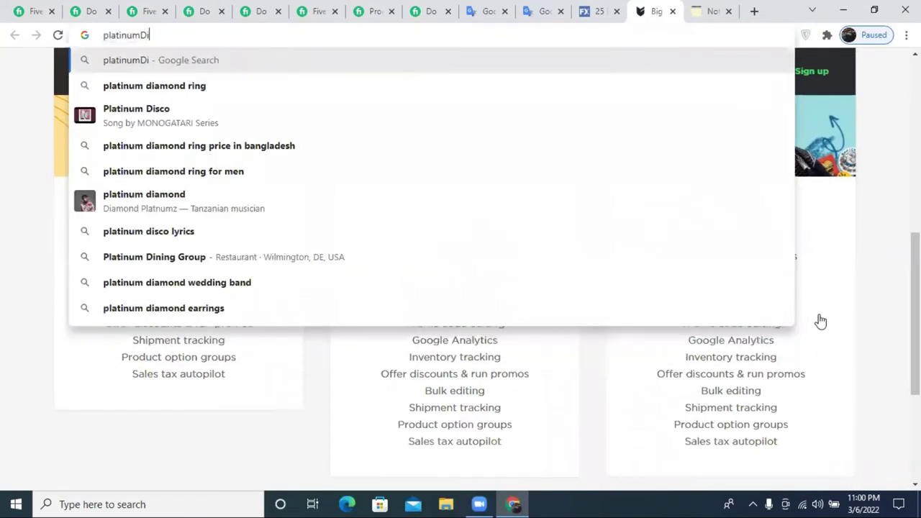
scroll(825, 319, "up", 3)
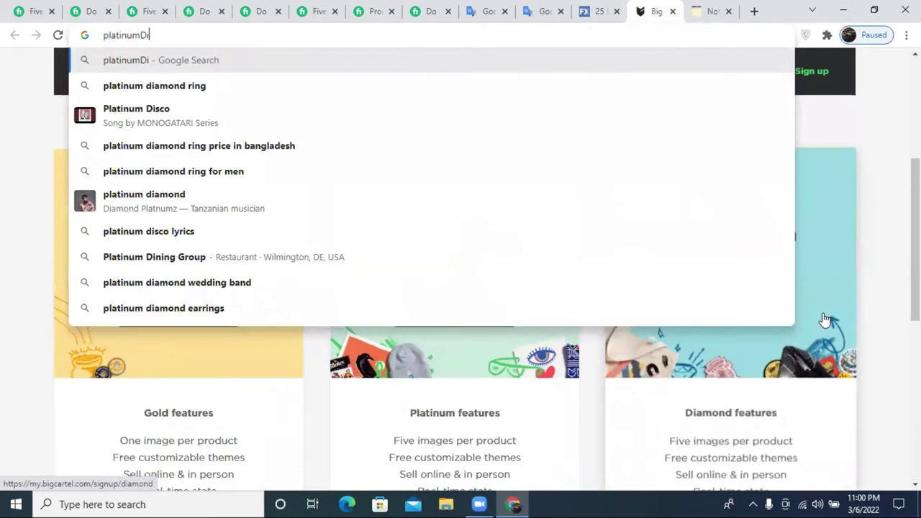
key("BackSpace")
key("BackSpace")
key("BackSpace")
key("BackSpace")
key("BackSpace")
key("BackSpace")
key("BackSpace")
key("BackSpace")
key("BackSpace")
key("BackSpace")
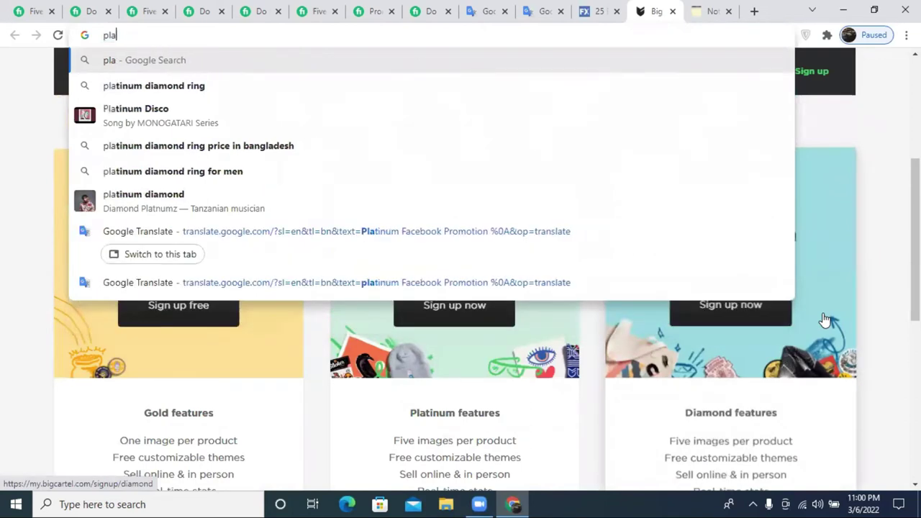
type("D")
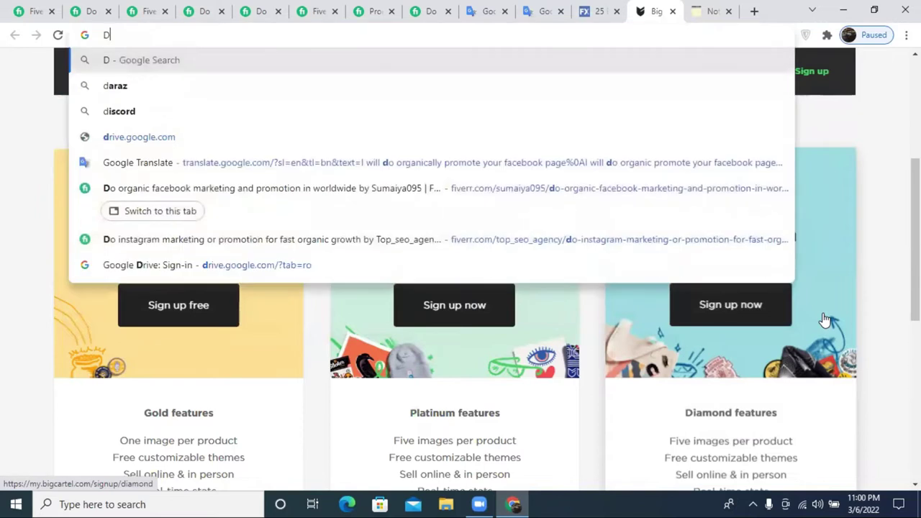
type("ia")
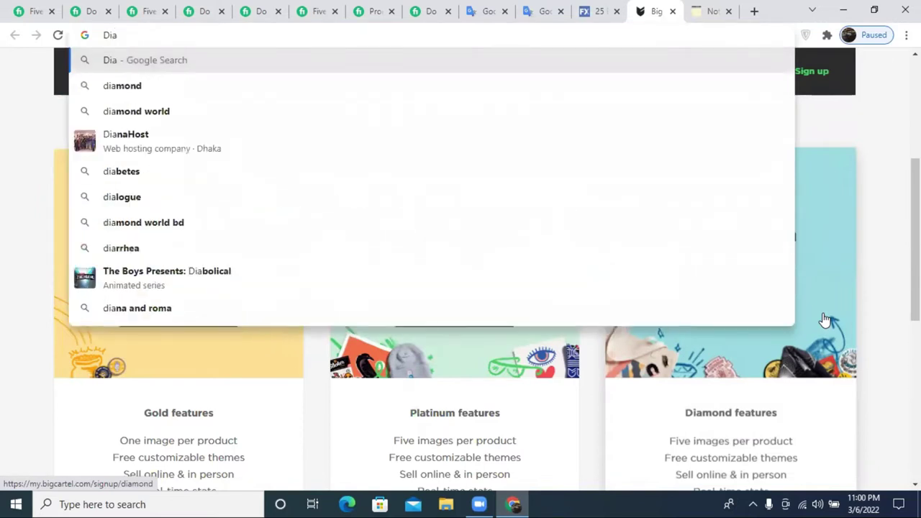
type("mo")
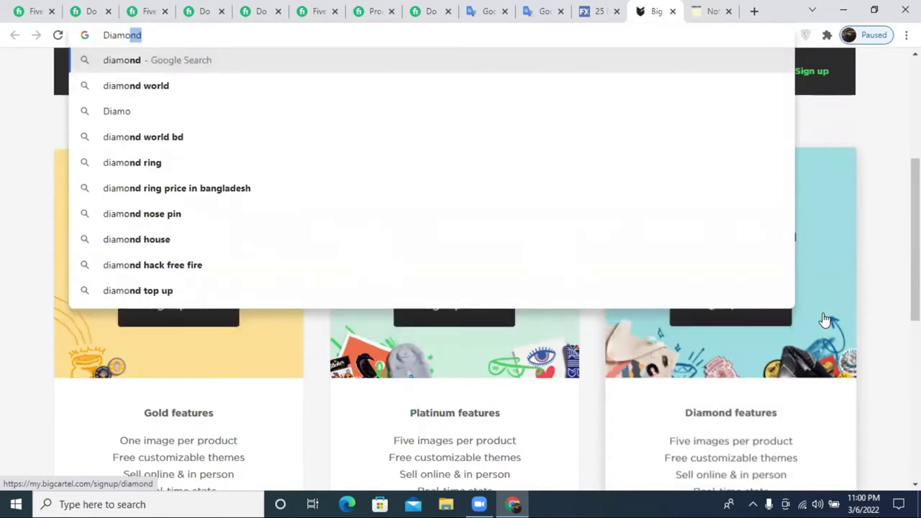
type("nd")
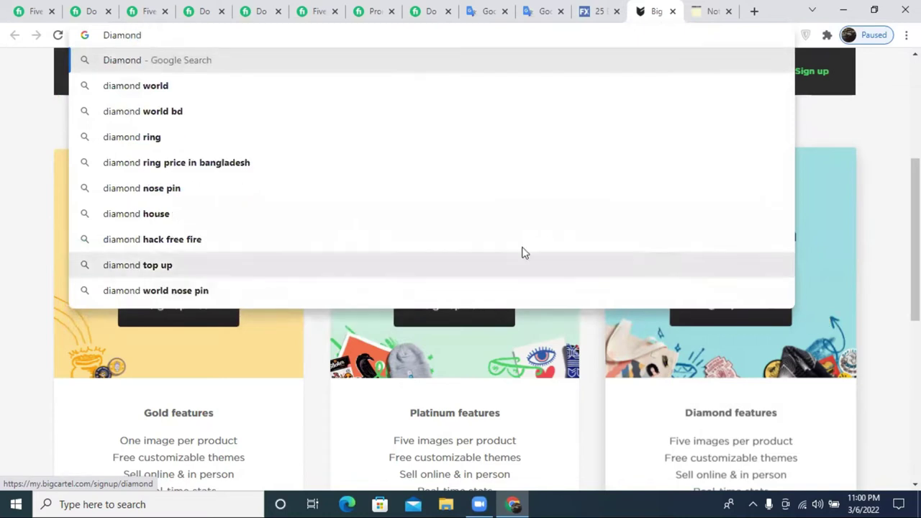
double_click(159, 33)
right_click(159, 30)
left_click(220, 105)
- Write "Diamond Facebook Promotion" on the notepad's third line by pasting the copied word and the ending of the Platinum line
left_click(708, 8)
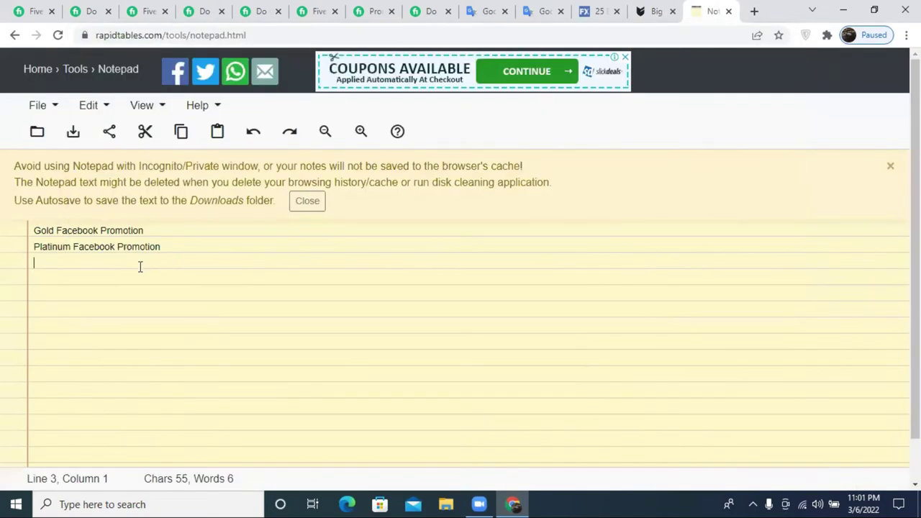
key("ctrl+v")
left_click_drag(165, 246, 74, 246)
key("ctrl+c")
left_click(79, 265)
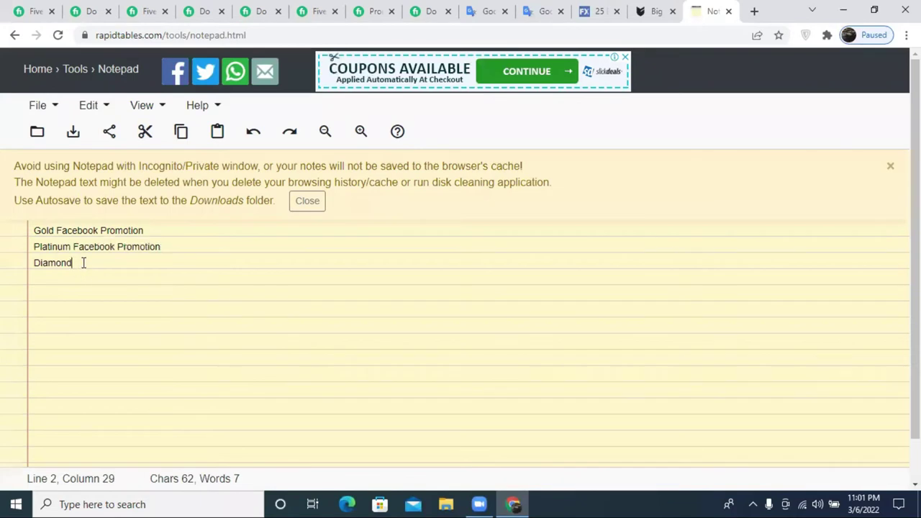
key("ctrl+v")
- Copy "Gold Facebook Promotion" from the notepad into the Basic package name of the Fiverr gig
triple_click(114, 229)
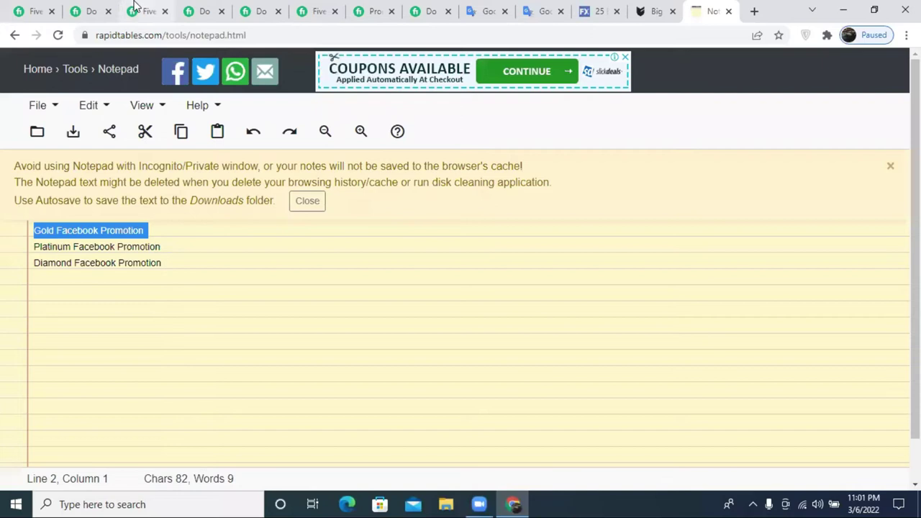
left_click(89, 9)
left_click(148, 11)
left_click(284, 363)
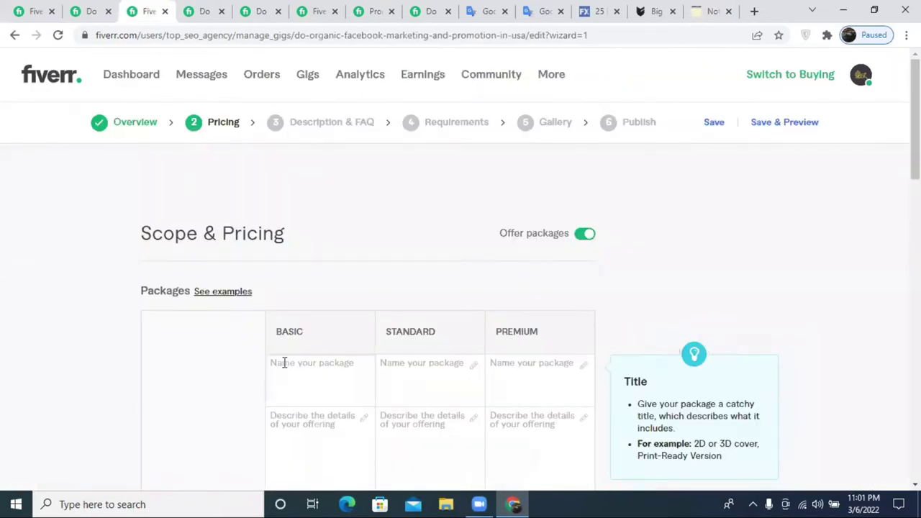
key("ctrl+v")
- Copy "Platinum Facebook Promotion" from the notepad into the Standard package name of the Fiverr gig
left_click(709, 11)
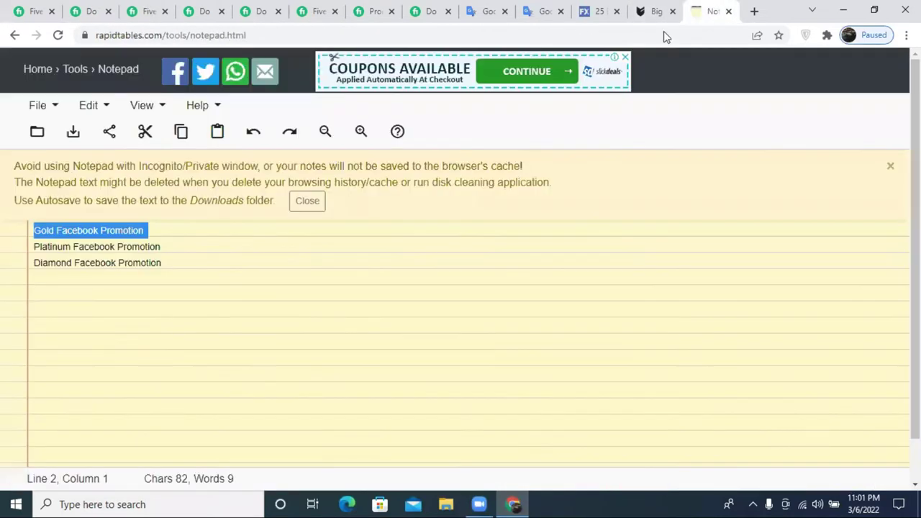
triple_click(79, 247)
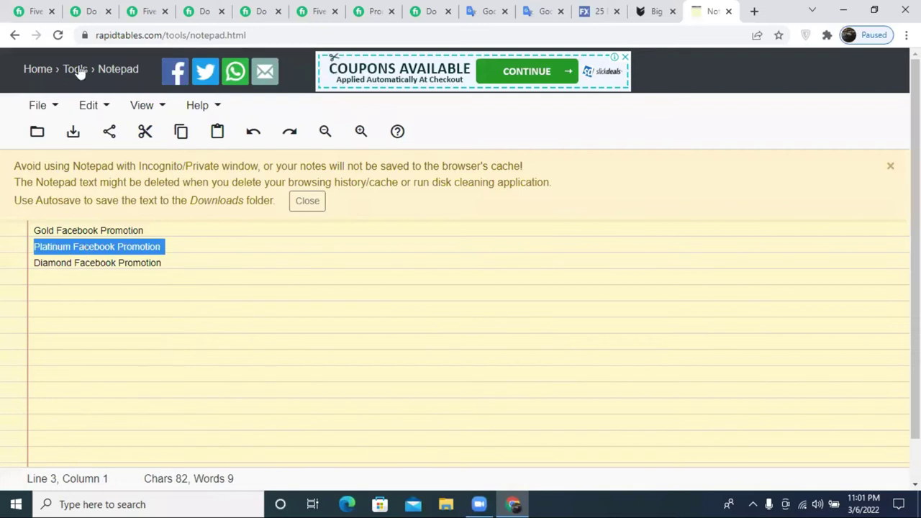
left_click(125, 10)
left_click(391, 381)
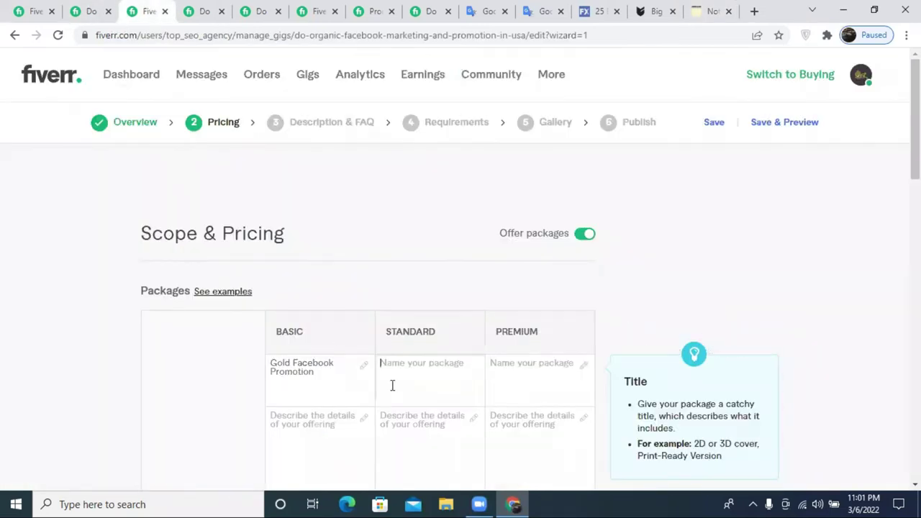
key("ctrl+v")
- Copy "Diamond Facebook Promotion" from the notepad into the Premium package name of the Fiverr gig
left_click(702, 10)
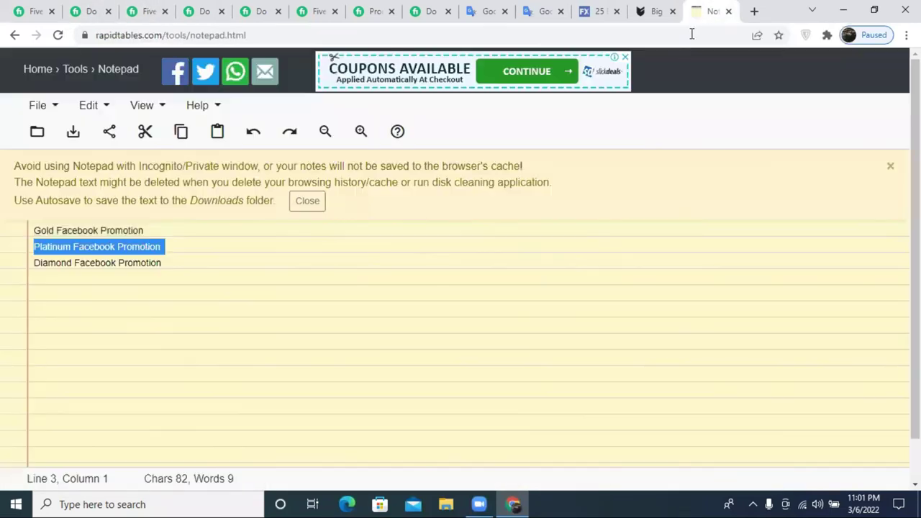
triple_click(85, 263)
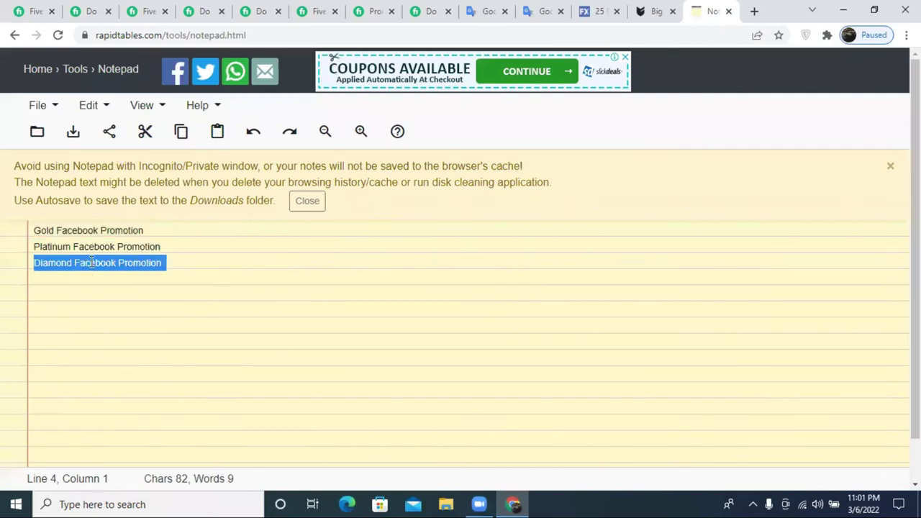
left_click(92, 11)
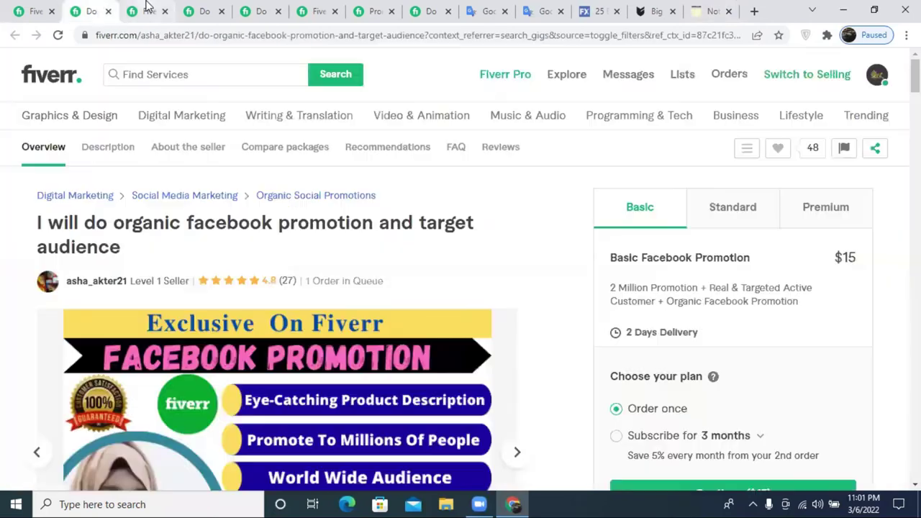
left_click(148, 11)
left_click(519, 376)
key("ctrl+v")
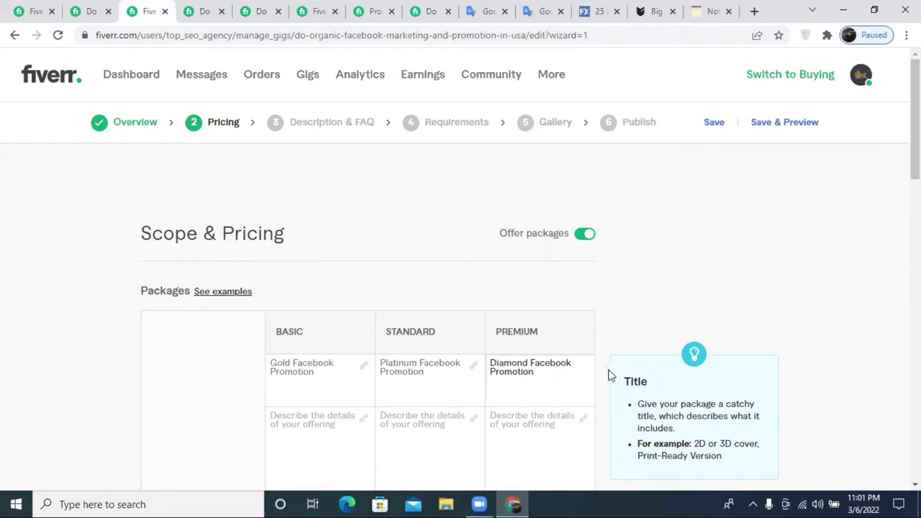
- Close the Big Cartel pricing page that served as the source of the package names
scroll(609, 374, "down", 1)
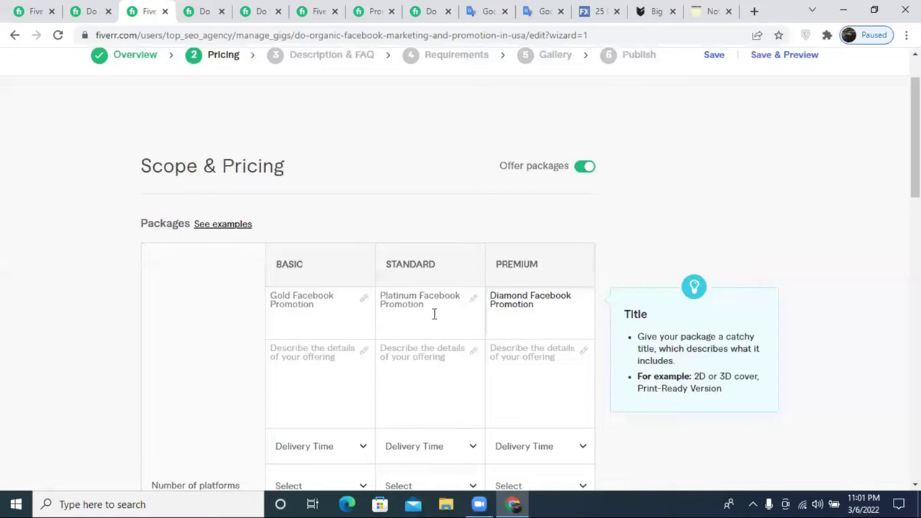
left_click(714, 12)
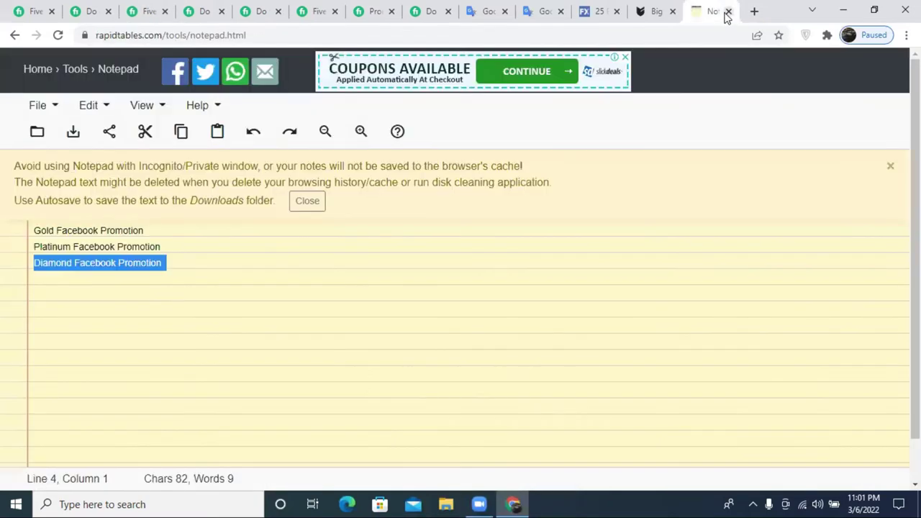
left_click(664, 11)
left_click(673, 11)
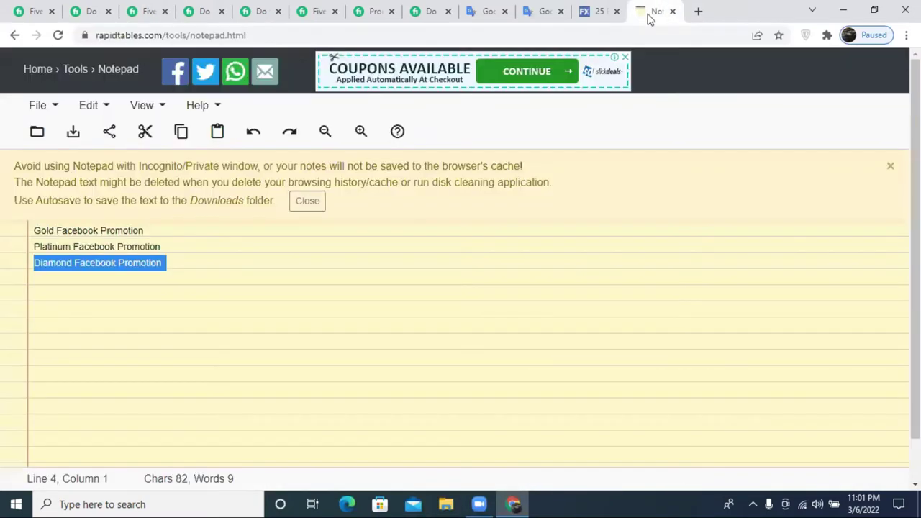
- Copy the web address of the WebFX pricing tables examples article
left_click(600, 12)
double_click(170, 34)
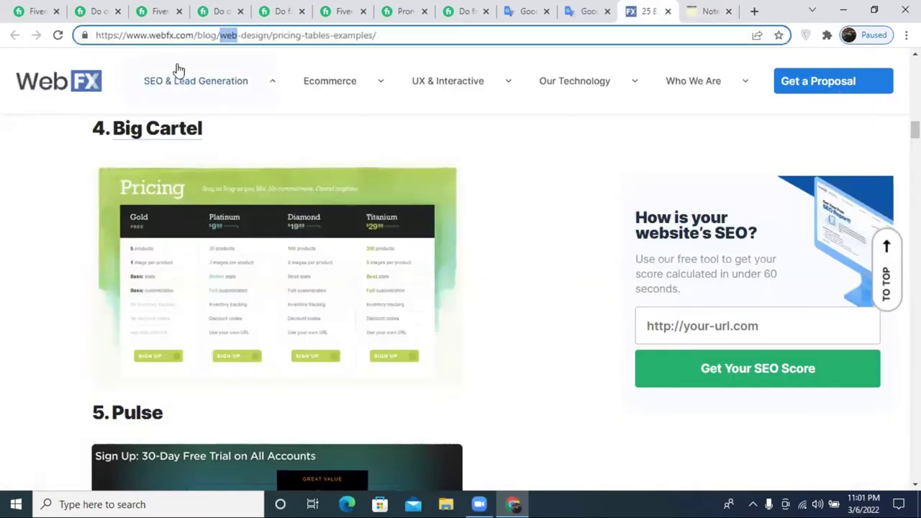
triple_click(175, 34)
right_click(175, 34)
left_click(214, 113)
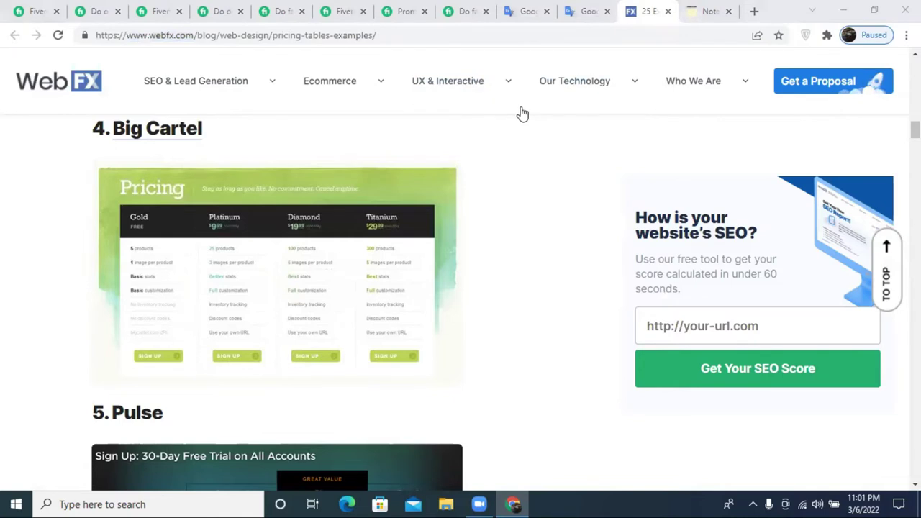
- Look through the open competitor Facebook marketing gigs for package description wording
left_click(583, 10)
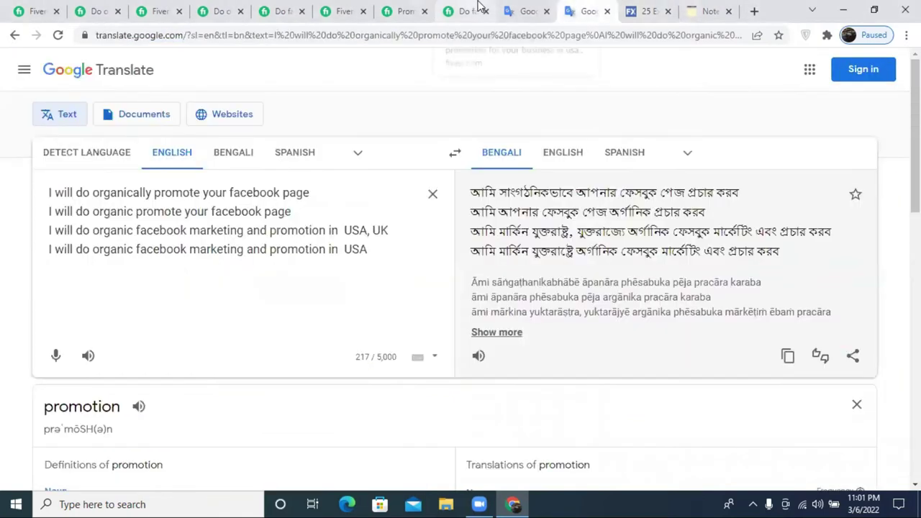
left_click(448, 12)
left_click(397, 10)
left_click(101, 10)
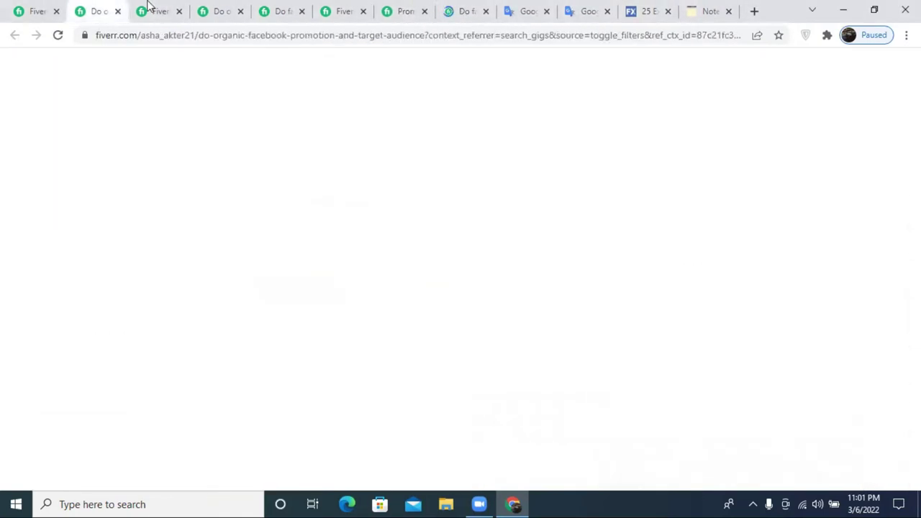
left_click(157, 8)
left_click(221, 8)
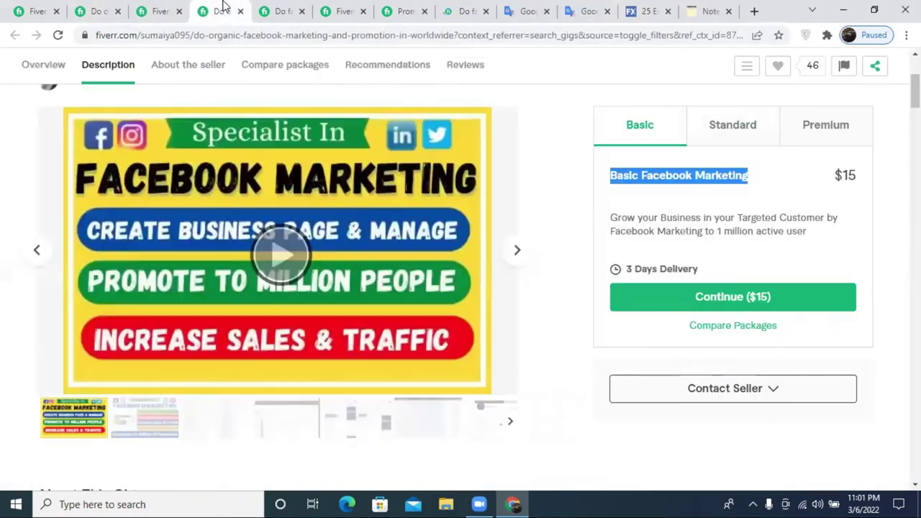
left_click(683, 248)
right_click(684, 248)
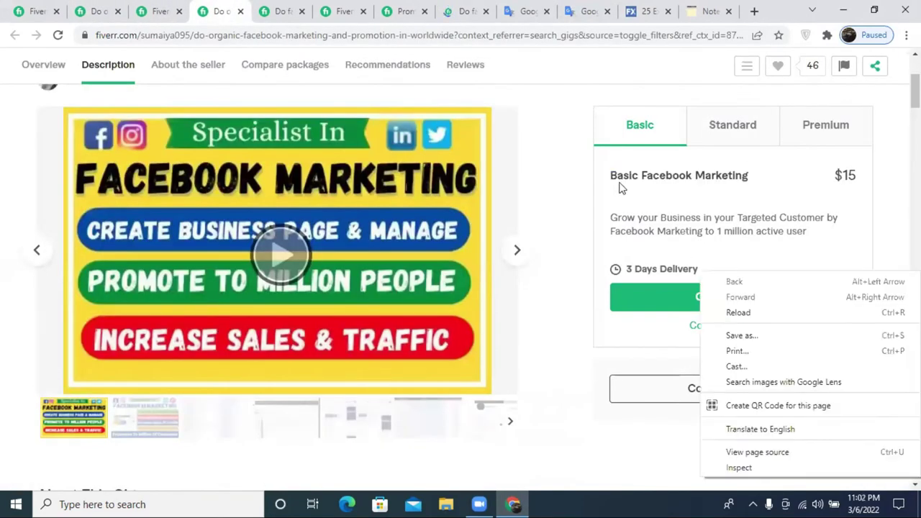
left_click(277, 8)
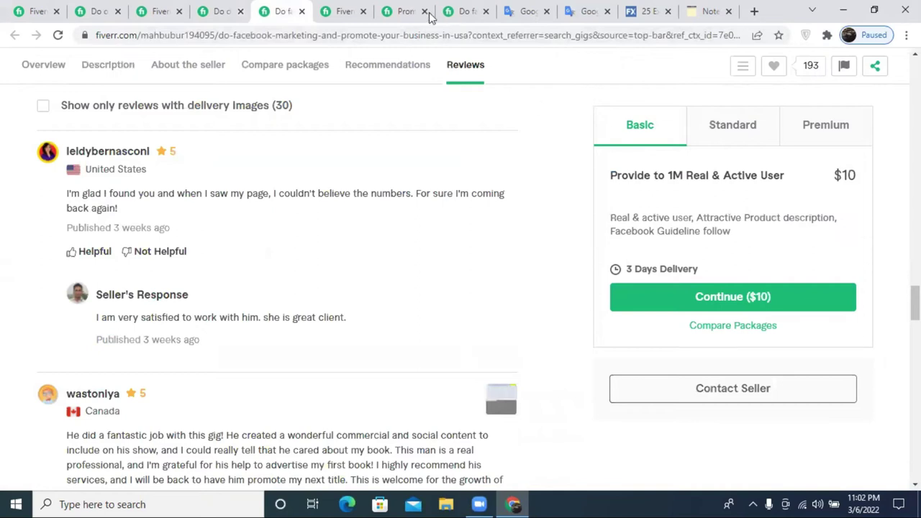
left_click(344, 9)
left_click(407, 9)
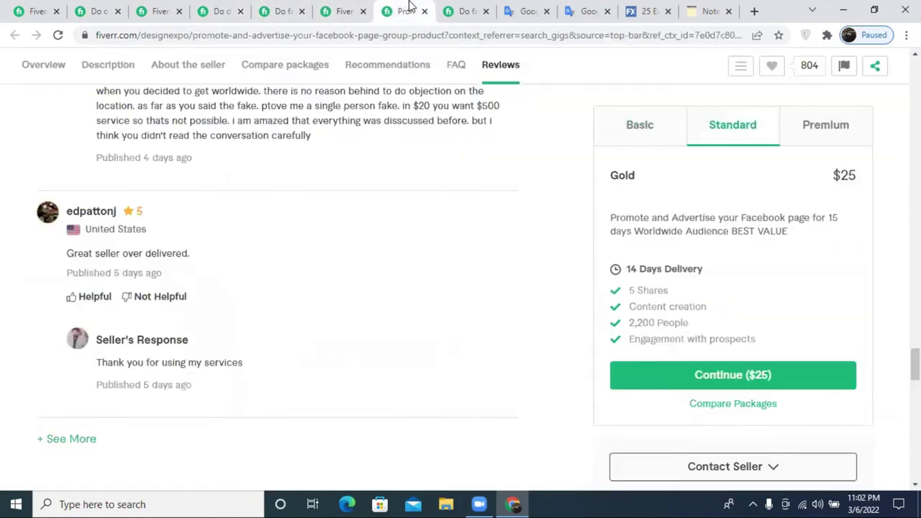
left_click(470, 8)
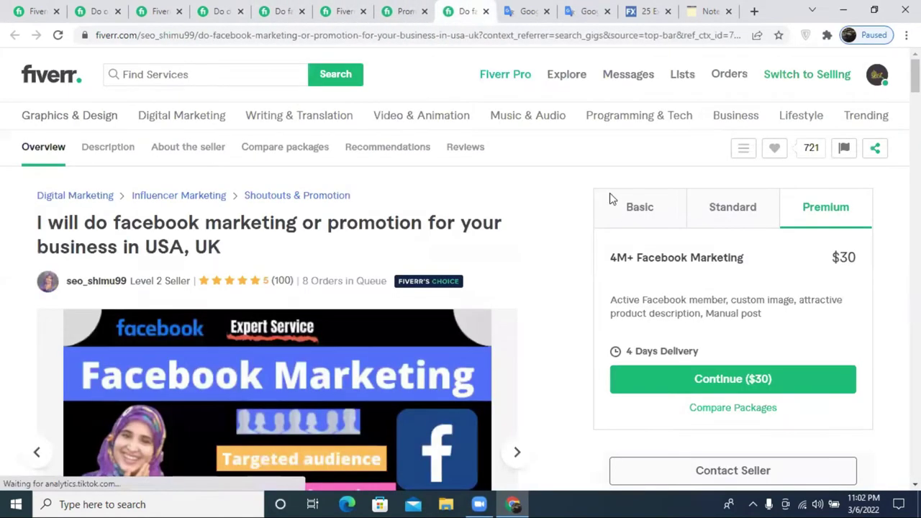
left_click(179, 8)
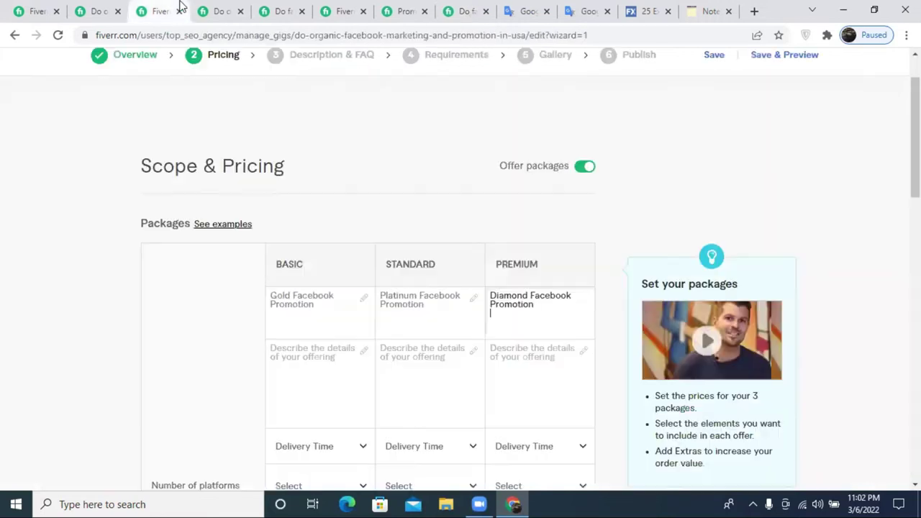
left_click(229, 8)
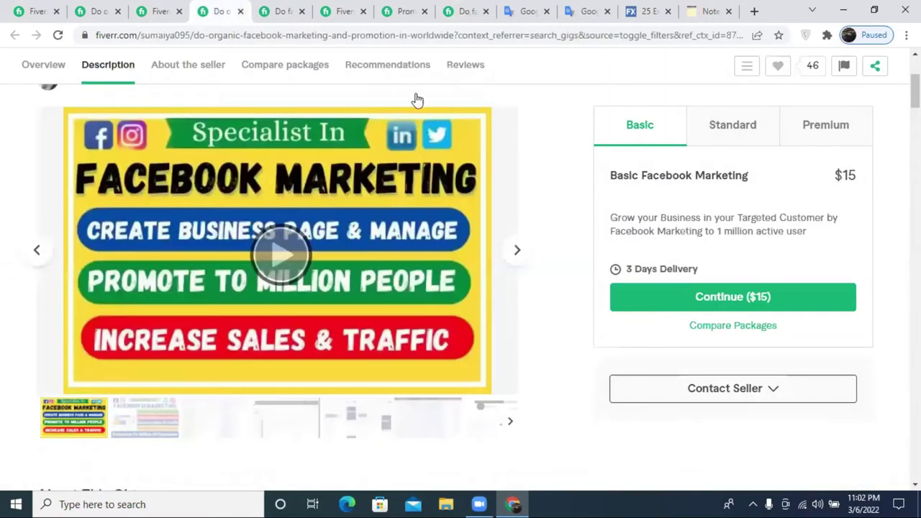
left_click(275, 8)
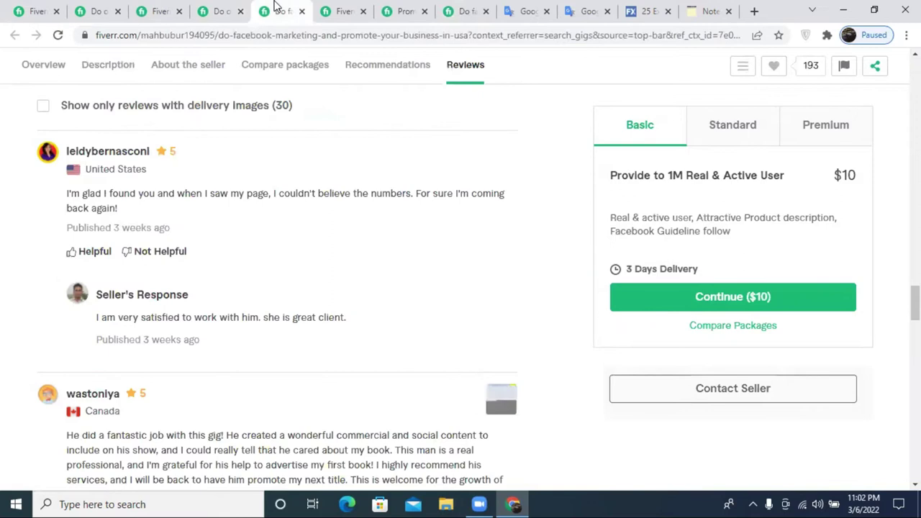
- Replace the notepad text with the Basic description of the "organic facebook promotion and target audience" gig, changing its start to "1 Million Promotion"
left_click(155, 9)
left_click(100, 7)
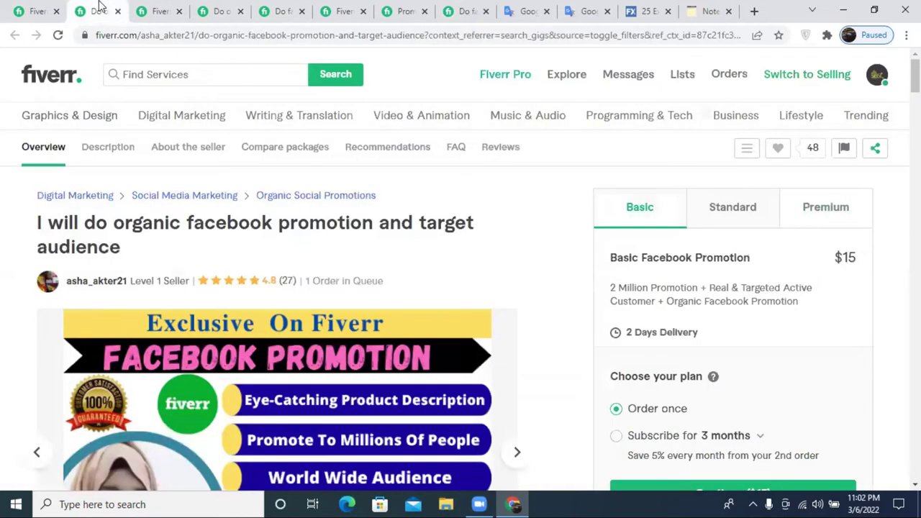
triple_click(741, 301)
key("ctrl+c")
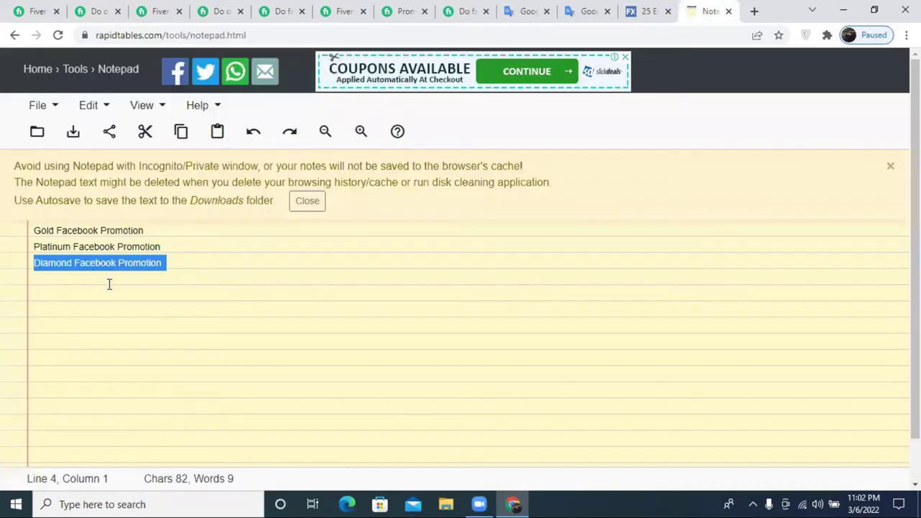
left_click_drag(184, 269, 33, 230)
key("ctrl+v")
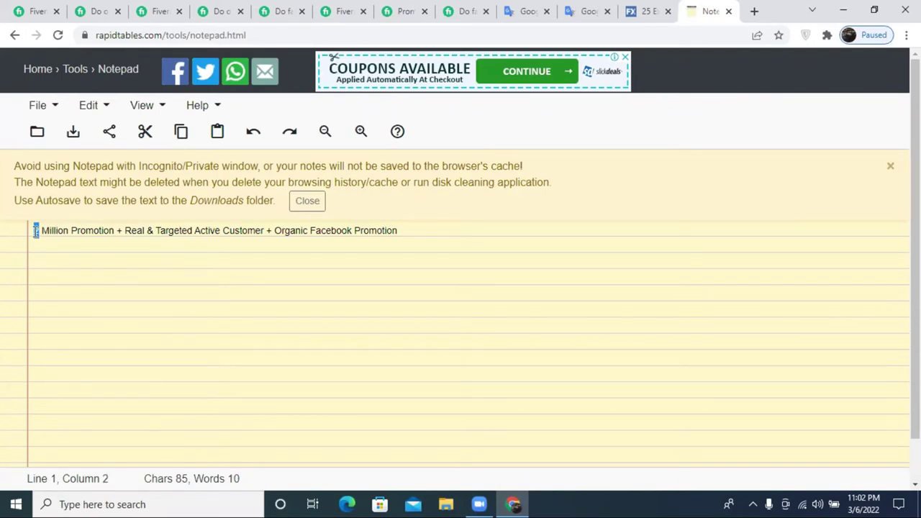
type("1")
- Copy "1 Million Promotion + Real & Targeted Active Customer + Organic Facebook Promotion" from the notepad into the Basic package description of the gig
triple_click(394, 235)
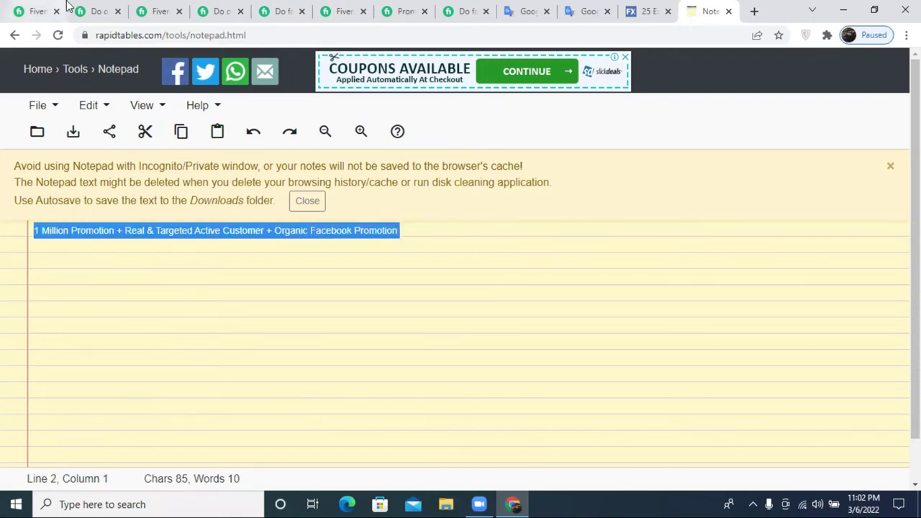
left_click(88, 10)
left_click(161, 10)
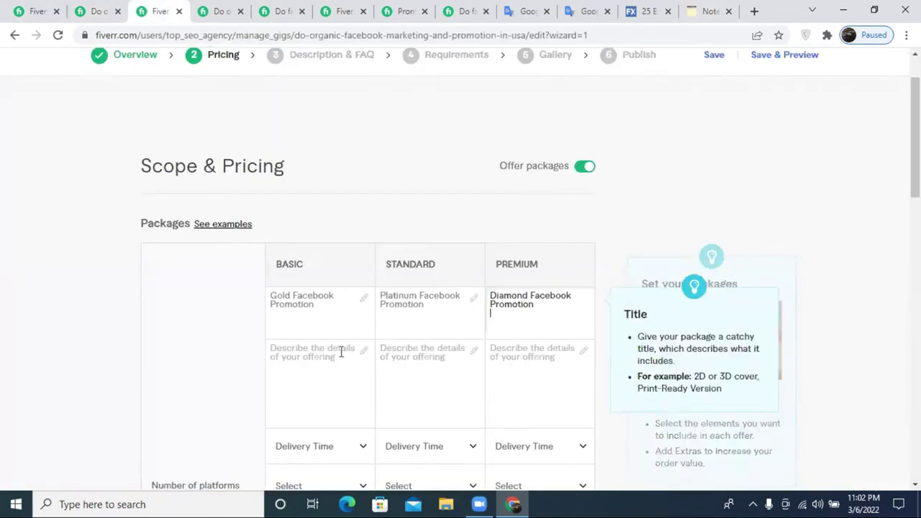
left_click(303, 357)
type("1 Million Promotion + Real & Targeted Active Customer + Organic Facebook Promotion")
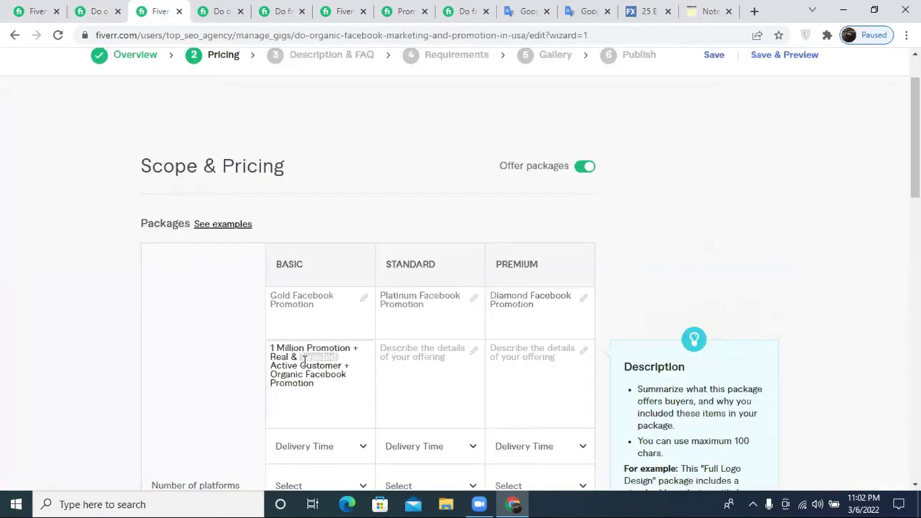
- Copy the Basic package description into the Standard and Premium package descriptions
key("ctrl+a")
key("ctrl+c")
left_click(419, 365)
key("ctrl+v")
left_click(535, 377)
key("ctrl+v")
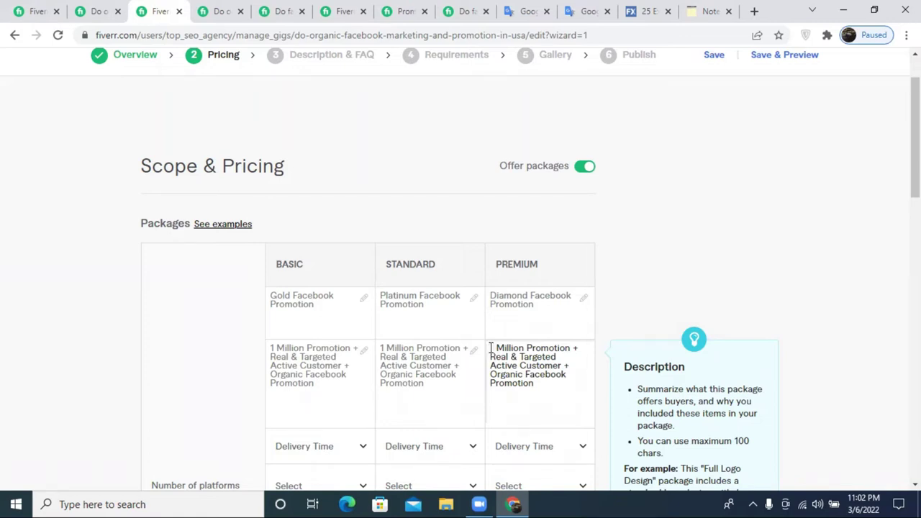
- Change the start of the Premium package description to "10+Million Promotion"
left_click(491, 348)
type("2")
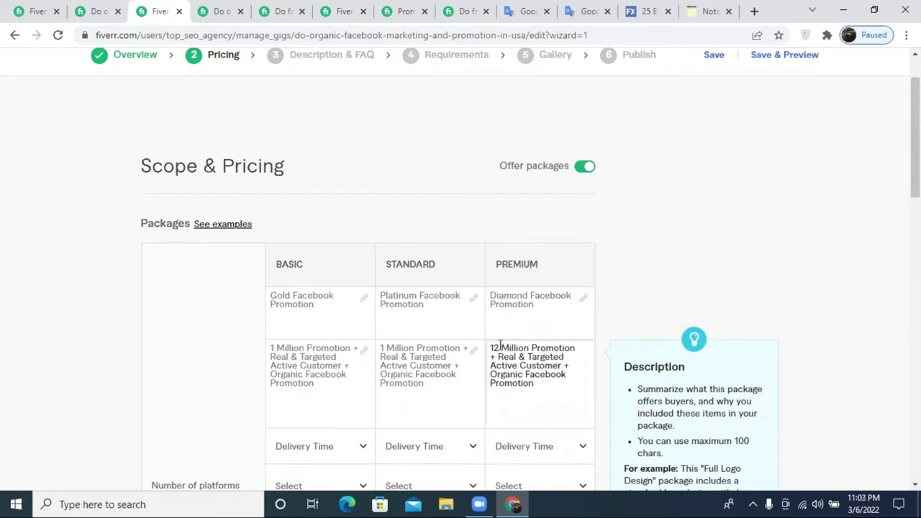
type("0")
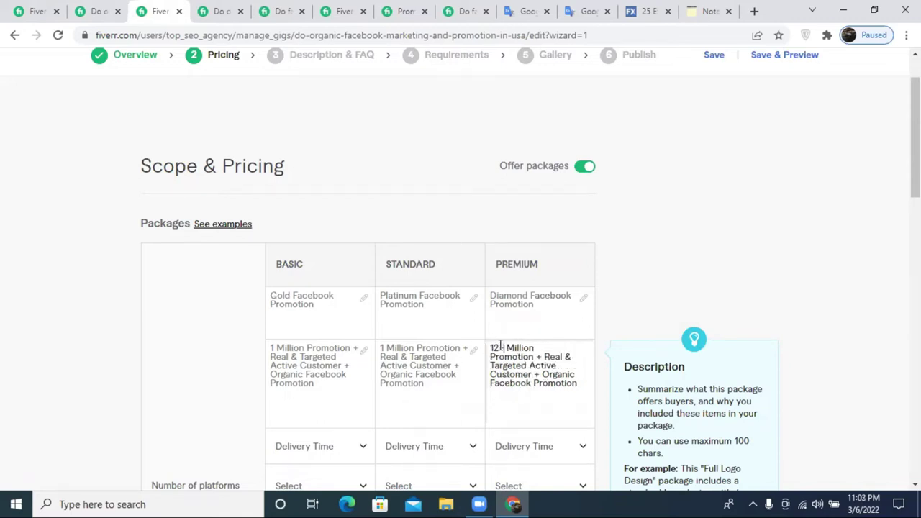
key("BackSpace")
type("+")
left_click(495, 349)
key("BackSpace")
type("0")
left_click(507, 349)
key("BackSpace")
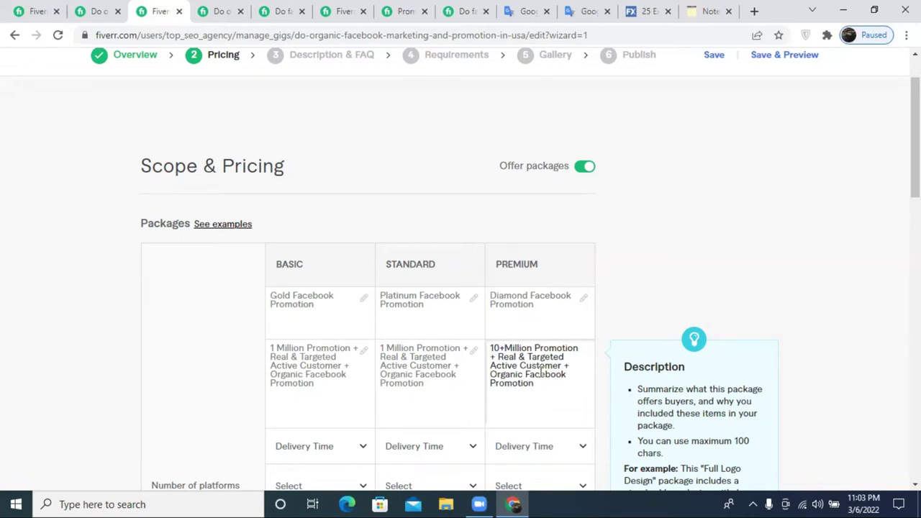
left_click(512, 382)
left_click_drag(525, 374, 530, 387)
left_click(559, 391)
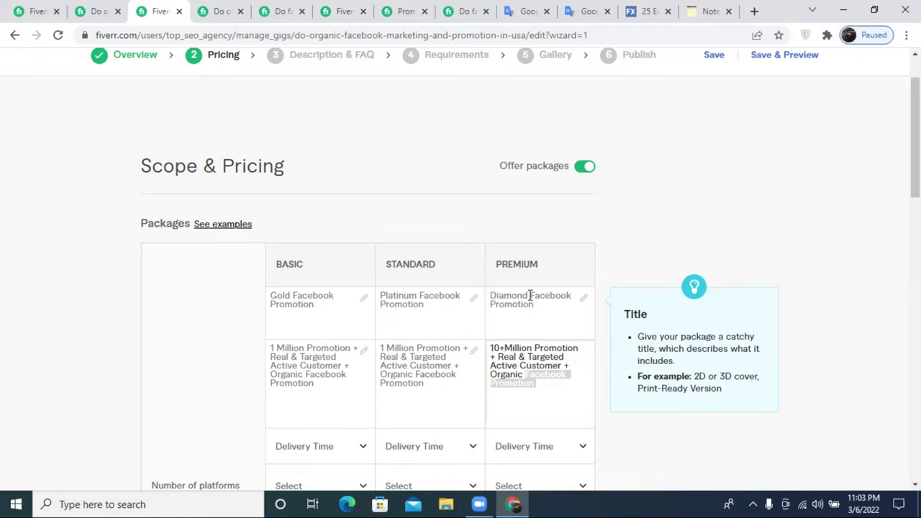
left_click_drag(532, 292, 538, 321)
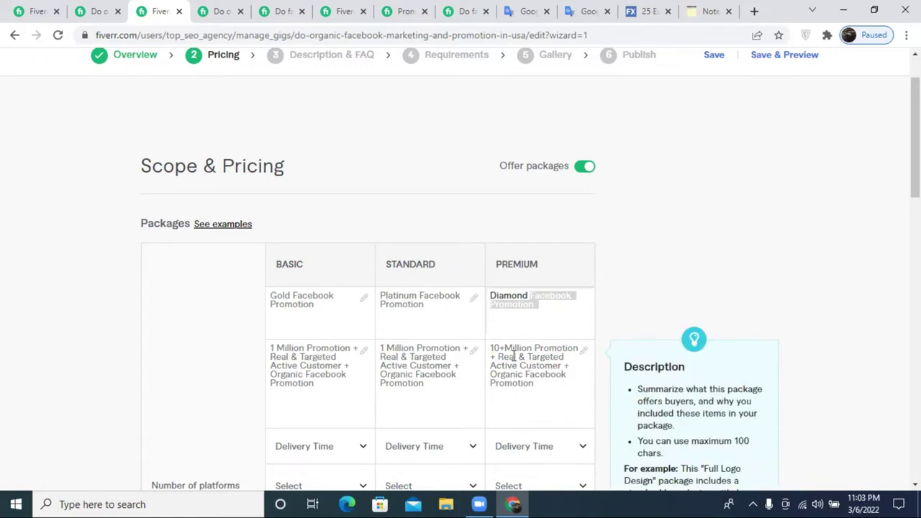
- Change the start of the Standard package description to "7+ Million Promotion"
left_click(384, 351)
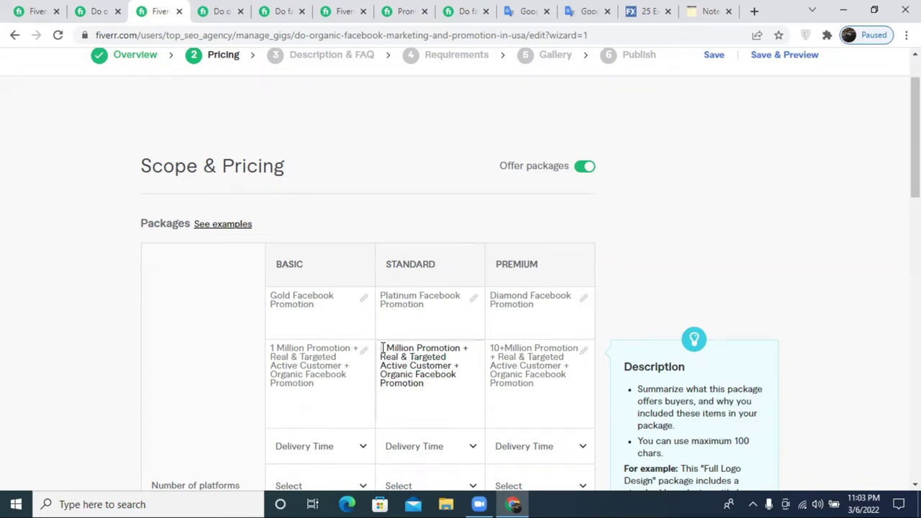
key("BackSpace")
type("7+")
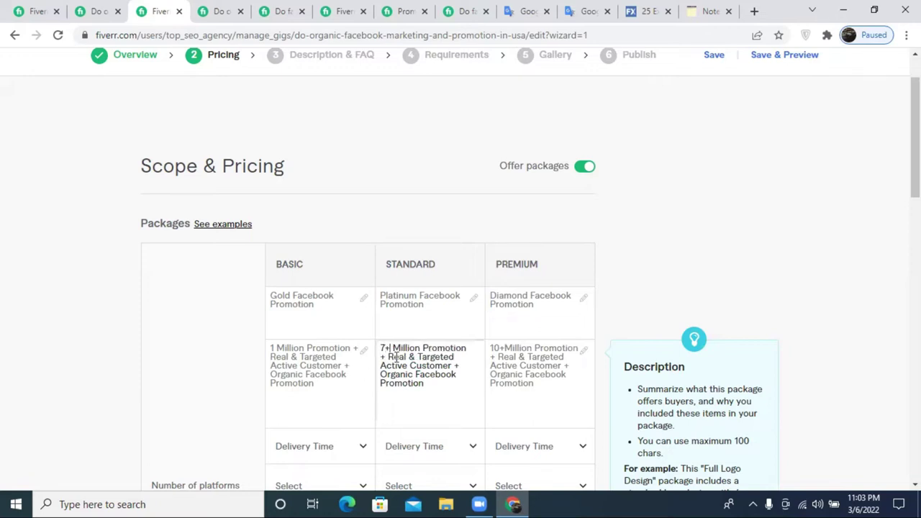
- Compare the competitor gigs' Basic packages and change the start of the own Basic package description to "4+ Million Promotion"
left_click(275, 348)
key("BackSpace")
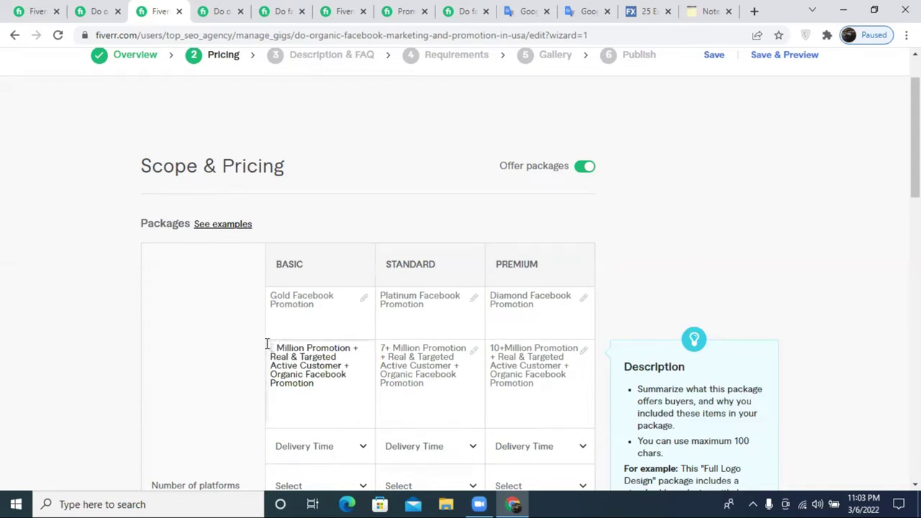
left_click(282, 9)
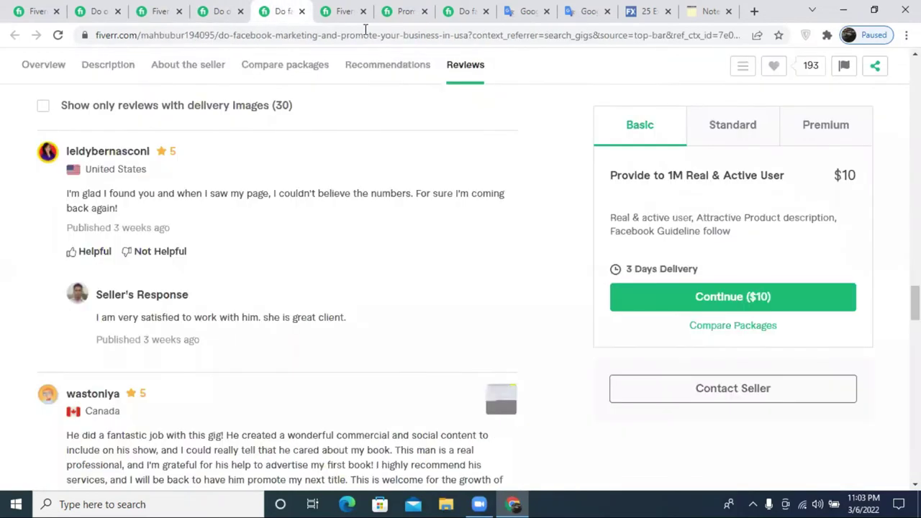
left_click(220, 8)
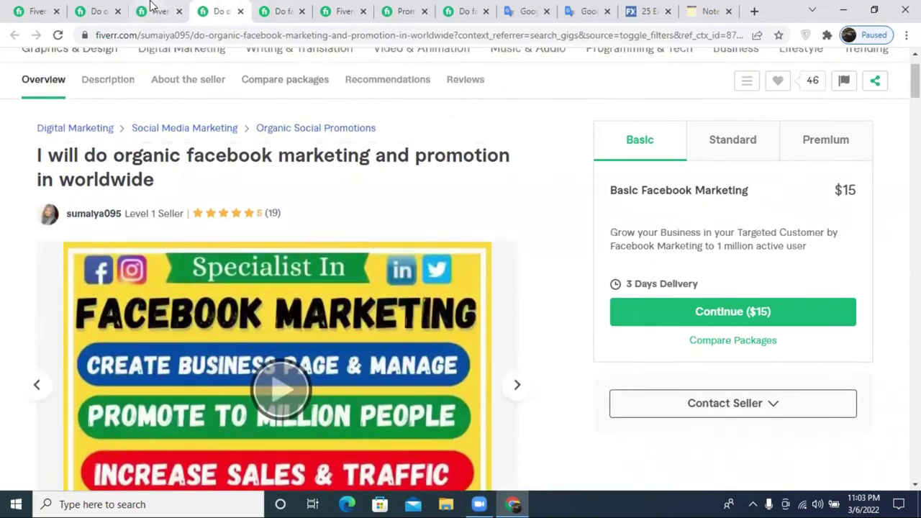
left_click(158, 10)
left_click(101, 10)
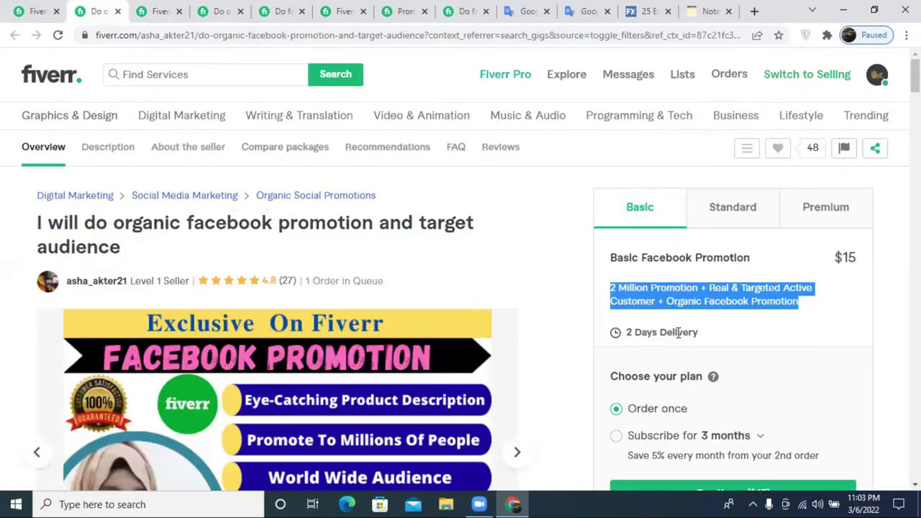
left_click(681, 306)
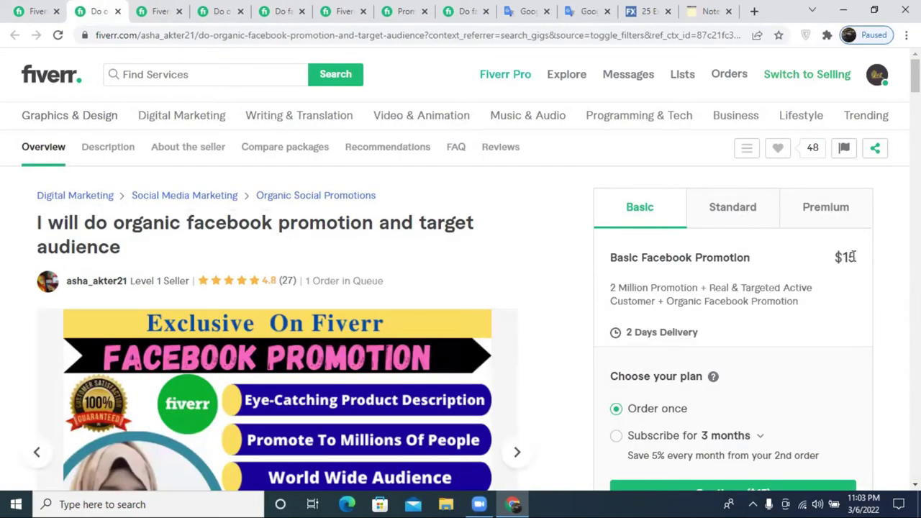
left_click(32, 9)
left_click(154, 10)
left_click(270, 398)
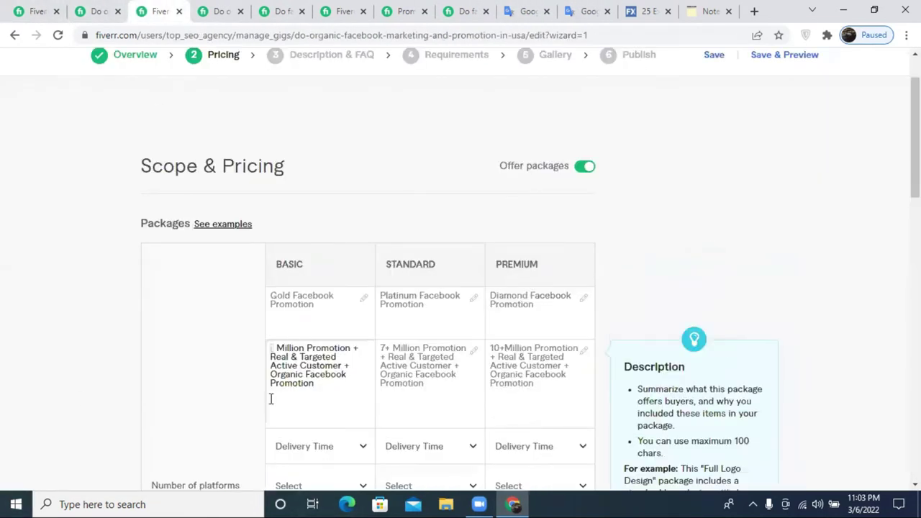
type("4 ")
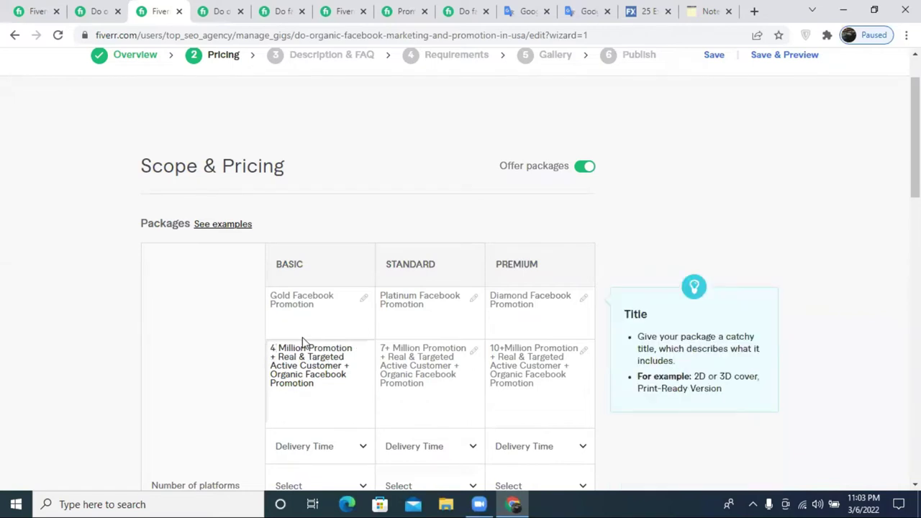
type("+")
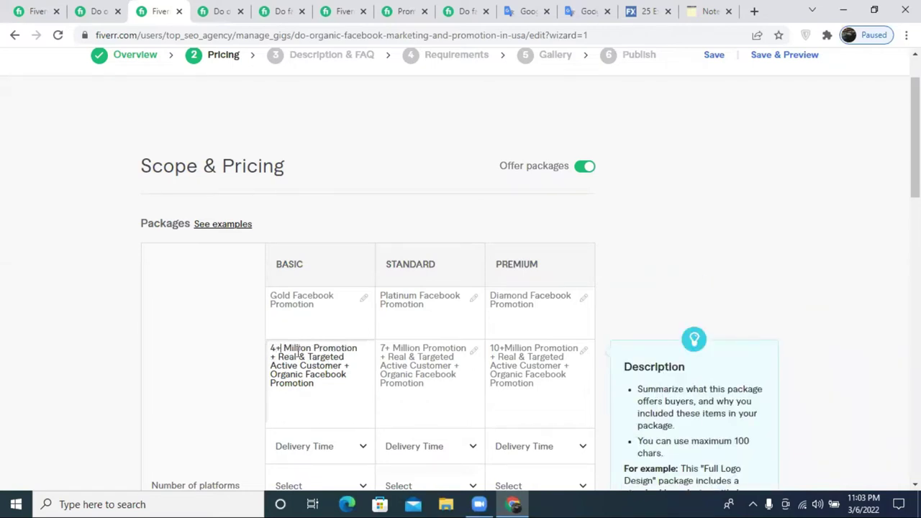
key("Tab")
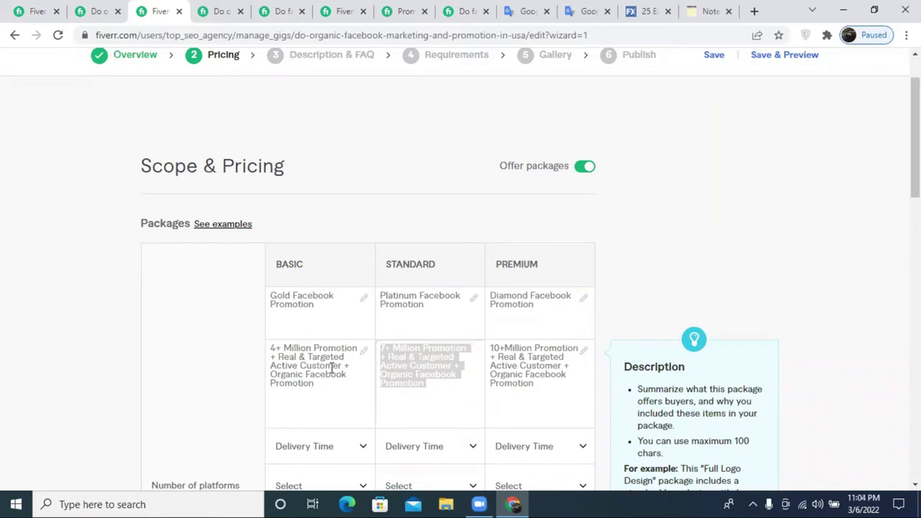
left_click(308, 390)
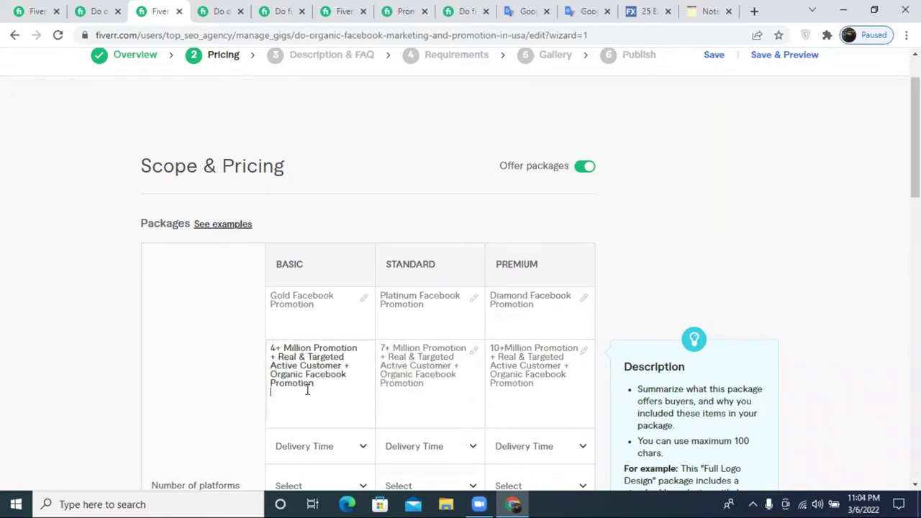
scroll(301, 352, "down", 1)
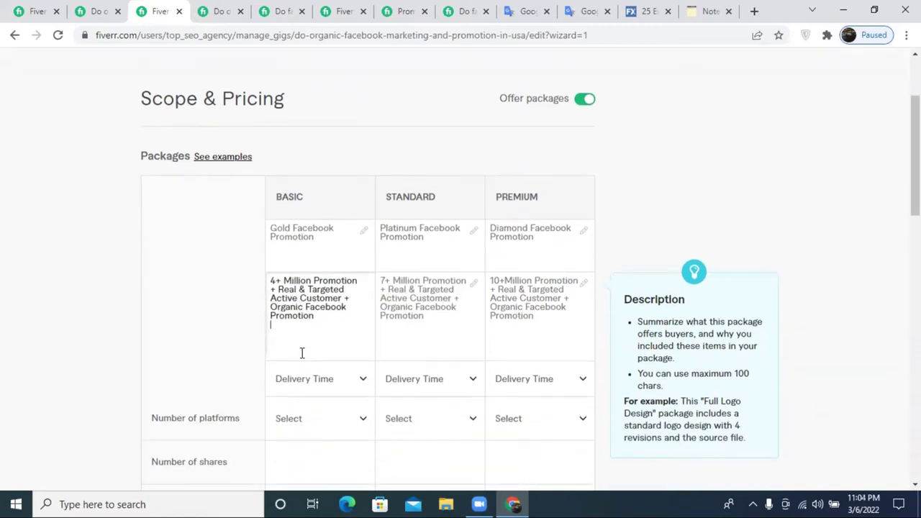
left_click(300, 392)
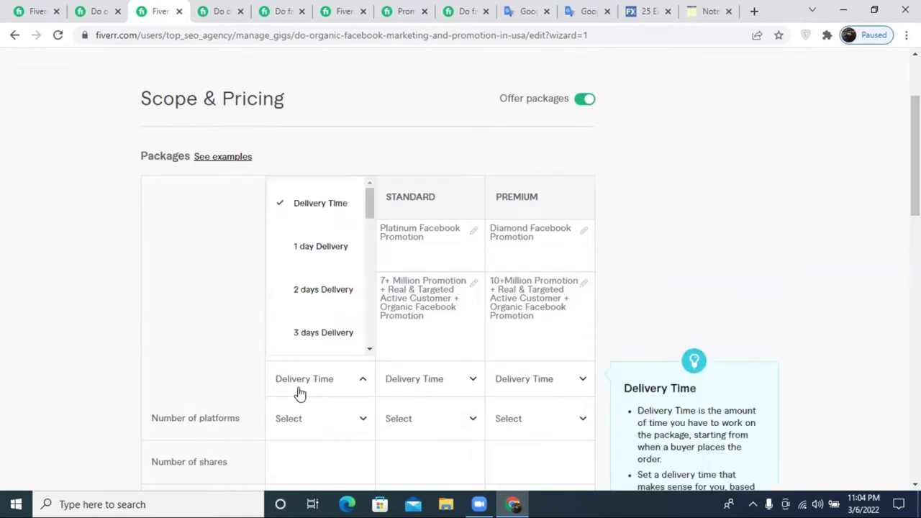
scroll(314, 318, "down", 2)
scroll(311, 315, "up", 1)
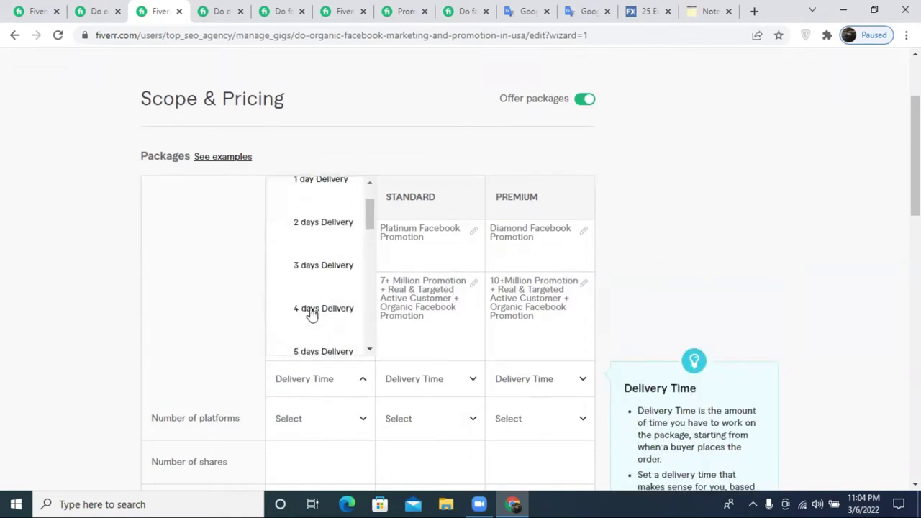
scroll(312, 314, "up", 1)
left_click(206, 313)
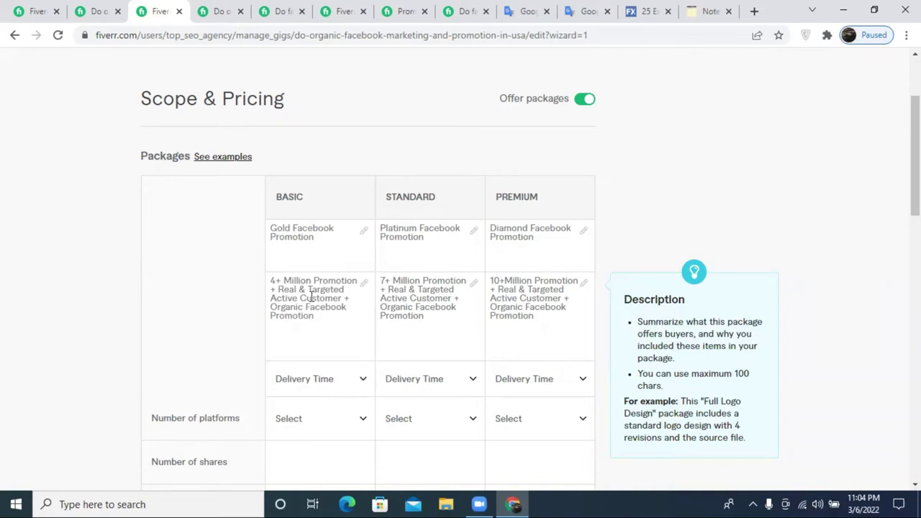
- Change the start of the Basic package description to "2+ Million Promotion"
left_click(273, 280)
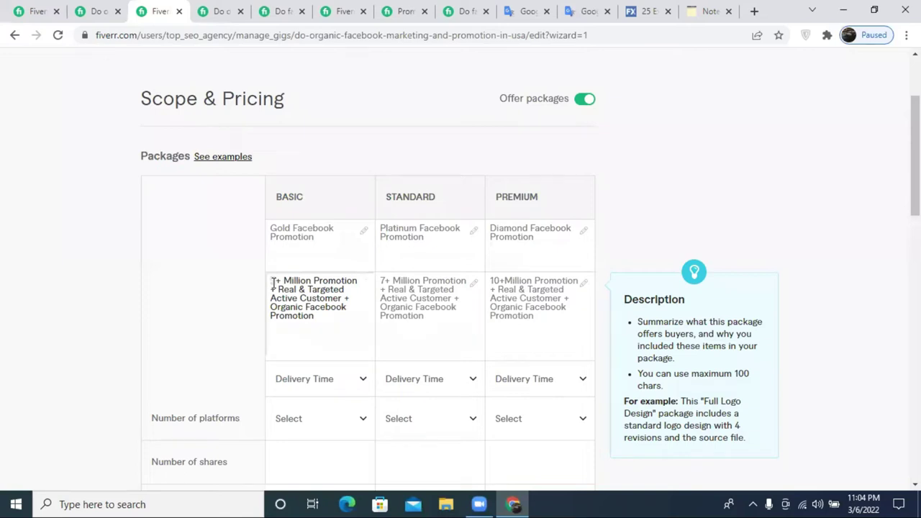
type("2")
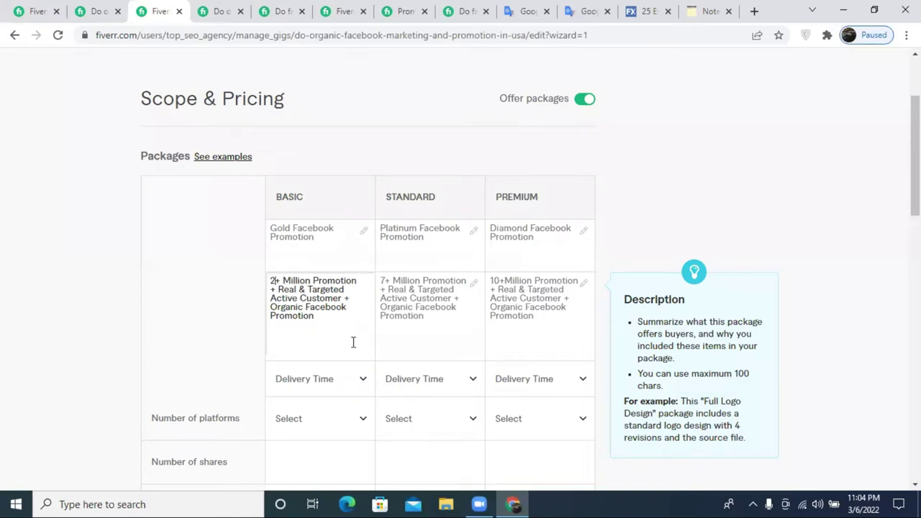
scroll(353, 343, "down", 1)
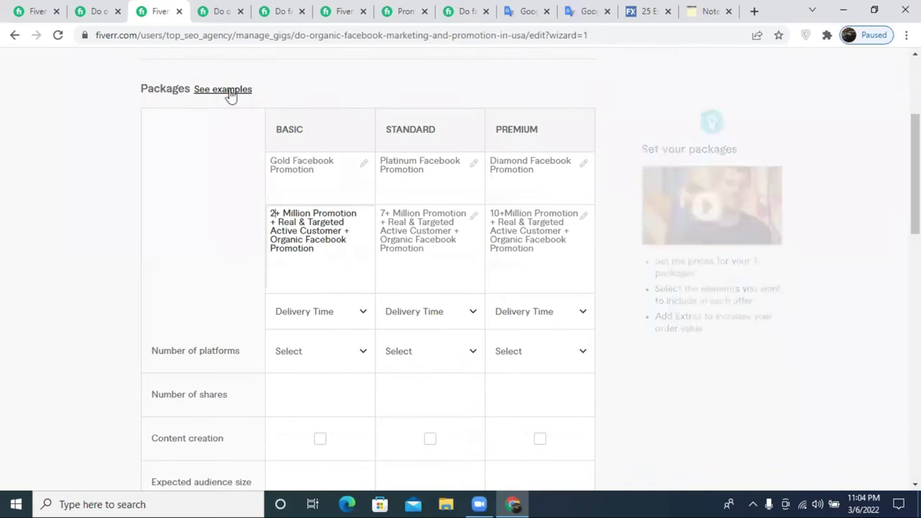
- Compare the competitor gigs' Basic, Standard and Premium packages for promotion size, delivery time and price
left_click(213, 9)
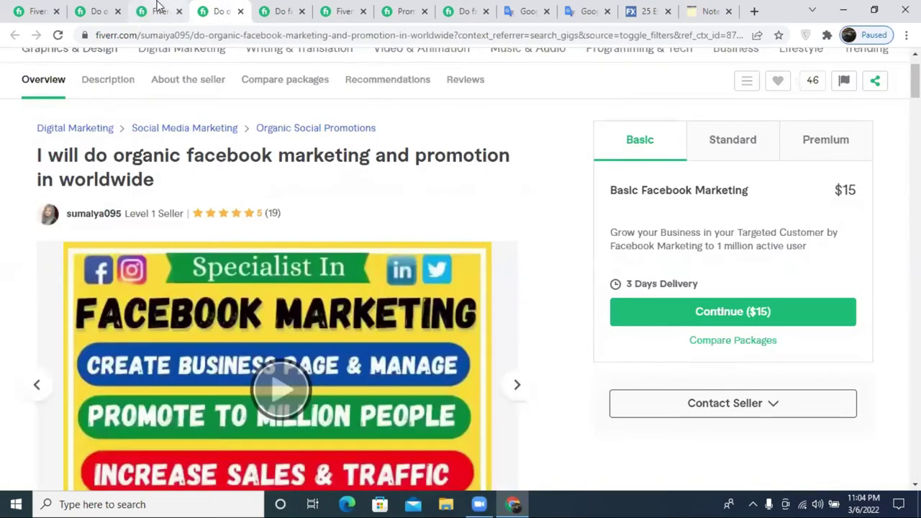
left_click(159, 8)
left_click(216, 8)
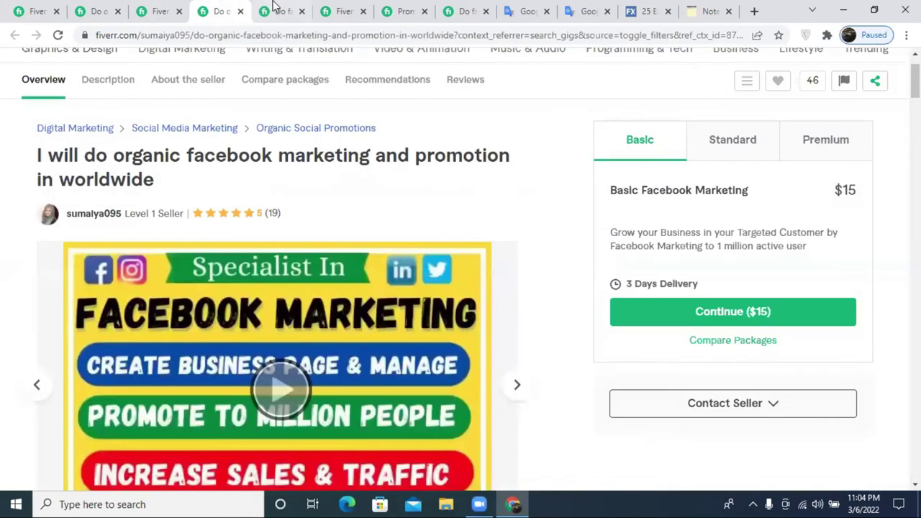
left_click(274, 7)
left_click(216, 8)
left_click(166, 10)
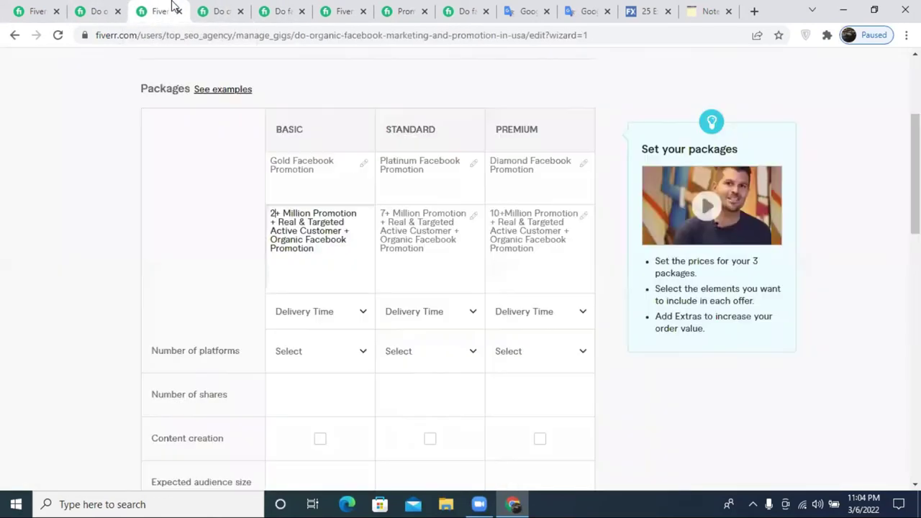
left_click(291, 8)
left_click(403, 10)
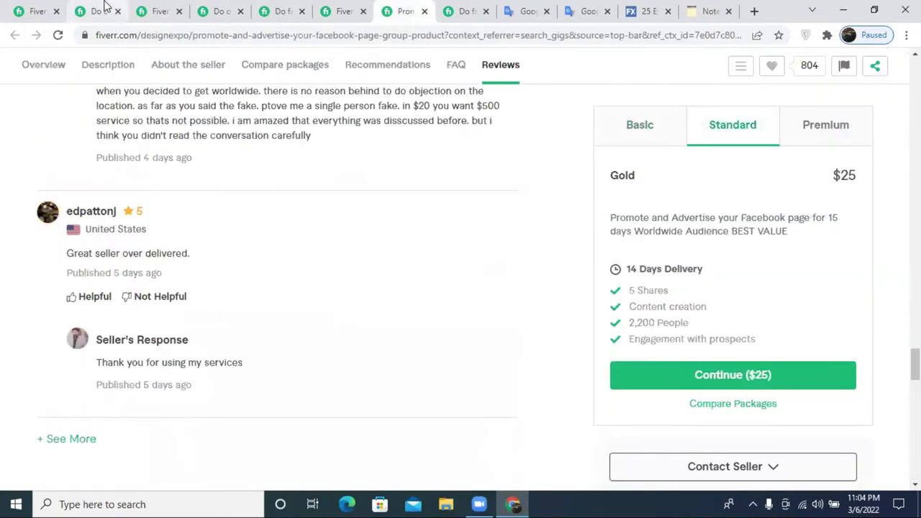
left_click(104, 7)
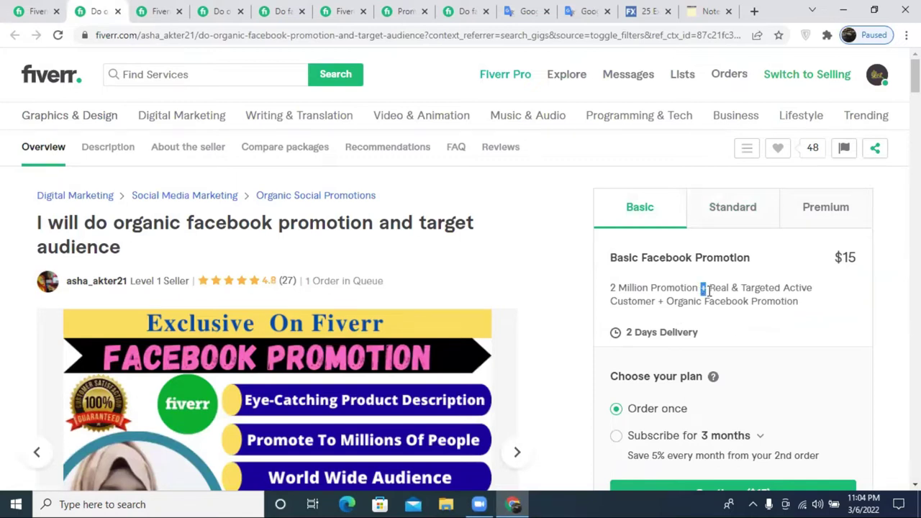
left_click_drag(619, 288, 610, 289)
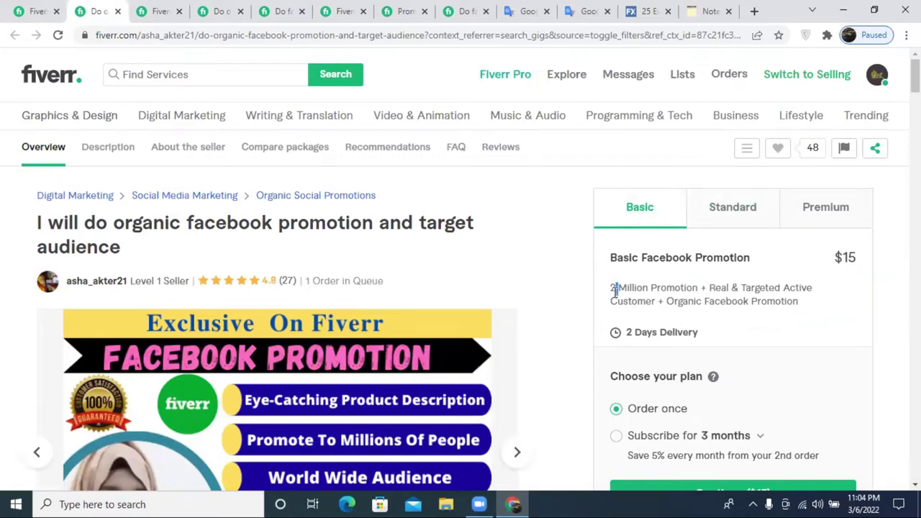
left_click(723, 217)
left_click(832, 220)
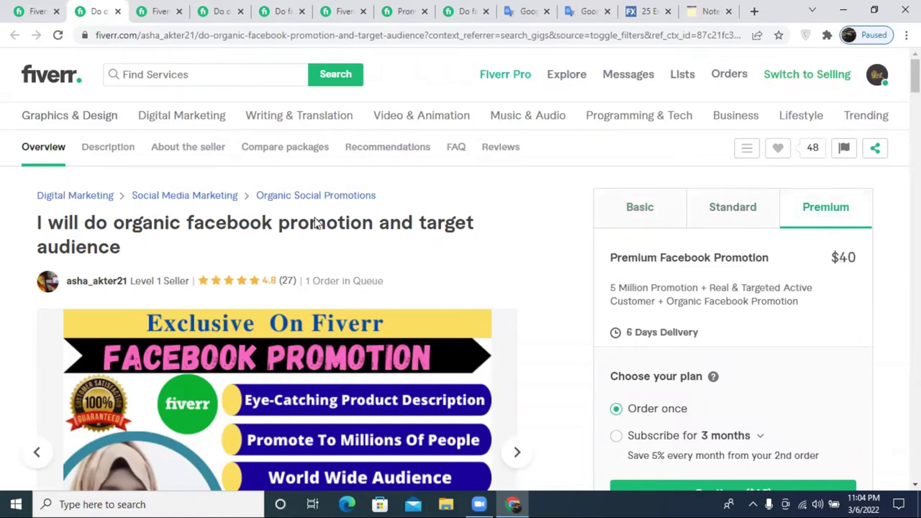
left_click(40, 11)
left_click(206, 7)
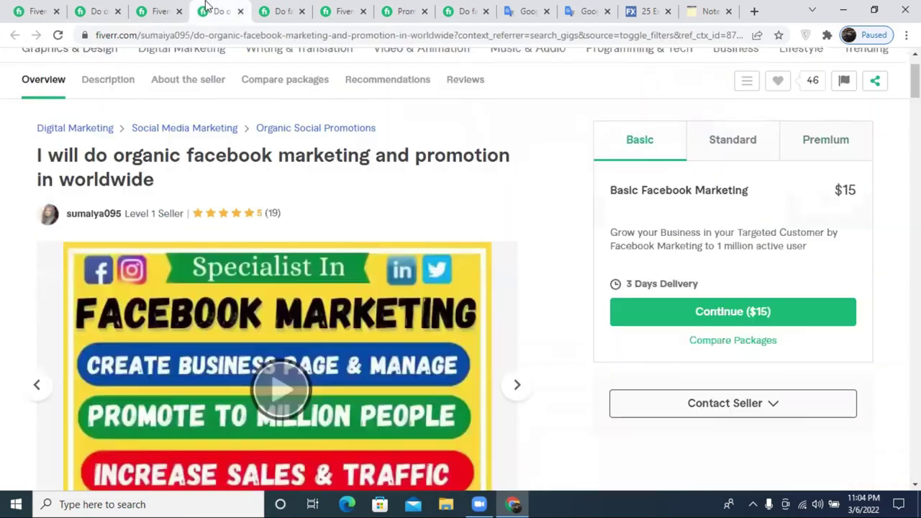
- Return to the own gig's pricing page and set the Basic package delivery time to 3 days
left_click(160, 10)
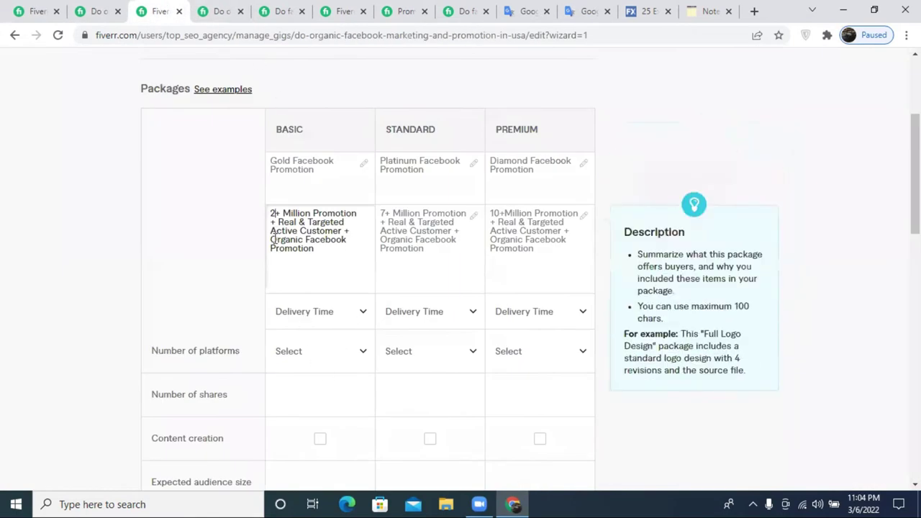
left_click(316, 314)
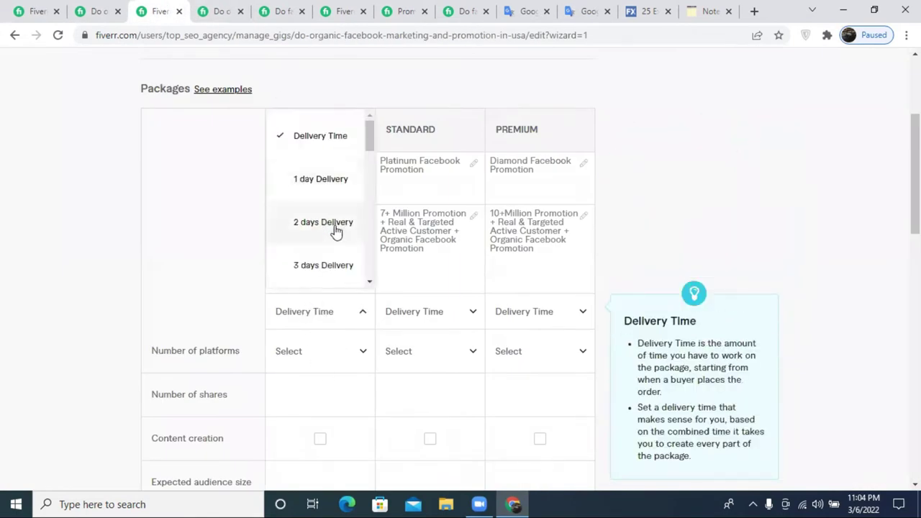
left_click(317, 272)
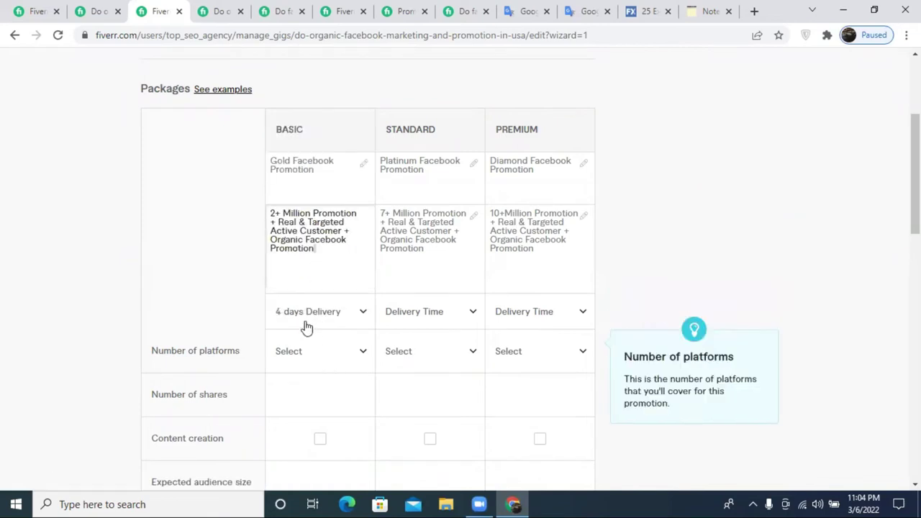
left_click(306, 328)
left_click(309, 266)
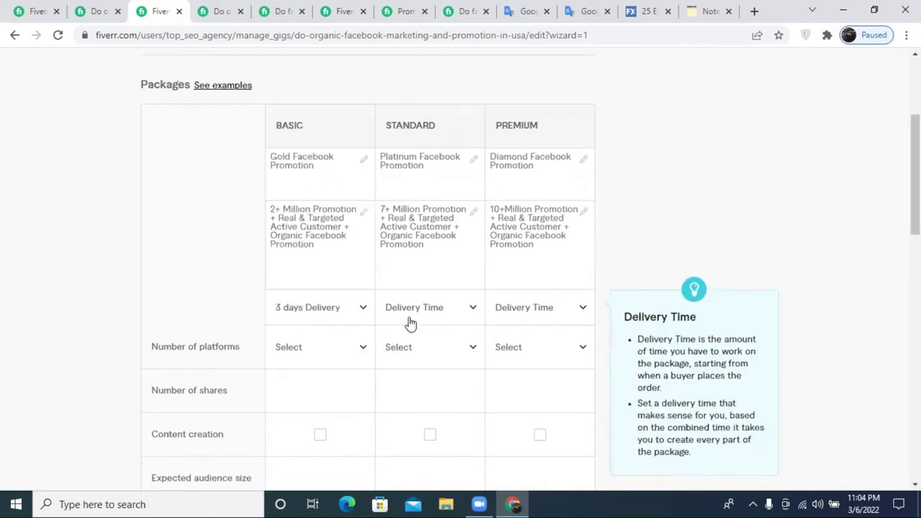
- Set the delivery time to 5 days for the Standard package and 7 days for the Premium package
scroll(411, 324, "down", 2)
left_click(431, 189)
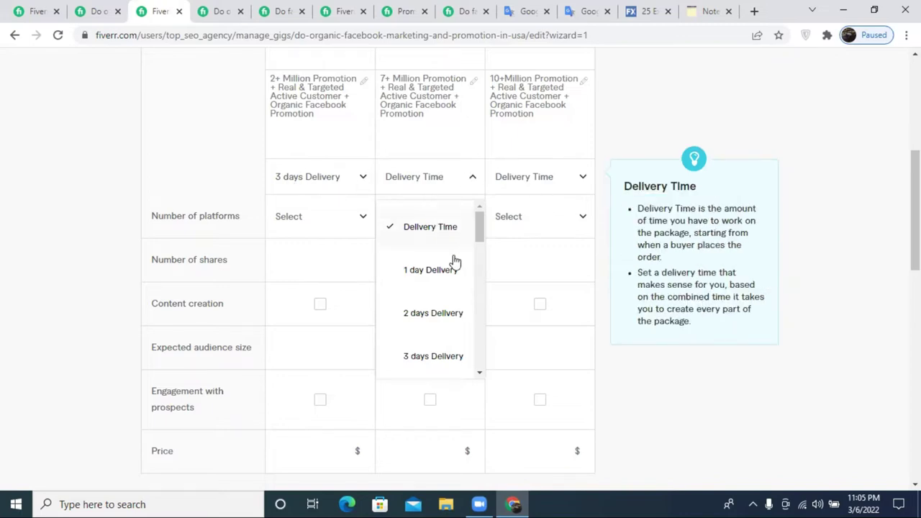
scroll(436, 327, "down", 2)
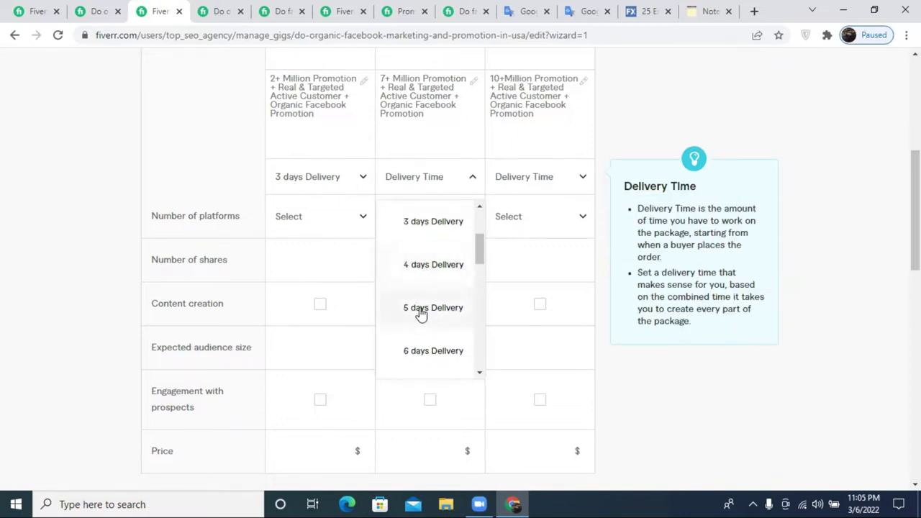
left_click(423, 309)
left_click(526, 180)
scroll(523, 360, "down", 2)
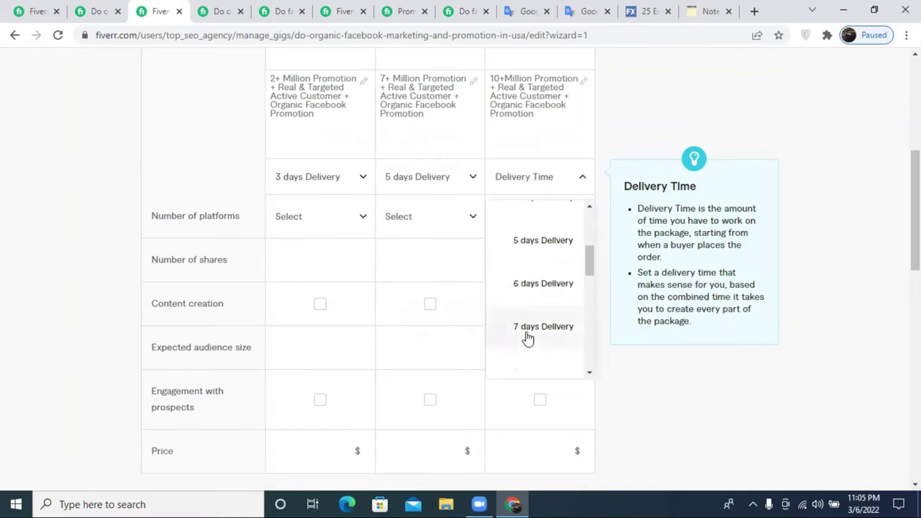
left_click(524, 335)
scroll(496, 302, "up", 3)
scroll(516, 301, "down", 3)
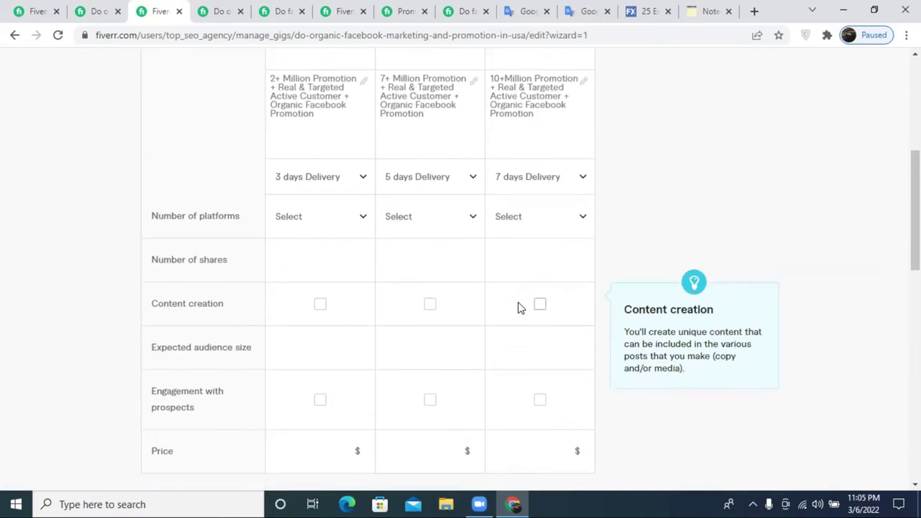
- Include engagement with prospects in all three packages and content creation in the Standard and Premium packages
left_click(308, 225)
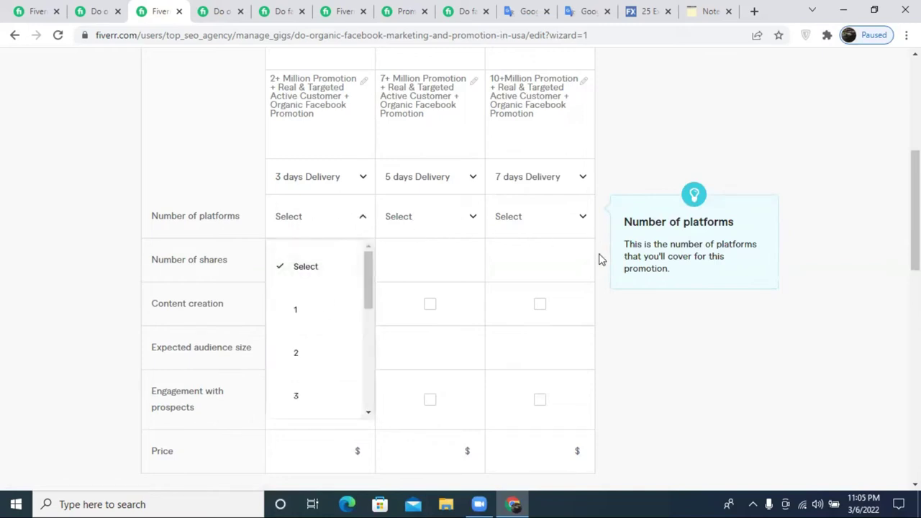
left_click(432, 331)
scroll(432, 333, "down", 1)
left_click(319, 332)
left_click(429, 333)
left_click(534, 333)
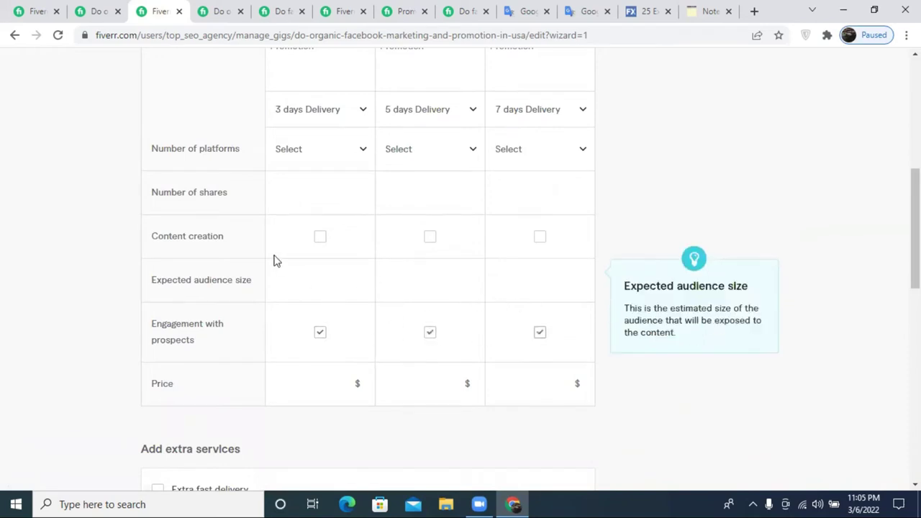
left_click(429, 239)
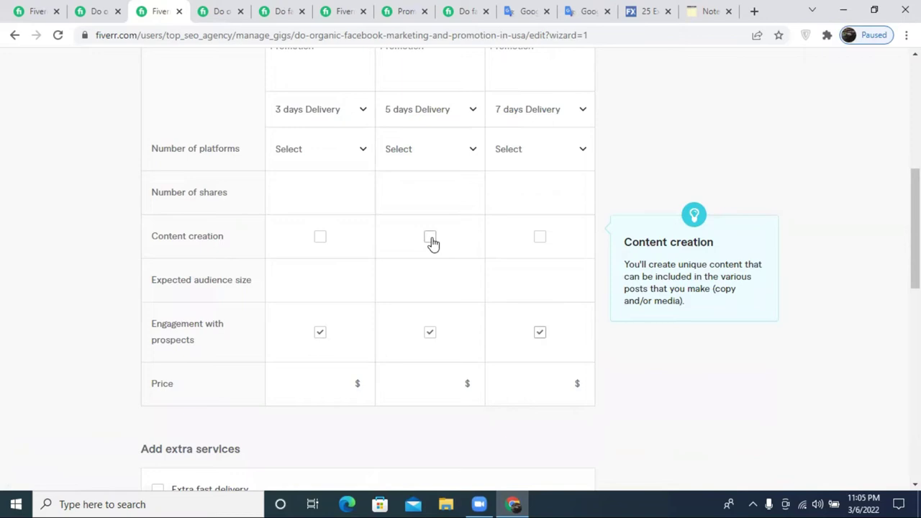
left_click(537, 239)
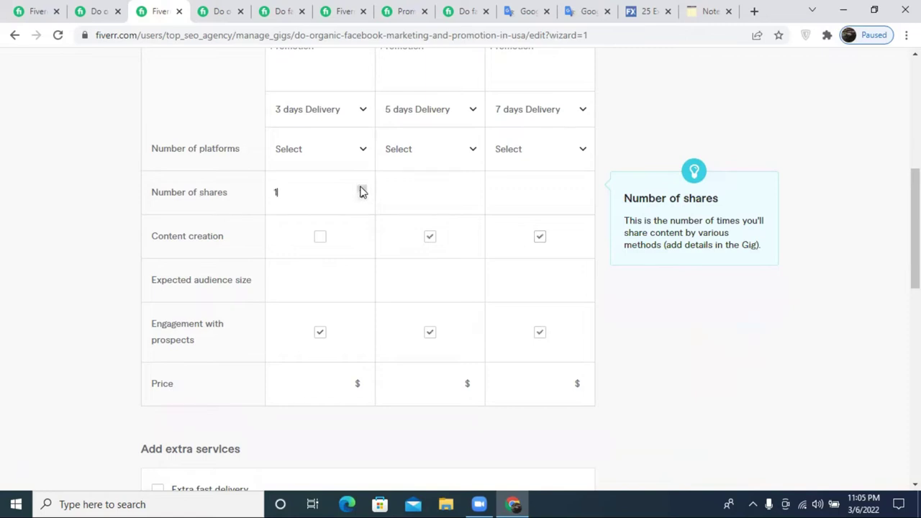
- Set the number of shares to 20 for Basic, 40 for Standard and 80 for Premium
left_click(361, 189)
left_click(362, 189)
left_click(362, 189)
left_click(362, 189)
left_click(361, 189)
left_click(362, 189)
left_click(362, 189)
left_click(362, 190)
left_click(362, 190)
left_click(362, 197)
left_click(469, 193)
type("2")
key("BackSpace")
type("40")
left_click(504, 190)
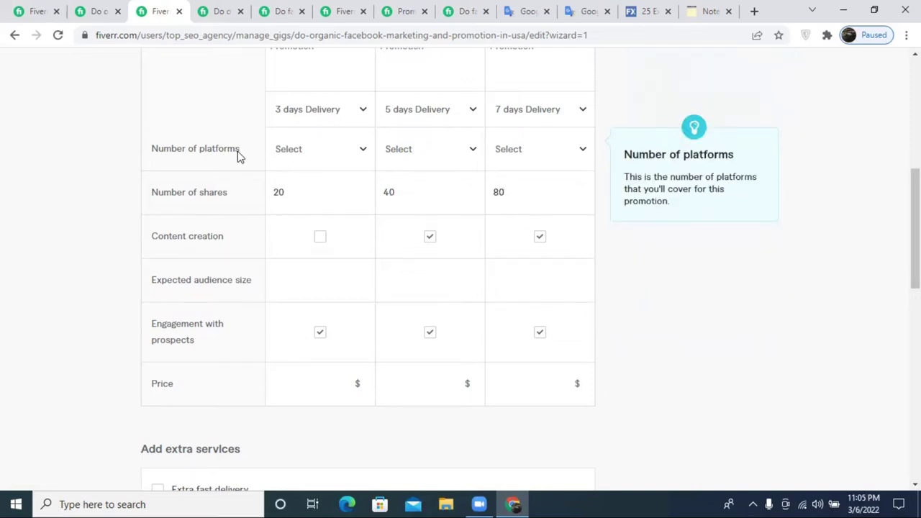
- Set the number of platforms to 1 for Basic, 2 for Standard and 3 for Premium
left_click(320, 157)
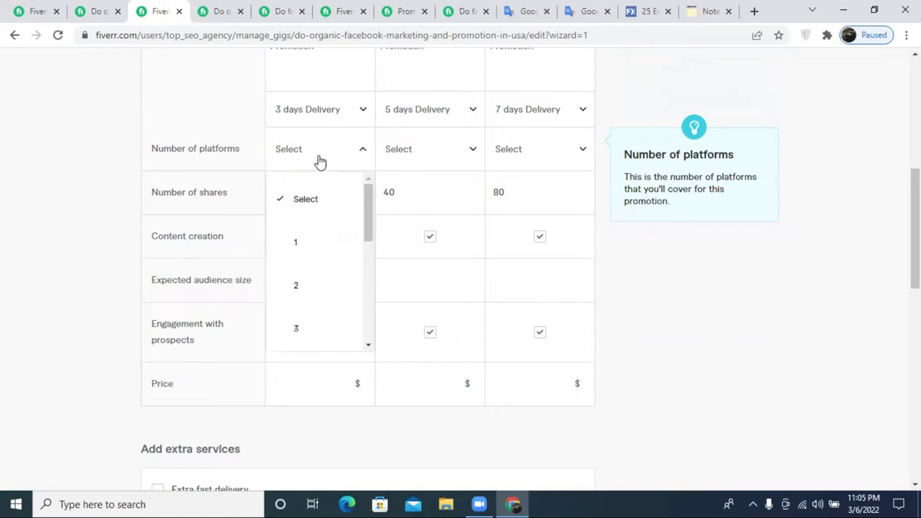
left_click(307, 242)
left_click(424, 148)
left_click(426, 291)
left_click(514, 160)
scroll(539, 263, "down", 1)
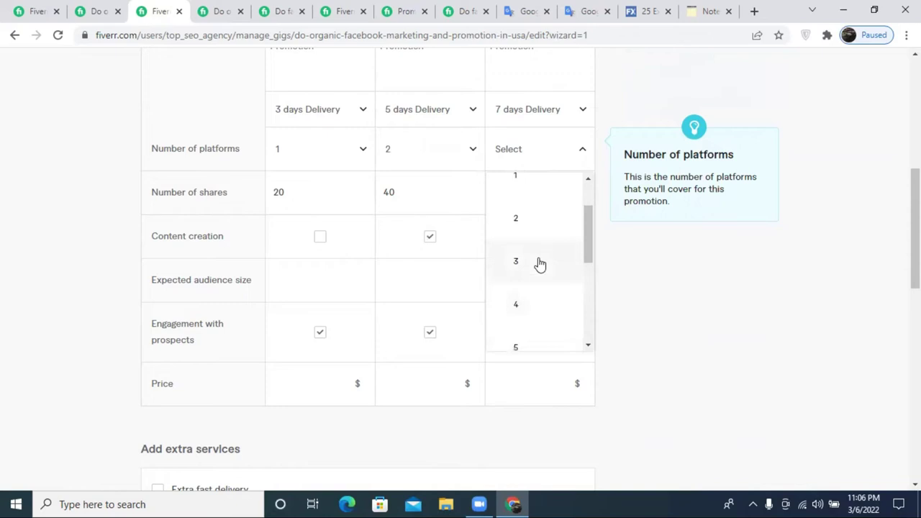
left_click(539, 264)
- Review the filled-in package options and set the Basic package price to $10
scroll(559, 367, "up", 4)
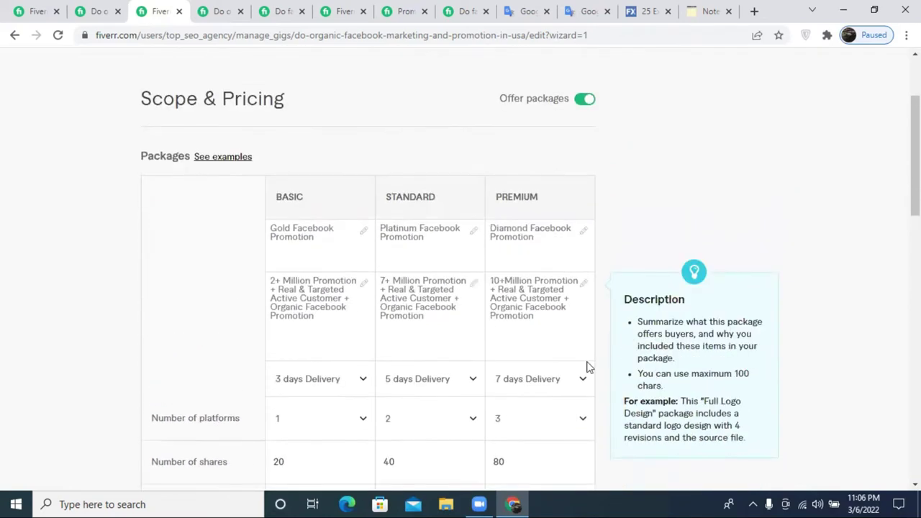
scroll(586, 311, "down", 4)
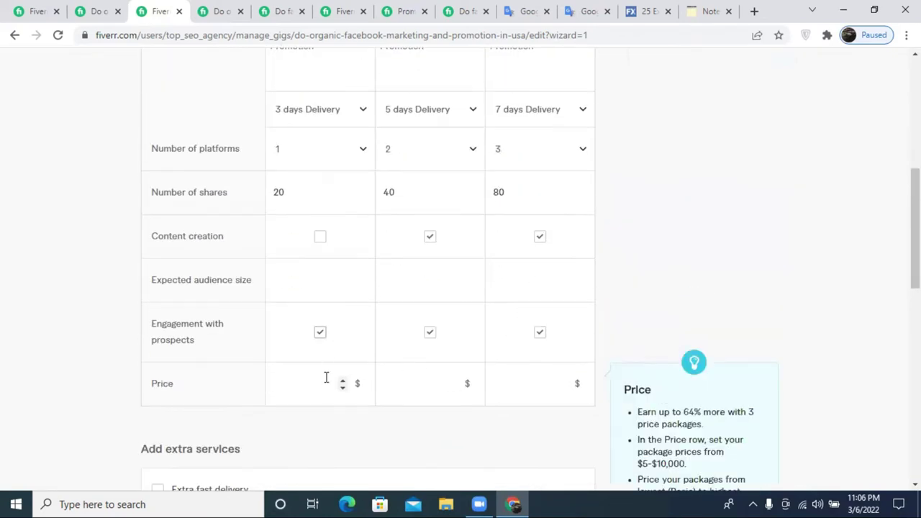
scroll(316, 216, "up", 3)
scroll(324, 288, "down", 4)
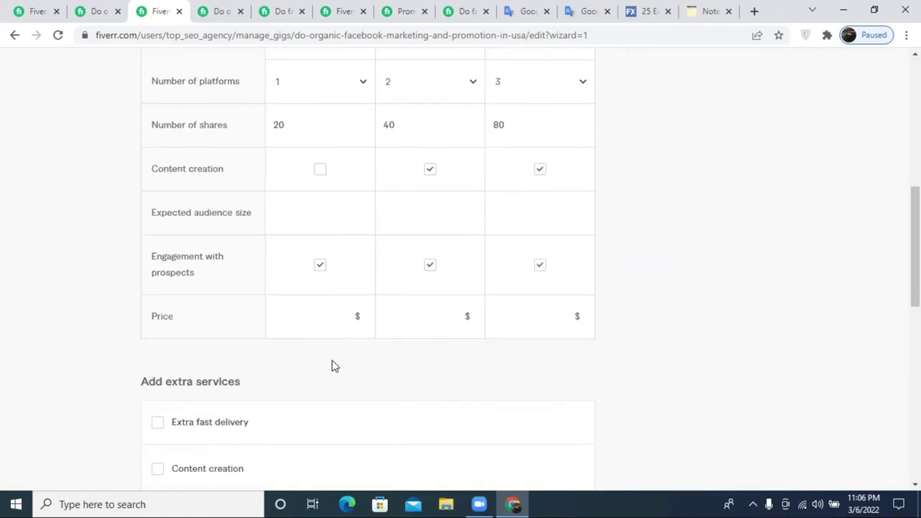
left_click(342, 317)
type("10")
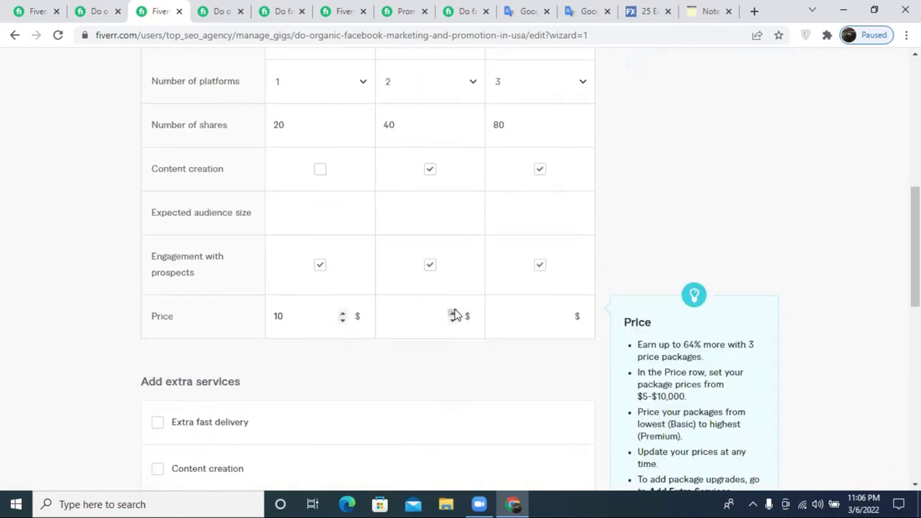
- Set the Standard package price to $30
scroll(454, 315, "up", 2)
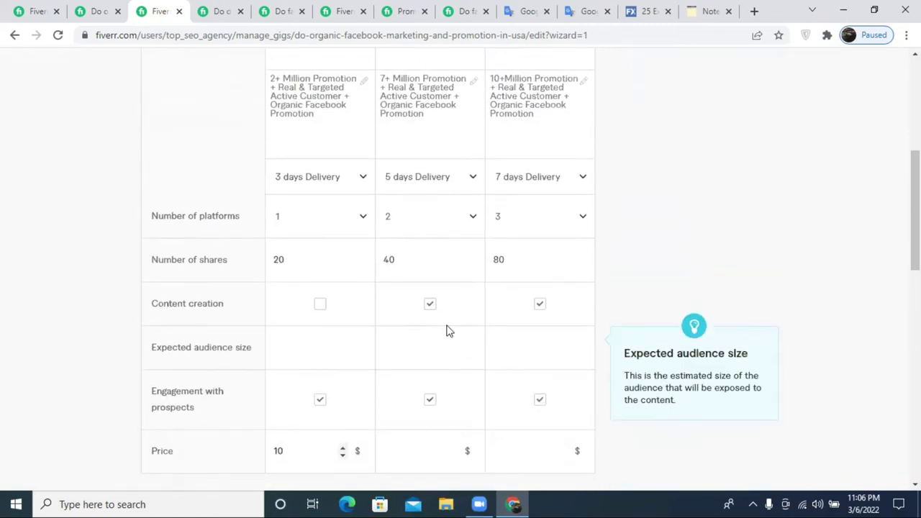
scroll(446, 330, "down", 2)
left_click(452, 316)
type("10")
left_click(453, 314)
left_click(453, 314)
left_click(453, 315)
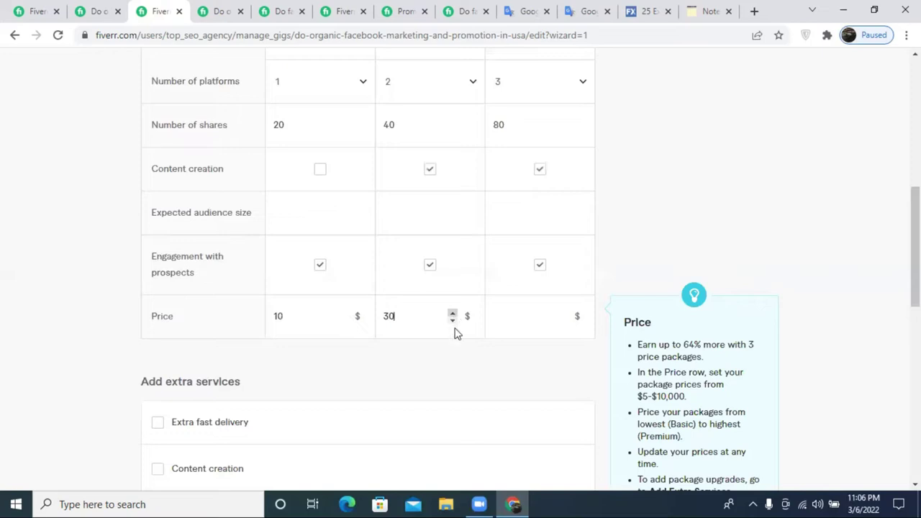
- Review the names, descriptions, delivery times, features and prices entered for the three packages
scroll(497, 334, "up", 3)
scroll(432, 329, "down", 3)
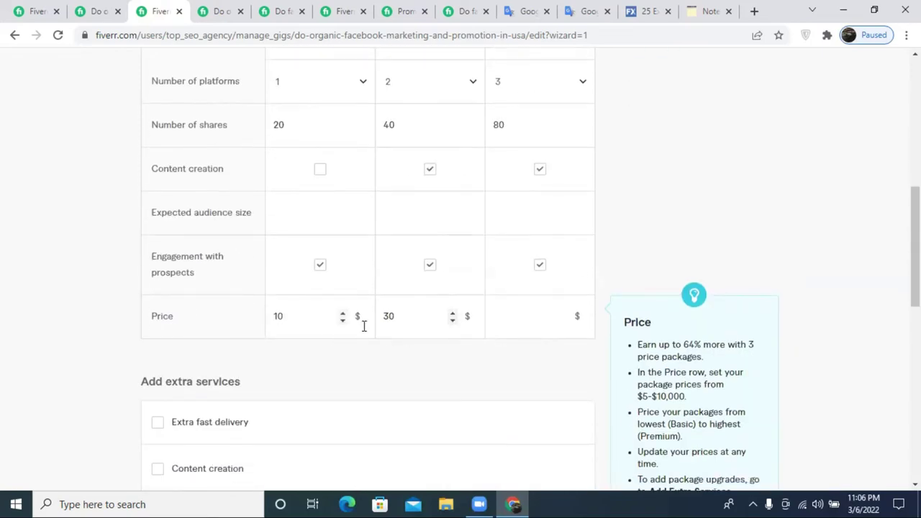
left_click(453, 321)
scroll(453, 324, "up", 3)
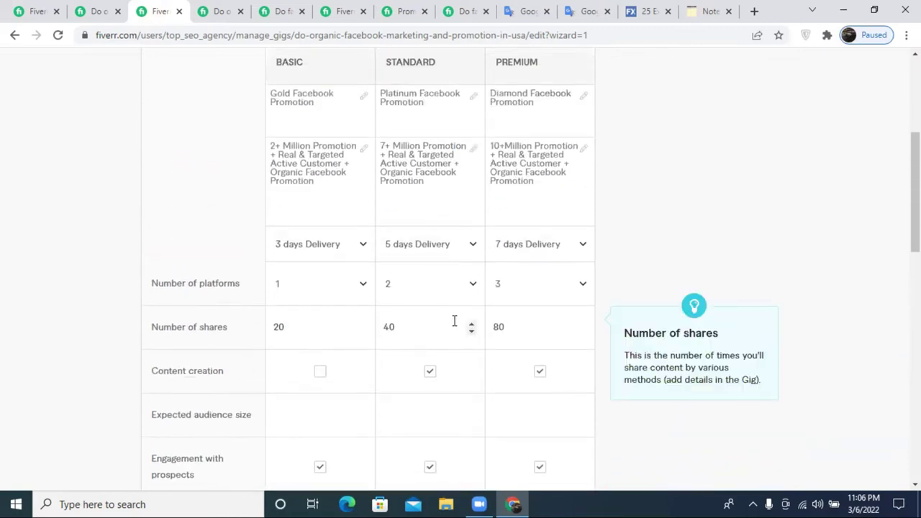
scroll(454, 328, "down", 2)
left_click(453, 379)
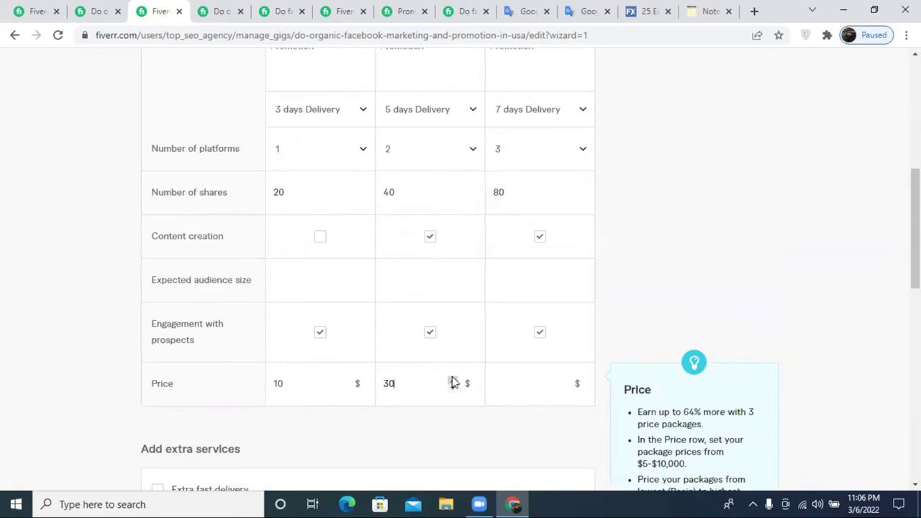
scroll(406, 395, "up", 3)
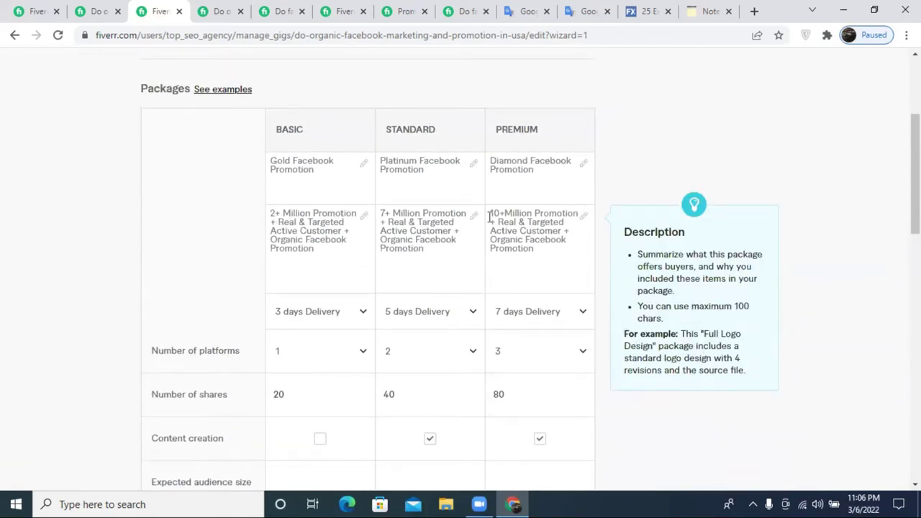
scroll(471, 277, "down", 1)
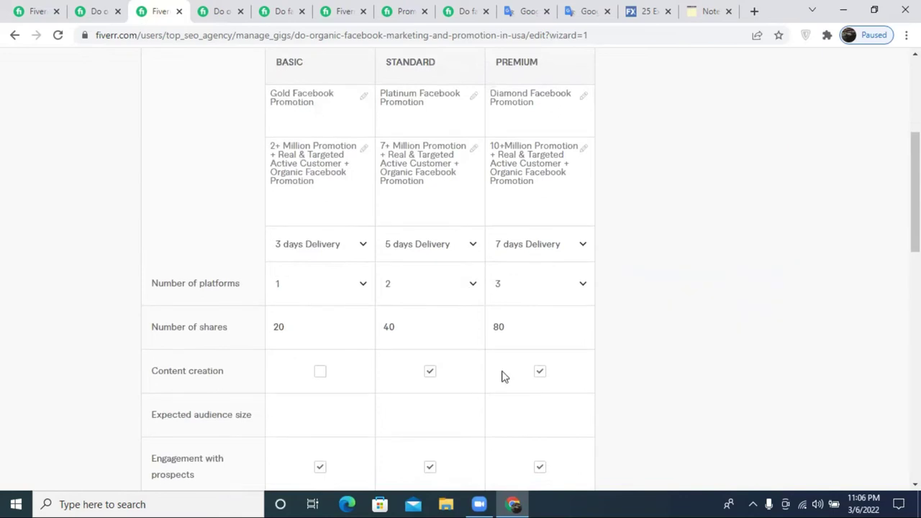
scroll(501, 376, "down", 3)
left_click(452, 322)
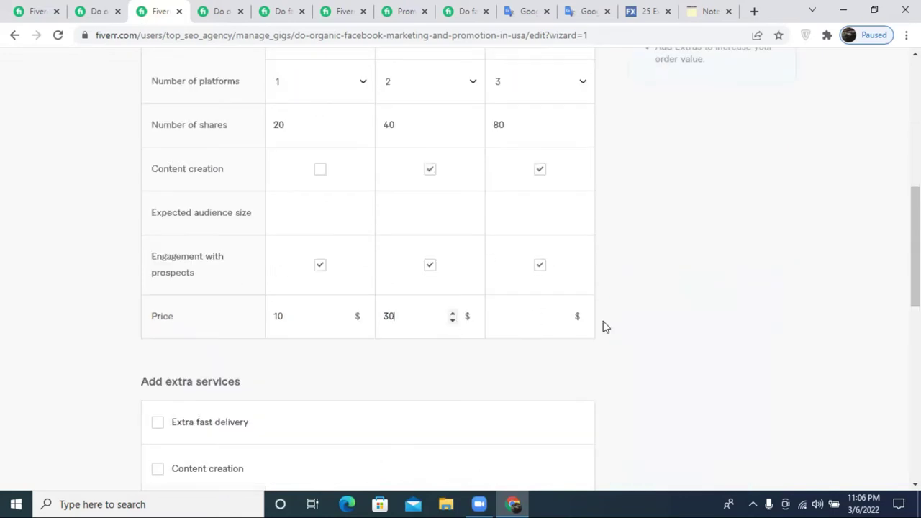
scroll(542, 323, "up", 5)
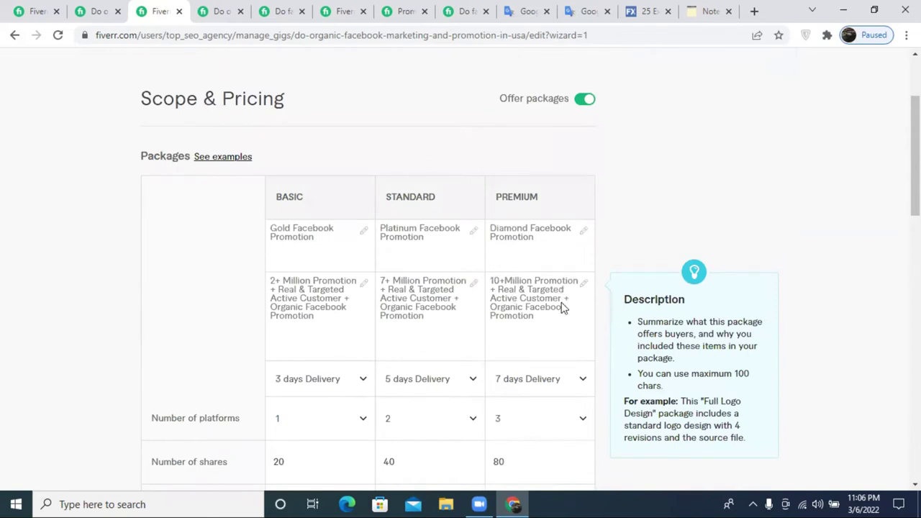
- Set the Premium package price to $55
scroll(559, 306, "down", 5)
left_click(559, 314)
type("25")
left_click(562, 314)
left_click(562, 313)
left_click(562, 313)
left_click(562, 314)
left_click(562, 314)
scroll(560, 314, "up", 3)
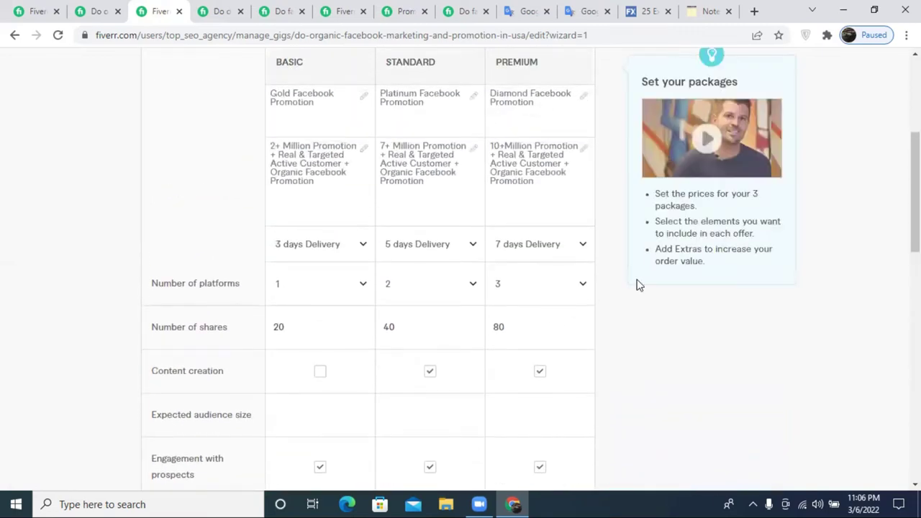
mouse_move(629, 283)
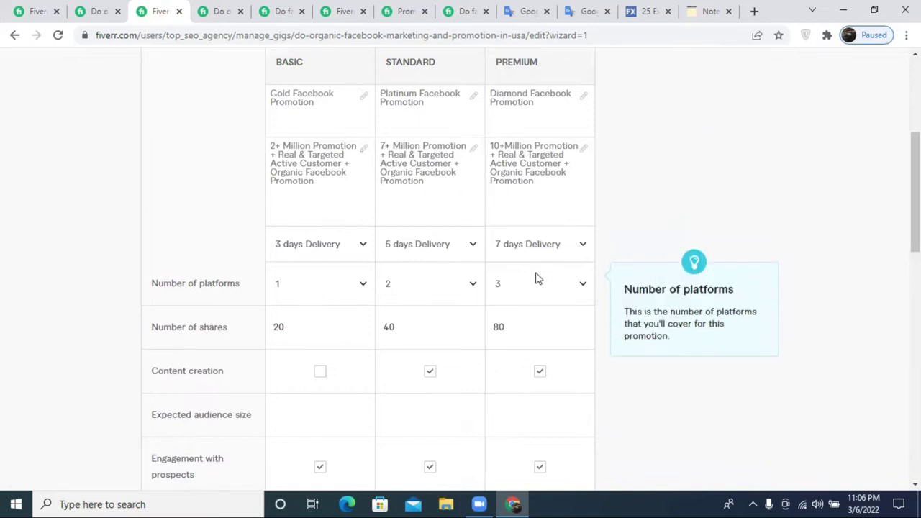
- Save the package pricing without any extra services and continue to Description & FAQ
scroll(536, 278, "down", 4)
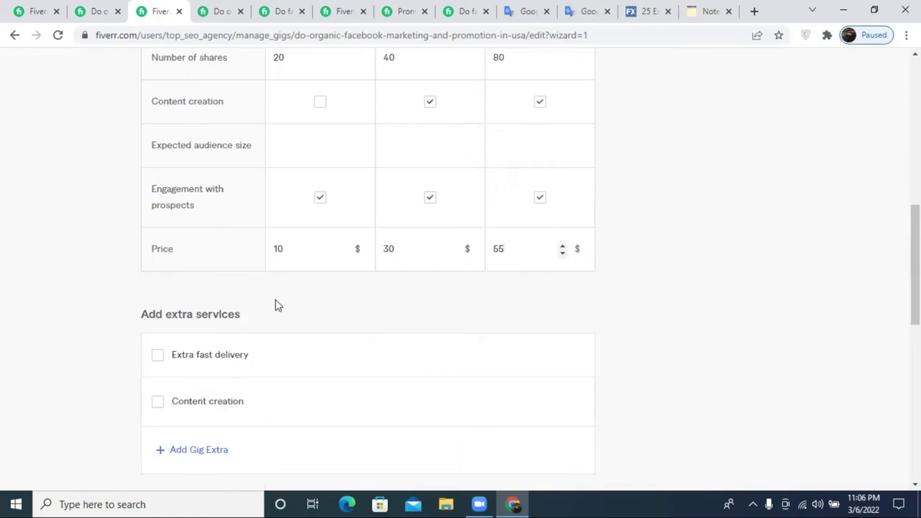
scroll(553, 262, "down", 6)
scroll(650, 249, "up", 4)
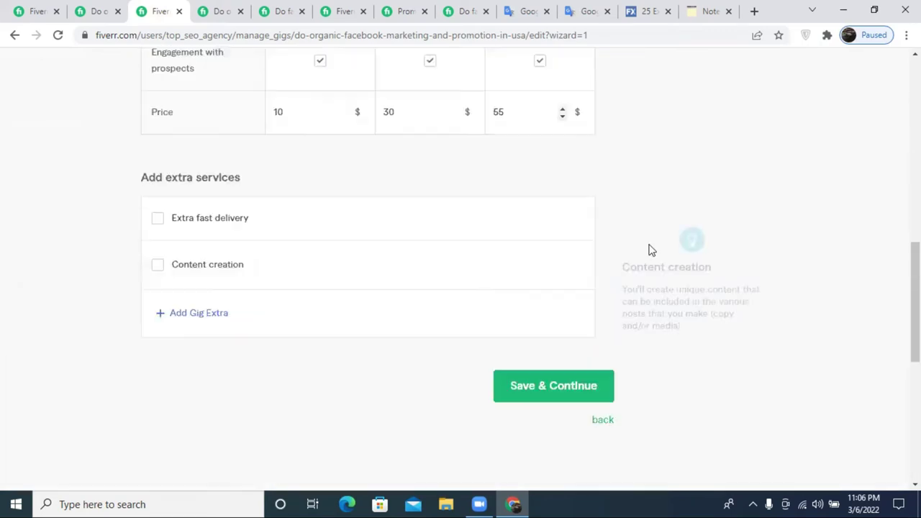
left_click(536, 392)
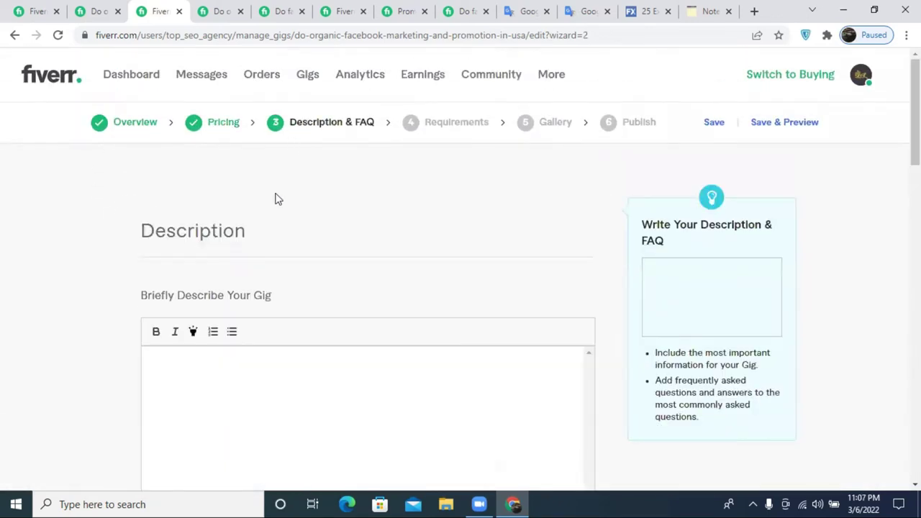
- Return to the gig overview, show the SEO title and remove "in US" from its end
left_click(136, 130)
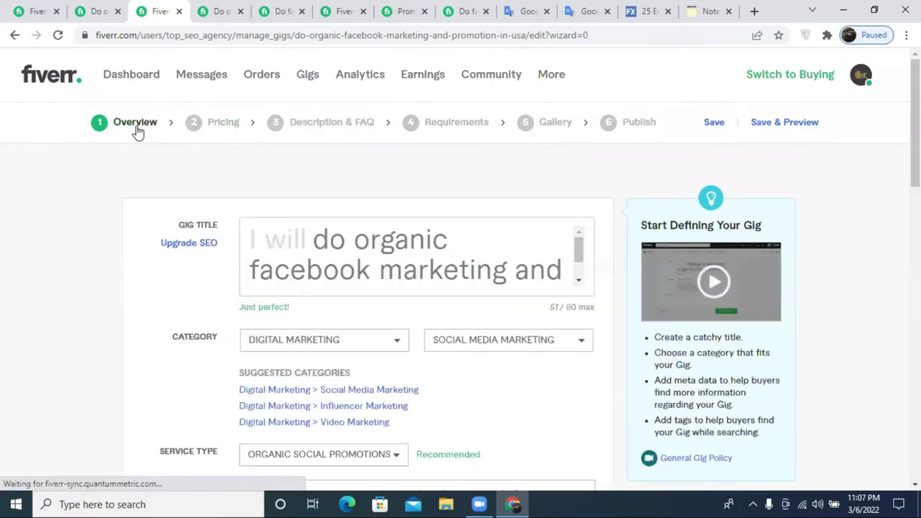
left_click(188, 245)
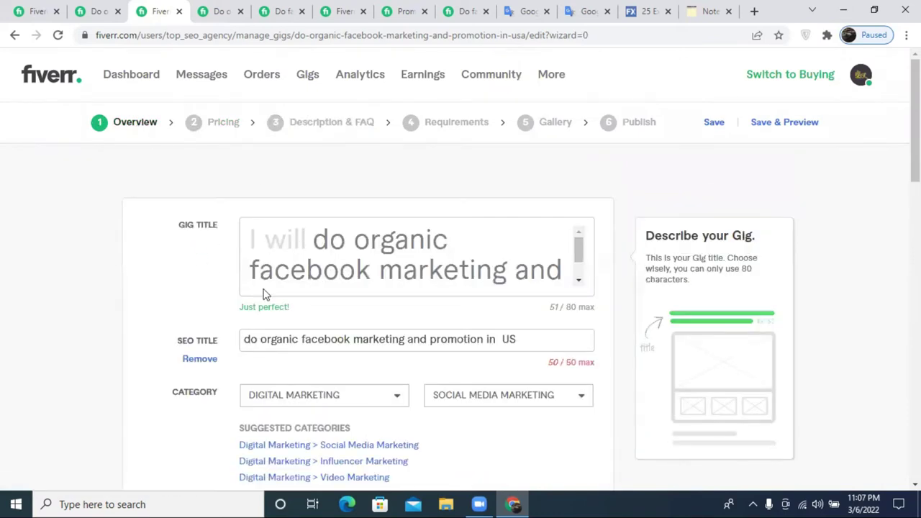
left_click_drag(524, 339, 486, 340)
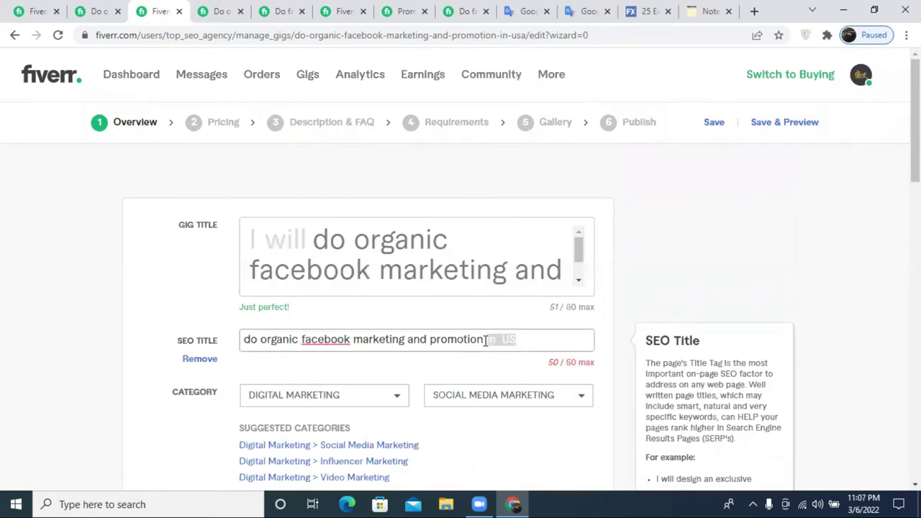
key("BackSpace")
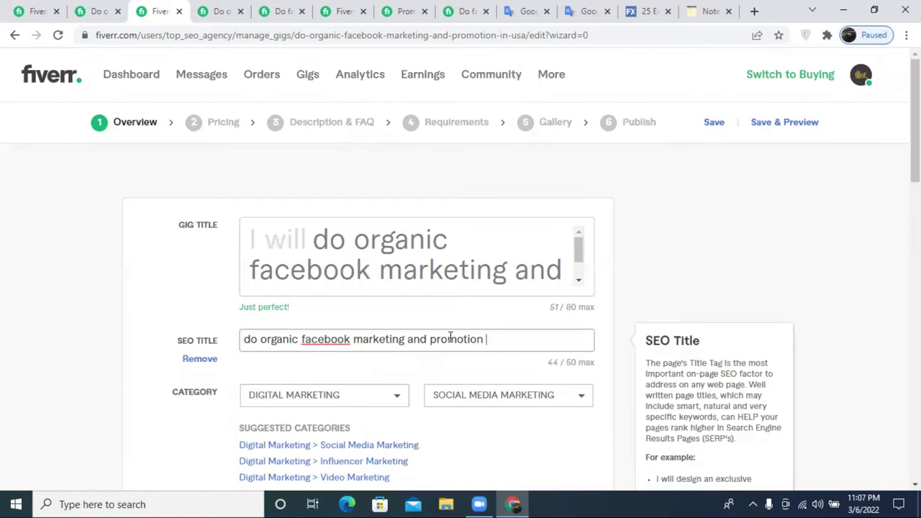
- Replace "and" in the SEO title with a comma and save the overview
left_click_drag(428, 339, 405, 344)
key("BackSpace")
type(",")
scroll(600, 350, "down", 15)
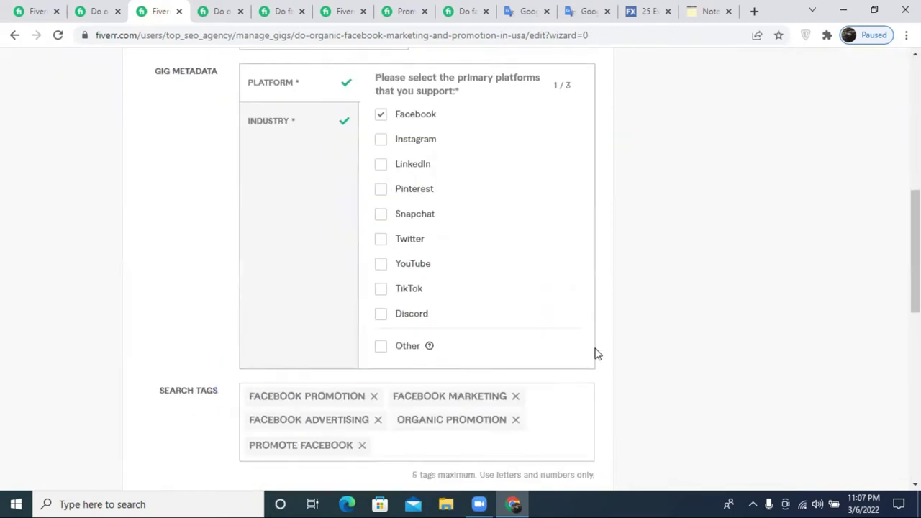
left_click(576, 320)
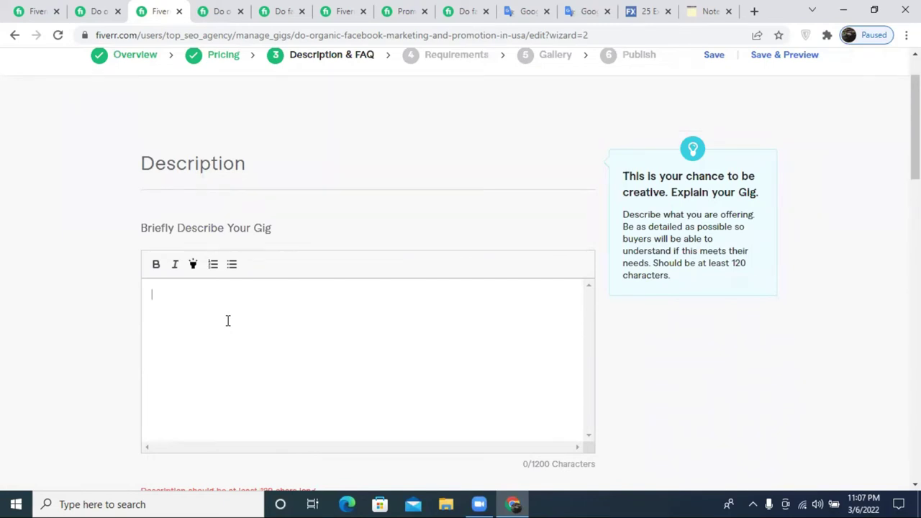
- Enter the heading "WELCOME TO MY FACEBOOK PROMOTION AND MARKETING SERVICES" in the gig description
scroll(228, 323, "up", 1)
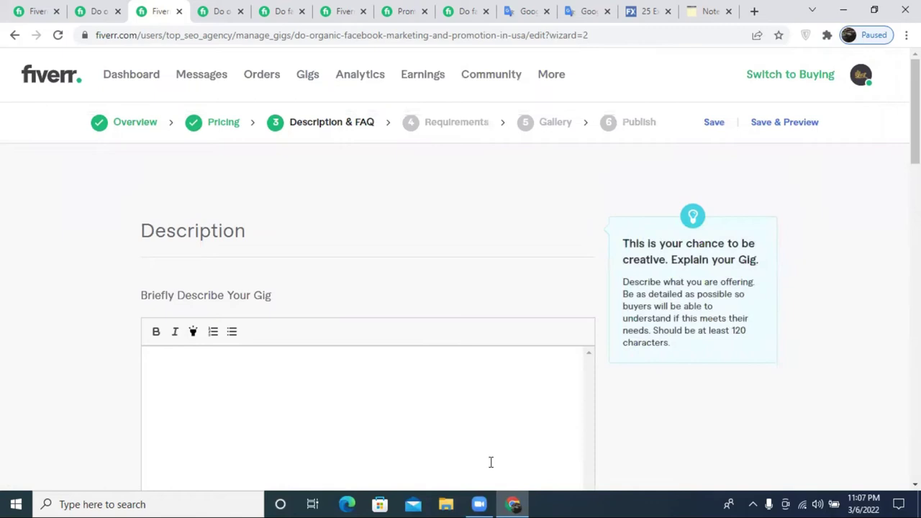
left_click(286, 368)
scroll(247, 305, "down", 1)
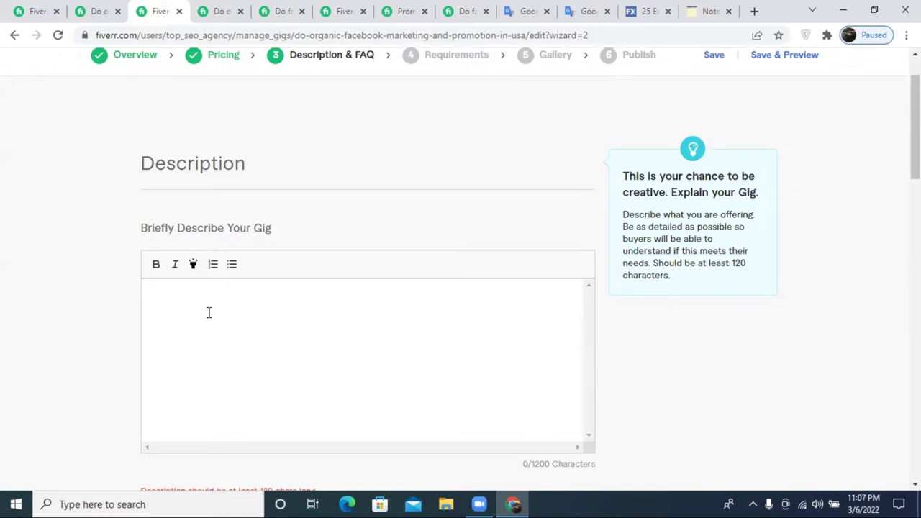
left_click(216, 298)
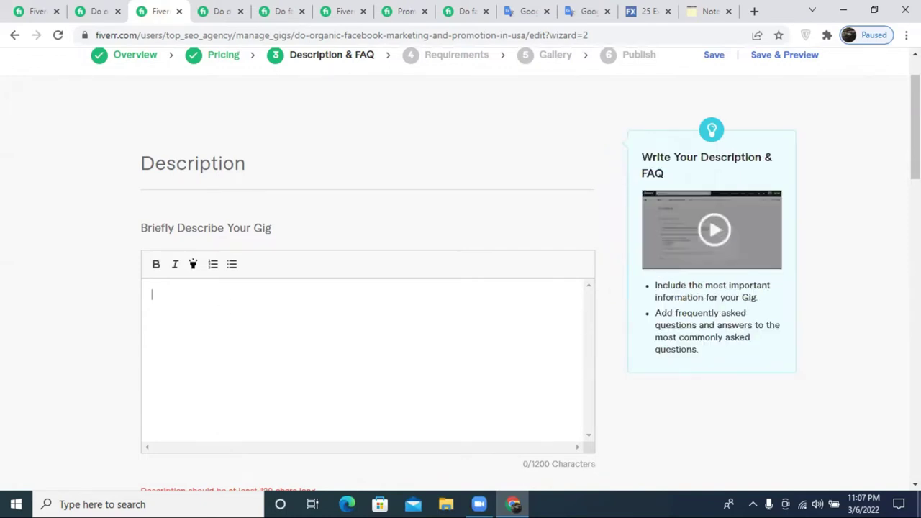
type("W")
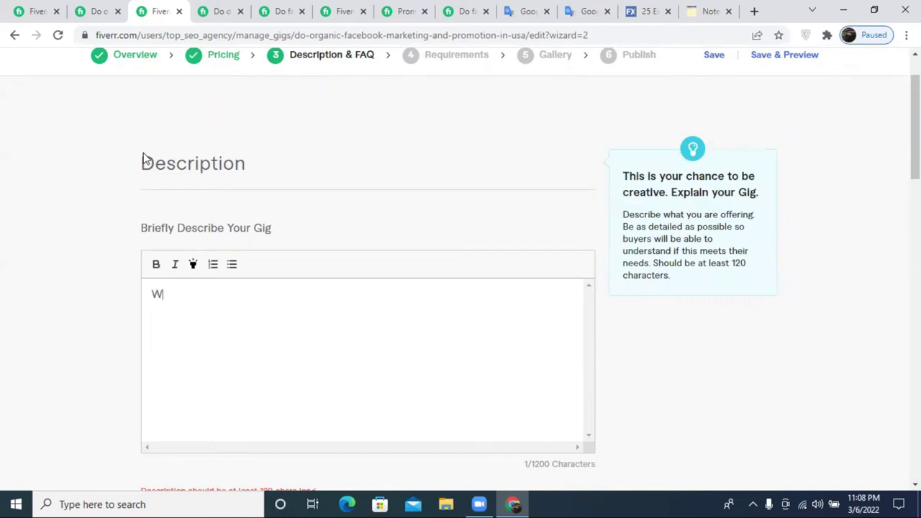
type("ellcome")
key("BackSpace")
key("BackSpace")
key("BackSpace")
key("BackSpace")
key("BackSpace")
key("BackSpace")
type("ELCOME TO MY FACEBOOK")
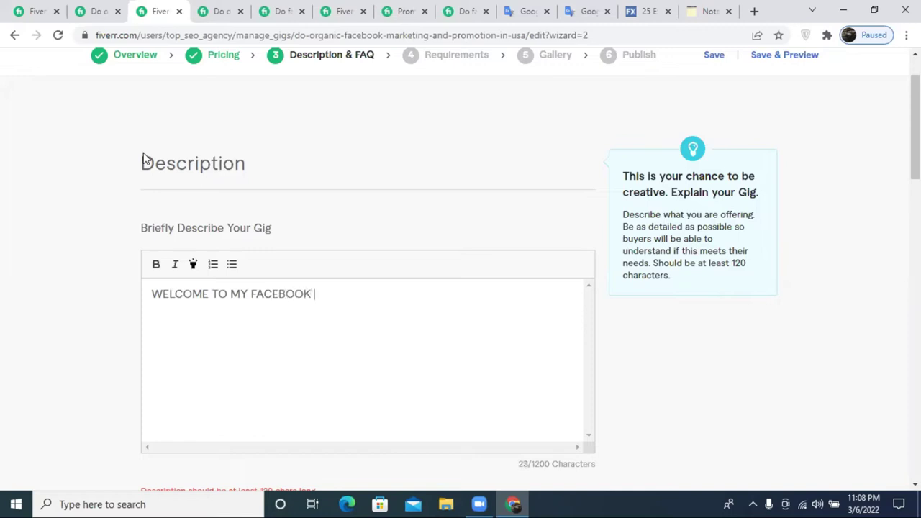
type(" PROMOTION")
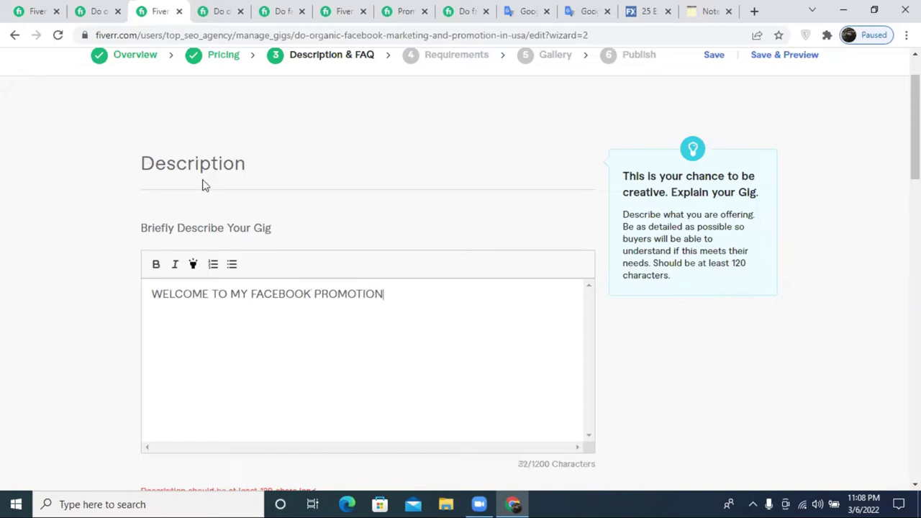
type(" AND MARKETING SERCH")
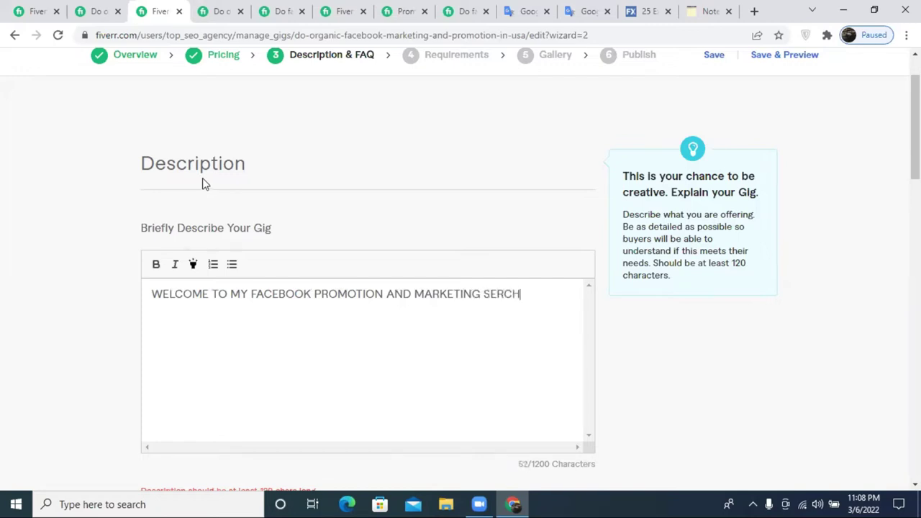
key("BackSpace")
key("BackSpace")
type("VICES")
- Make the whole welcome heading in the gig description bold and highlighted
left_click_drag(541, 295, 155, 298)
left_click_drag(538, 293, 151, 290)
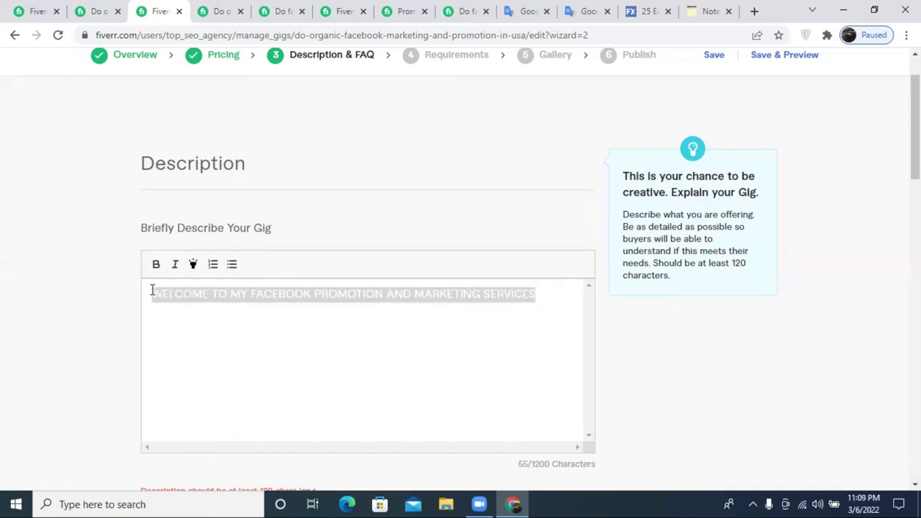
left_click(155, 265)
left_click(295, 294)
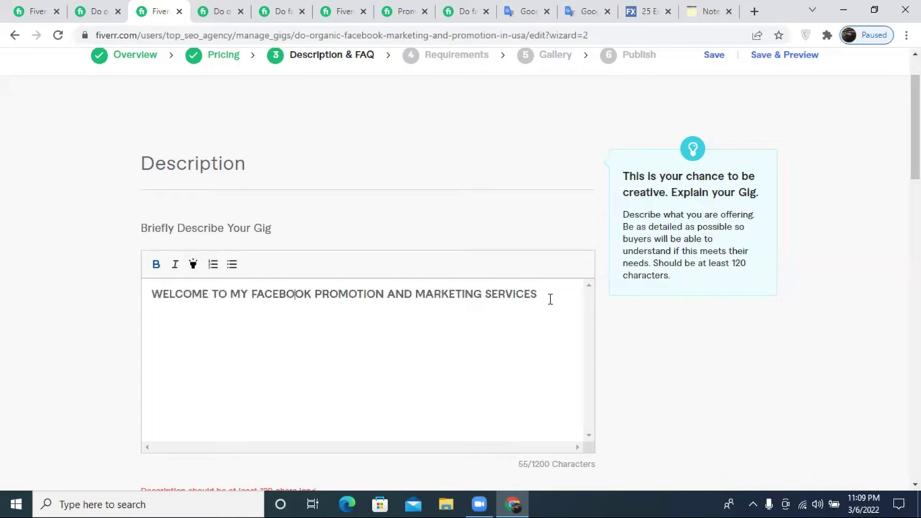
left_click_drag(543, 294, 152, 271)
left_click(192, 264)
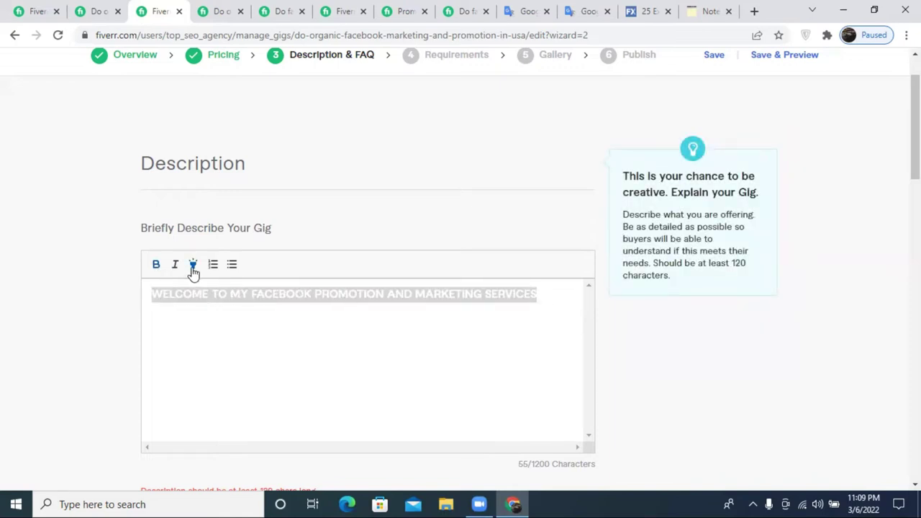
left_click(231, 309)
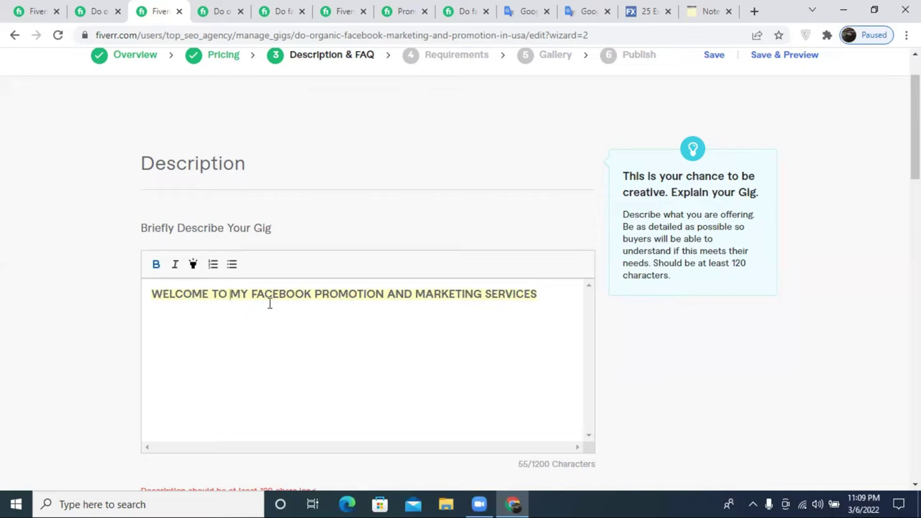
- Indent the welcome heading slightly with spaces in front of "WELCOME"
left_click(152, 294)
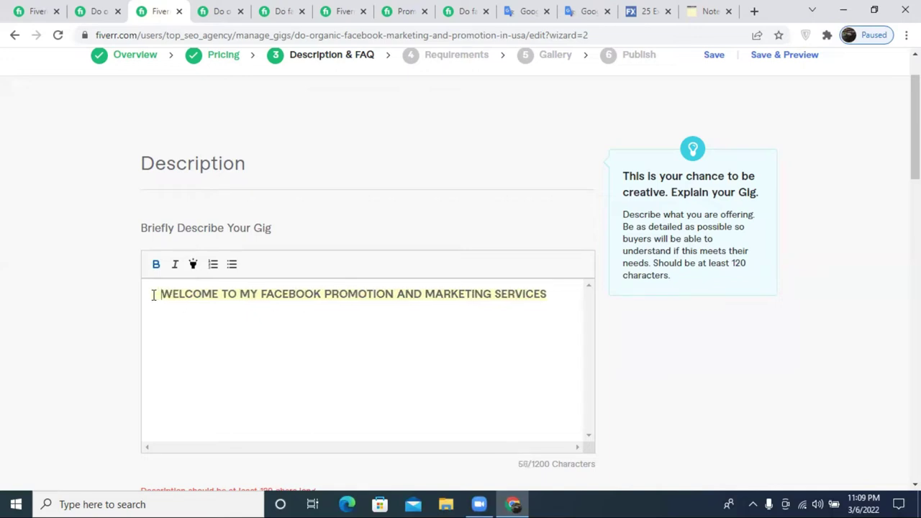
key("BackSpace")
key("BackSpace")
key("BackSpace")
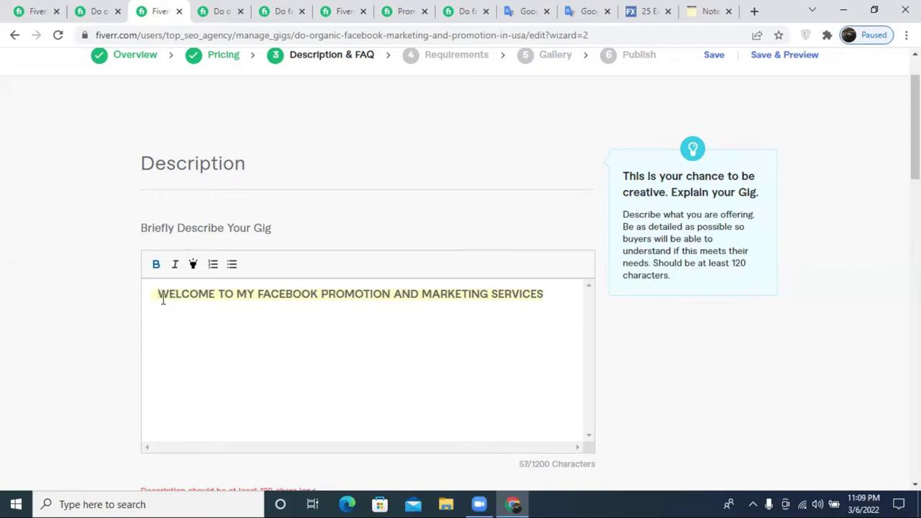
left_click(561, 294)
key("Return")
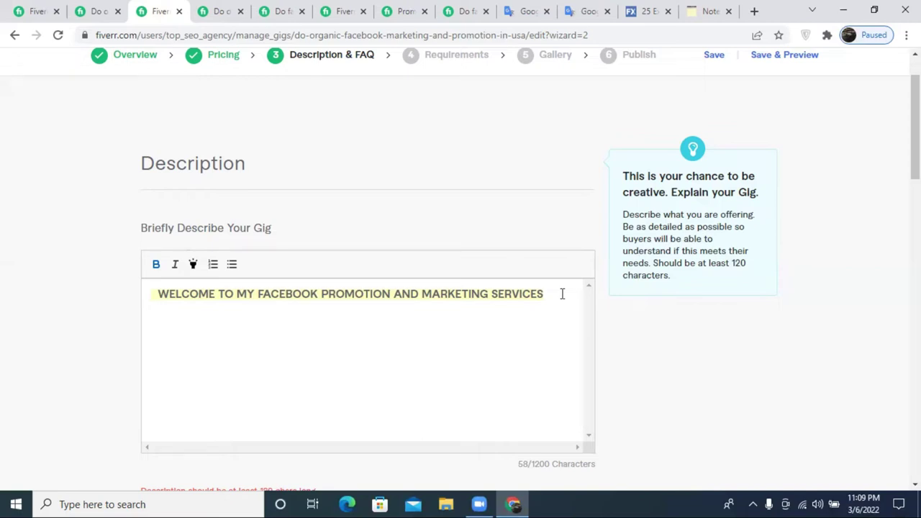
triple_click(562, 294)
left_click(420, 295)
left_click_drag(420, 295, 395, 294)
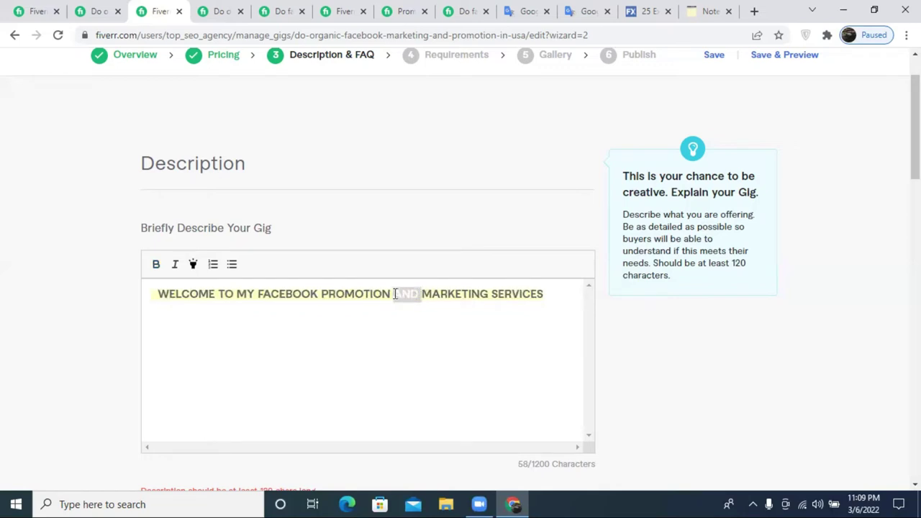
double_click(442, 293)
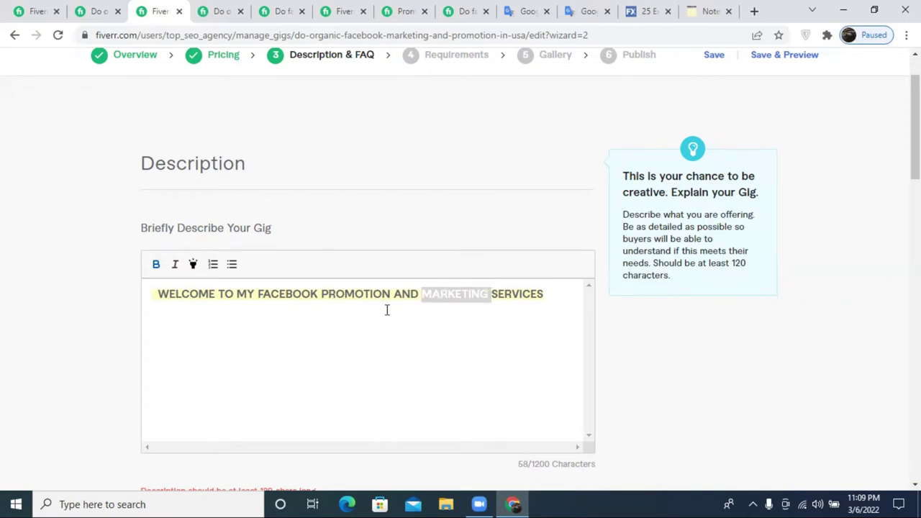
left_click(539, 300)
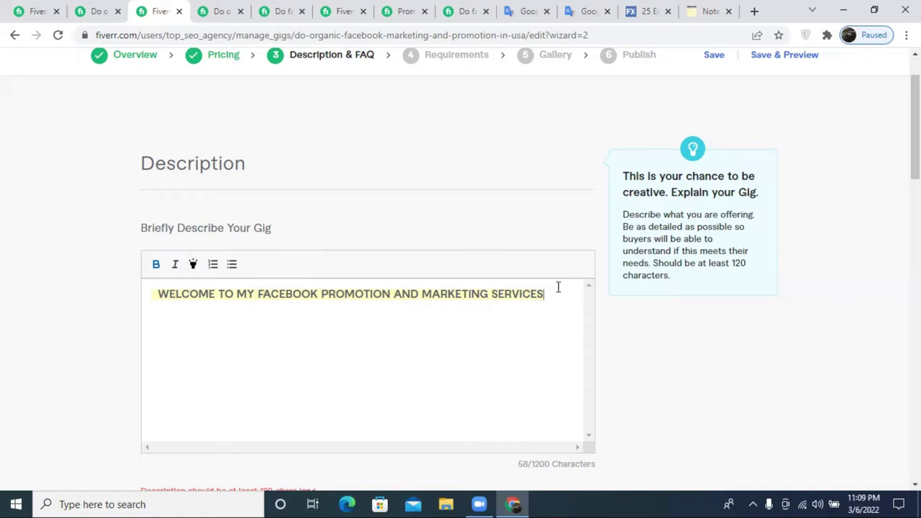
- Replace the welcome heading in the gig description with "Welcome To My Facebook Promotion Services"
key("Return")
left_click_drag(561, 290, 117, 298)
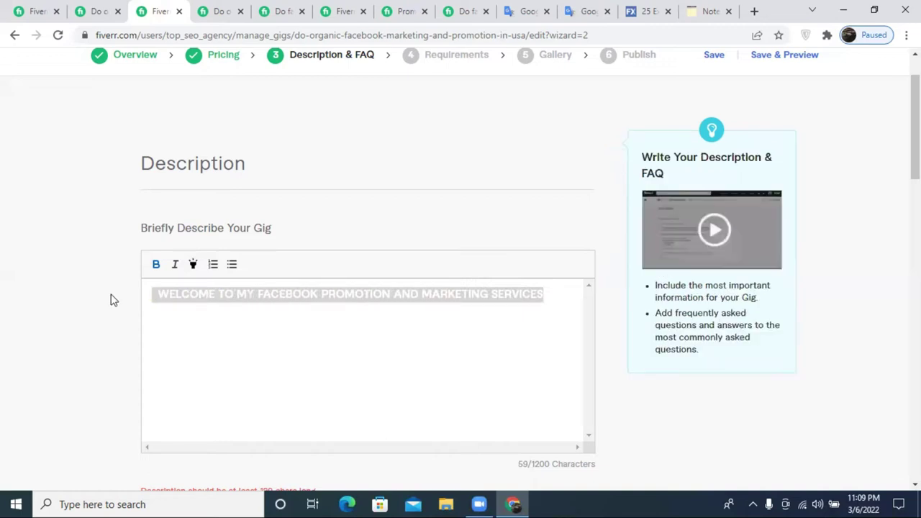
key("BackSpace")
type("W")
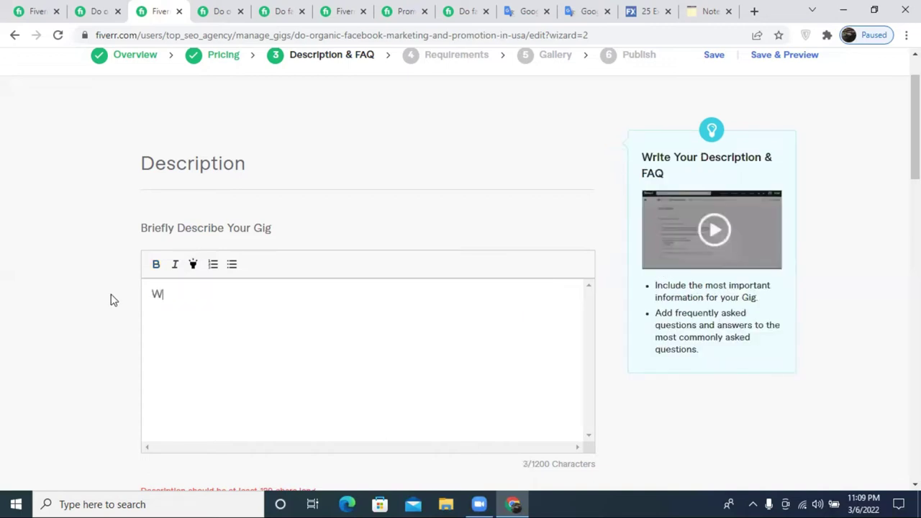
type("elcome To m")
key("BackSpace")
type("My")
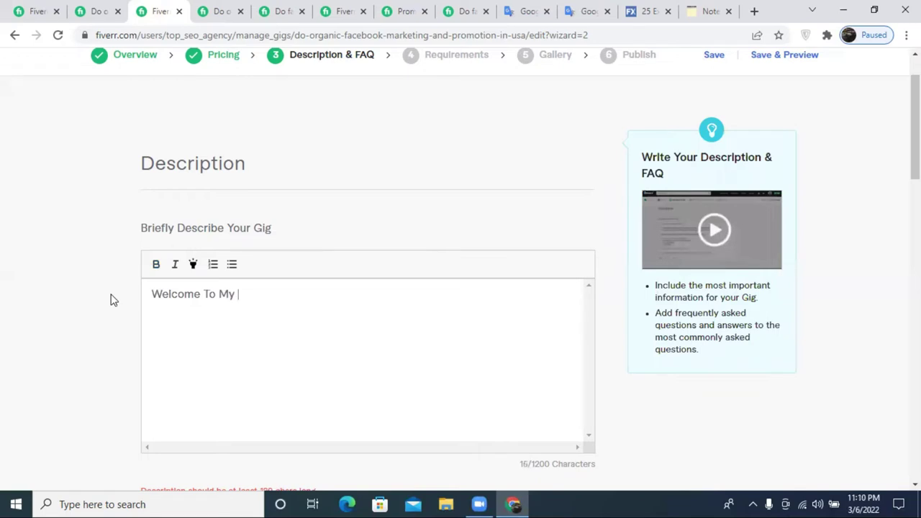
type(" Facebook Promotion Services")
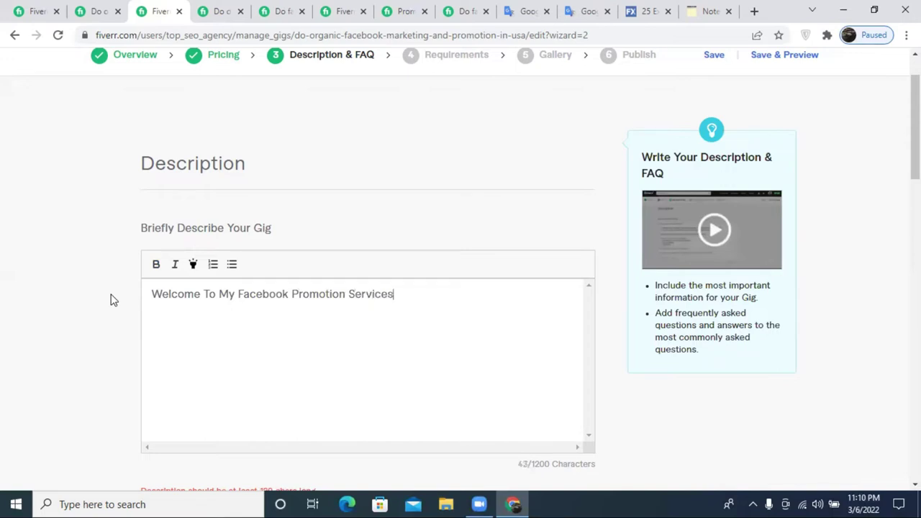
- Indent the new welcome heading with spaces so that it sits roughly centred in the description
left_click(152, 296)
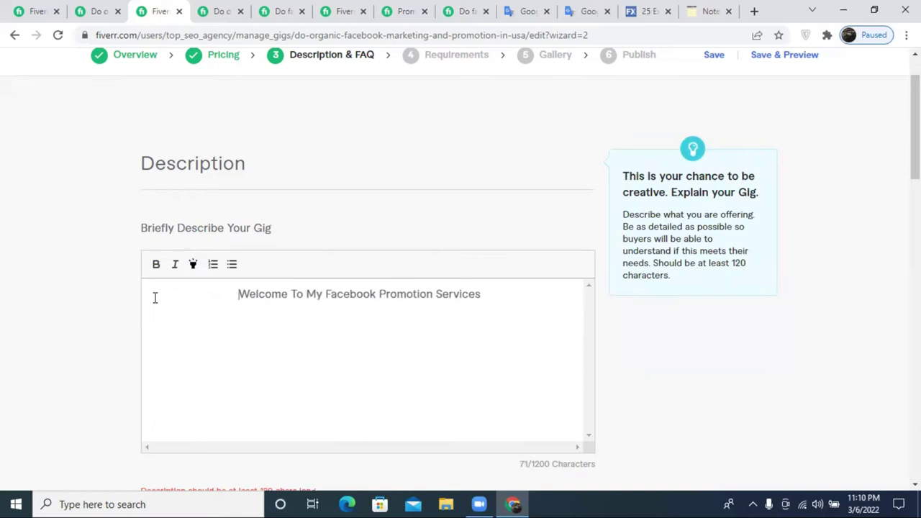
key("BackSpace")
key("BackSpace")
triple_click(329, 298)
- Make the heading "Welcome To My Facebook Promotion Services" bold and highlighted
left_click_drag(240, 294, 483, 290)
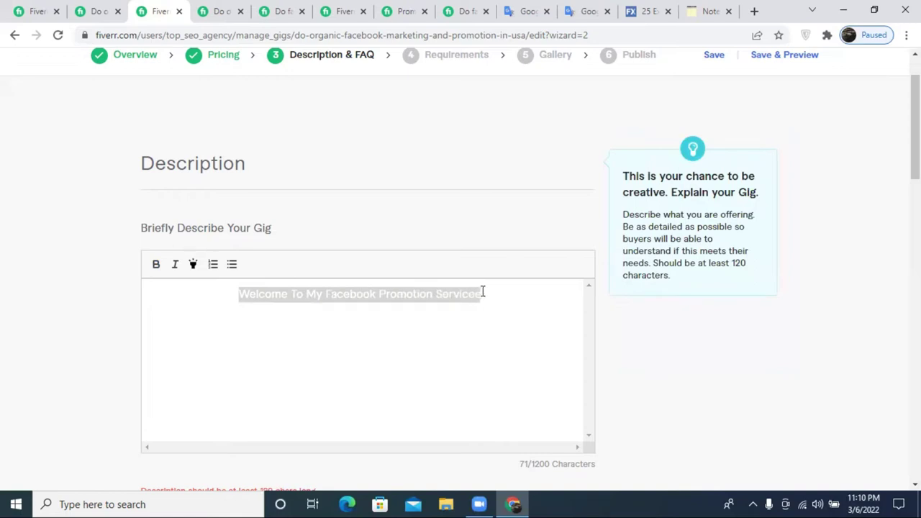
left_click(193, 264)
left_click(156, 265)
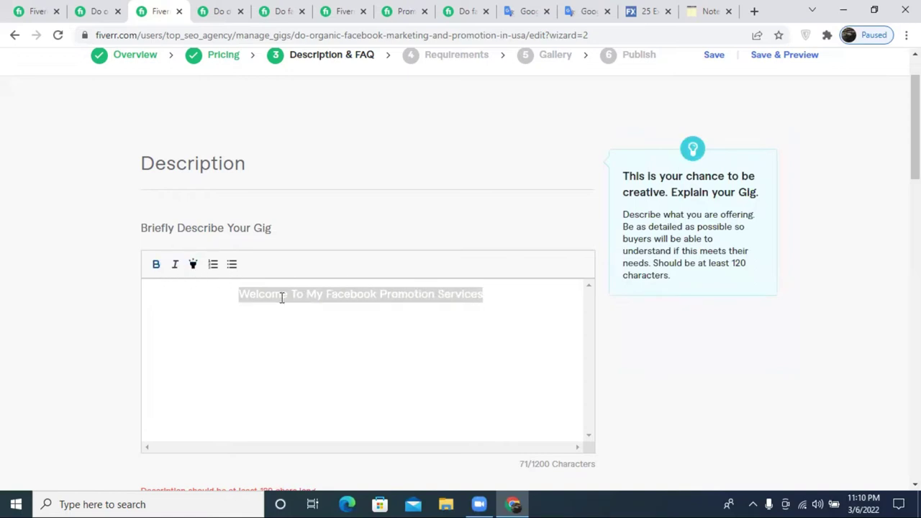
left_click(500, 295)
- Begin the opening paragraph below the heading with "Are You Looking", separated from the heading by a blank line
key("Return")
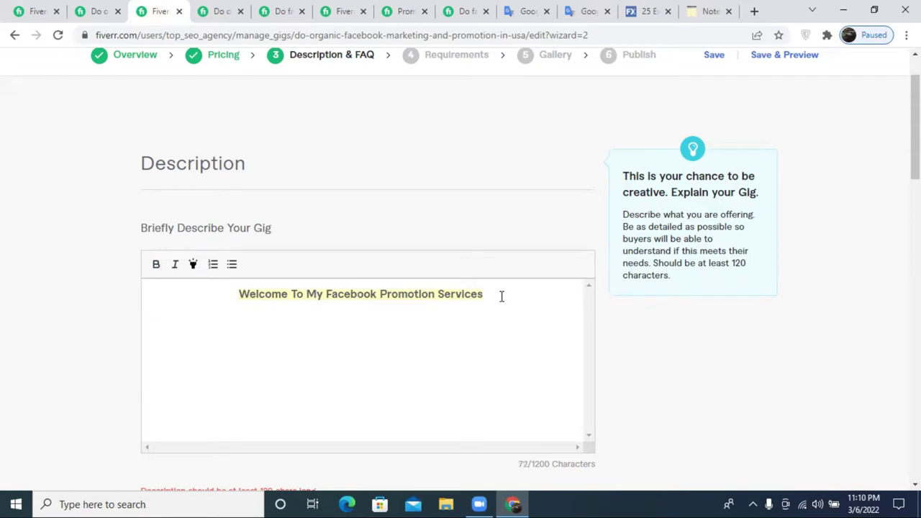
left_click(563, 141)
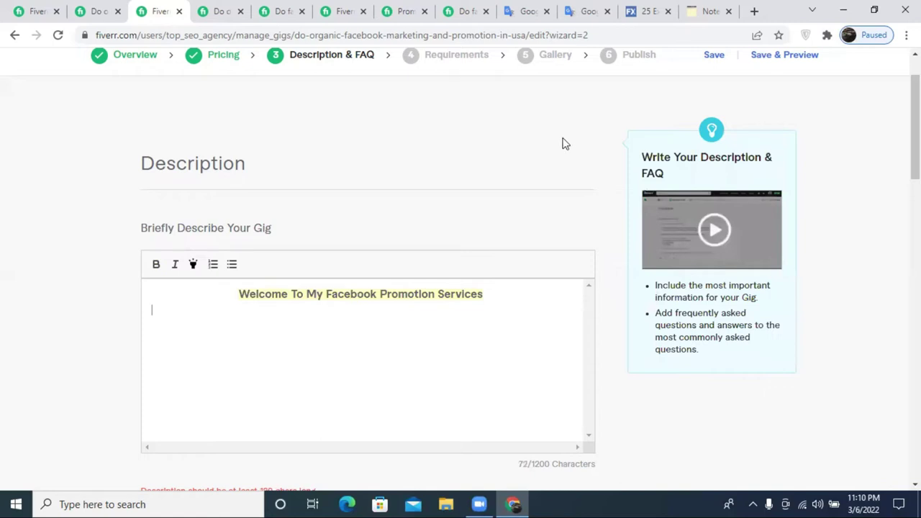
type("If You Looking")
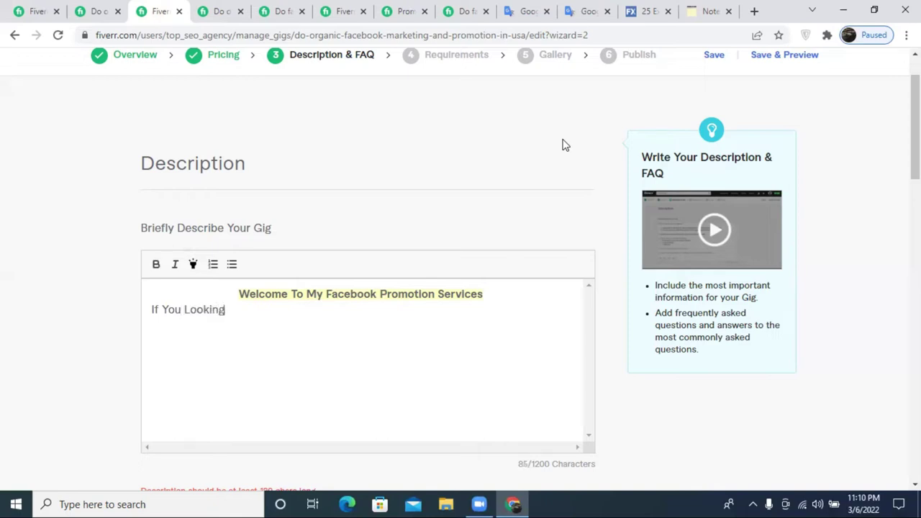
mouse_move(471, 276)
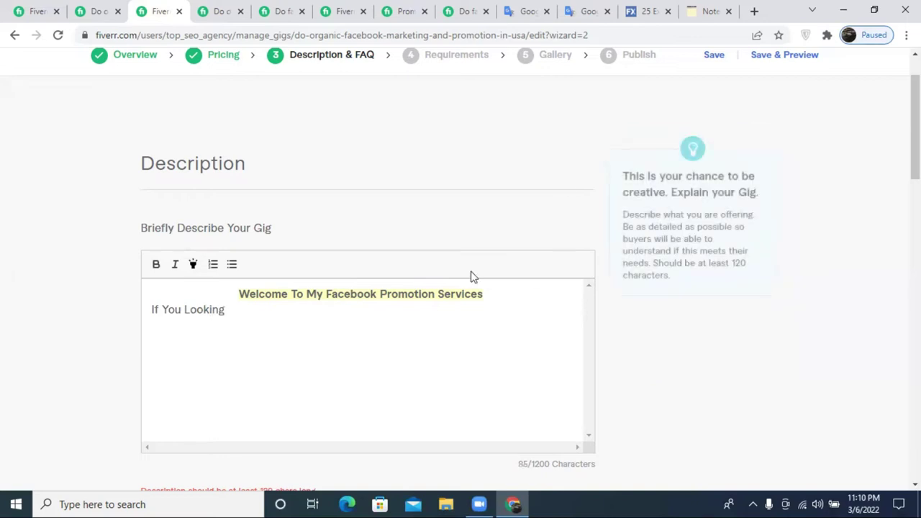
double_click(152, 310)
type("Are")
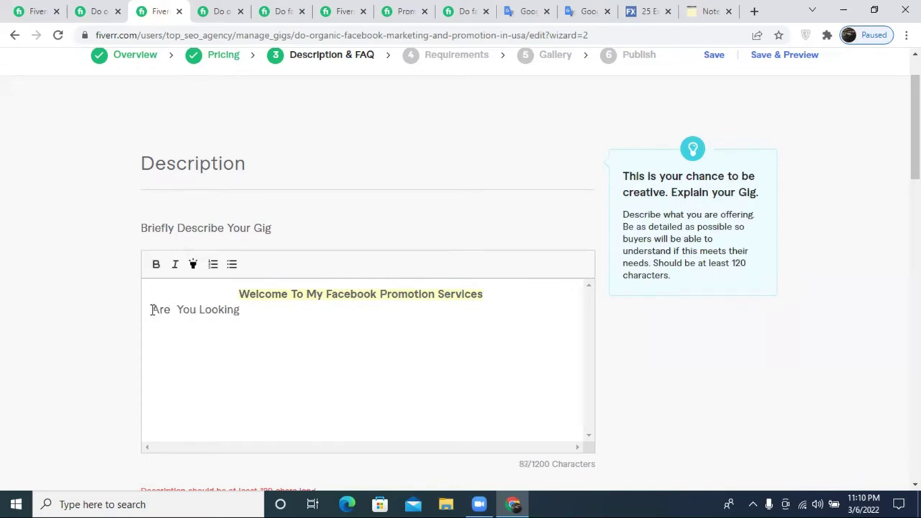
left_click(274, 313)
left_click(496, 291)
key("Return")
left_click(272, 327)
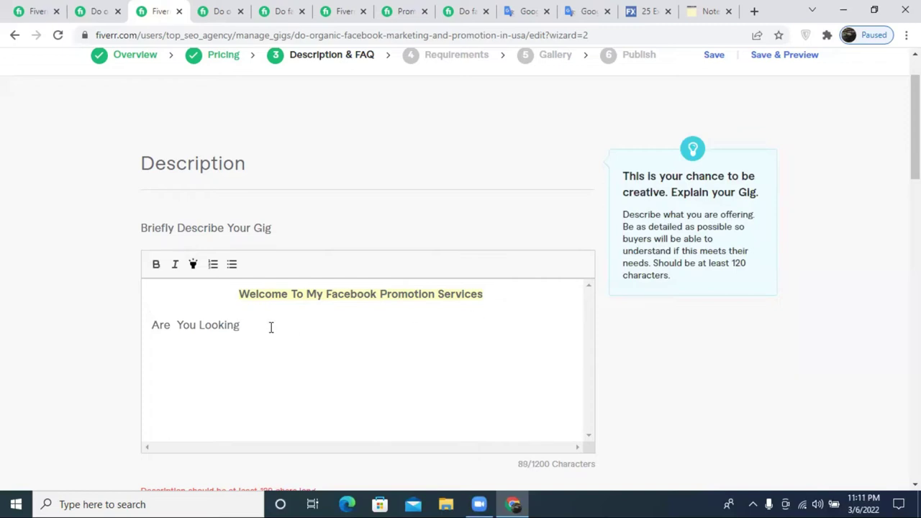
- Continue the opening sentence with "For Someone to Promote your Facebook page or Business"
type("For Some")
key("BackSpace")
key("BackSpace")
key("BackSpace")
type("ome")
key("BackSpace")
type("one ")
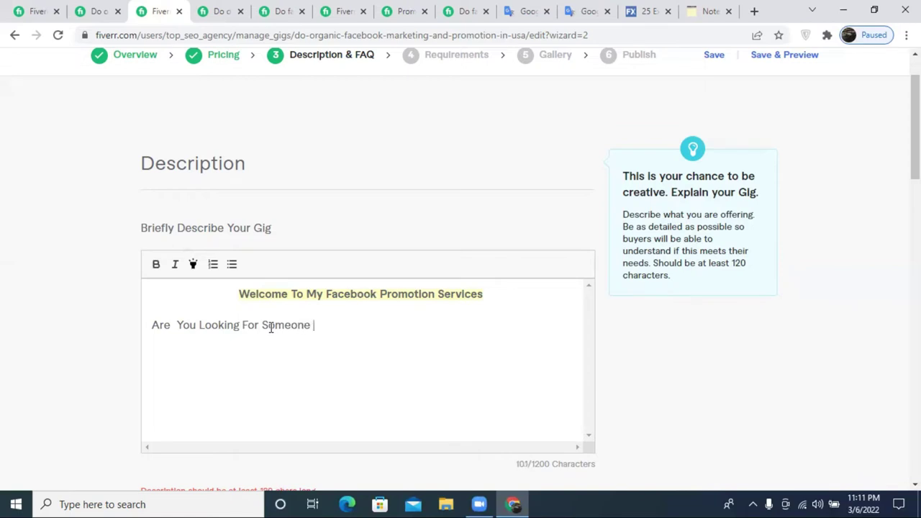
type("to Promote your ")
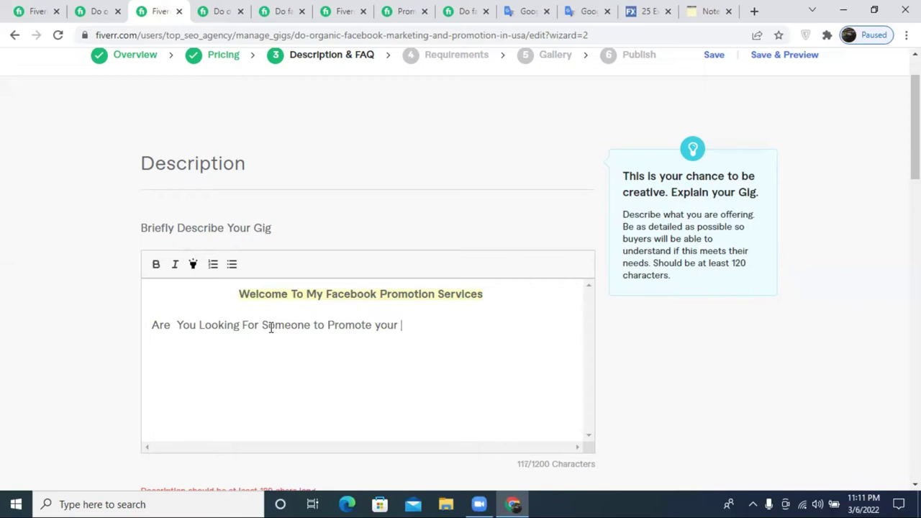
type("Facebook")
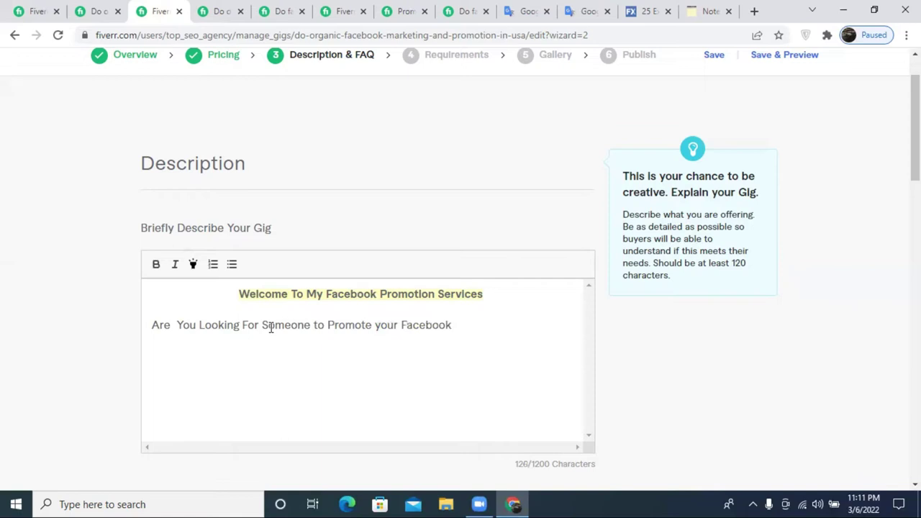
type("page or Business")
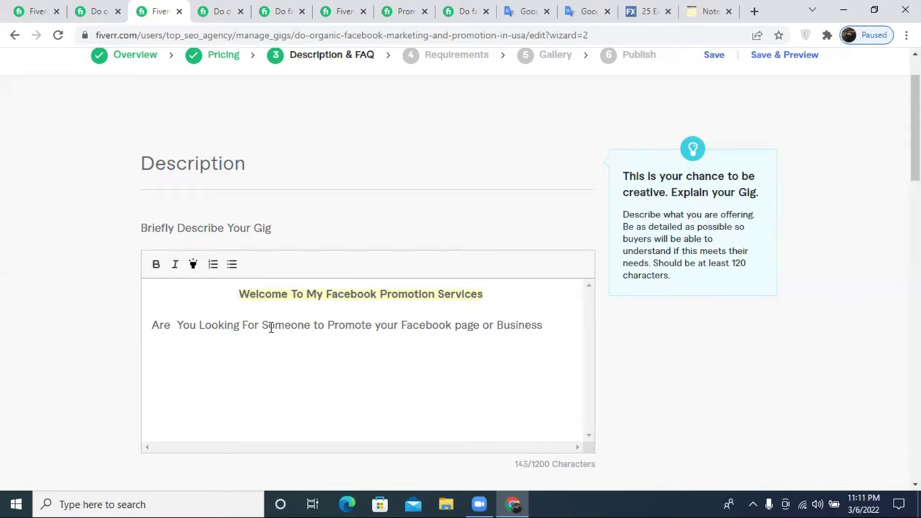
- Finish the opening sentence with "then you are in the right places."
type(" then you are")
type("i")
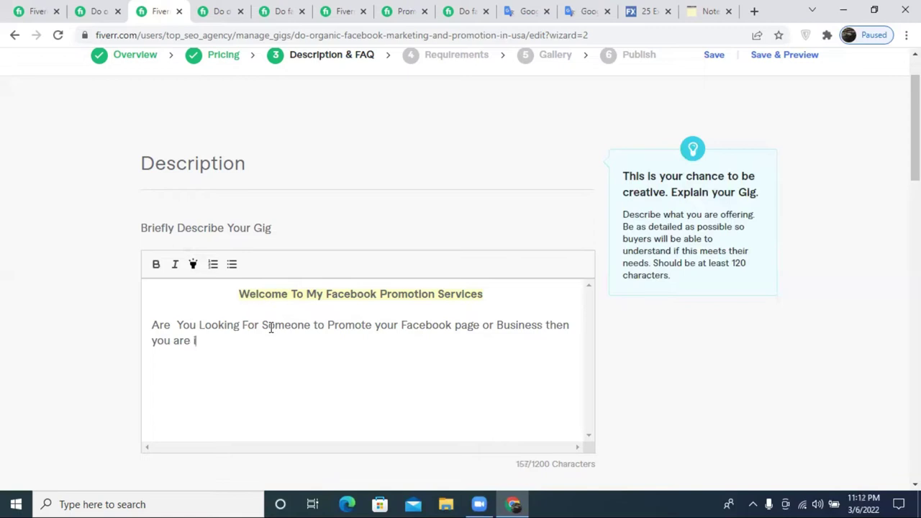
type("n the right")
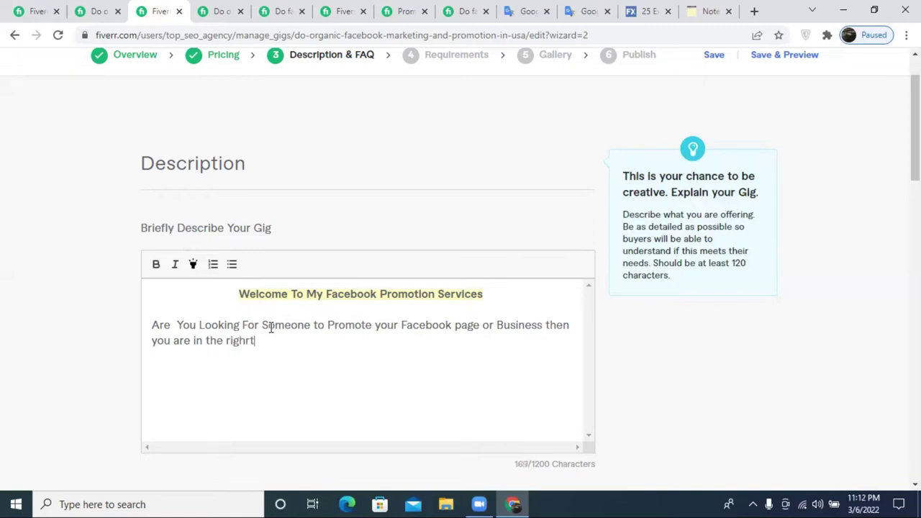
key("BackSpace")
type("t places.")
- Replace "Are" at the start of the opening sentence with "If" and add a new line after the sentence
double_click(174, 324)
left_click_drag(146, 325, 132, 331)
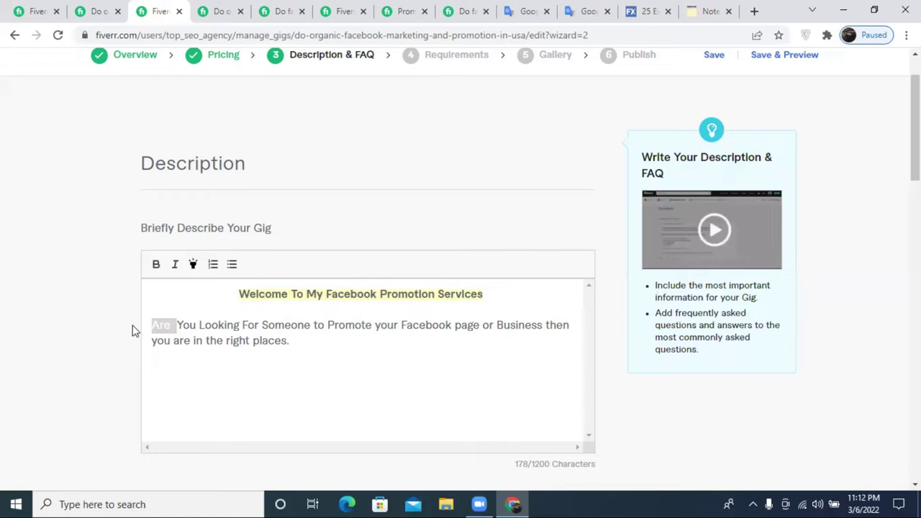
type("If")
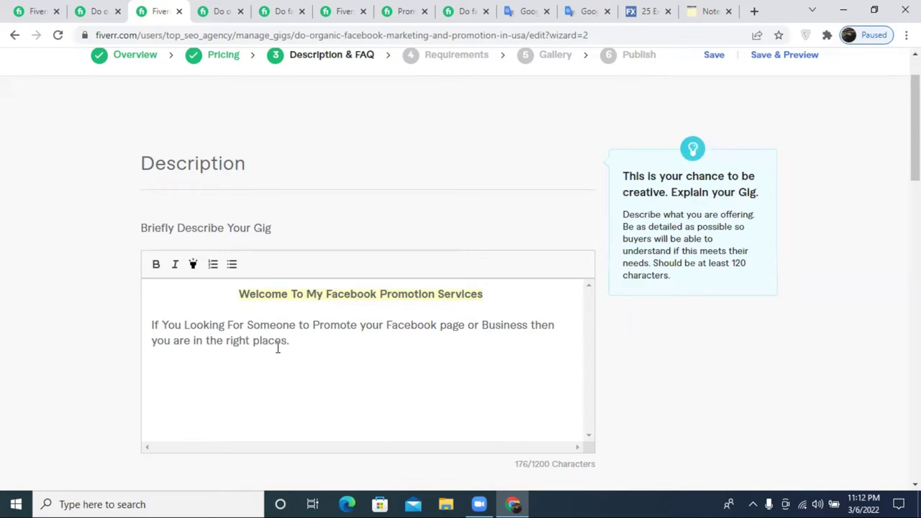
left_click(317, 347)
key("Return")
left_click(582, 13)
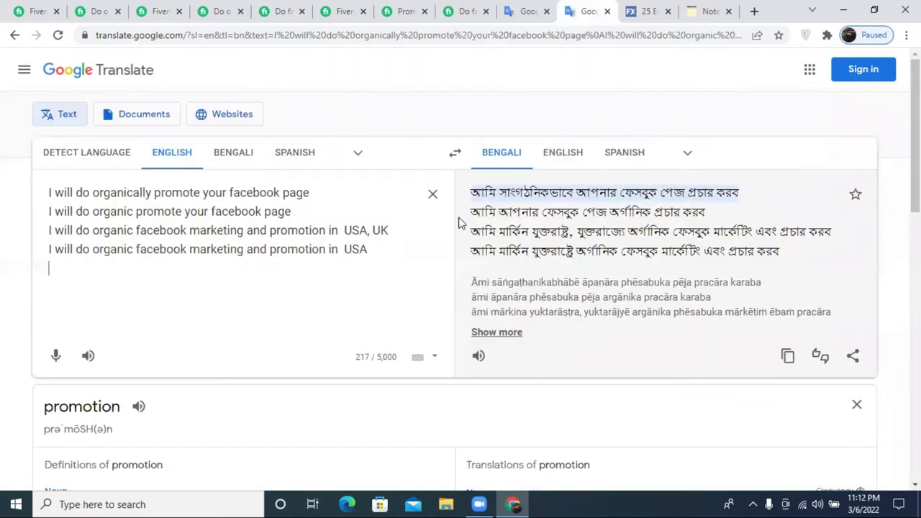
left_click(434, 193)
left_click(220, 153)
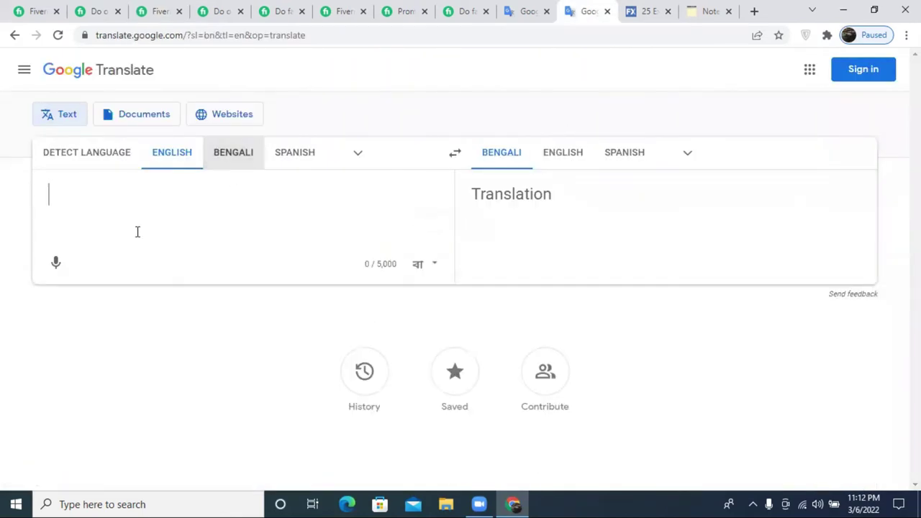
left_click(58, 263)
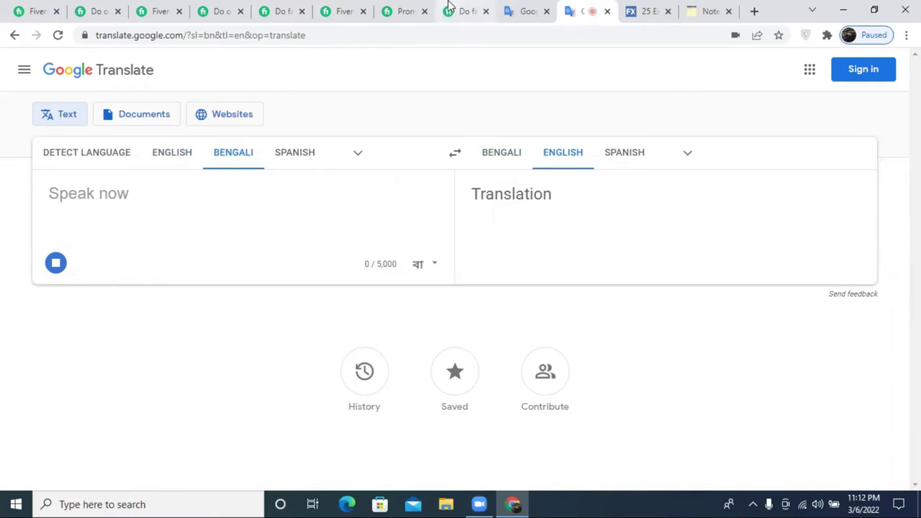
left_click(431, 196)
left_click(100, 11)
left_click(176, 7)
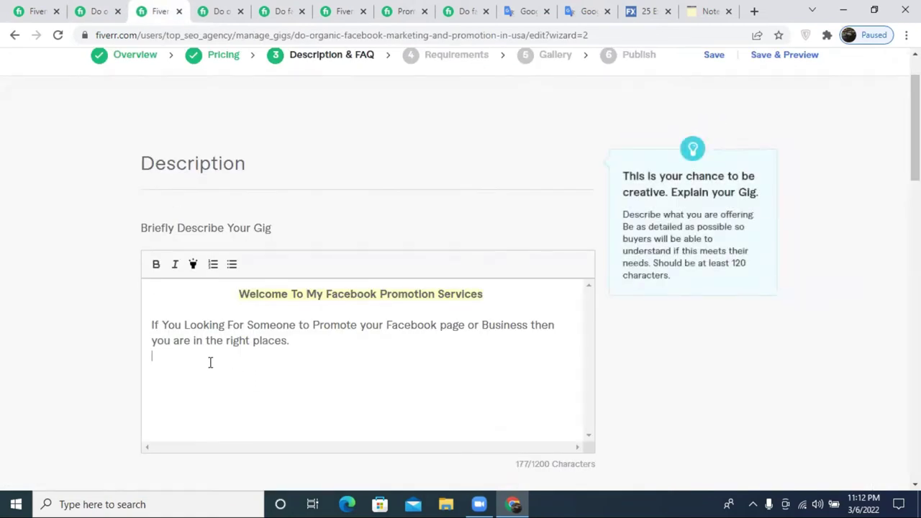
- Write "You Know Facebook become more popular day by day" on the line below the opening sentence
type("You Kniow")
key("BackSpace")
key("BackSpace")
key("BackSpace")
key("BackSpace")
type("ow")
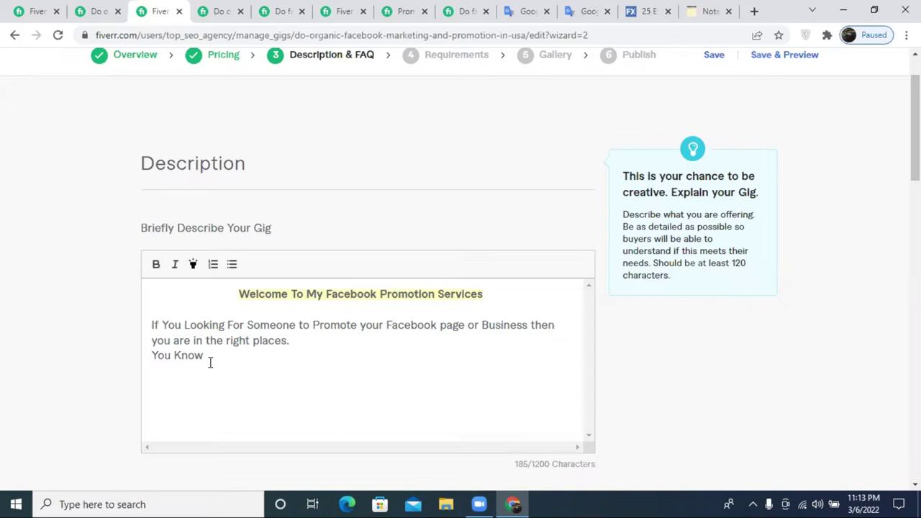
type("Facebook p")
key("BackSpace")
type("become")
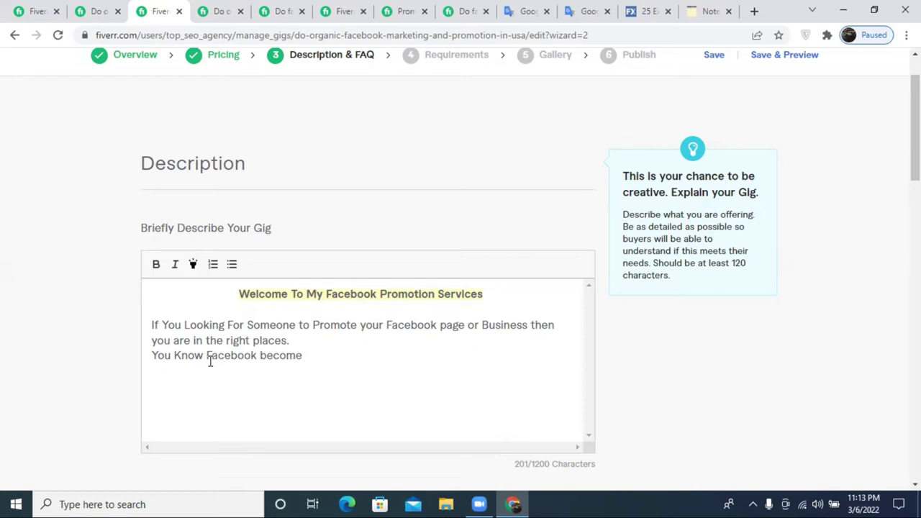
type("more popula")
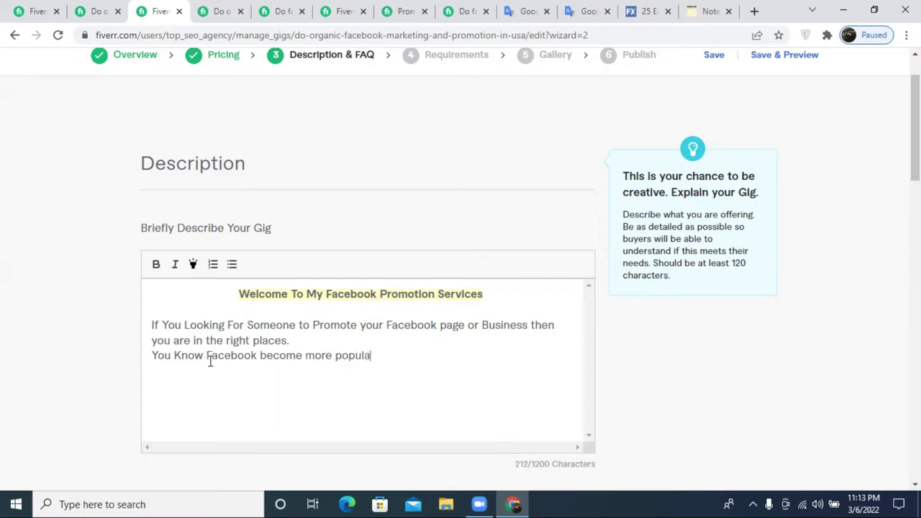
type("r day by day")
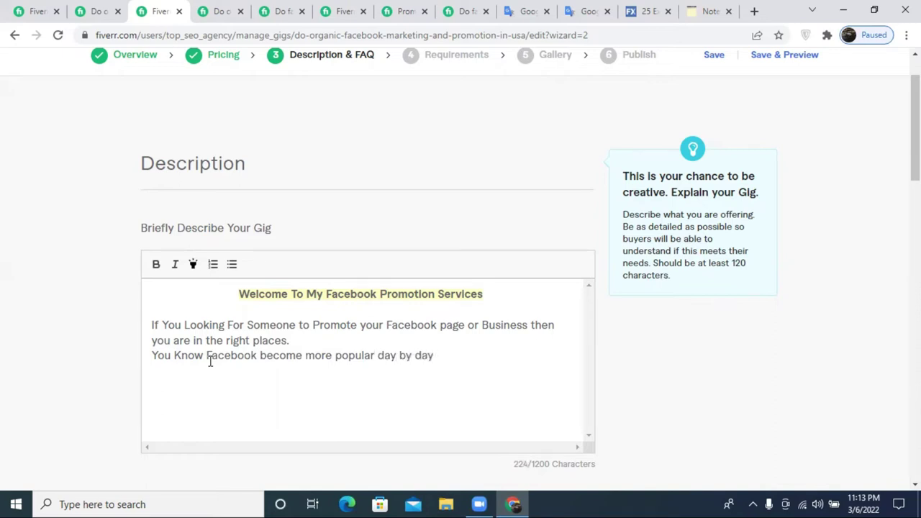
- Close that sentence with a period and add "here i can help you to get a good result."
type(". here ican")
key("Left")
key("Left")
key("Left")
key("Left")
left_click(493, 355)
key("BackSpace")
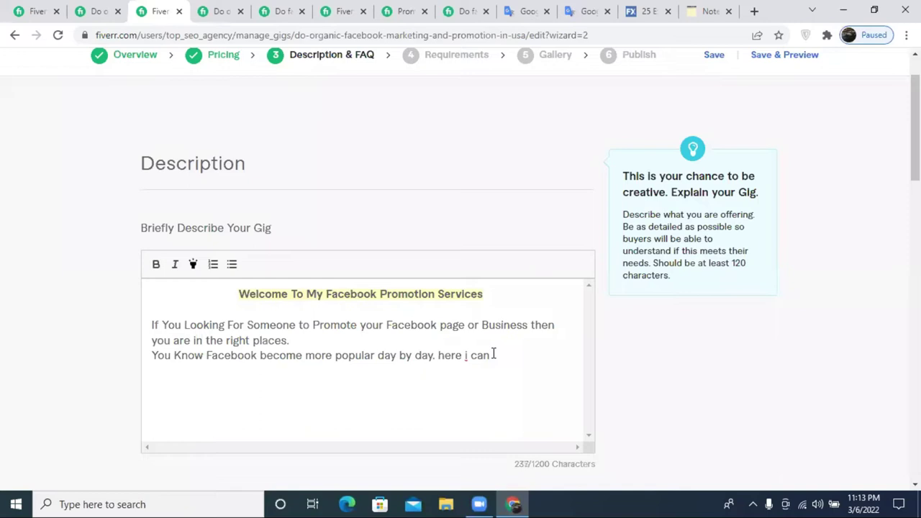
type("help you to get ")
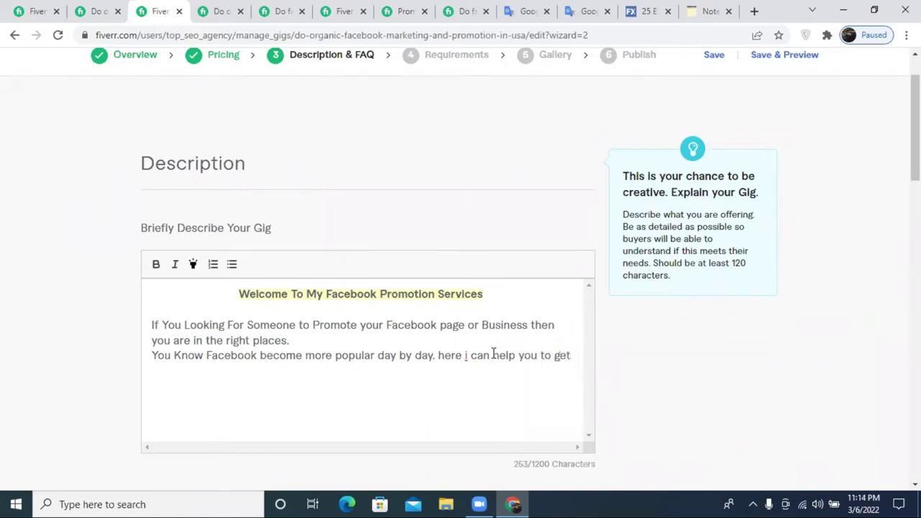
type("a good result.")
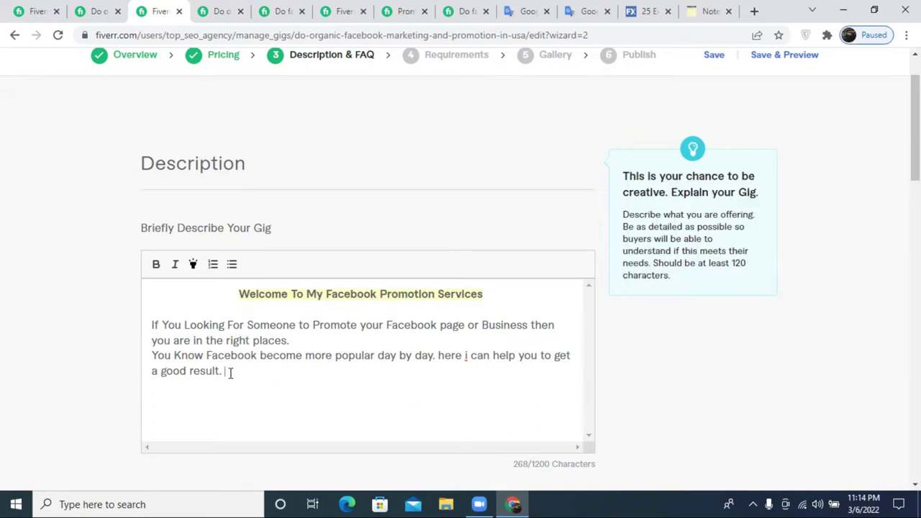
- Start a new line with "I" below the text and join the "You Know Facebook" sentence onto the opening paragraph
key("Return")
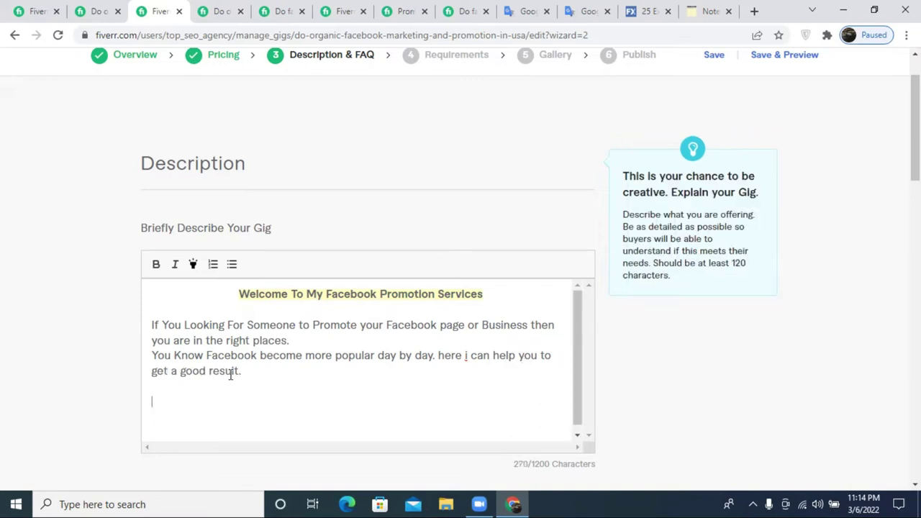
key("BackSpace")
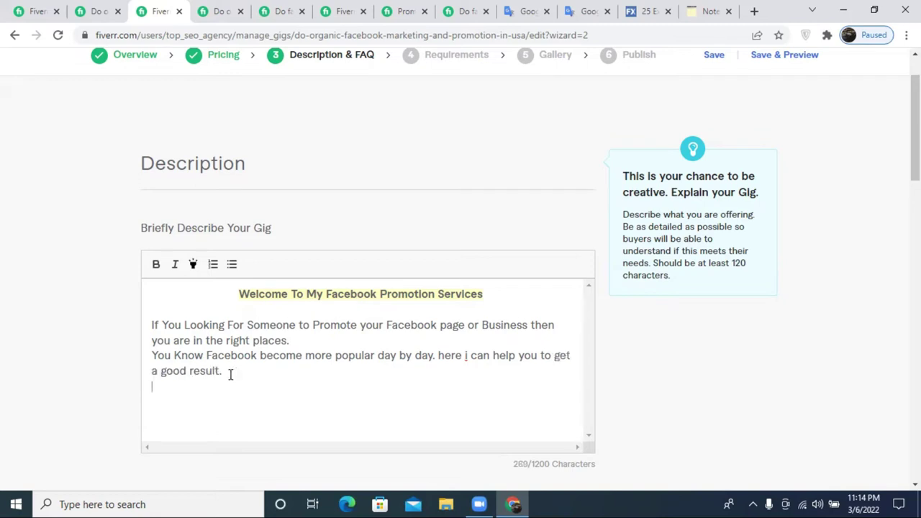
key("Return")
type("I")
left_click(154, 353)
key("BackSpace")
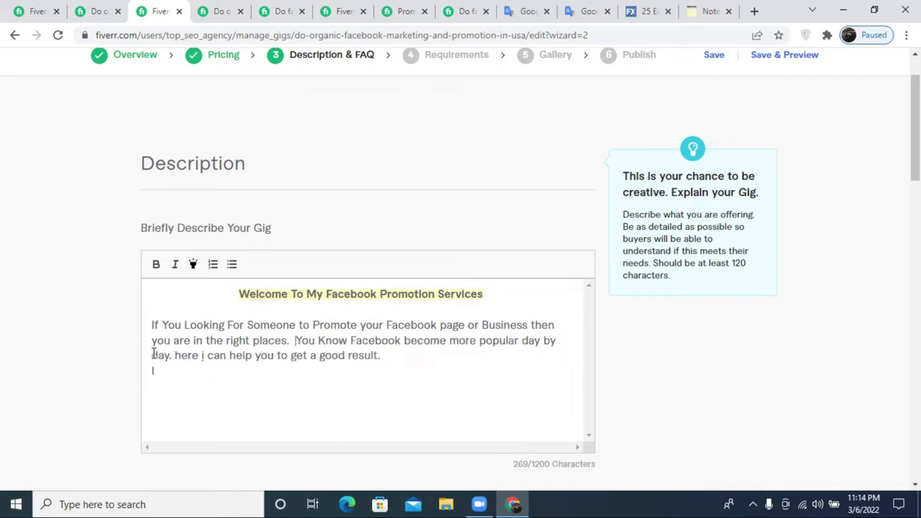
- Remove the extra space before "You Know" in the gig description, keeping only "I" on the last line
key("BackSpace")
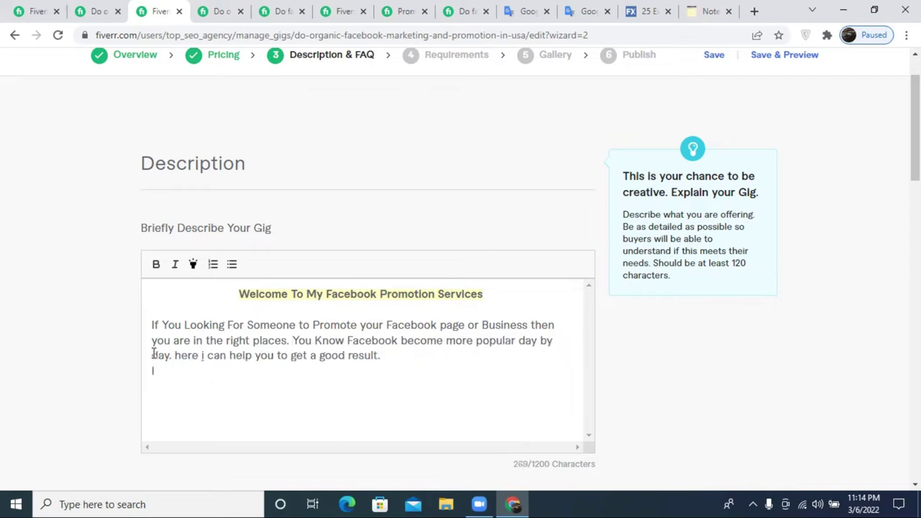
left_click(182, 372)
key("Return")
key("BackSpace")
key("BackSpace")
- Switch to Google Translate, dictate the Bengali sentence "আমি গত এক বছর ধরে এ পেশায় কাজ করছি", and copy its English translation
left_click(587, 11)
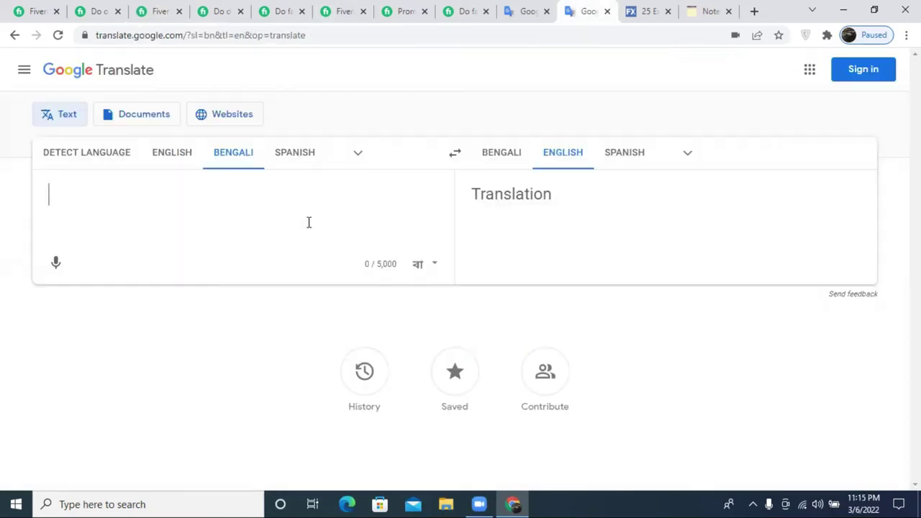
left_click(55, 262)
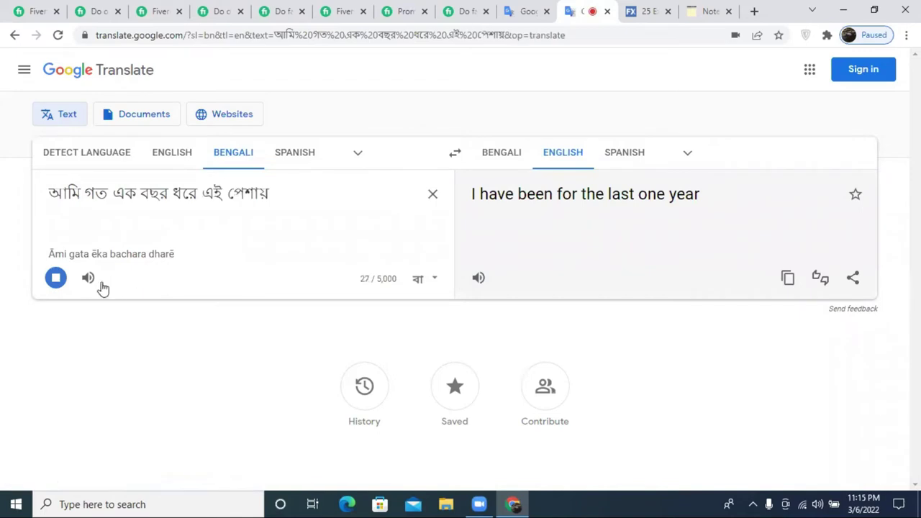
left_click(55, 279)
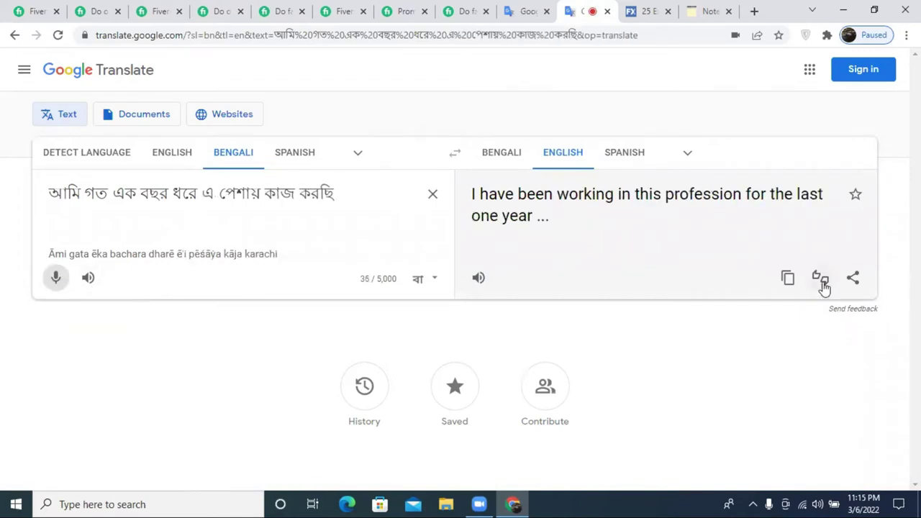
left_click(788, 279)
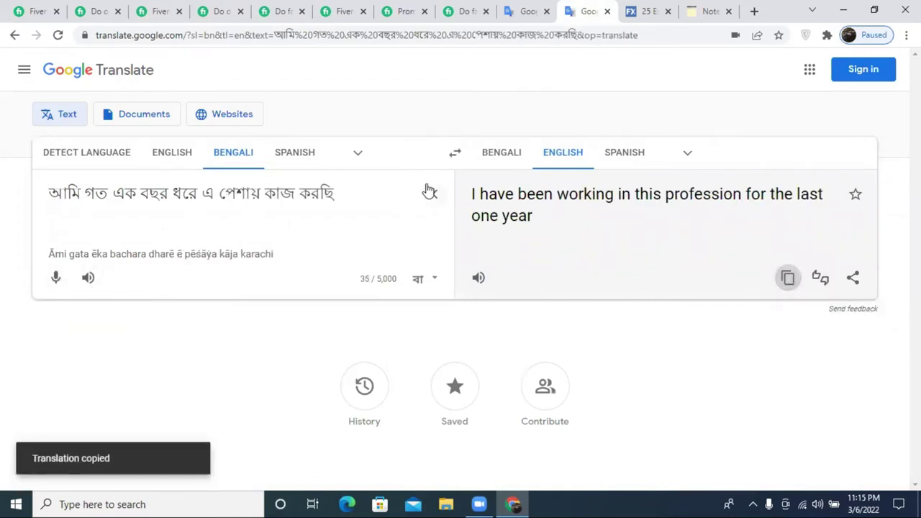
- Replace the source text with the copied English sentence and translate it from English to Bengali
left_click(433, 194)
right_click(140, 204)
left_click(201, 313)
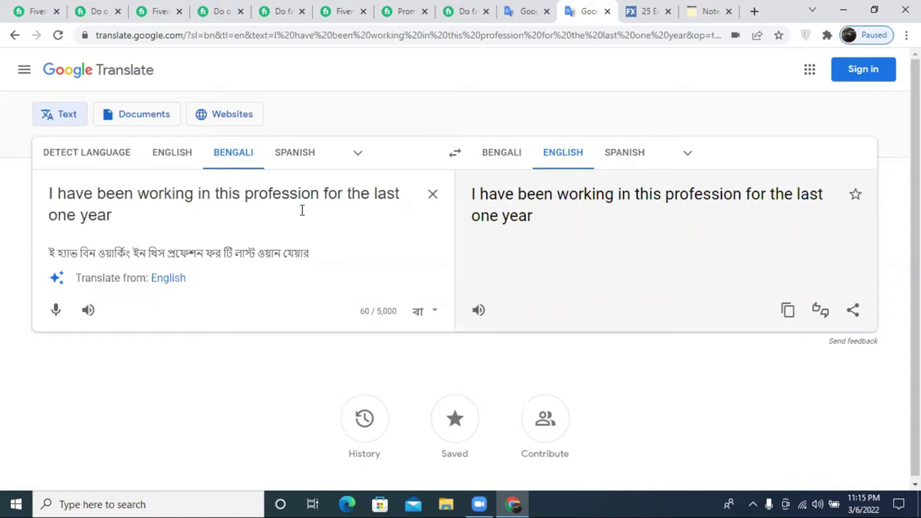
left_click(501, 152)
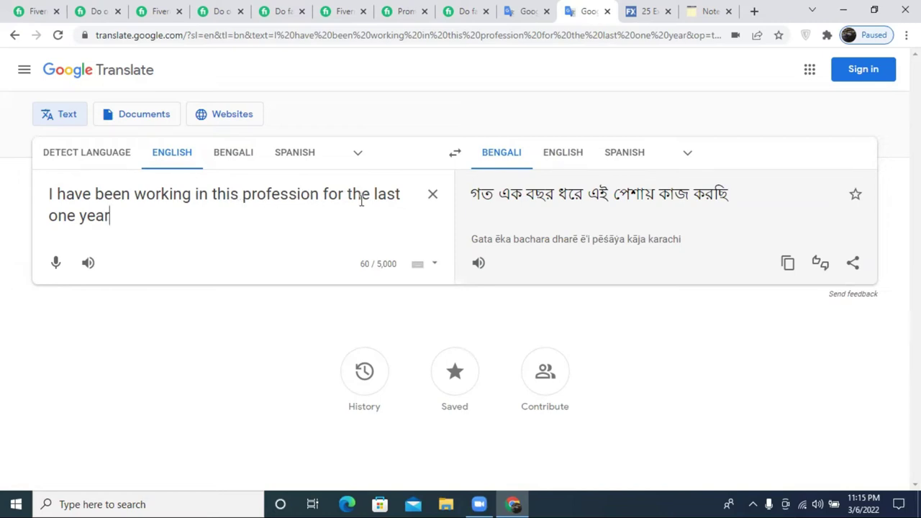
- Change "one" to "1+" in the English source sentence and add a period after "year"
left_click_drag(79, 216, 50, 218)
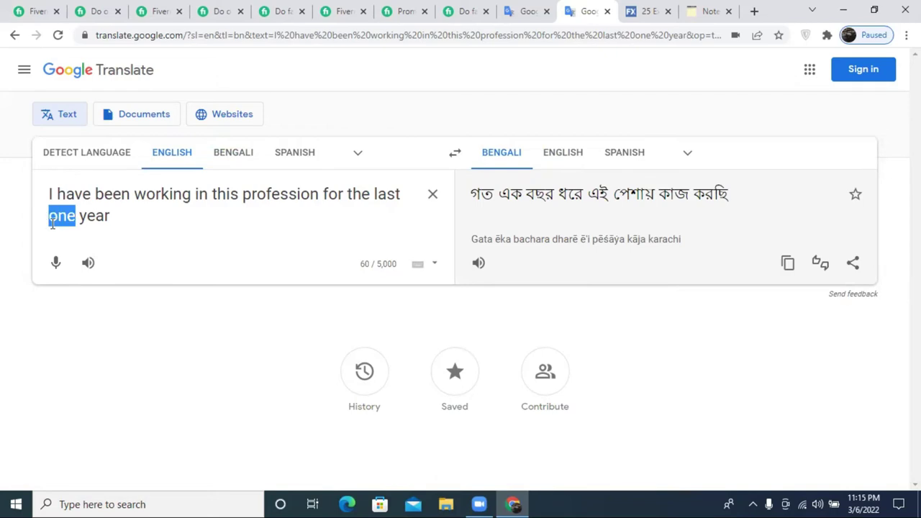
type("1")
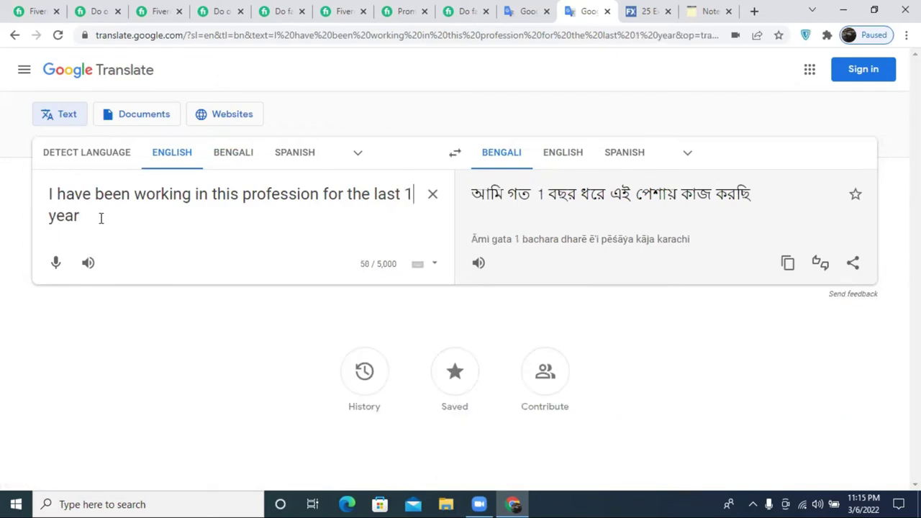
type("+")
double_click(88, 216)
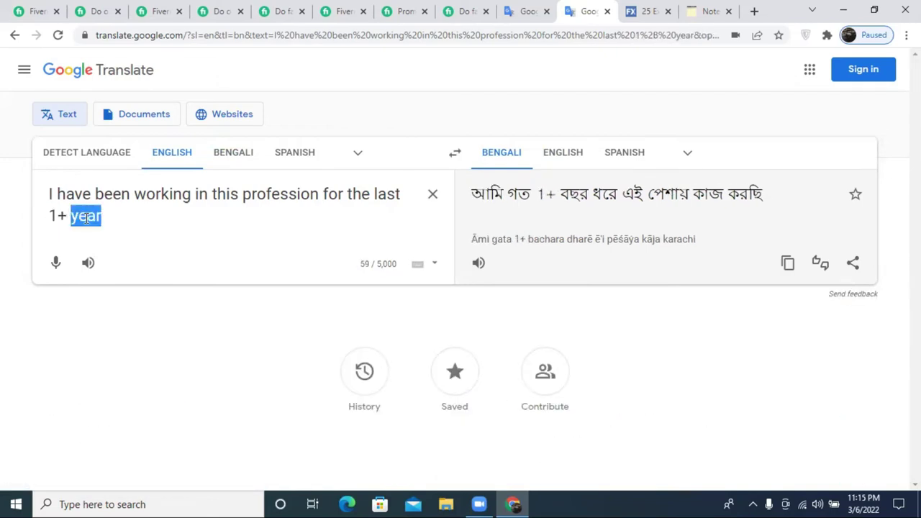
left_click(115, 209)
type(".")
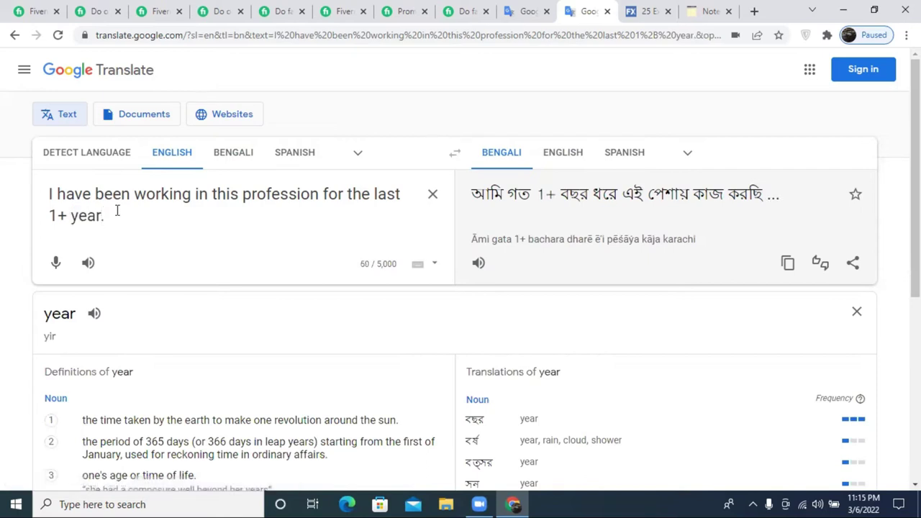
- Copy the edited sentence into the last line of the Fiverr gig description, starting at the existing "I"
key("ctrl+a")
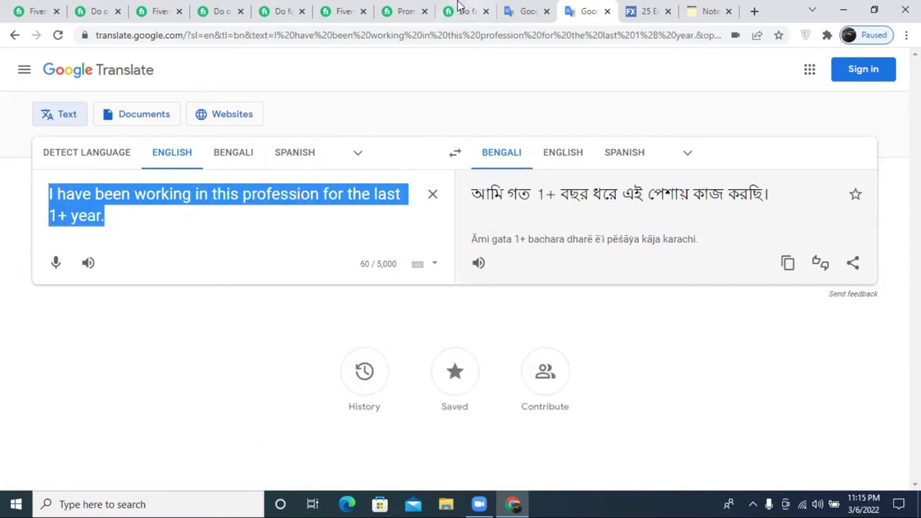
left_click(115, 9)
left_click(152, 11)
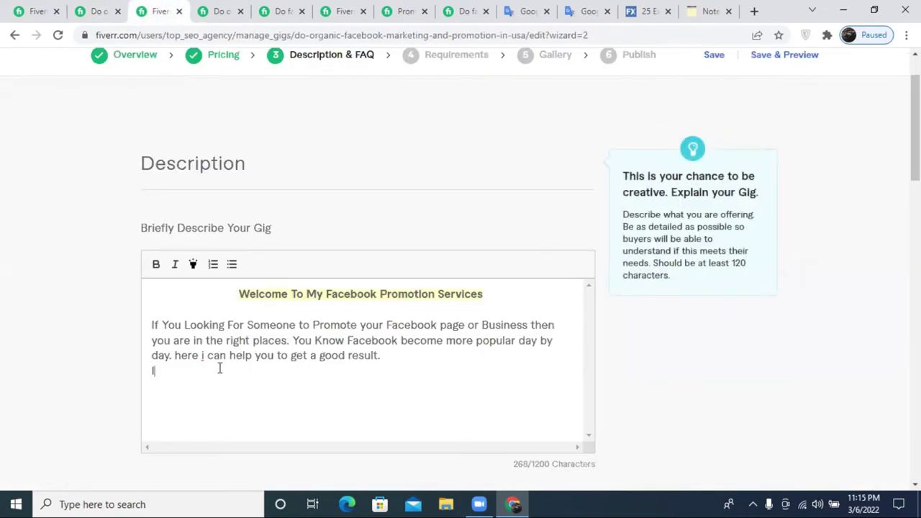
key("ctrl+v")
key("BackSpace")
left_click(473, 370)
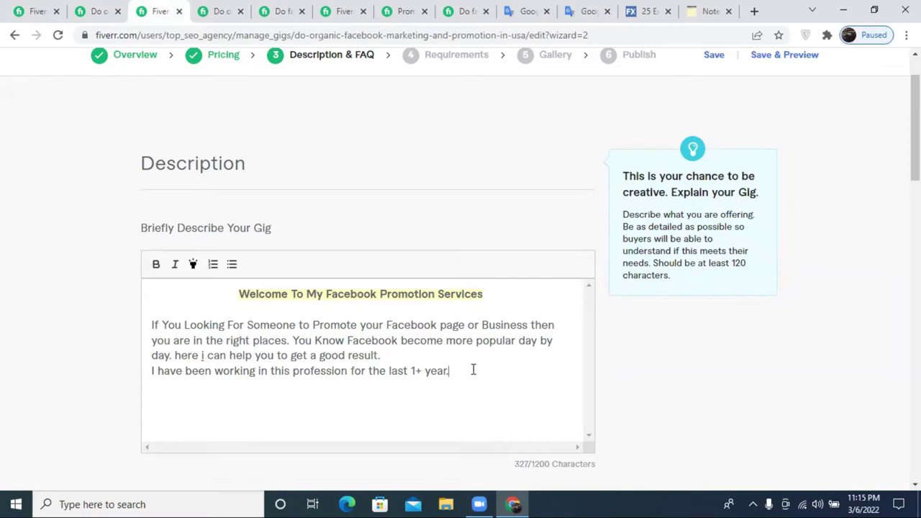
- Return to Google Translate, clear the source, dictate "তাই আমার অনেক অভিজ্ঞতা আছে" in Bengali, and copy the English translation
left_click(581, 11)
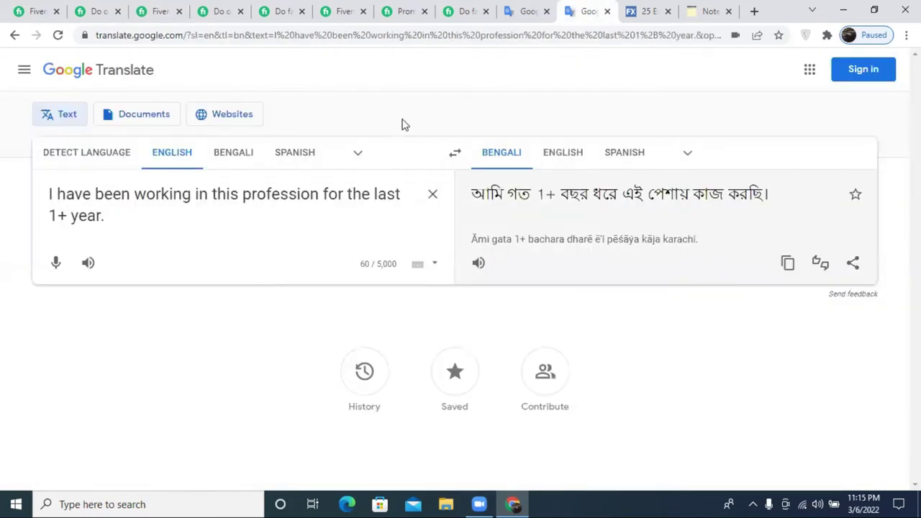
left_click(432, 194)
left_click(236, 152)
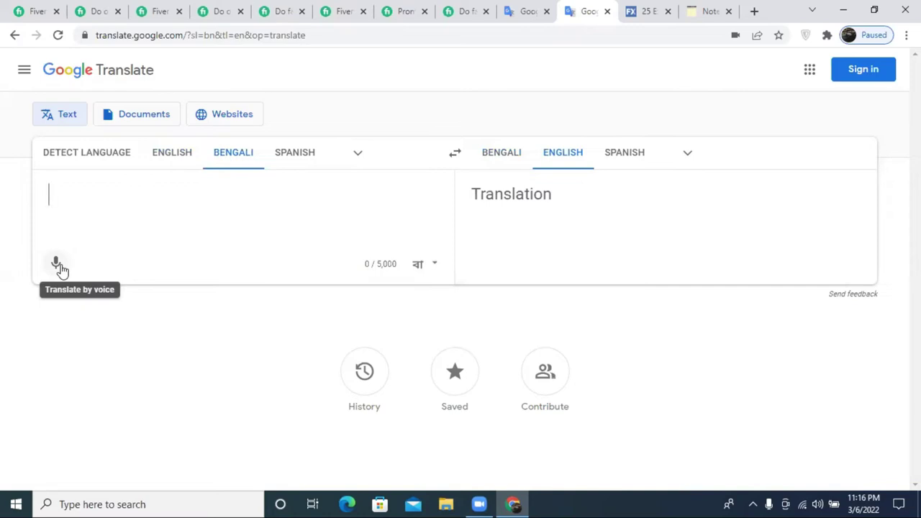
left_click(57, 265)
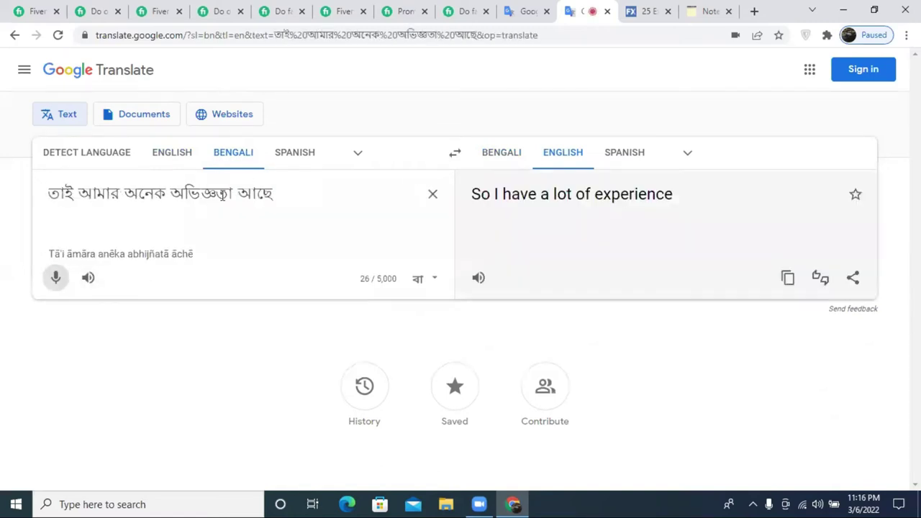
left_click(788, 278)
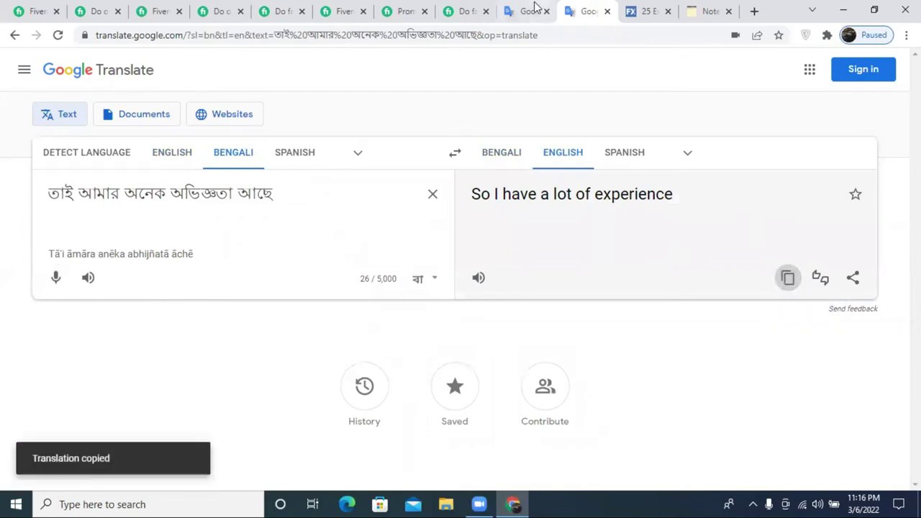
- Append "So I have a lot of experience." to the end of the Fiverr gig description
left_click(158, 10)
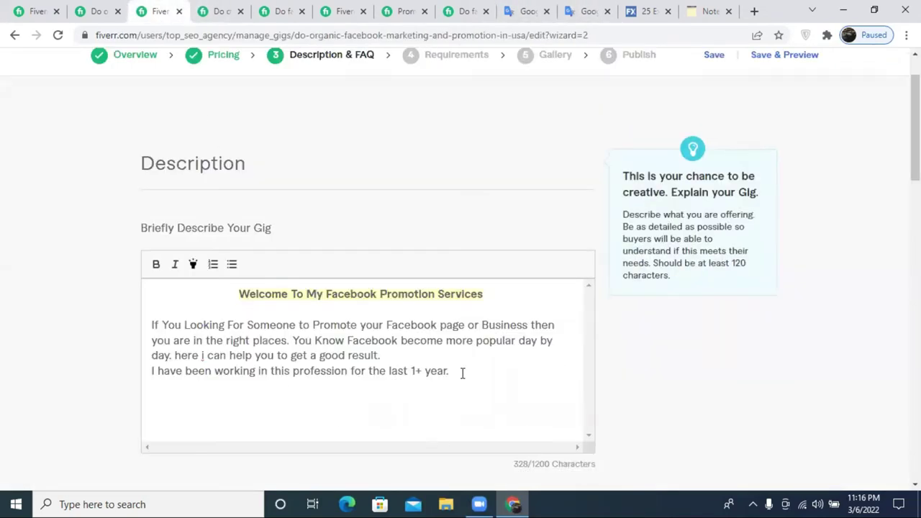
key("ctrl+v")
type(".")
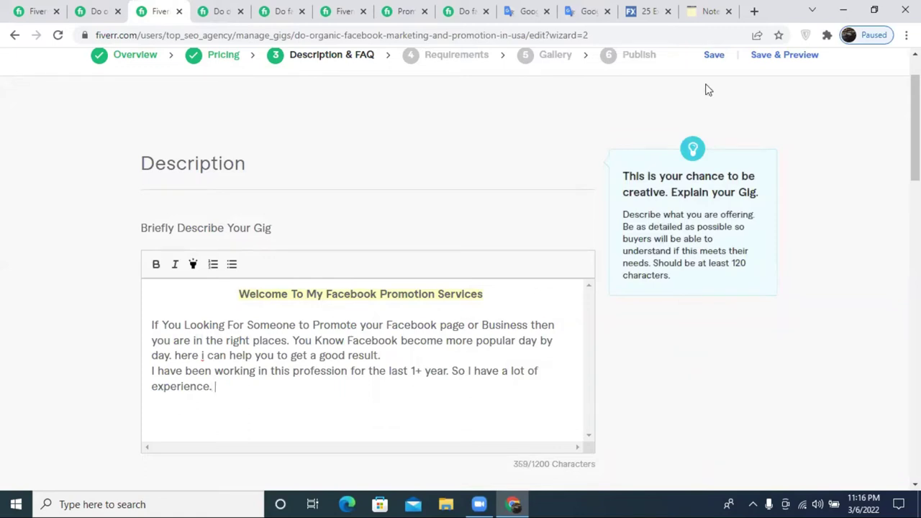
- Translate the dictated Bengali sentence "আমি সব ধরনের জিনিস জানি" in Google Translate and append "I know all kinds of things" to the Fiverr gig description
left_click(588, 10)
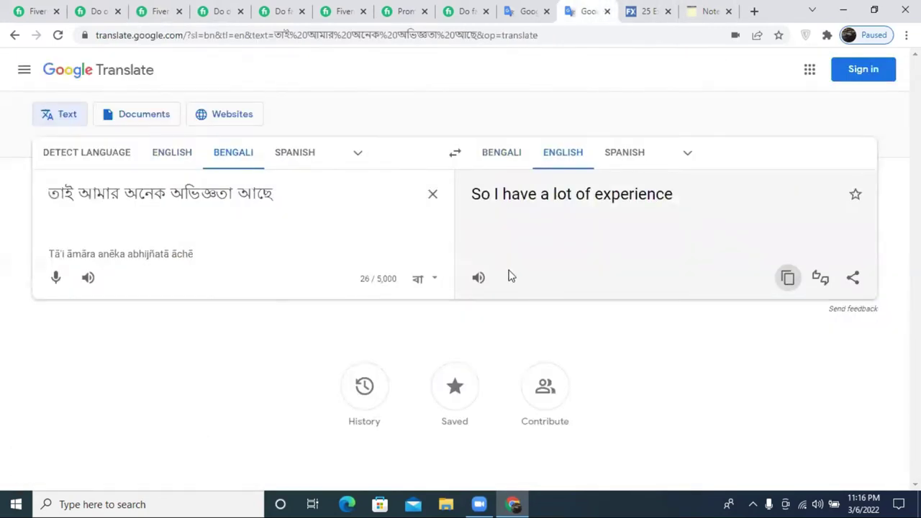
left_click(432, 194)
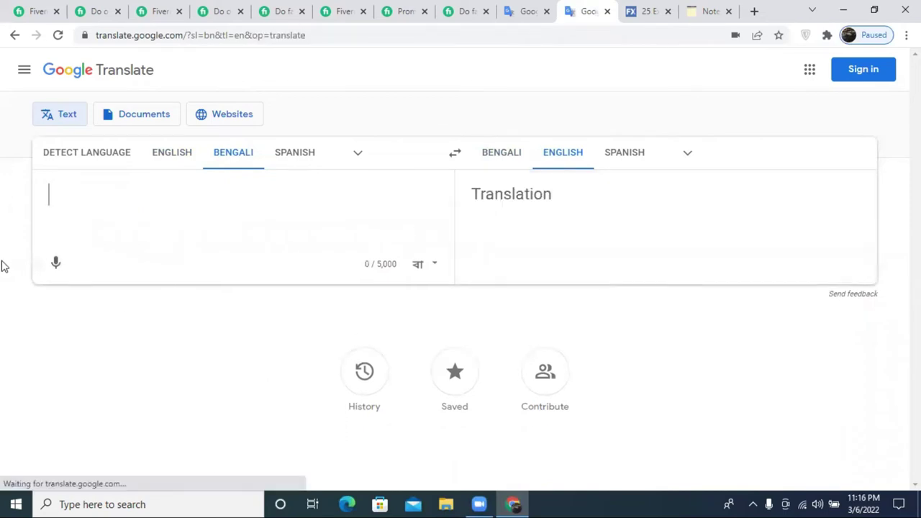
left_click(58, 259)
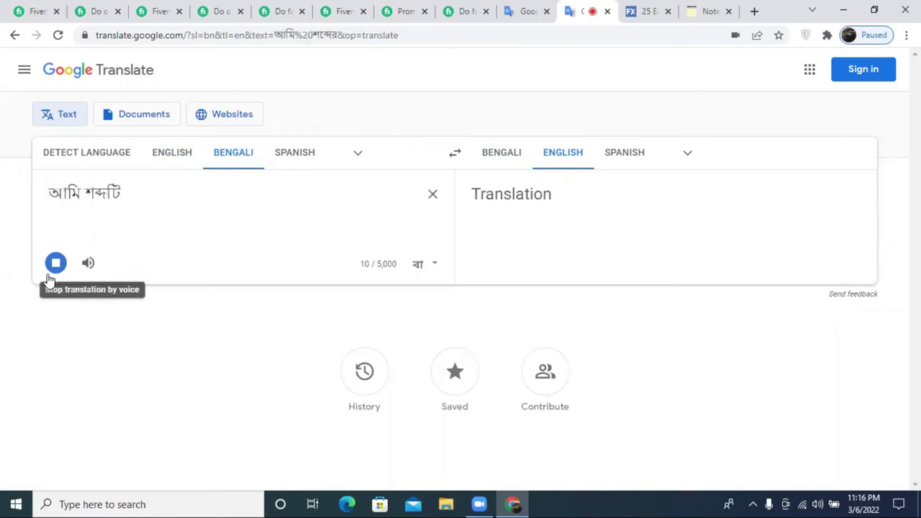
left_click(51, 272)
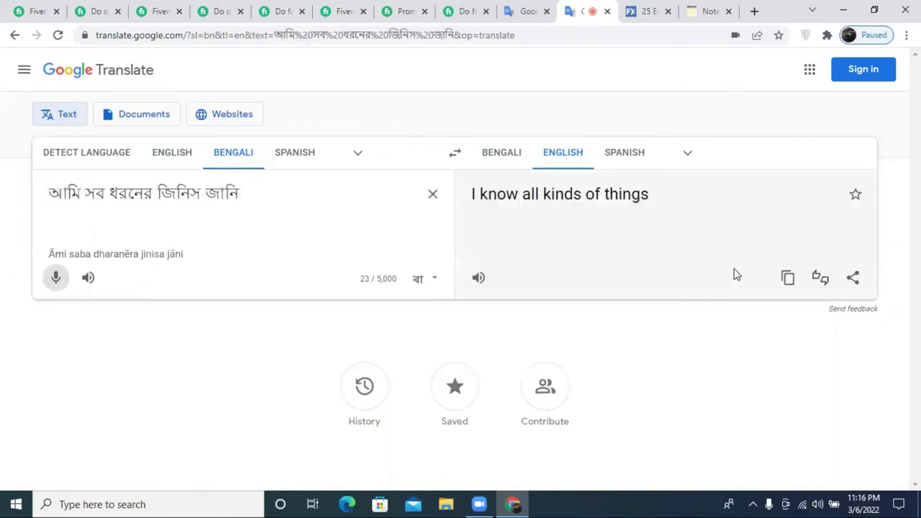
left_click(786, 280)
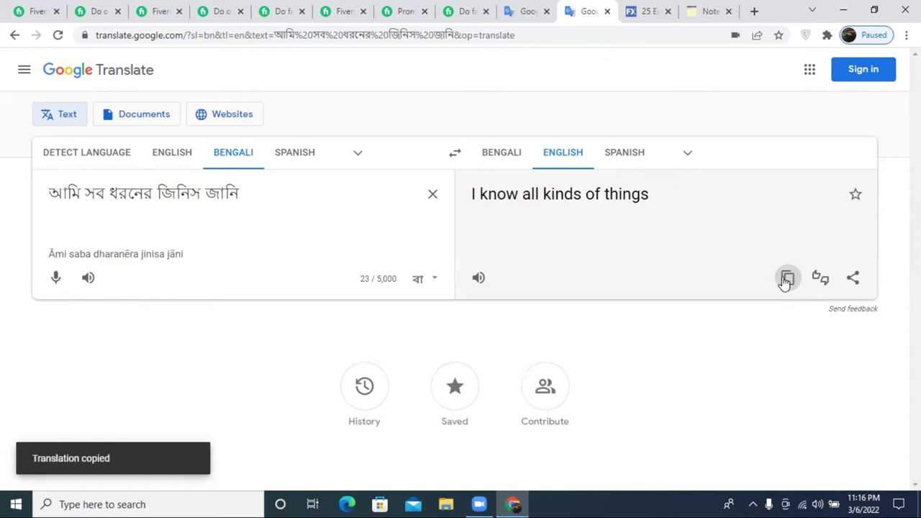
left_click(155, 10)
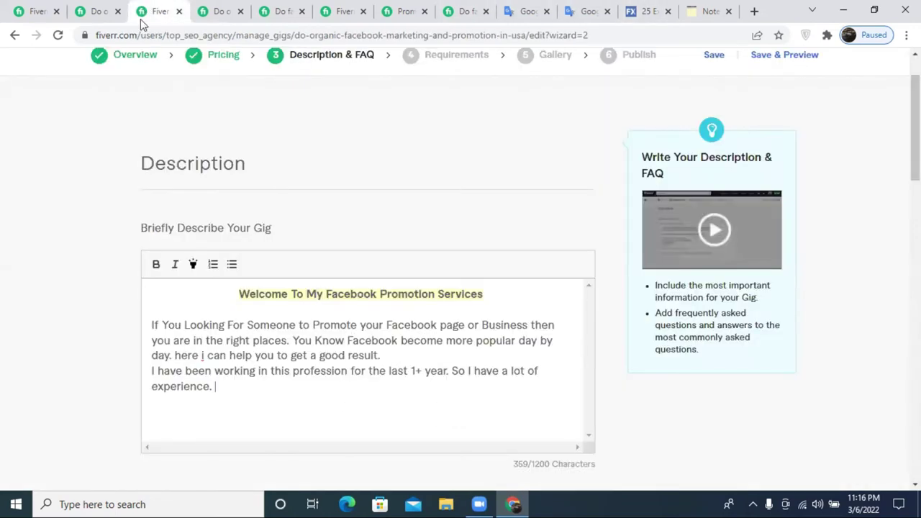
key("ctrl+v")
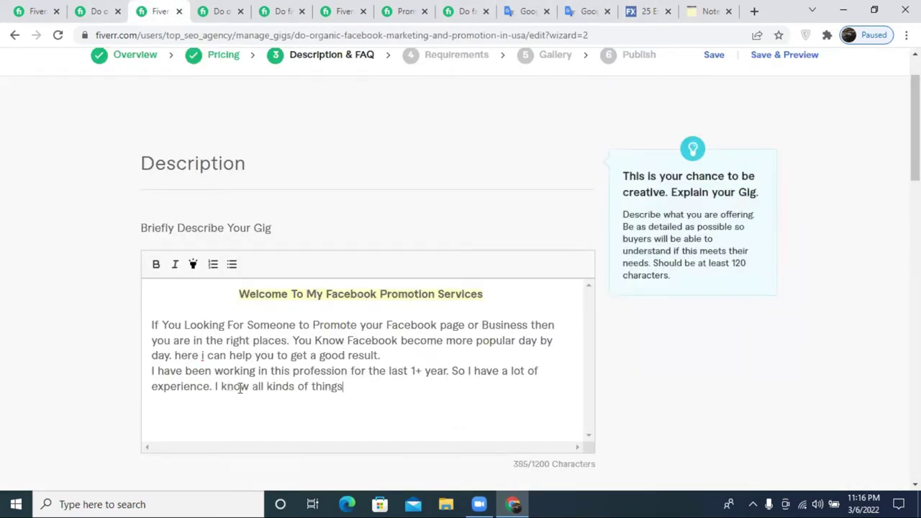
- In Google Translate, dictate "ফেসবুকে আমরা আশা করি আরো ভালো ফলাফল পাব" in Bengali and replace the source with its English translation
left_click(589, 11)
left_click(432, 194)
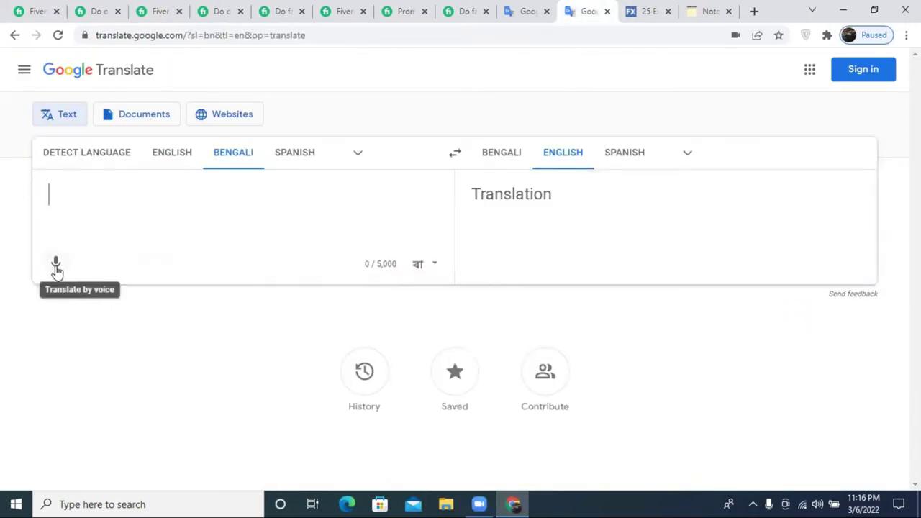
left_click(56, 266)
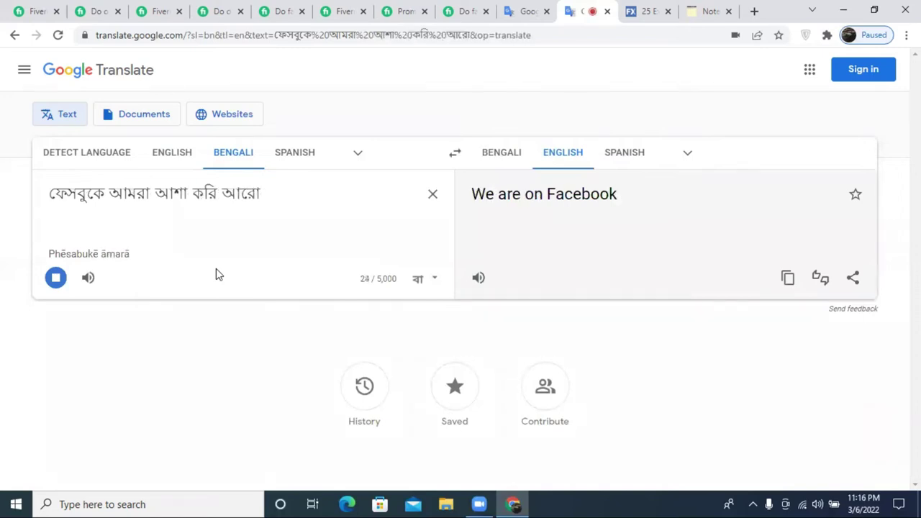
left_click(52, 282)
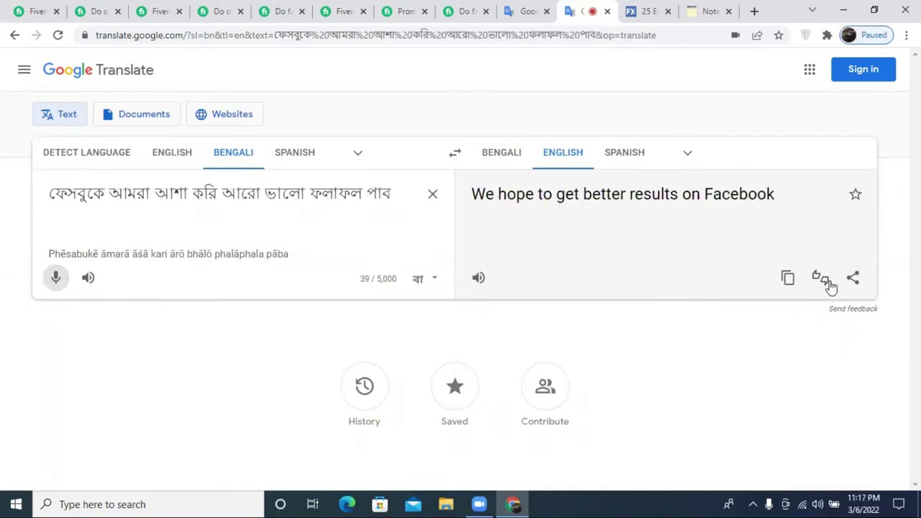
left_click(788, 280)
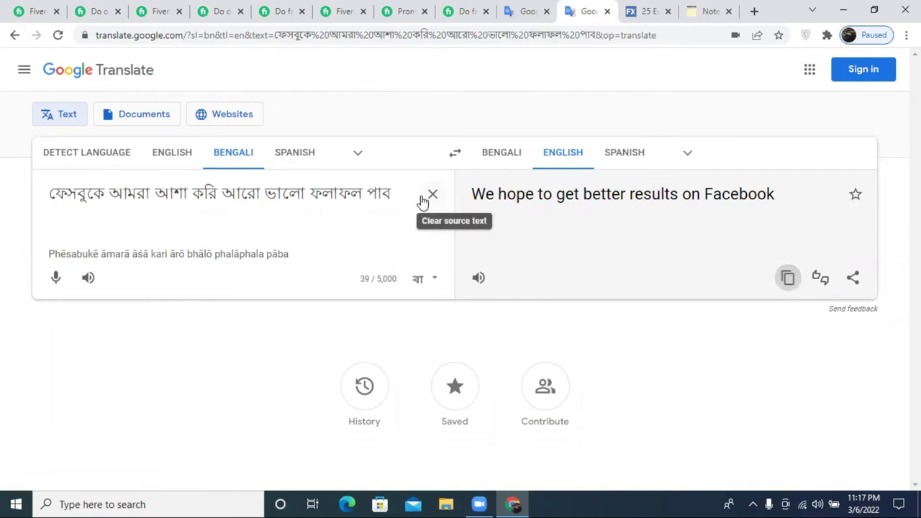
left_click(431, 196)
key("ctrl+v")
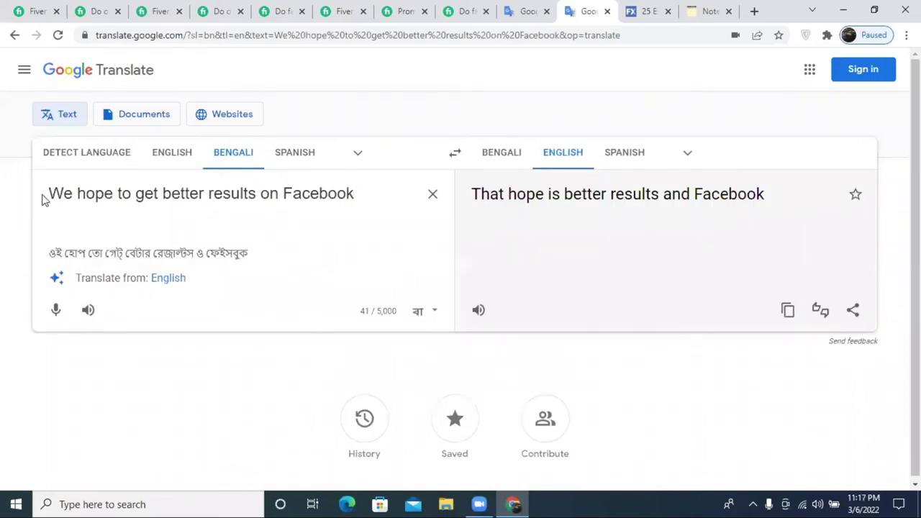
- Move "Facebook" to the start of the source sentence in Google Translate and delete the trailing "on"
double_click(323, 192)
right_click(325, 193)
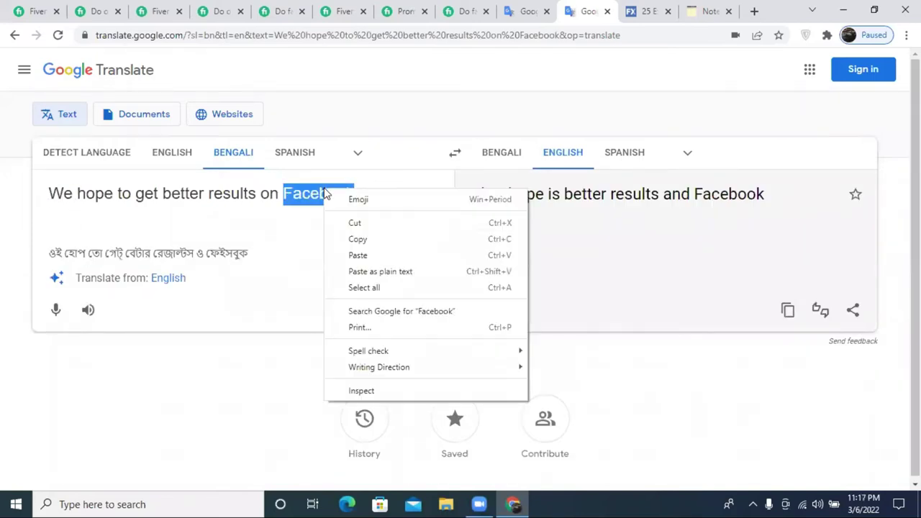
left_click(387, 223)
left_click(49, 193)
key("ctrl+v")
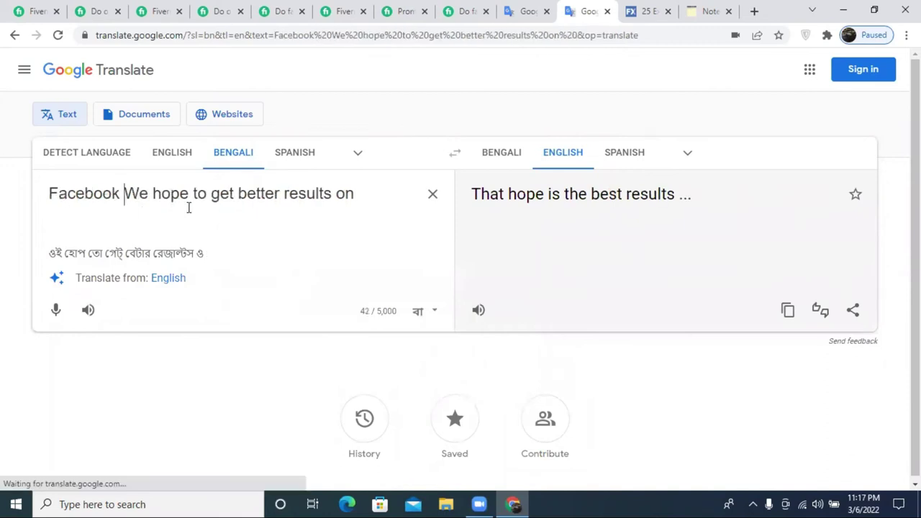
left_click_drag(353, 194, 335, 195)
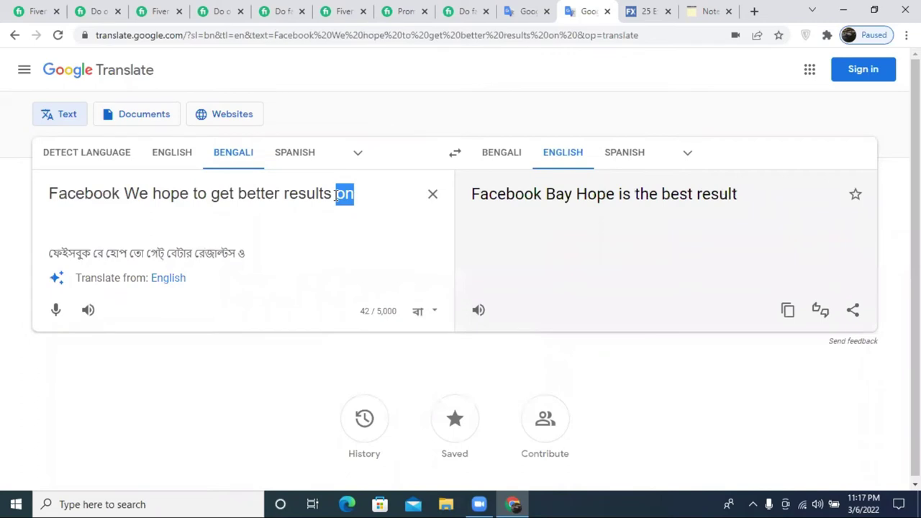
key("BackSpace")
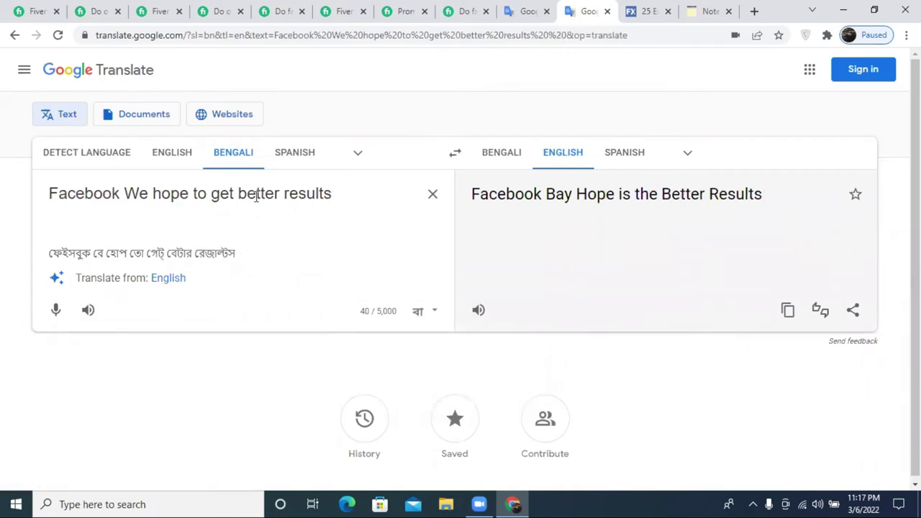
key("ctrl+a")
left_click_drag(463, 11, 493, 10)
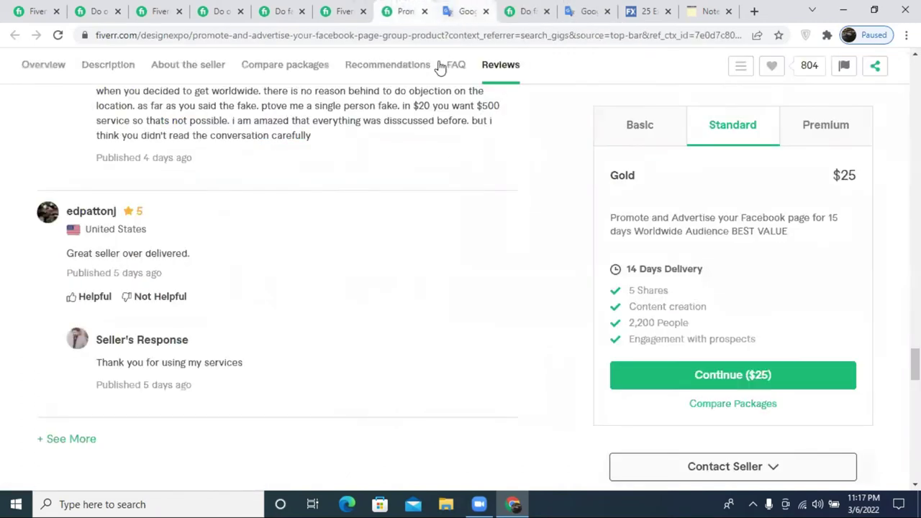
left_click(98, 6)
left_click(155, 9)
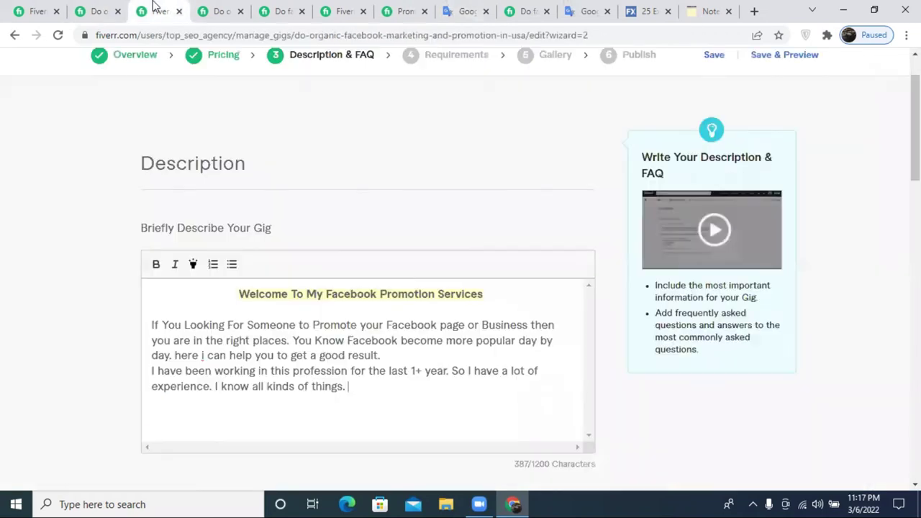
key("ctrl+v")
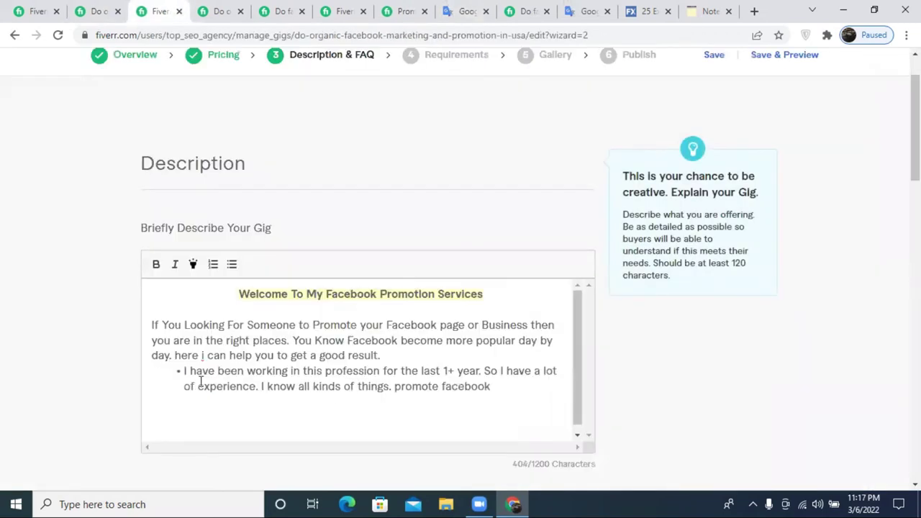
key("ctrl+z")
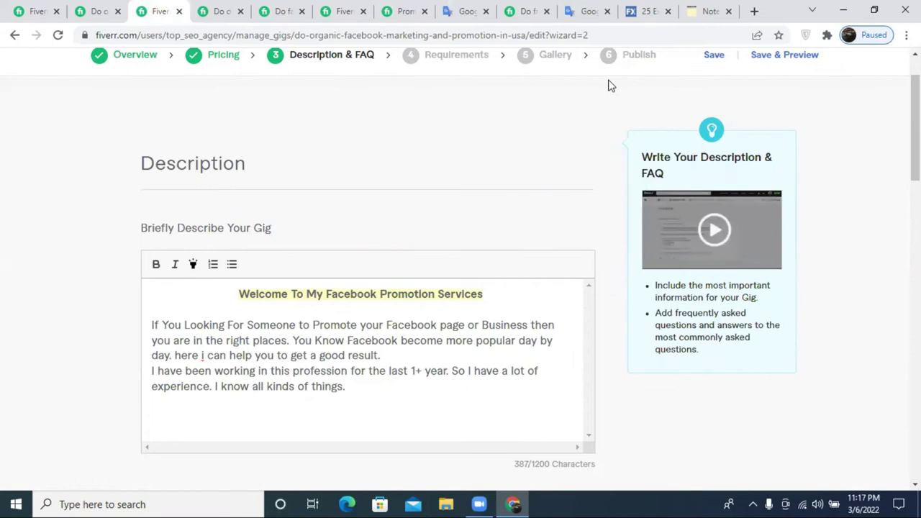
left_click(584, 10)
double_click(146, 194)
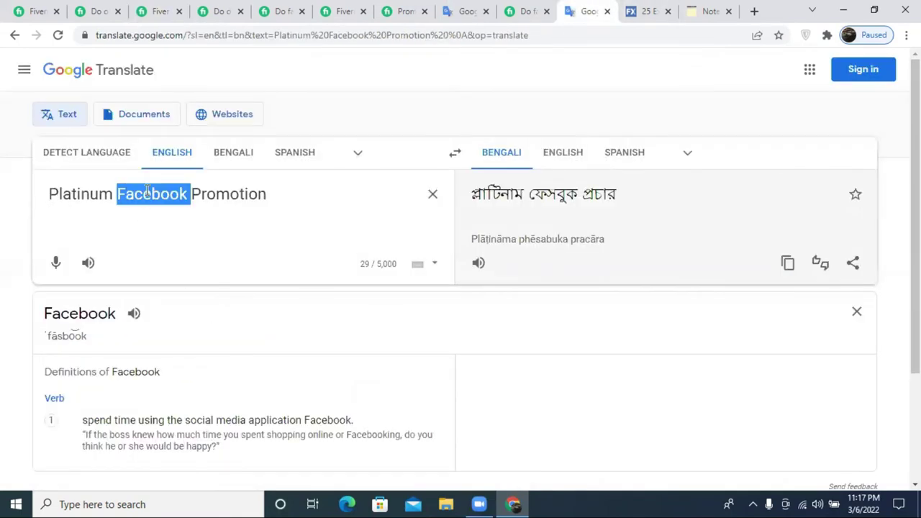
- Cut the reworded sentence from Google Translate and append "Facebook We hope to get better results." to the Fiverr gig description
left_click(468, 9)
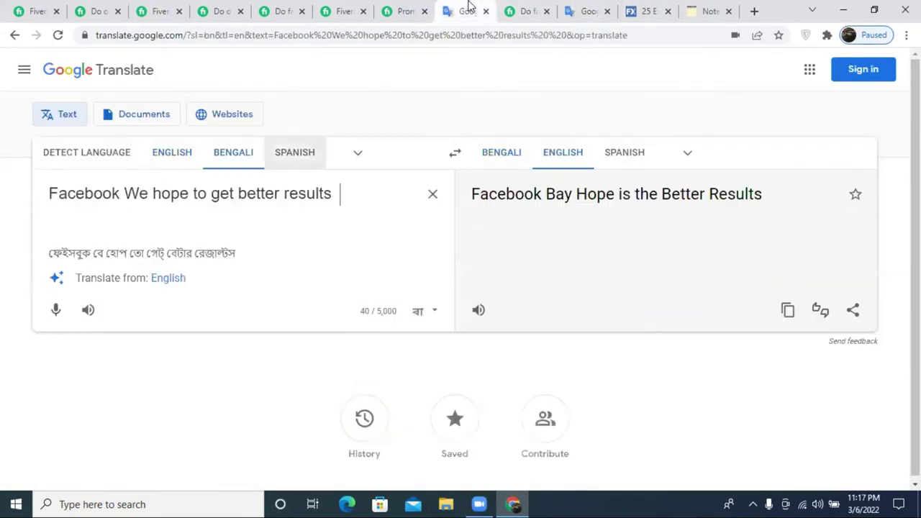
triple_click(237, 207)
key("ctrl+c")
right_click(236, 208)
left_click(301, 243)
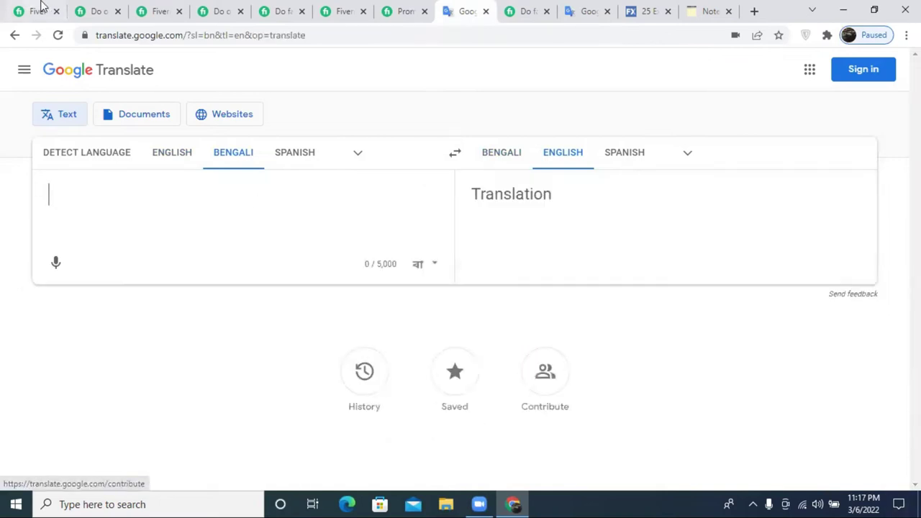
left_click(154, 10)
key("ctrl+v")
key("BackSpace")
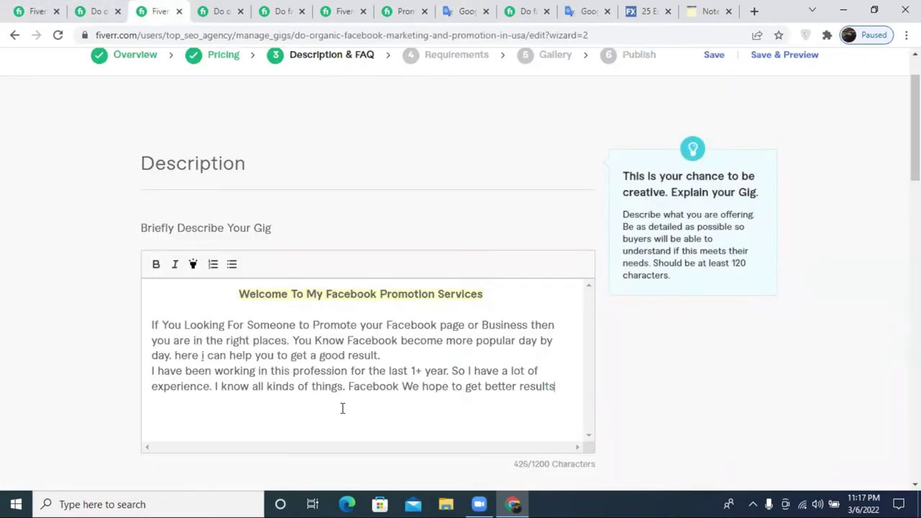
type(".")
- Reword the last sentence of the gig description to "Facebook We hopefully get a better results."
left_click(451, 387)
type("fully")
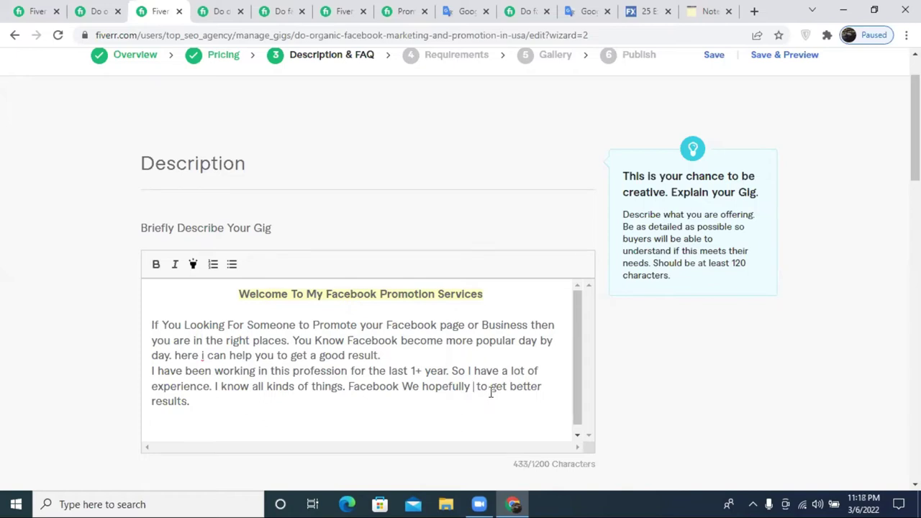
left_click_drag(488, 388, 475, 387)
key("BackSpace")
left_click(497, 386)
type("a")
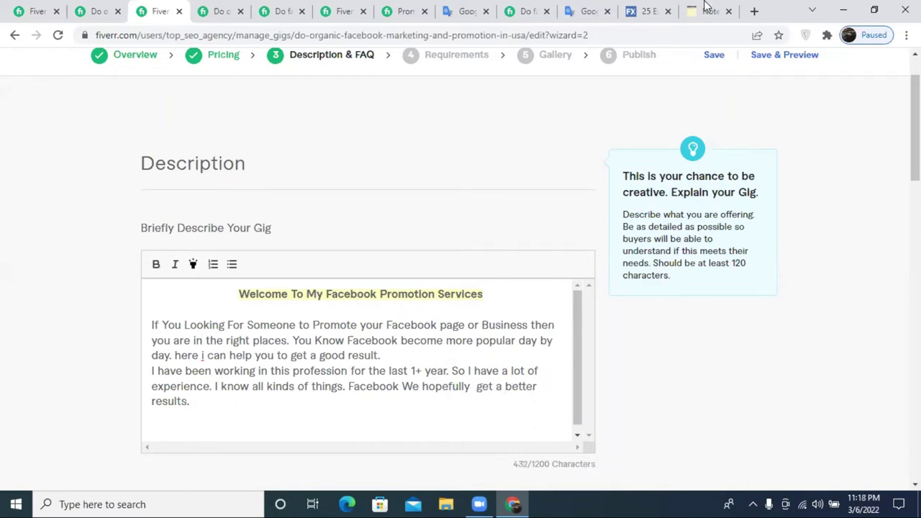
- In Google Translate, dictate "আপনি আমার গিফট বিবরণ নিচে দেখতে পাবেন যা আপনাকে এই দিক সম্পর্কে আরো ভালো ধারণা দিবে" in Bengali and copy the English translation
left_click(597, 8)
left_click(433, 195)
left_click(233, 152)
left_click(56, 263)
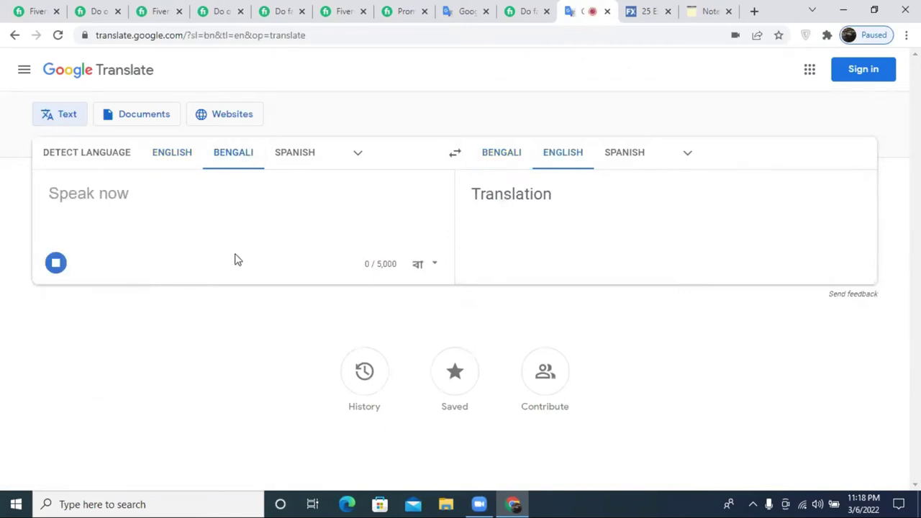
left_click(55, 265)
left_click(55, 265)
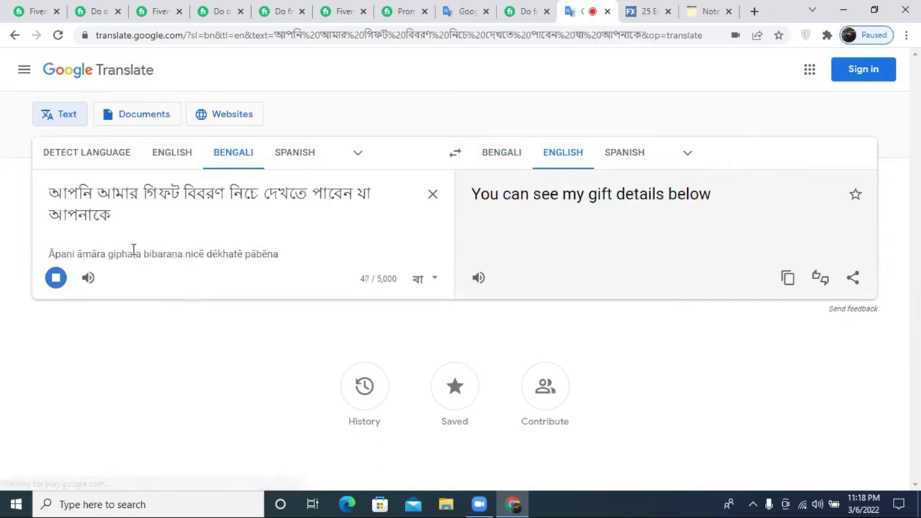
left_click(54, 277)
left_click(787, 292)
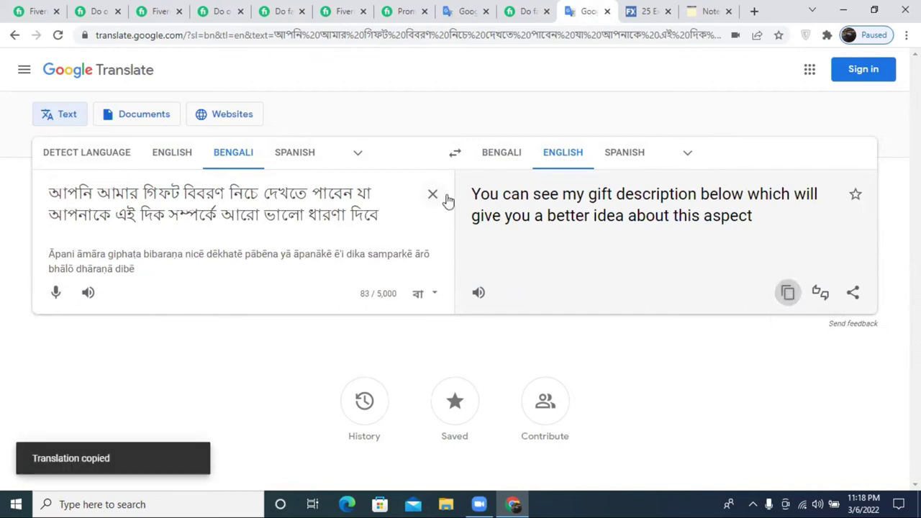
- Replace the Bengali source text with the copied English translation and change "gift" to "Gig"
left_click(433, 194)
key("ctrl+v")
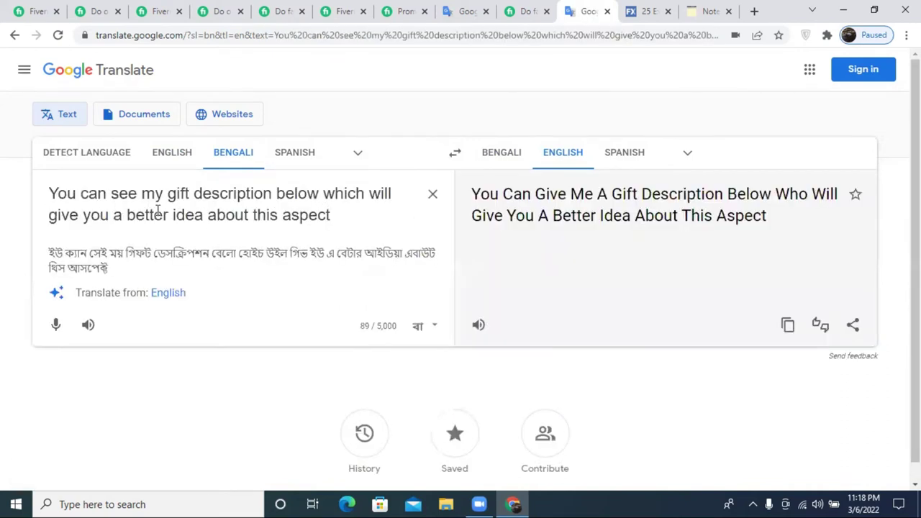
double_click(180, 195)
type("Gig")
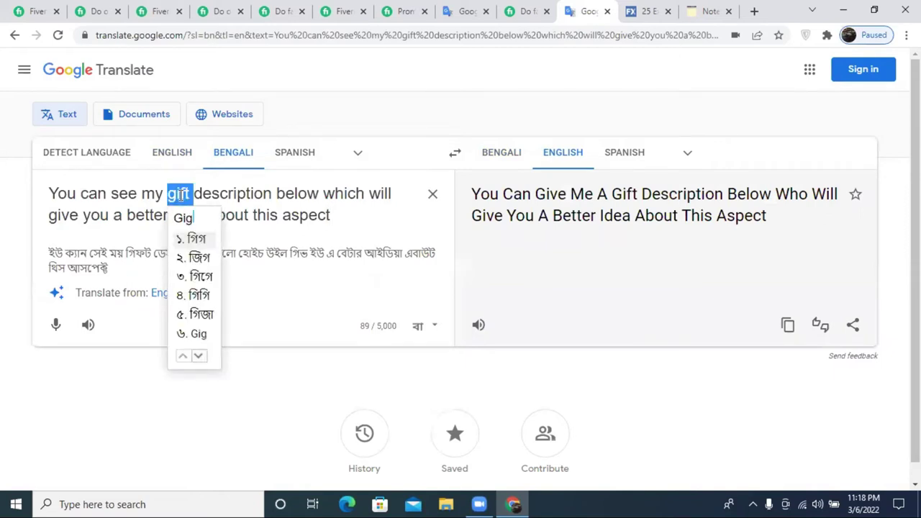
type("6")
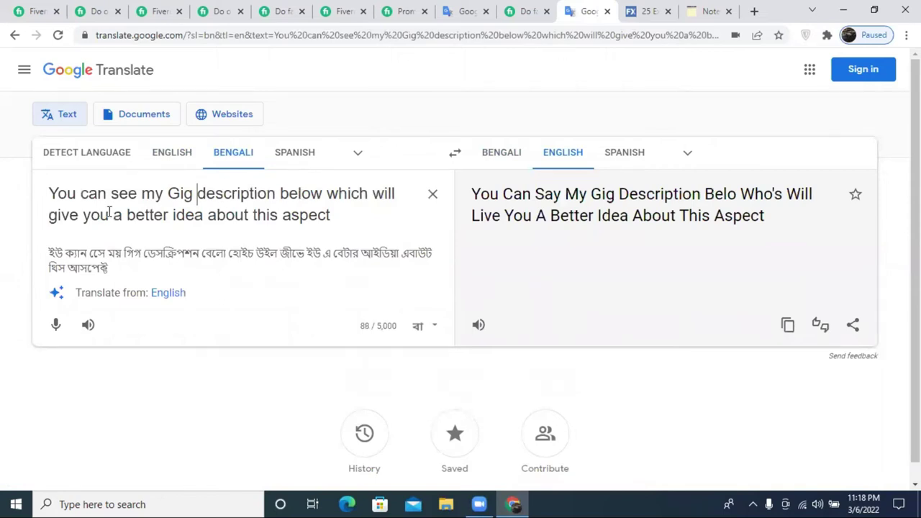
- Delete "below" from the sentence in Google Translate and replace "aspect" with "services"
left_click(302, 193)
double_click(302, 192)
key("BackSpace")
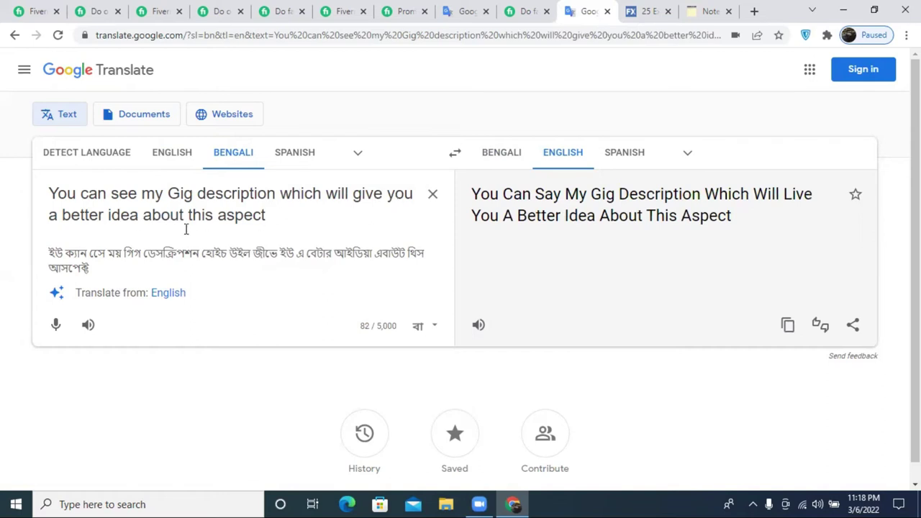
double_click(242, 215)
type("ser")
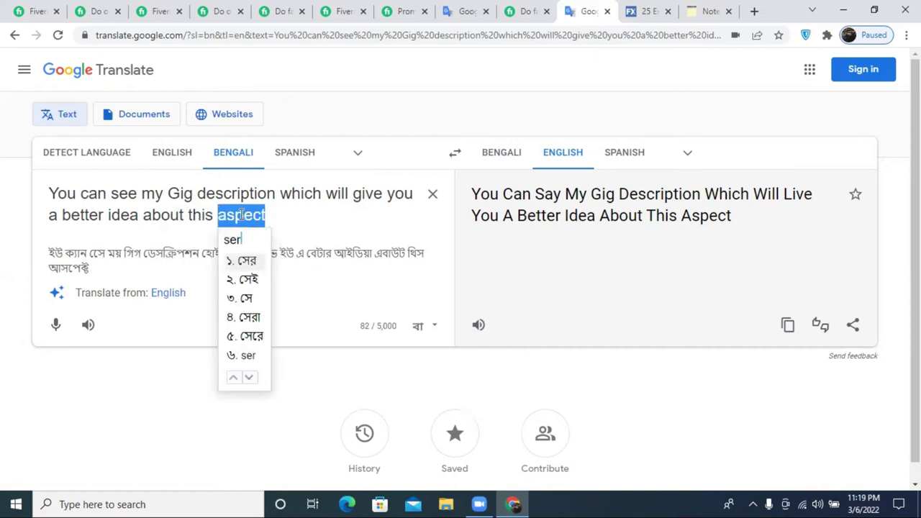
type("vices")
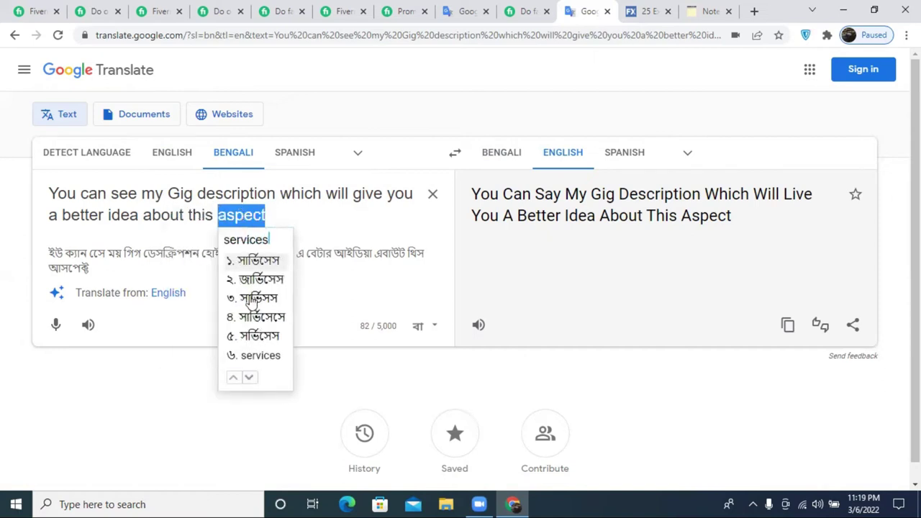
left_click(270, 355)
- Append the edited Gig description sentence to the Fiverr gig description and insert a blank line before "I have been working in this profession"
key("ctrl+a")
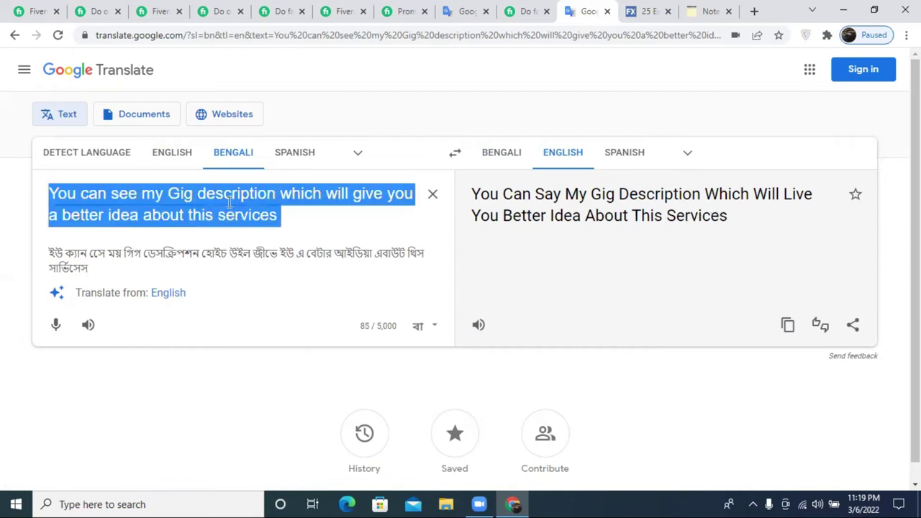
left_click(462, 10)
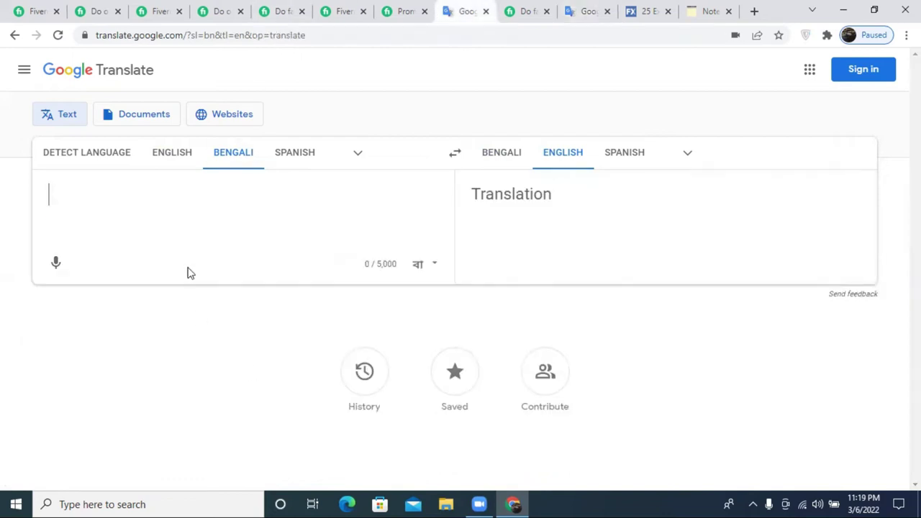
left_click(160, 10)
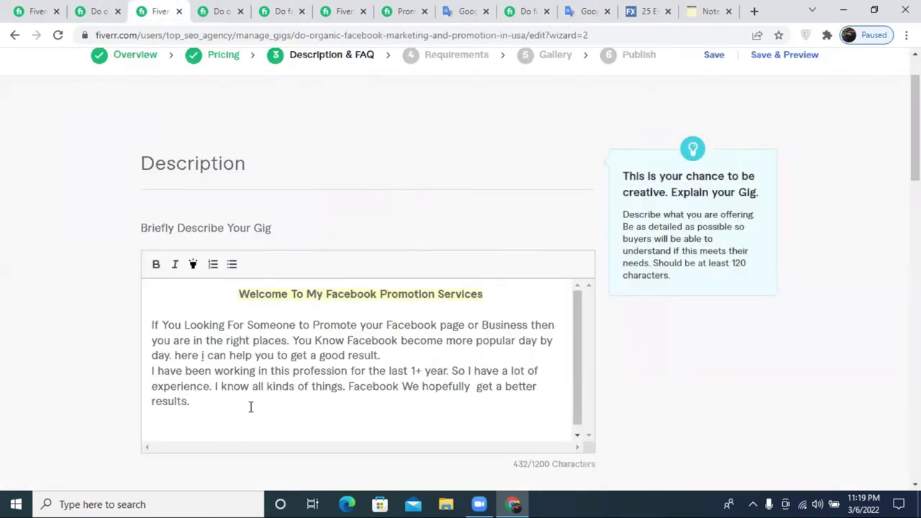
key("ctrl+v")
left_click(403, 355)
key("Return")
- Copy the description's two body paragraphs into Google Translate, remove two surplus blank lines, and translate them into Bengali with the source language detected
left_click_drag(240, 432, 94, 329)
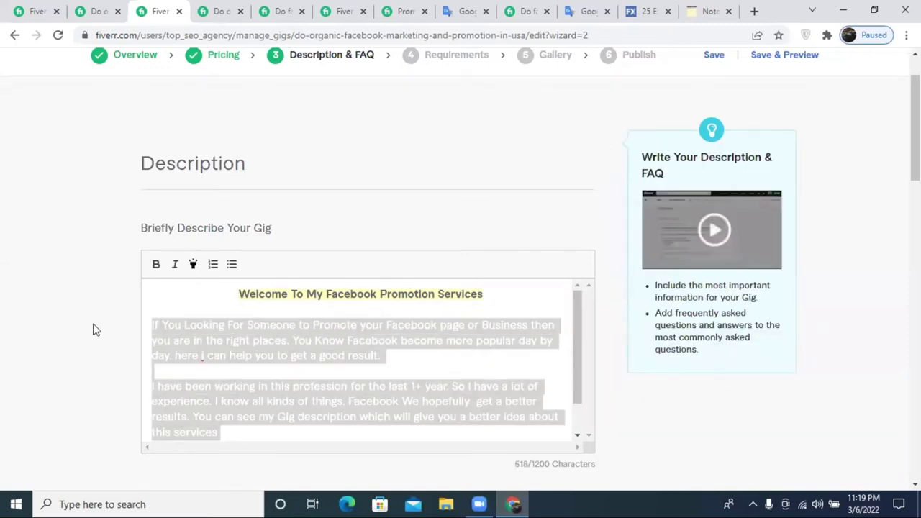
left_click(589, 11)
left_click(424, 196)
key("ctrl+v")
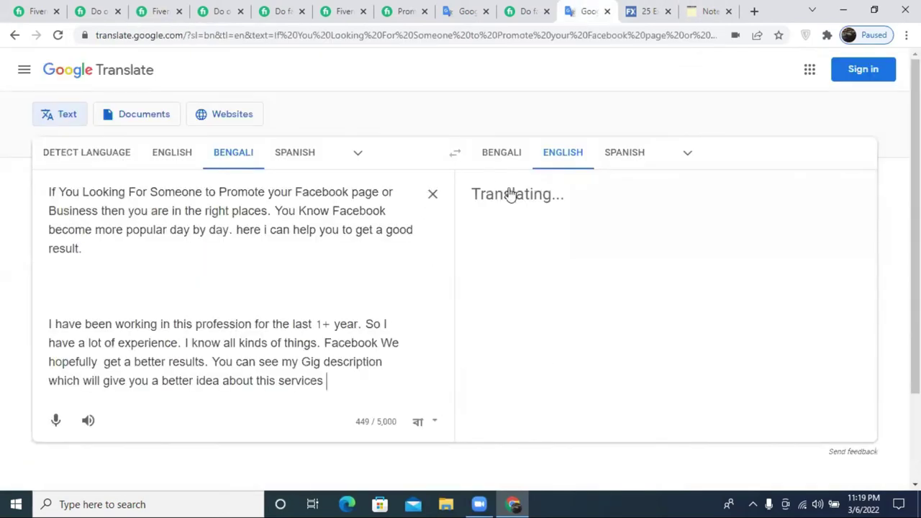
left_click(85, 291)
left_click(74, 305)
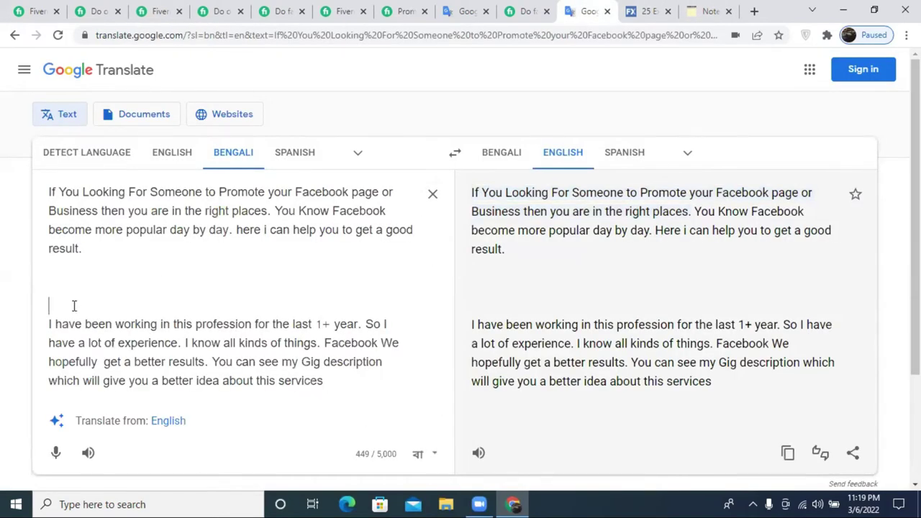
key("BackSpace")
key("BackSpace")
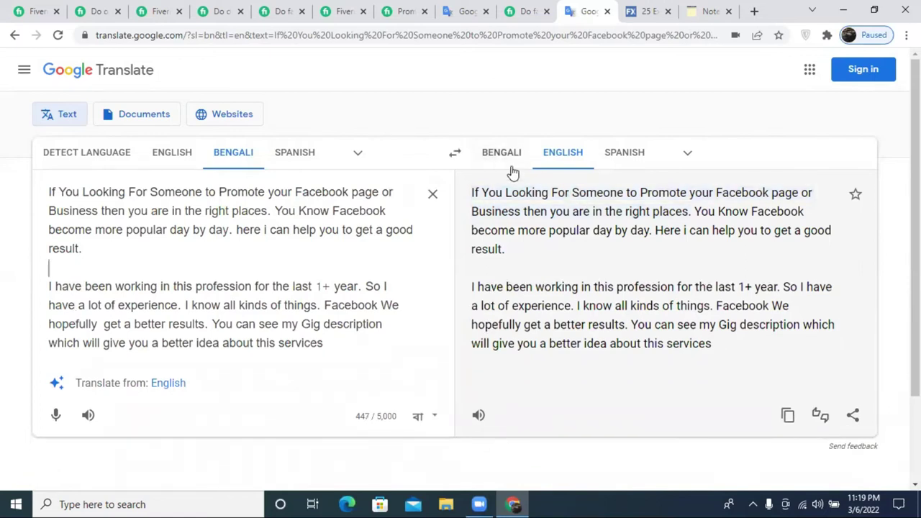
left_click(490, 159)
left_click(118, 153)
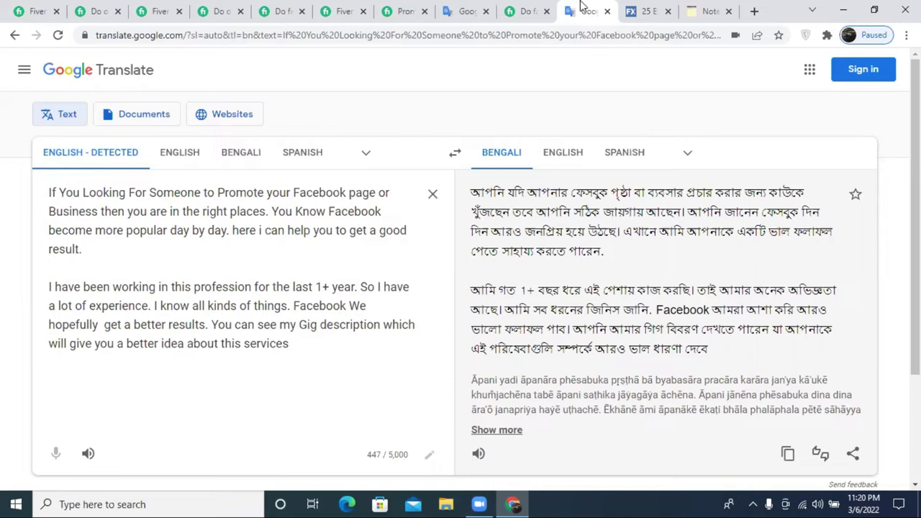
- Return to the Fiverr gig description and start a new paragraph after a blank line below "this services"
left_click(158, 11)
scroll(329, 374, "down", 1)
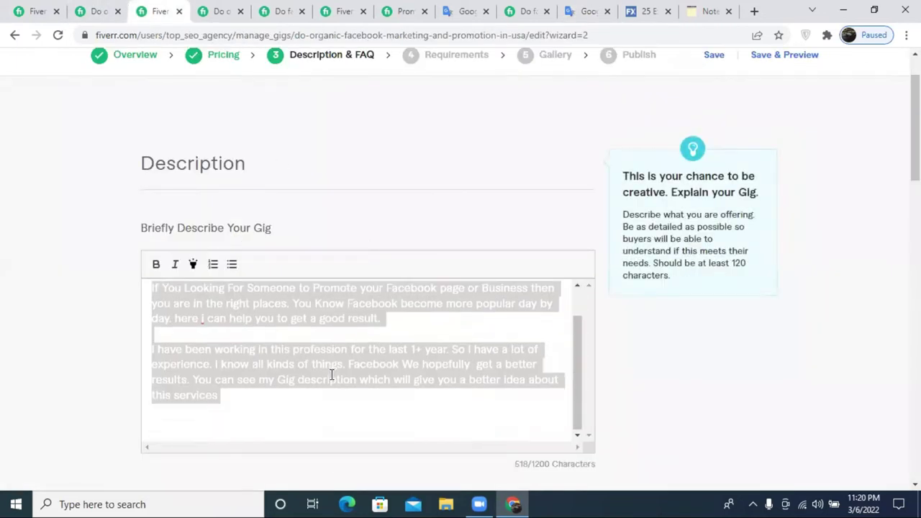
left_click(277, 394)
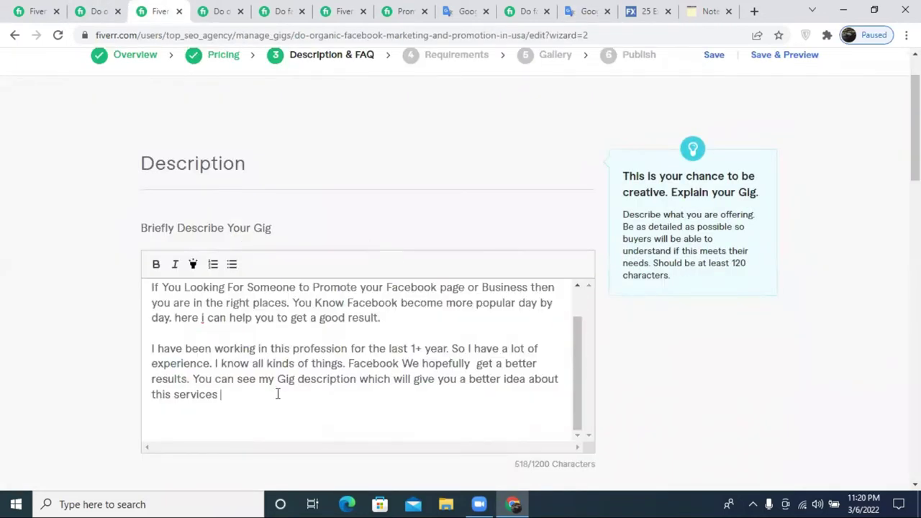
scroll(278, 394, "up", 1)
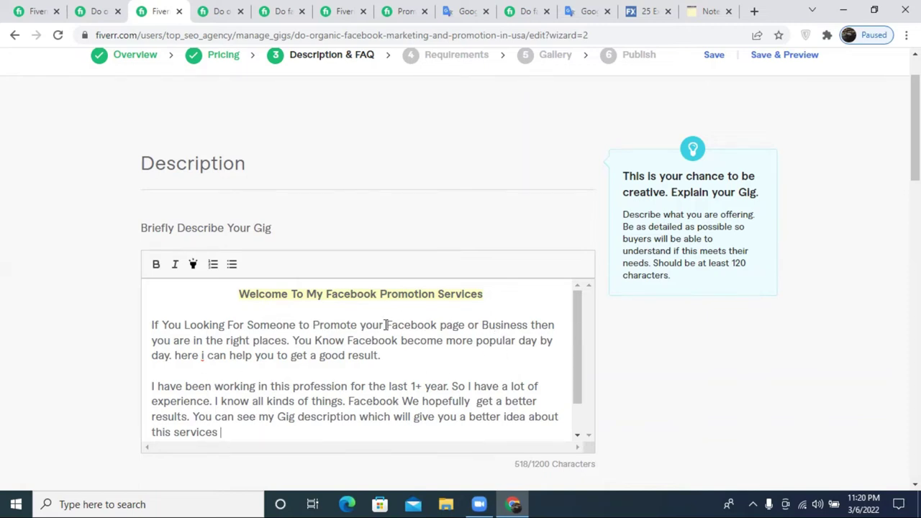
scroll(345, 349, "down", 1)
scroll(345, 349, "down", 1)
key("Return")
key("Return")
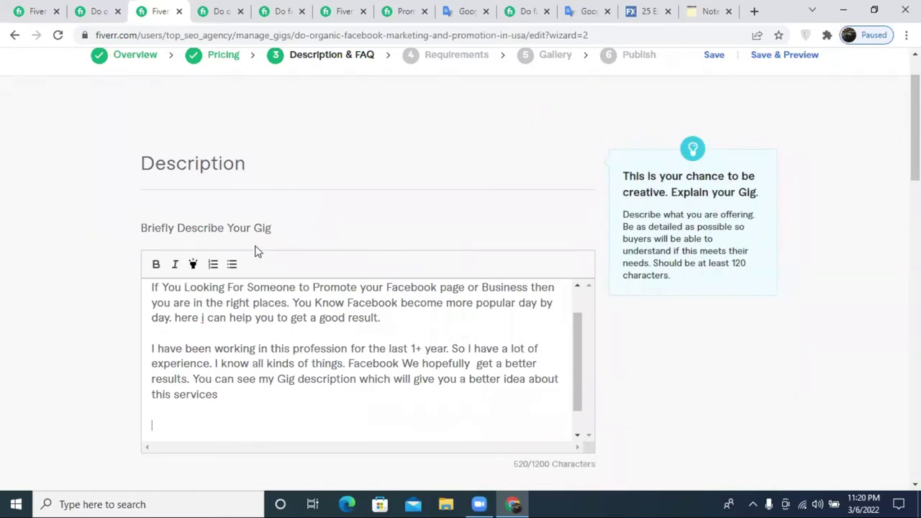
- Add the heading "My Services Description:" directly below the "this services" line and make it bold
left_click(161, 416)
type("My Services ")
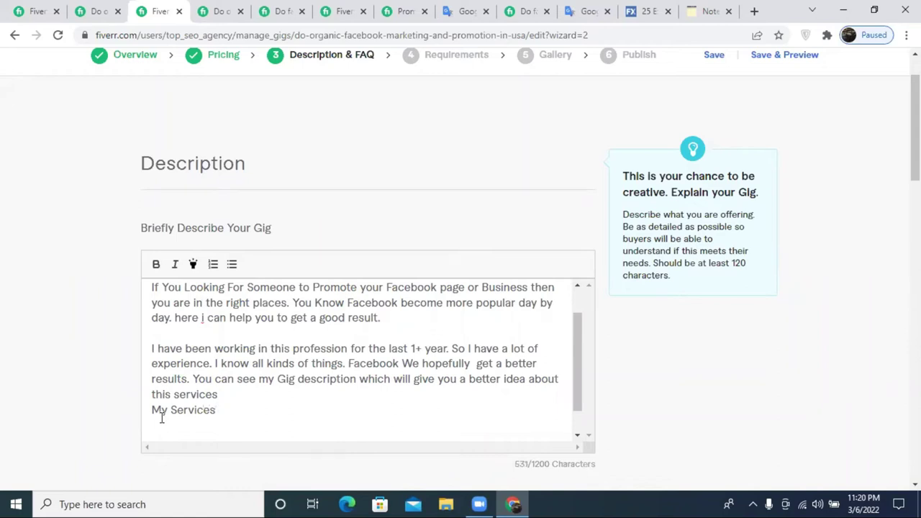
type("Description")
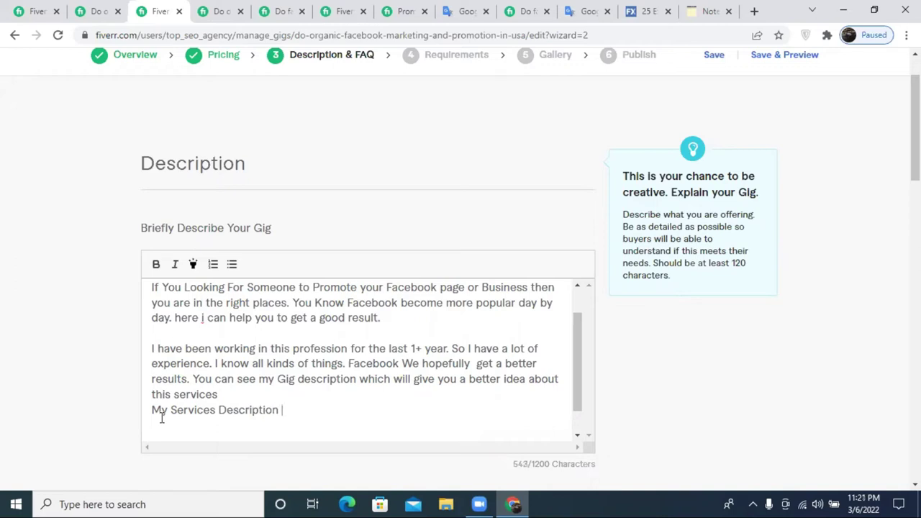
key("BackSpace")
triple_click(195, 411)
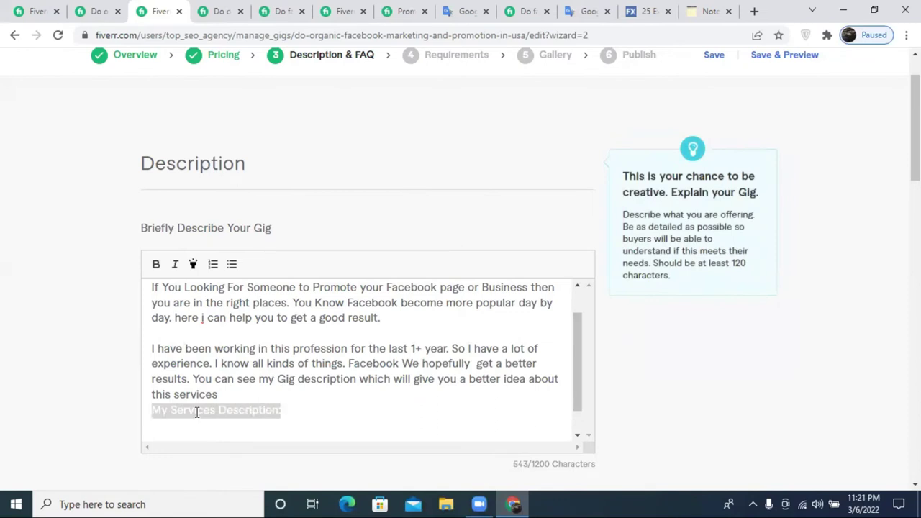
left_click(156, 264)
left_click(306, 411)
key("Return")
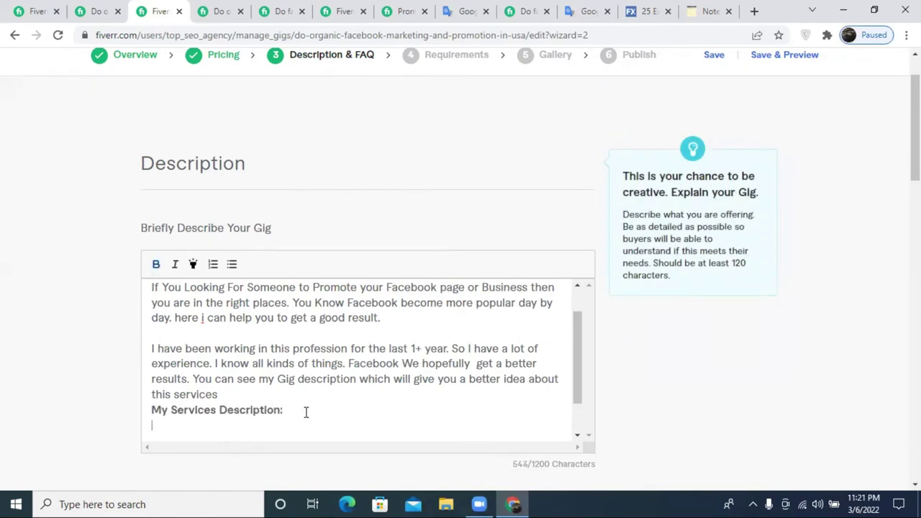
- Highlight the "My Services Description:" heading and add a new line both above and below it
triple_click(274, 411)
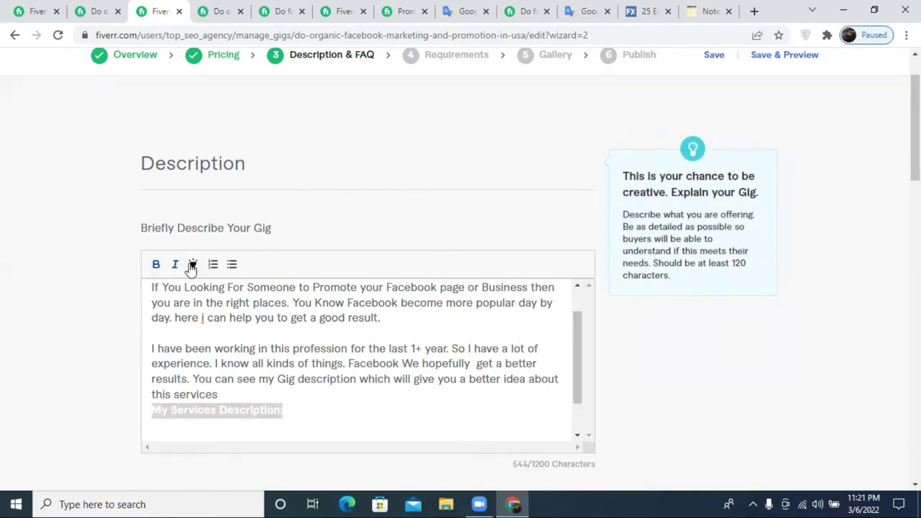
left_click(247, 395)
key("Return")
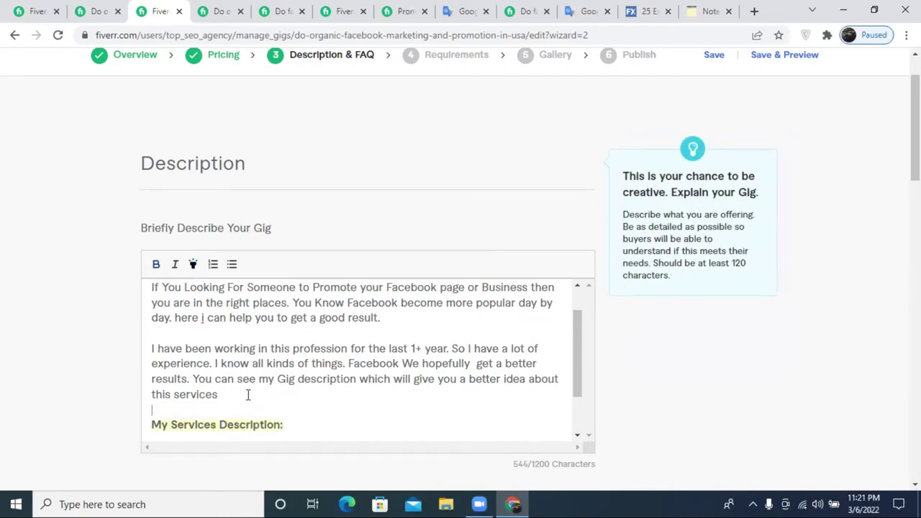
scroll(287, 382, "down", 1)
scroll(249, 366, "up", 3)
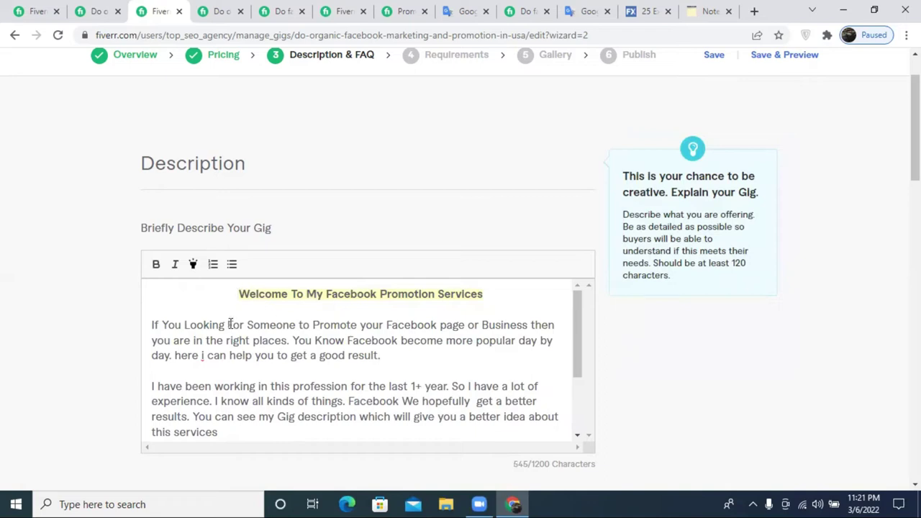
scroll(254, 322, "down", 1)
scroll(259, 372, "up", 1)
scroll(349, 374, "down", 2)
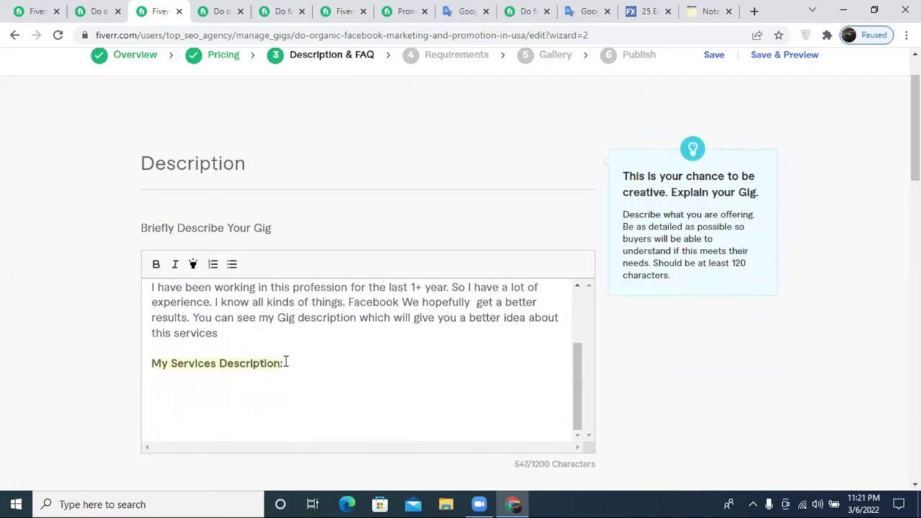
key("Return")
- Copy the bullet "Post and share to millions of active users with hashtags user." from the worldwide Facebook promotion gig over the online notepad's text
left_click(215, 10)
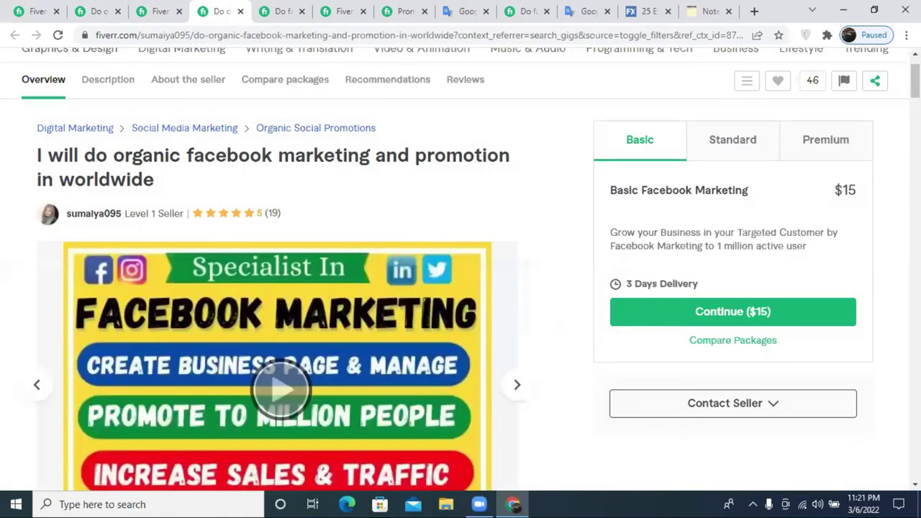
scroll(385, 272, "down", 10)
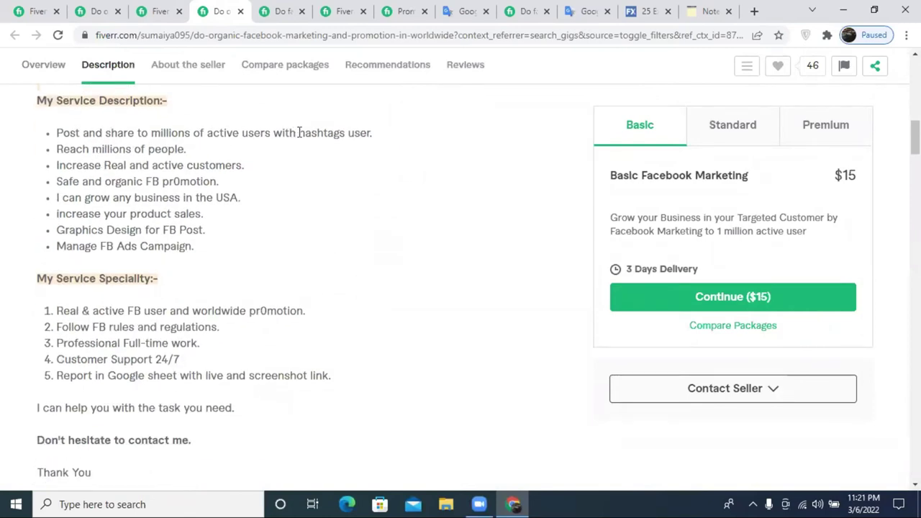
double_click(243, 132)
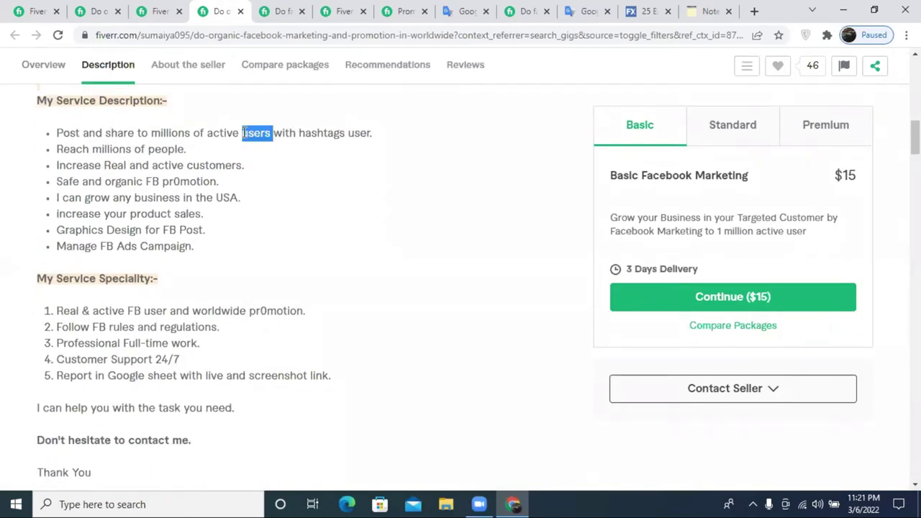
triple_click(243, 133)
right_click(243, 133)
left_click(311, 143)
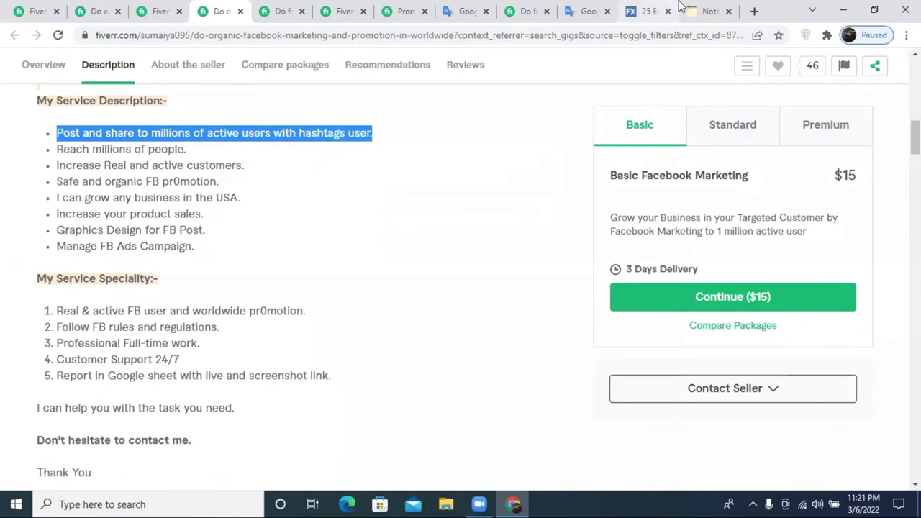
left_click(680, 7)
left_click(709, 10)
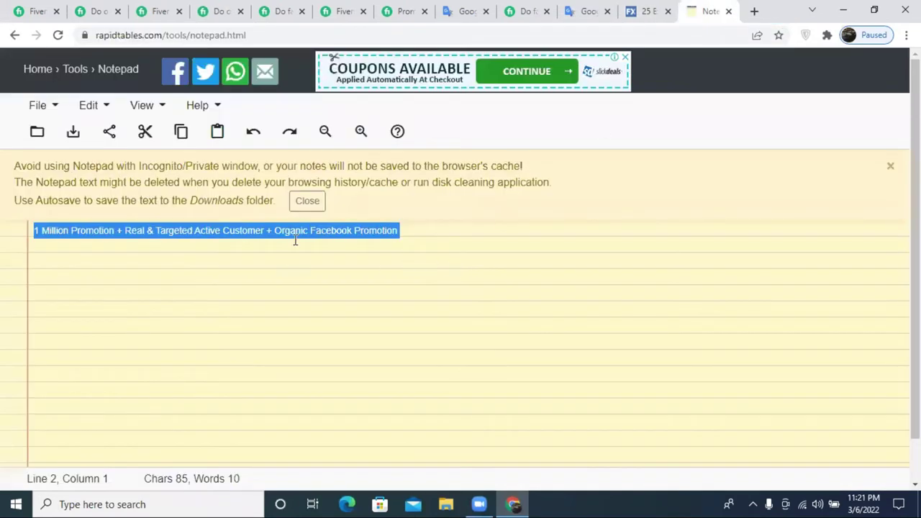
key("ctrl+v")
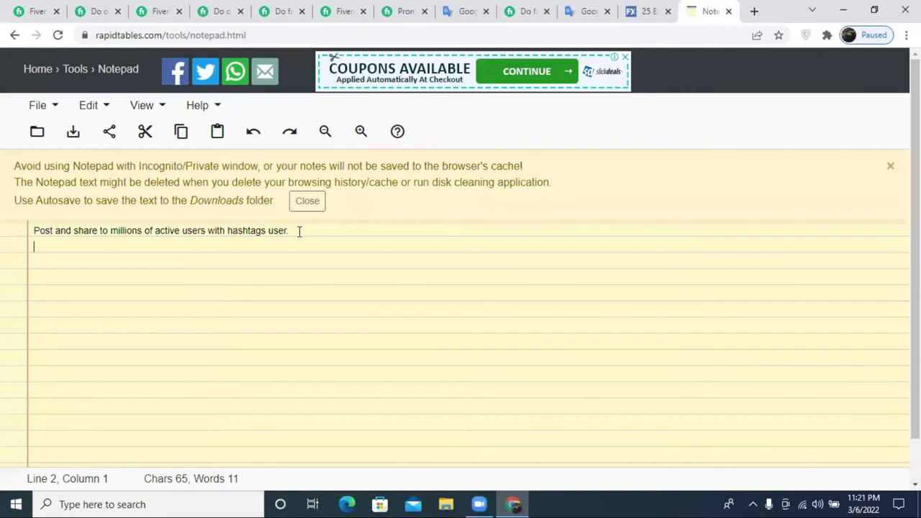
- Delete "with hashtags user." from the line in the notepad
left_click_drag(208, 230, 333, 228)
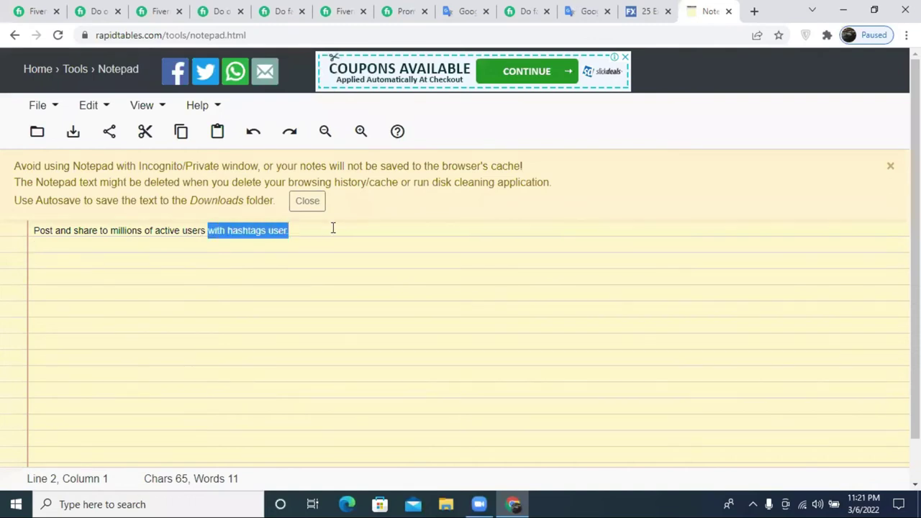
key("BackSpace")
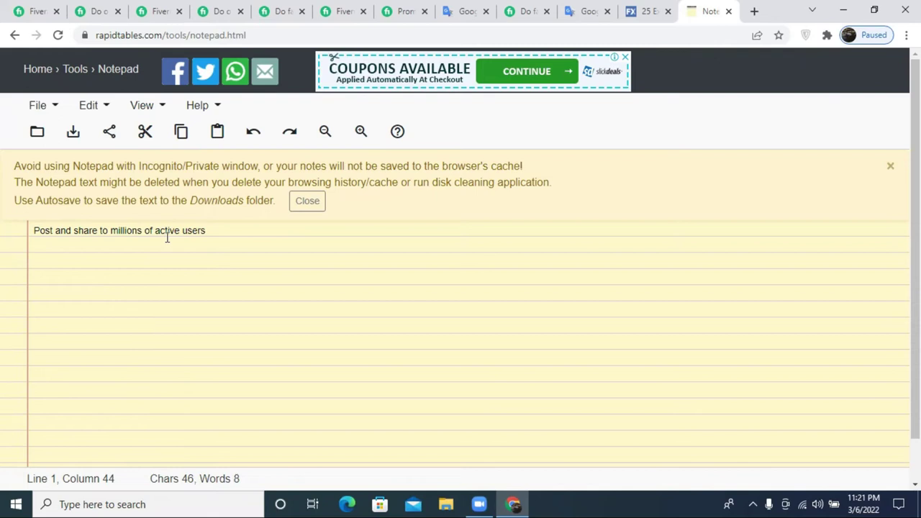
double_click(193, 231)
- Examine the service description and "Why should hire me?" lists in the competing gig on promoting a business in the USA
left_click(180, 9)
left_click(212, 7)
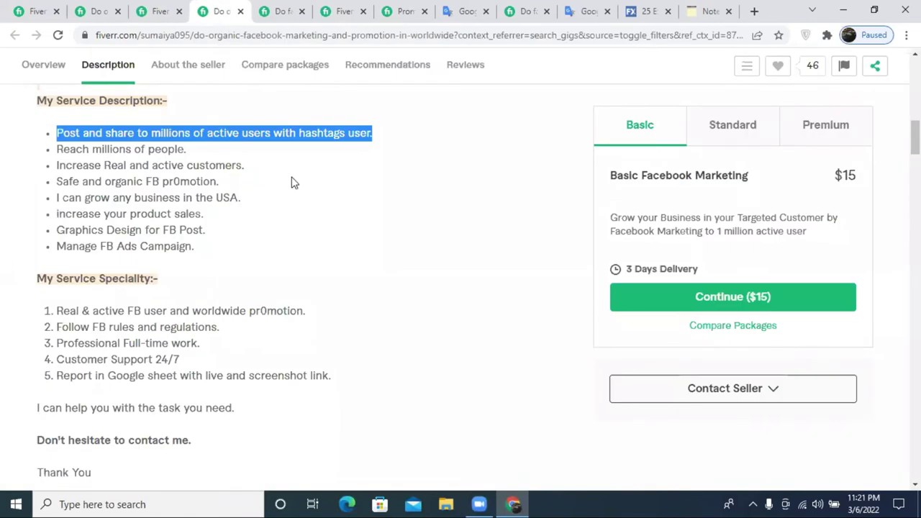
left_click(297, 7)
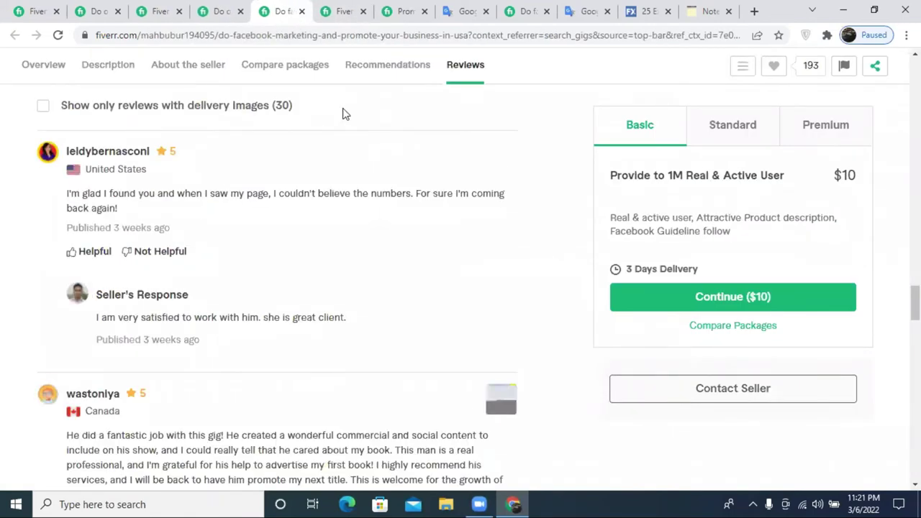
scroll(338, 180, "up", 20)
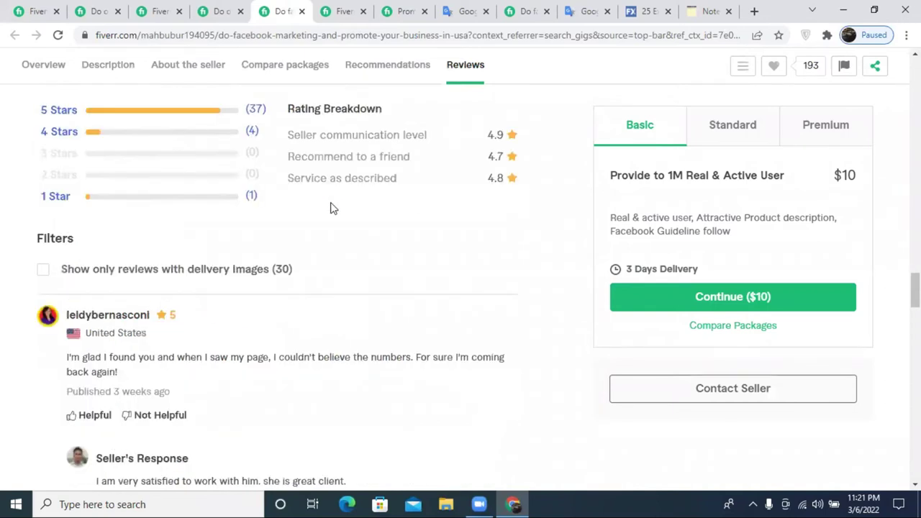
scroll(333, 215, "up", 9)
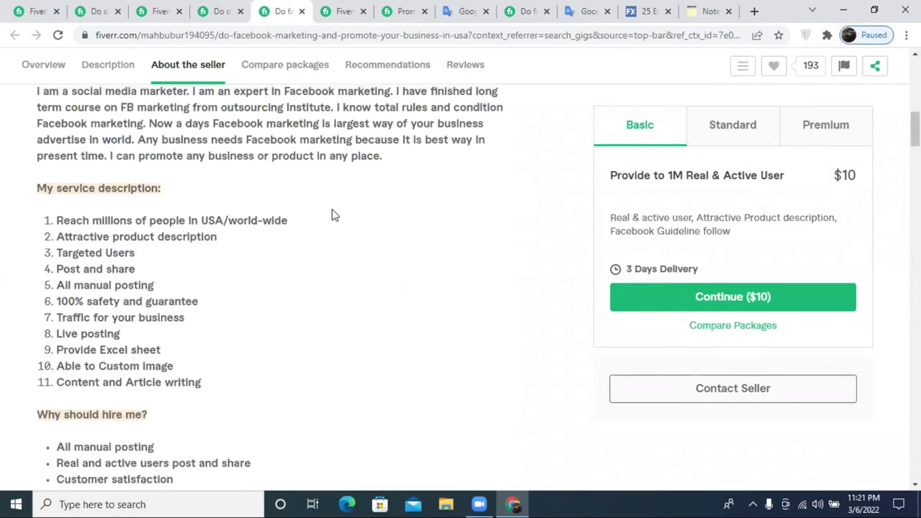
scroll(329, 226, "down", 5)
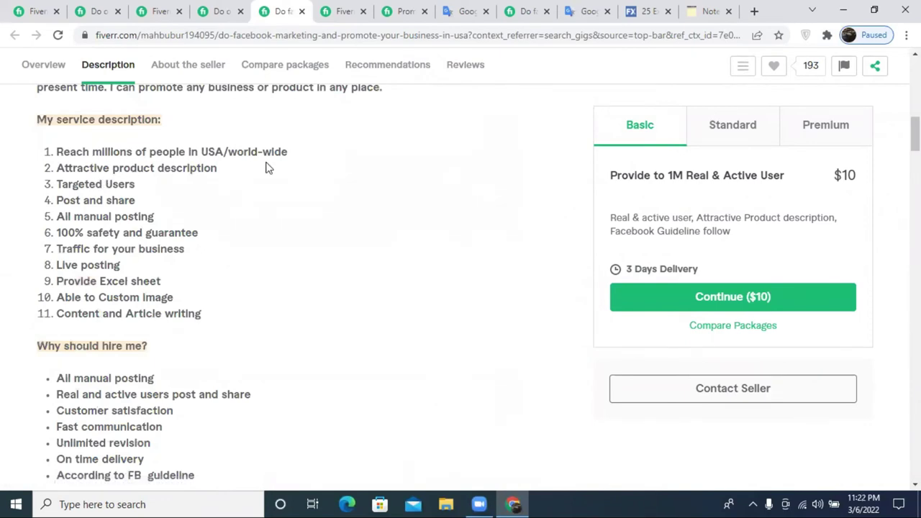
scroll(264, 199, "down", 3)
scroll(263, 199, "up", 4)
- Review the service lists in the Facebook page promotion and USA/UK marketing gigs, and return to the gig description being edited
left_click(344, 11)
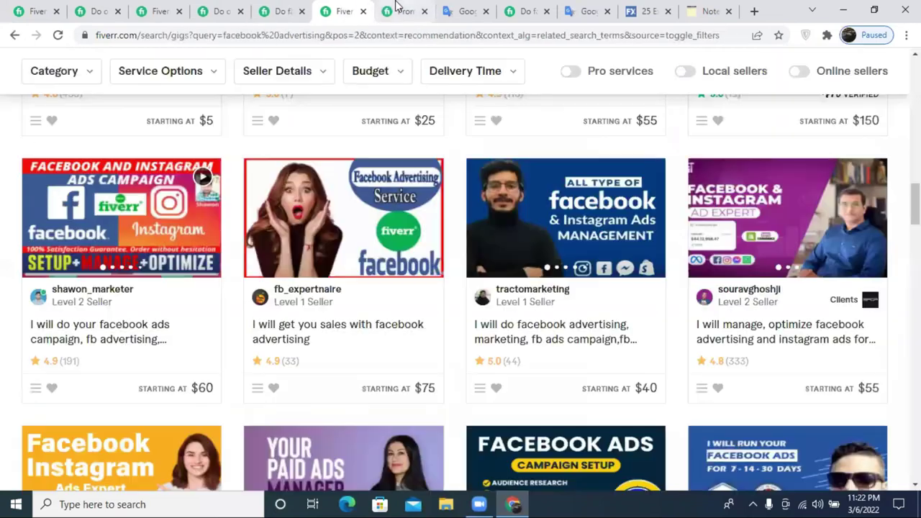
left_click(398, 8)
scroll(407, 193, "down", 3)
scroll(408, 196, "up", 6)
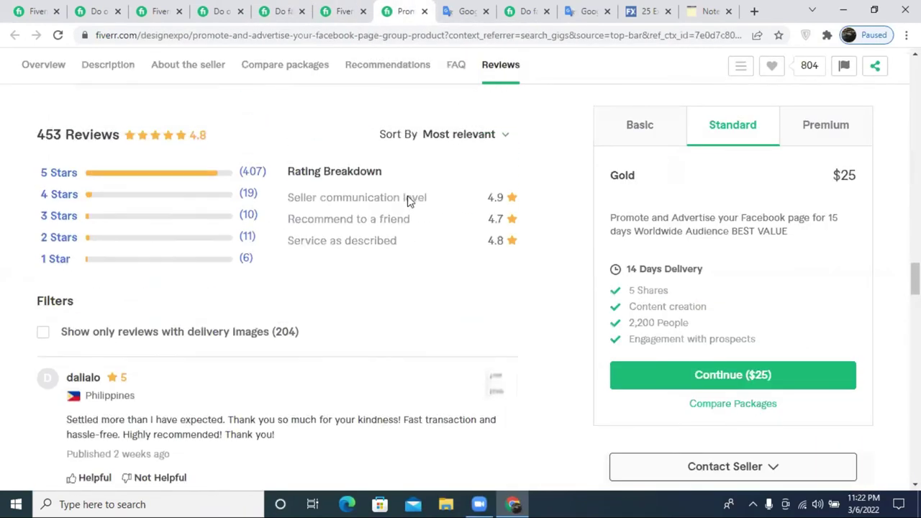
scroll(407, 200, "up", 15)
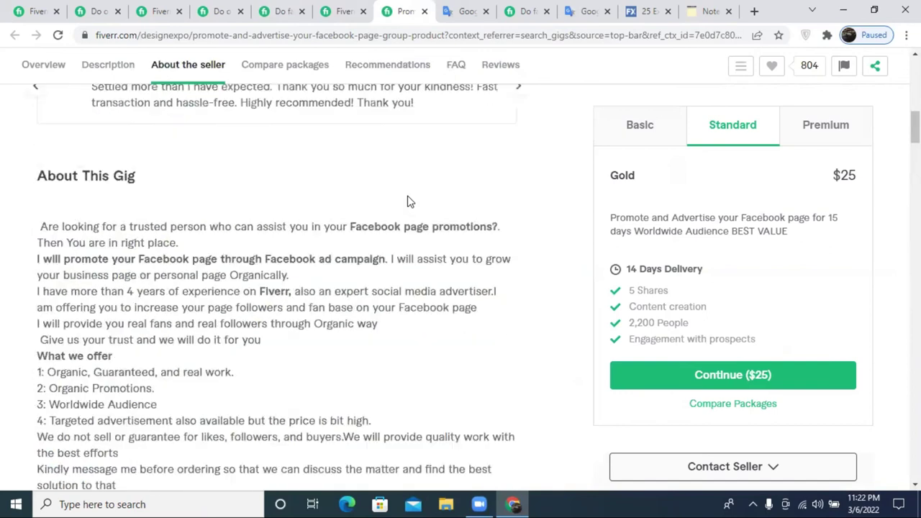
scroll(407, 202, "down", 2)
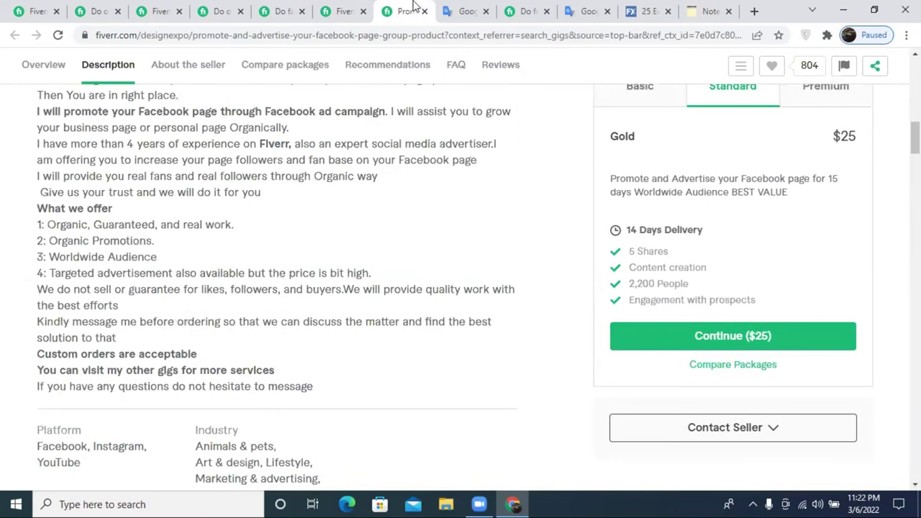
left_click(515, 7)
scroll(496, 191, "down", 10)
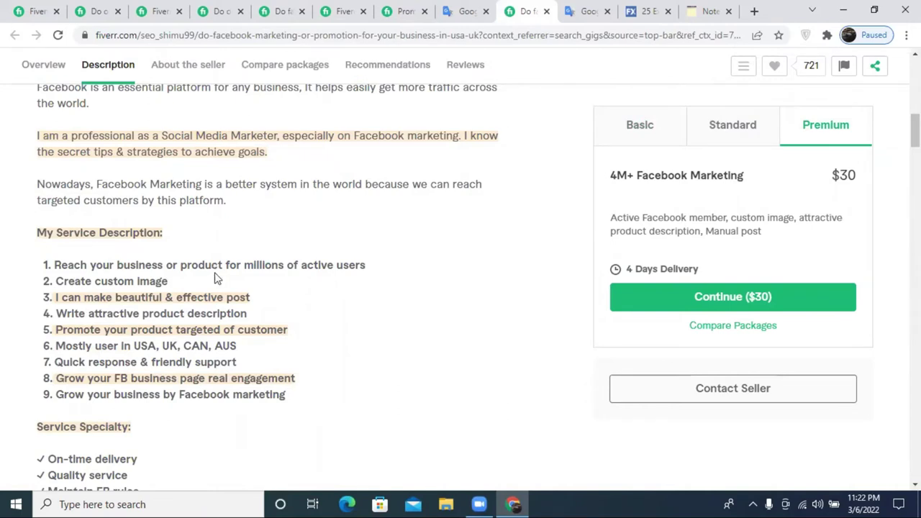
left_click(98, 10)
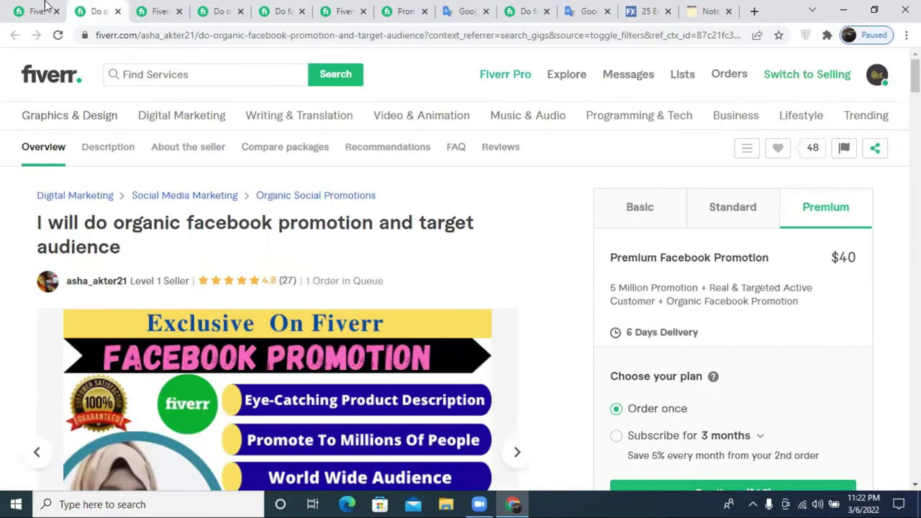
left_click(147, 9)
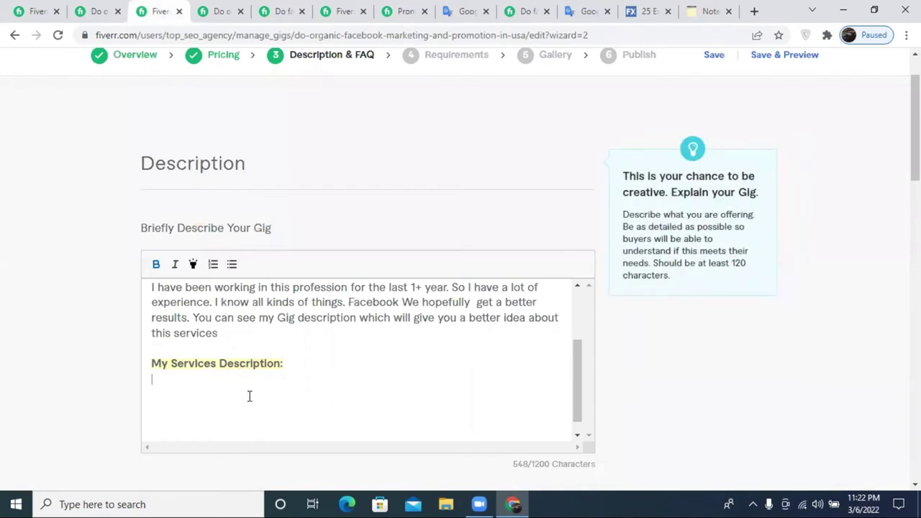
type("Post")
double_click(173, 379)
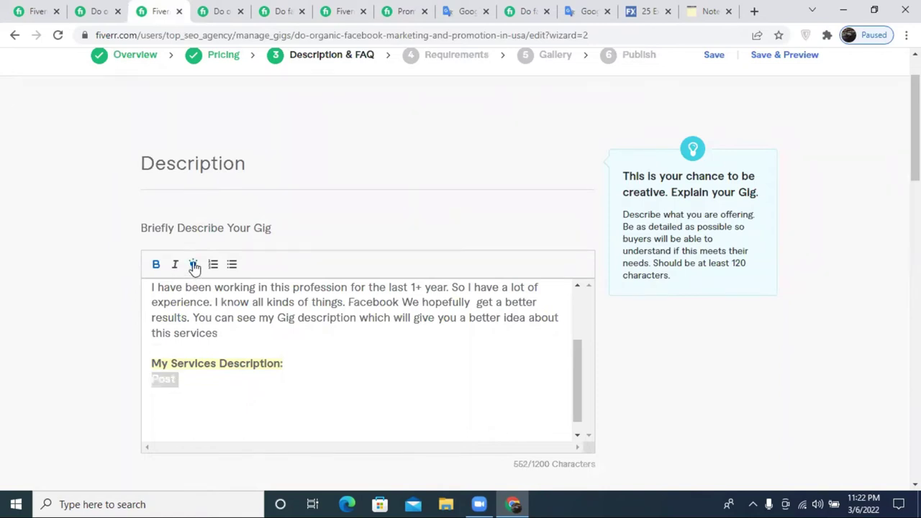
left_click(183, 377)
double_click(167, 380)
key("BackSpace")
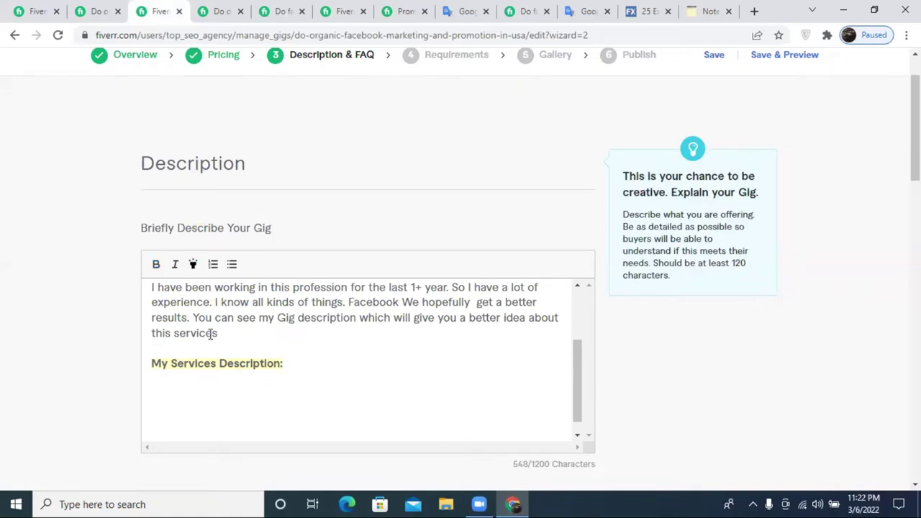
- Start a bulleted list under "My Services Description:" and paste "Post and share to millions of active users with hashtags user." as its first item
left_click(231, 265)
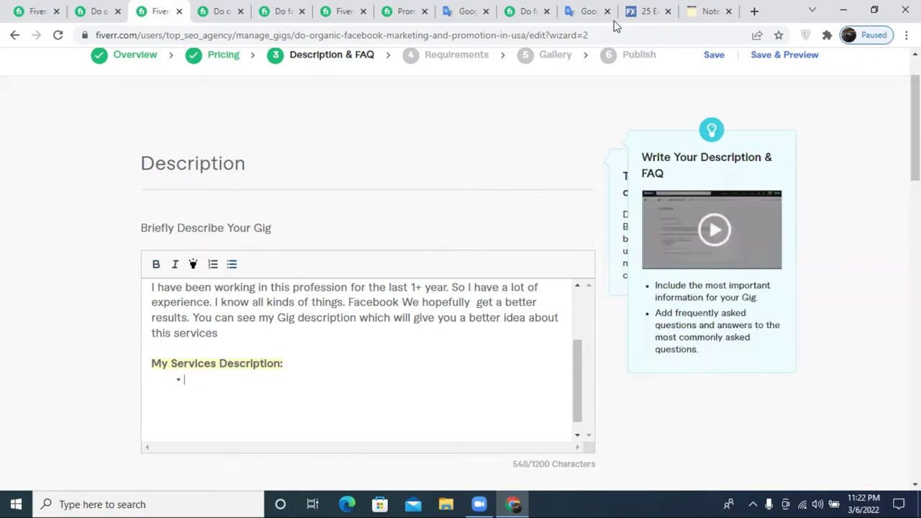
left_click(691, 9)
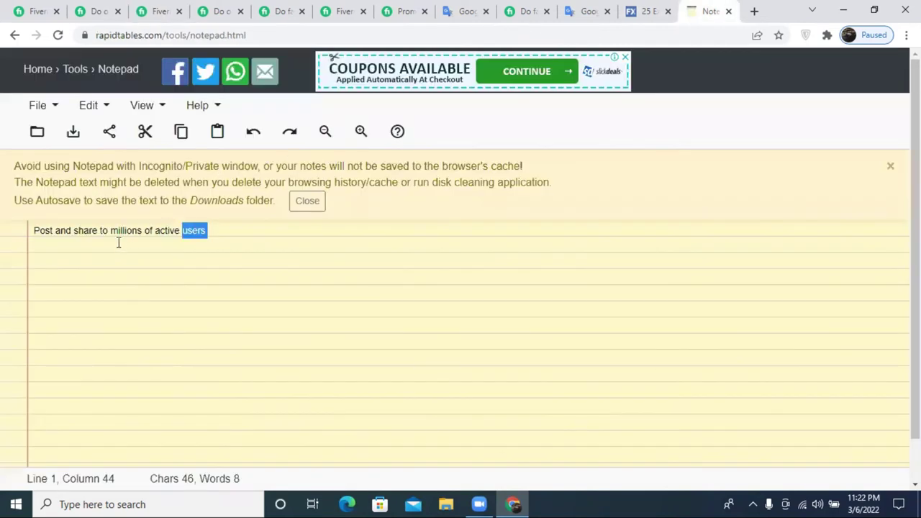
triple_click(91, 238)
right_click(91, 238)
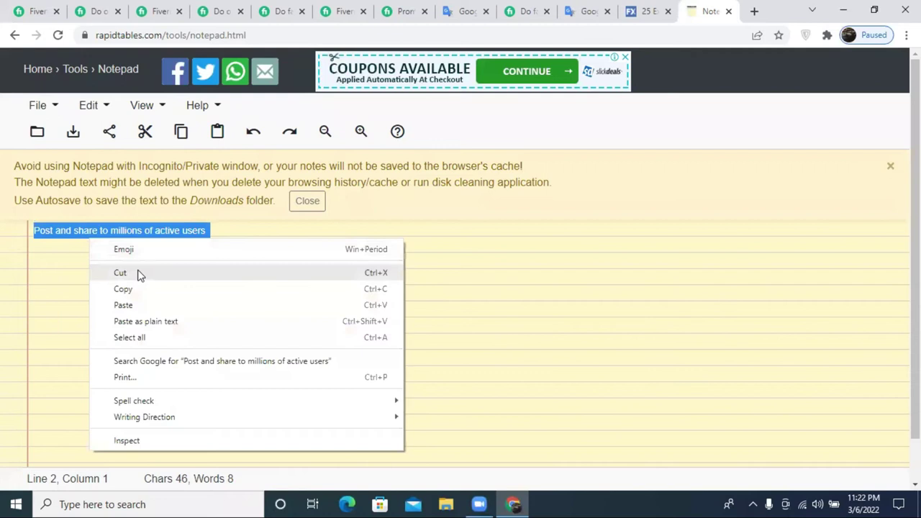
left_click(104, 10)
left_click(159, 11)
type("Post and share to millions of active users with hashtags user.")
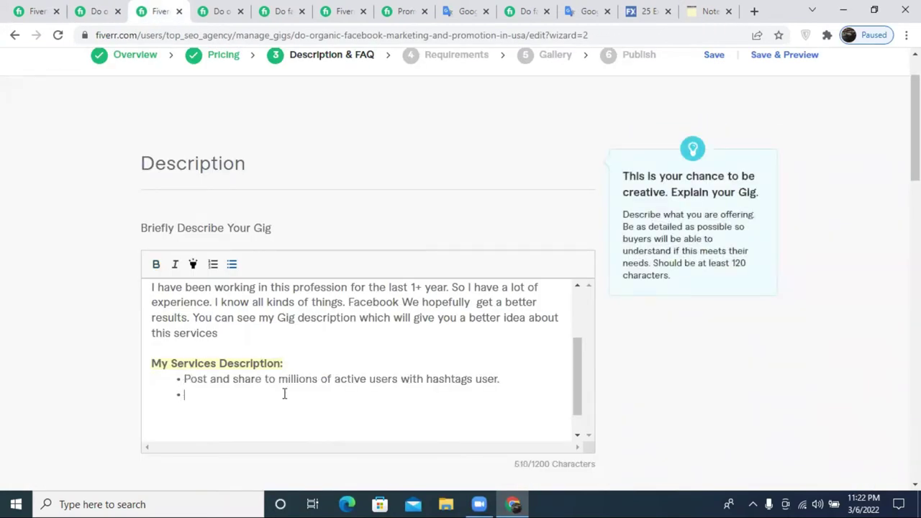
- Reword the end of the first service bullet so it reads "Post and share to millions of active People"
left_click_drag(502, 382, 397, 387)
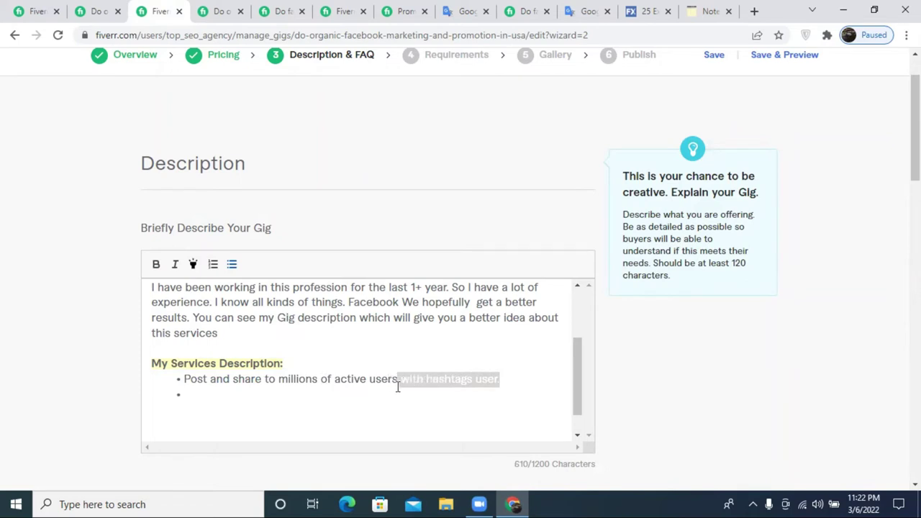
type(".")
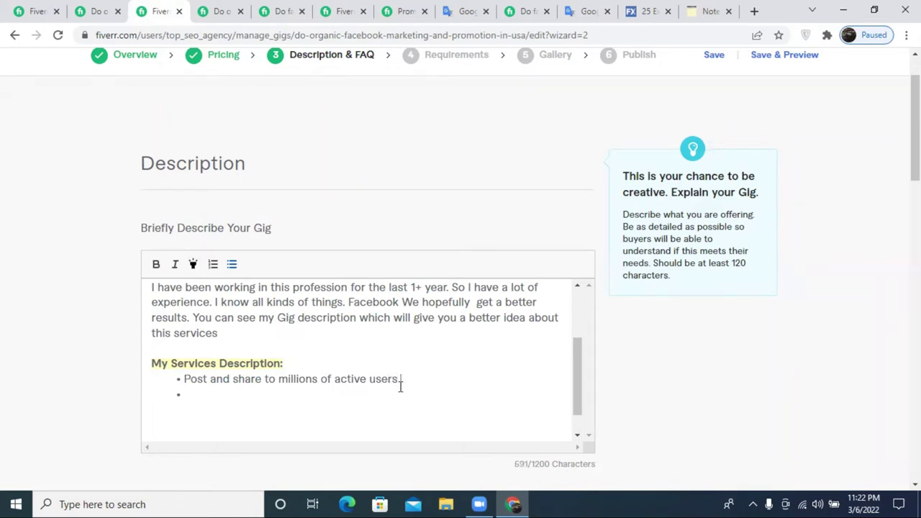
key("BackSpace")
left_click_drag(400, 381, 373, 381)
type("People")
- Check the competing USA business gig's service list, and add "Reach Targeted Active Customer" as the second bullet with an empty bullet below
left_click(284, 10)
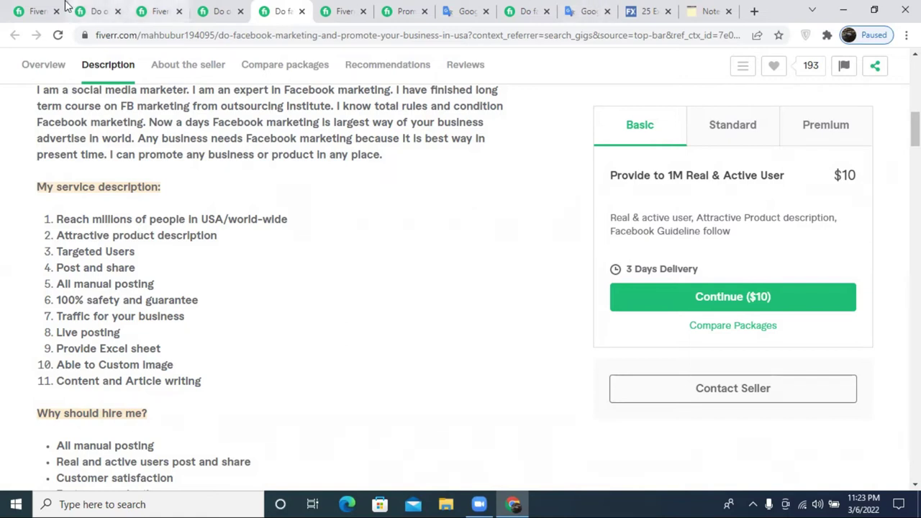
left_click(157, 10)
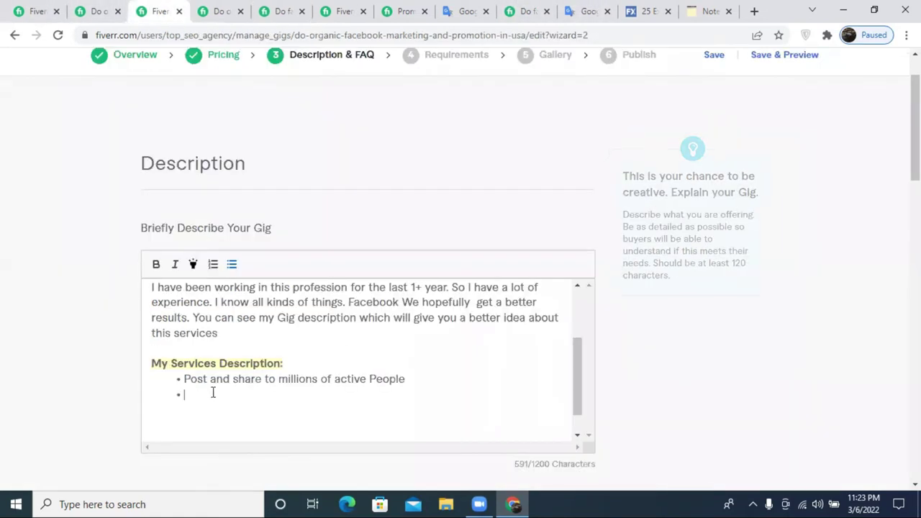
type("Reach ")
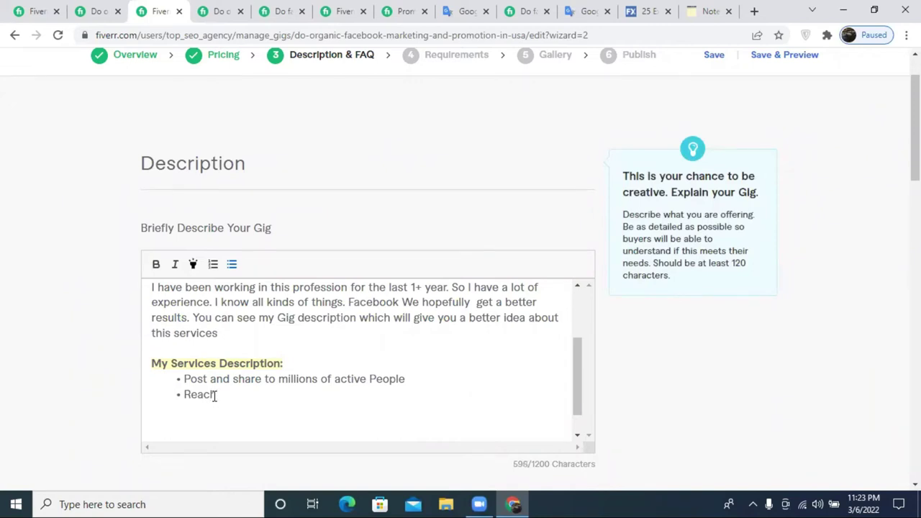
type("T")
key("BackSpace")
type("Targeted Ac")
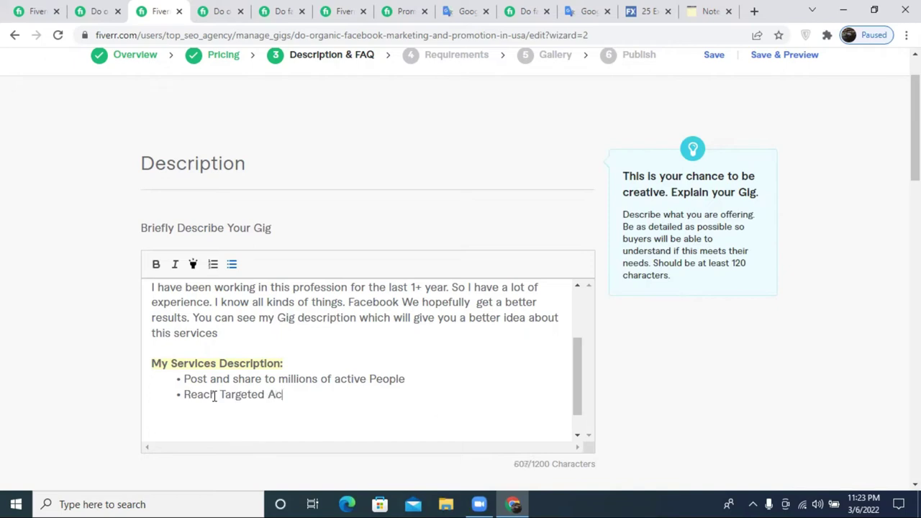
type("tive Customer")
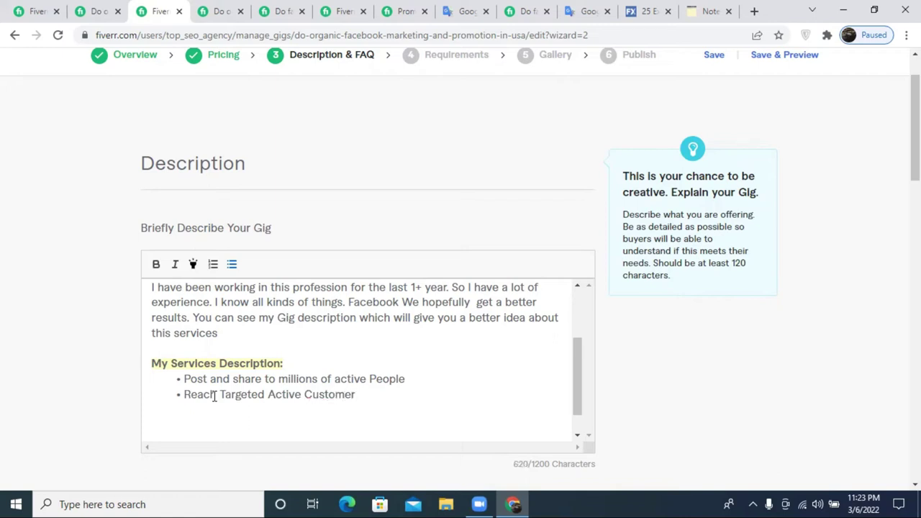
key("Return")
double_click(188, 395)
left_click(199, 411)
- Copy "Attractive product description" from the competing USA business gig's service list and paste it over the existing text in the online notepad
left_click(282, 11)
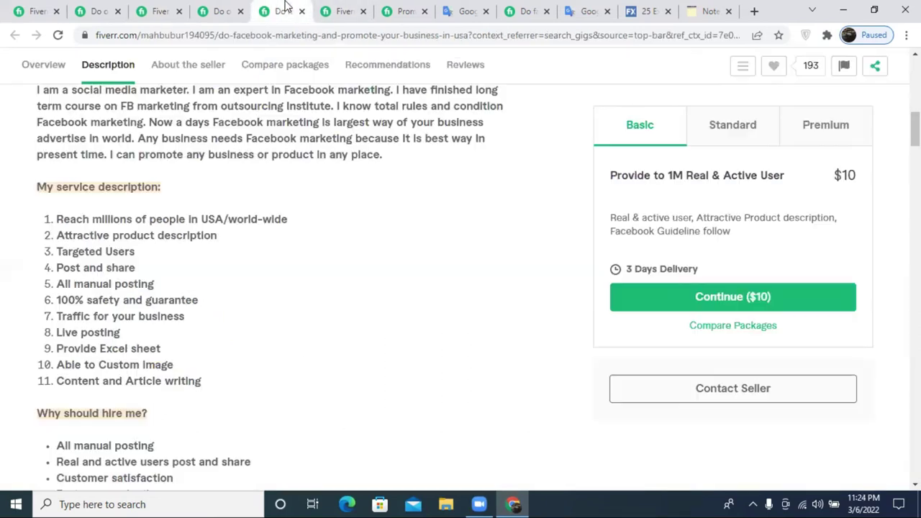
left_click(363, 6)
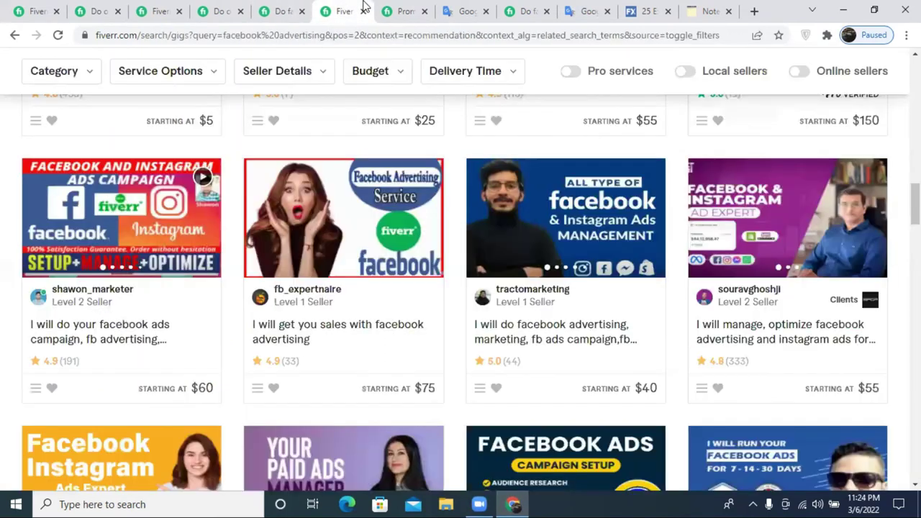
left_click(396, 9)
left_click(332, 6)
left_click(282, 10)
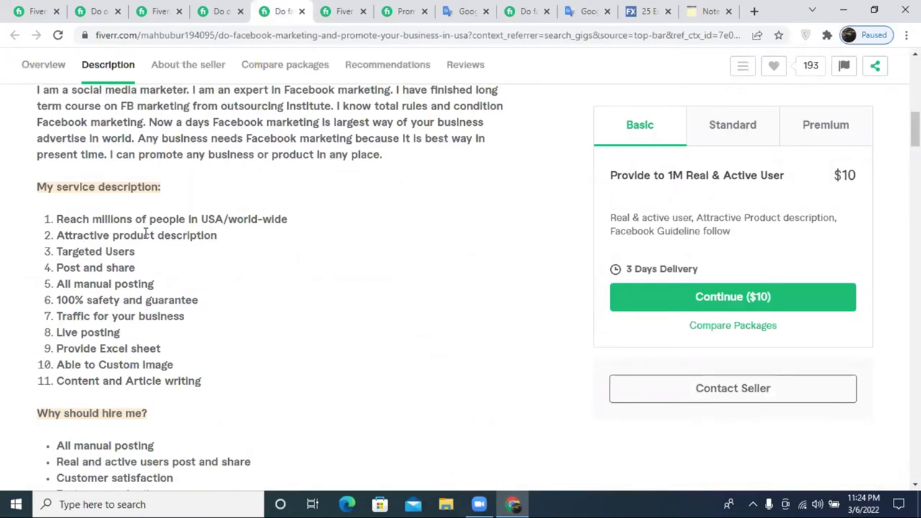
triple_click(70, 236)
right_click(70, 235)
left_click(180, 245)
left_click(709, 11)
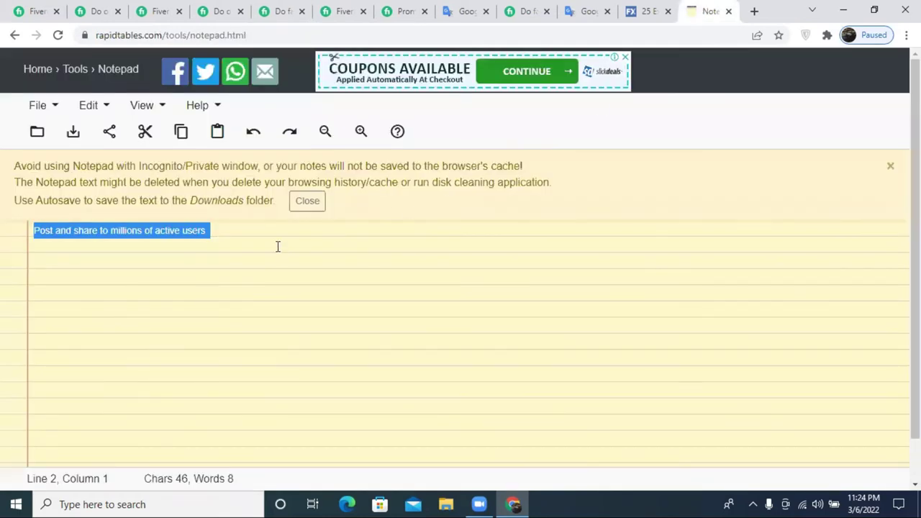
key("ctrl+v")
- Cut "Attractive product description" from the notepad and paste it below the "Reach Targeted Active Customer" bullet in the gig description
triple_click(200, 230)
right_click(200, 232)
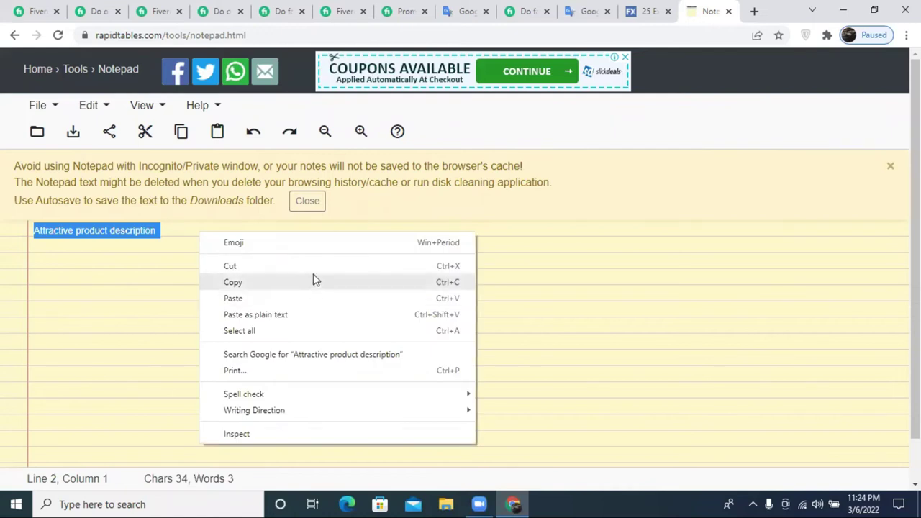
left_click(230, 265)
left_click(162, 10)
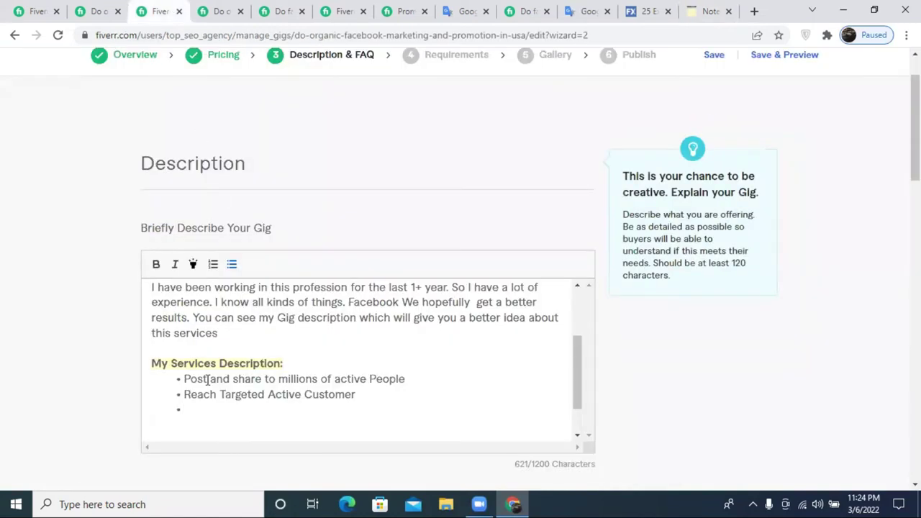
key("ctrl+v")
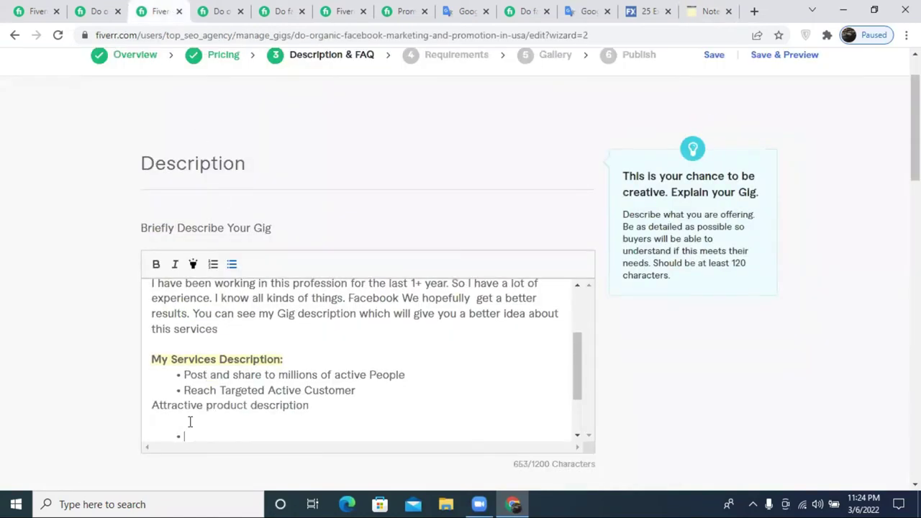
left_click(232, 265)
triple_click(191, 403)
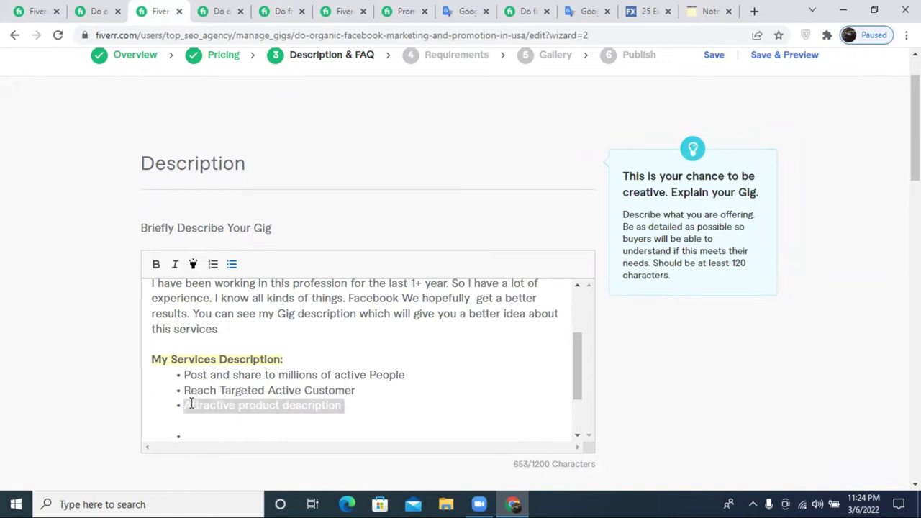
type("W")
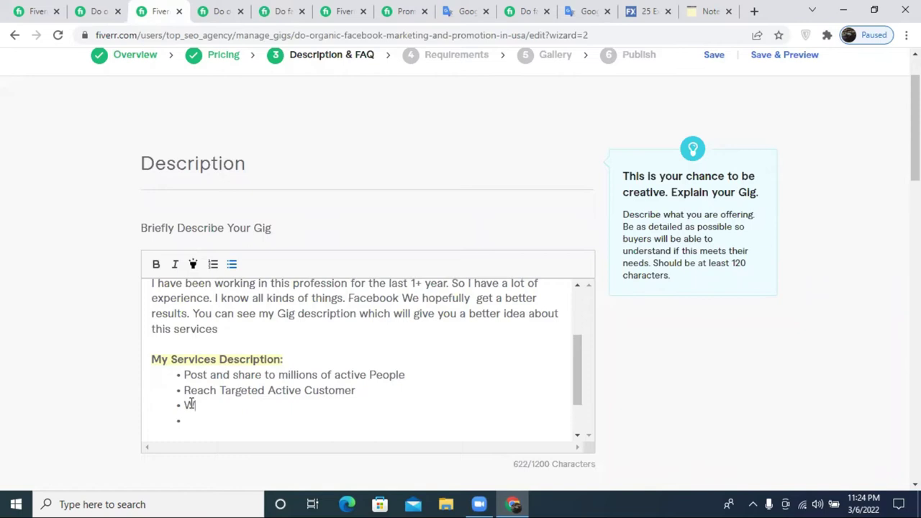
double_click(190, 405)
key("ctrl+z")
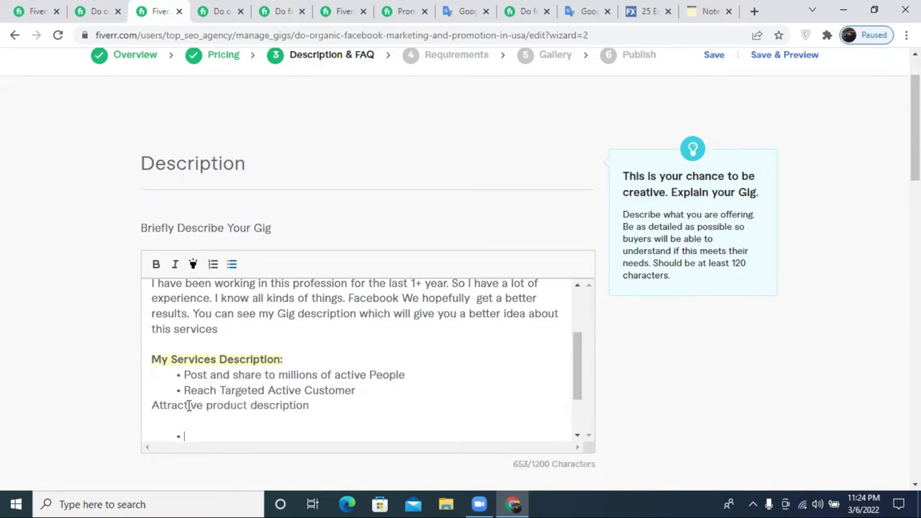
- Turn the "Attractive product description" line into a bullet and insert "Write" at its beginning
left_click(152, 403)
left_click(229, 265)
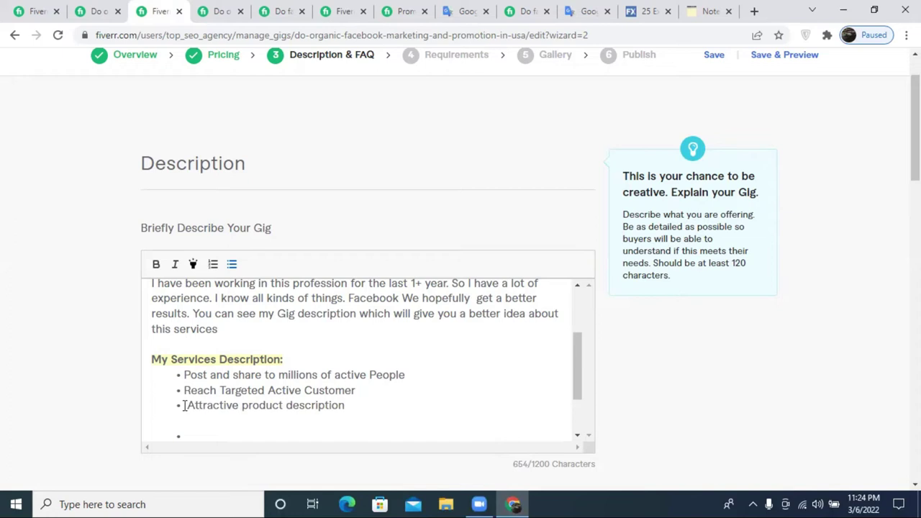
type("W")
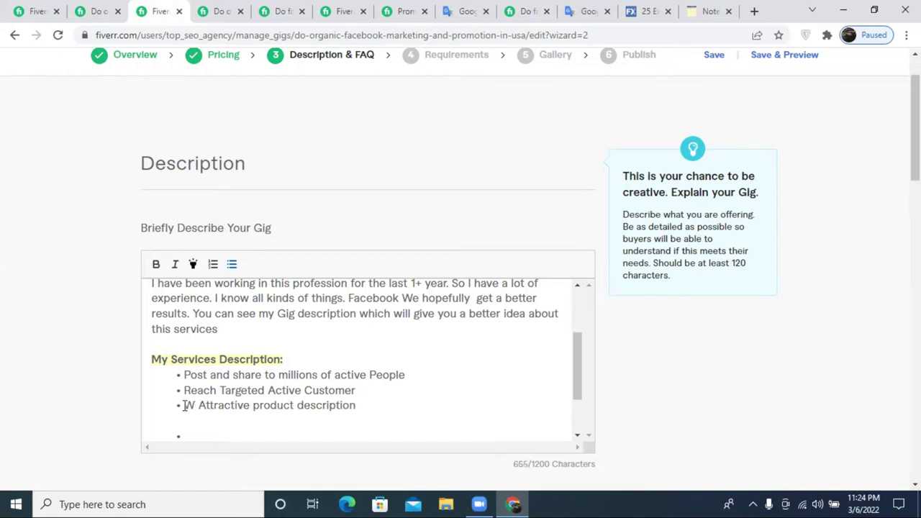
type("rite")
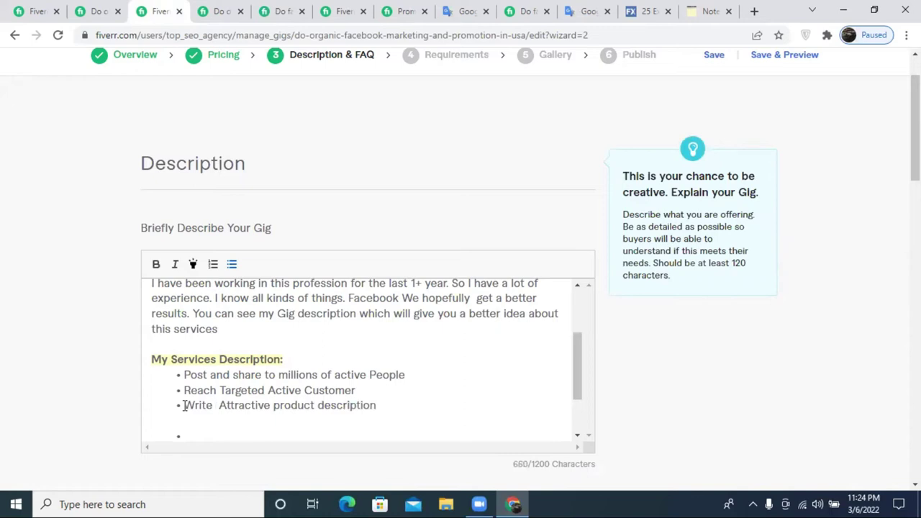
- Insert "and Effective" before "product description" in the third bullet, and remove the blank line beneath it
left_click(270, 411)
type("and")
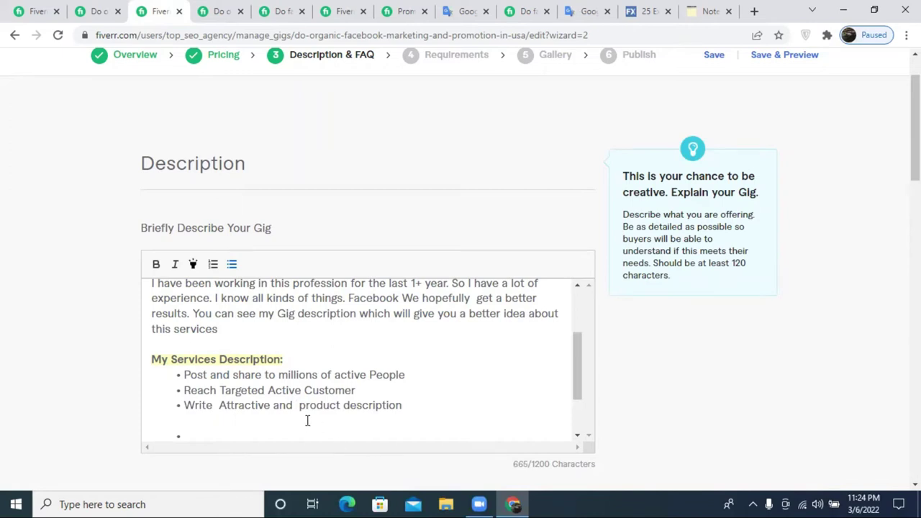
type("E")
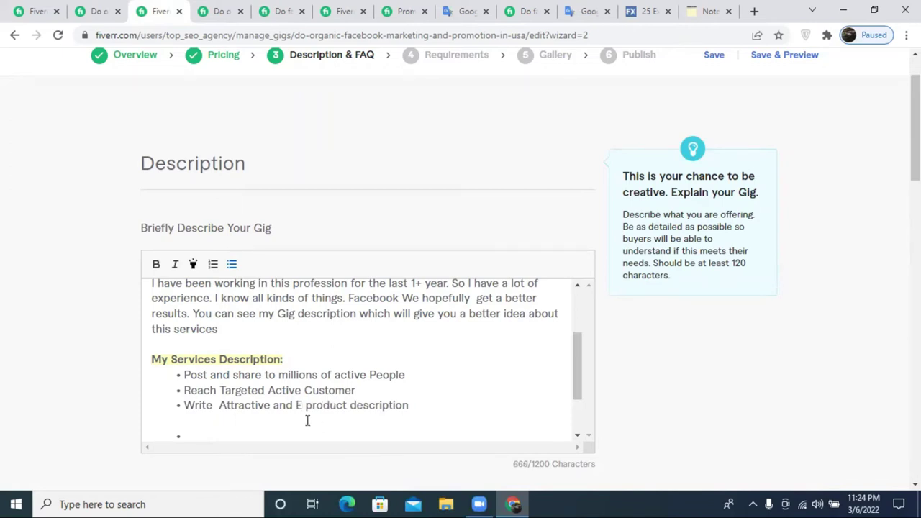
type("ffective")
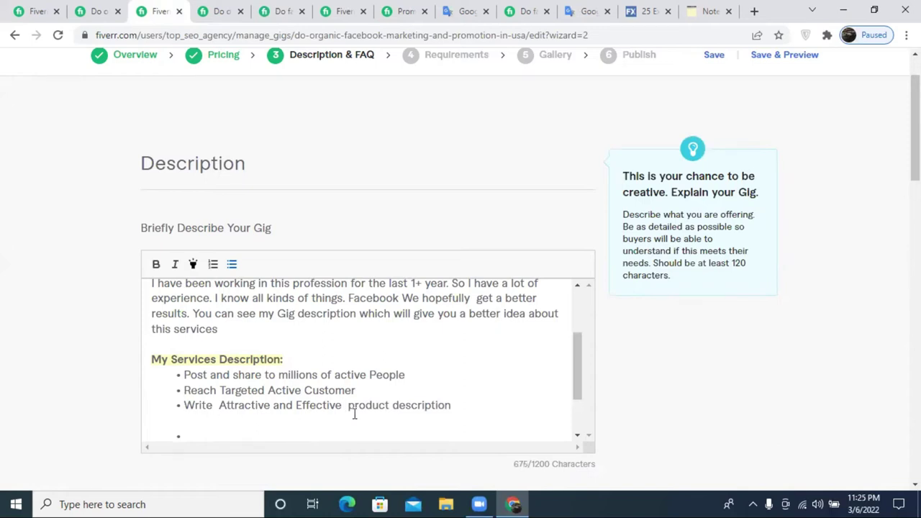
key("BackSpace")
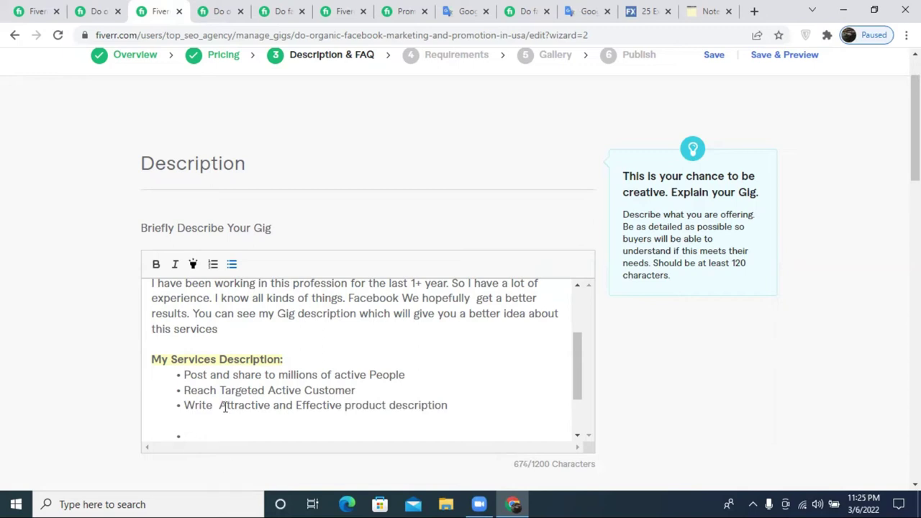
left_click(190, 423)
key("BackSpace")
triple_click(250, 405)
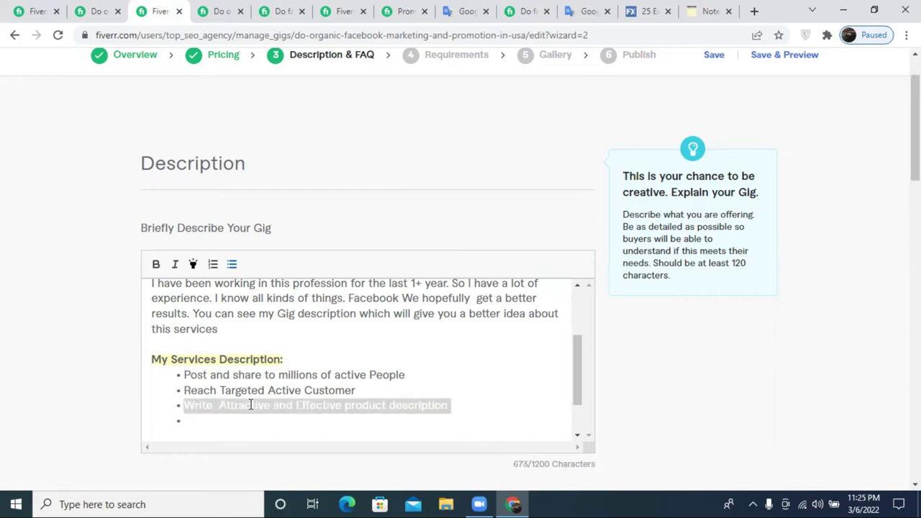
- Review the service and feature lists in the open competing gigs, including the organic Facebook promotion and target audience gig
left_click(281, 11)
left_click(330, 10)
left_click(388, 9)
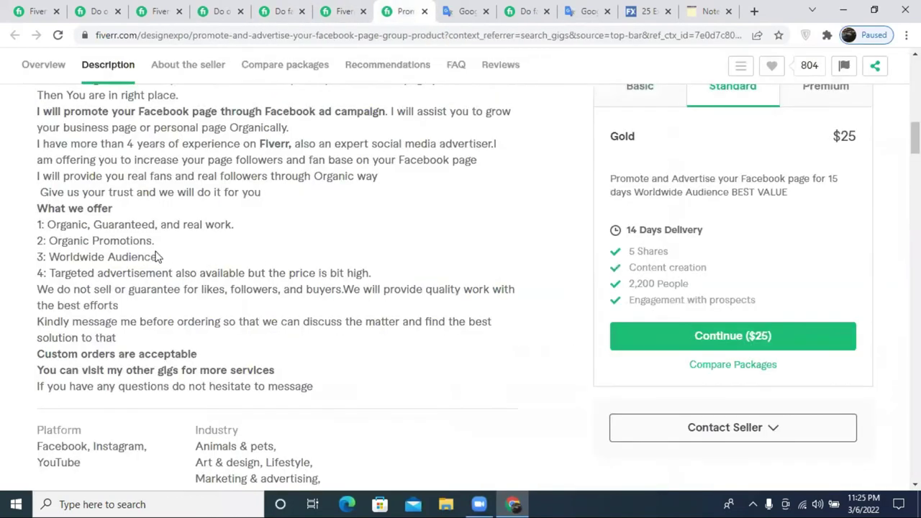
left_click(220, 9)
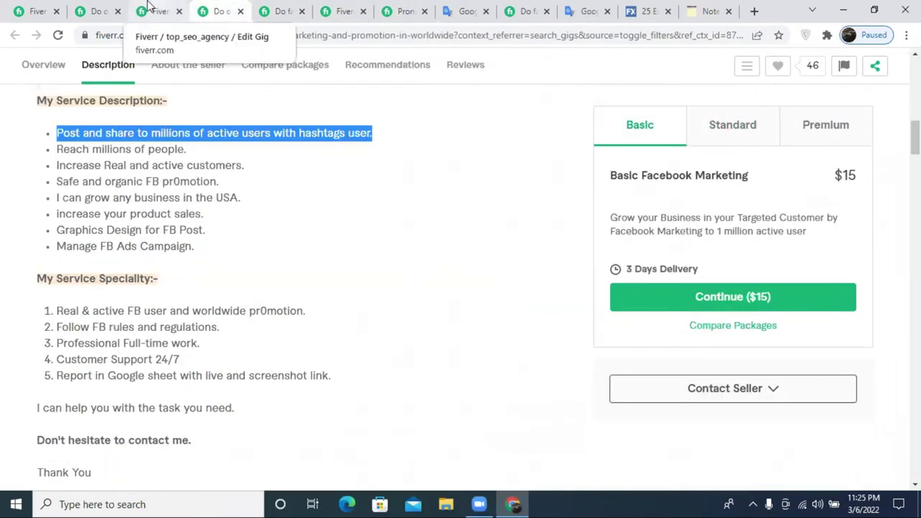
left_click(151, 11)
left_click(99, 10)
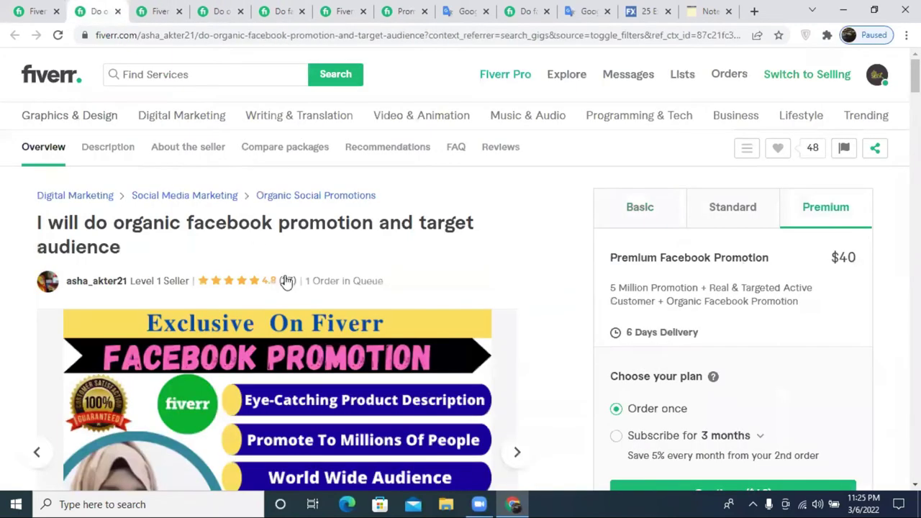
scroll(285, 281, "down", 5)
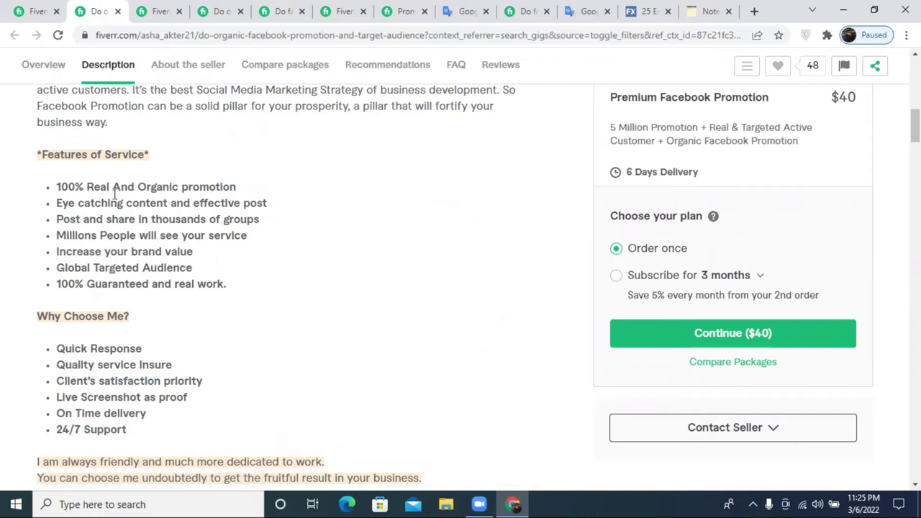
- Browse the "facebook promotion" search results and open the gig "I will run facebook marketing and promotion in USA audiences" in a new tab
left_click(39, 10)
scroll(421, 282, "down", 8)
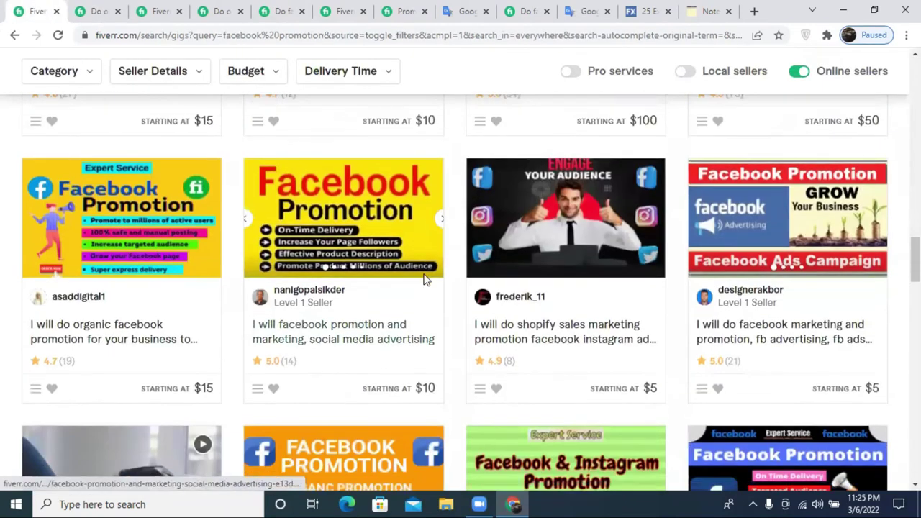
scroll(425, 280, "down", 4)
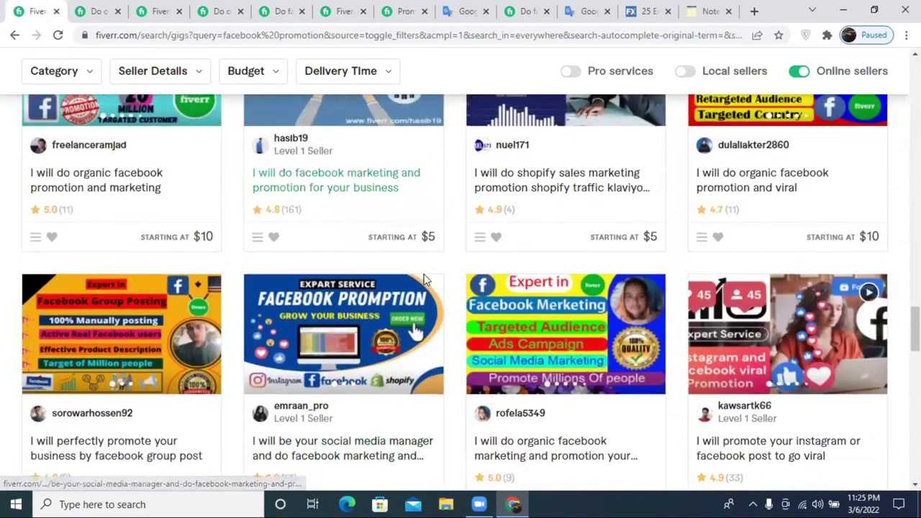
scroll(431, 295, "down", 1)
scroll(396, 288, "down", 3)
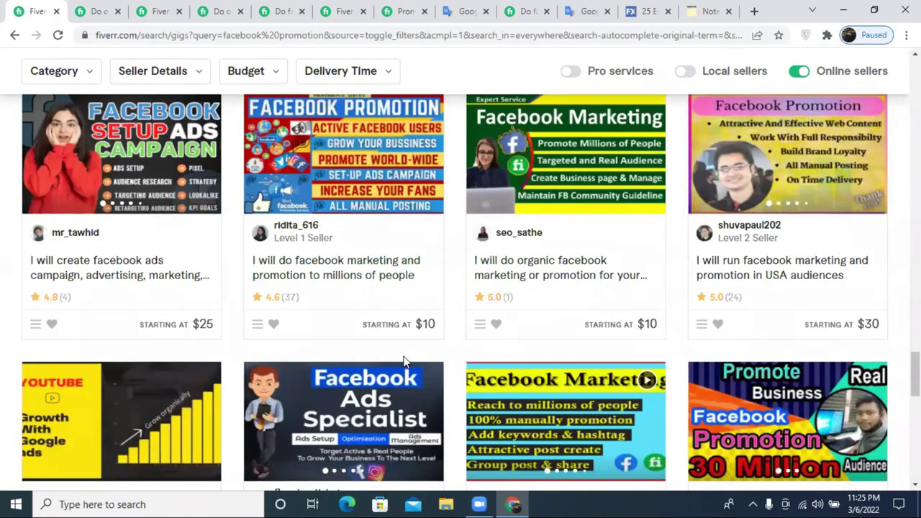
scroll(523, 339, "down", 5)
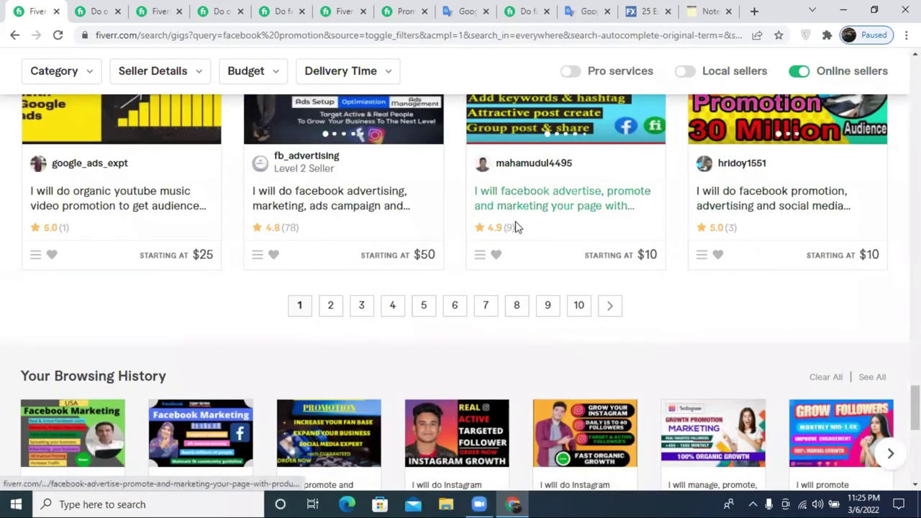
scroll(515, 222, "up", 2)
scroll(652, 273, "up", 4)
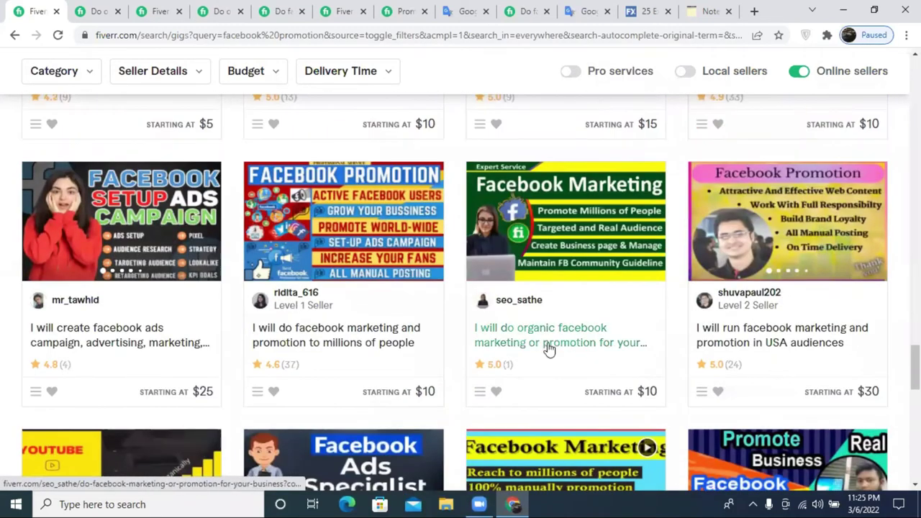
right_click(751, 344)
left_click(785, 351)
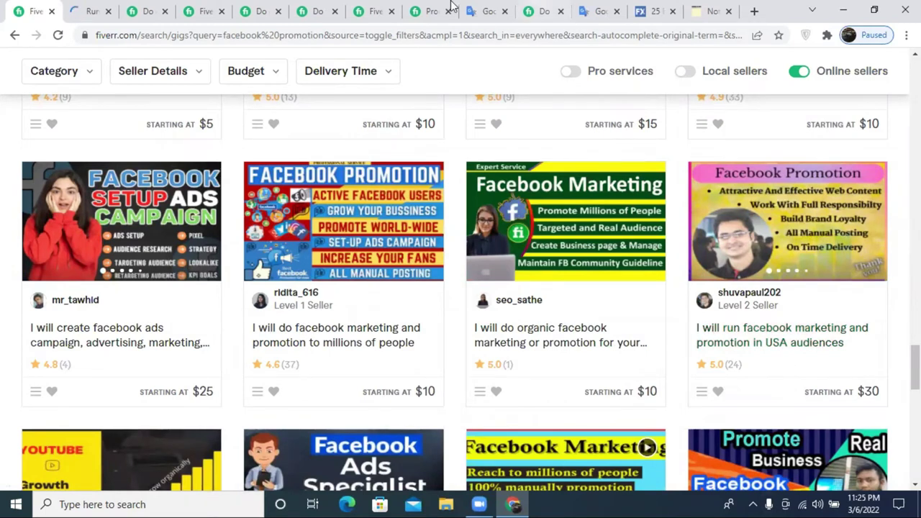
- Check the services list in the USA audiences gig and add "Nice Graphics Design for all post" as the fourth services bullet
left_click(90, 11)
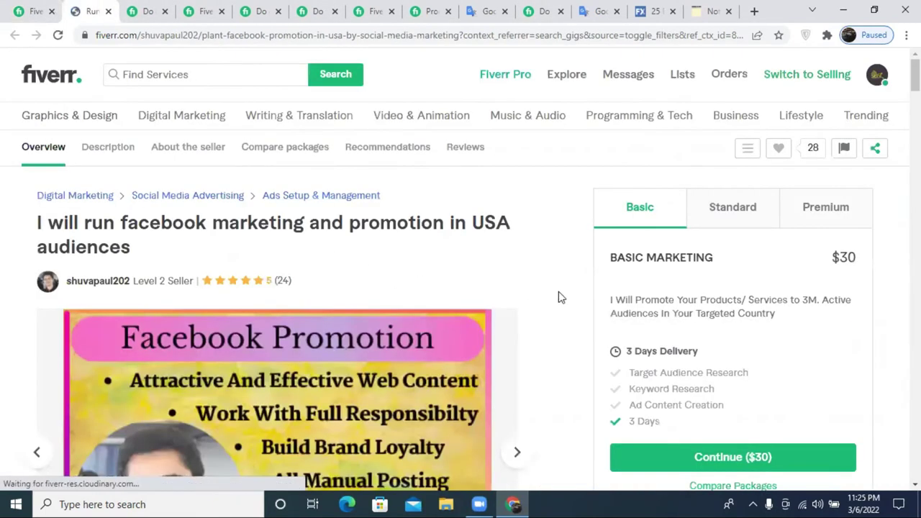
scroll(560, 297, "down", 10)
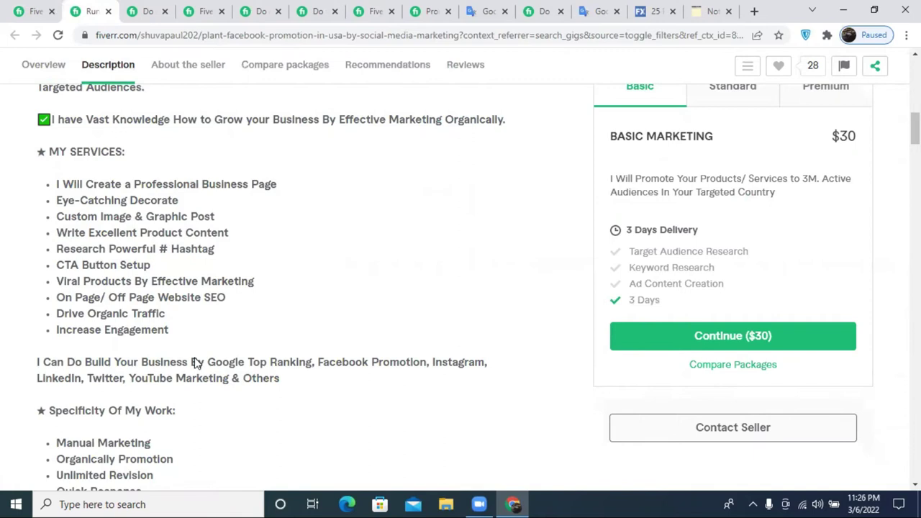
key("ctrl+Tab")
left_click(206, 11)
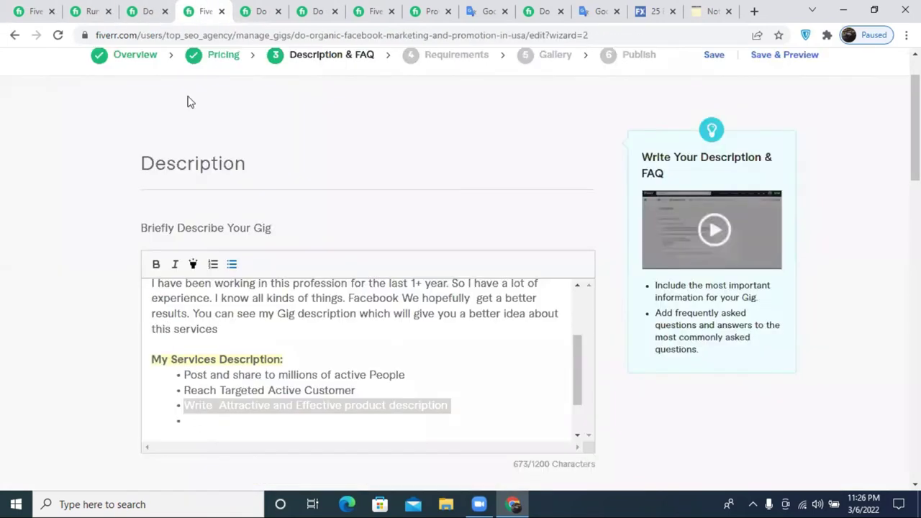
left_click(221, 428)
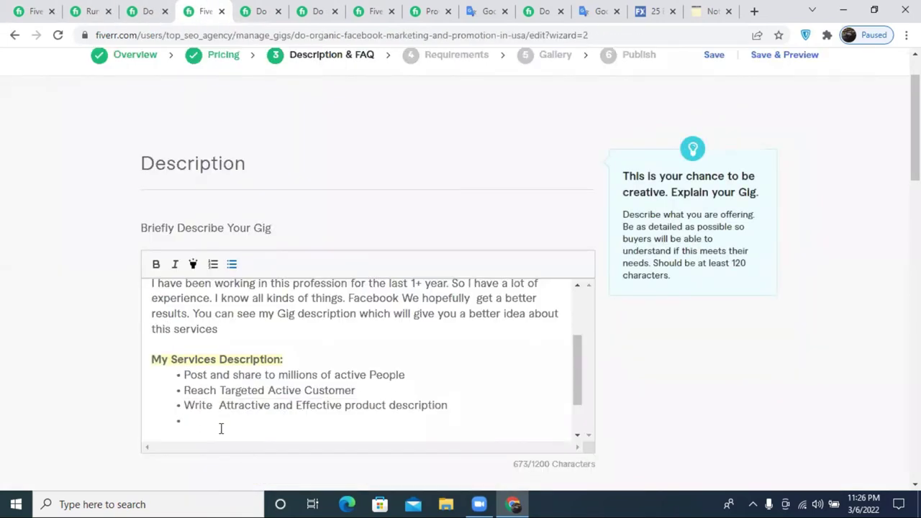
type("Nice Grap")
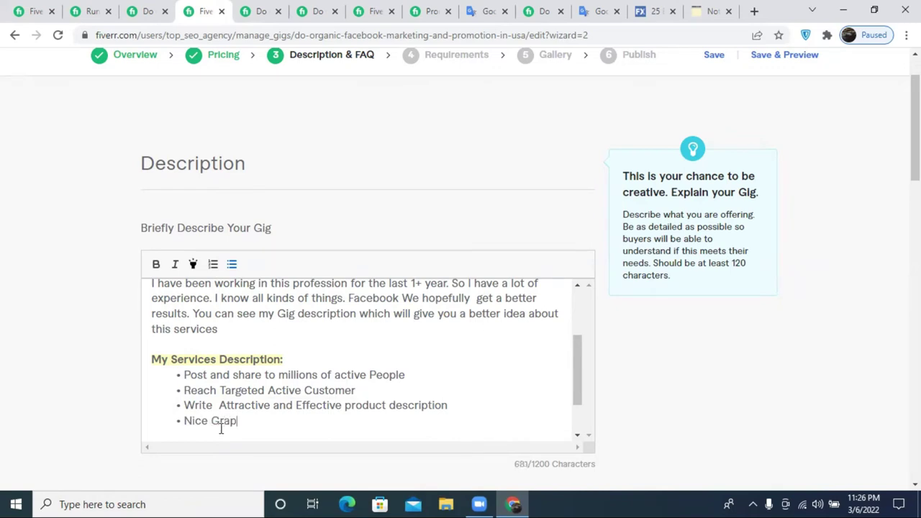
type("hice")
right_click(249, 430)
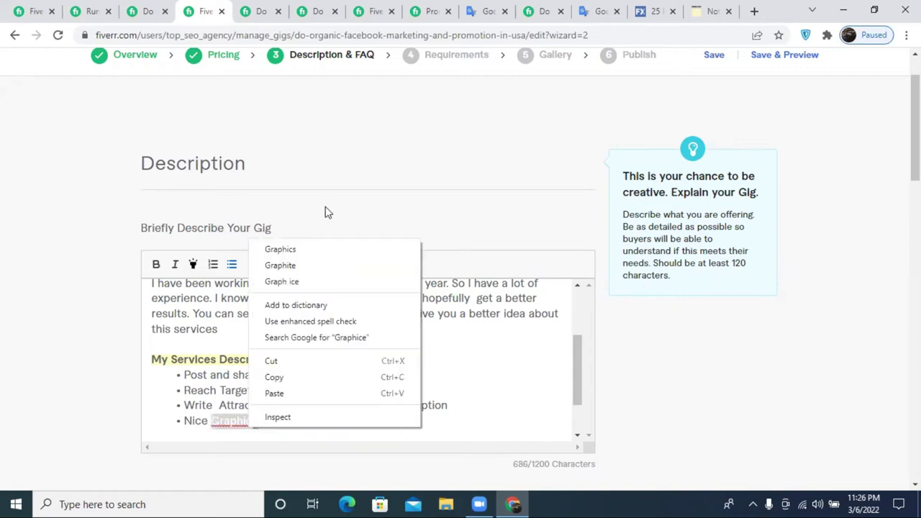
left_click(310, 249)
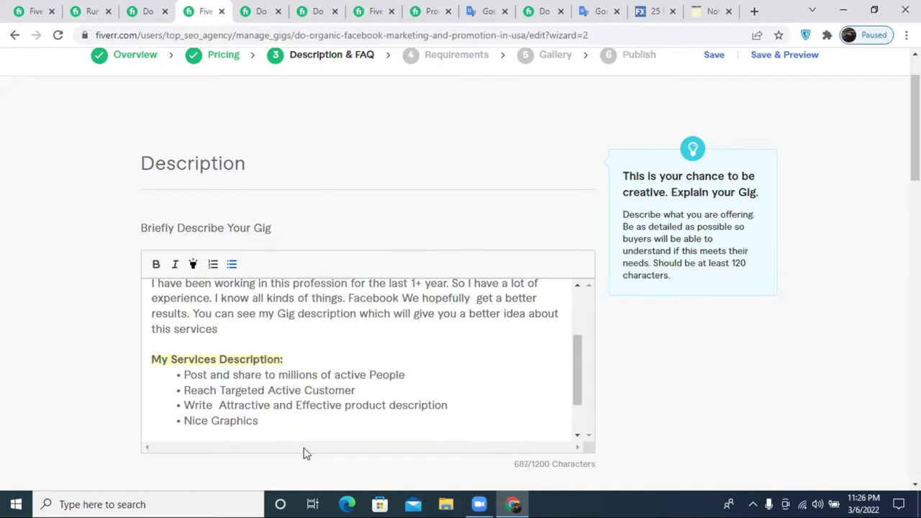
type("Design for")
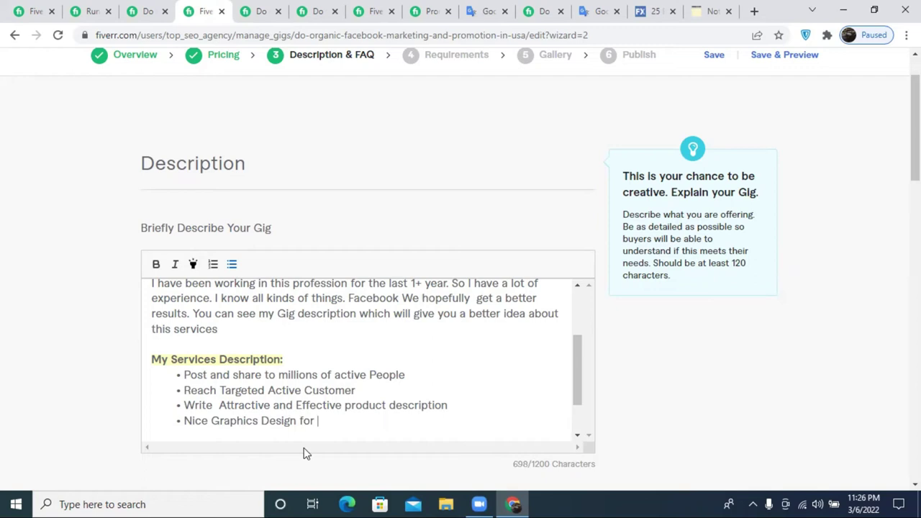
type("all post")
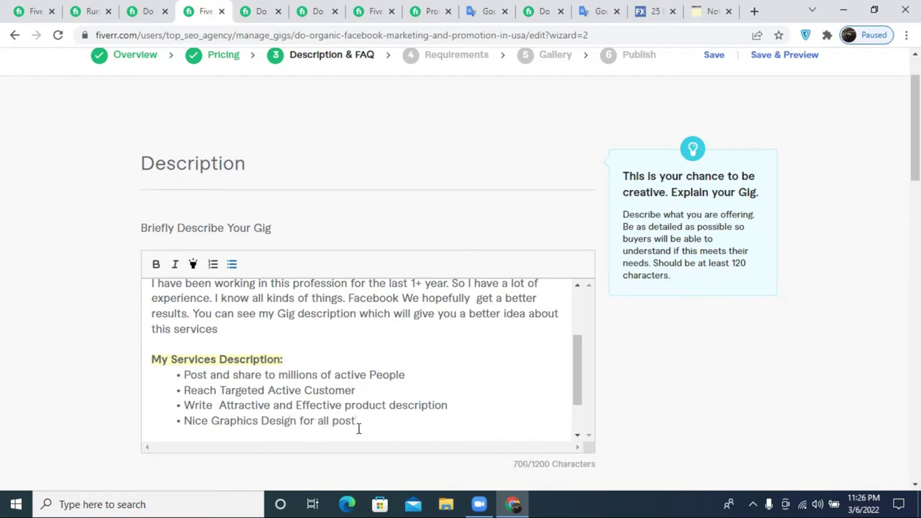
key("Return")
scroll(357, 388, "down", 2)
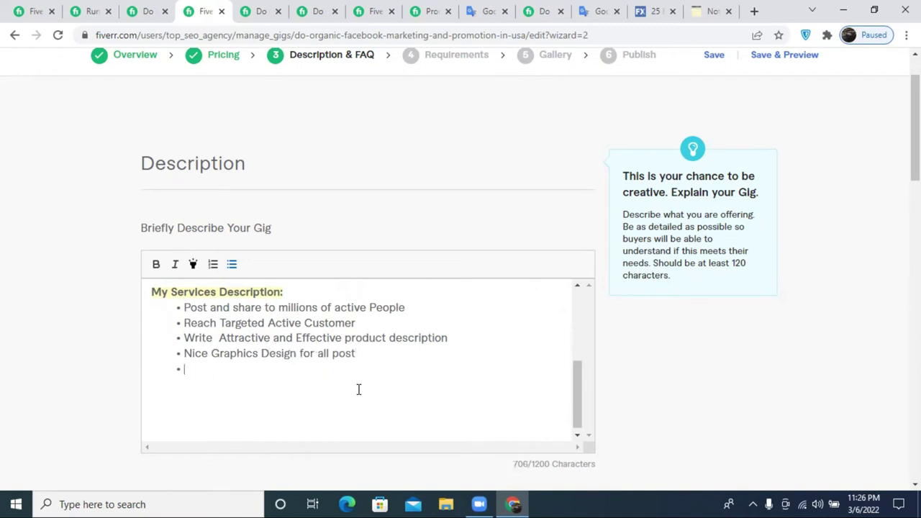
- Consult the service lists of two other competing gigs and start the fifth bullet with the correctly spelled word "worldwide"
left_click(265, 10)
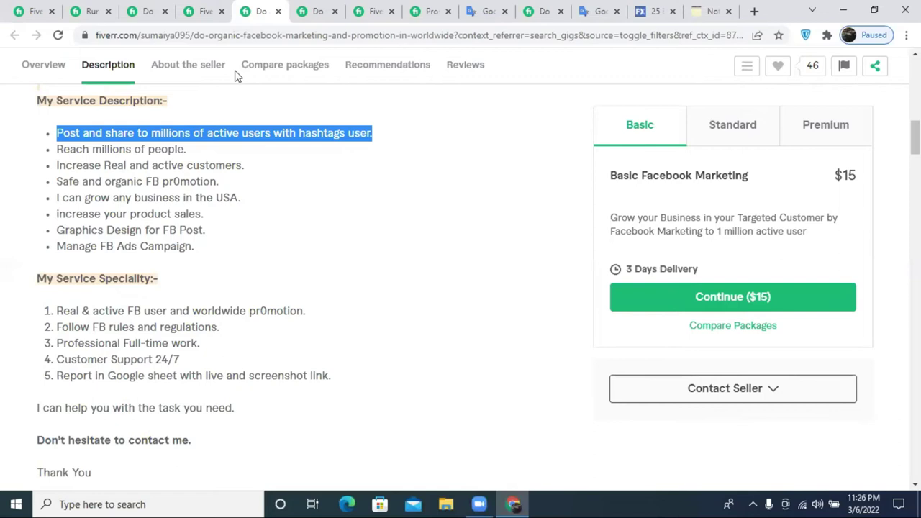
left_click(318, 9)
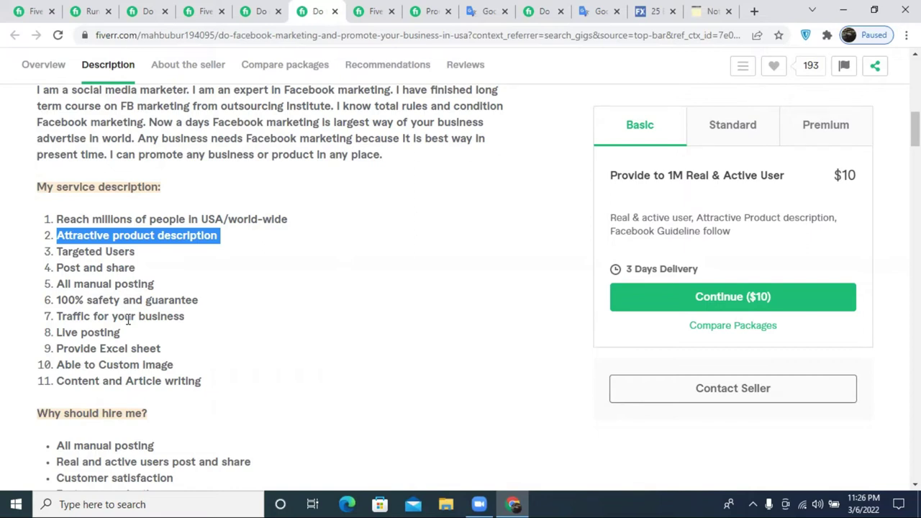
left_click(256, 11)
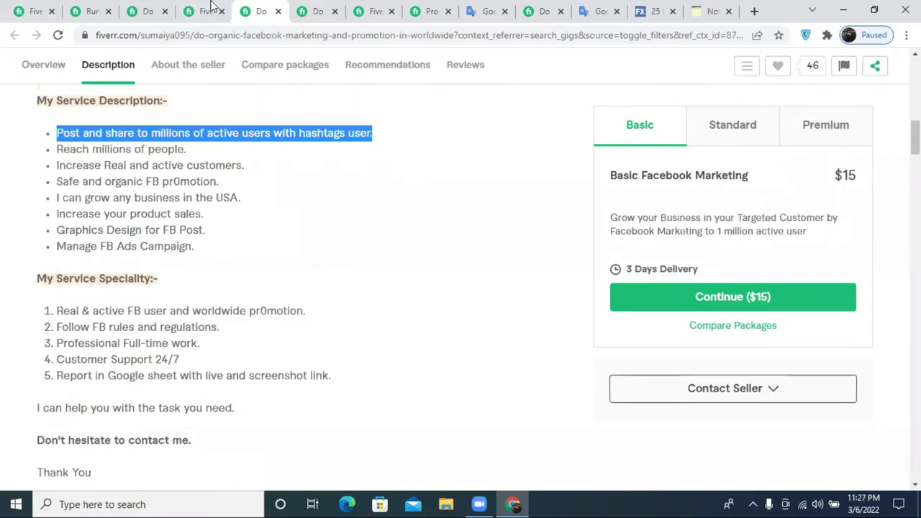
left_click(203, 11)
left_click(194, 386)
type("wo")
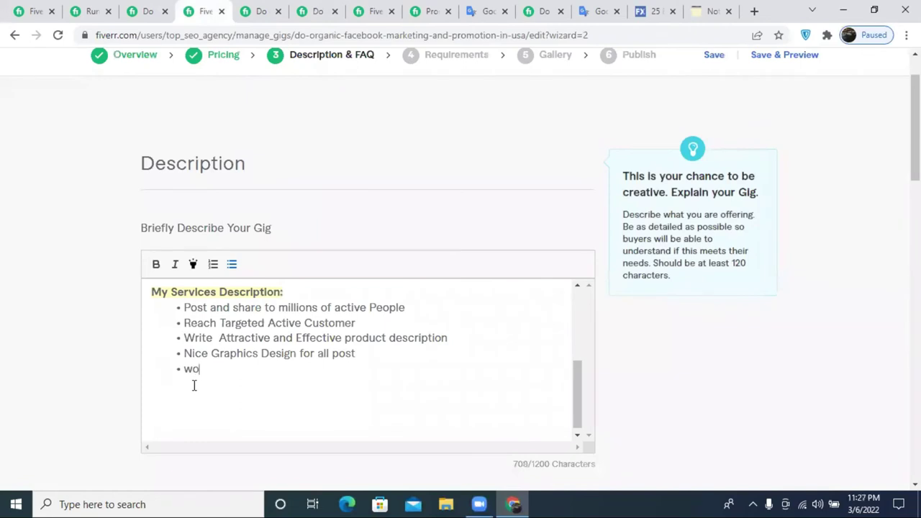
type("ldwide")
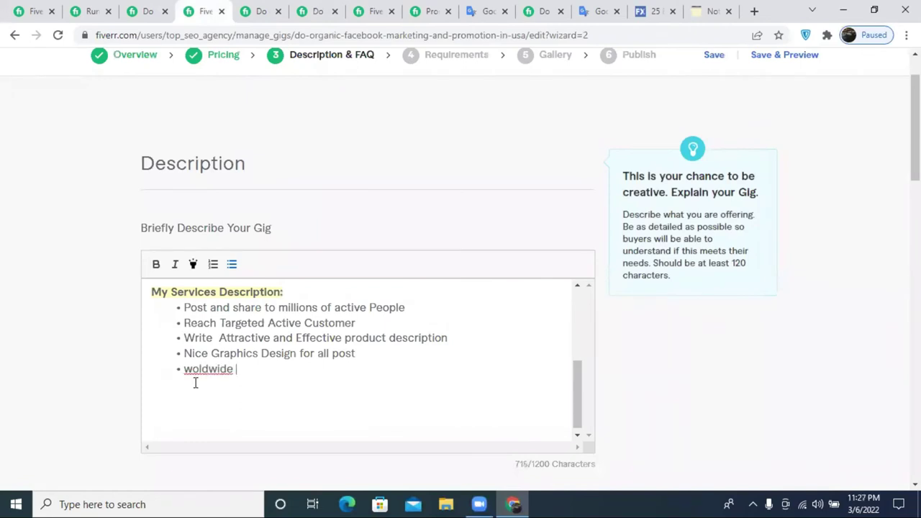
right_click(205, 371)
left_click(277, 229)
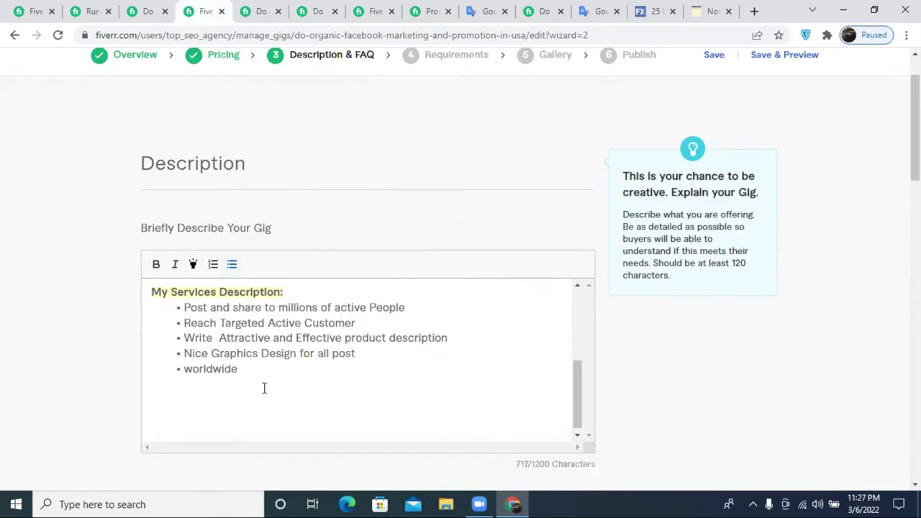
- Complete the fifth bullet as "Worldwide Facebook Marketing and Promotion", capitalising its first word
type("Facebook Pr")
key("BackSpace")
key("BackSpace")
left_click(185, 370)
key("Delete")
type("W")
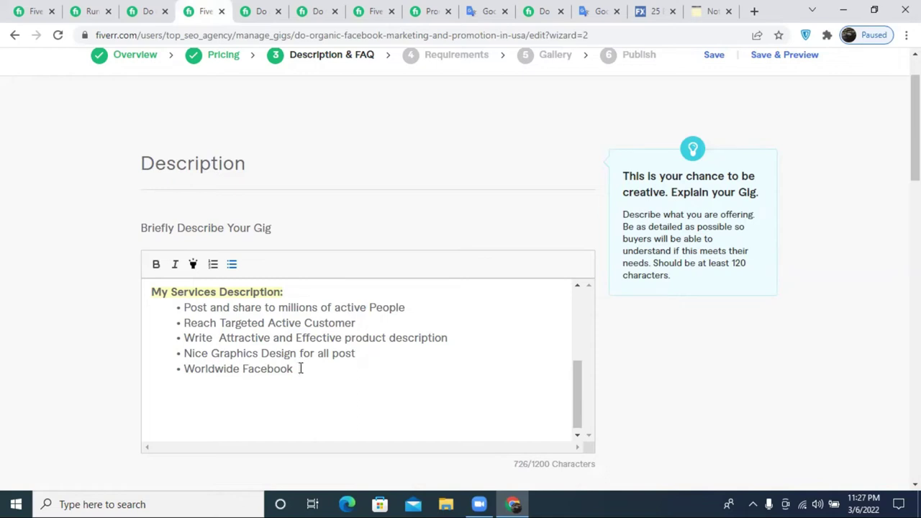
type("Marketing an")
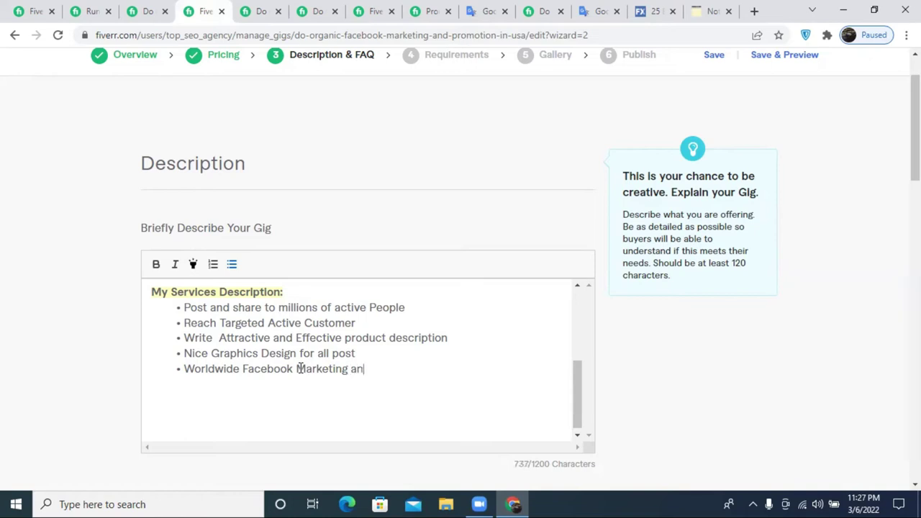
type("d Promotion")
key("Return")
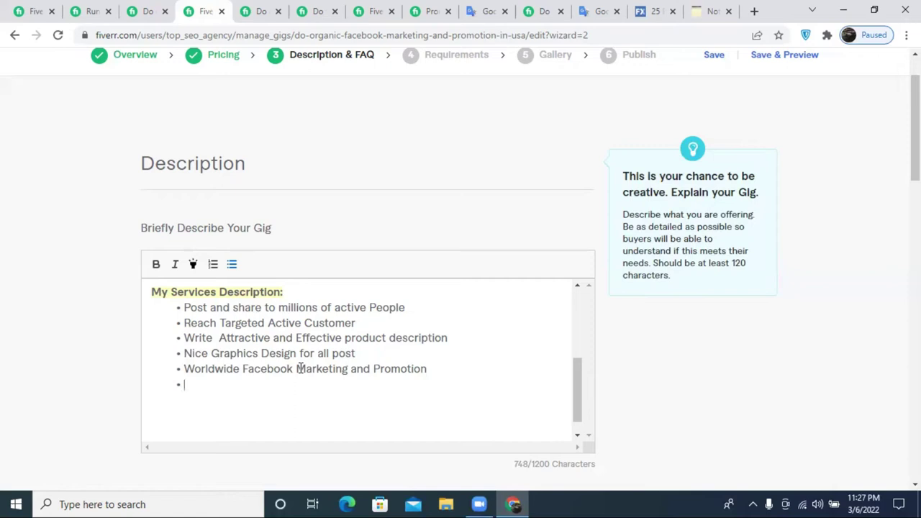
- Write "According To all the rules of facebook" as the sixth bullet and start another bullet below it
type("According To ")
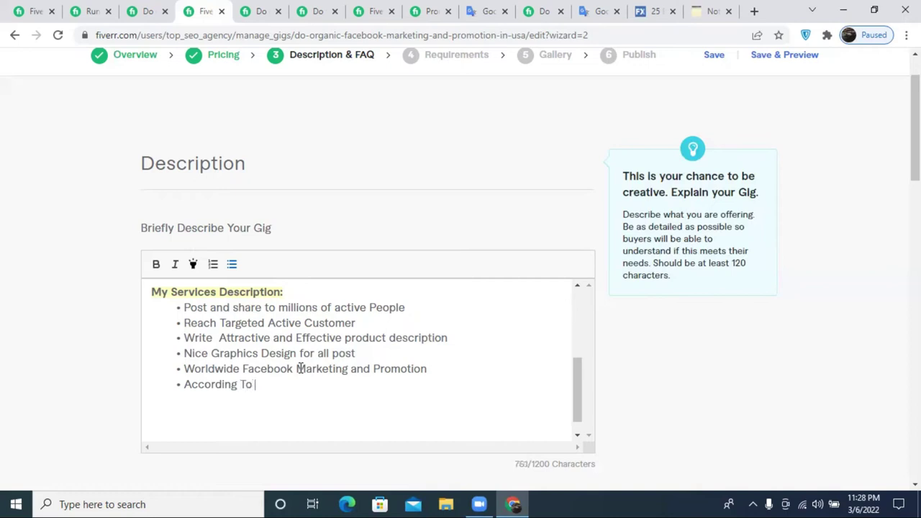
type("all the rules of fa")
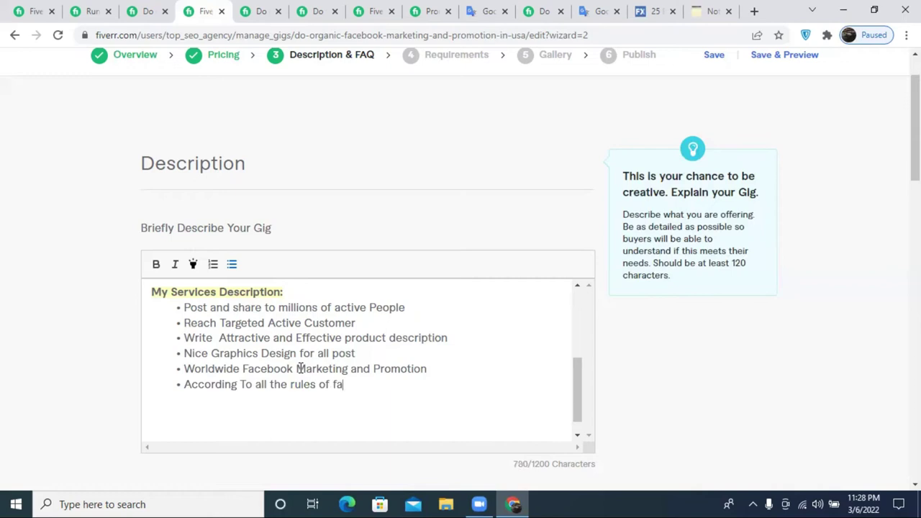
type("cebook")
key("Return")
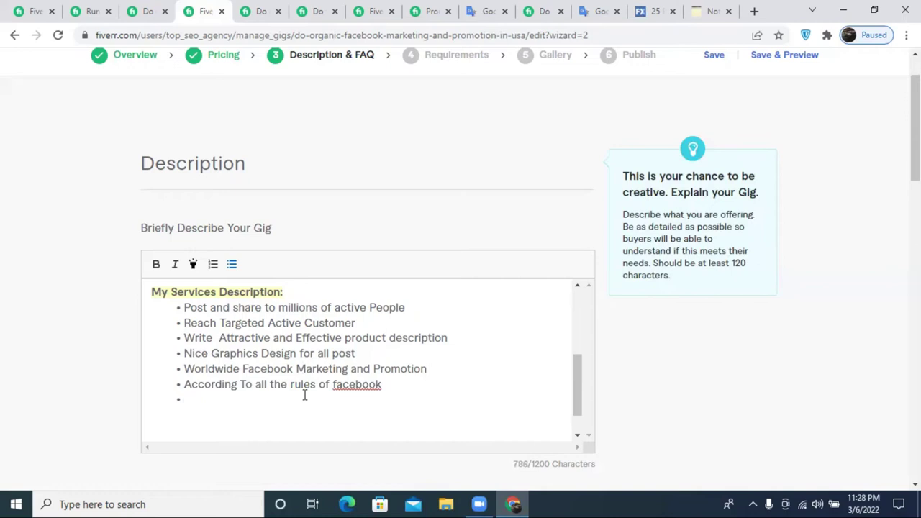
- Copy the line "increase your product sales." from the competing worldwide organic marketing gig into the online notepad
left_click(243, 10)
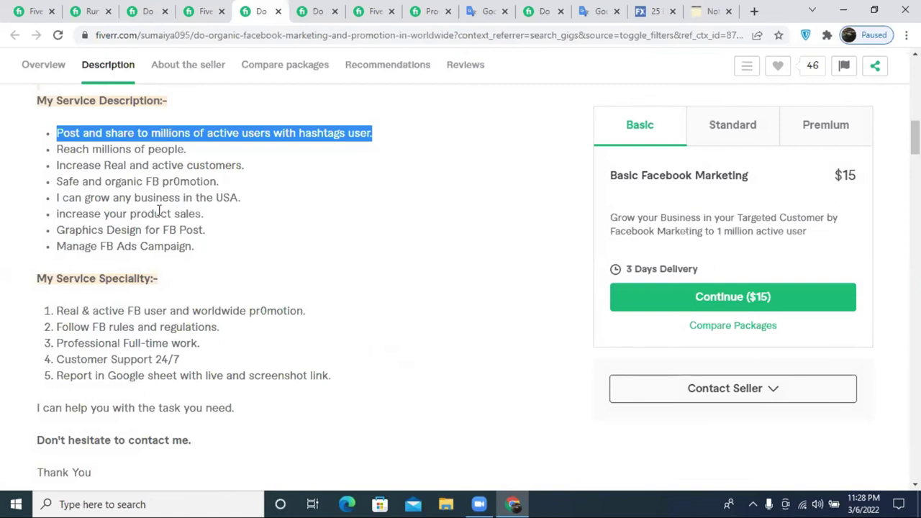
double_click(84, 164)
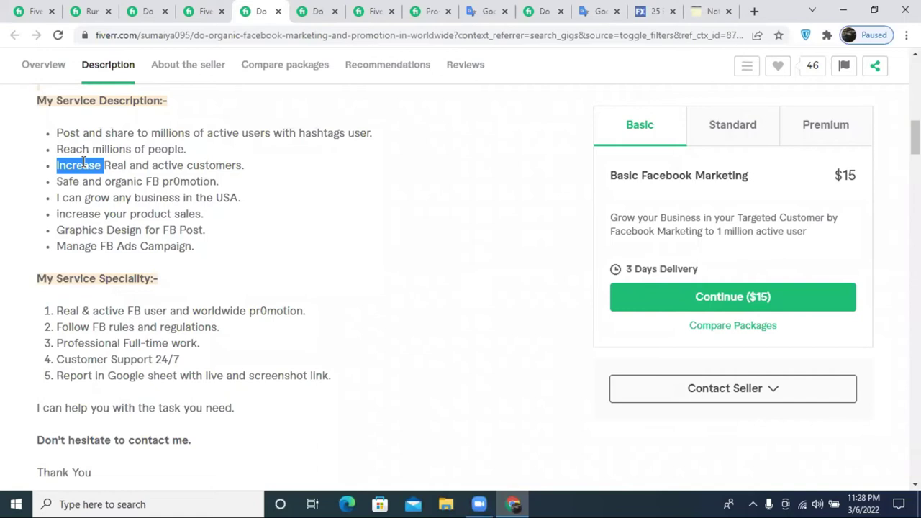
triple_click(119, 214)
right_click(126, 214)
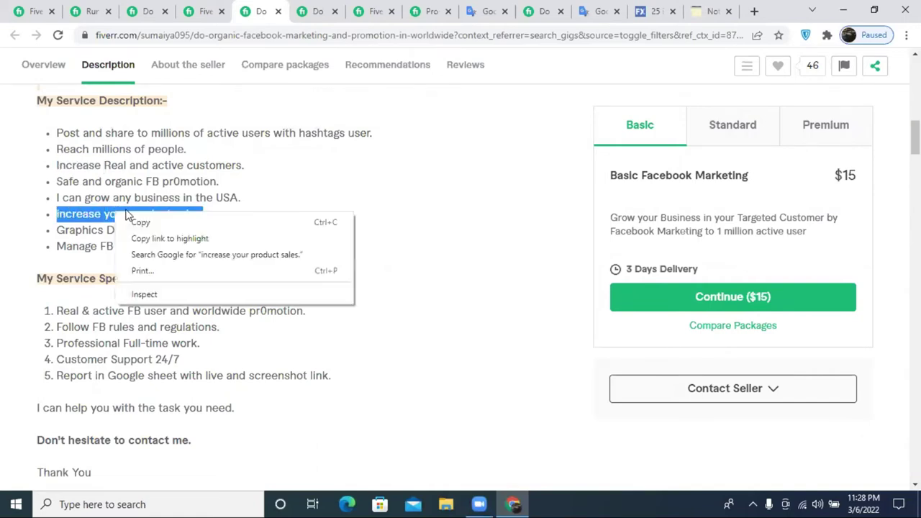
left_click(140, 223)
left_click(711, 11)
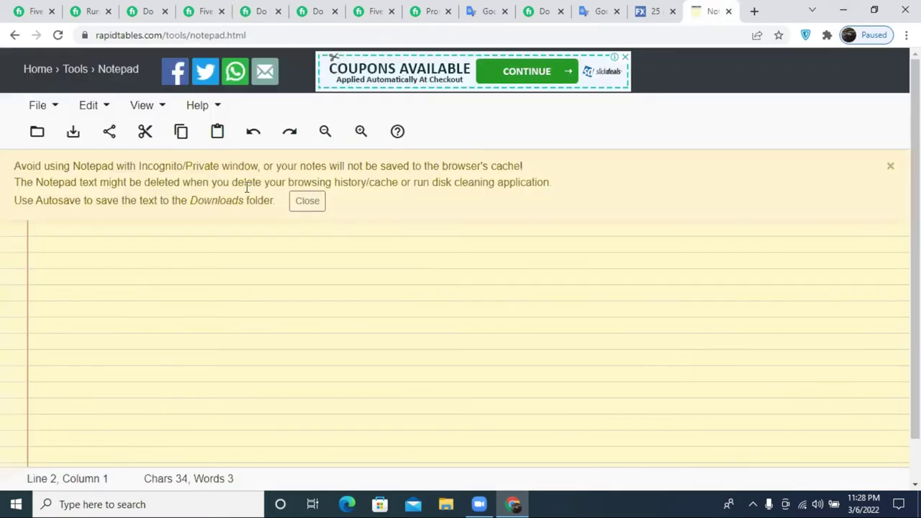
key("ctrl+v")
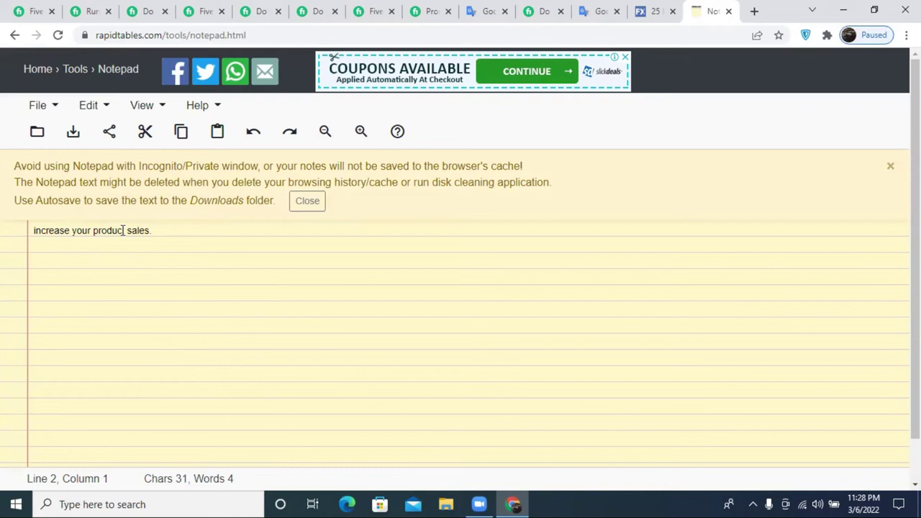
- Replace "sales" with "or Business" in the notepad line and copy the whole text
left_click_drag(127, 231, 148, 230)
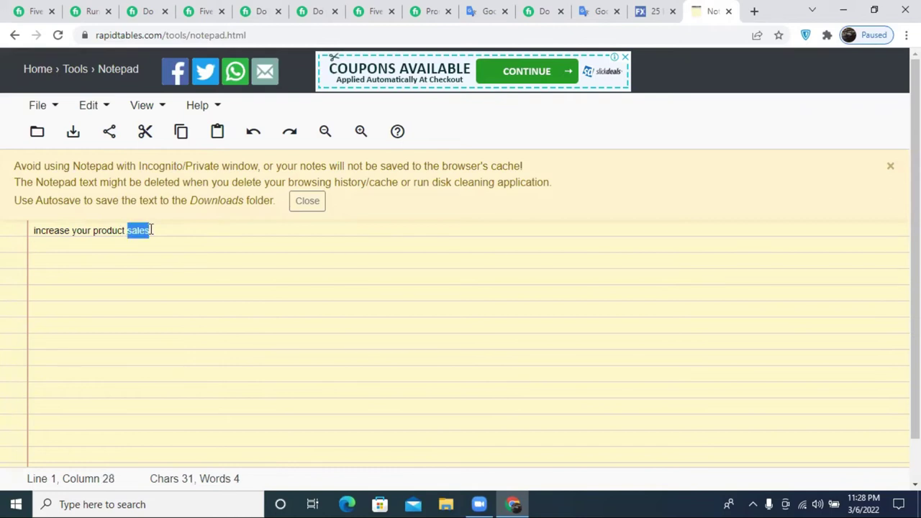
key("BackSpace")
type("r")
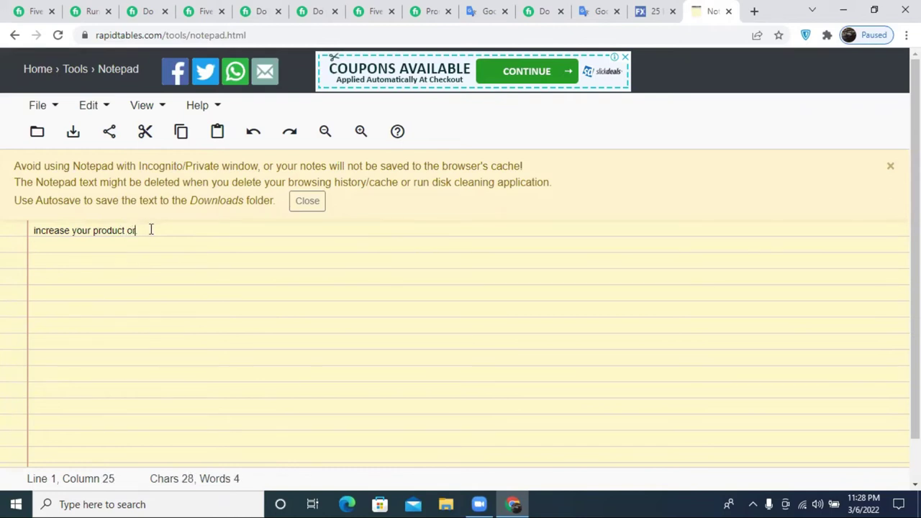
type(" Business.")
right_click(151, 232)
key("Escape")
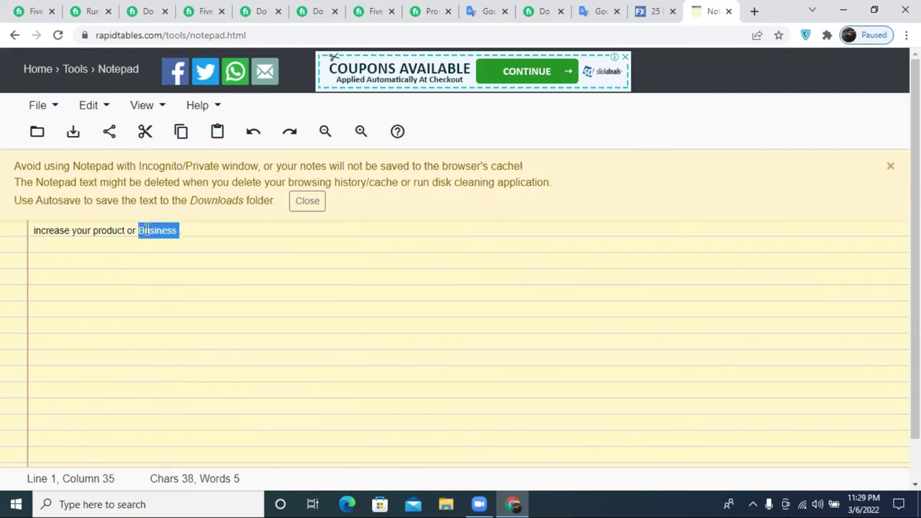
key("ctrl+a")
- Paste "increase your product or Business ." below the Facebook rules bullet in the gig description and format it as a bullet
left_click(90, 9)
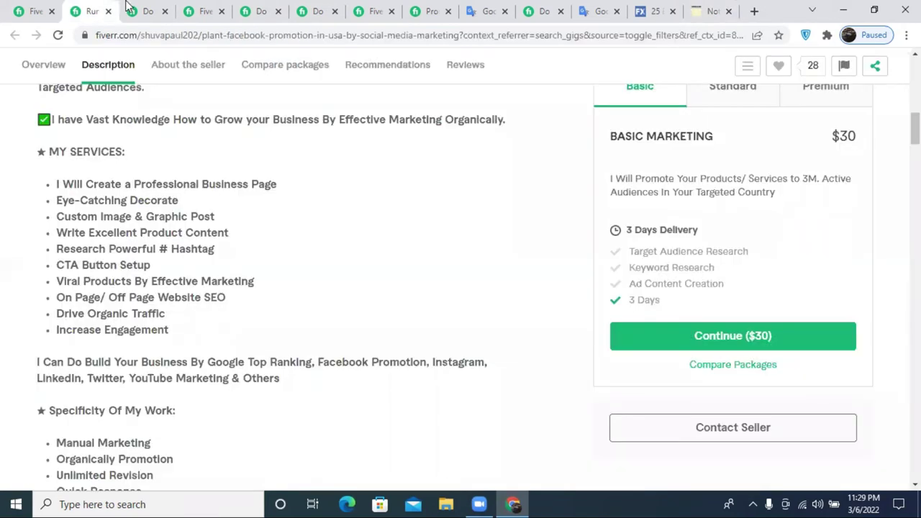
left_click(130, 9)
left_click(191, 9)
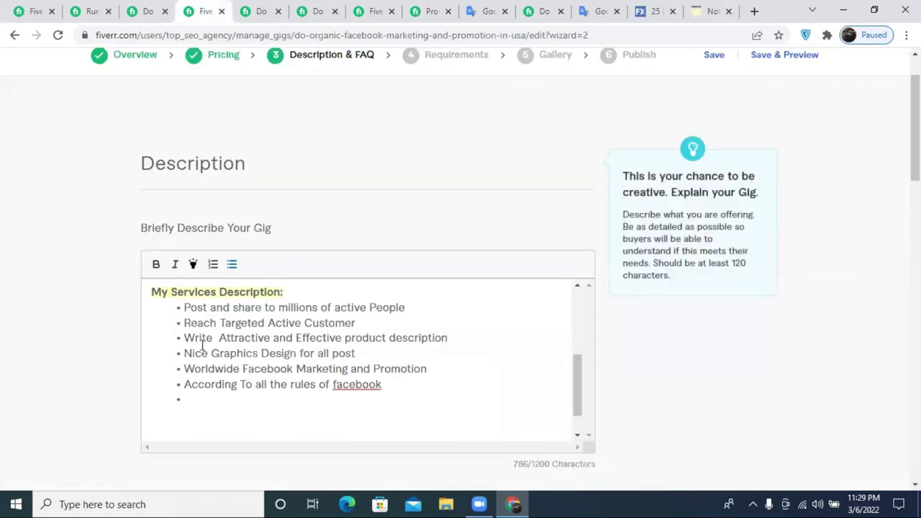
key("ctrl+v")
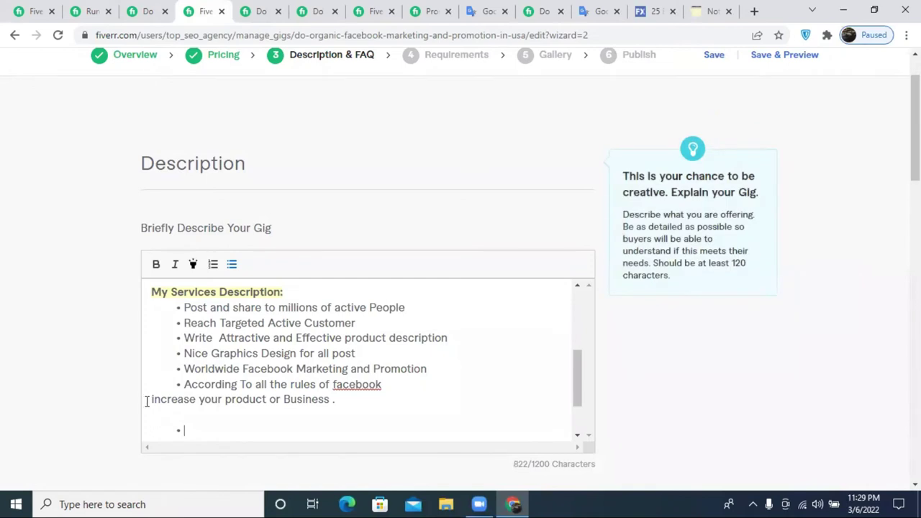
left_click(235, 265)
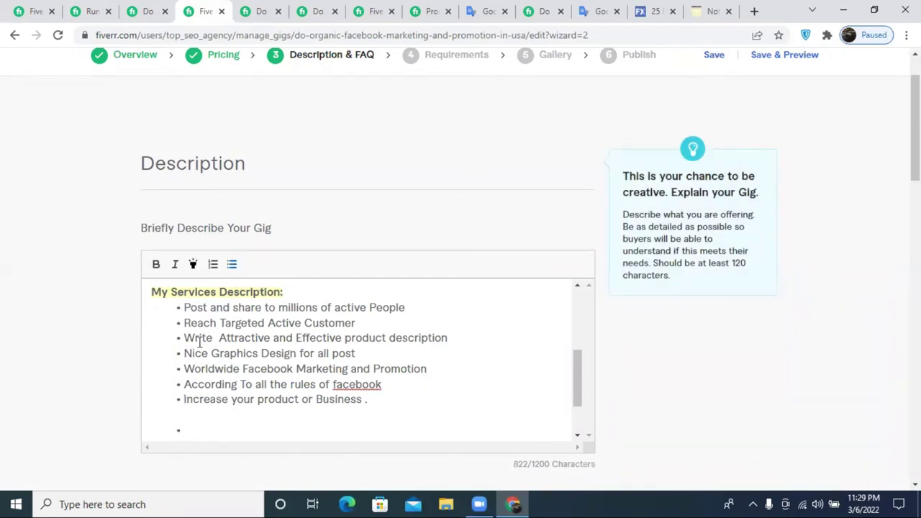
- Remove the blank line beneath the last written bullet and correct "facebook" to "Facebook" in the sixth bullet
left_click(193, 420)
key("BackSpace")
right_click(359, 386)
left_click(440, 210)
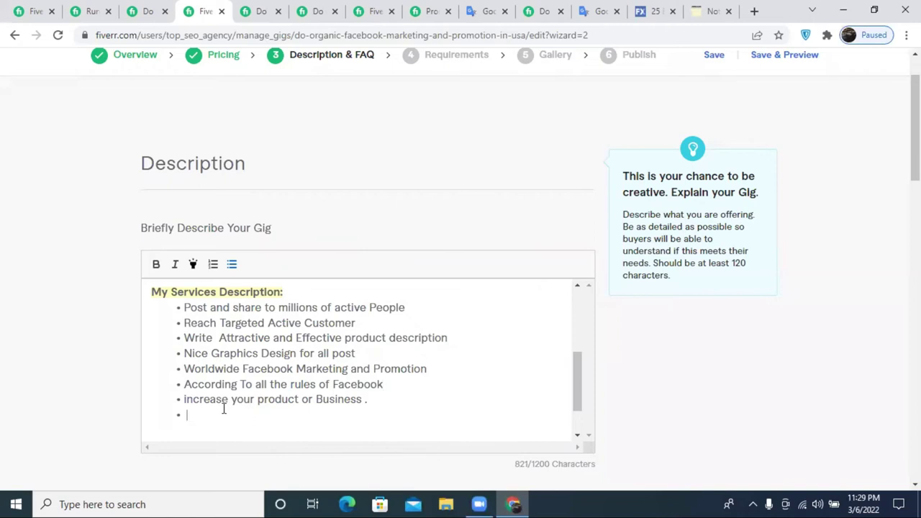
- Capitalize "Increase" in the product or Business bullet and add "Targeted audience" as the bullet beneath it
type("I")
left_click(185, 414)
key("BackSpace")
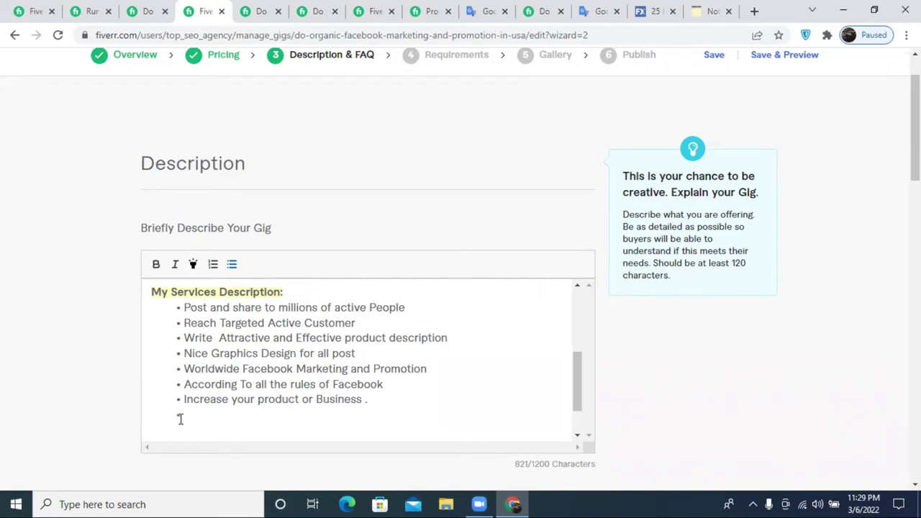
type("Targeted")
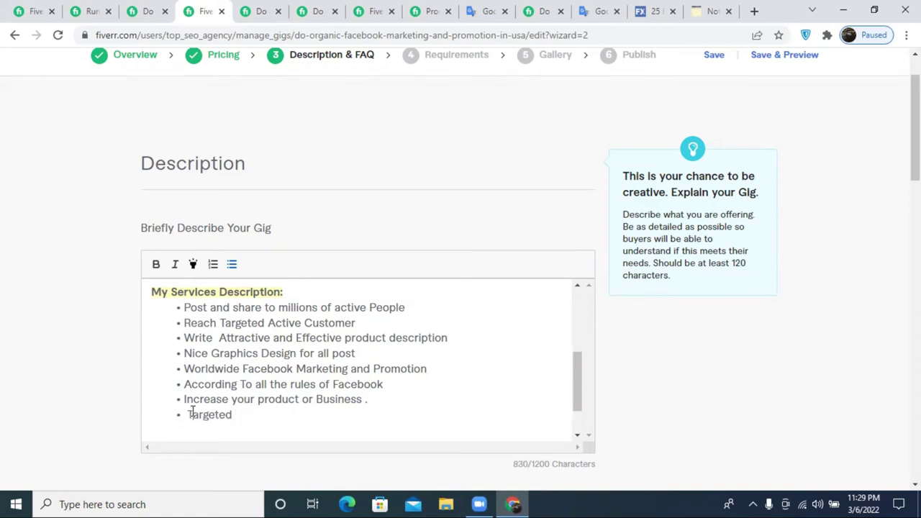
left_click(187, 414)
key("BackSpace")
type("aud")
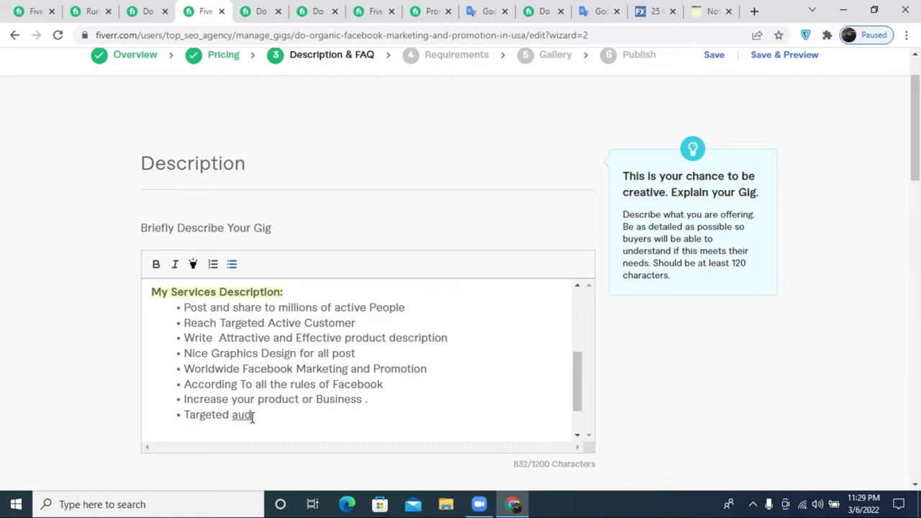
type("ience")
key("Return")
- Copy "increase your product sales." from the competing worldwide marketing gig and replace the online notepad's text with it
left_click(266, 11)
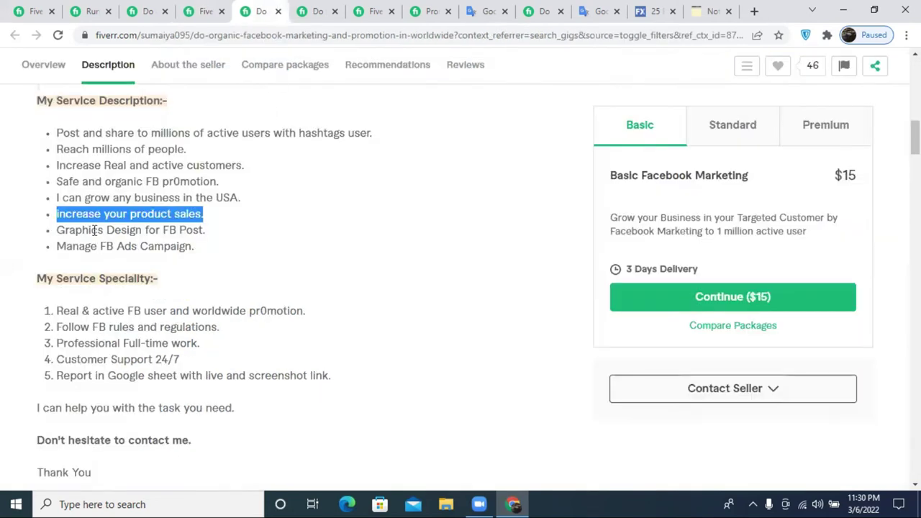
right_click(131, 214)
left_click(157, 224)
left_click(708, 10)
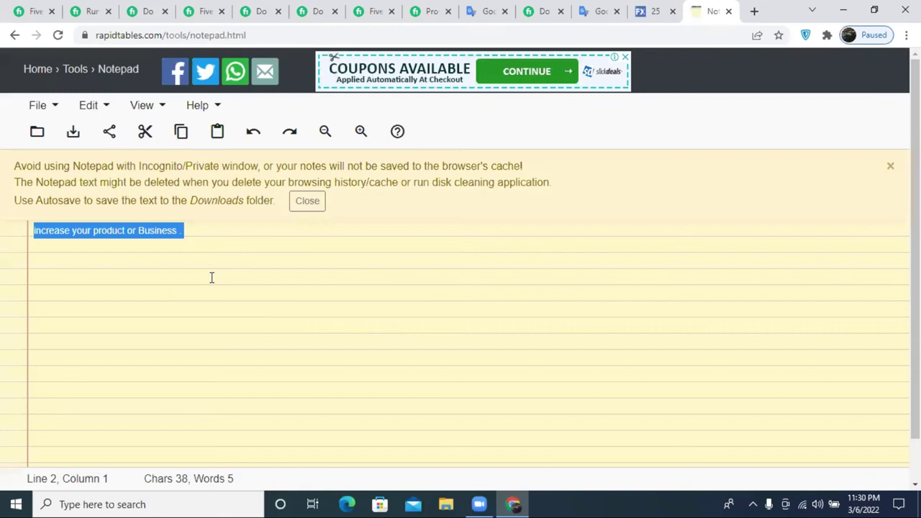
key("ctrl+v")
- Reword the notepad line to "increase More sales" without the full stop and copy the whole text
left_click(169, 230)
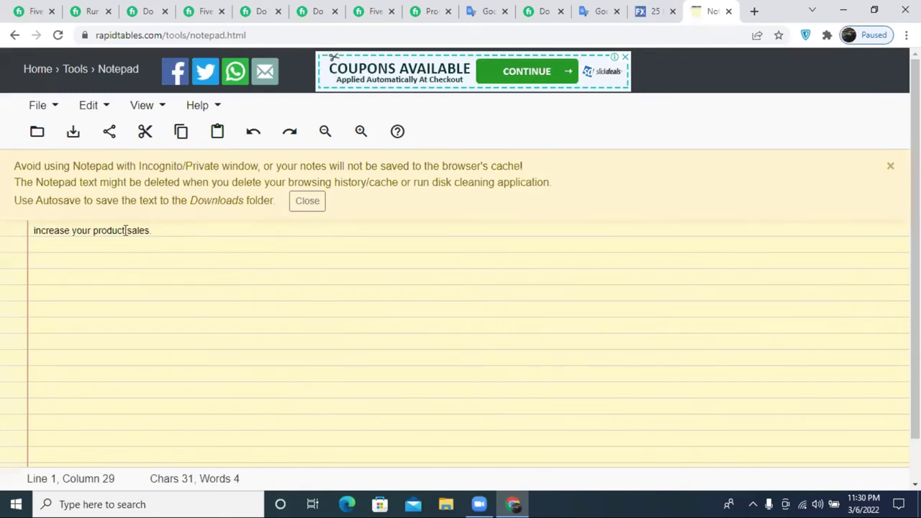
left_click_drag(127, 229, 95, 228)
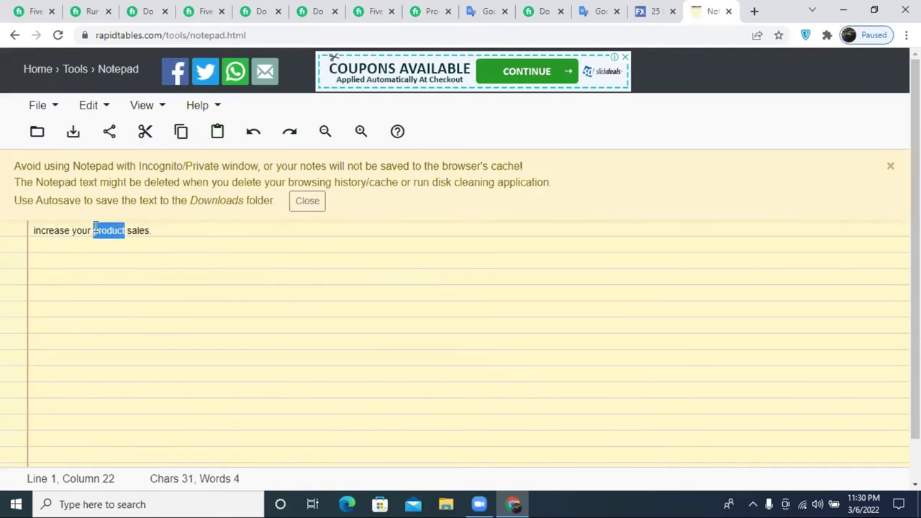
key("BackSpace")
key("BackSpace")
key("BackSpace")
key("BackSpace")
key("BackSpace")
key("BackSpace")
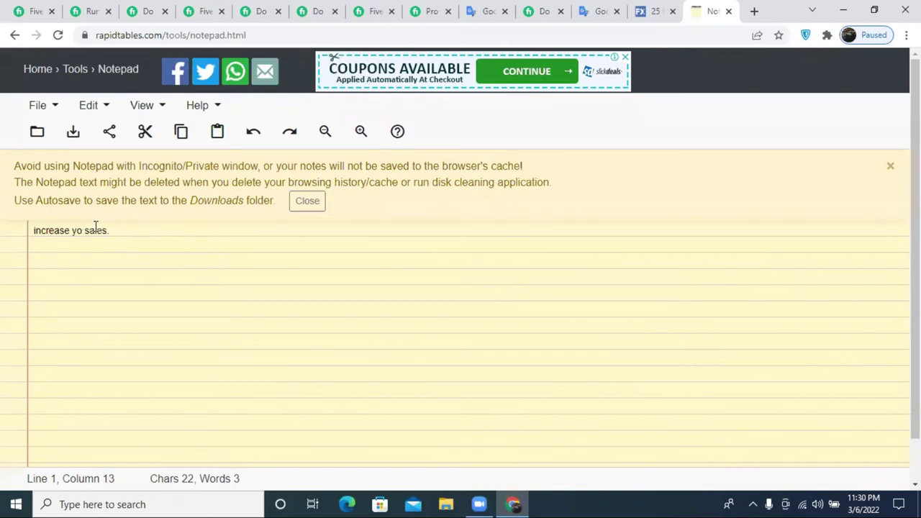
type("More")
left_click(121, 230)
key("Right")
key("BackSpace")
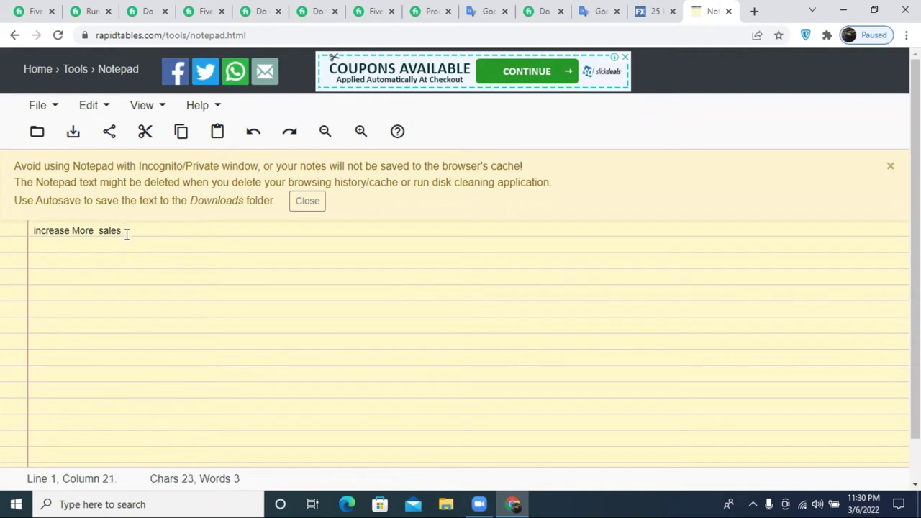
key("ctrl+a")
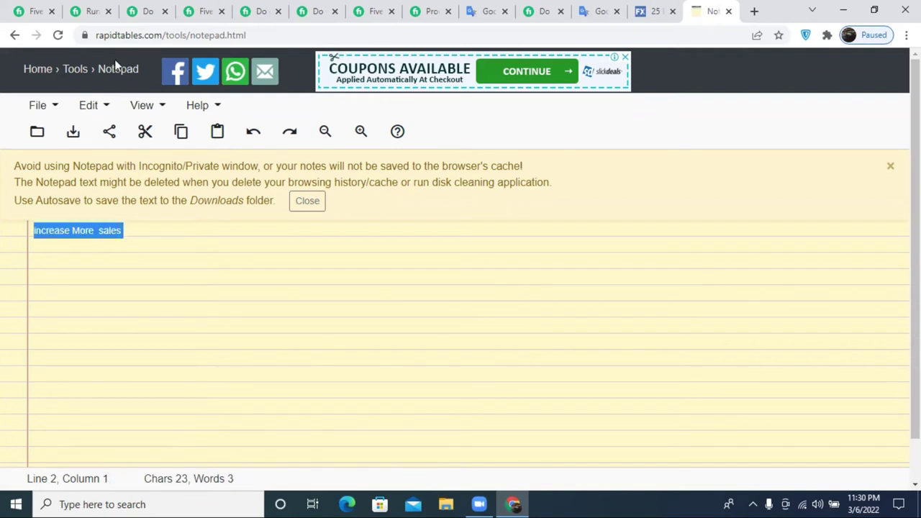
- Paste the line into the gig description as the bullet "Increase More sales" and remove the empty bullet beneath it
left_click(155, 9)
left_click(204, 11)
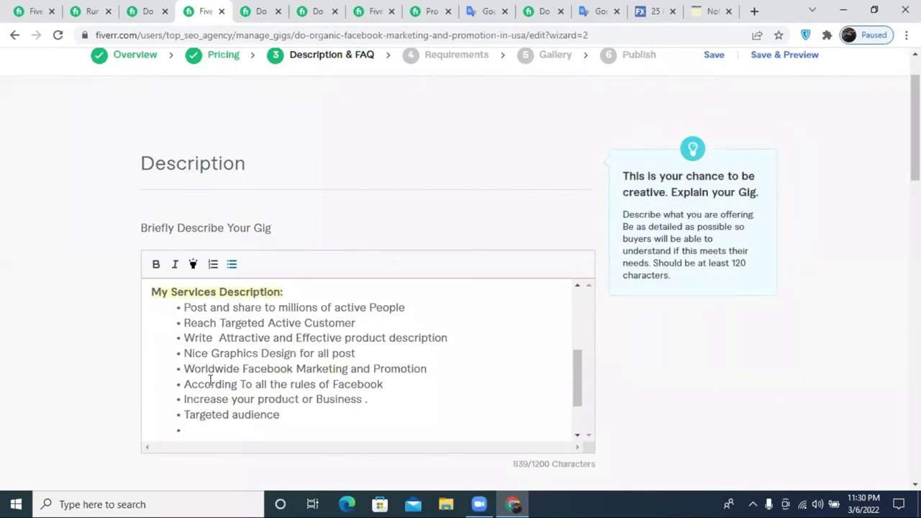
key("ctrl+v")
left_click(152, 407)
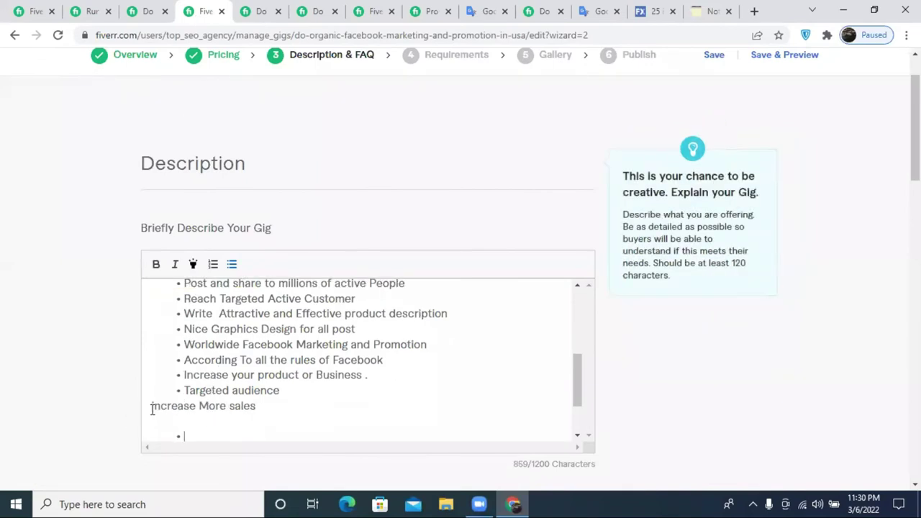
left_click(232, 264)
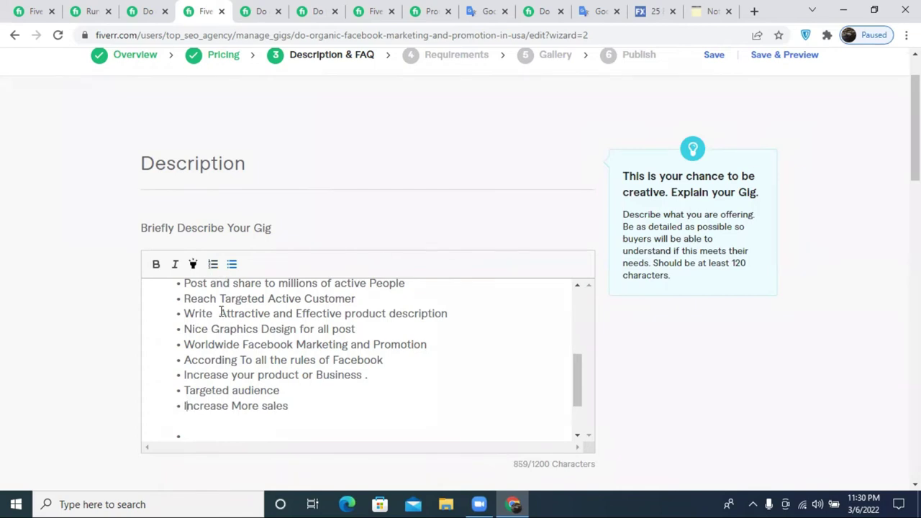
left_click(187, 430)
key("Return")
key("BackSpace")
- Insert the bullet "Nice Animation Create" between "Targeted audience" and "Increase More sales"
left_click(282, 395)
key("Return")
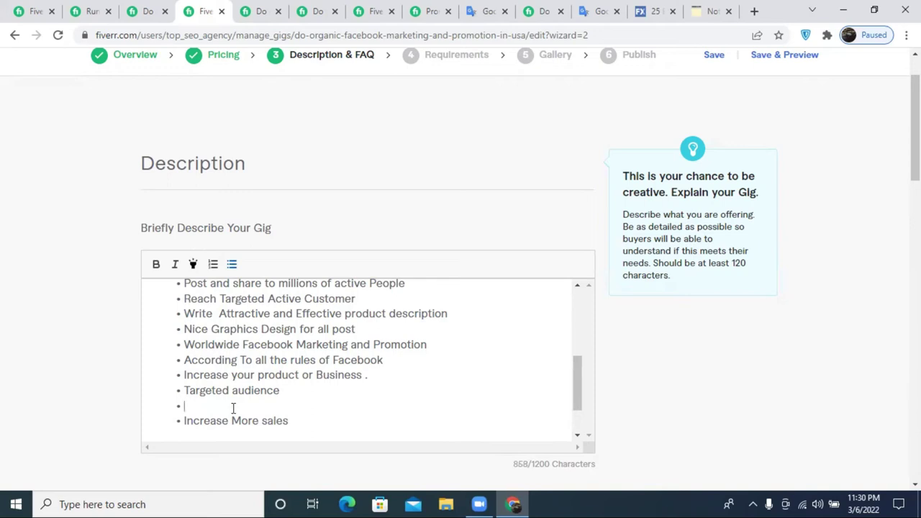
type("Nice Animation ")
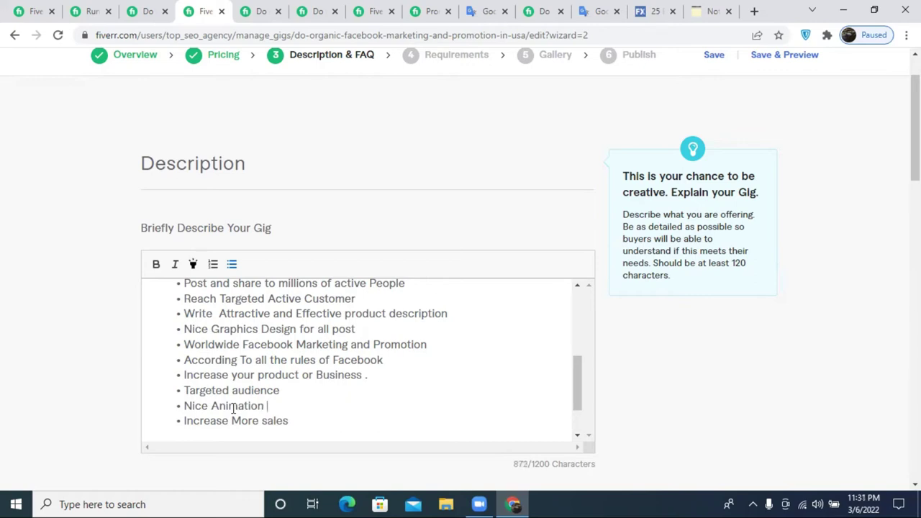
type("Create")
key("Return")
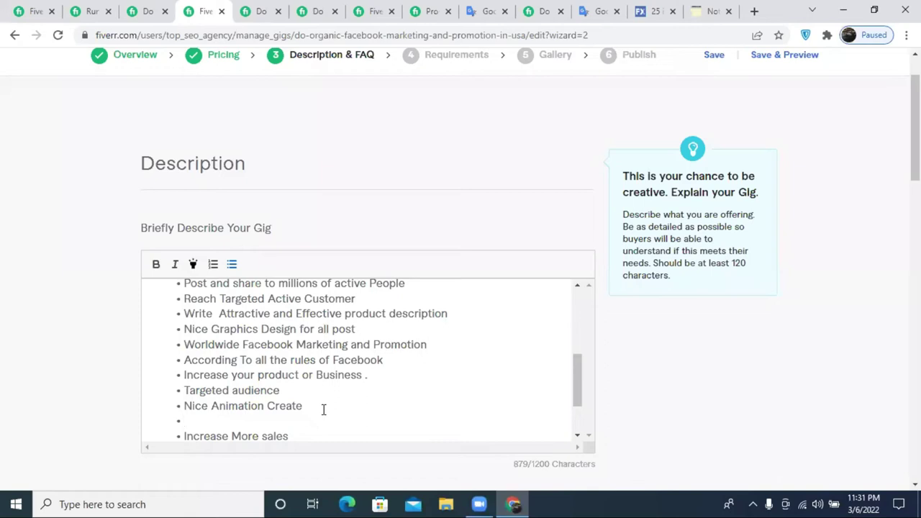
- Add the bullet "SEO Friendly all Post" above "Increase More sales", correcting the spelling of "Friendly"
type("SEO Fri")
type("endy")
right_click(238, 420)
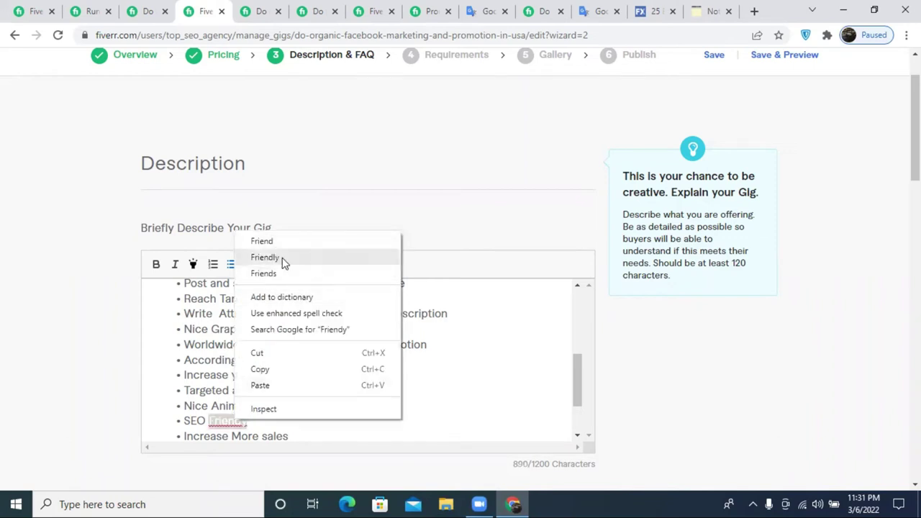
left_click(282, 261)
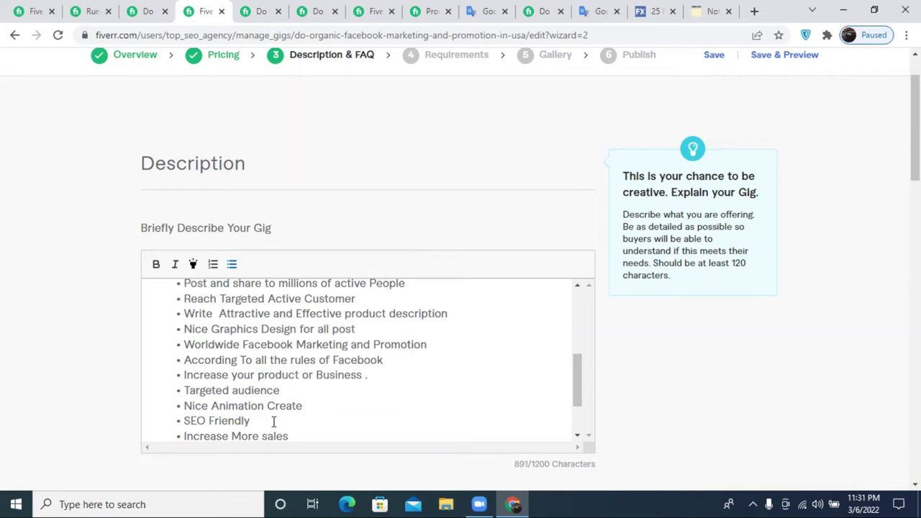
type("all Post")
- Compare the written services list with the service, speciality and "Why Choose Me?" sections of the competing gigs
scroll(300, 366, "down", 2)
scroll(300, 367, "up", 3)
scroll(298, 366, "down", 3)
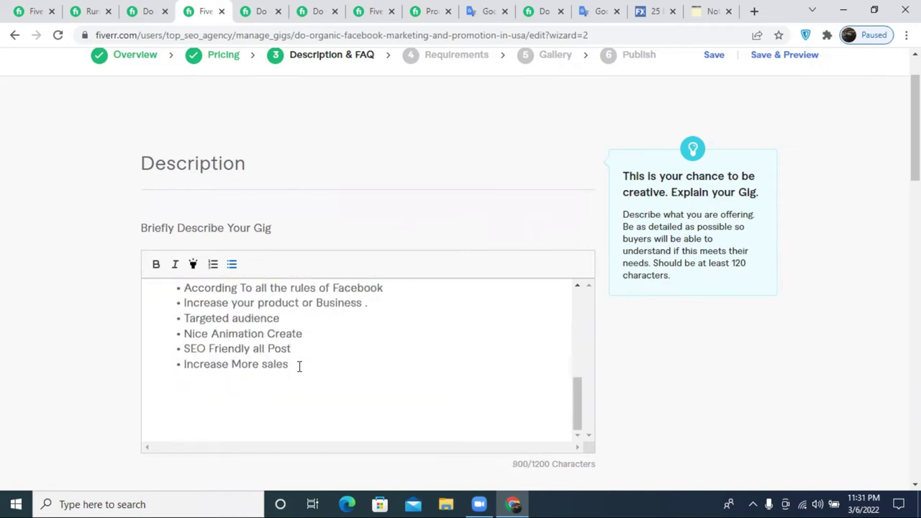
left_click(260, 10)
left_click(147, 10)
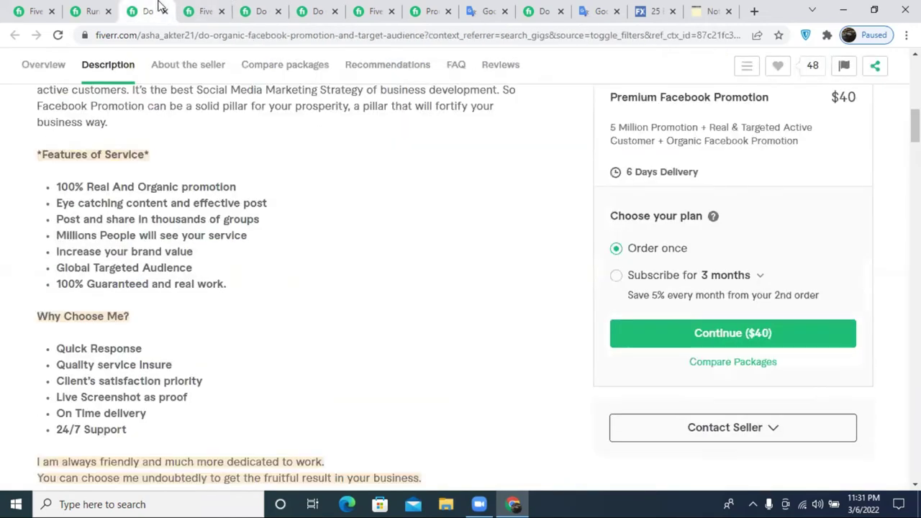
left_click(84, 10)
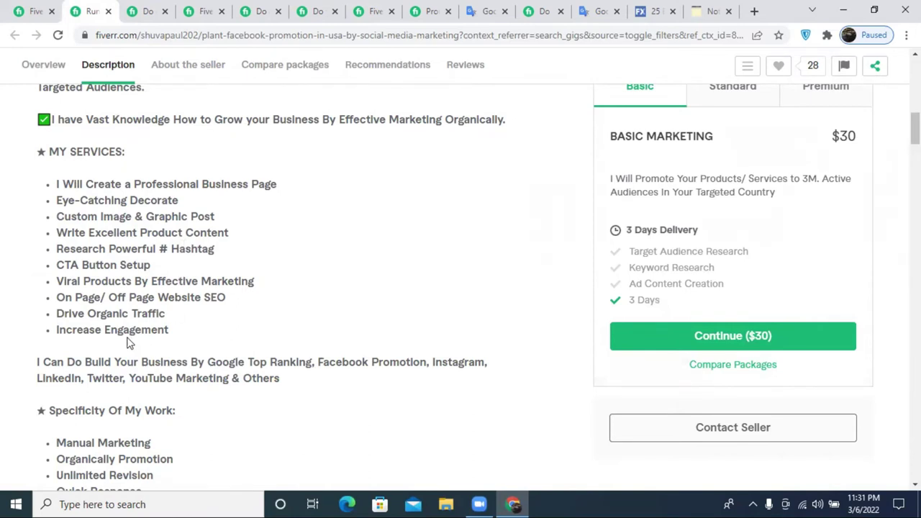
left_click(150, 10)
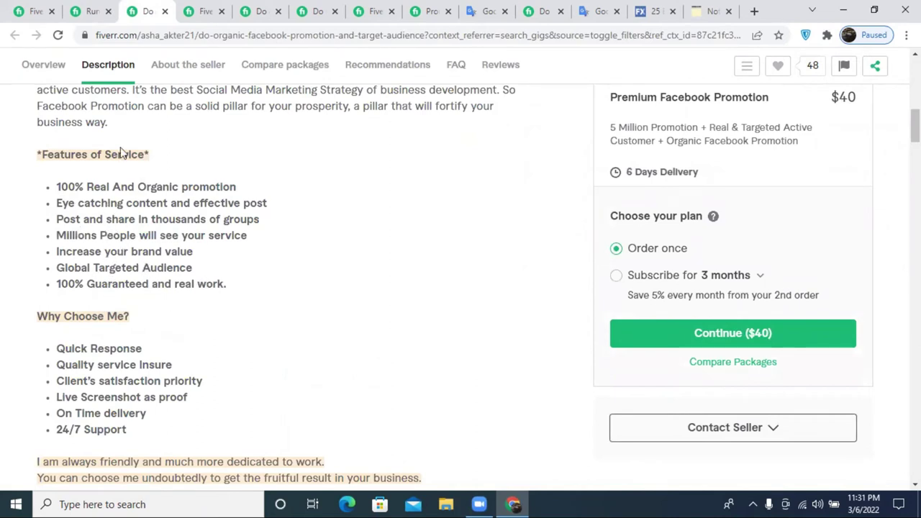
left_click(205, 10)
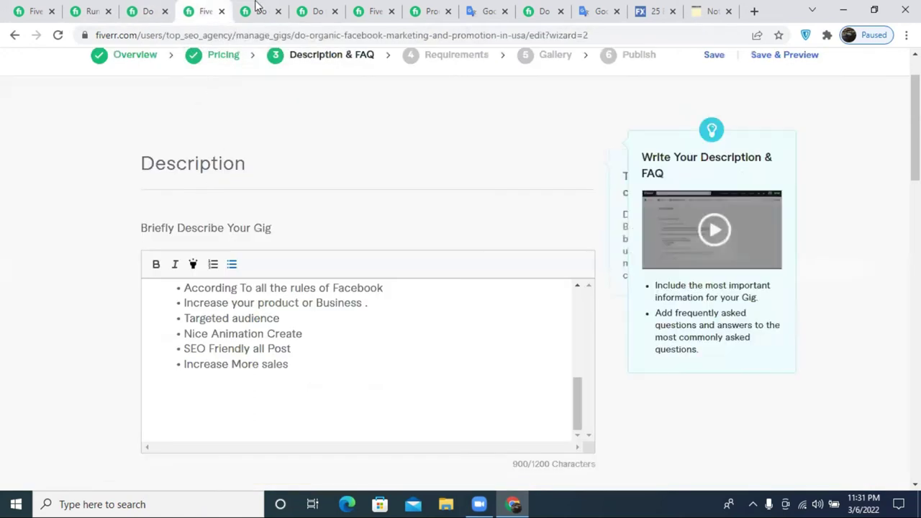
left_click(257, 9)
scroll(231, 261, "up", 1)
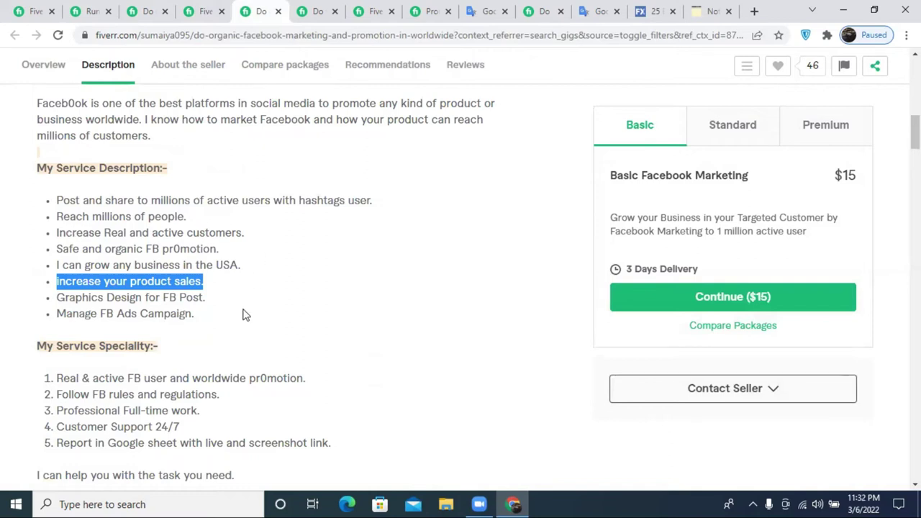
scroll(244, 314, "down", 3)
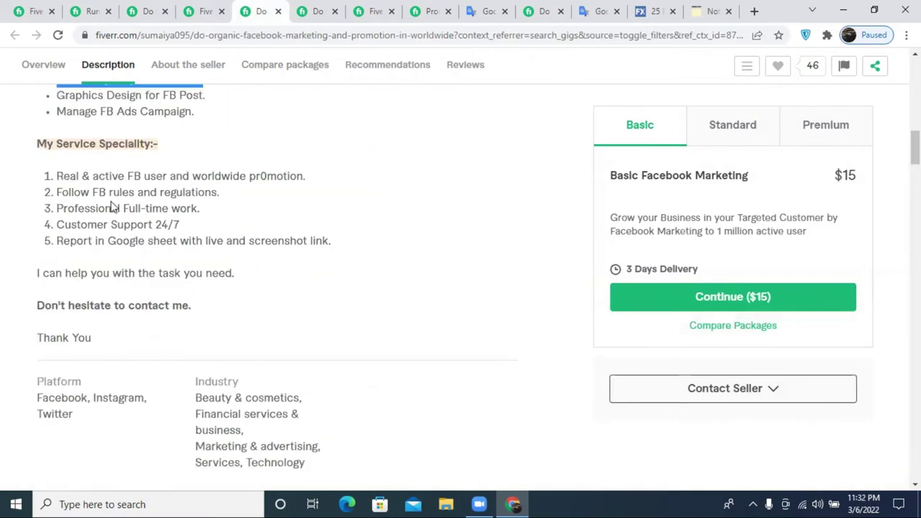
left_click(132, 8)
left_click(210, 8)
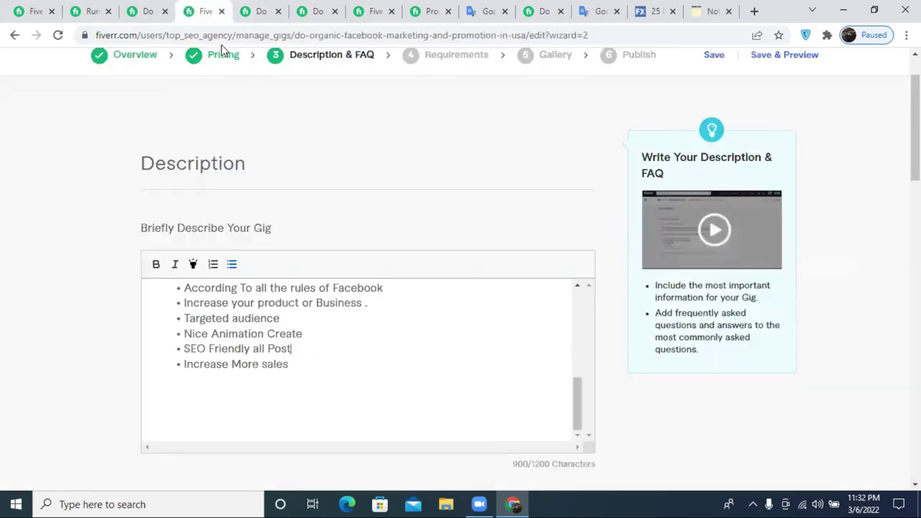
scroll(207, 387, "up", 2)
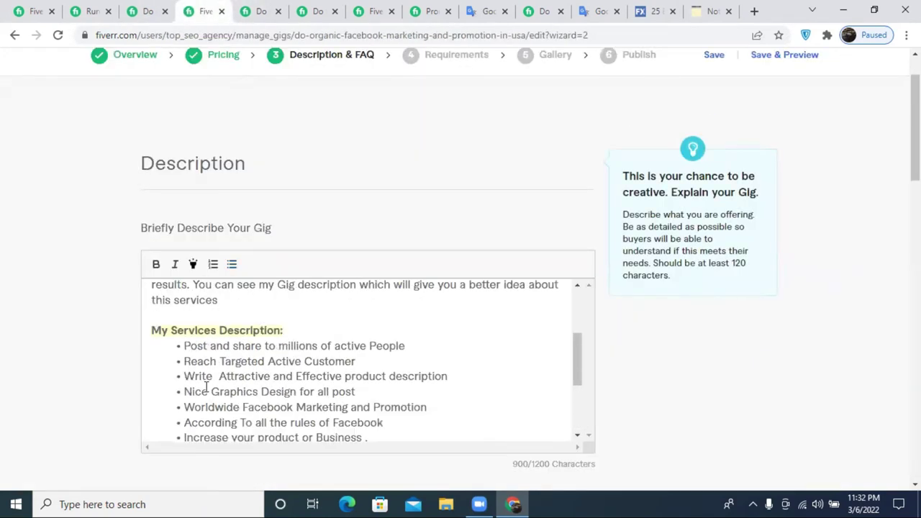
scroll(196, 403, "down", 3)
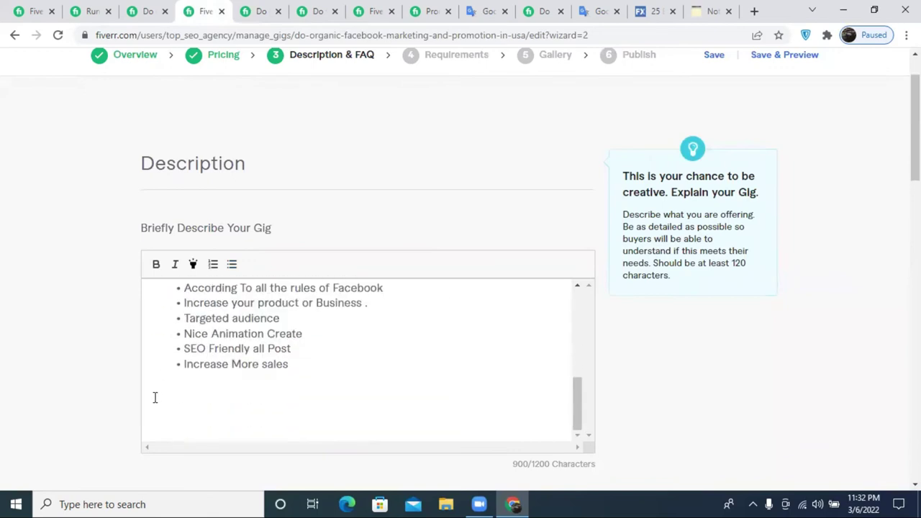
- Write the heading "Why Choose me:" below the services list, separated from it by a blank line
left_click(163, 387)
type("Why")
type("Choose me ")
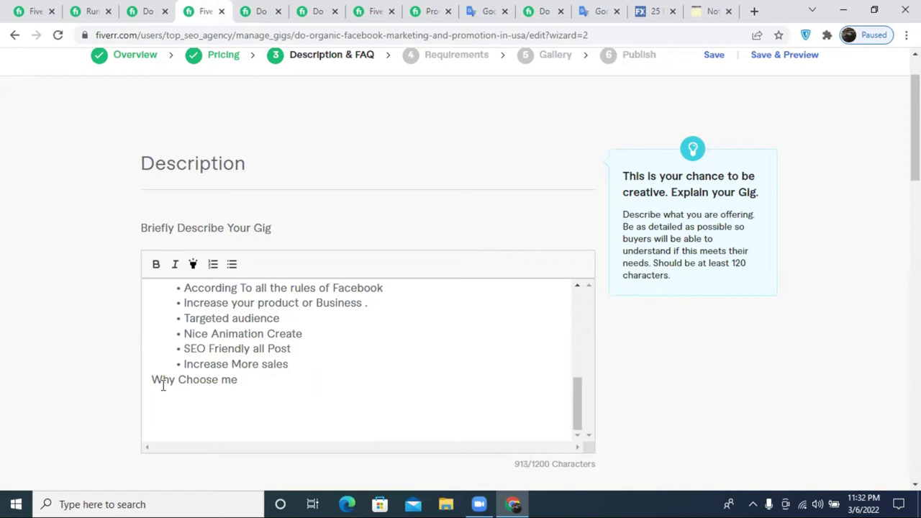
type(":")
left_click(158, 375)
key("Return")
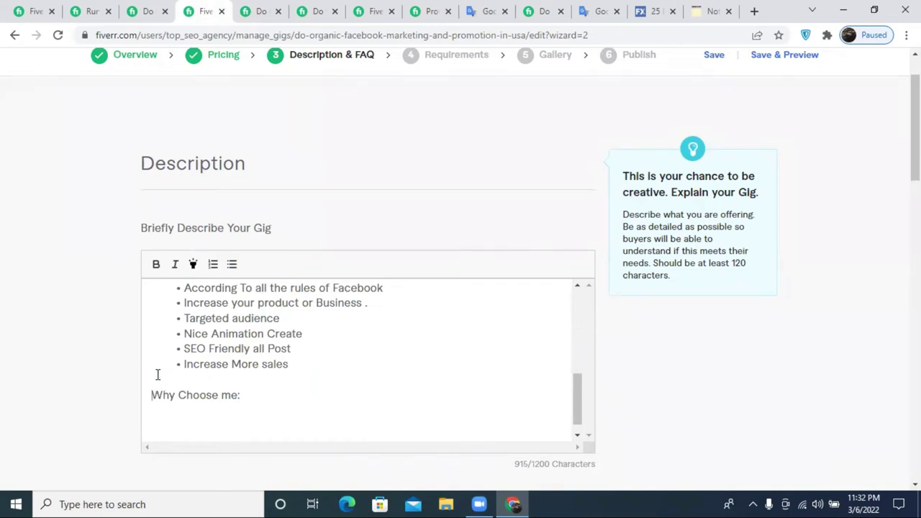
- Make the "Why Choose me:" heading bold and highlighted
left_click_drag(245, 384, 121, 387)
left_click(156, 264)
left_click(193, 264)
left_click(294, 389)
scroll(297, 379, "up", 2)
scroll(299, 374, "down", 2)
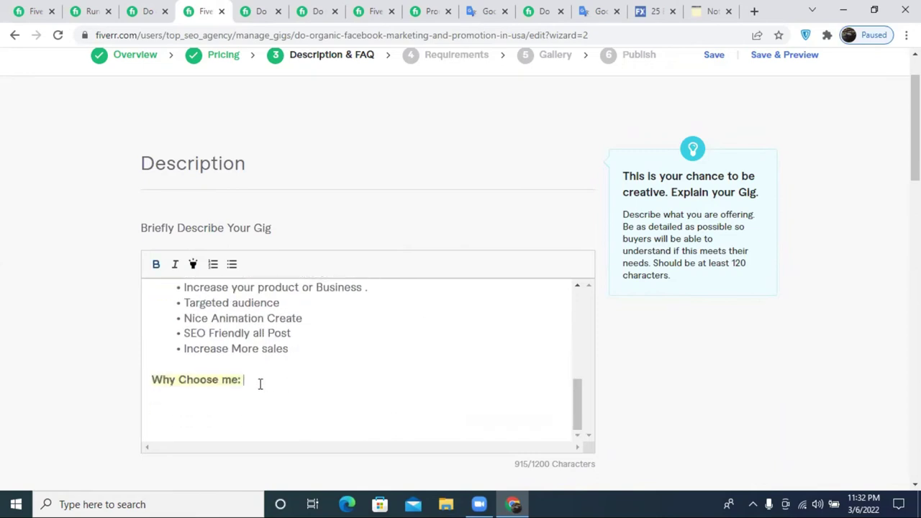
- Start a numbered list under the "Why Choose me:" heading with "On-Time Delivery" as the first item
left_click(234, 264)
left_click(214, 266)
type("On-")
left_click_drag(187, 395, 218, 395)
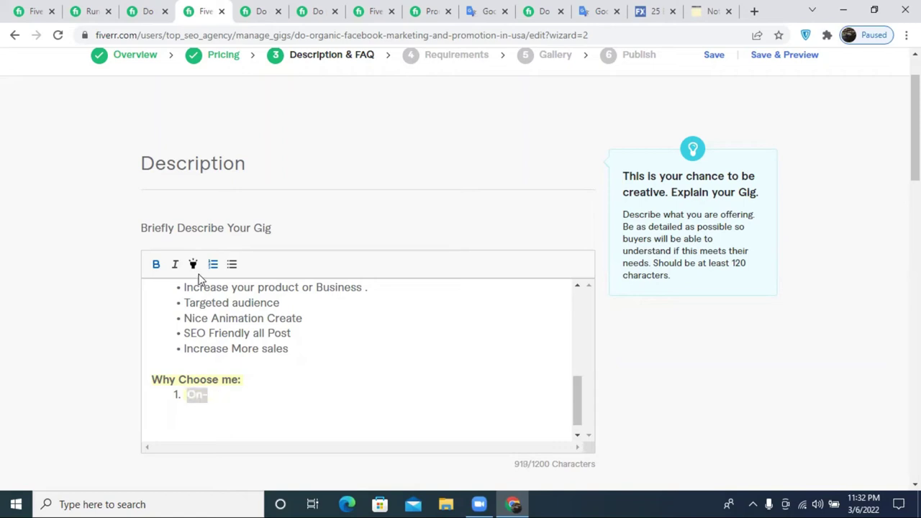
left_click(216, 409)
type("Time Delivery")
key("Return")
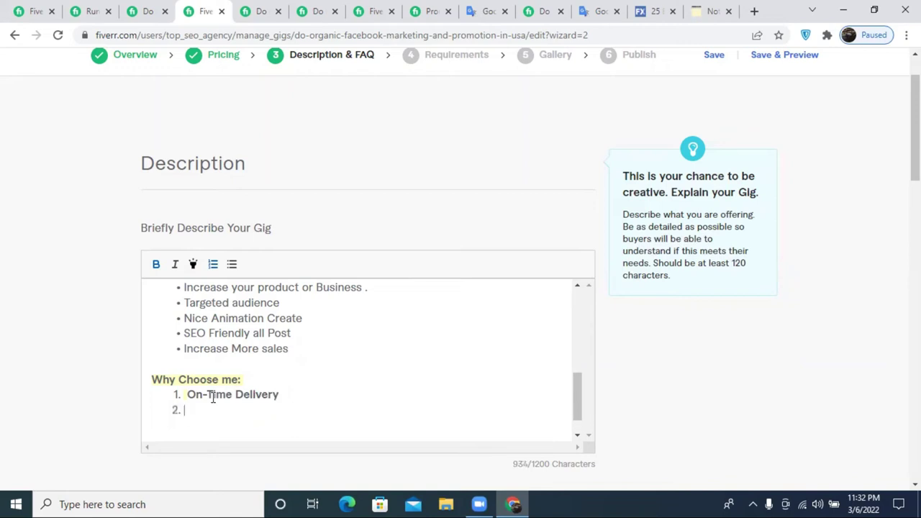
- Add "100% manually work" and "High Quality Services" as the second and third items of the "Why Choose me:" list
type("100% manuall")
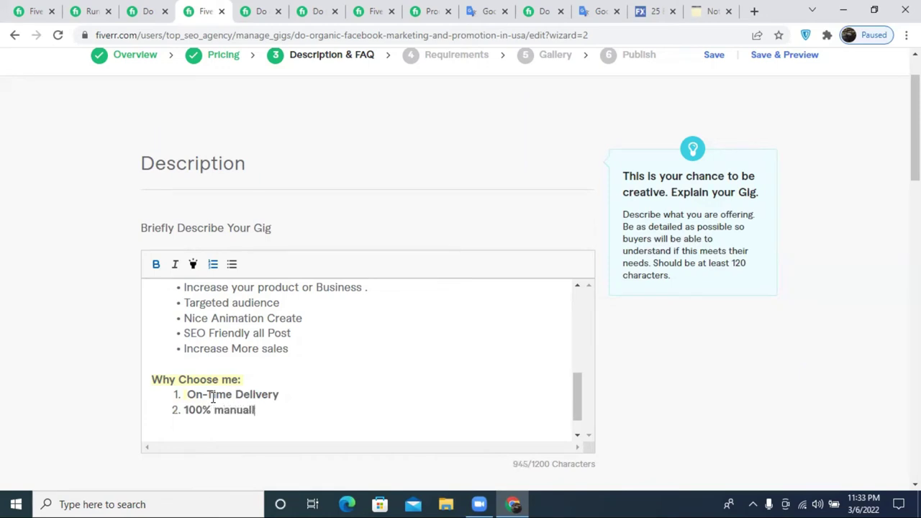
type("y work")
key("Return")
type("Hi")
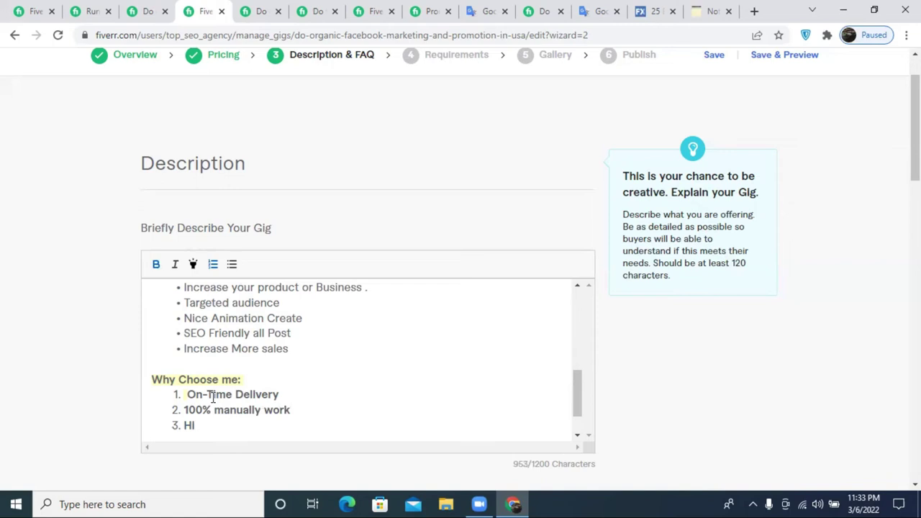
type("gh Quality ")
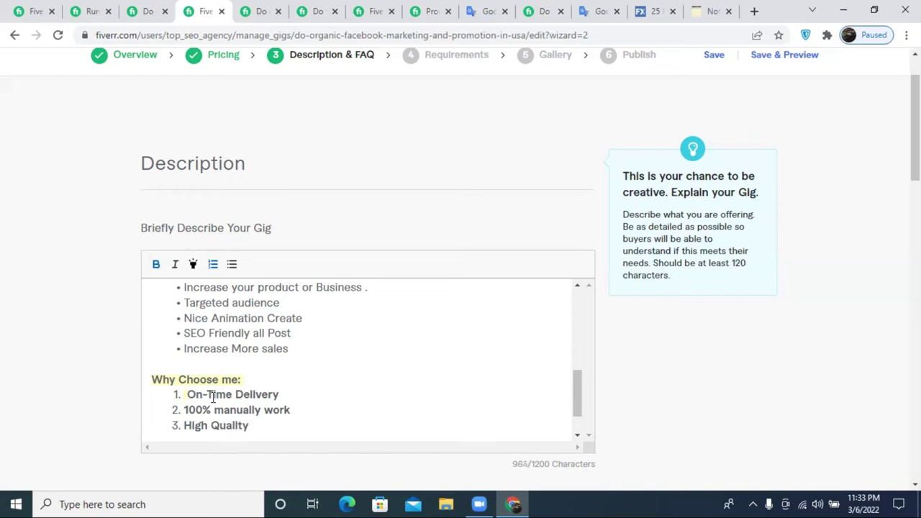
type("Services")
key("Return")
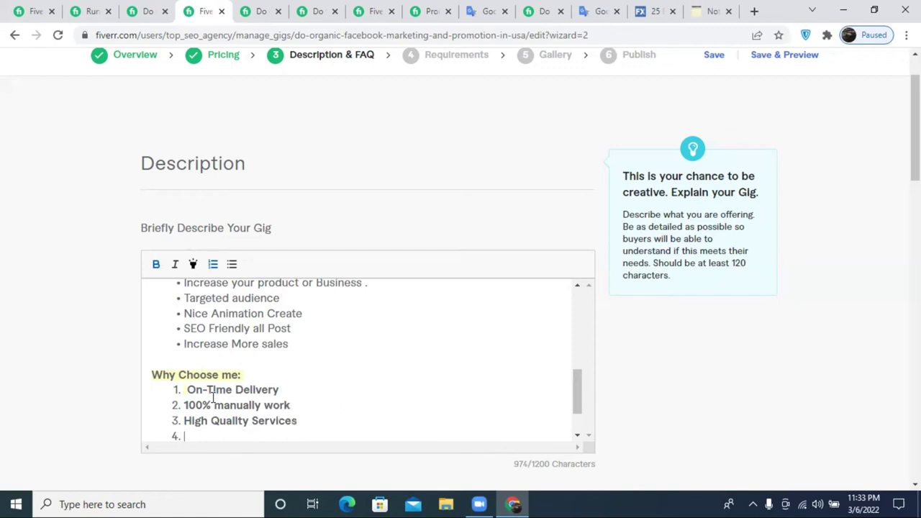
- Add "100% Satisfaction Guaranteed" as the fourth item of the "Why Choose me:" list, correcting the spelling of "Guaranteed"
type("100")
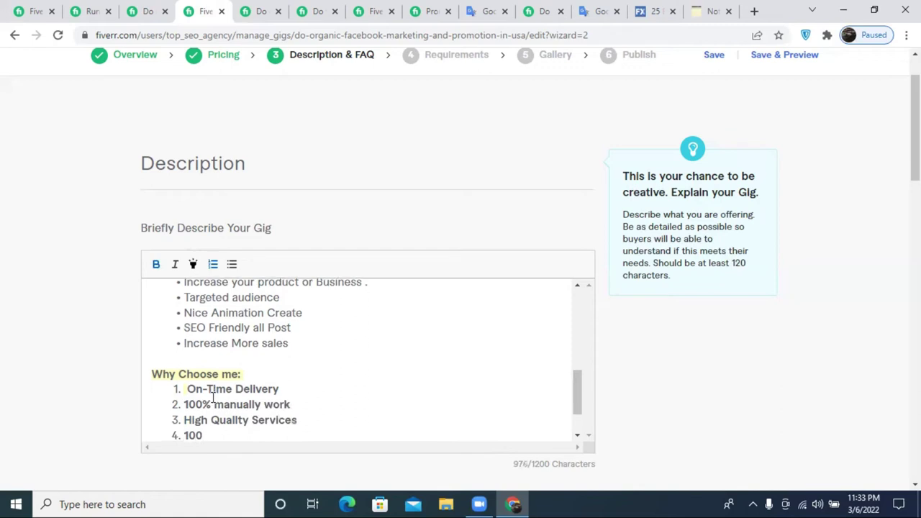
type("% se")
key("BackSpace")
key("BackSpace")
type("Satisfaction ")
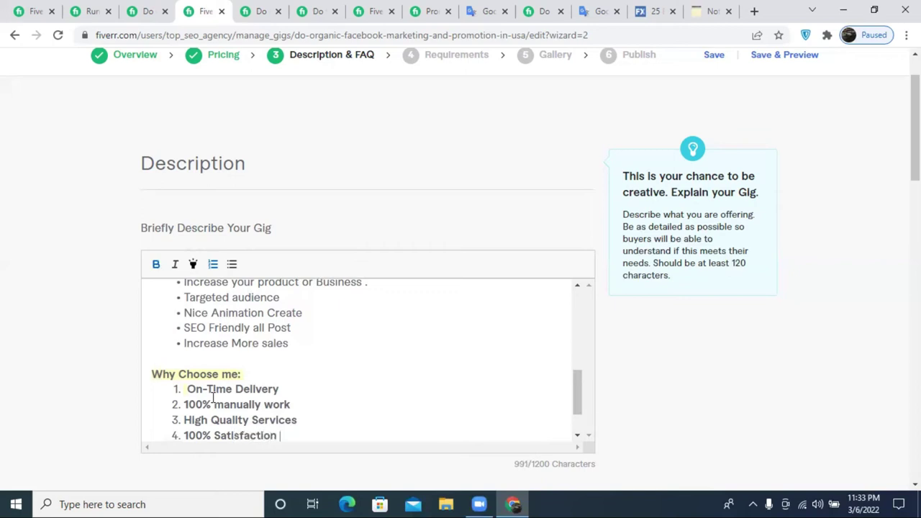
type("Guarnteed")
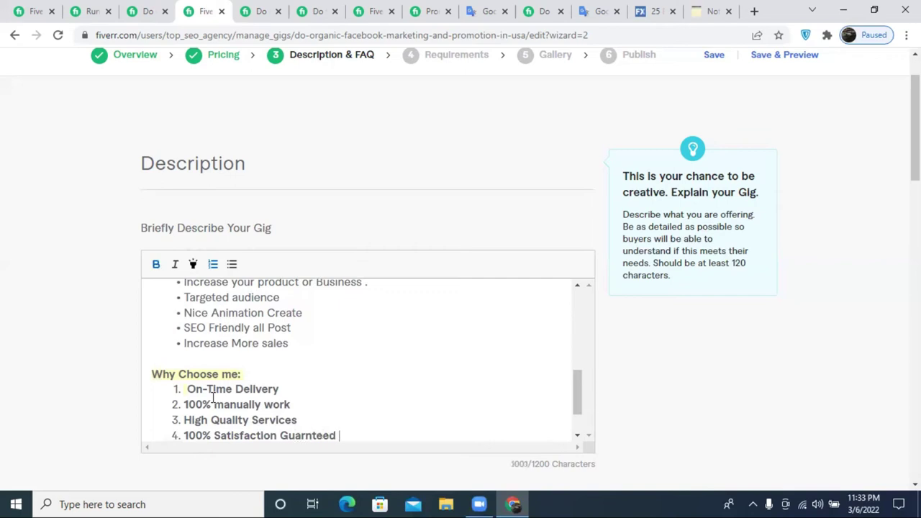
right_click(290, 437)
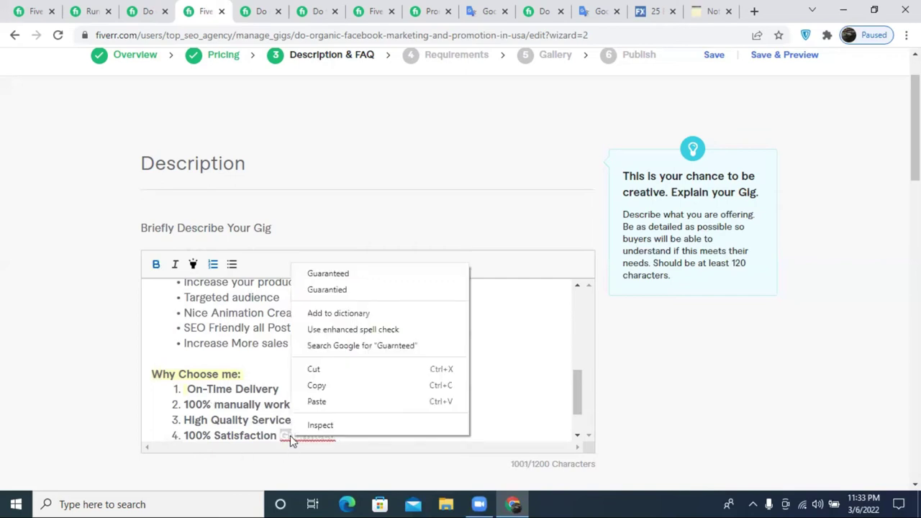
left_click(327, 273)
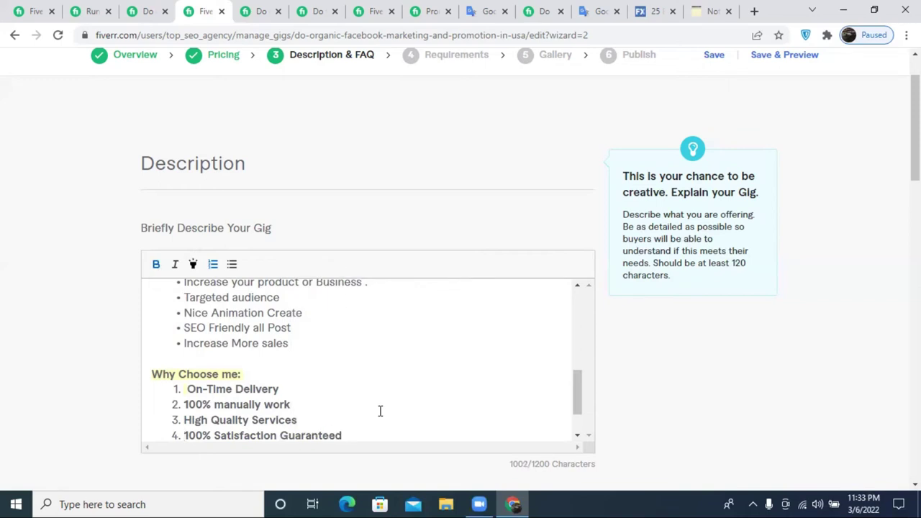
- Add "Provide report Sheet with Screenshot and Live link" as the fifth item with "Screenshot" spelled correctly, and end the numbered list
scroll(380, 411, "down", 1)
left_click(346, 384)
key("Return")
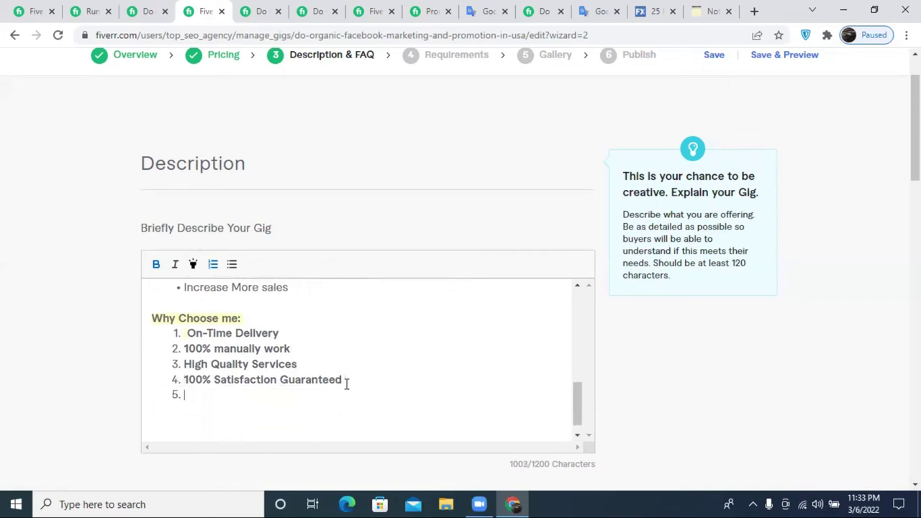
type("Provide report ")
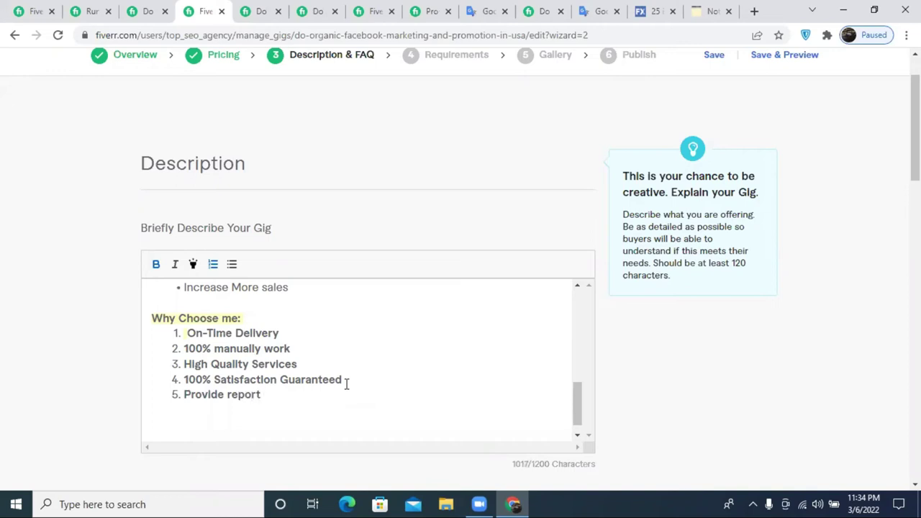
type("Sheet with Sreen")
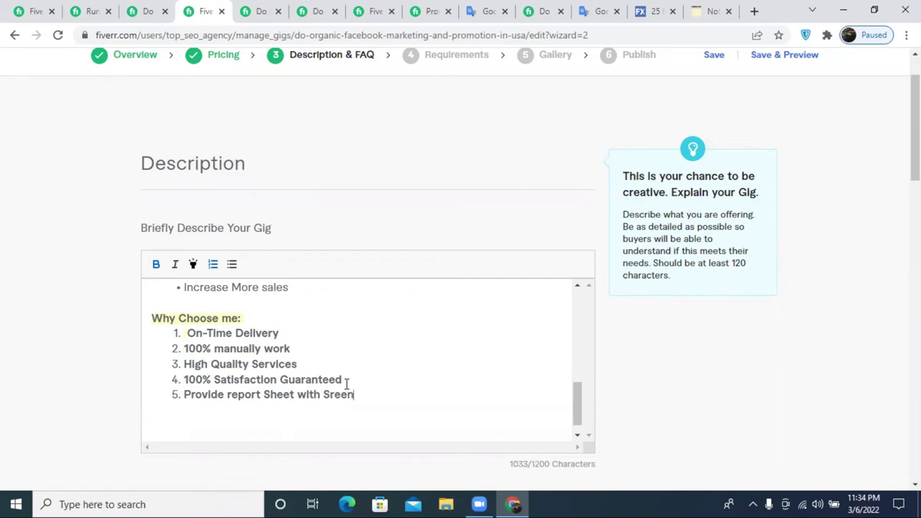
type("shot")
right_click(342, 396)
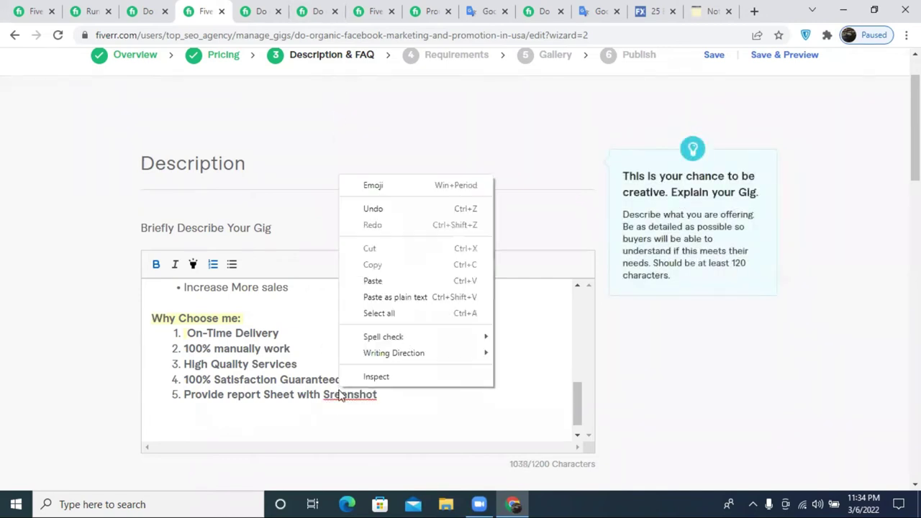
right_click(341, 395)
left_click(404, 235)
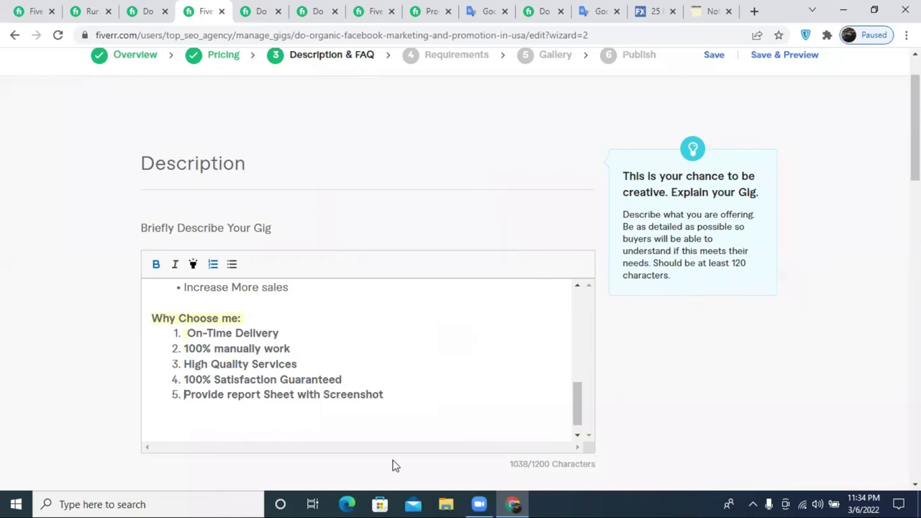
left_click(399, 396)
type("and Live link")
key("Return")
key("Return")
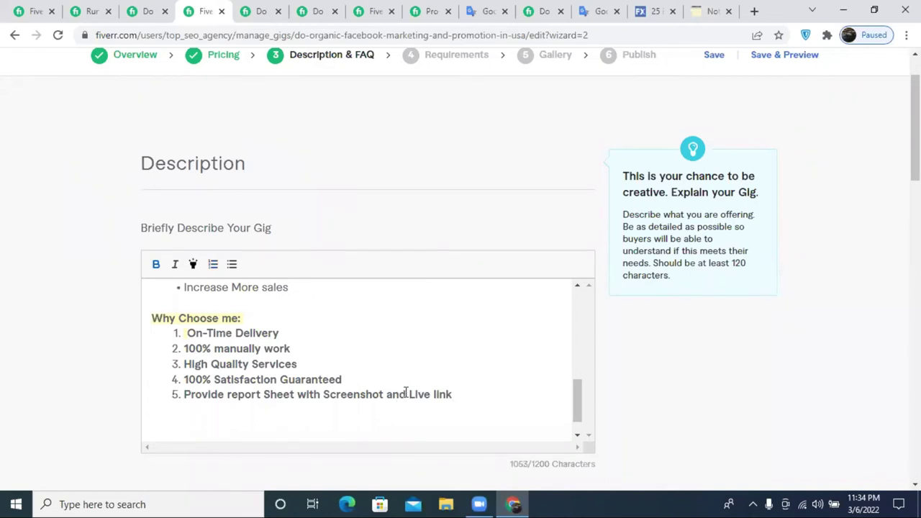
- Write the closing word "thanks" as plain text directly below the numbered list
scroll(479, 386, "up", 10)
scroll(479, 386, "down", 10)
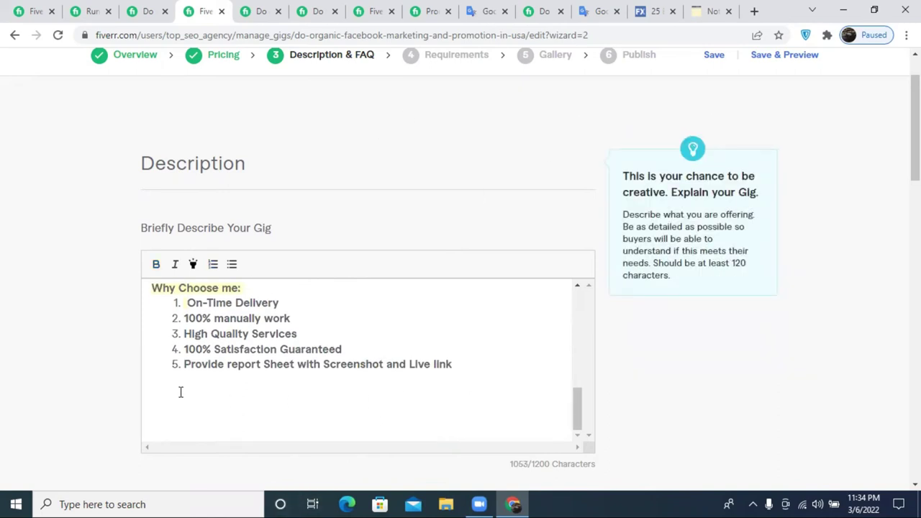
left_click(167, 383)
left_click(166, 389)
type("jh")
key("BackSpace")
key("BackSpace")
key("BackSpace")
type("t")
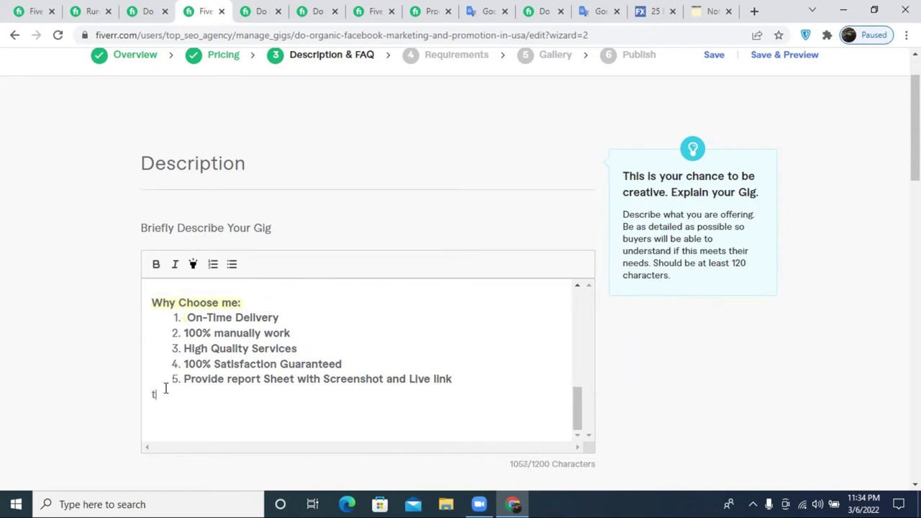
type("hanks")
double_click(161, 394)
- Select and copy the description from the welcome title through the last item of the "Why Choose me:" list
scroll(239, 377, "up", 10)
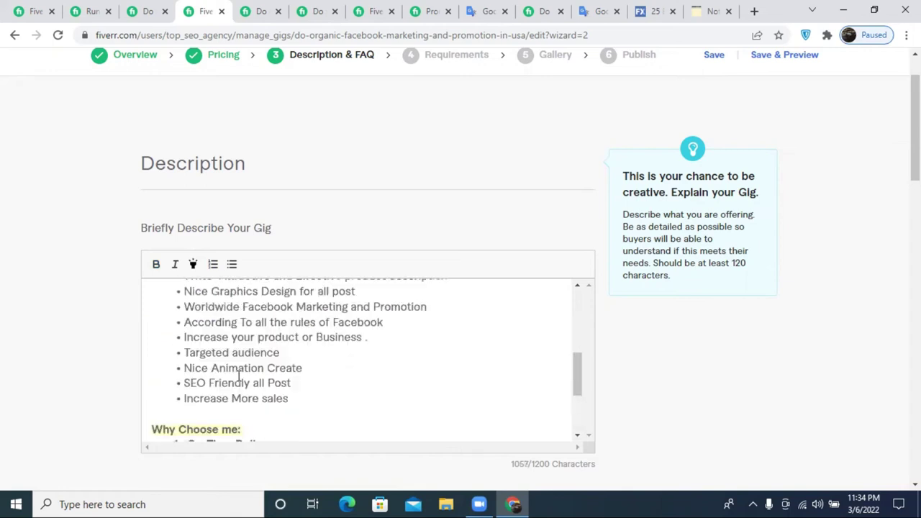
scroll(244, 373, "down", 10)
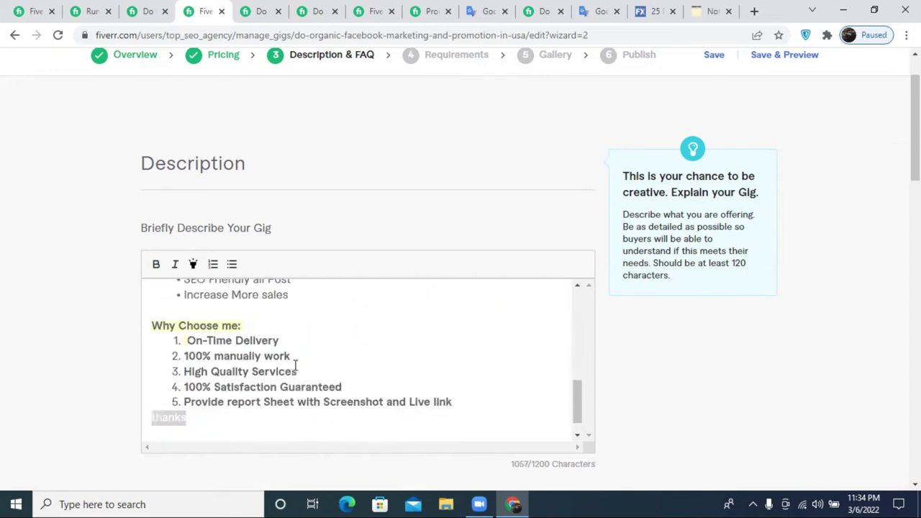
left_click_drag(458, 400, 149, 286)
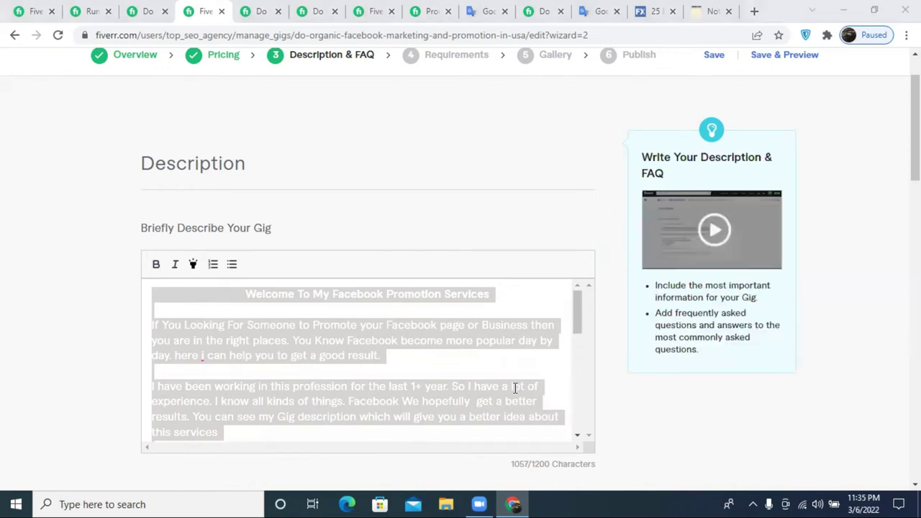
right_click(251, 384)
left_click(321, 229)
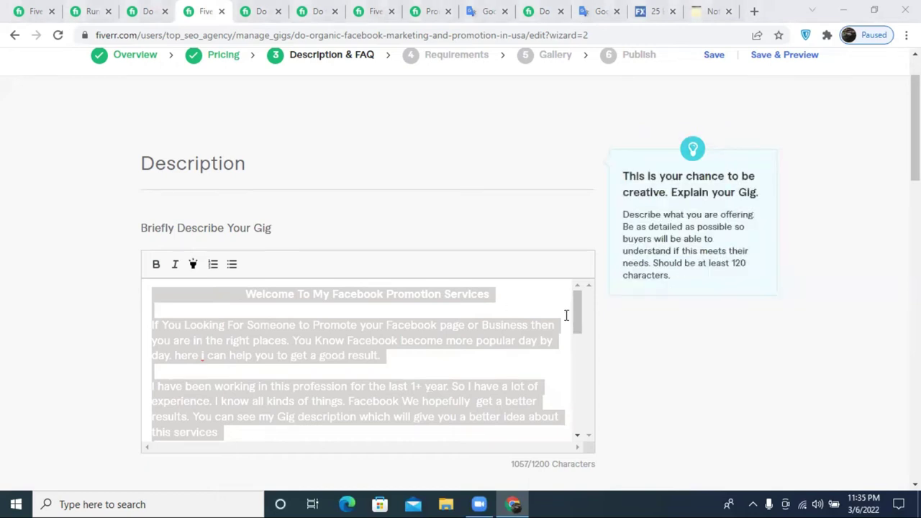
left_click(493, 370)
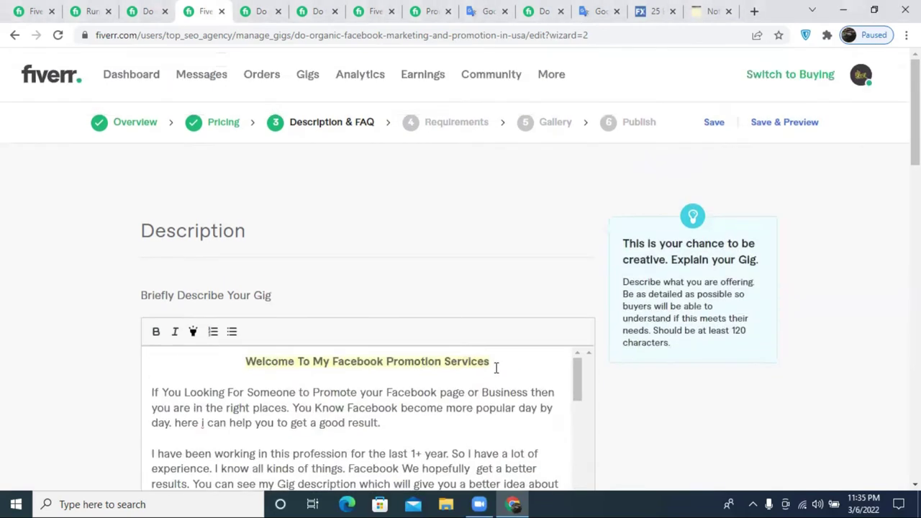
- Review the written description, going through the welcome text, the services list and the numbered "Why Choose me:" list
scroll(499, 365, "down", 2)
scroll(659, 427, "down", 3)
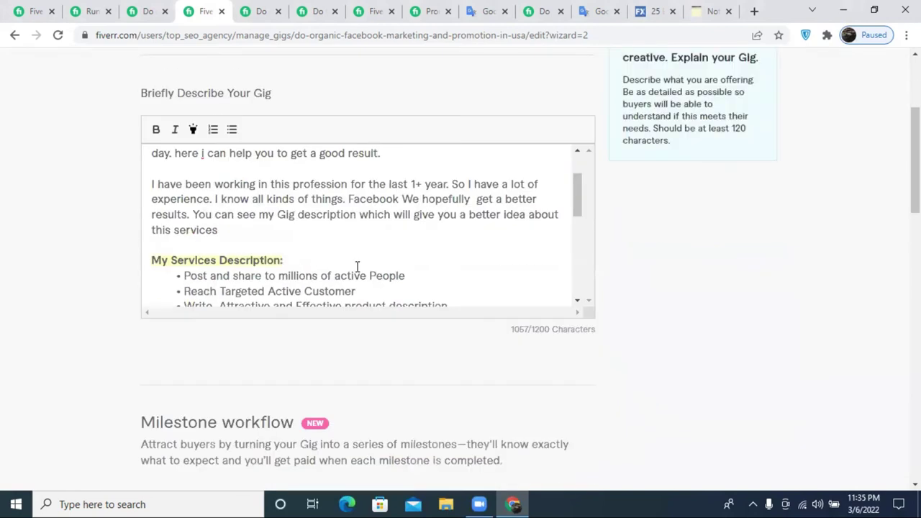
scroll(357, 267, "up", 2)
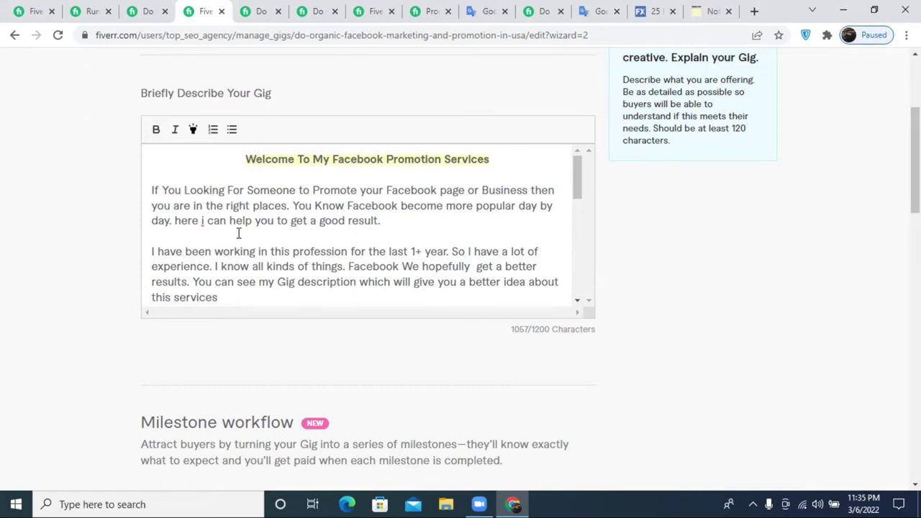
scroll(238, 233, "down", 2)
left_click_drag(189, 208, 400, 207)
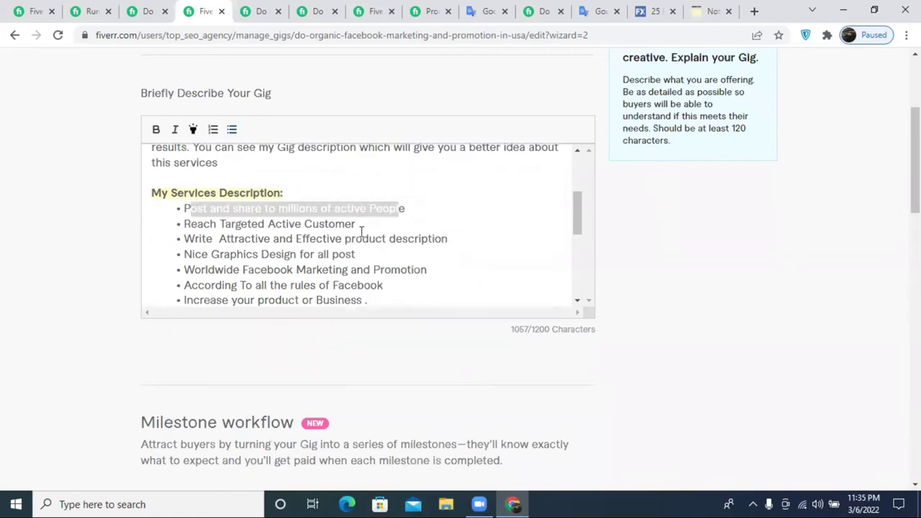
left_click(395, 239)
scroll(319, 243, "down", 3)
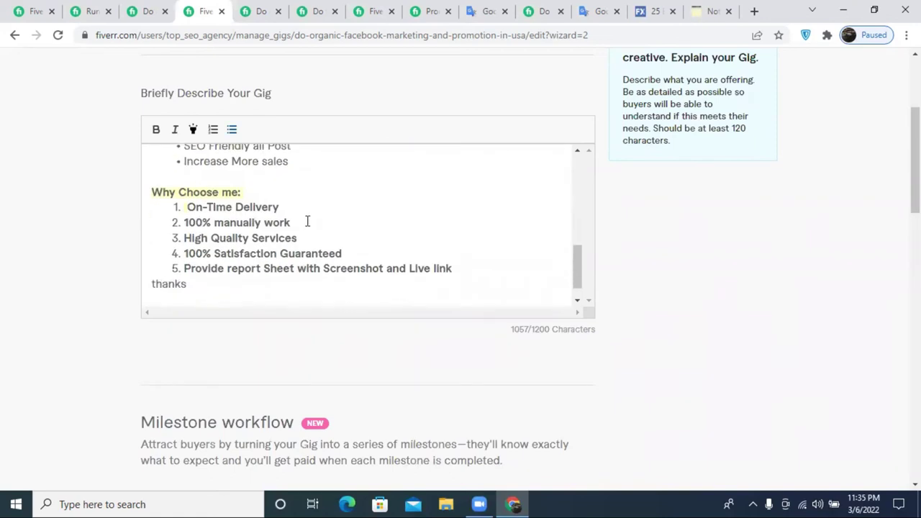
scroll(285, 199, "up", 2)
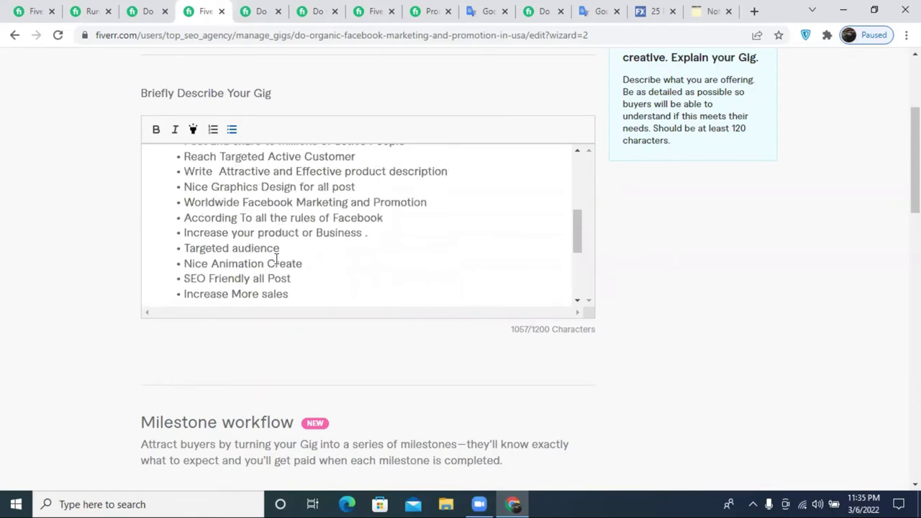
scroll(275, 234, "down", 3)
scroll(249, 175, "up", 4)
scroll(249, 200, "up", 1)
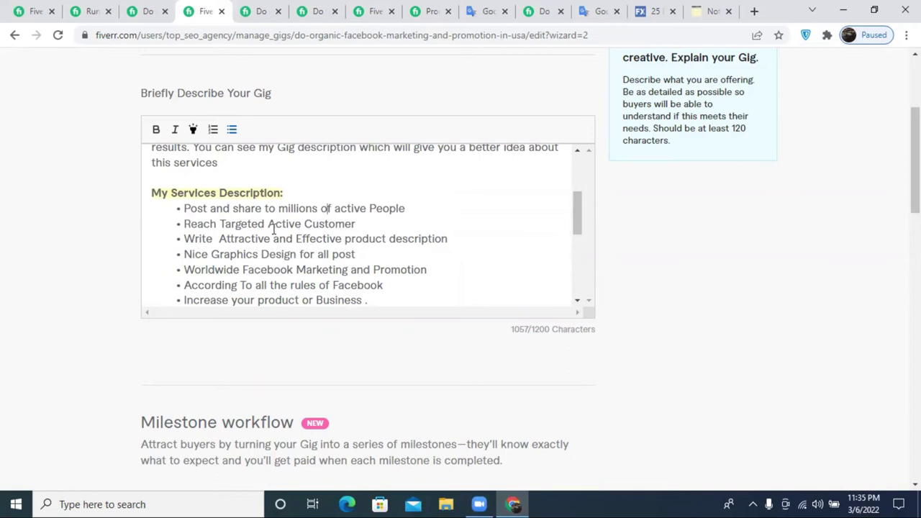
scroll(273, 229, "down", 3)
left_click_drag(294, 224, 214, 230)
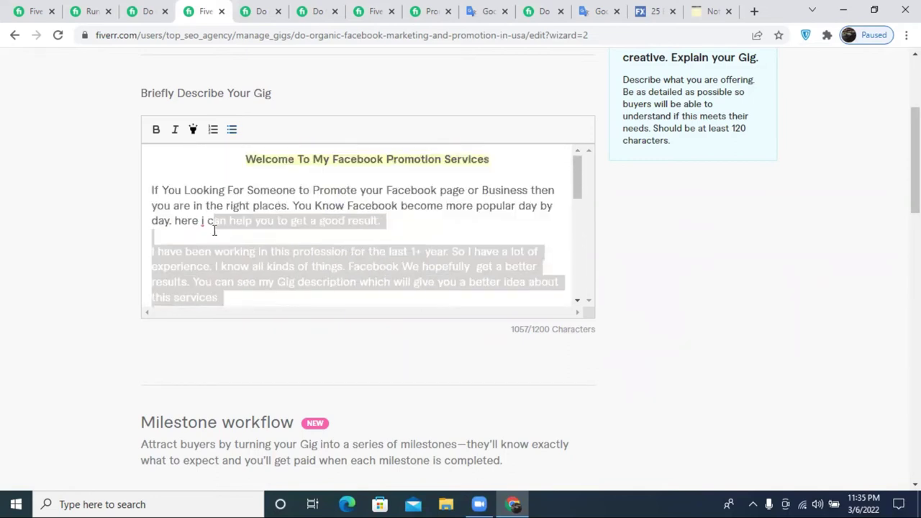
scroll(278, 251, "down", 4)
left_click(297, 229)
scroll(296, 229, "down", 1)
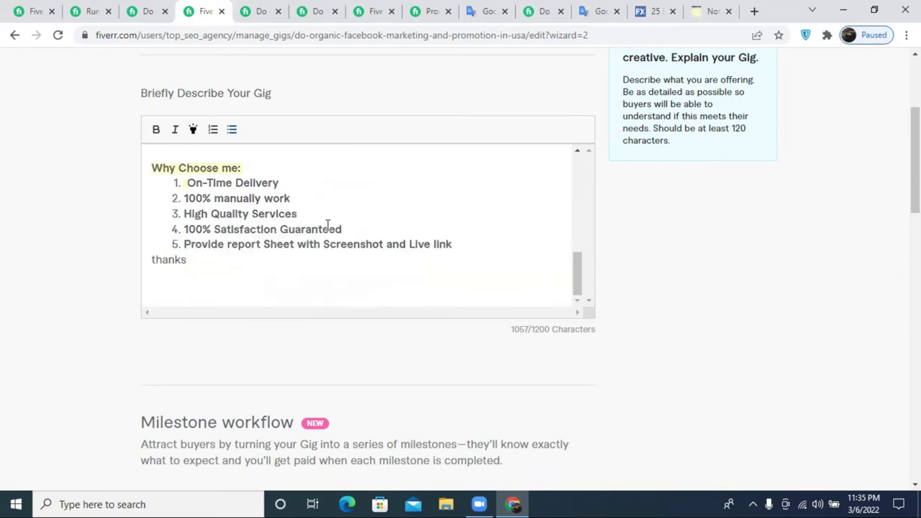
scroll(259, 243, "up", 1)
scroll(259, 249, "down", 1)
left_click_drag(451, 245, 188, 178)
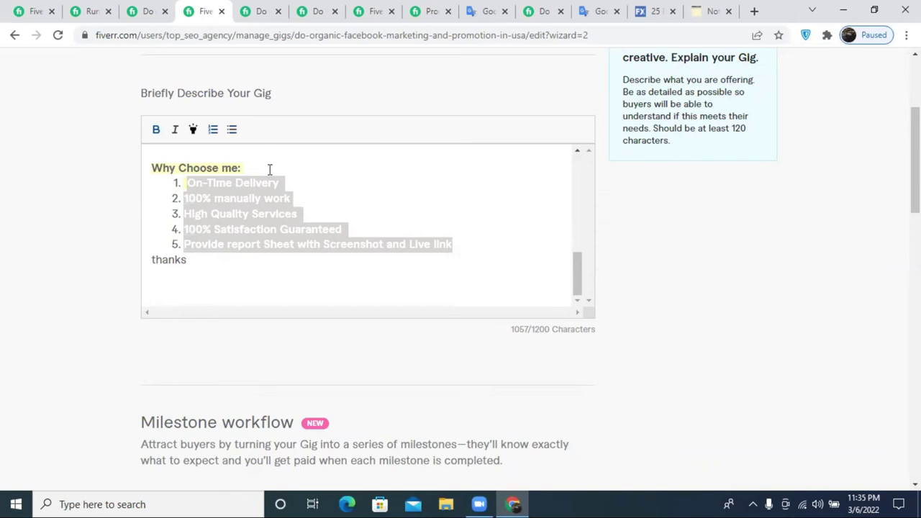
scroll(338, 187, "up", 4)
scroll(326, 232, "down", 2)
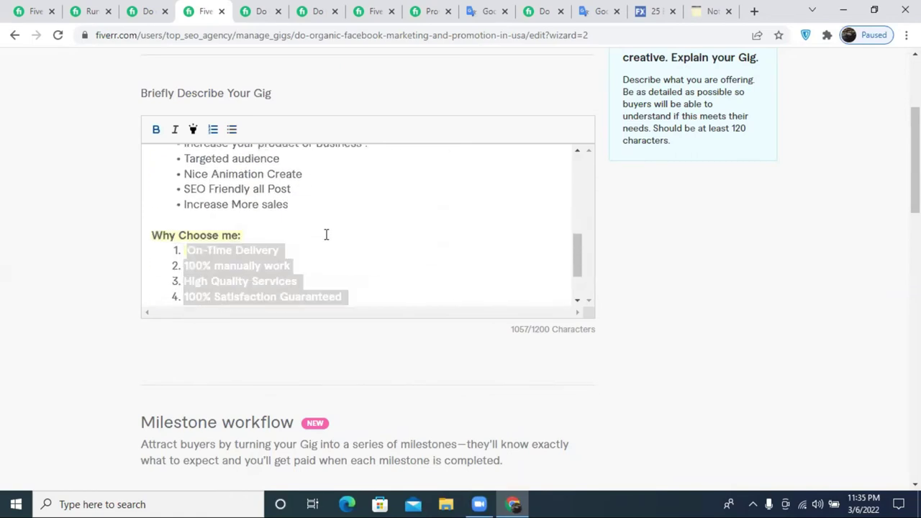
scroll(325, 234, "up", 1)
left_click_drag(305, 256, 202, 164)
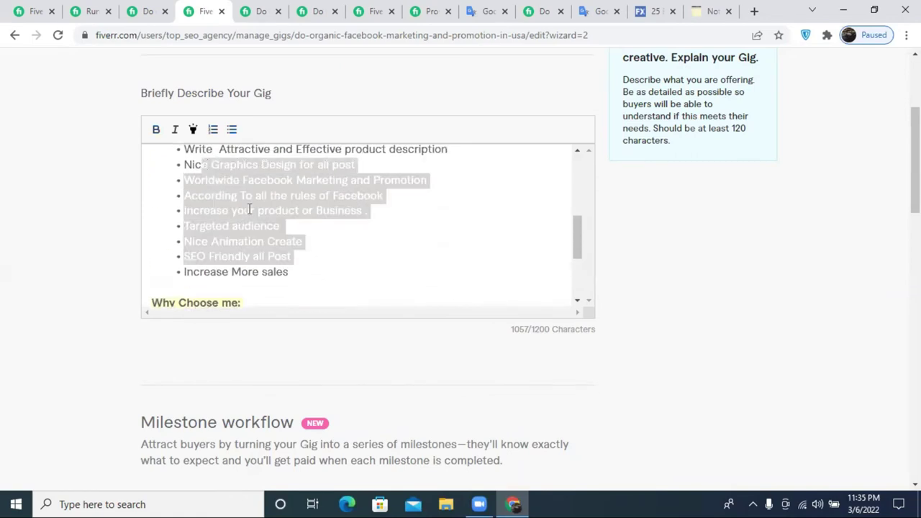
scroll(249, 209, "up", 4)
scroll(294, 220, "down", 4)
scroll(298, 216, "up", 1)
left_click(308, 244)
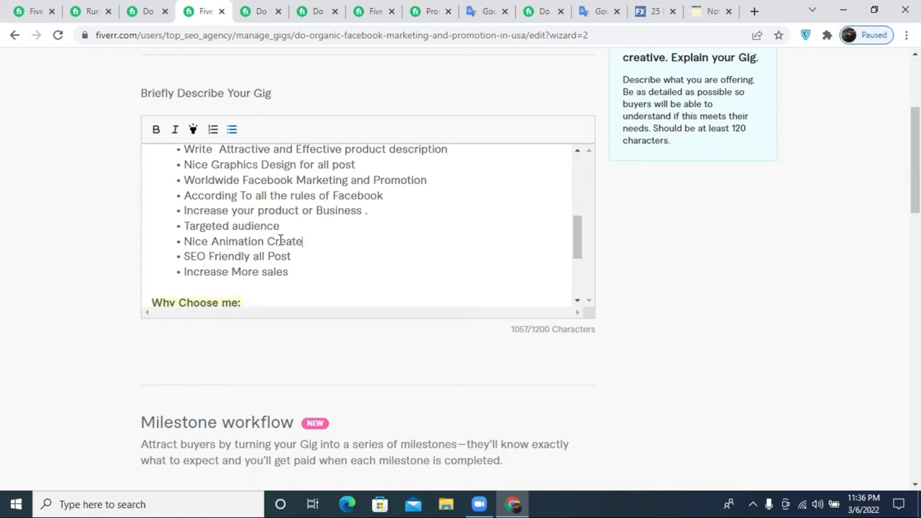
scroll(341, 200, "up", 2)
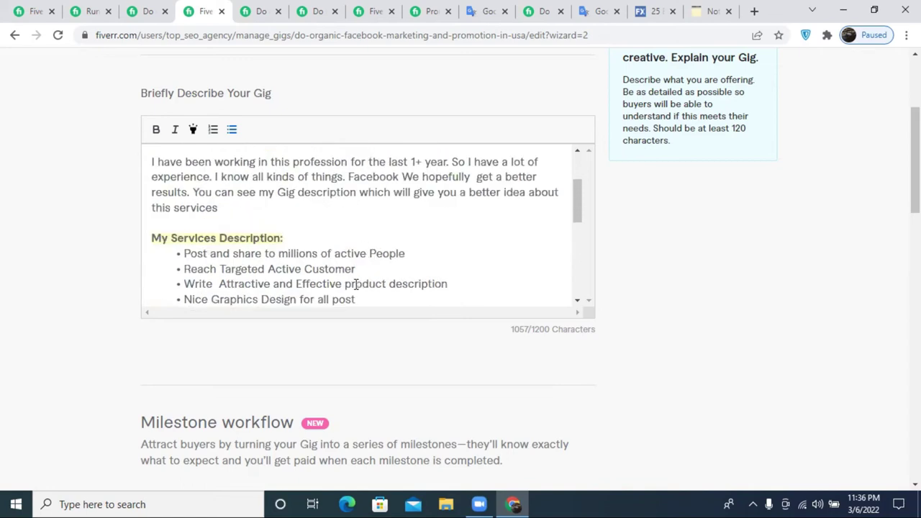
- Review the remaining services bullets, the "Why Choose me:" list and the closing of the gig description
triple_click(280, 253)
scroll(259, 251, "down", 2)
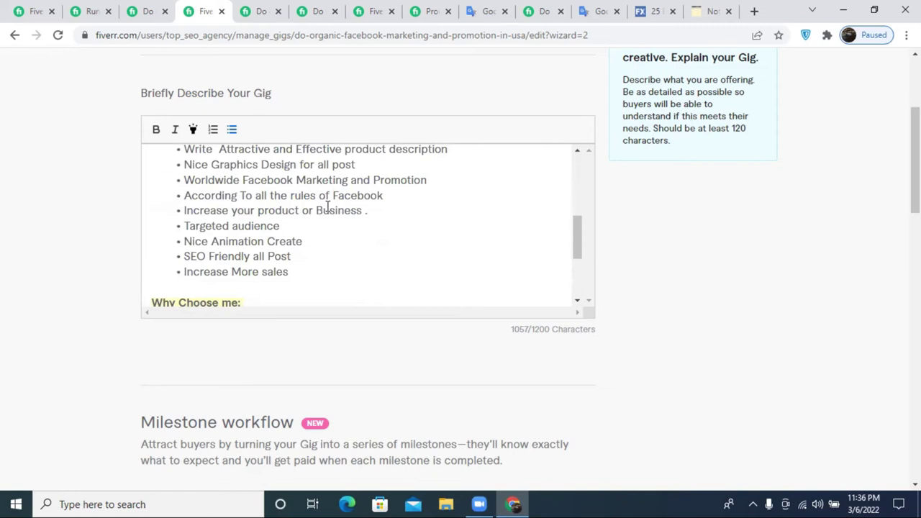
scroll(327, 207, "down", 3)
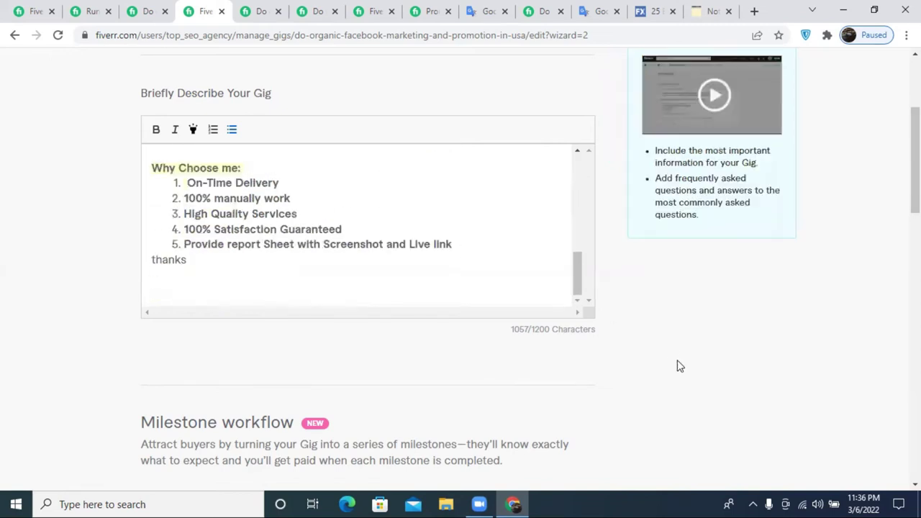
scroll(565, 265, "down", 1)
scroll(565, 264, "down", 4)
scroll(581, 274, "up", 5)
scroll(421, 255, "up", 2)
scroll(421, 255, "up", 3)
- Try to save the description, and change "Facebook" to "F-acebook" in the "According To all the rules of" bullet
scroll(638, 300, "down", 10)
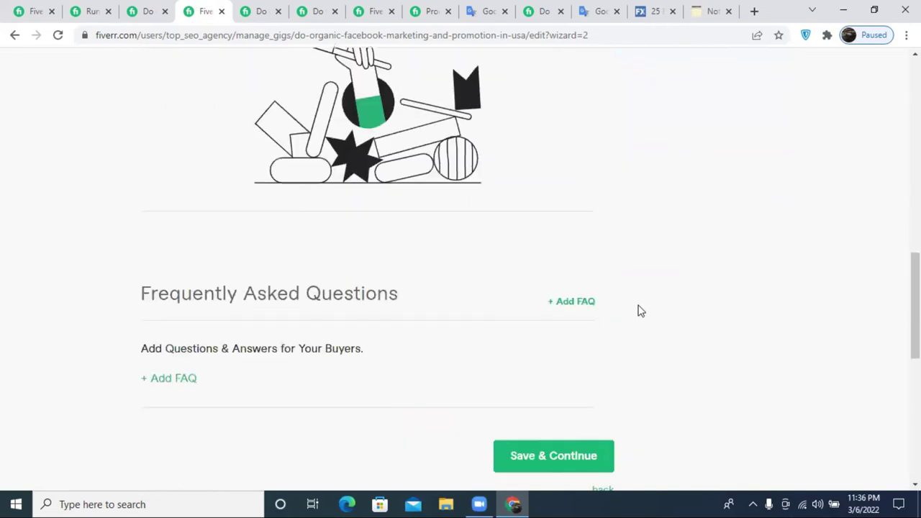
left_click(551, 267)
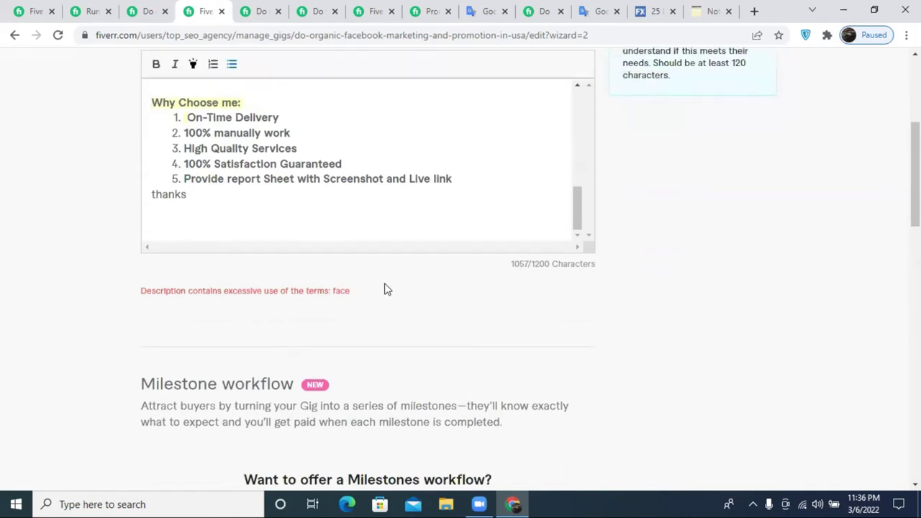
scroll(387, 343, "up", 5)
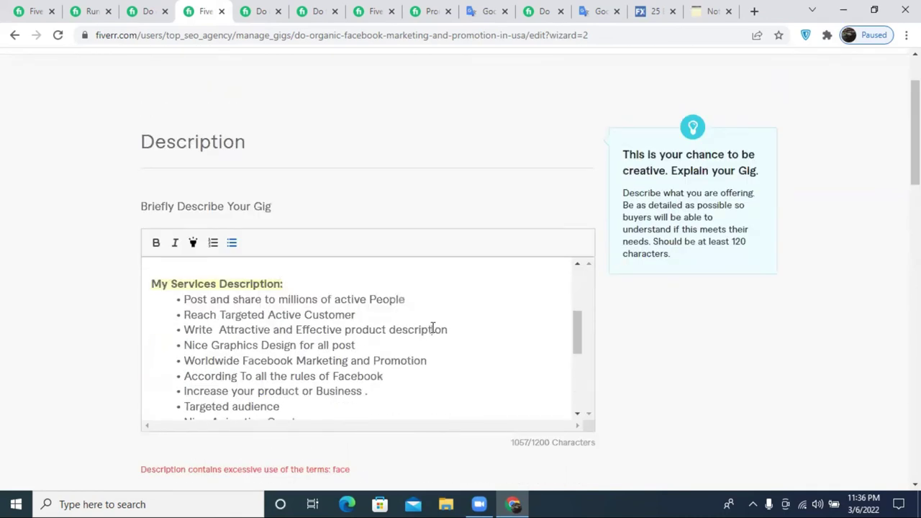
left_click(338, 376)
type("-")
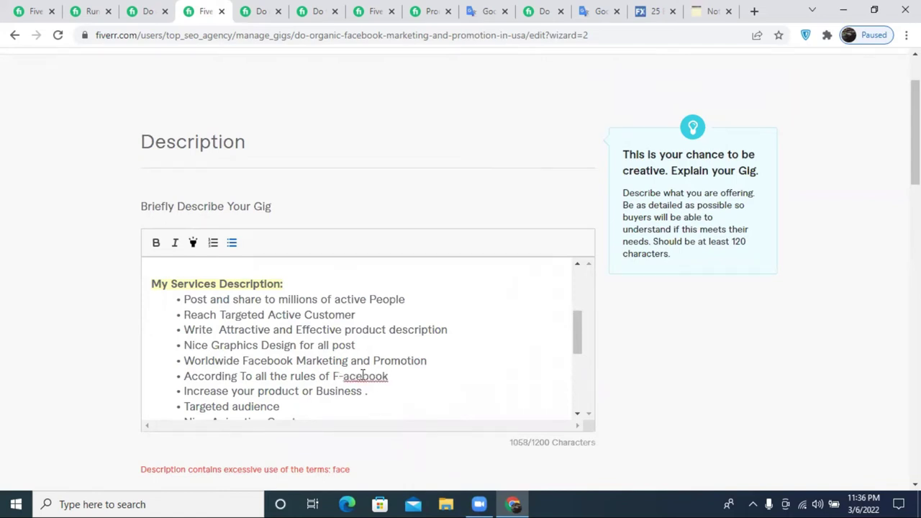
- Recheck the services list and closing lines, and save the description to continue to the Requirements stage
scroll(525, 380, "down", 10)
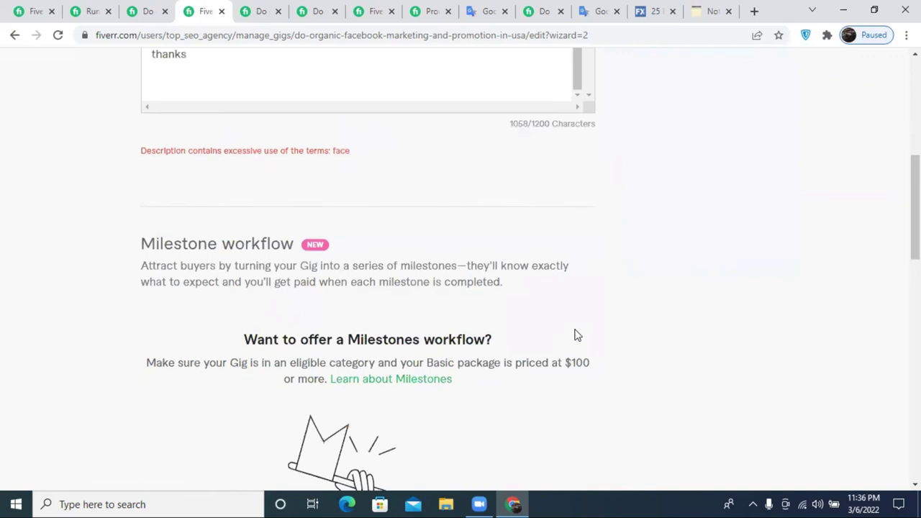
scroll(464, 263, "up", 3)
scroll(445, 287, "up", 1)
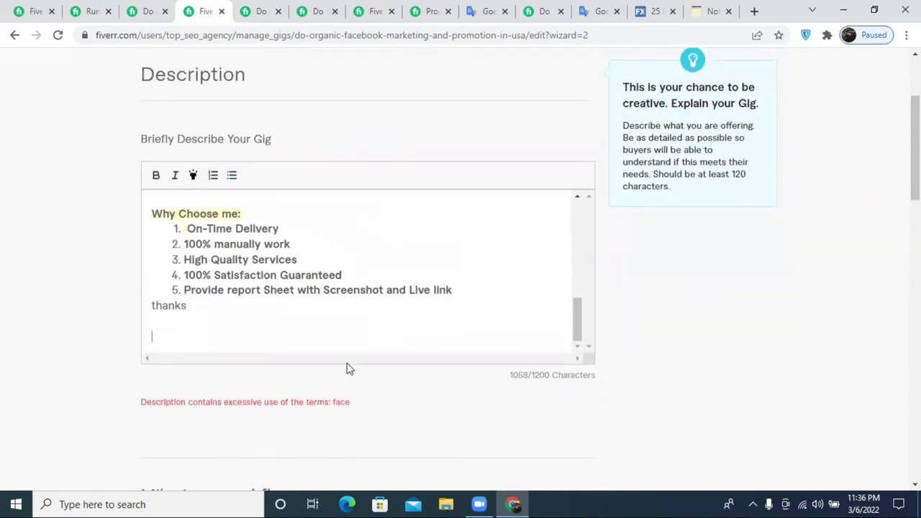
scroll(410, 267, "up", 2)
scroll(409, 267, "up", 1)
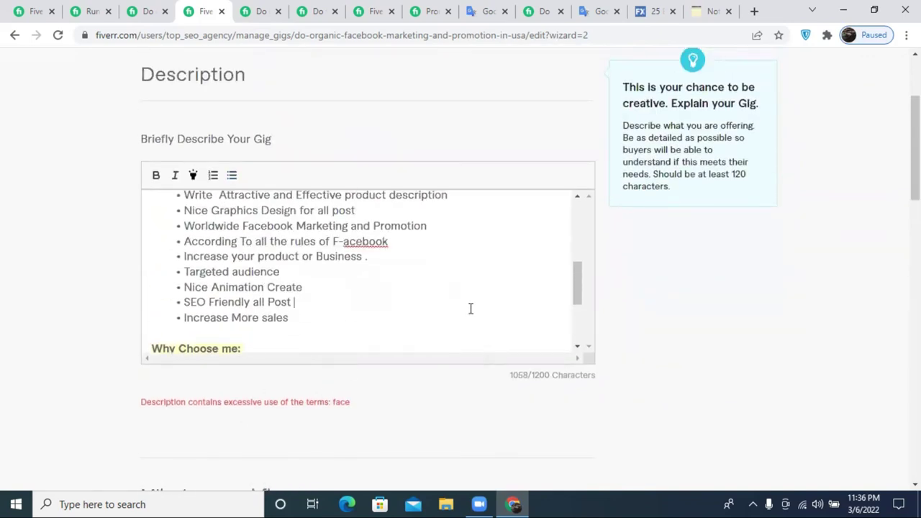
key("shift+Home")
scroll(468, 308, "down", 6)
left_click(394, 337)
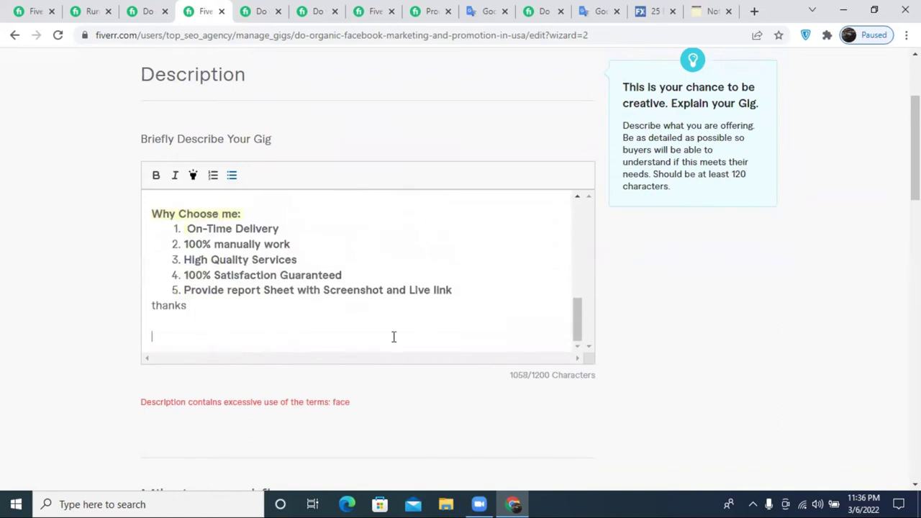
triple_click(413, 394)
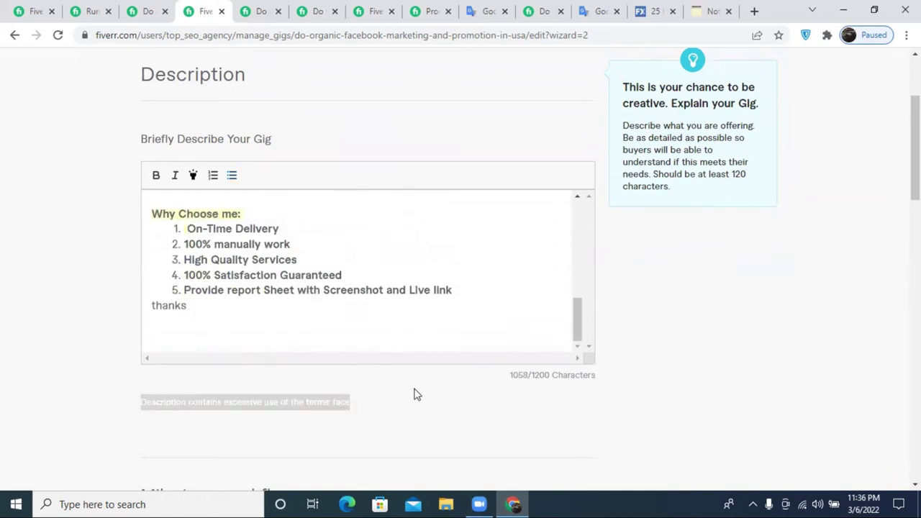
left_click(443, 317)
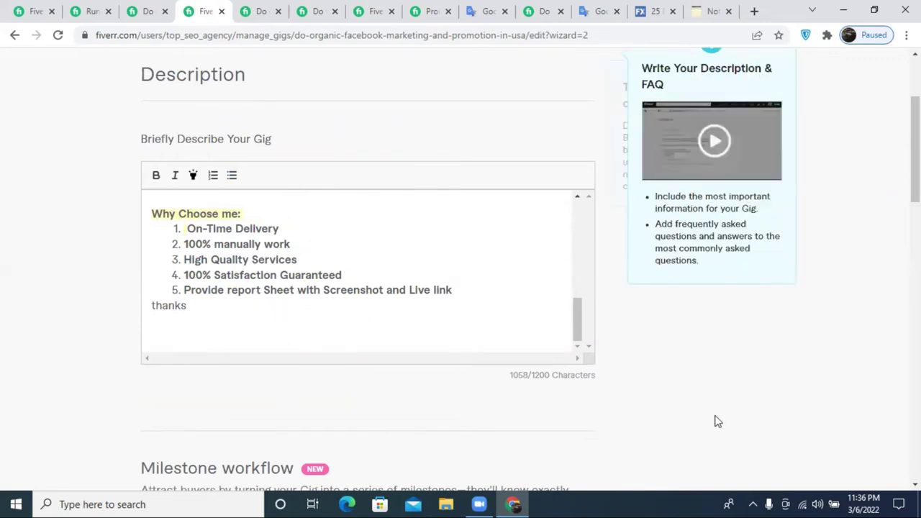
scroll(640, 403, "down", 9)
left_click(573, 432)
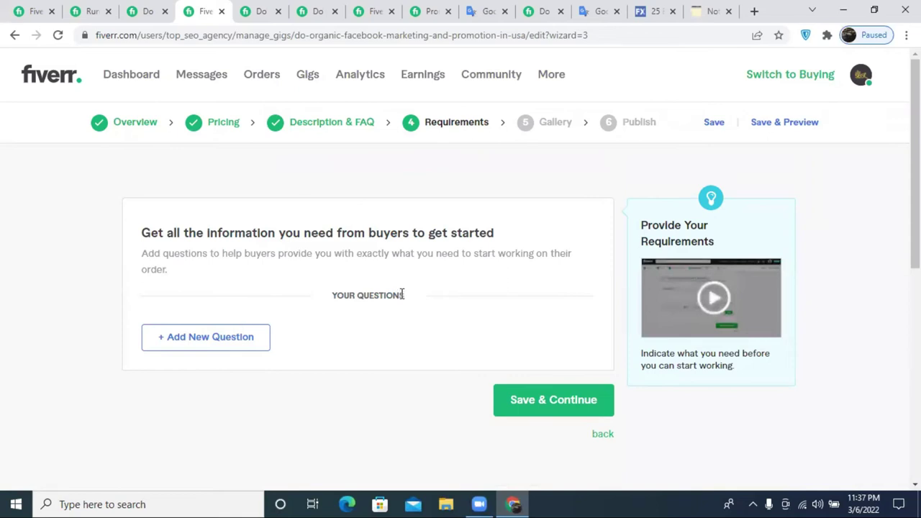
- Start a new buyer question and set its answer form to Attachment
left_click(182, 338)
scroll(182, 374, "down", 3)
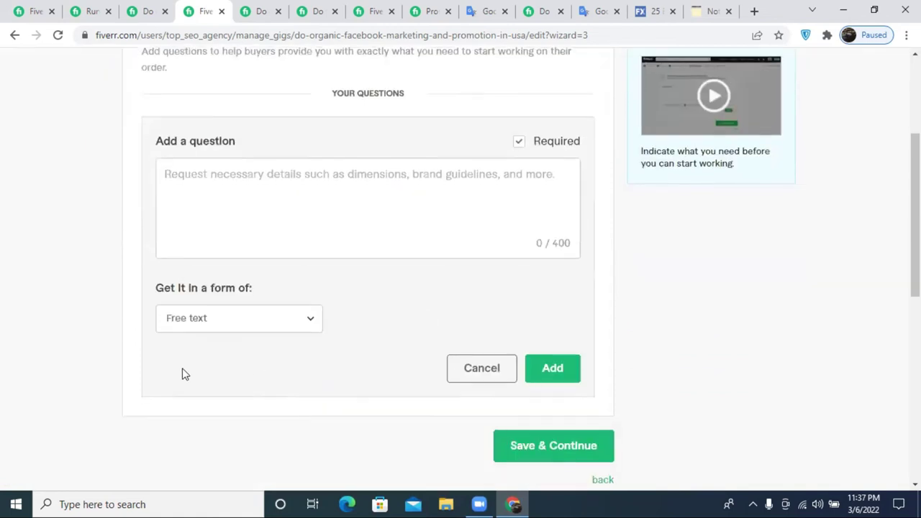
left_click(226, 329)
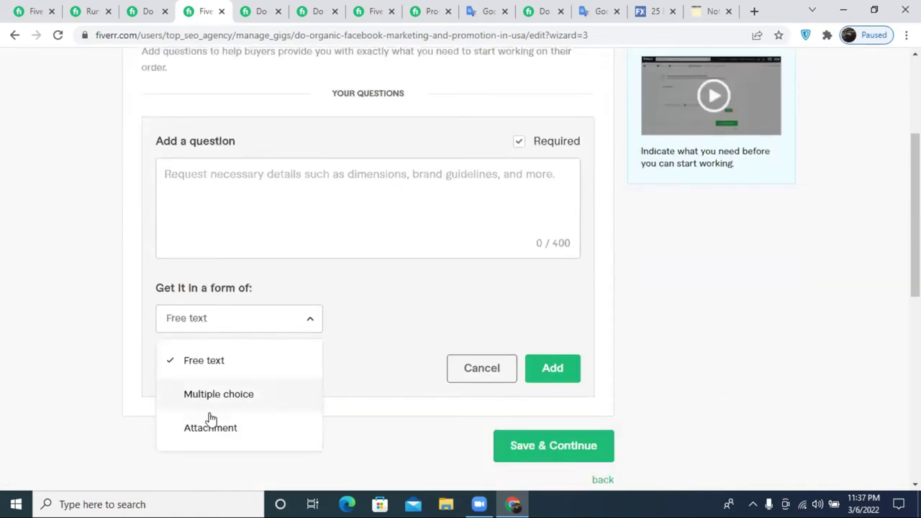
left_click(212, 432)
- Enter "1. Facebook Page or Website Link" as the first line of the buyer question
left_click(242, 202)
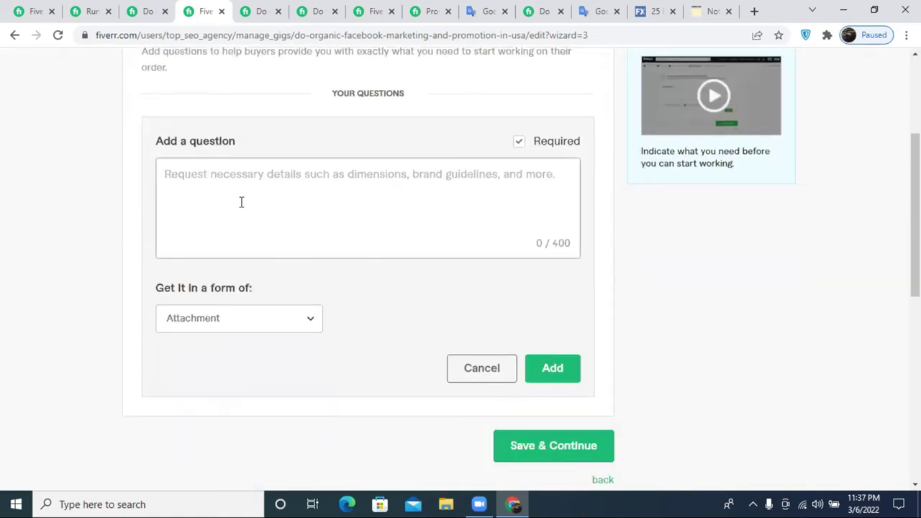
type("1. Facen")
key("BackSpace")
type("book ")
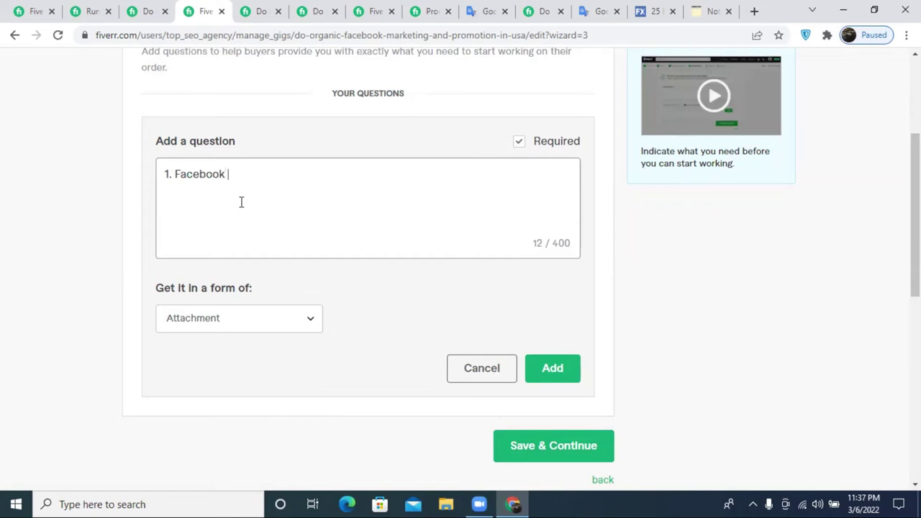
type("Page or Web")
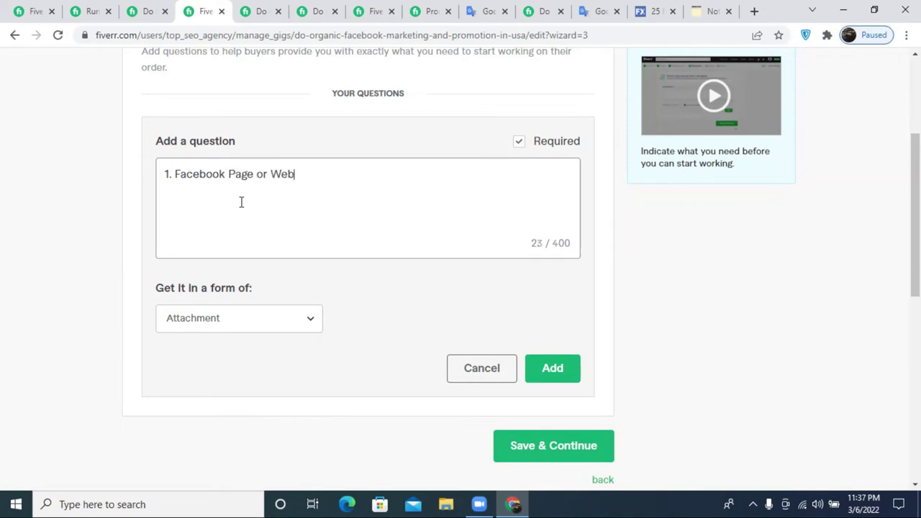
type("site LINK")
key("BackSpace")
key("BackSpace")
key("BackSpace")
type("ink ")
- Add "2. Photo/video" as the second line of the buyer question
type("2.")
type("Ph")
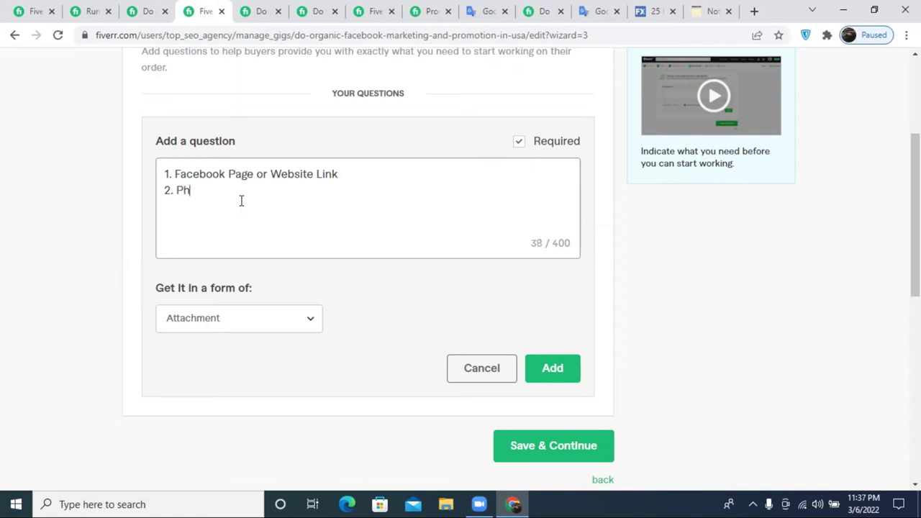
type("oto/vi")
key("BackSpace")
type("ideo ")
- Add "3. Short Description" as the third line of the question, with "Description" spelled correctly
type("3")
type(". ")
type("Shor")
type("t Descri")
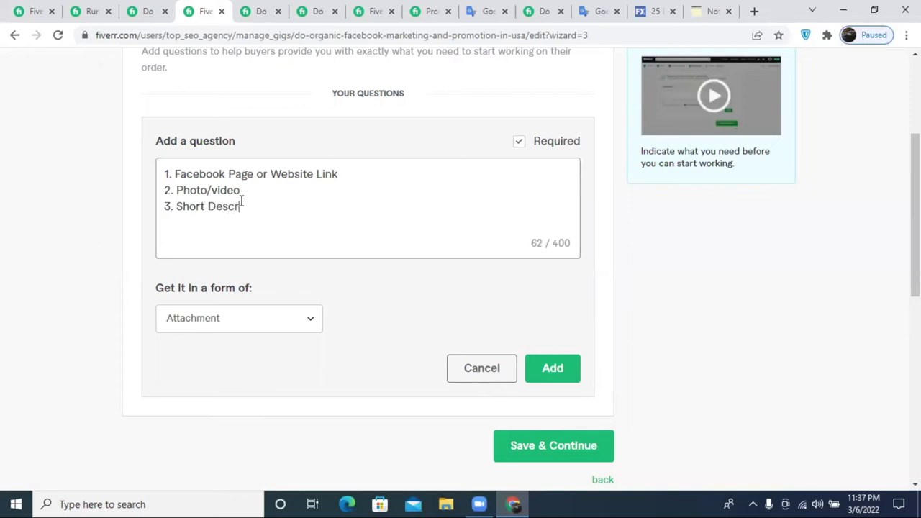
type("ptrion")
right_click(241, 206)
left_click(260, 212)
- Add "4. Facebook page access" as the fourth line, correcting "Facebook" and "access"
key("Return")
type("4")
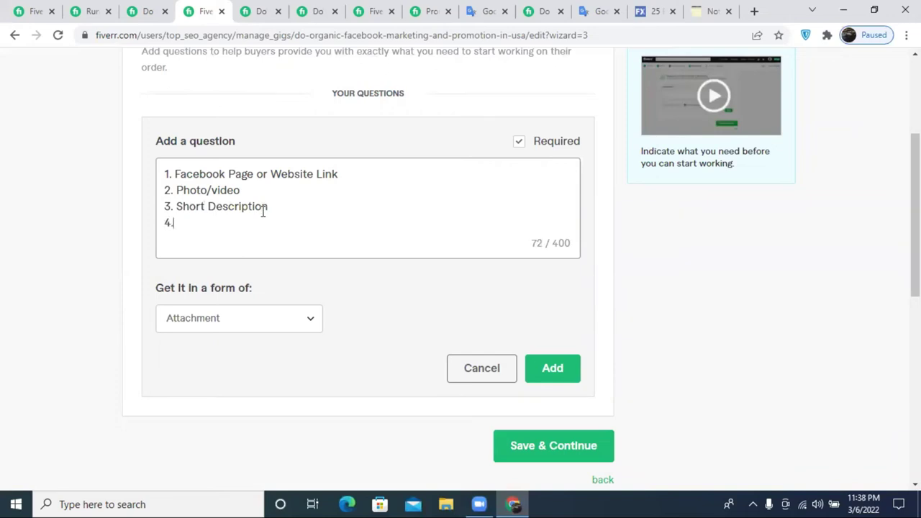
type(". facebook")
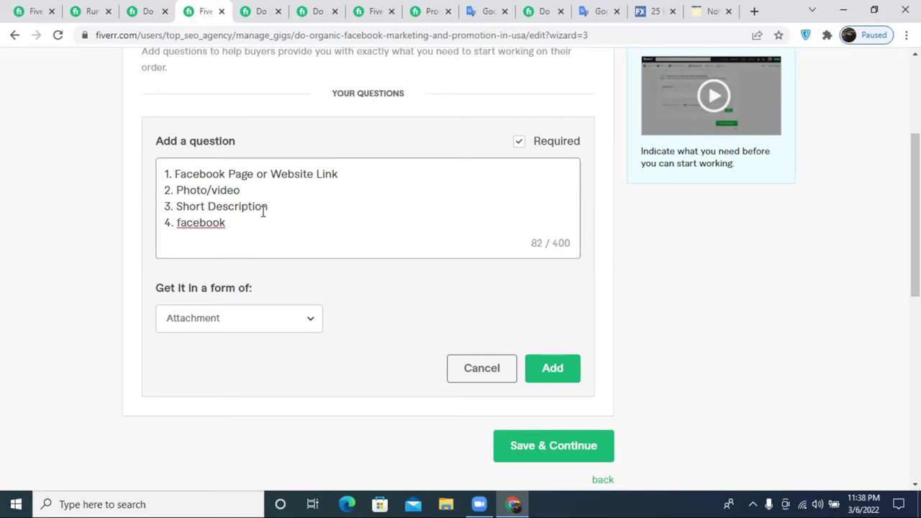
right_click(199, 223)
left_click(230, 231)
type("p")
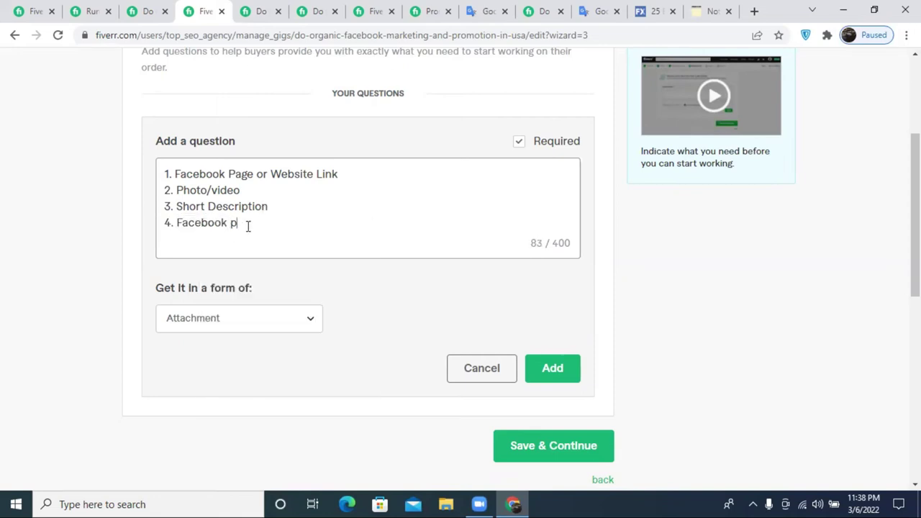
type("age acr")
type("sss")
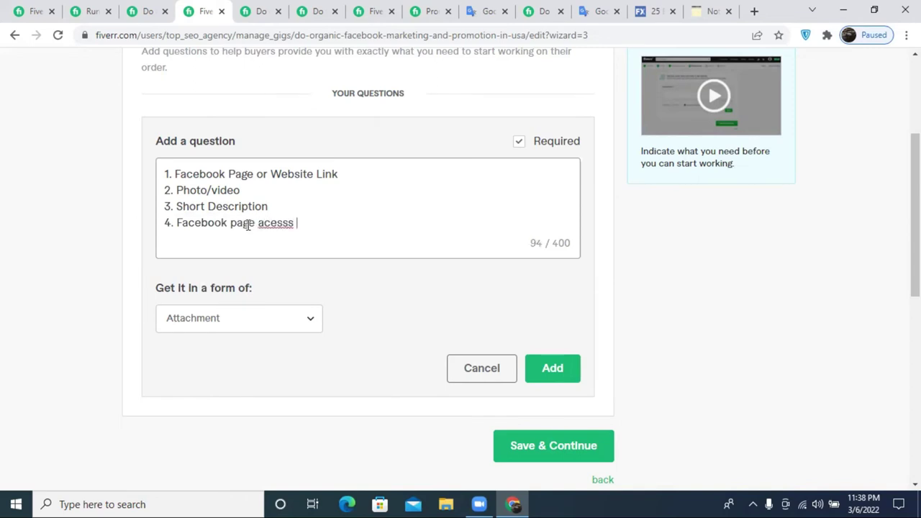
right_click(274, 223)
left_click(299, 235)
- Check the four listed requirements, add the question, and save to continue to the Gallery stage
left_click_drag(269, 206, 164, 173)
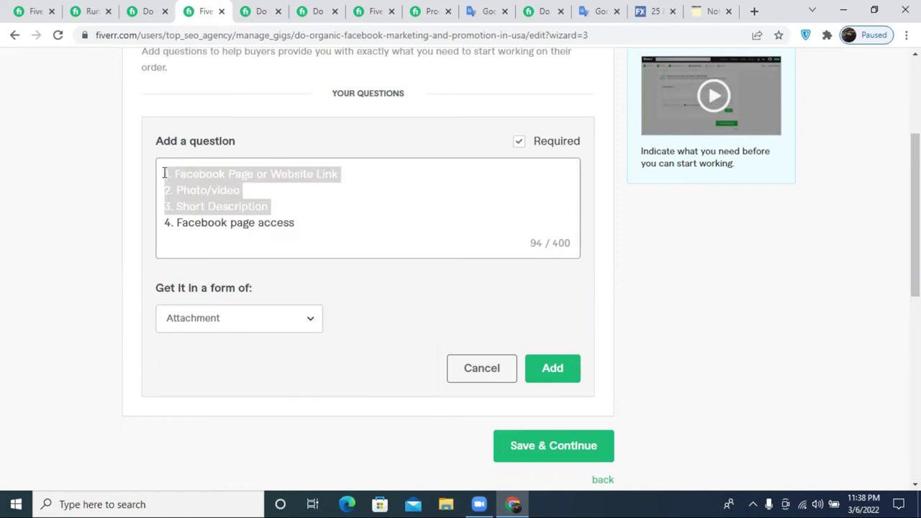
left_click(374, 229)
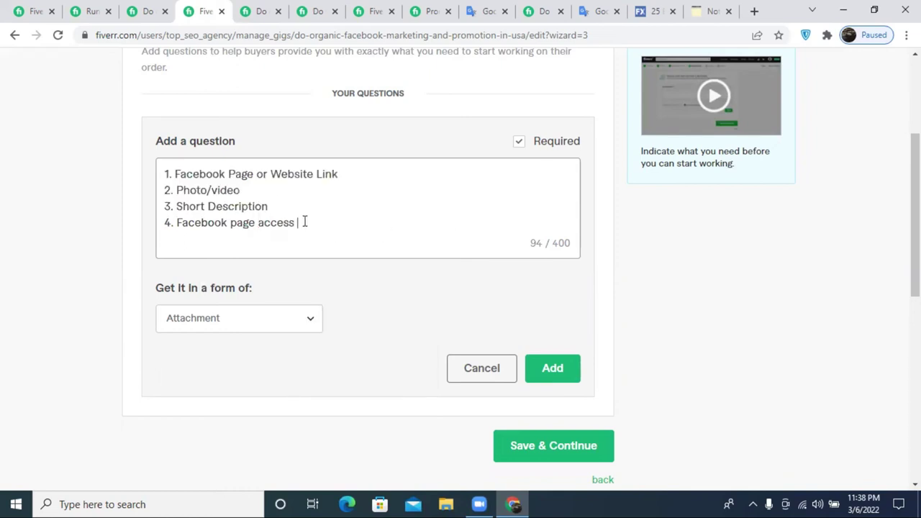
left_click(553, 372)
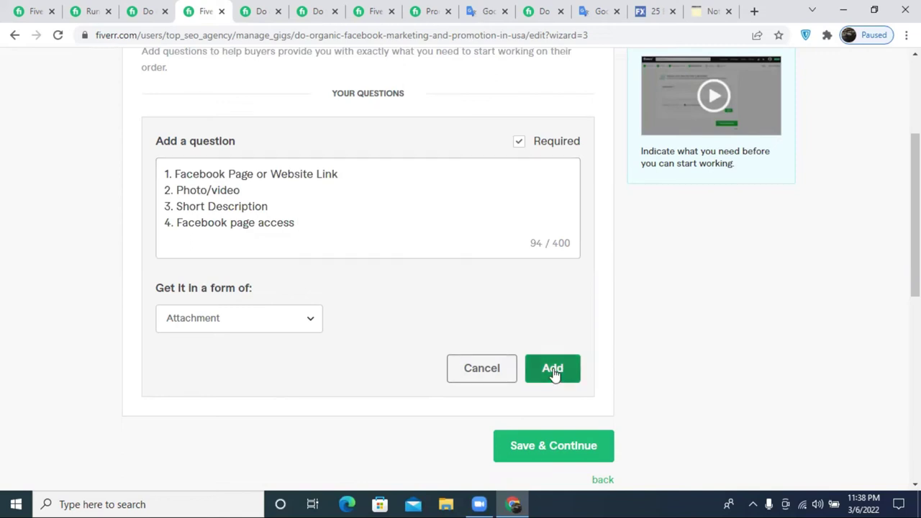
left_click(515, 297)
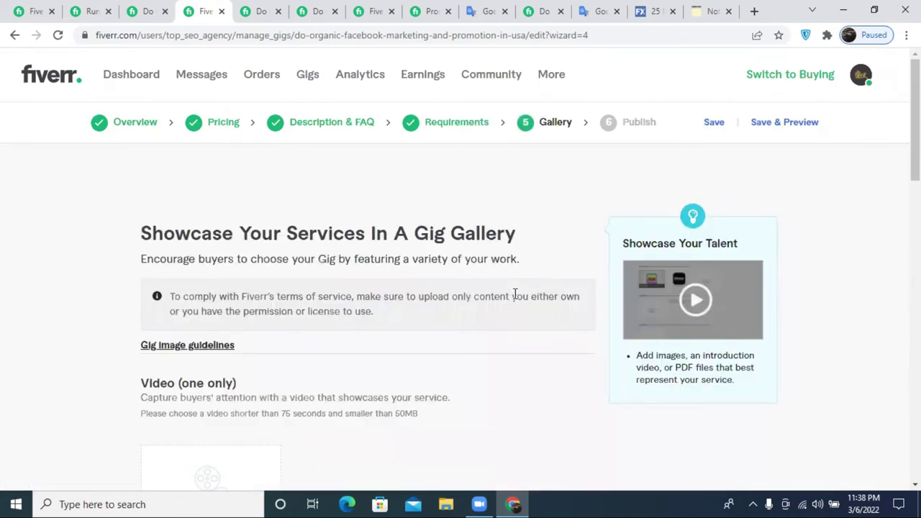
- Close the extra browser pages: reference gigs, translators and the online notepad, keeping the gig editor open
left_click(245, 9)
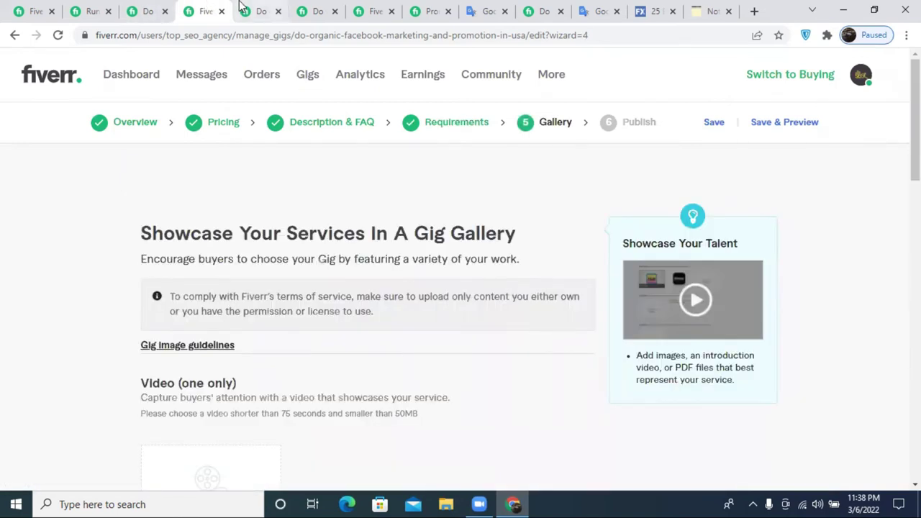
left_click(324, 9)
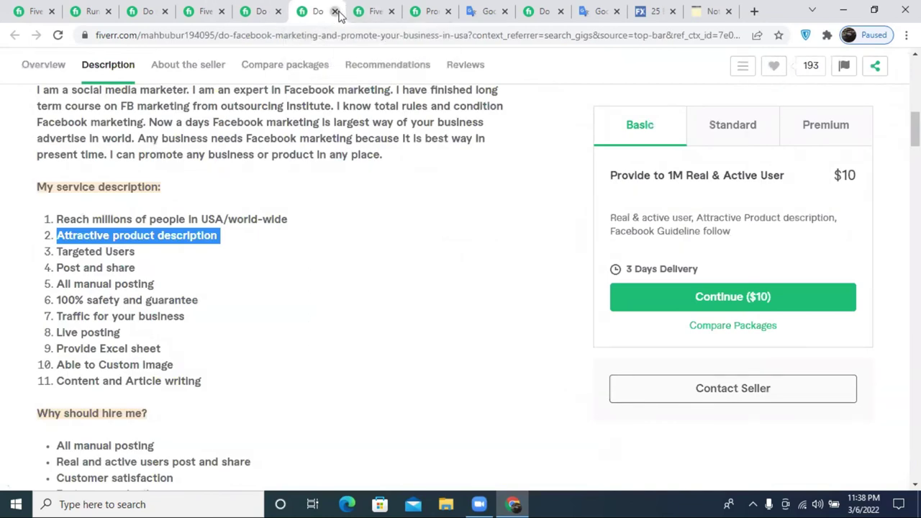
left_click(335, 12)
left_click(335, 12)
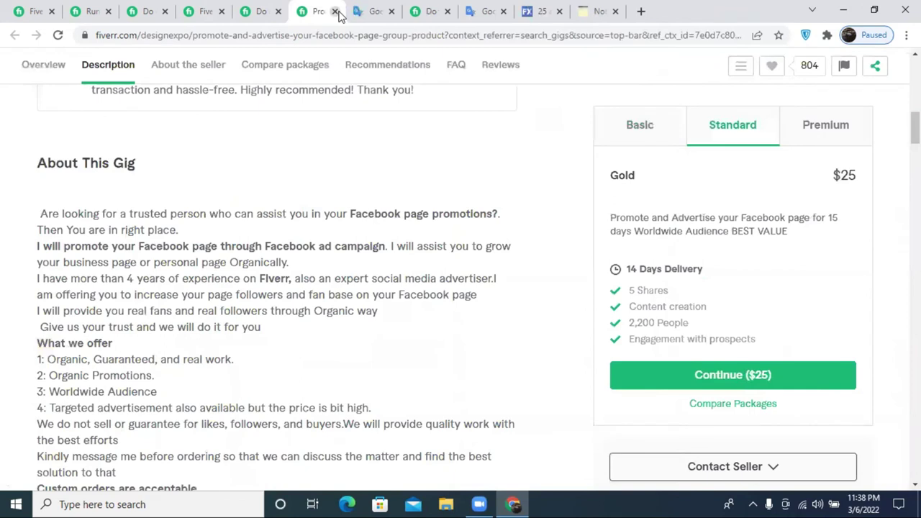
left_click(335, 11)
left_click(335, 11)
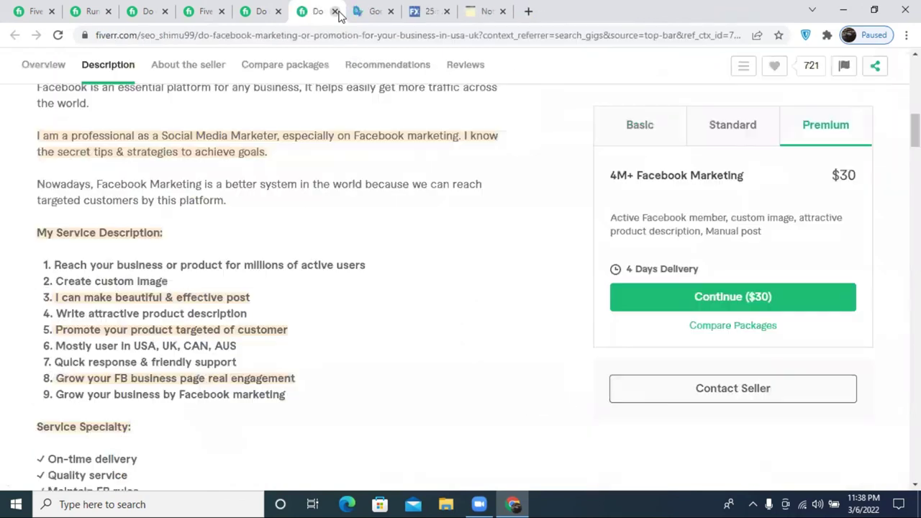
left_click(335, 12)
left_click(336, 11)
left_click(335, 11)
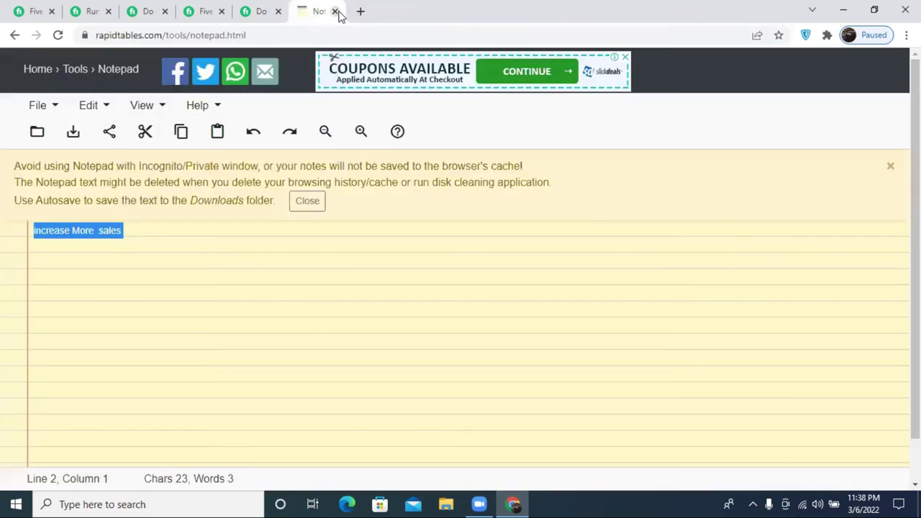
left_click(288, 16)
key("ctrl+w")
- Return to the gig's Gallery stage, and view the remaining reference gig on organic Facebook marketing and promotion
left_click(216, 12)
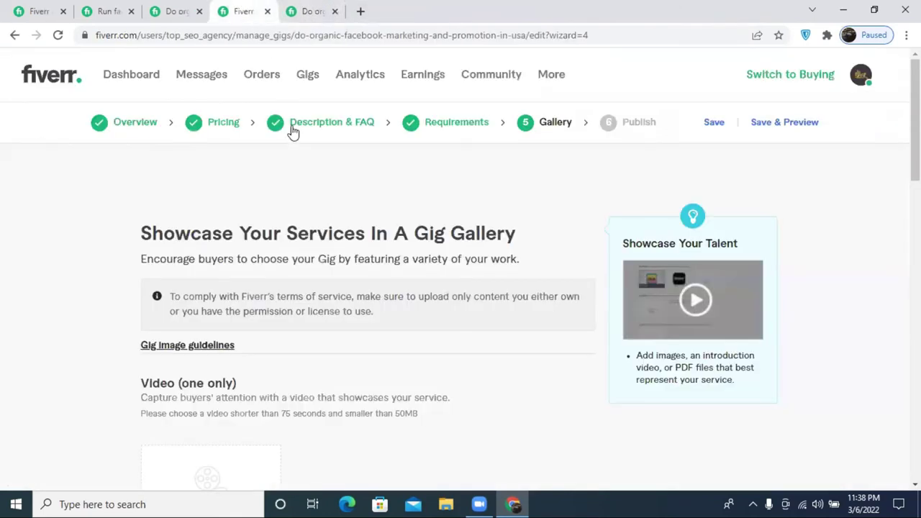
left_click(363, 11)
left_click(687, 10)
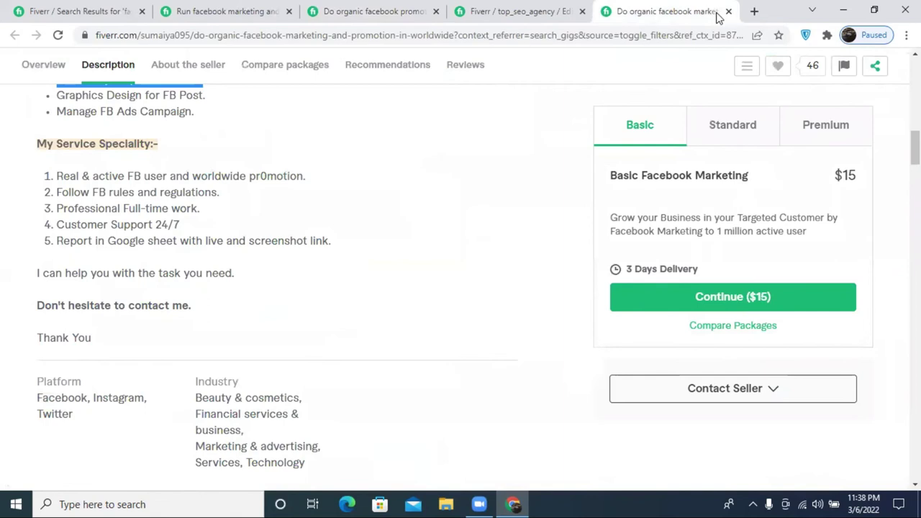
- Close the two reference gigs on organic Facebook marketing and organic Facebook promotion
left_click(729, 12)
left_click(354, 10)
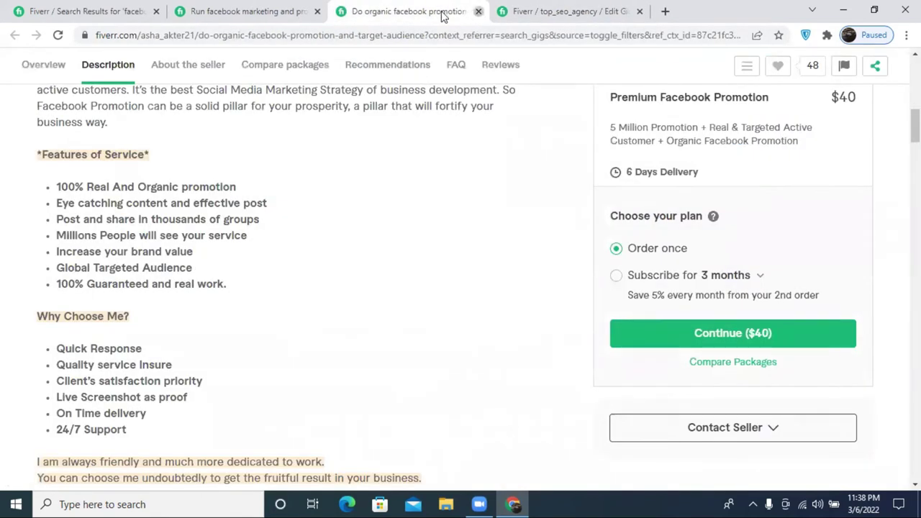
key("ctrl+w")
- Examine the cover image of the reference gig "I will run facebook marketing and promotion in USA audiences"
left_click(249, 11)
scroll(287, 249, "down", 3)
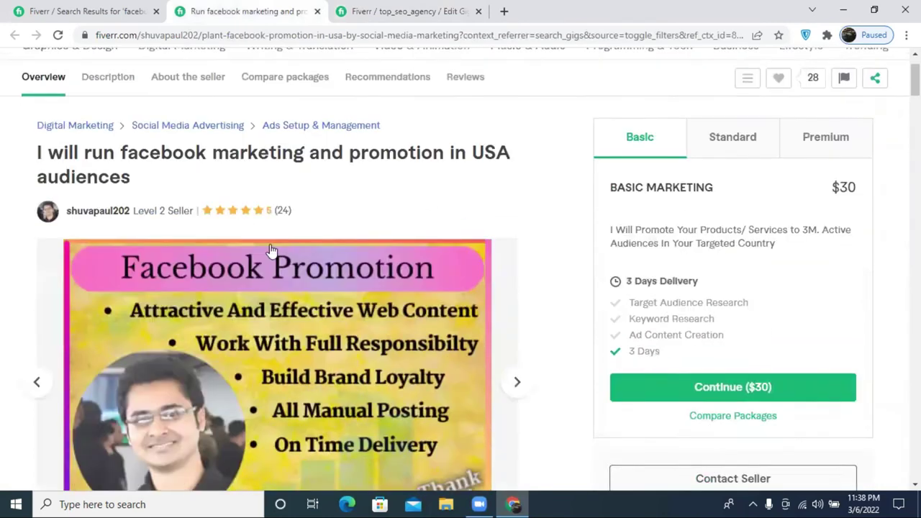
scroll(329, 222, "up", 2)
scroll(329, 226, "down", 2)
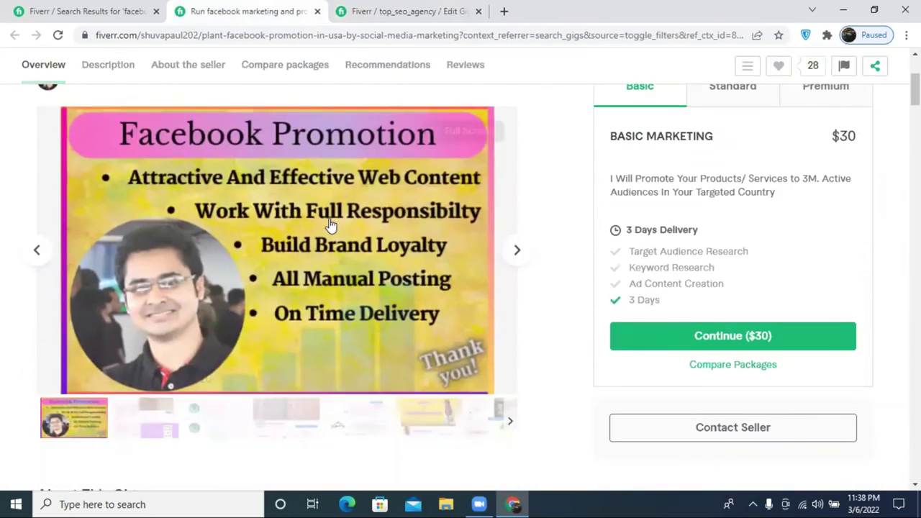
scroll(401, 286, "up", 3)
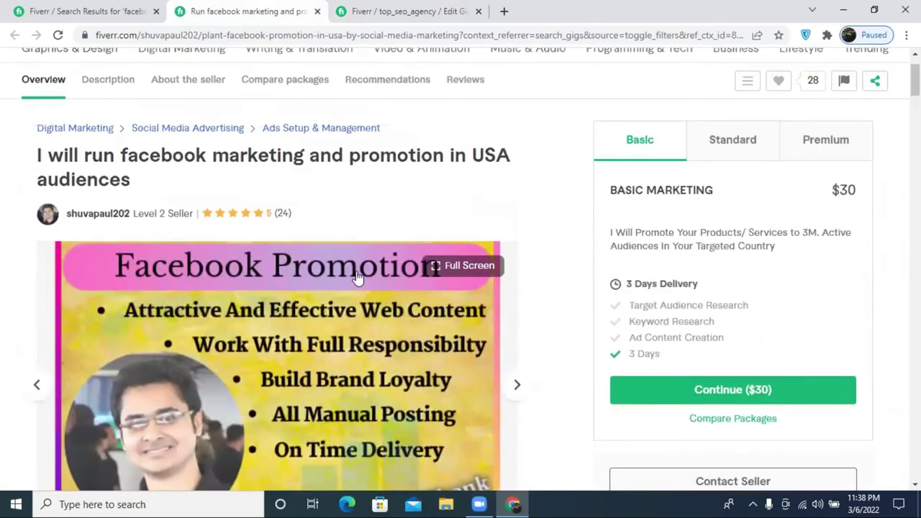
scroll(363, 287, "down", 1)
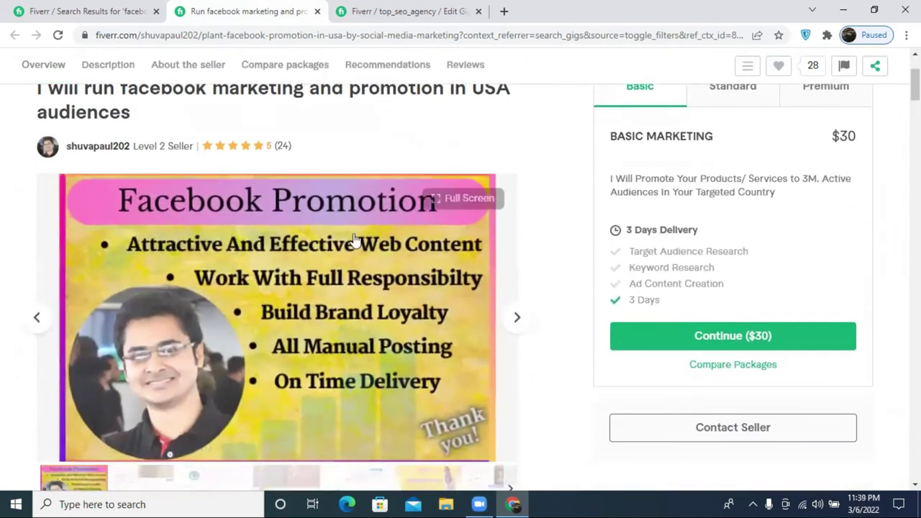
scroll(391, 258, "down", 4)
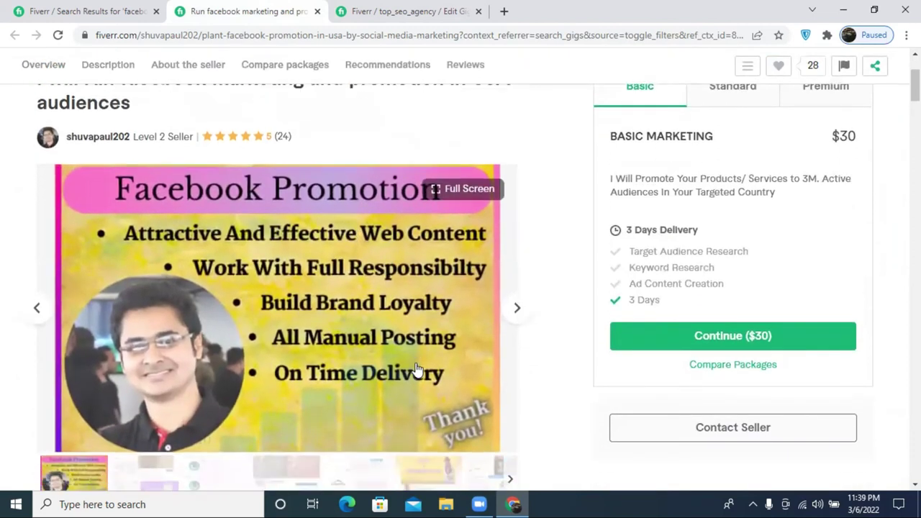
- Open a second Chrome window under the profile that has the Canva shortcut, and load the Canva home page there
left_click(840, 10)
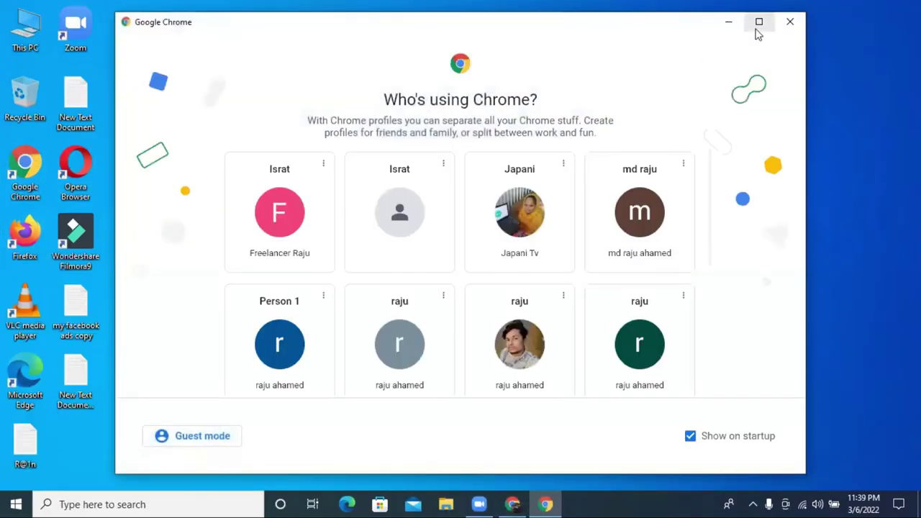
left_click(756, 29)
scroll(468, 336, "down", 3)
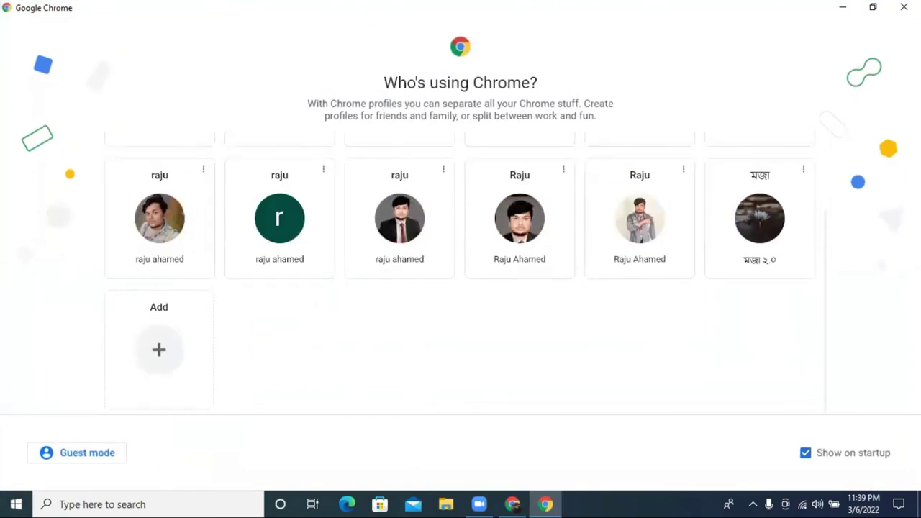
left_click(628, 263)
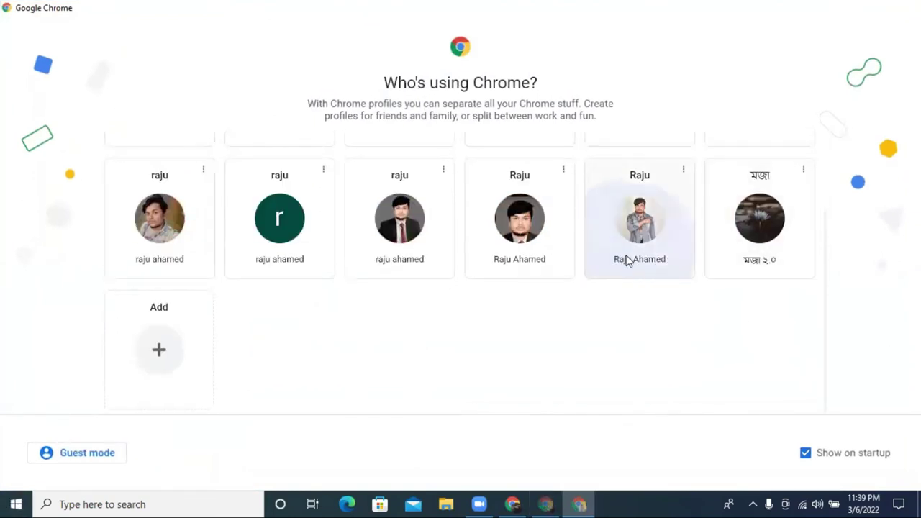
left_click(667, 25)
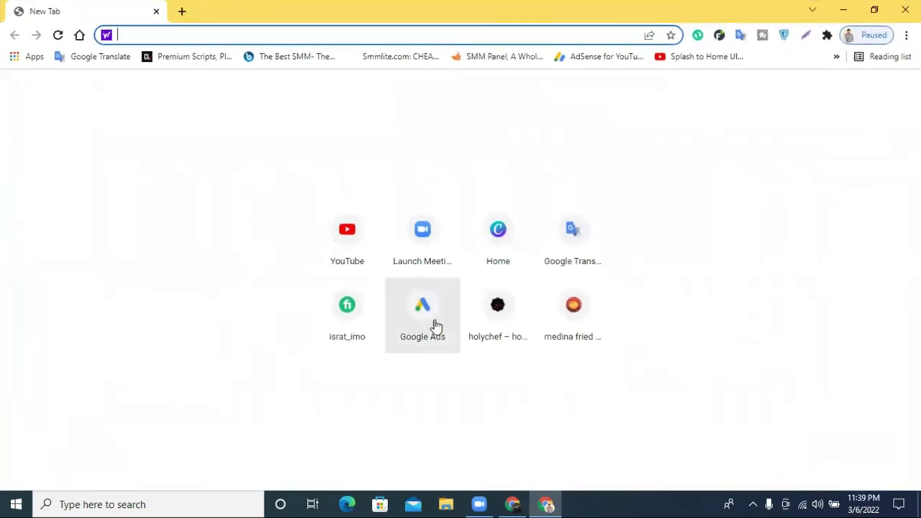
left_click(498, 259)
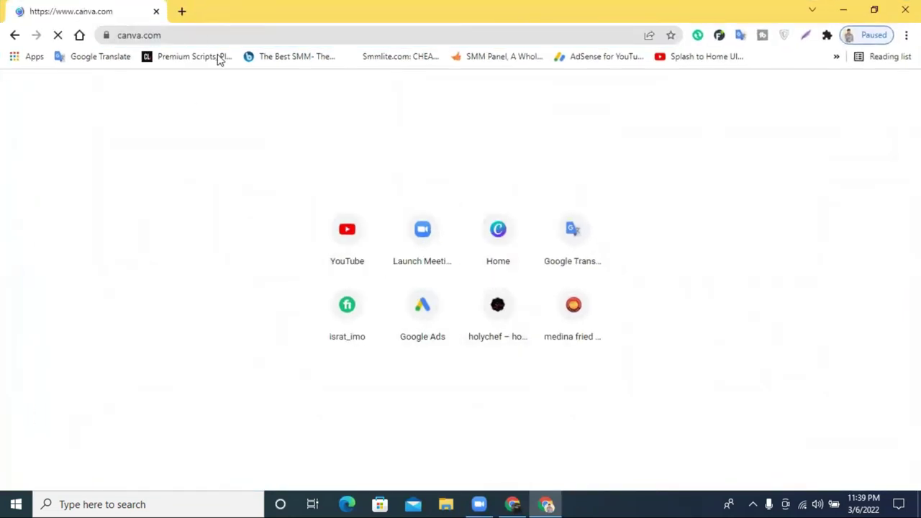
key("ctrl+t")
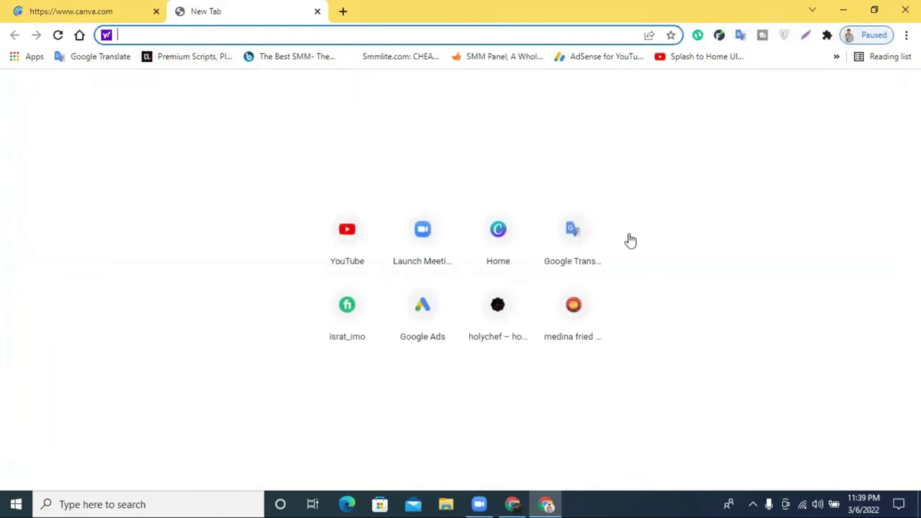
- Browse the thumbnails in Fiverr's Facebook promotion results and open the "facebook advertise, promote and marketing your page" gig separately
key("alt+Tab")
scroll(634, 241, "down", 2)
scroll(634, 242, "up", 3)
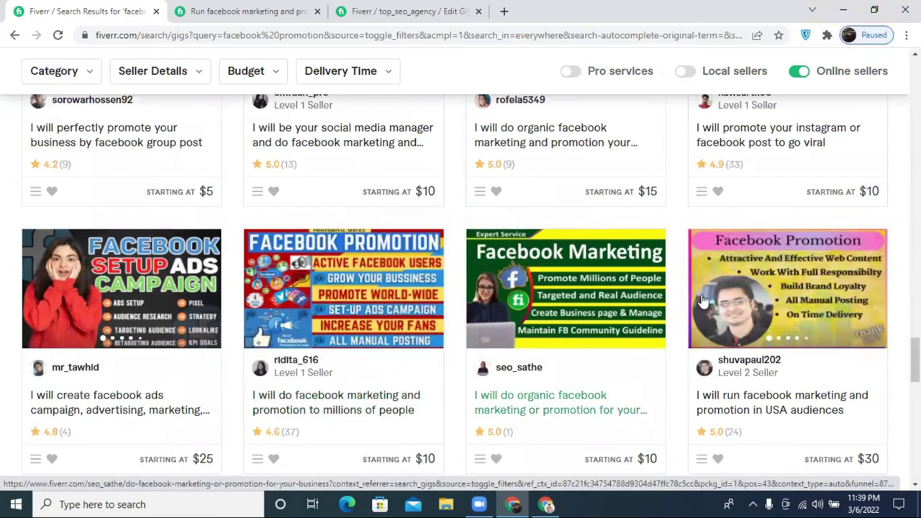
scroll(704, 303, "down", 3)
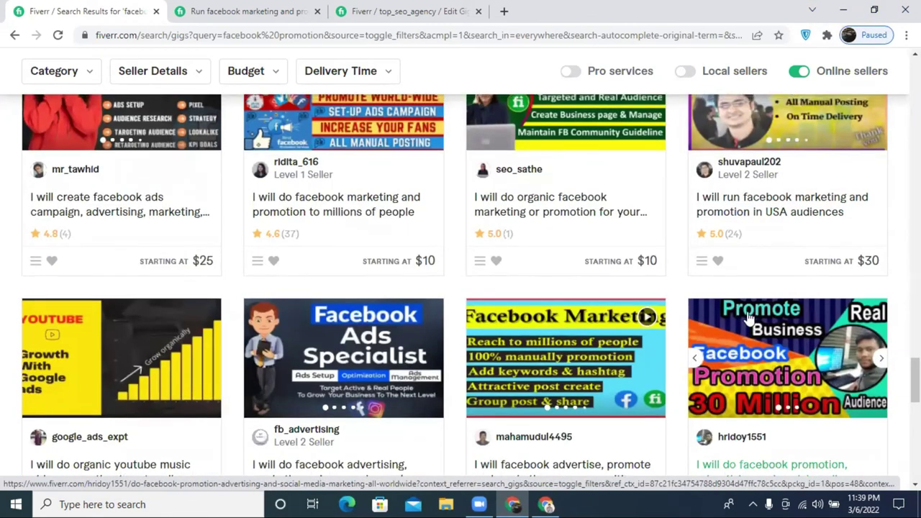
scroll(746, 318, "up", 1)
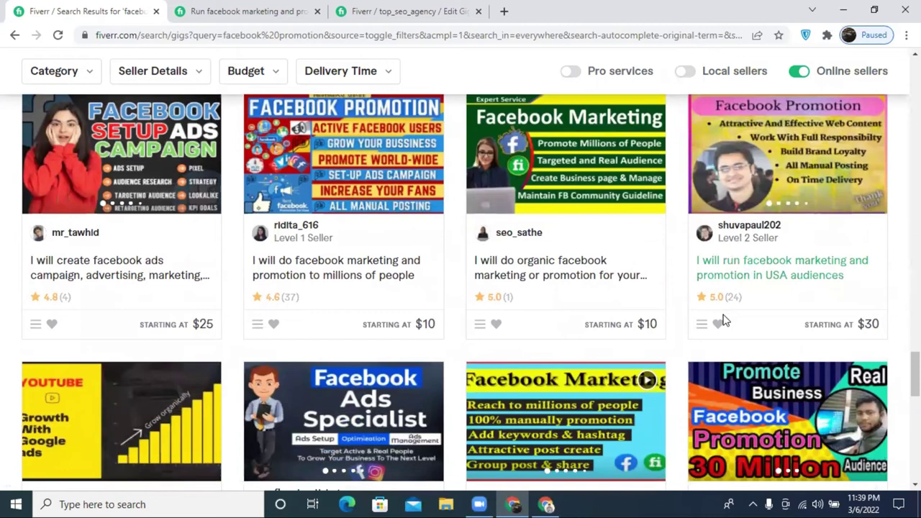
scroll(724, 321, "down", 2)
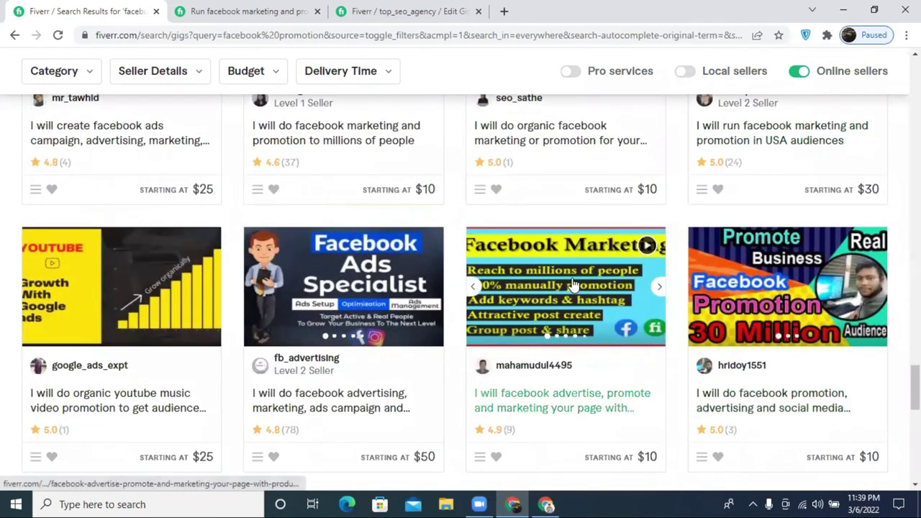
right_click(636, 284)
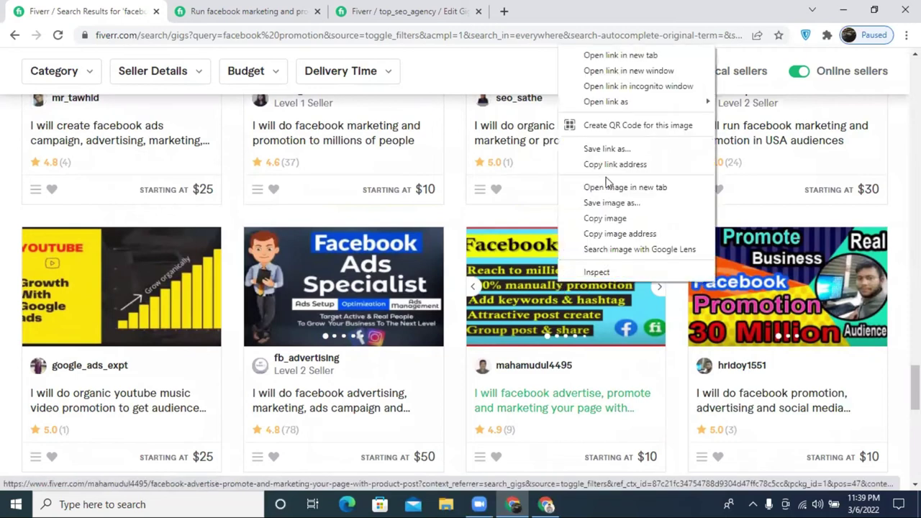
left_click(628, 58)
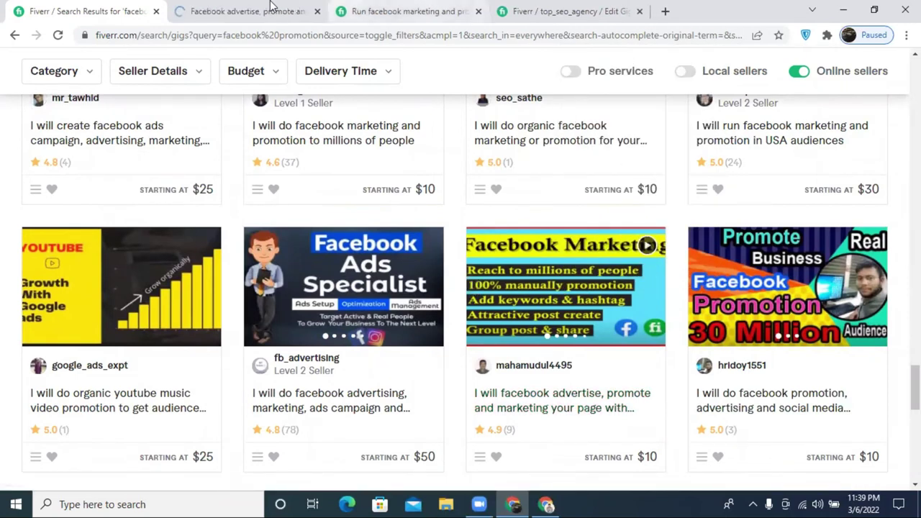
- View the product-post gig's cover, play its video, skip to about 0:14 and pause, and compare it with the USA audiences gig
left_click(282, 11)
scroll(288, 337, "down", 2)
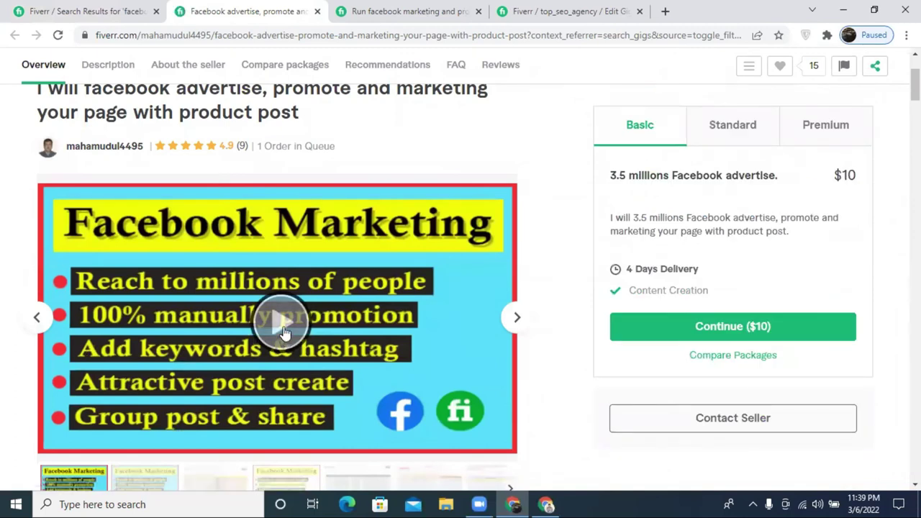
left_click(285, 332)
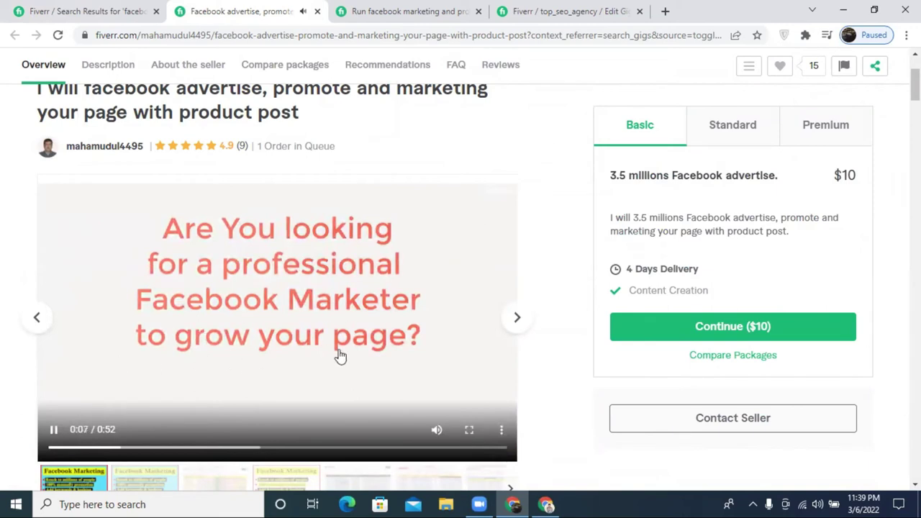
left_click(165, 448)
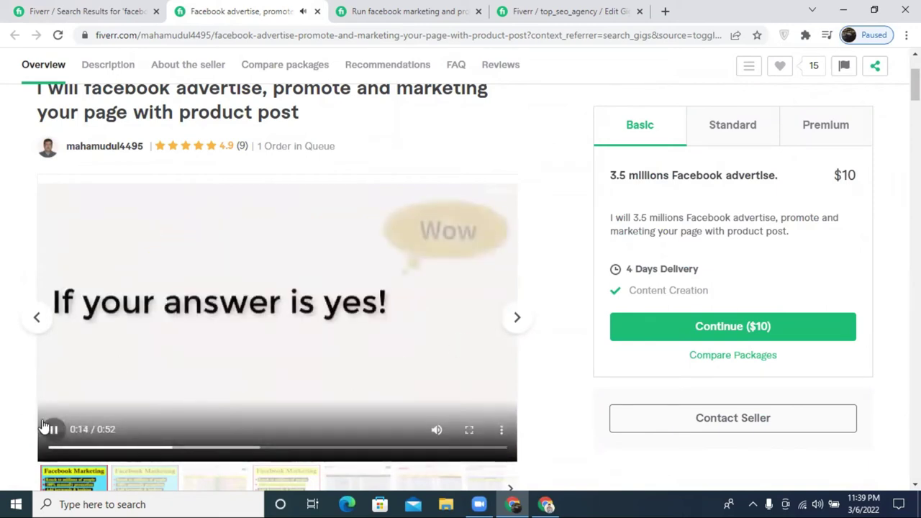
left_click(219, 401)
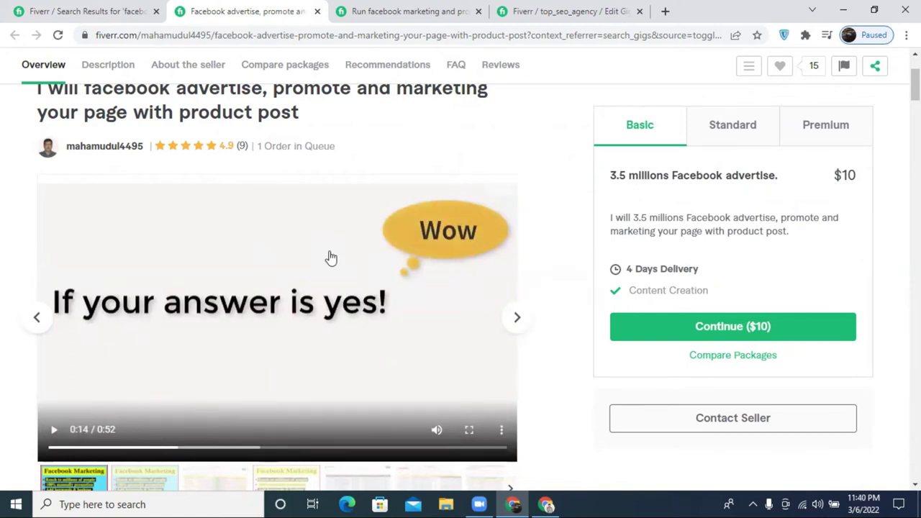
scroll(338, 256, "up", 2)
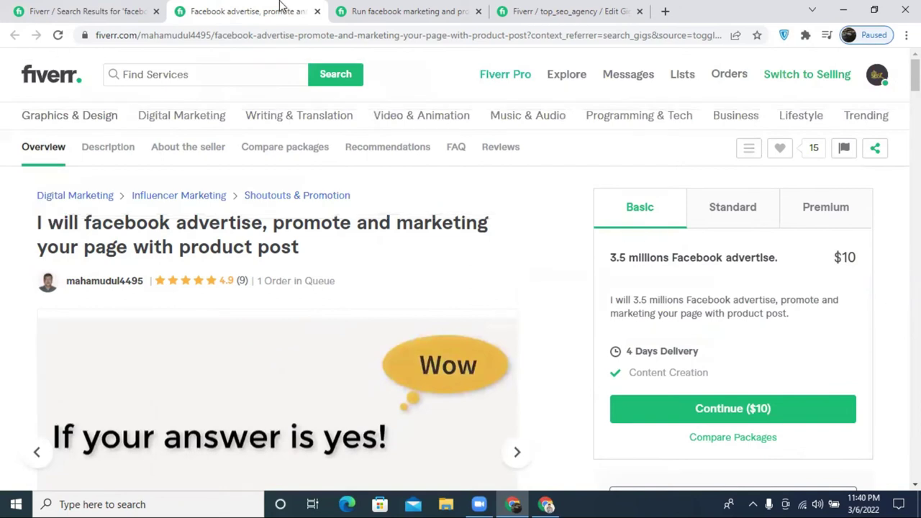
left_click(393, 9)
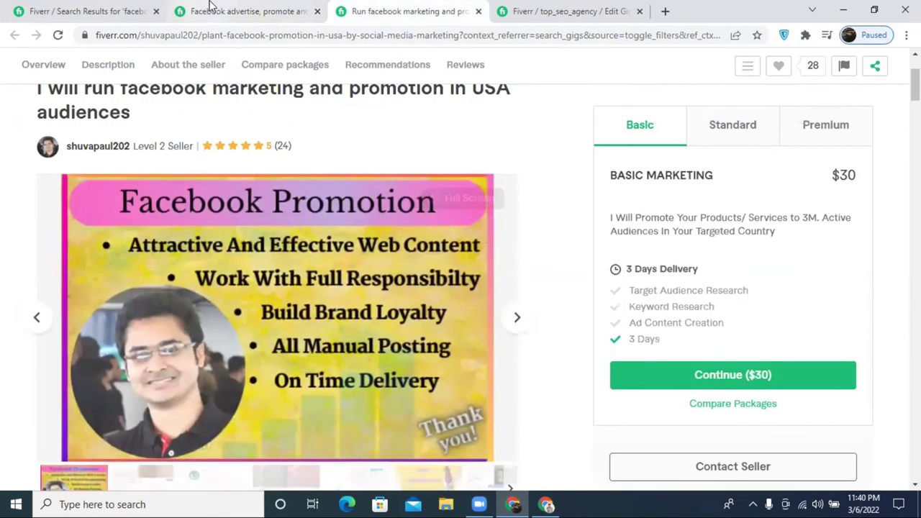
left_click(211, 8)
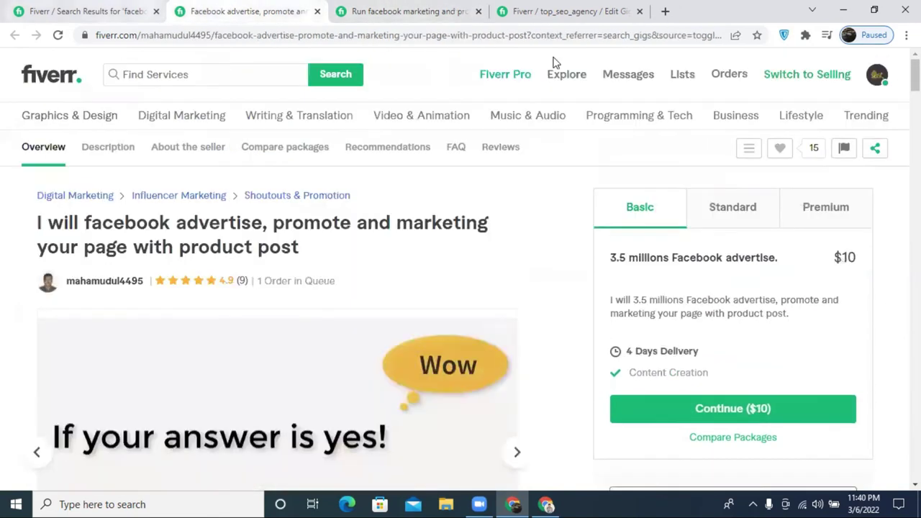
- Switch to Canva's home page and start creating a new design
left_click(547, 503)
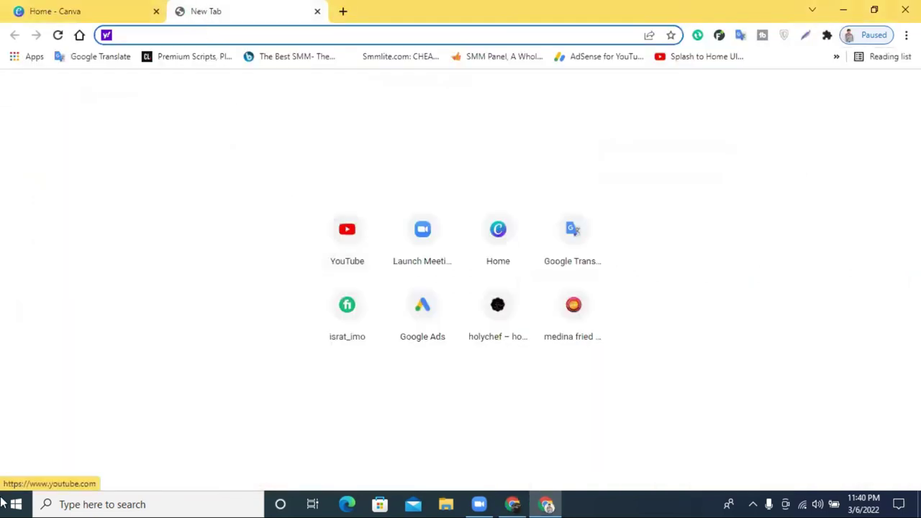
key("ctrl+1")
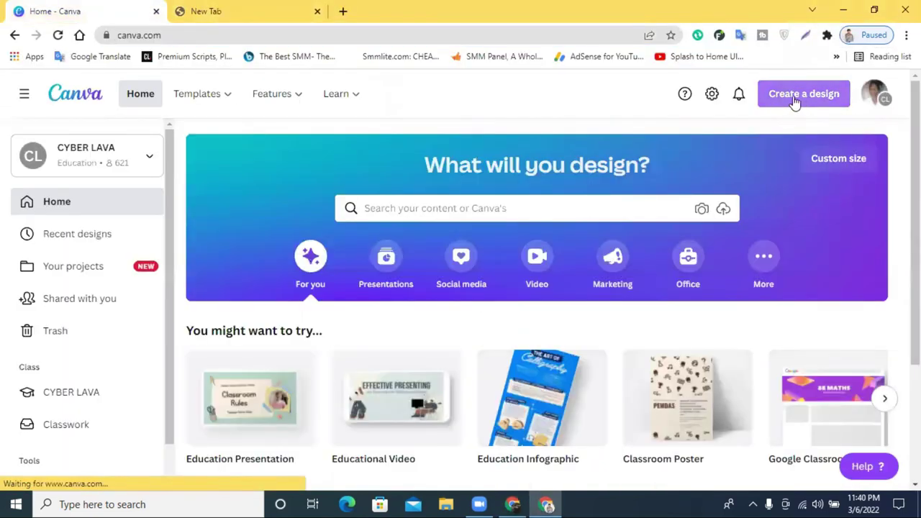
left_click(800, 101)
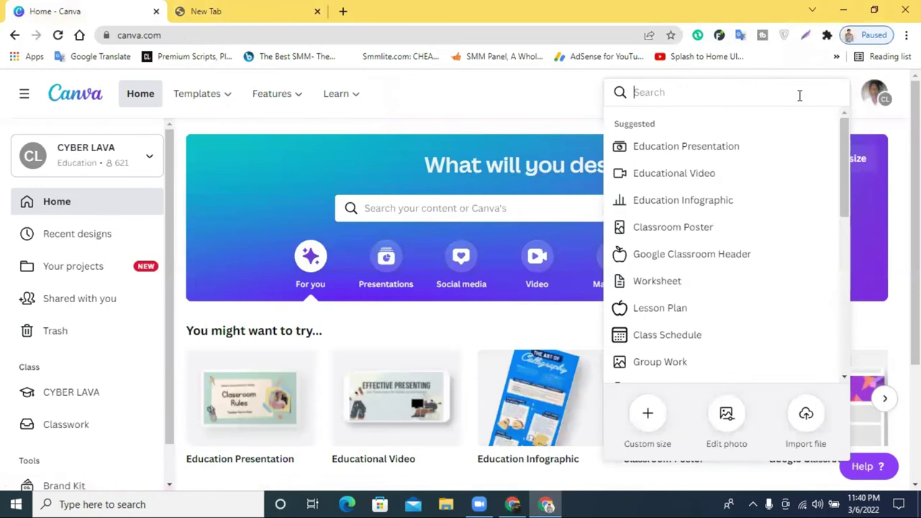
- Create a new blank design with a custom size of 1280 × 769 px
left_click(645, 423)
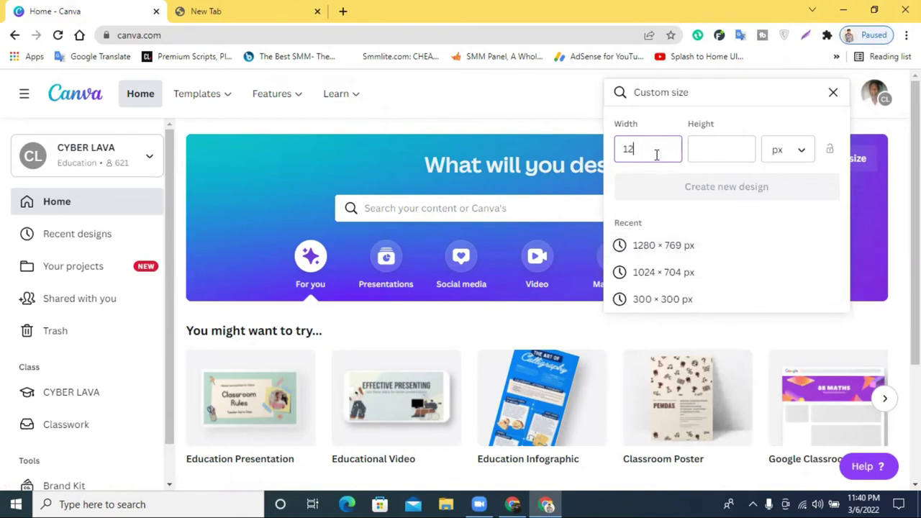
left_click(702, 154)
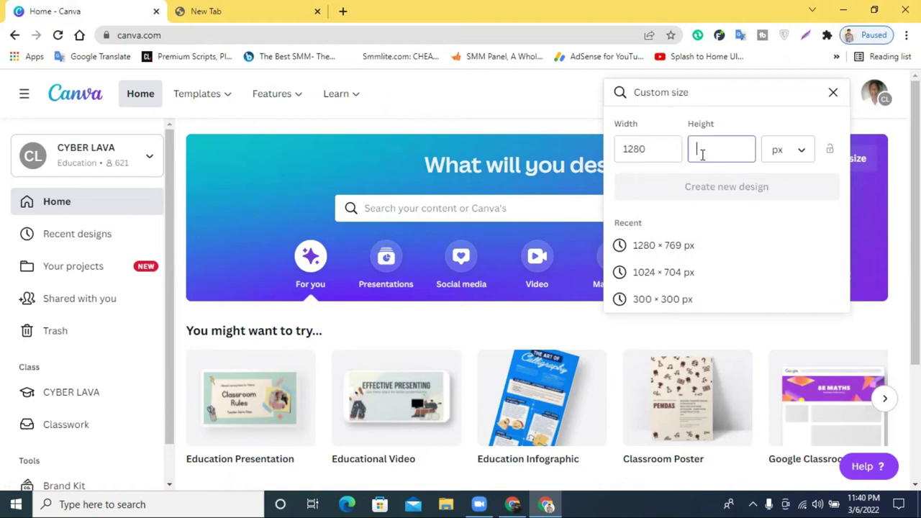
type("769")
left_click(698, 188)
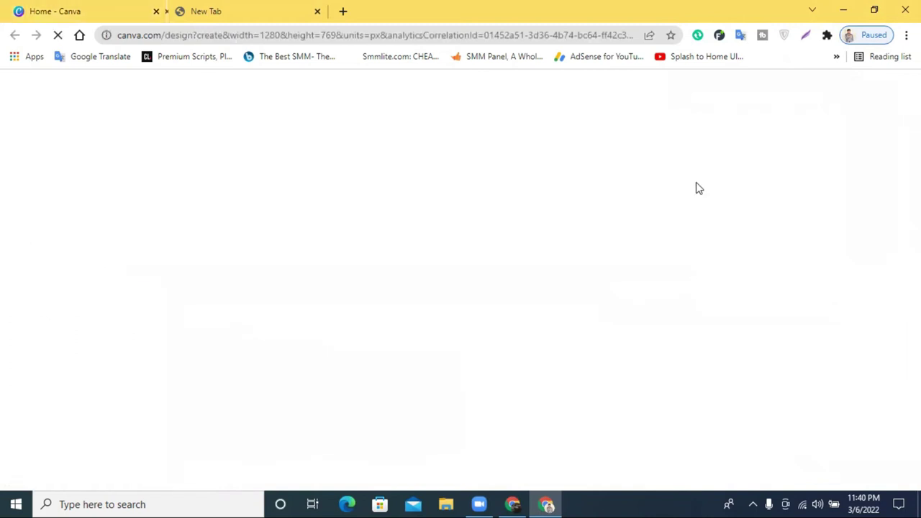
left_click(478, 11)
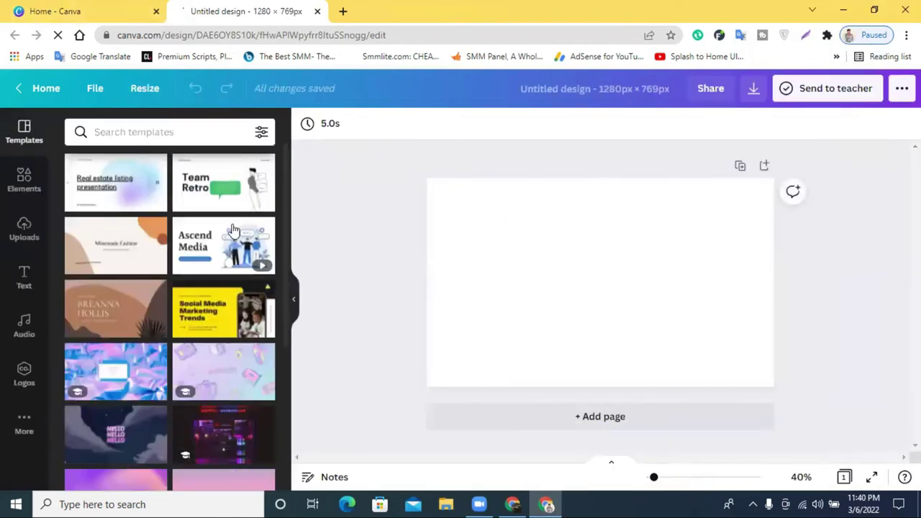
- Add the recently used pink-to-purple horizontal gradient square and enlarge it to cover the whole page as a background
left_click(17, 240)
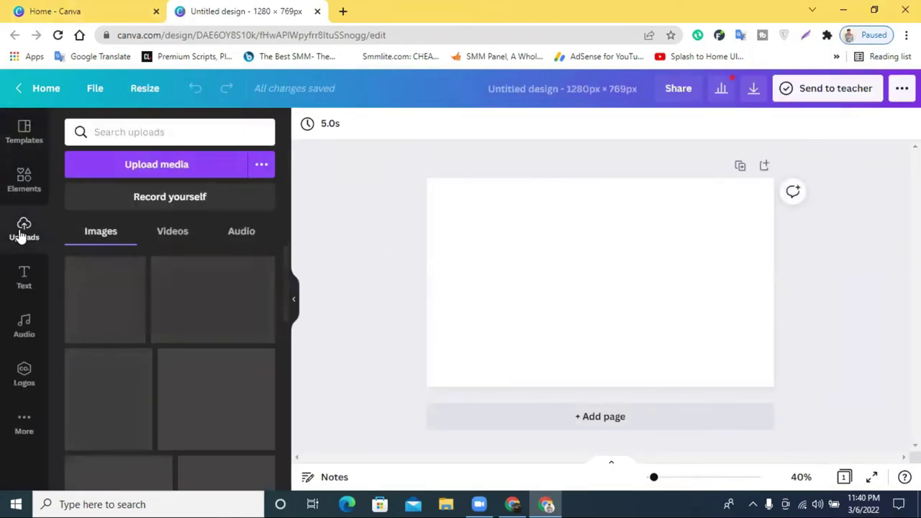
left_click(24, 180)
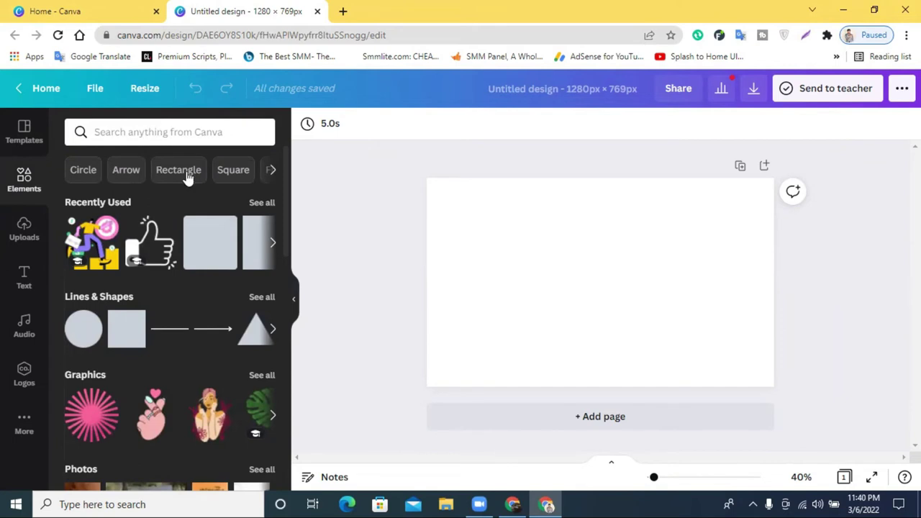
left_click(261, 203)
scroll(203, 287, "down", 5)
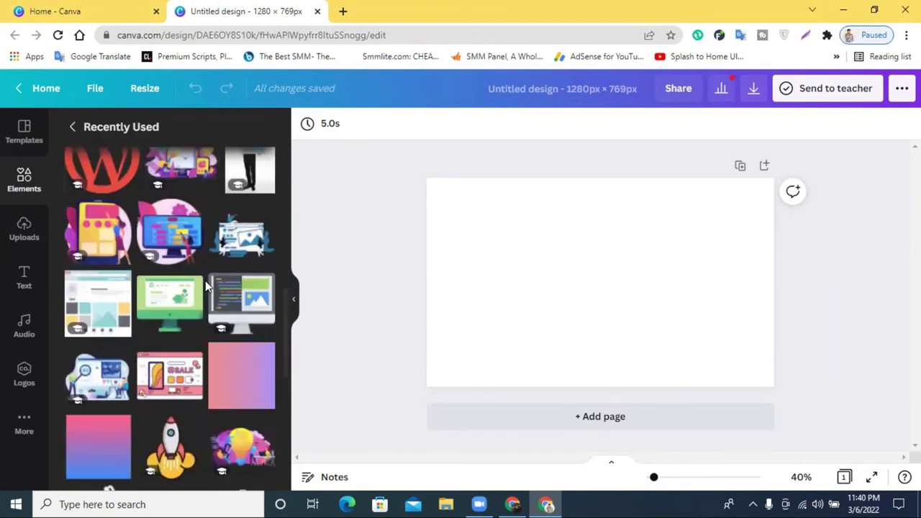
left_click(230, 374)
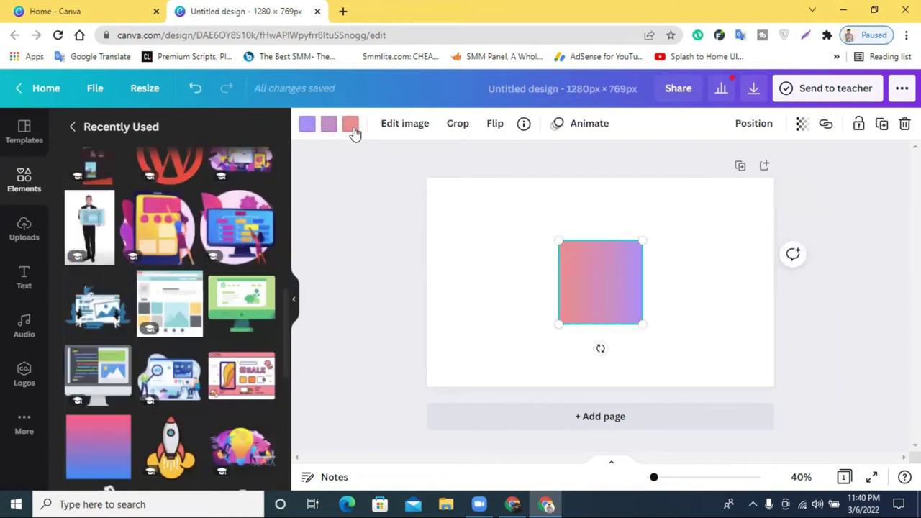
left_click_drag(635, 283, 479, 222)
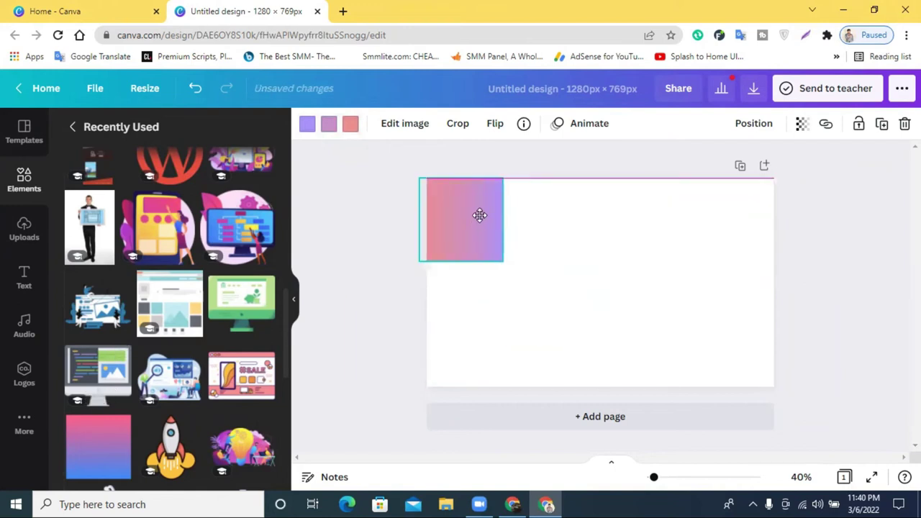
left_click_drag(503, 261, 853, 456)
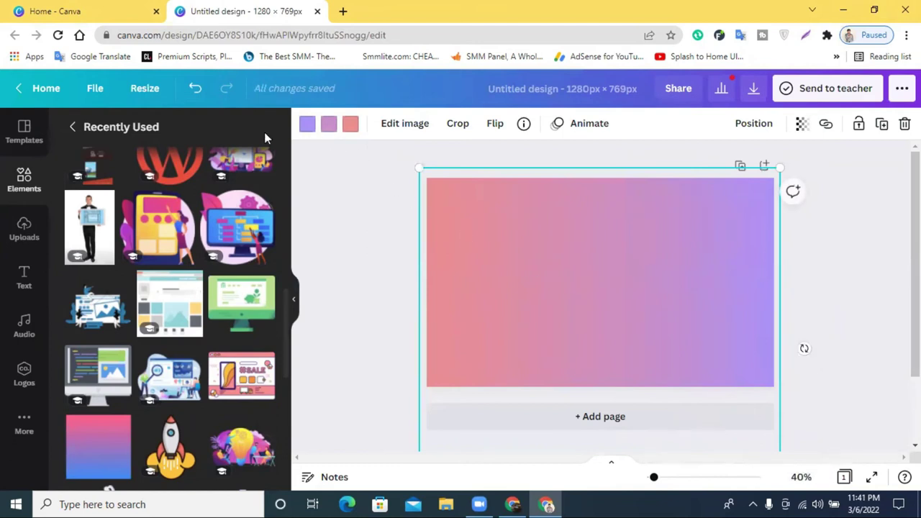
- Place the uploaded "Grow your Instagram following with this 1 trick" thumbnail over the gradient as a colour reference
left_click(23, 229)
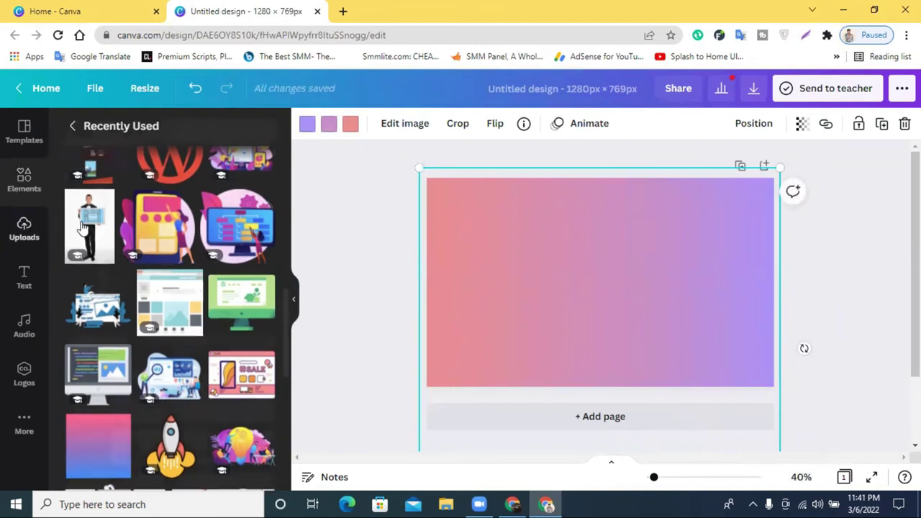
left_click(193, 301)
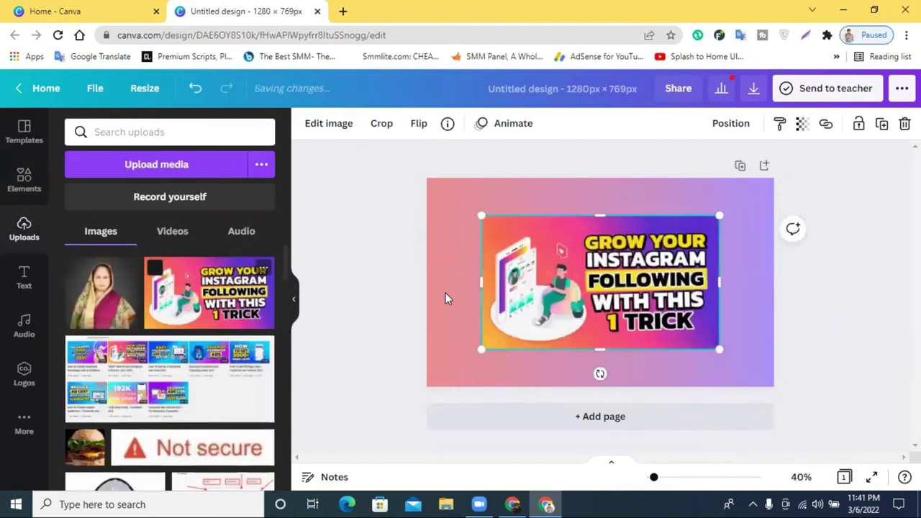
left_click_drag(597, 288, 583, 287)
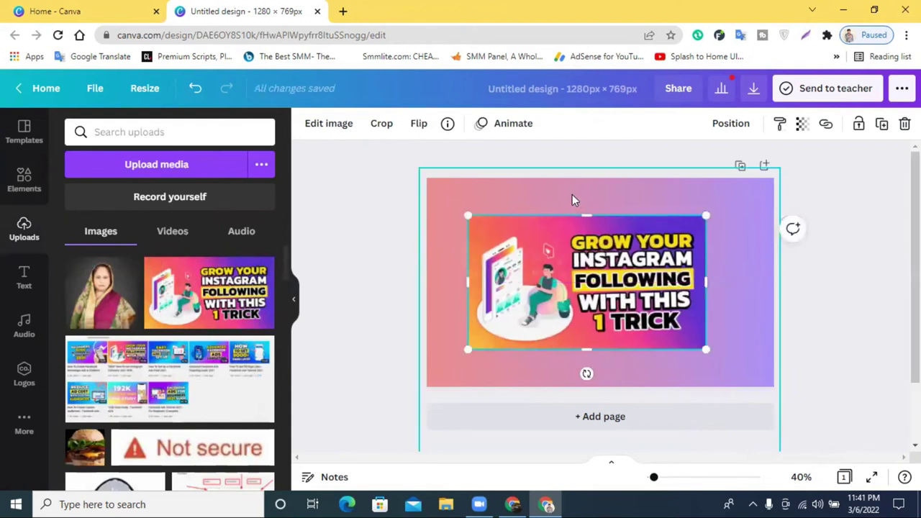
- Recolour the salmon end of the gradient background with the yellow taken from the thumbnail's photo colours
left_click(572, 194)
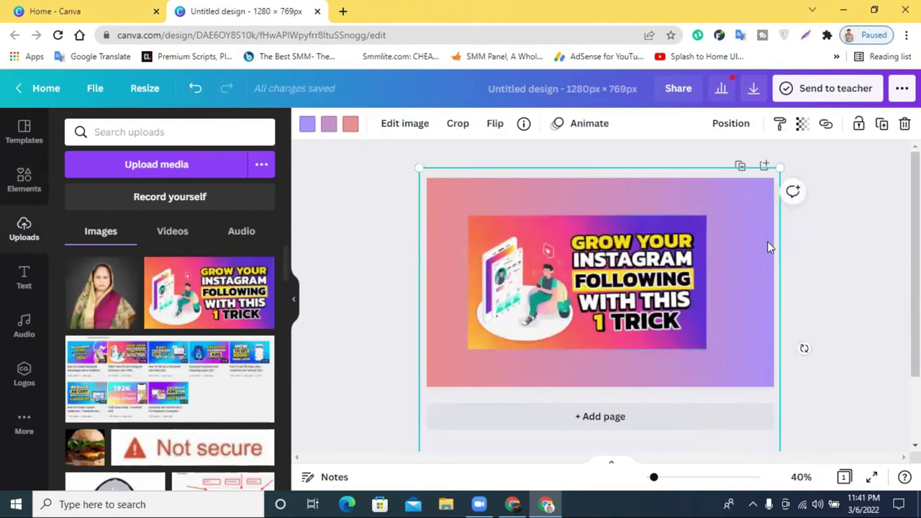
left_click(353, 127)
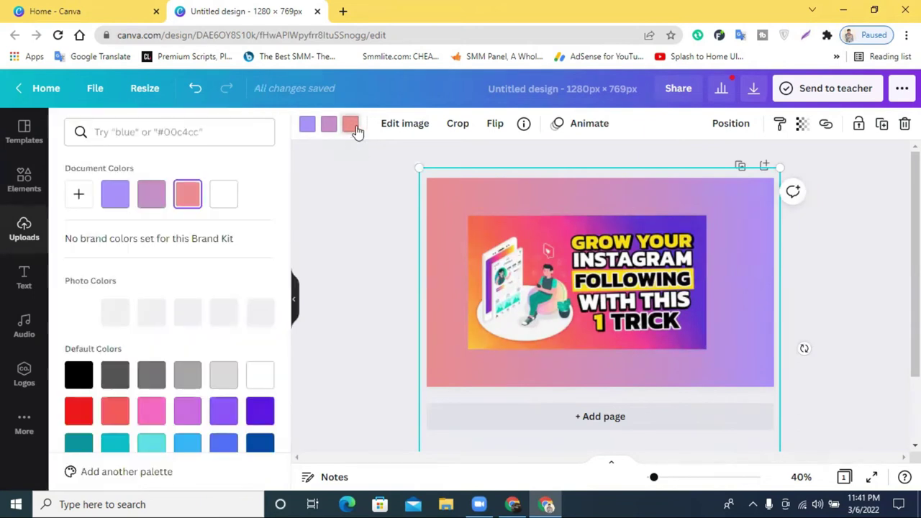
left_click(260, 312)
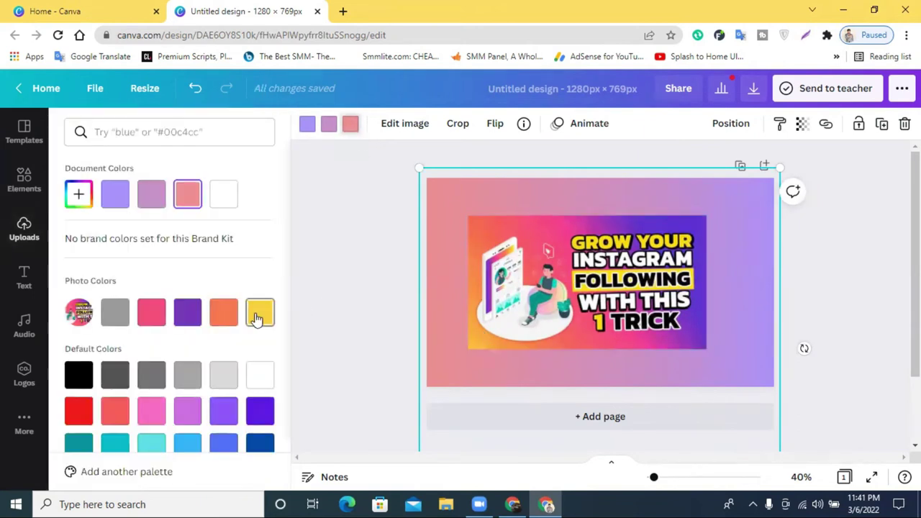
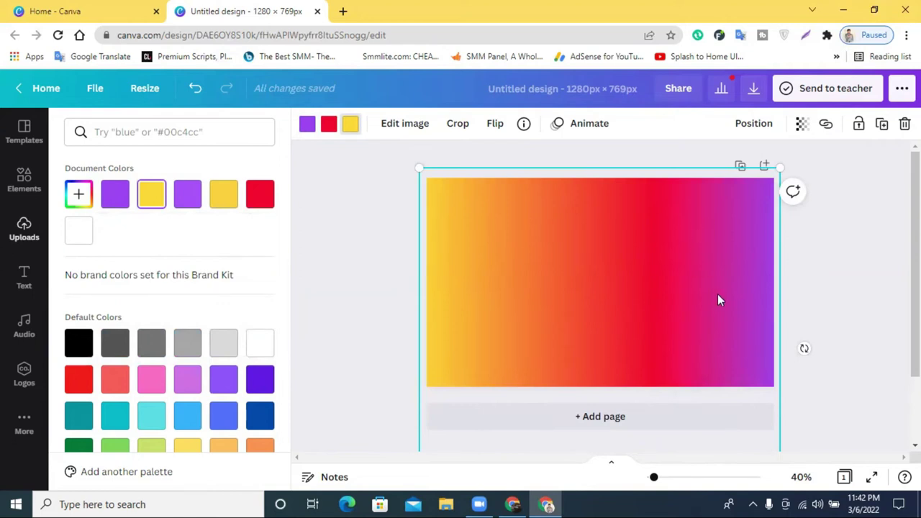
- Enlarge the gradient background beyond the page and reposition it so it overlaps the page on all sides
scroll(718, 301, "down", 3)
left_click_drag(772, 437, 842, 461)
scroll(748, 403, "up", 3)
left_click_drag(723, 363, 691, 350)
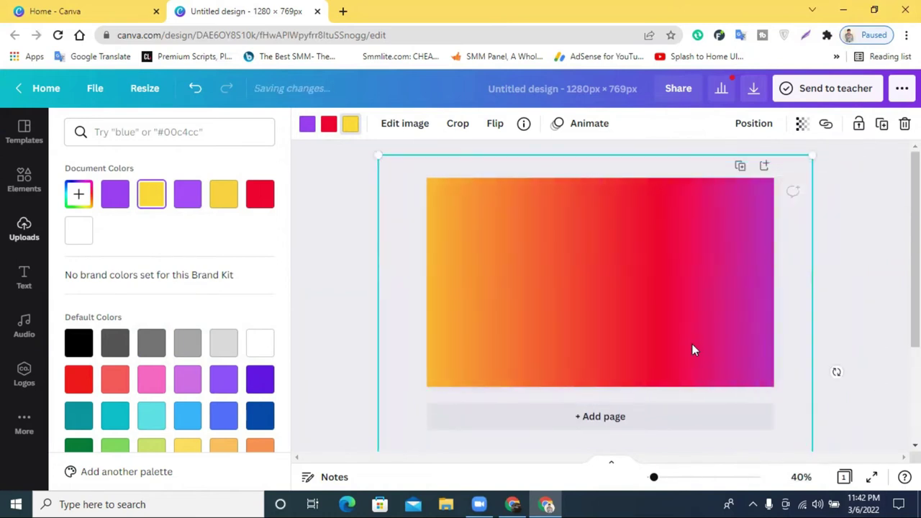
- Rotate the gradient background so its colour bands run at a slight tilt across the page
left_click_drag(835, 372, 825, 300)
mouse_move(785, 258)
left_mouse_down()
mouse_move(796, 251)
mouse_move(790, 269)
left_mouse_up()
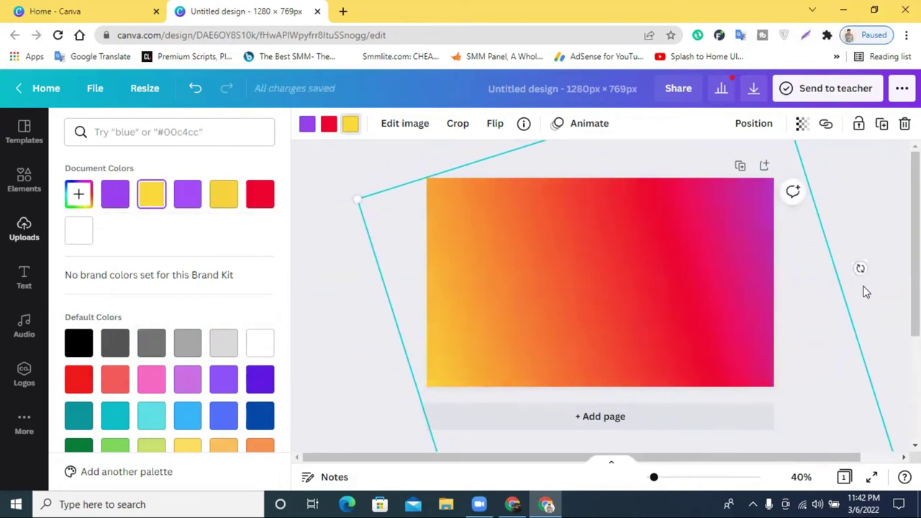
left_click_drag(861, 269, 789, 360)
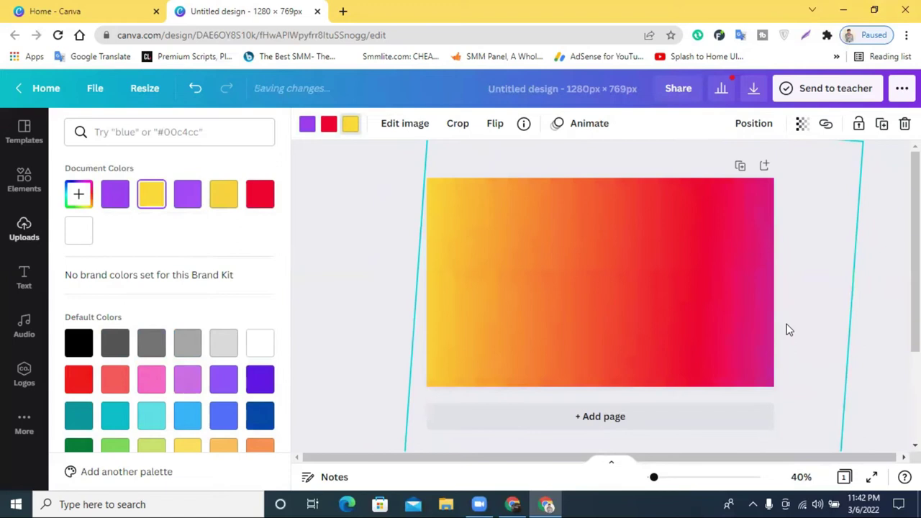
left_click(878, 308)
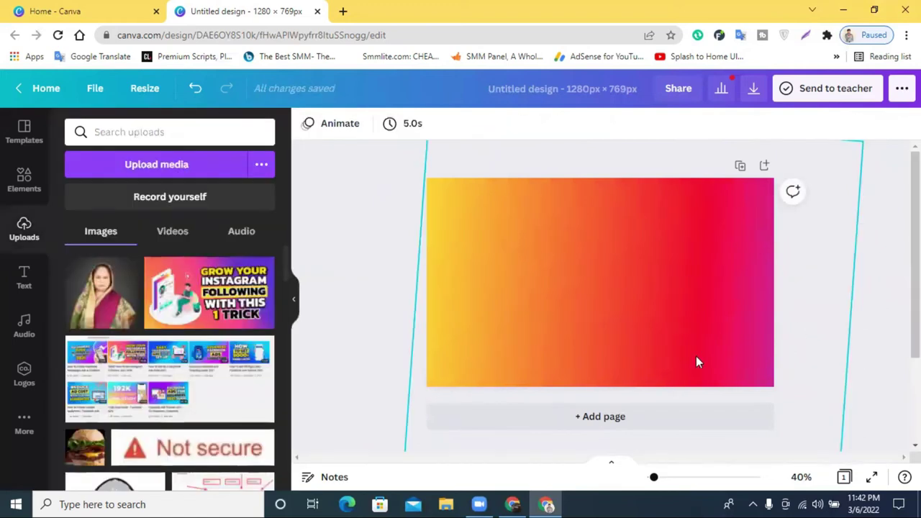
- Try a yellow shade in place of the gradient's red middle colour
left_click(623, 272)
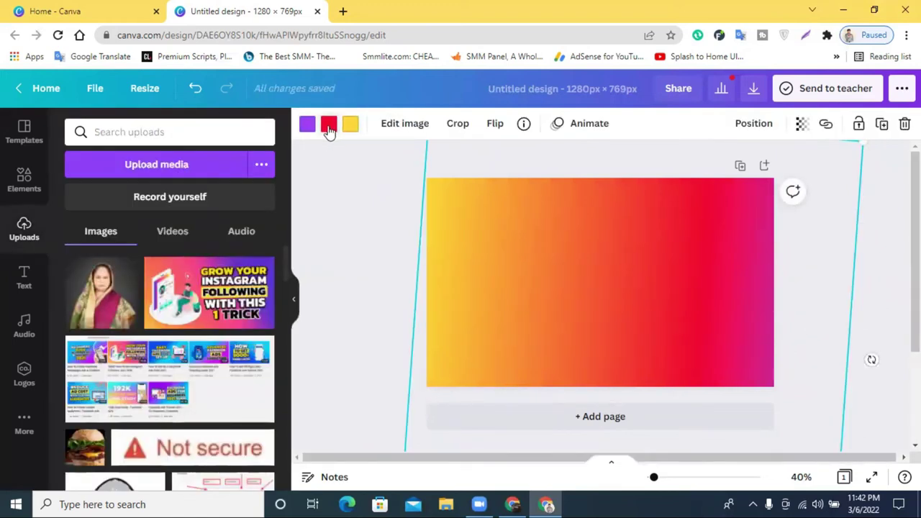
left_click(329, 127)
left_click(81, 196)
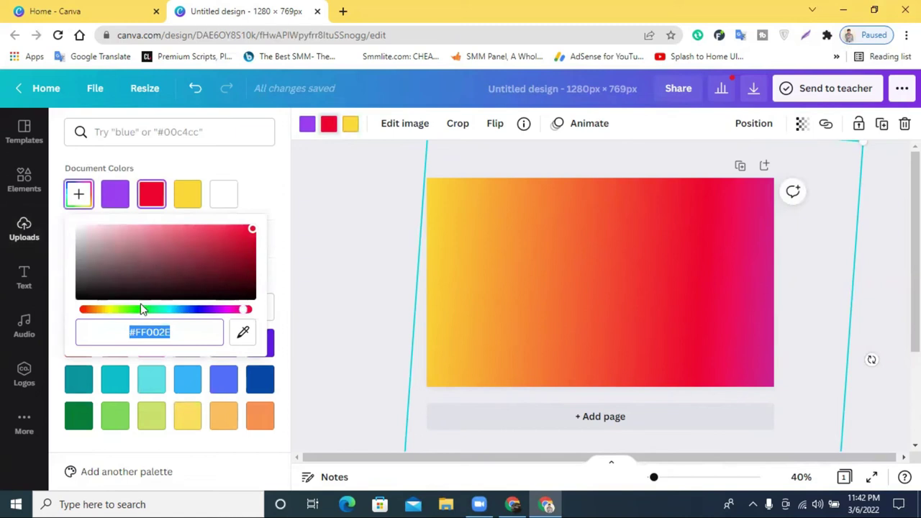
left_click(108, 311)
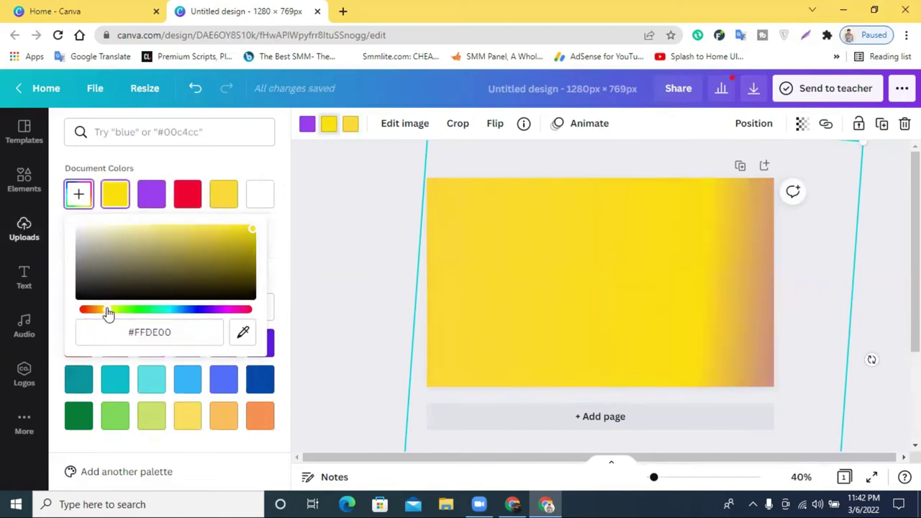
left_click_drag(108, 313, 104, 314)
left_click(186, 198)
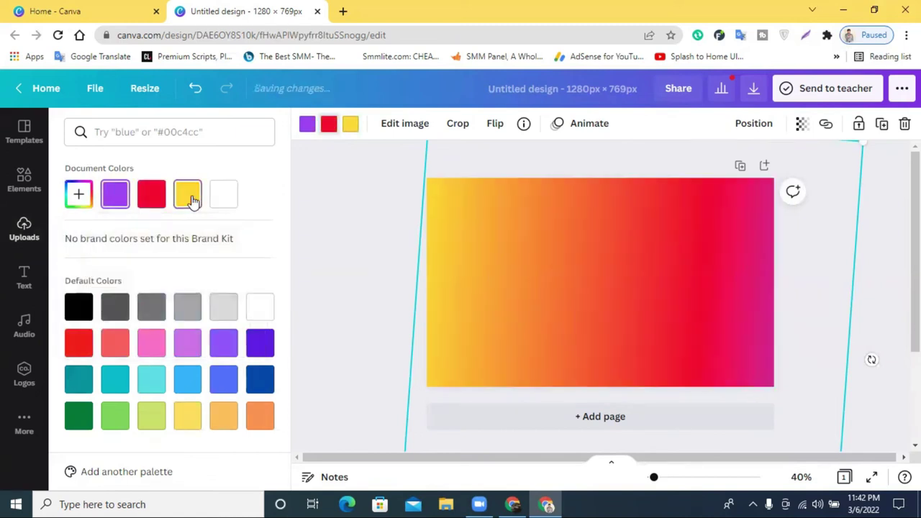
- Soften the gradient's red middle colour to #F82F53
left_click(85, 209)
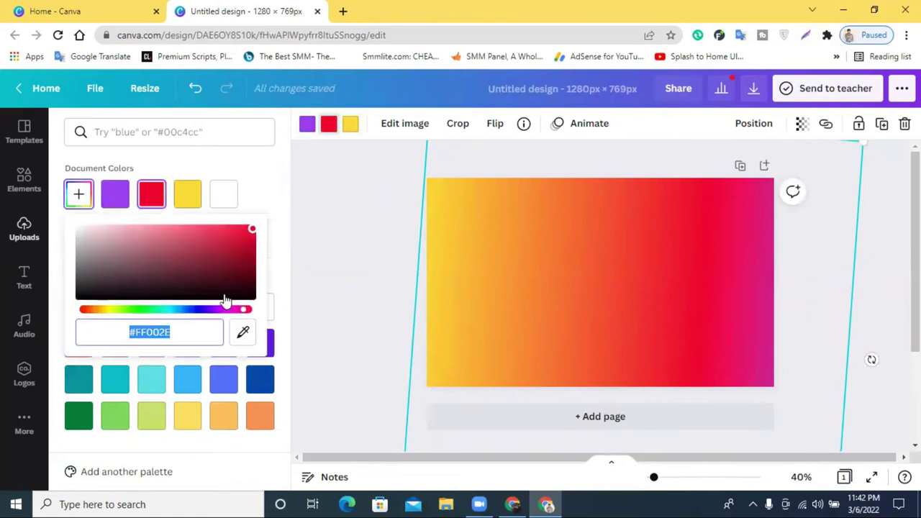
left_click_drag(248, 232, 222, 229)
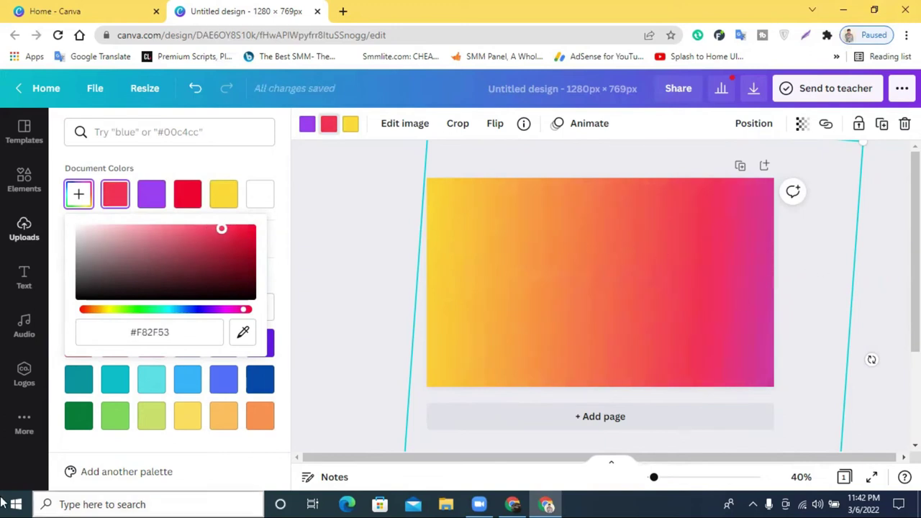
left_click(381, 227)
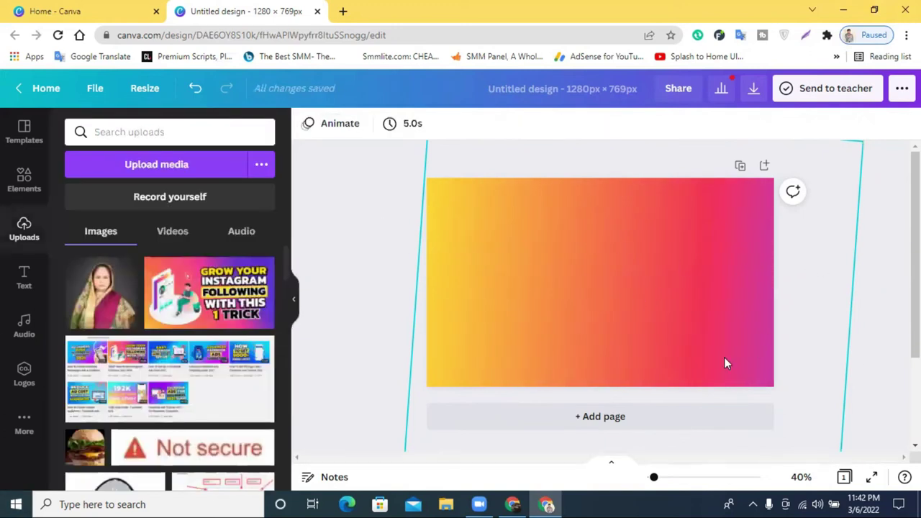
- Lock the gradient background in place on the page
left_click(698, 273)
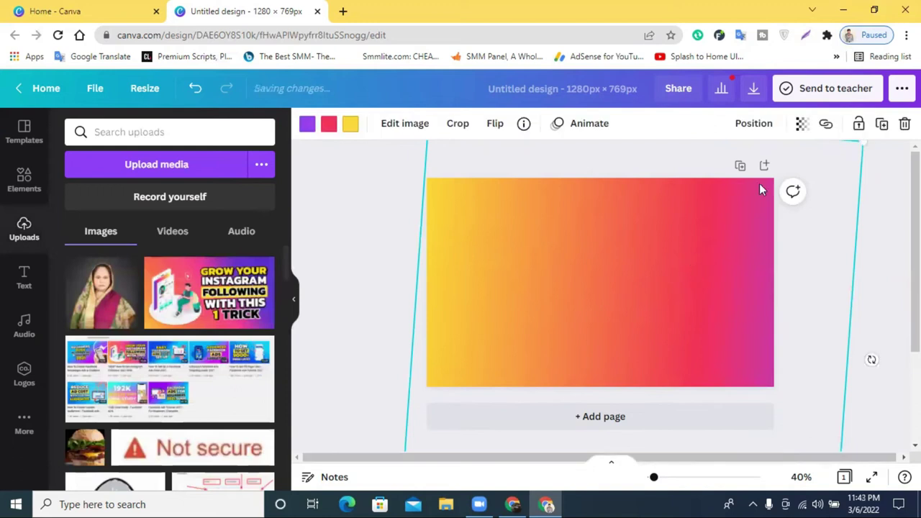
left_click(861, 126)
left_click(866, 244)
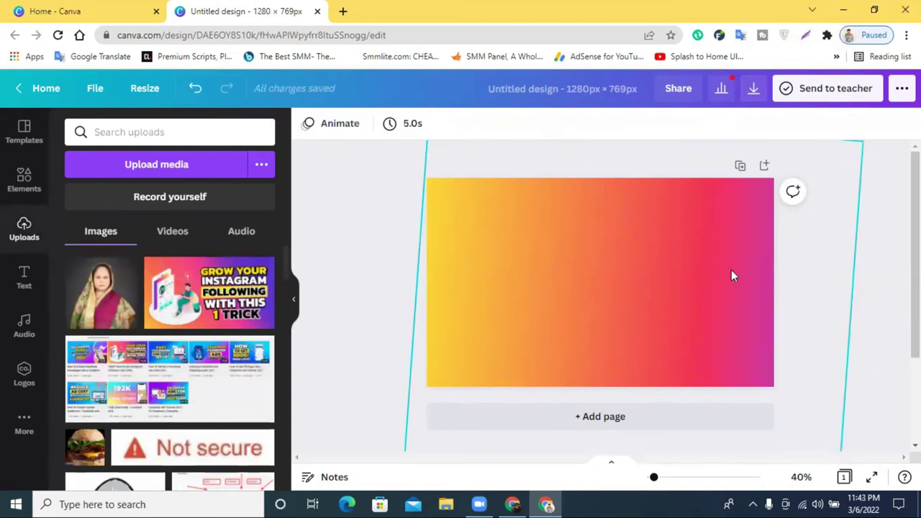
left_click(627, 249)
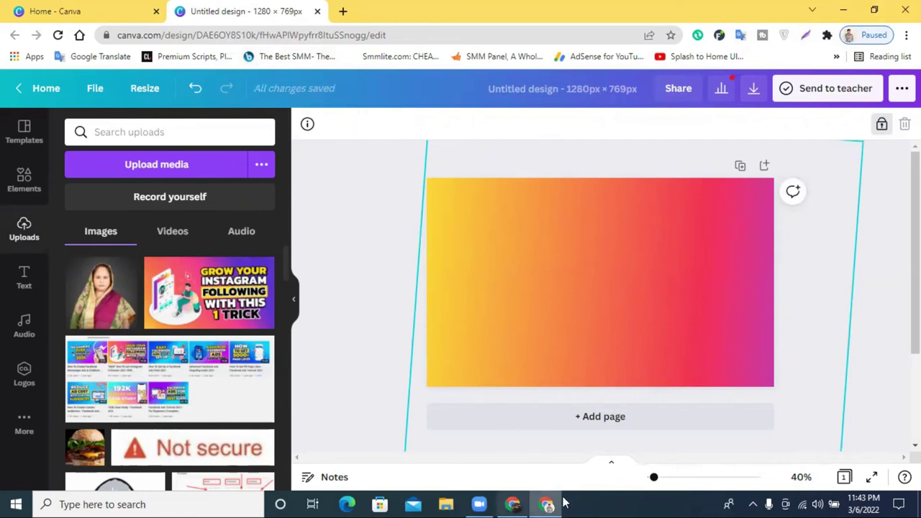
- Switch to the Fiverr browser window and view the Facebook Marketing gallery image of the Facebook advertising gig
left_click(513, 504)
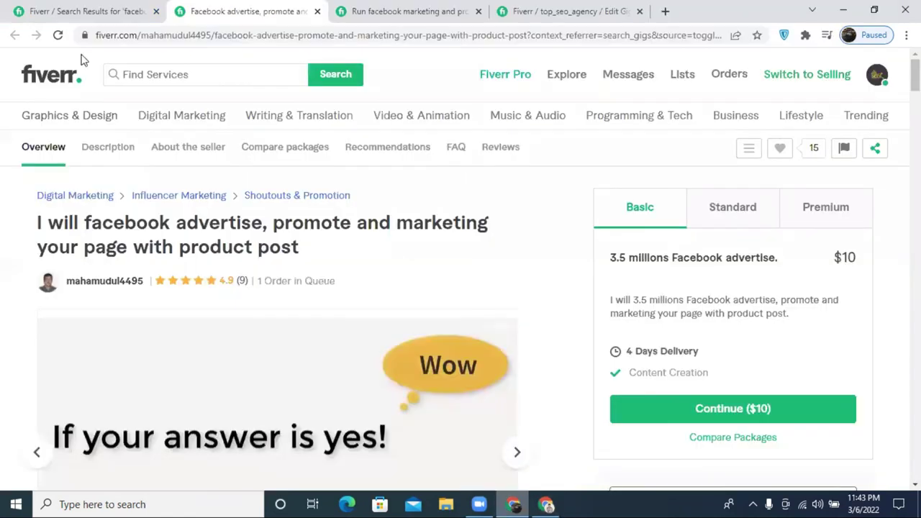
left_click(144, 9)
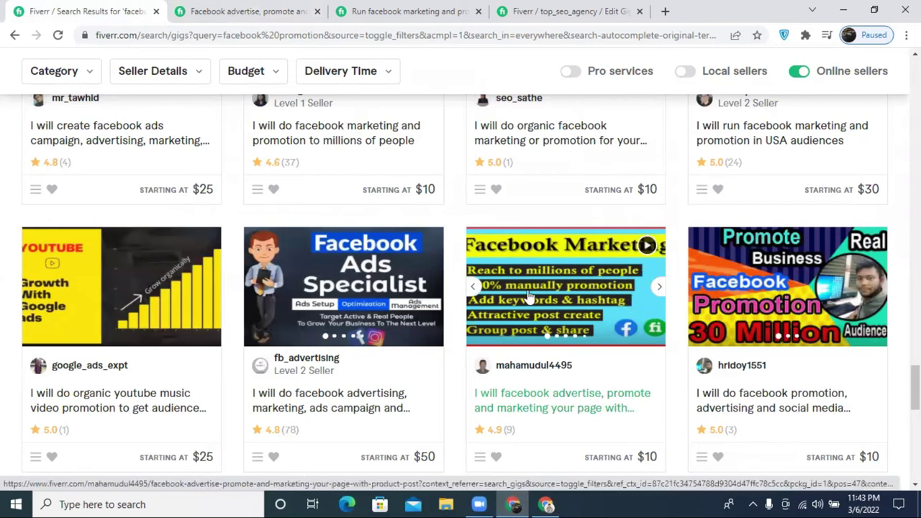
left_click(261, 11)
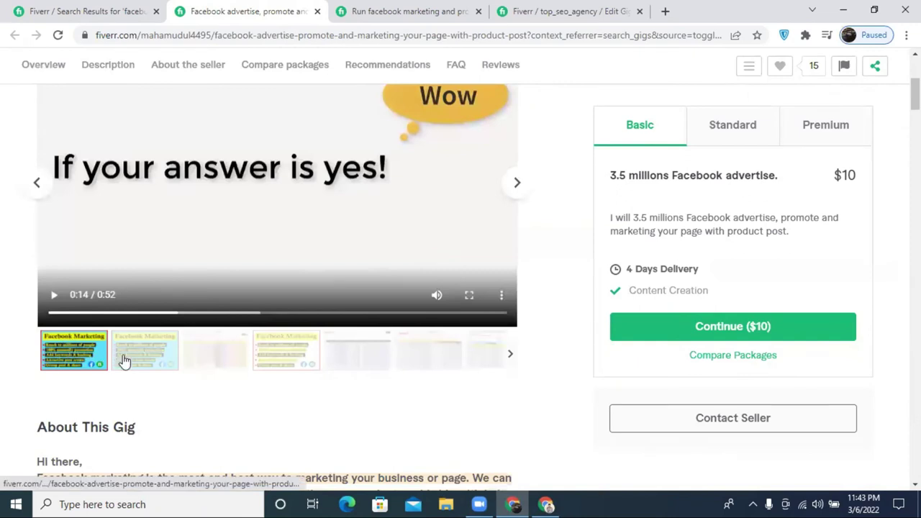
left_click(130, 432)
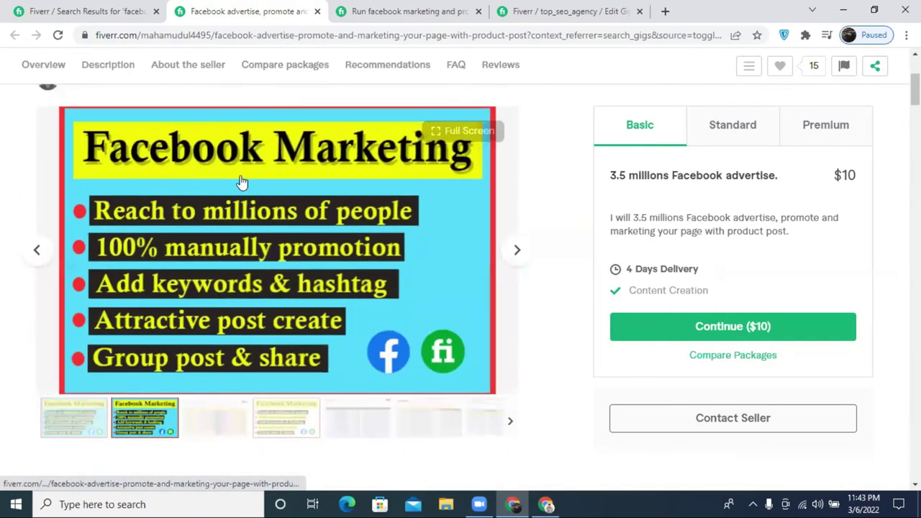
- Browse the Facebook promotion gig search results on Fiverr and examine the designs of their thumbnails
left_click(74, 8)
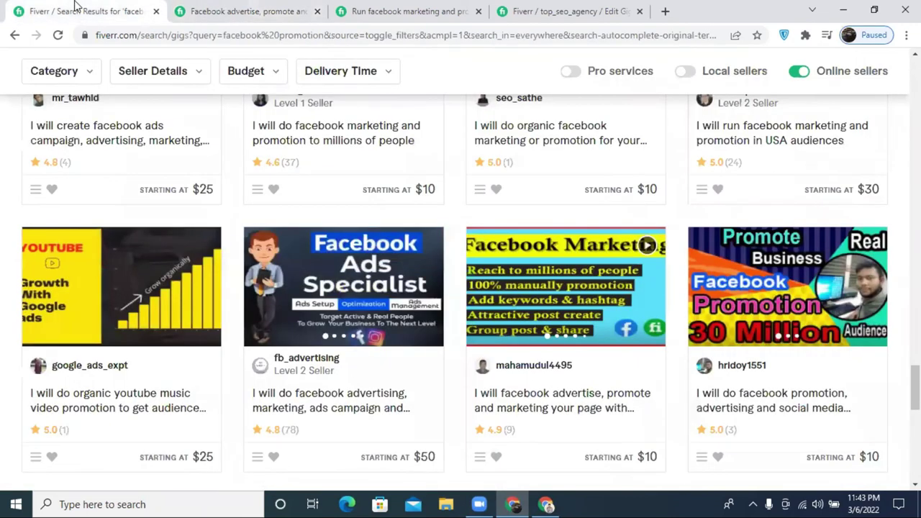
scroll(487, 208, "up", 4)
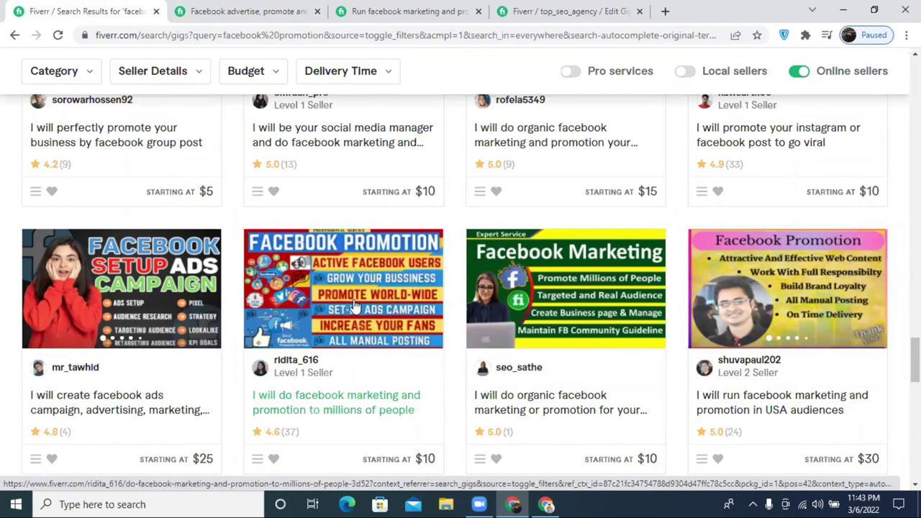
scroll(373, 308, "down", 1)
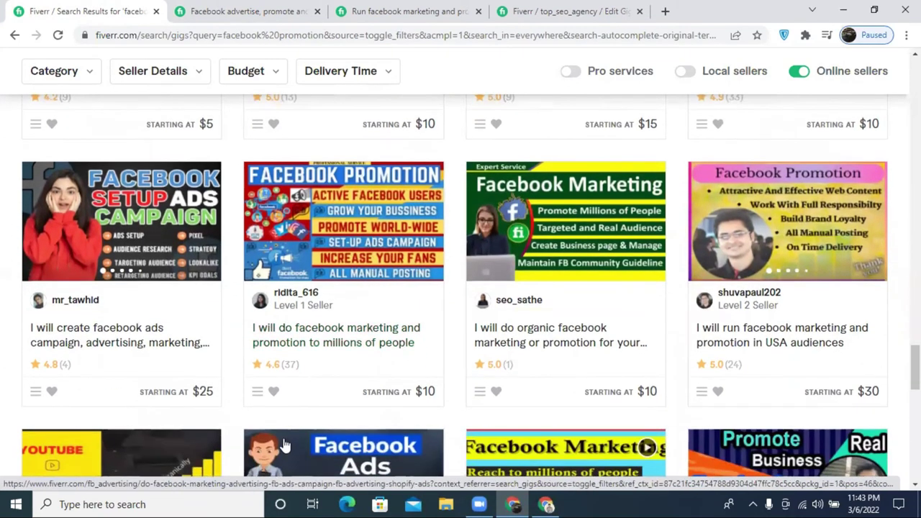
scroll(478, 342, "down", 3)
scroll(487, 345, "down", 2)
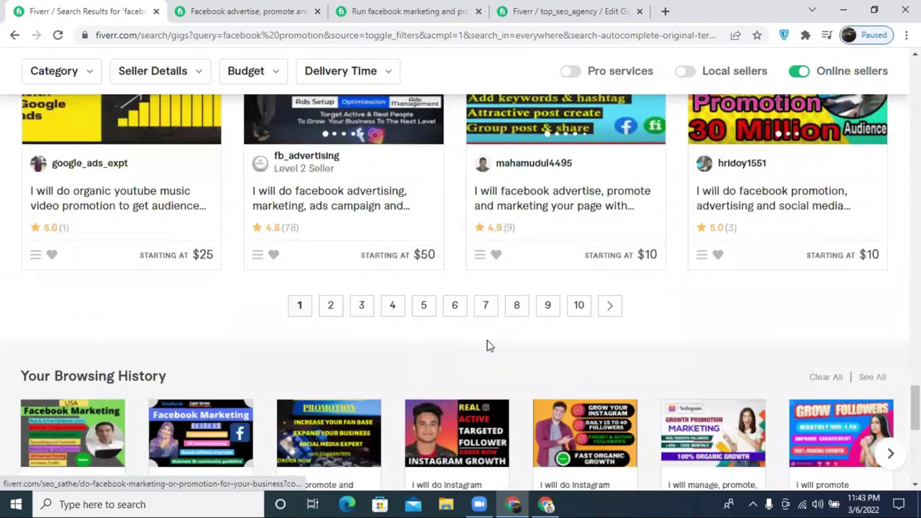
scroll(788, 366, "up", 1)
left_click(826, 445)
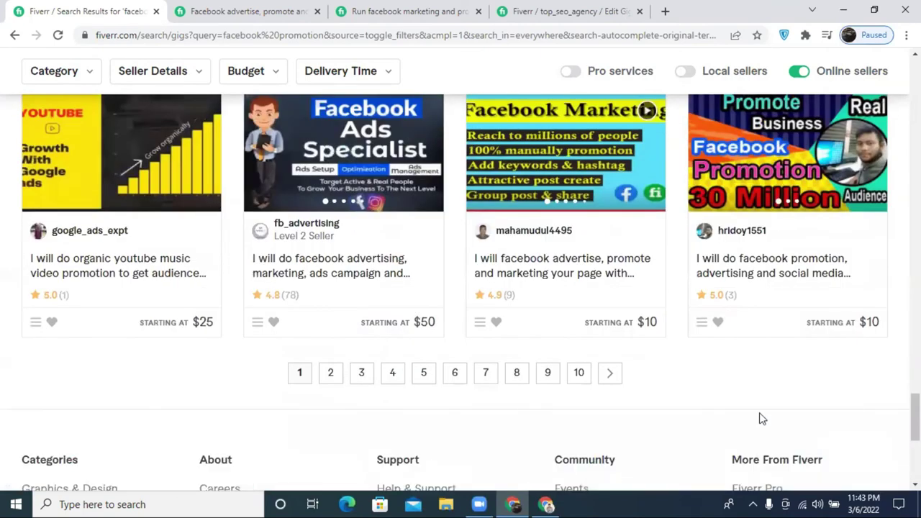
scroll(622, 363, "up", 7)
scroll(622, 361, "up", 10)
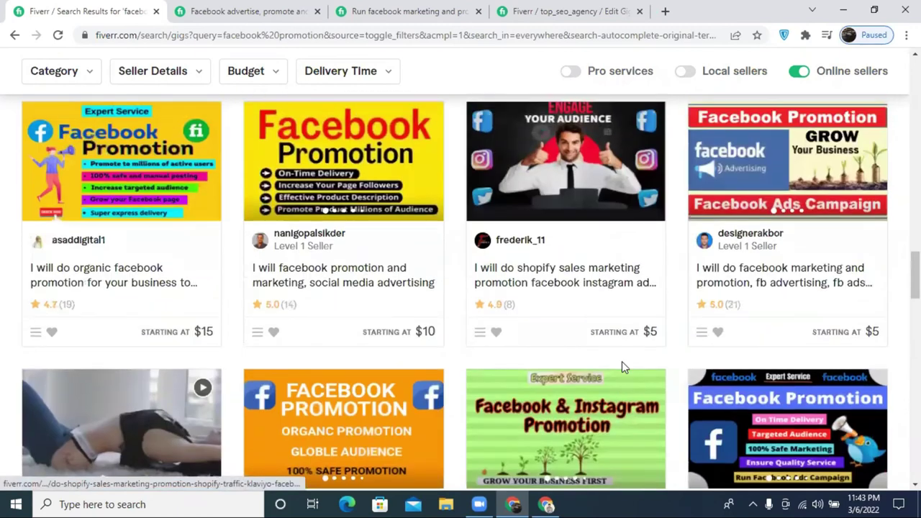
scroll(622, 365, "up", 3)
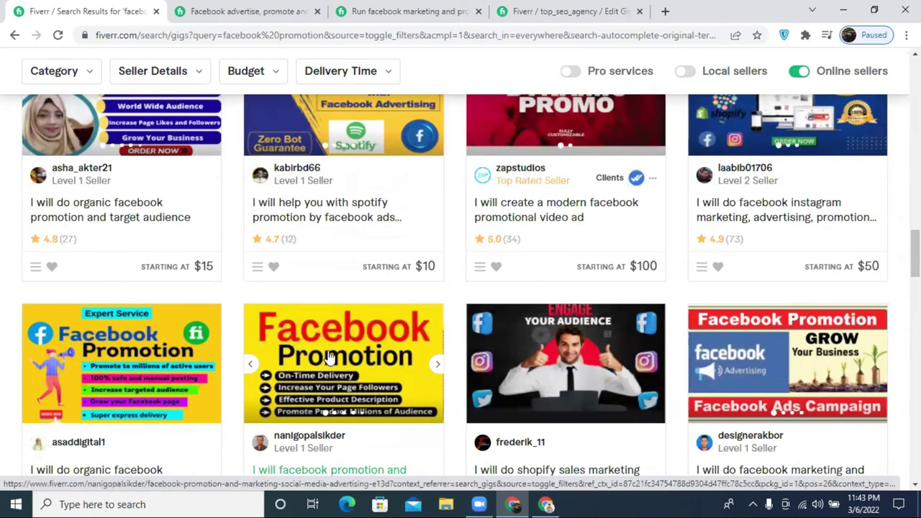
- Switch to the Canva design and add a heading reading FACEBOOK
left_click(541, 504)
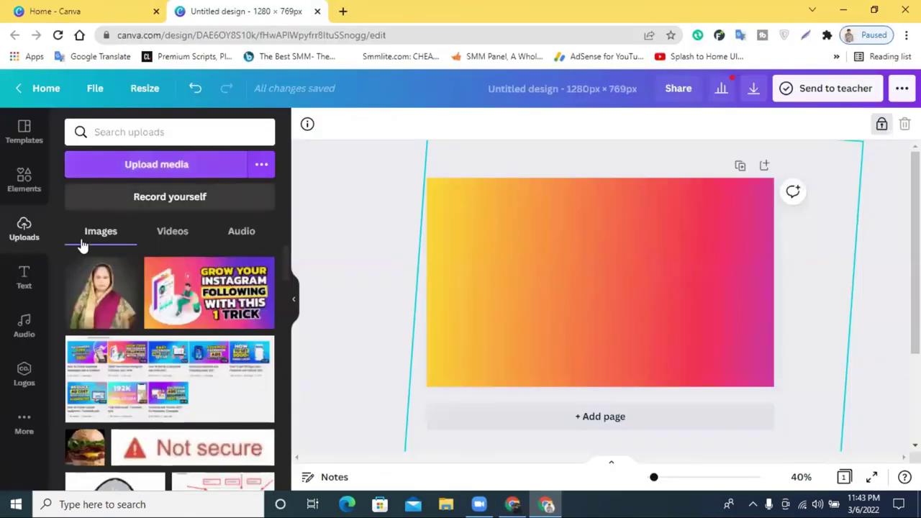
left_click(25, 280)
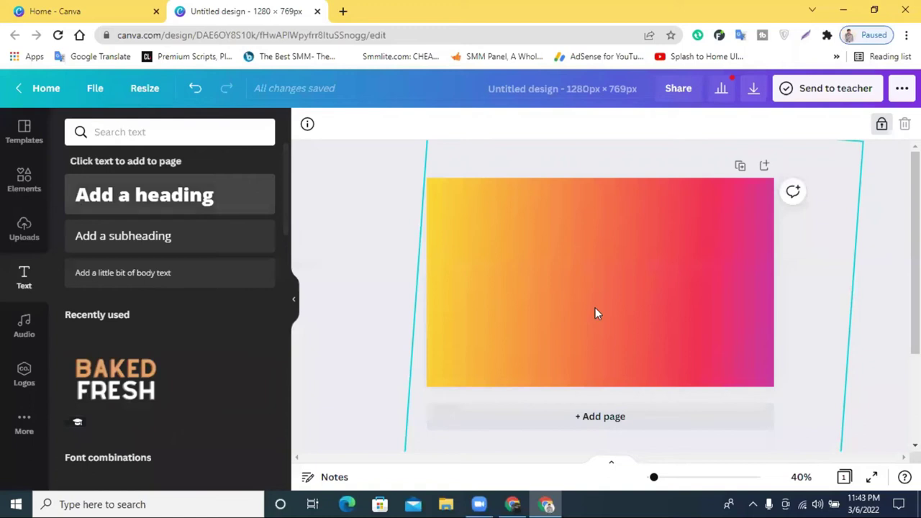
triple_click(553, 285)
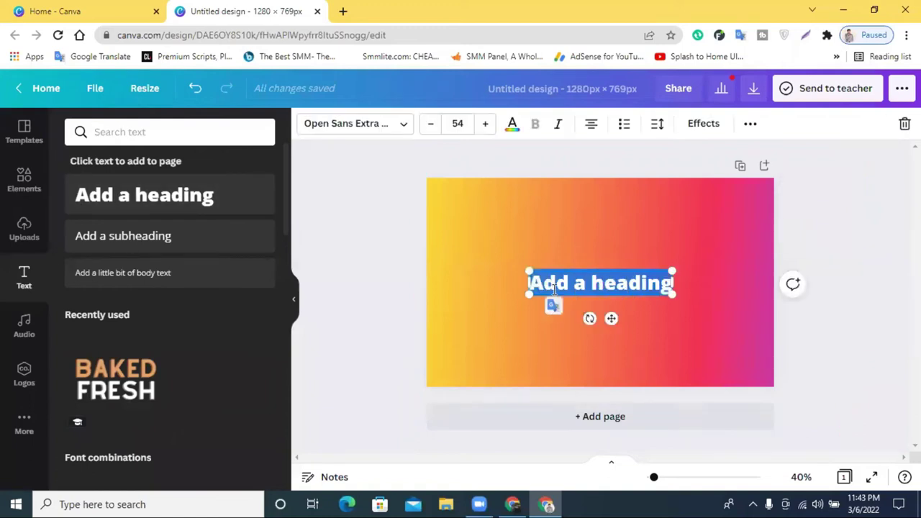
type("FACEB")
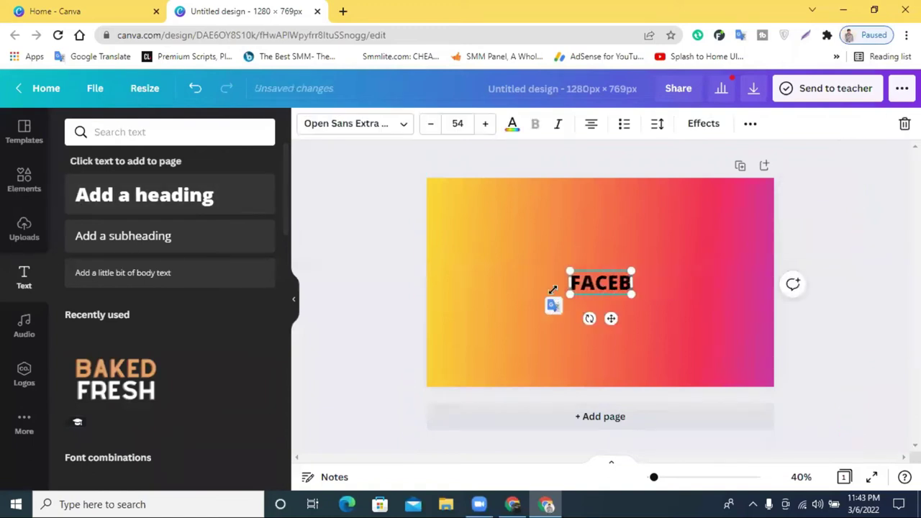
type("OOK")
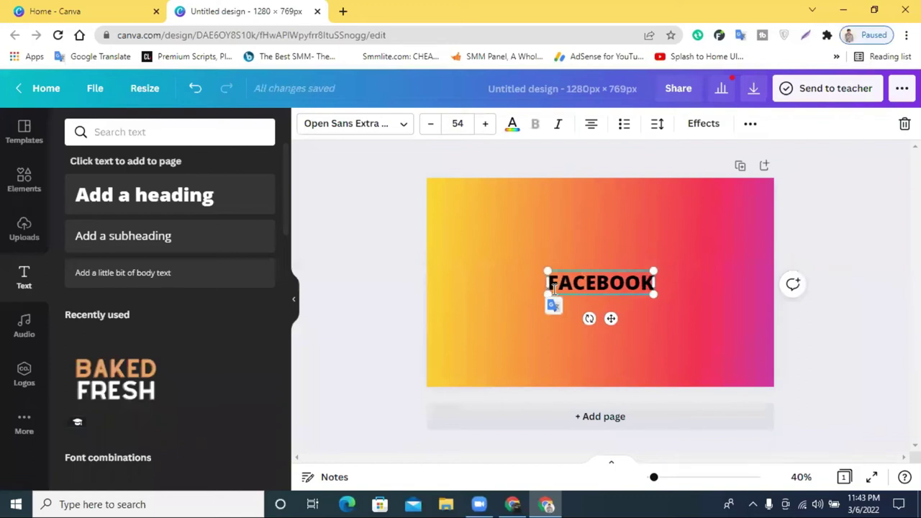
left_click(831, 329)
- Move the FACEBOOK heading to the upper part of the page and enlarge it to font size 117
left_click_drag(605, 292, 508, 210)
left_click_drag(578, 222, 659, 244)
mouse_move(578, 227)
left_mouse_down()
mouse_move(597, 225)
mouse_move(576, 224)
mouse_move(586, 226)
left_mouse_up()
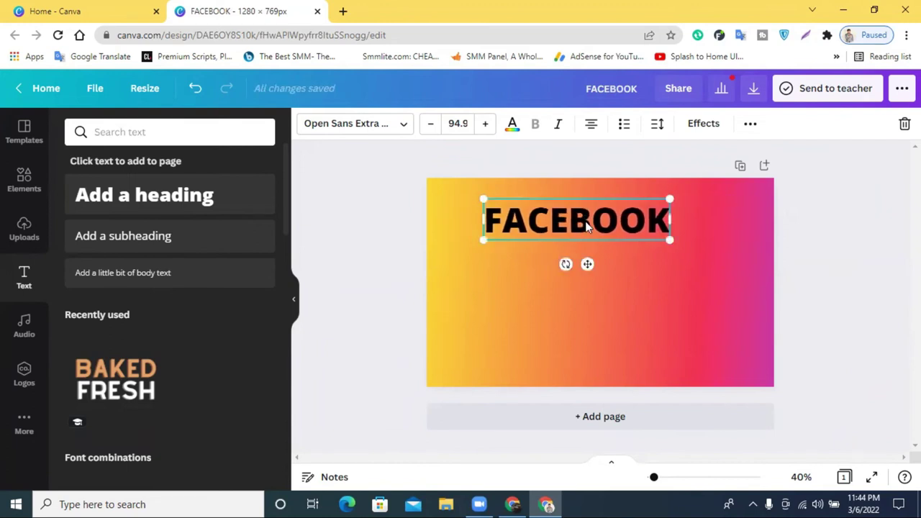
left_click_drag(670, 240, 711, 240)
left_click_drag(638, 211, 645, 214)
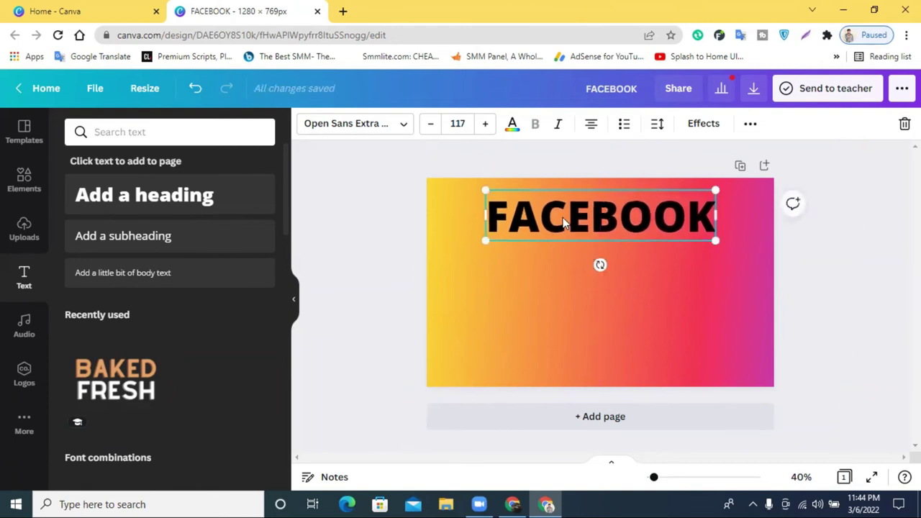
left_click_drag(565, 223, 574, 223)
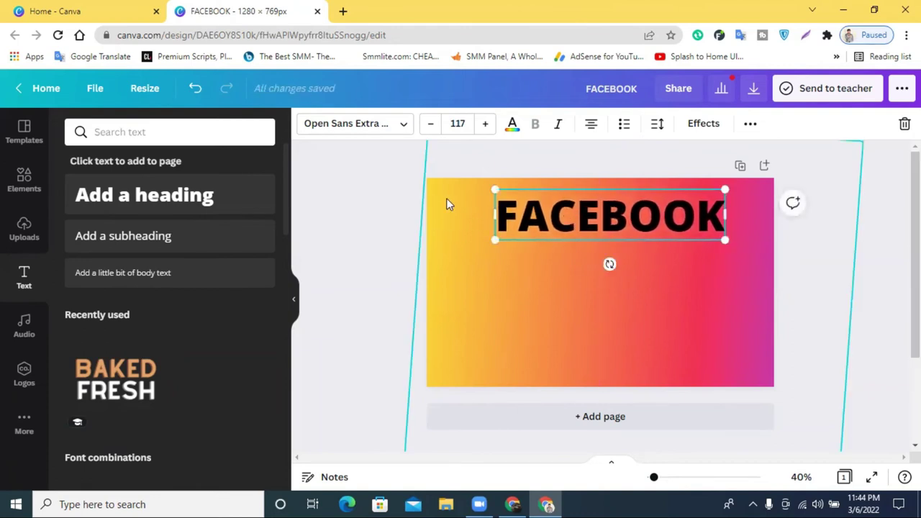
- Apply the Splice effect to the FACEBOOK heading with offset 13 and a white effect colour
left_click(709, 126)
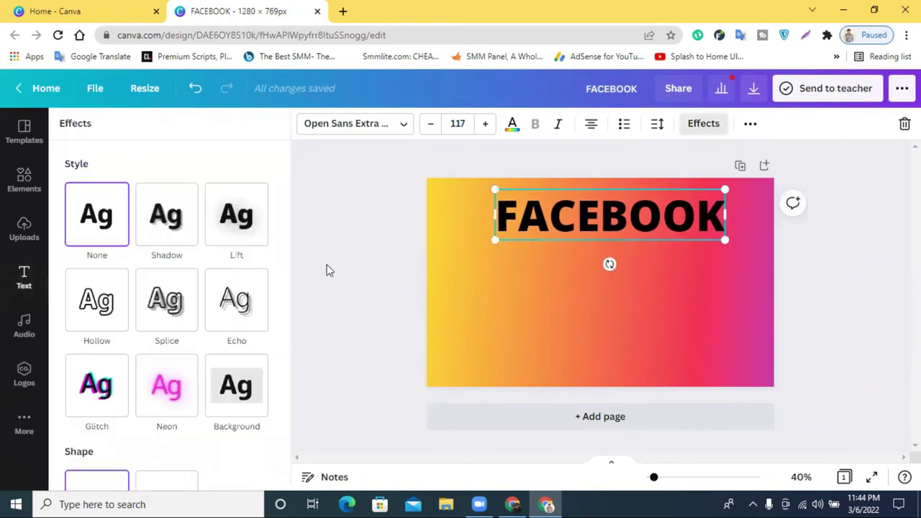
left_click(166, 307)
left_click_drag(166, 418, 90, 417)
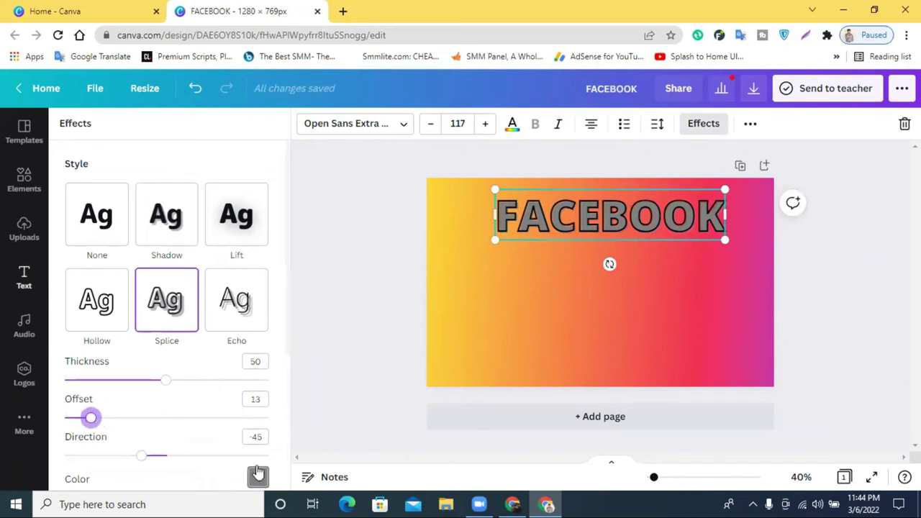
left_click(257, 475)
left_click(239, 341)
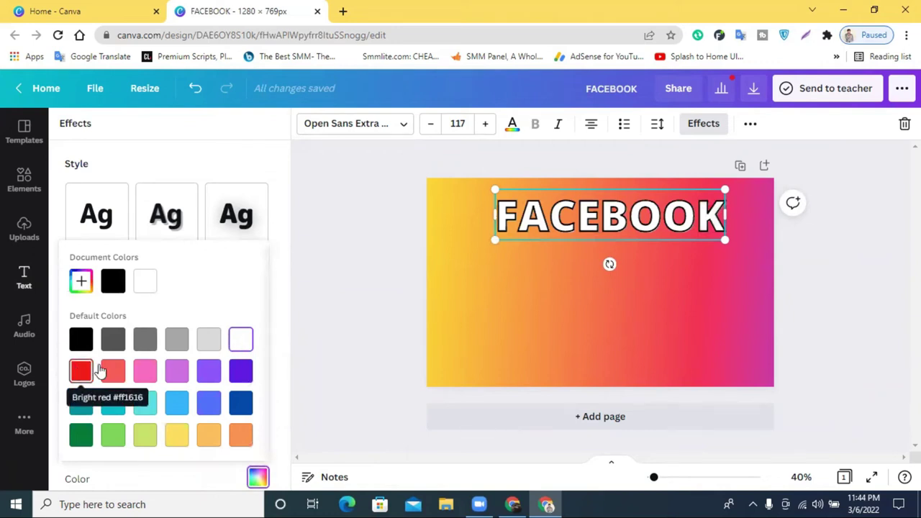
- Try purple and dark blue as the heading's Splice colour, restore white and shift the heading slightly right
left_click(241, 371)
left_click(235, 403)
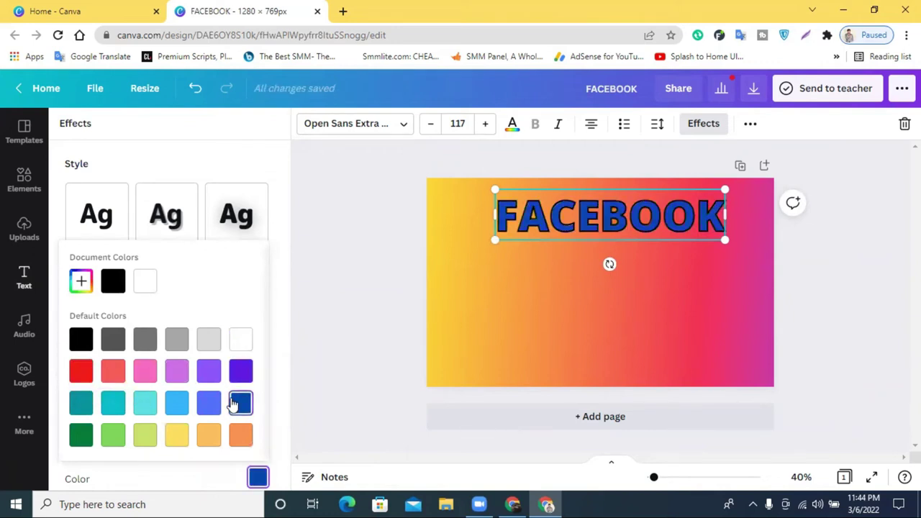
left_click(240, 371)
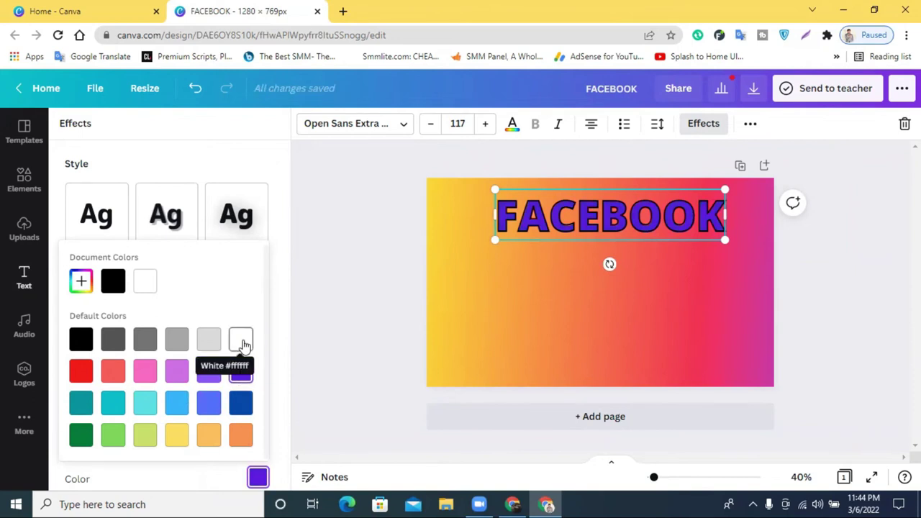
left_click(243, 346)
key("Escape")
left_click_drag(633, 225, 642, 226)
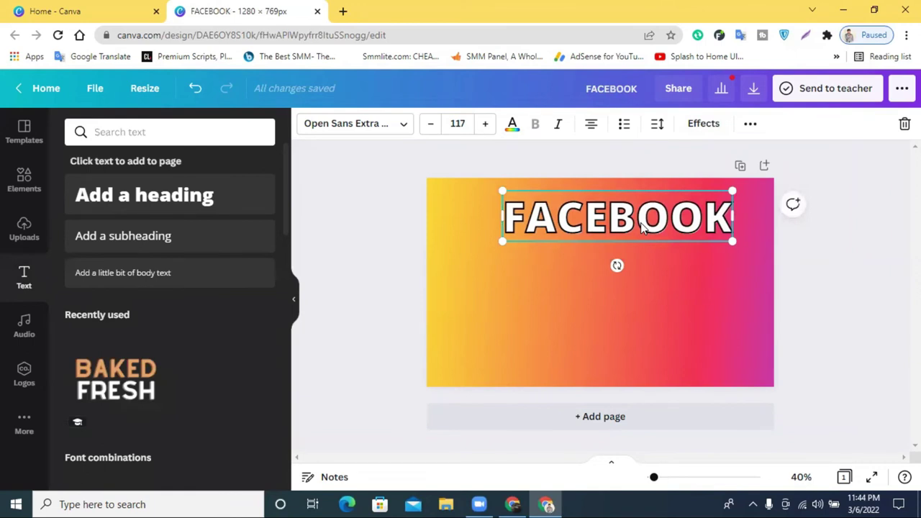
- Add a square shape, stretch it into a wide bar behind the FACEBOOK heading and fill it with white
left_click(21, 189)
left_click(73, 128)
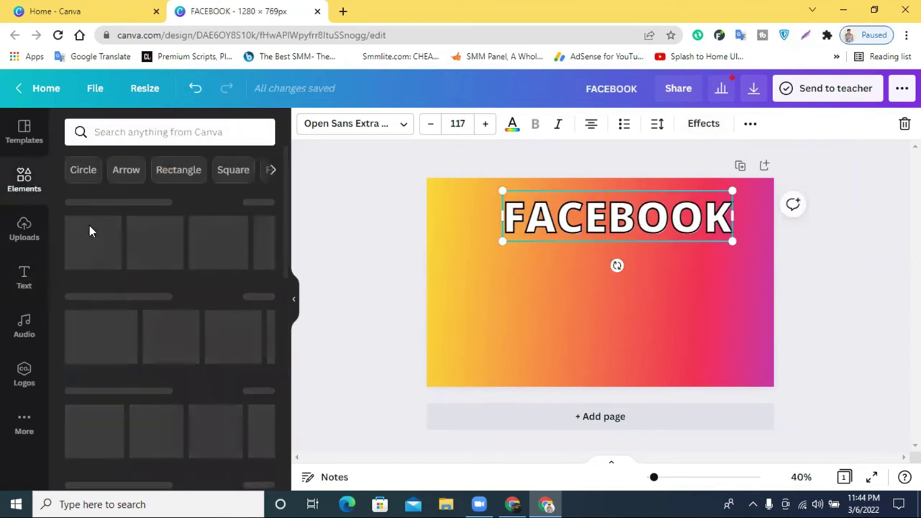
left_click(119, 335)
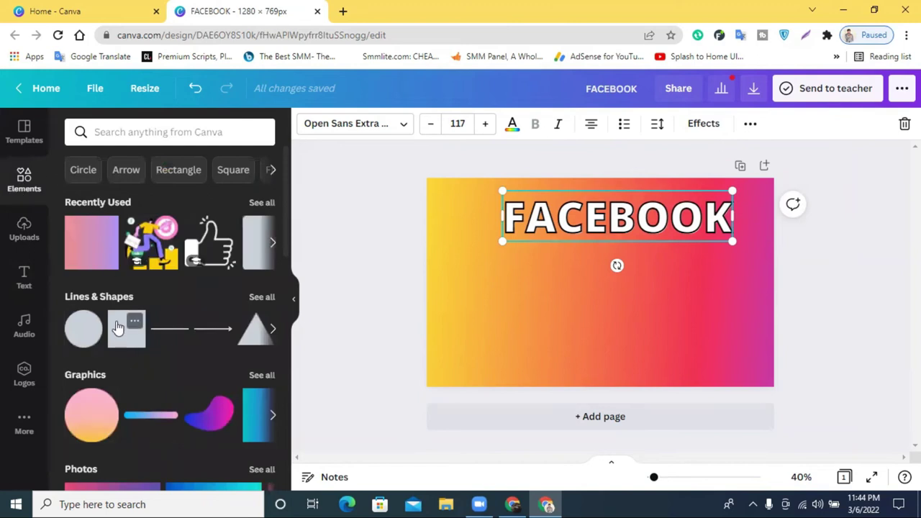
left_click_drag(561, 323, 515, 285)
left_click_drag(609, 255, 742, 255)
left_click_drag(618, 313, 610, 242)
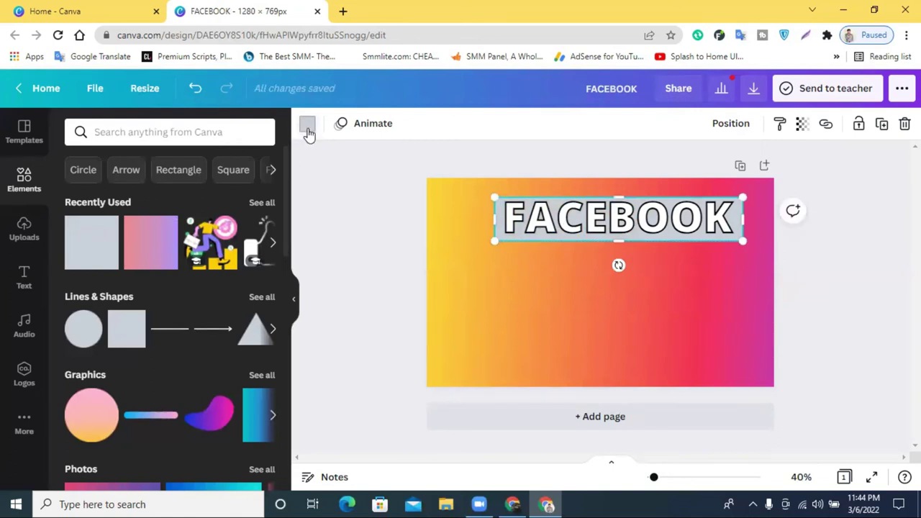
left_click(307, 125)
left_click(179, 199)
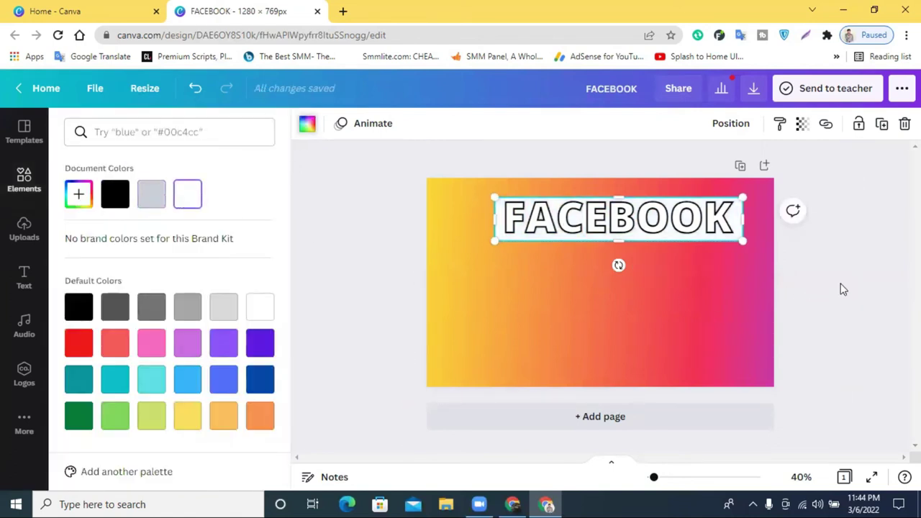
key("Escape")
- Move the FACEBOOK heading below the white bar and set its Splice colour to purple #5E17EB
left_click(660, 236)
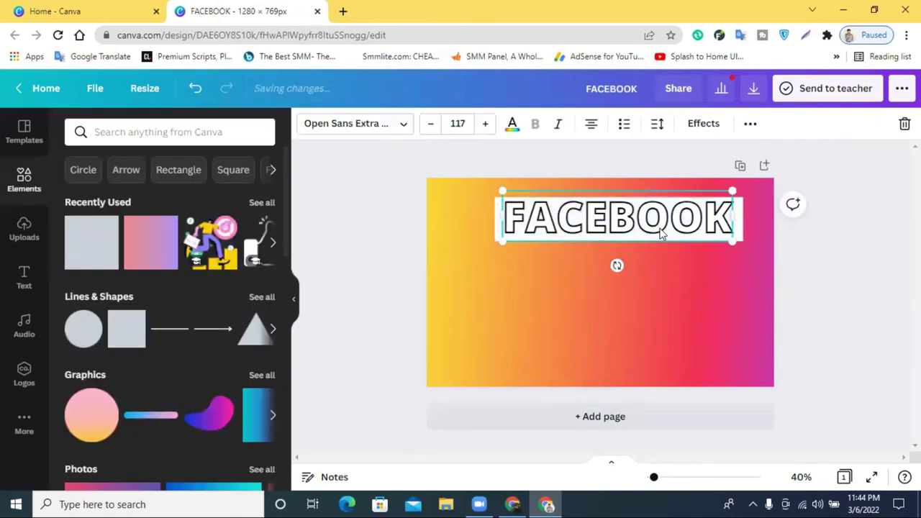
left_click(704, 125)
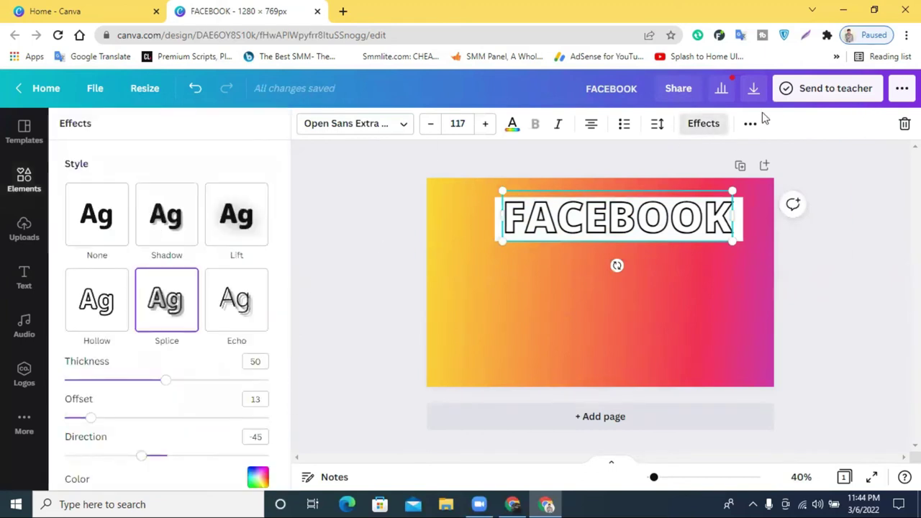
scroll(245, 466, "down", 2)
left_click_drag(618, 220, 615, 270)
left_click(614, 268)
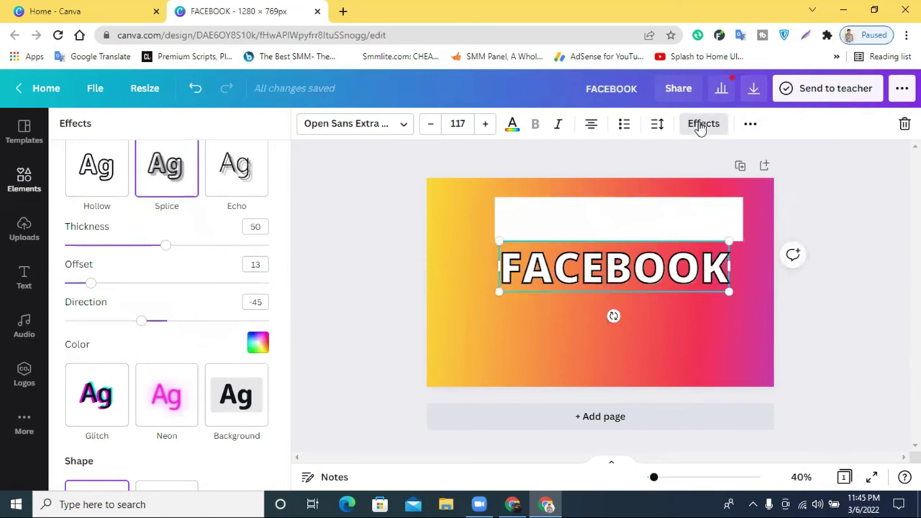
left_click(258, 344)
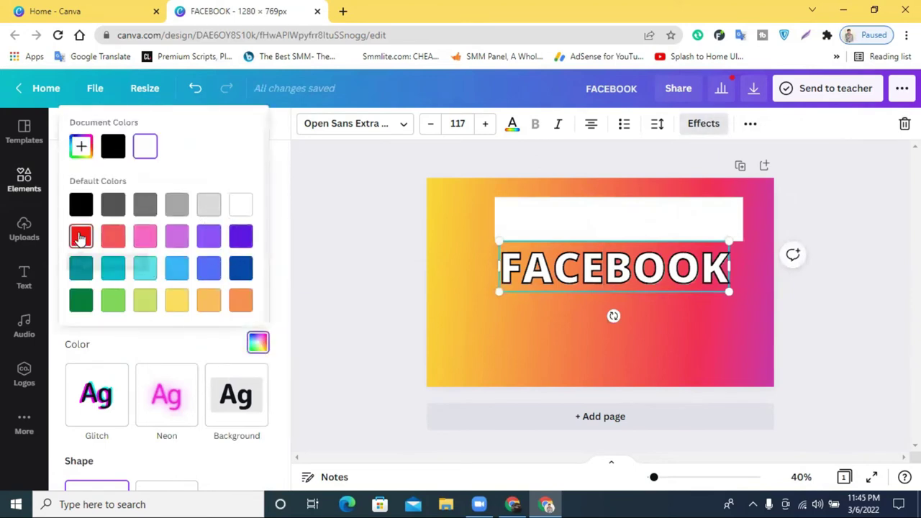
left_click(241, 270)
left_click(240, 238)
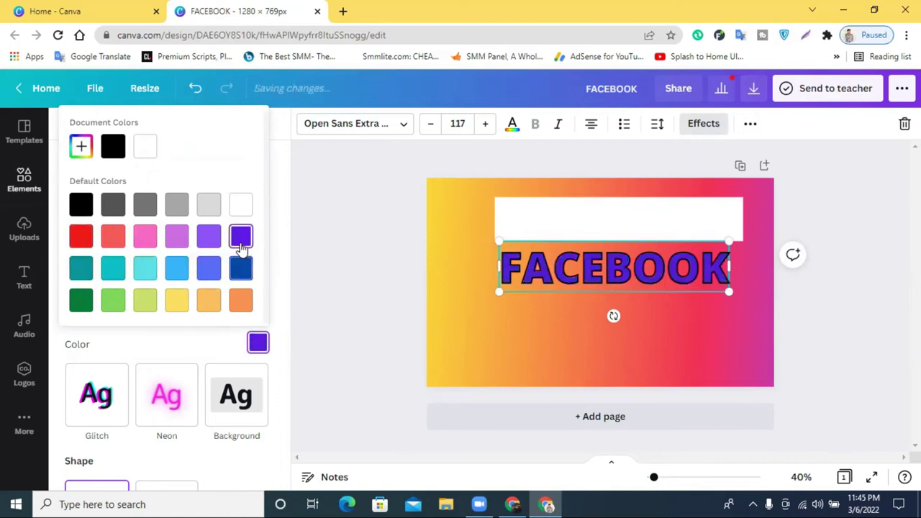
- Brighten the heading's Splice colour to the custom shade #5500FF
left_click(88, 151)
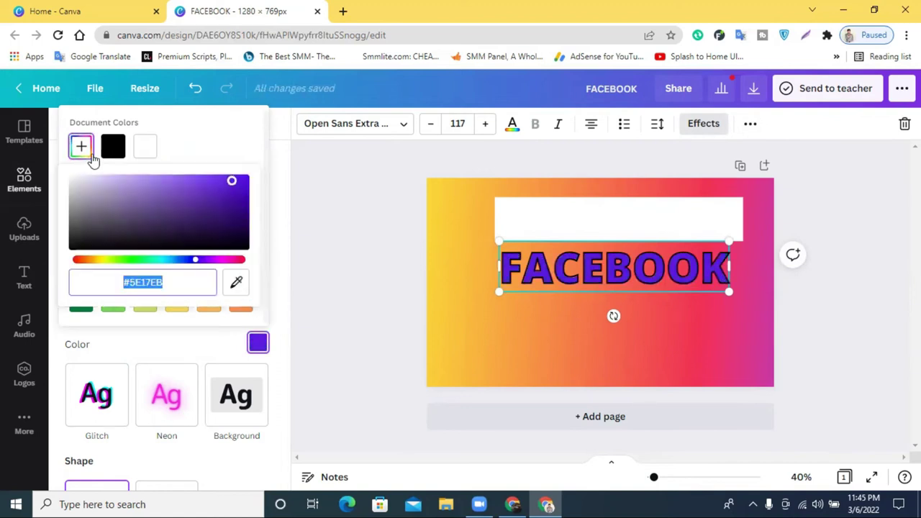
left_click(235, 177)
left_click_drag(240, 172, 274, 177)
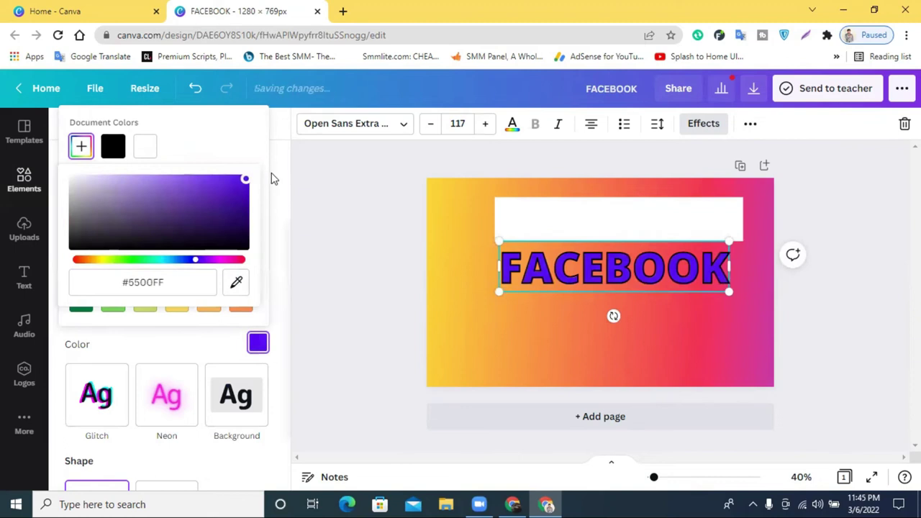
left_click(551, 268)
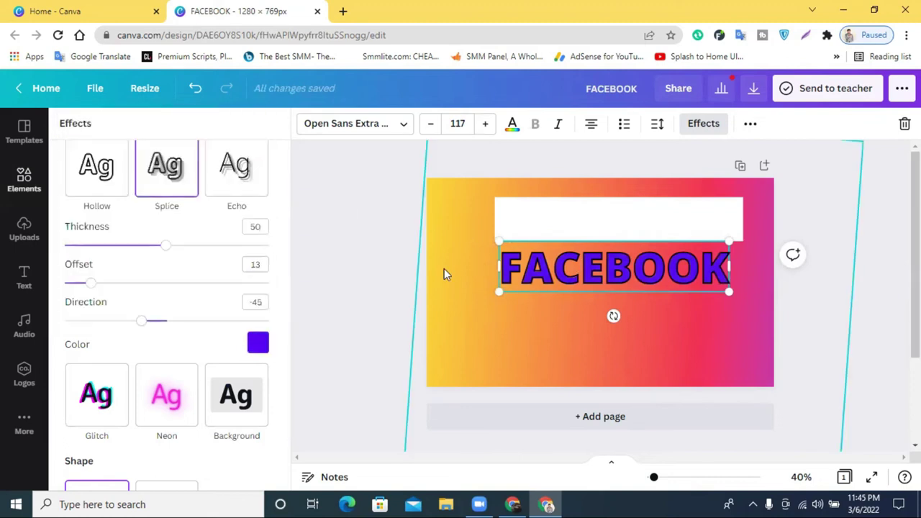
- Move the FACEBOOK heading back up near the page's upper edge and delete the white bar behind it
left_click_drag(564, 271, 565, 218)
left_click(817, 274)
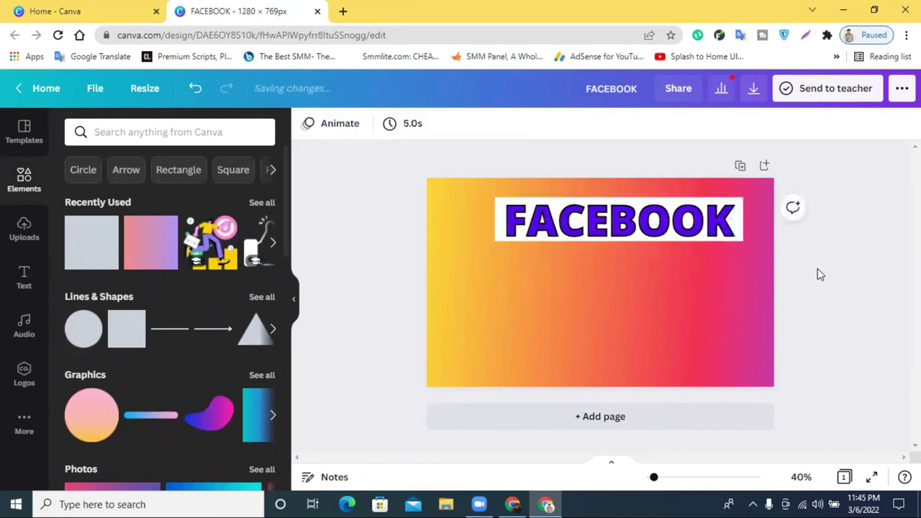
left_click(495, 208)
key("Delete")
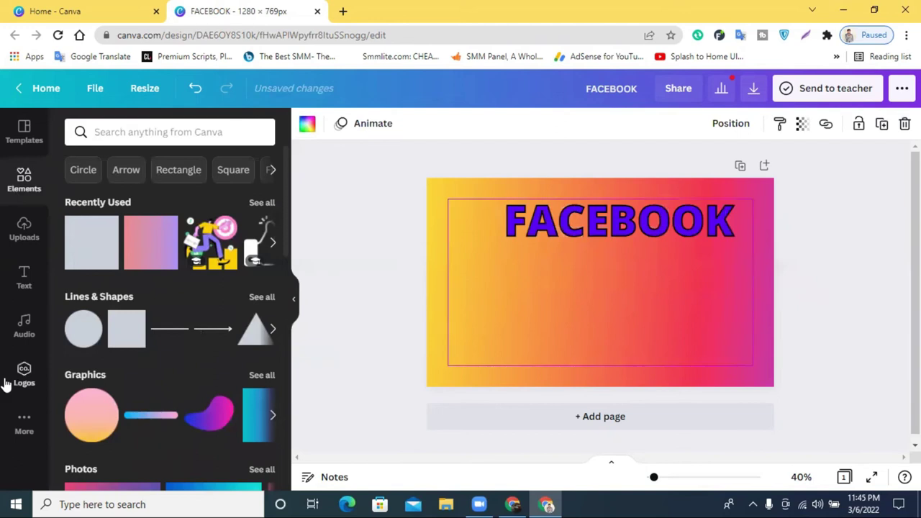
- Undo the latest changes to the FACEBOOK heading until its purple Splice colour is removed
left_click(575, 231)
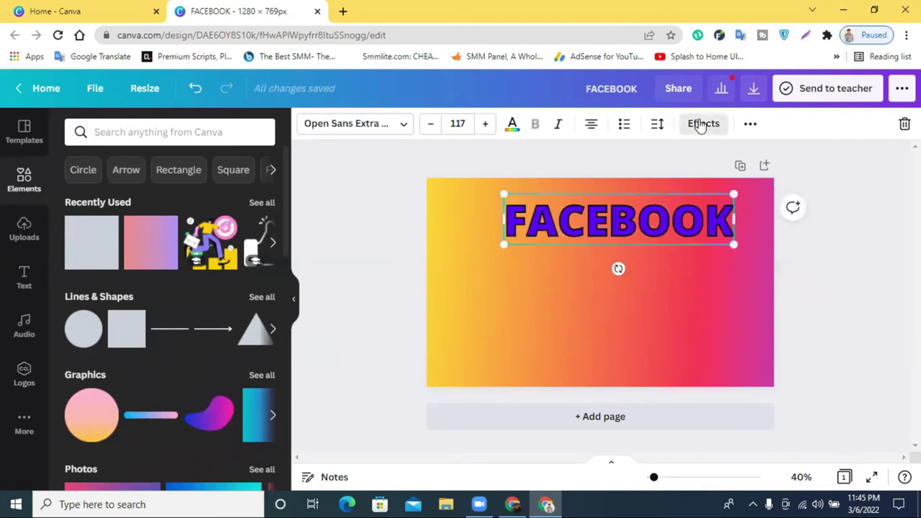
left_click(701, 124)
left_click(195, 89)
left_click(195, 89)
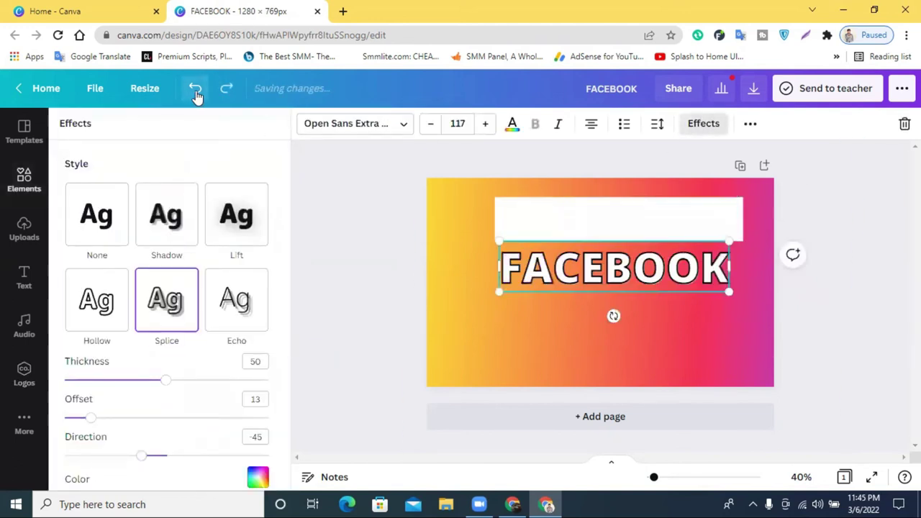
- Delete the white bar and move the FACEBOOK heading back up near the page's upper edge
left_click_drag(508, 220, 496, 277)
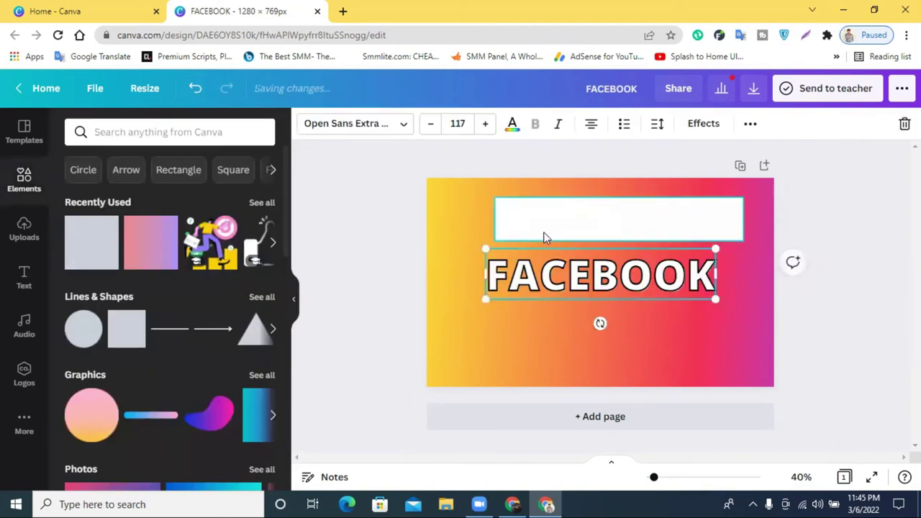
left_click(545, 236)
key("Delete")
left_click_drag(582, 293, 589, 222)
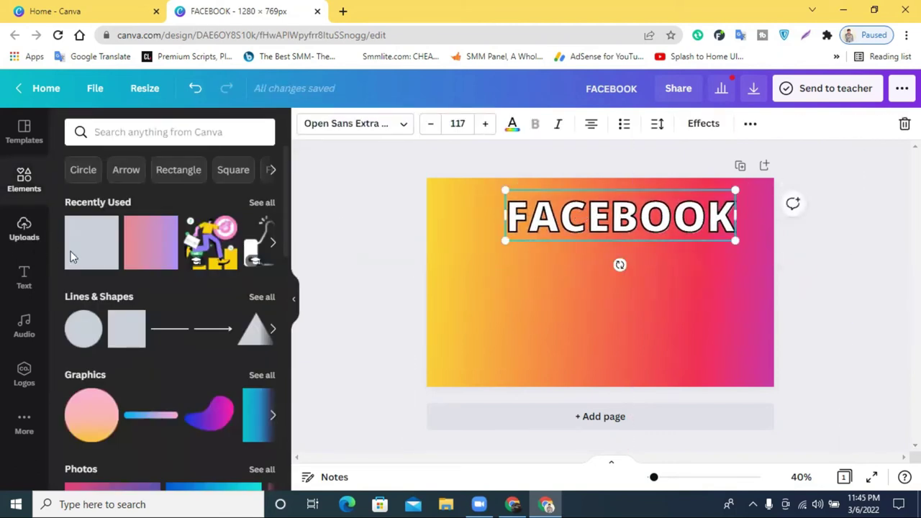
- Search the graphics for "facebook", add the rounded-square icon with the off-centre f, and place it small below the heading's start
left_click(164, 131)
type("facebook")
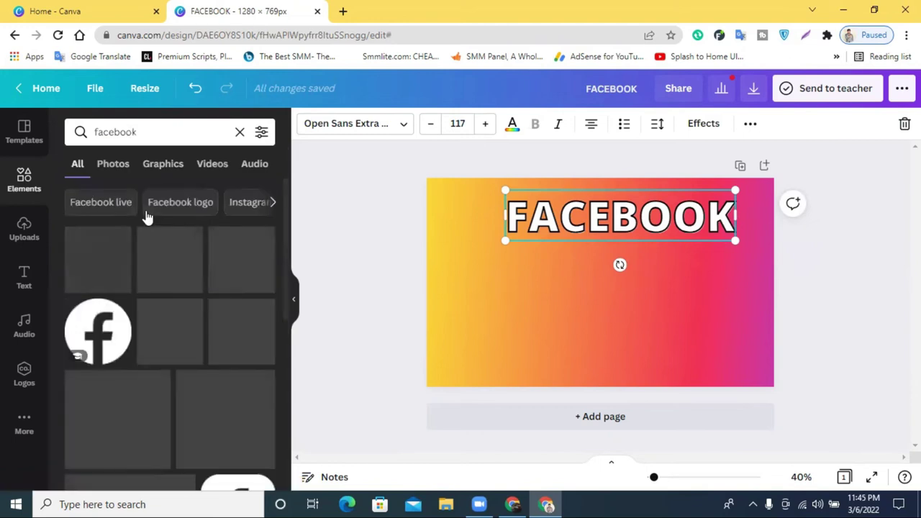
scroll(158, 180, "down", 3)
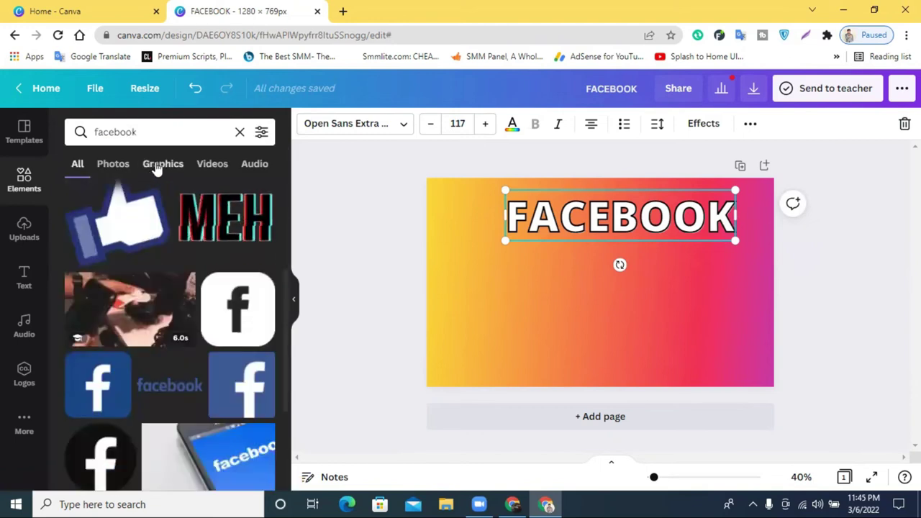
left_click(156, 164)
scroll(169, 309, "down", 2)
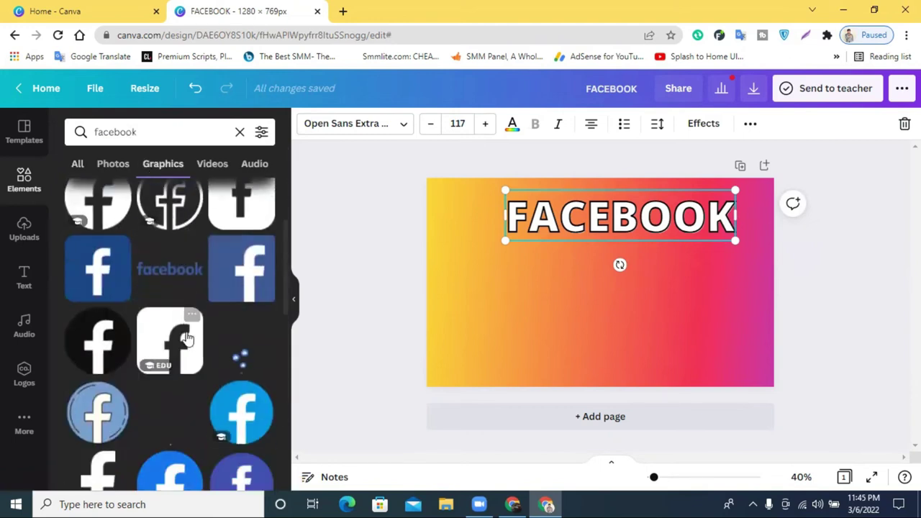
left_click(161, 326)
left_click_drag(617, 302, 500, 322)
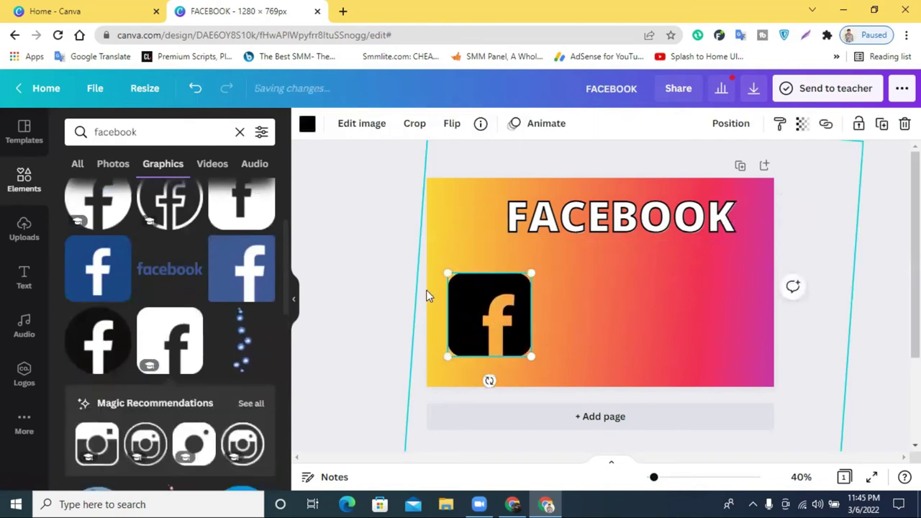
left_click_drag(441, 266, 470, 294)
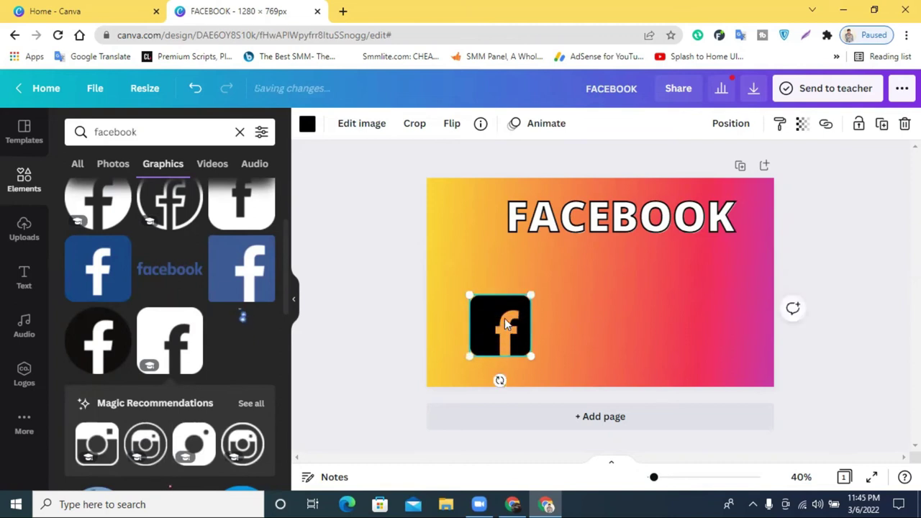
left_click_drag(498, 321, 497, 300)
mouse_move(529, 333)
left_mouse_down()
mouse_move(519, 314)
mouse_move(516, 322)
left_mouse_up()
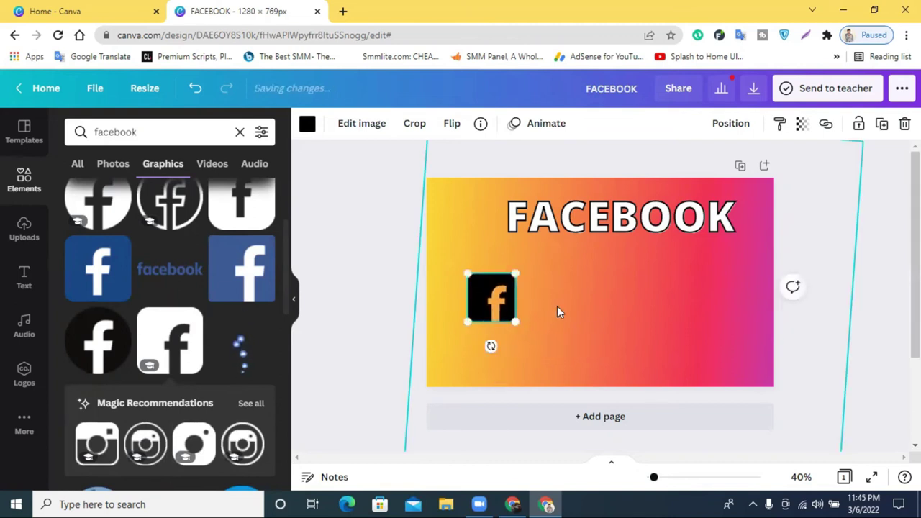
- Duplicate the black Facebook icon and move the copy across to the opposite side of the page
left_click(557, 306)
left_click(484, 297)
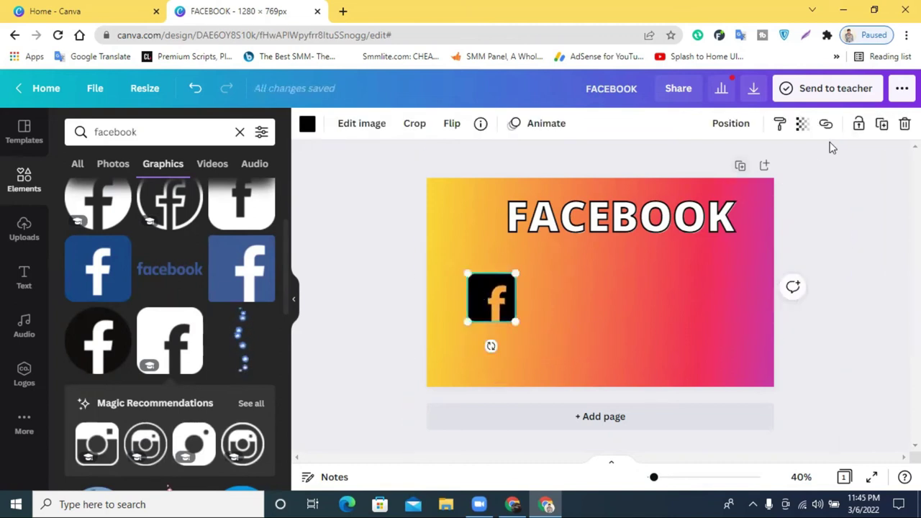
left_click(883, 125)
left_click_drag(492, 298, 680, 306)
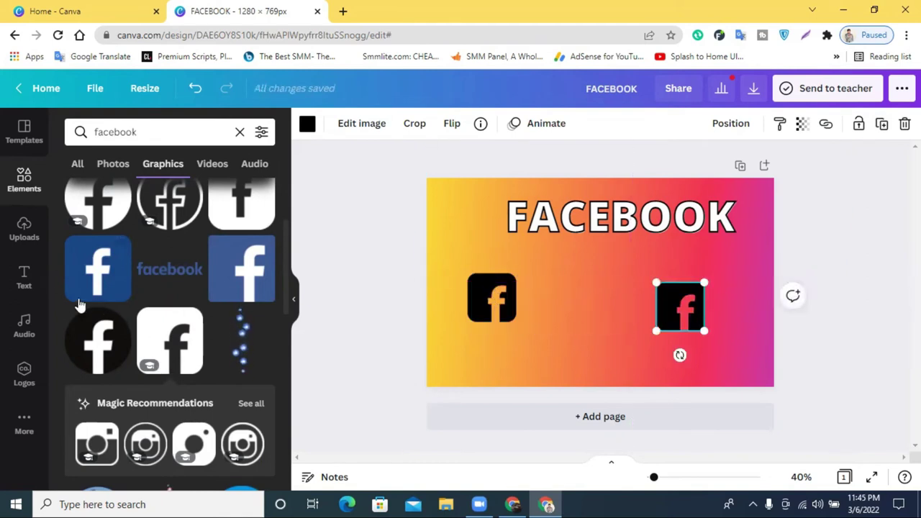
- Add a square shape, shrink it to cover the f of the first Facebook icon, and fill it with black
left_click(241, 132)
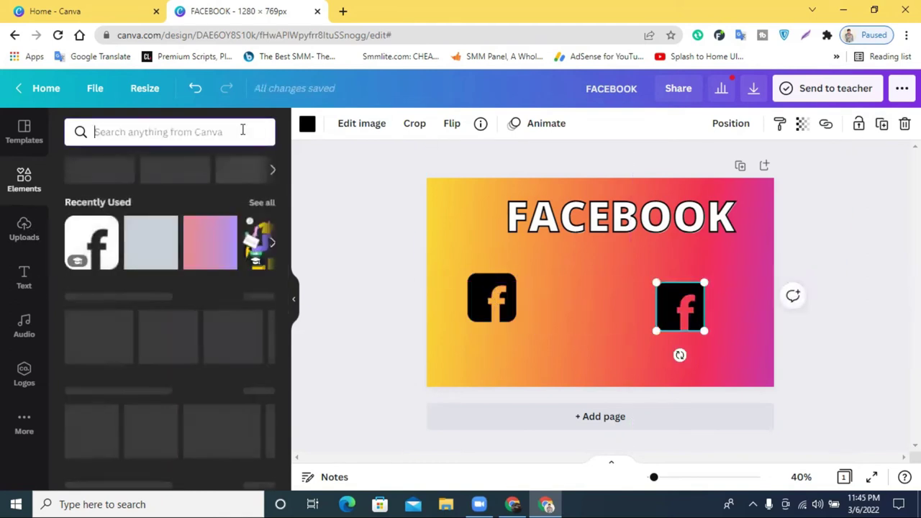
left_click(140, 247)
left_click_drag(580, 309, 510, 353)
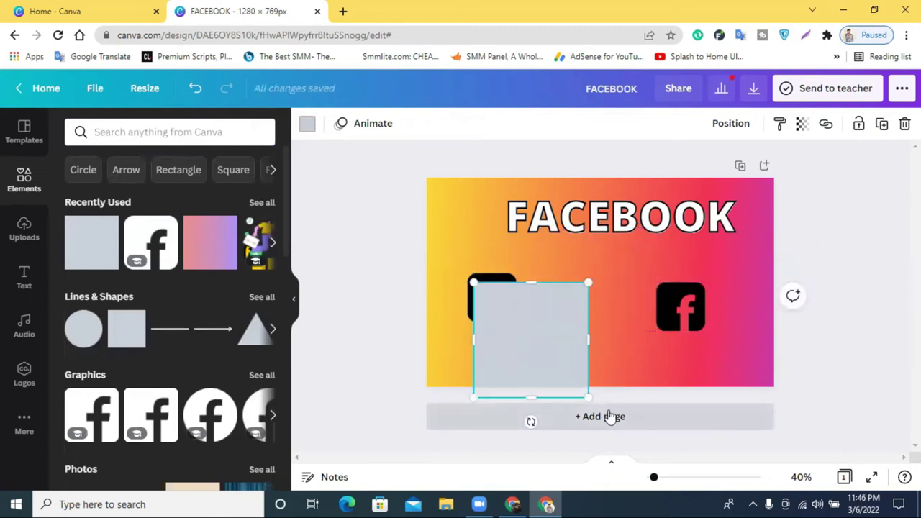
left_click_drag(589, 388, 562, 371)
left_click_drag(518, 338, 512, 330)
left_click_drag(556, 363, 508, 321)
left_click(307, 125)
left_click(113, 194)
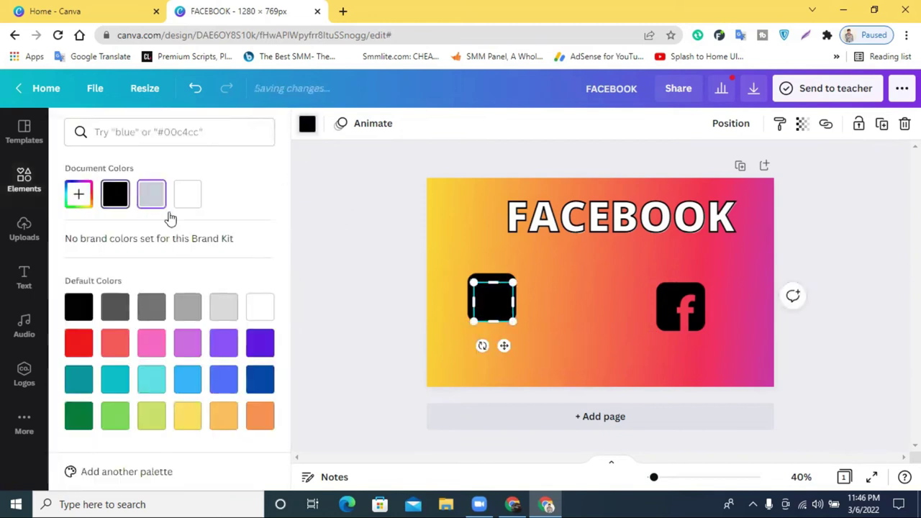
left_click(614, 348)
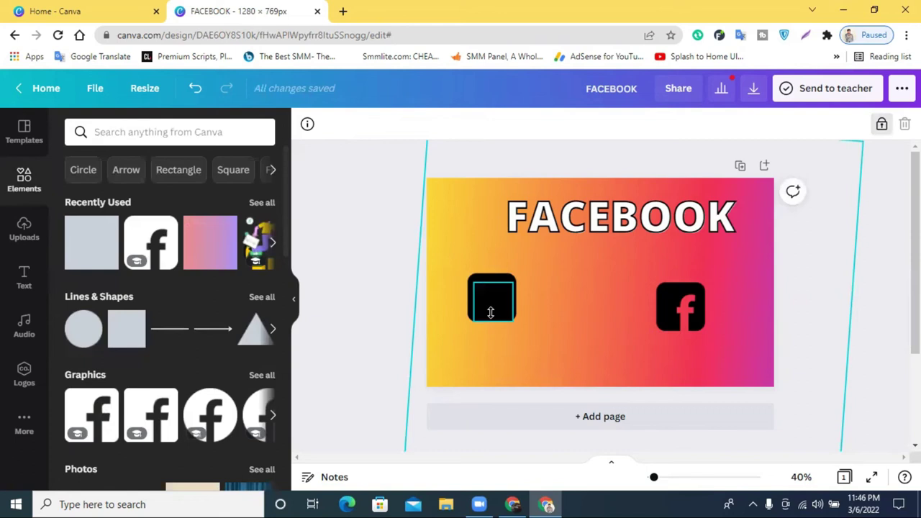
- Duplicate the second Facebook icon, colour the duplicate white, and delete the black one beneath it
left_click(491, 303)
left_click(606, 328)
left_click_drag(674, 320, 583, 303)
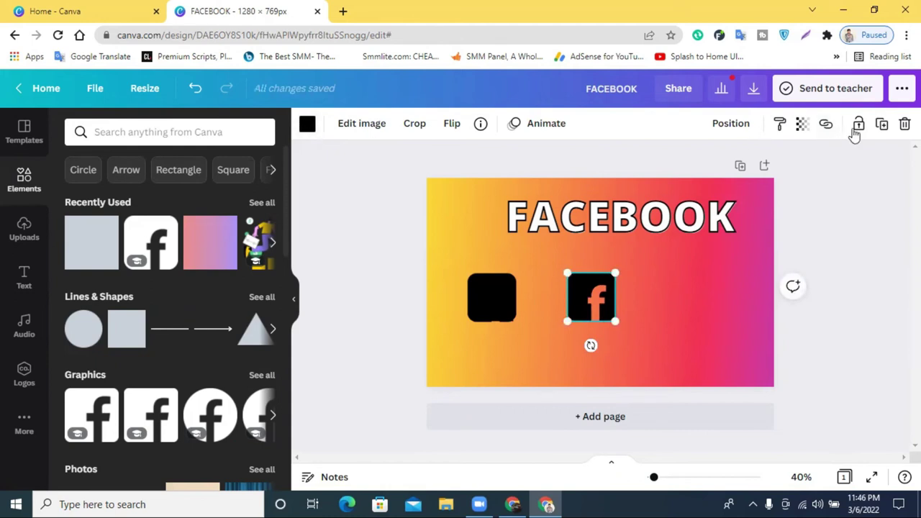
left_click(877, 131)
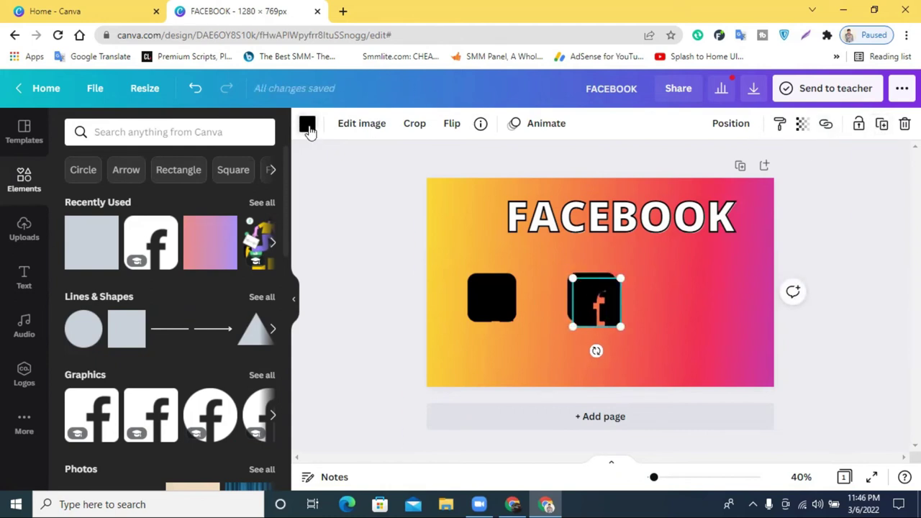
left_click(308, 125)
left_click(162, 206)
left_click_drag(608, 316, 668, 322)
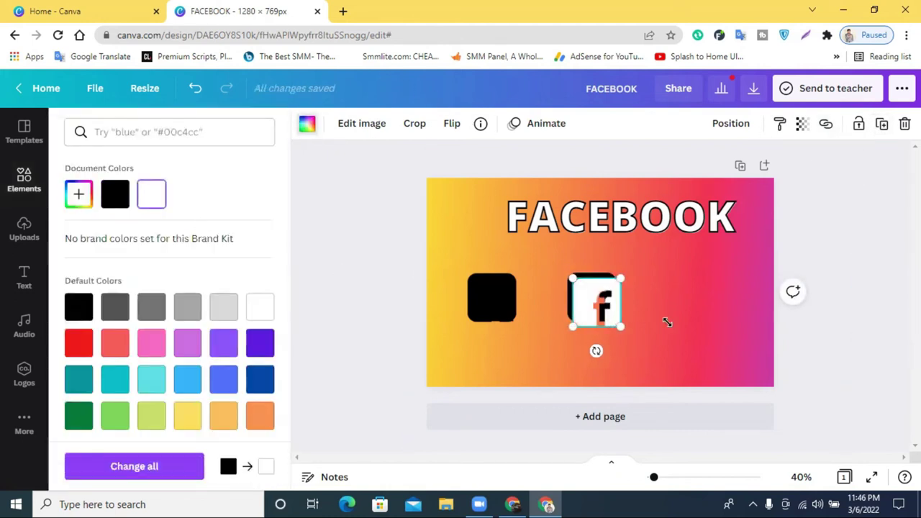
key("Delete")
- Place the white Facebook icon over the black square and shrink it slightly so a black border surrounds it
left_click(495, 305)
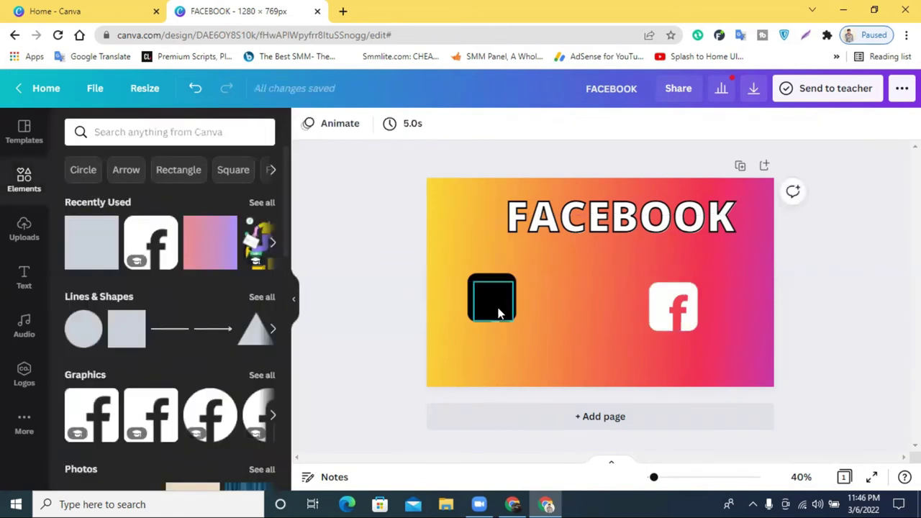
left_click(421, 304)
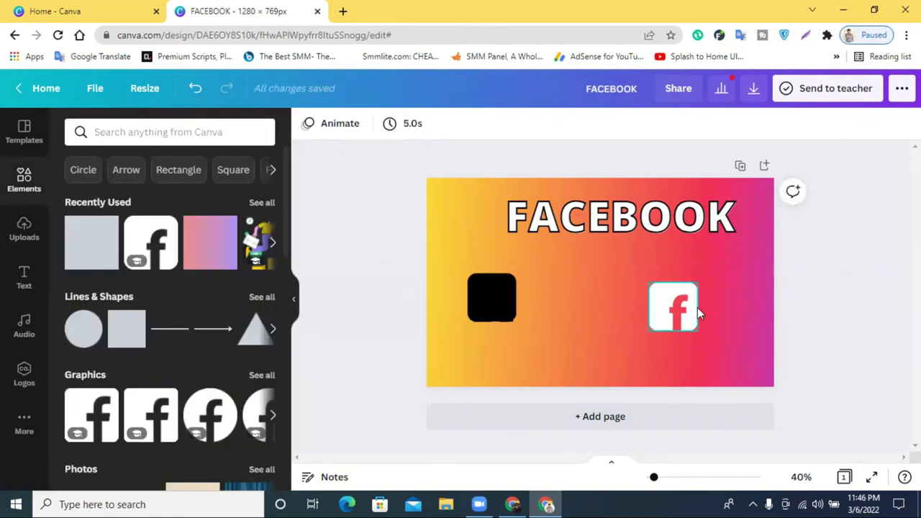
left_click_drag(678, 313, 504, 297)
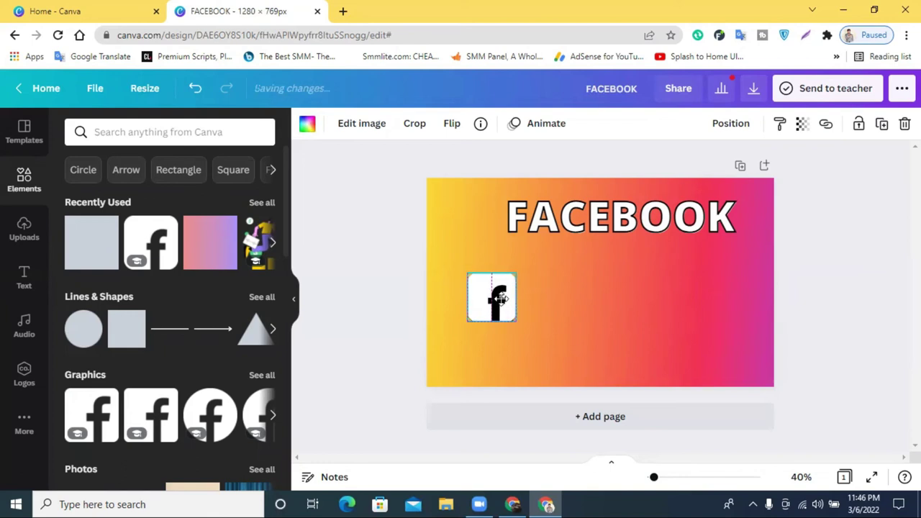
left_click_drag(467, 274, 514, 319)
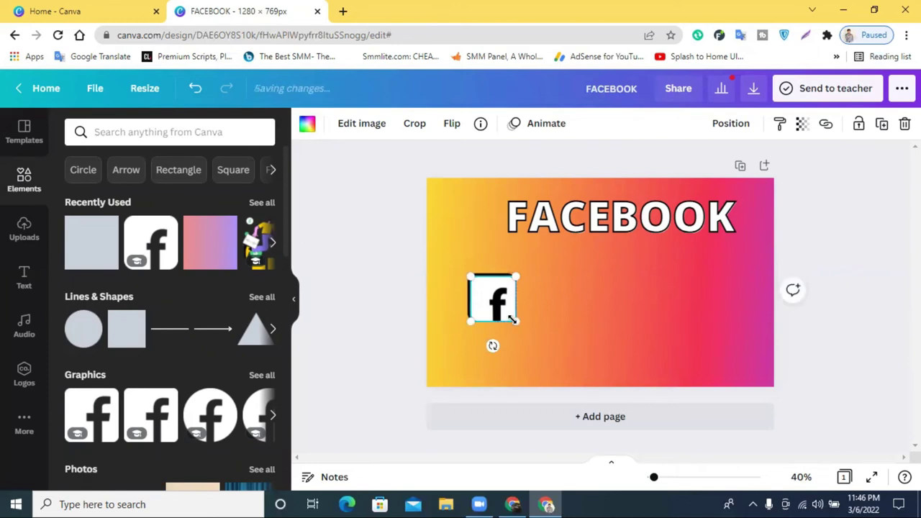
left_click(587, 315)
left_click(485, 295)
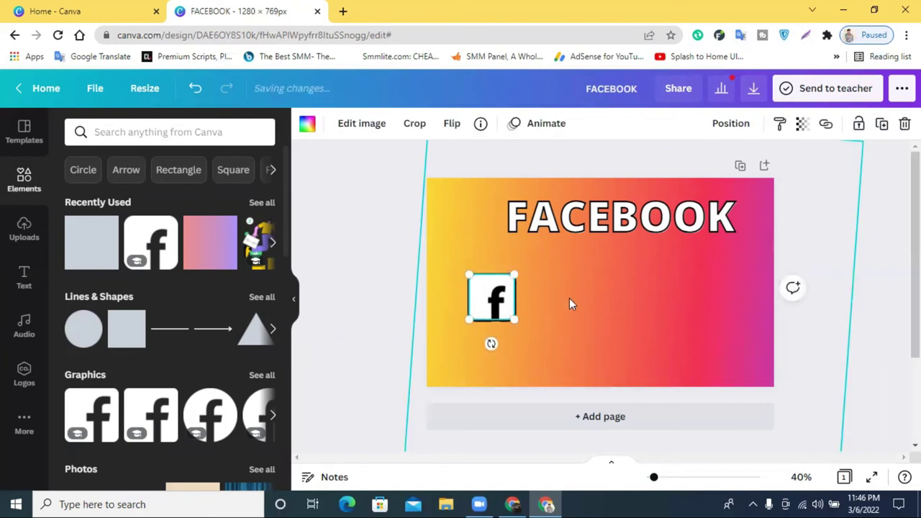
left_click(570, 298)
- Move the white Facebook icon aside and narrow the black square inside the black icon from both sides
left_click_drag(467, 306, 626, 305)
left_click(502, 307)
left_click_drag(501, 303, 498, 305)
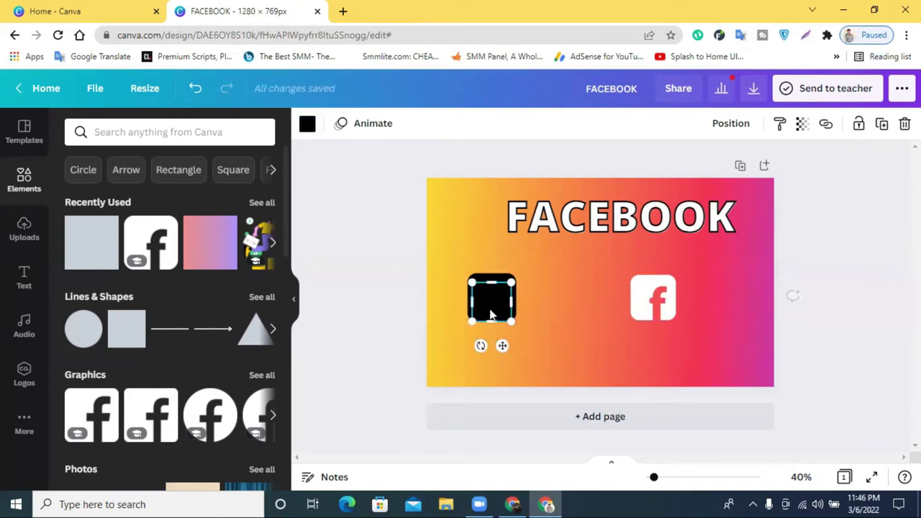
left_click_drag(474, 308, 501, 308)
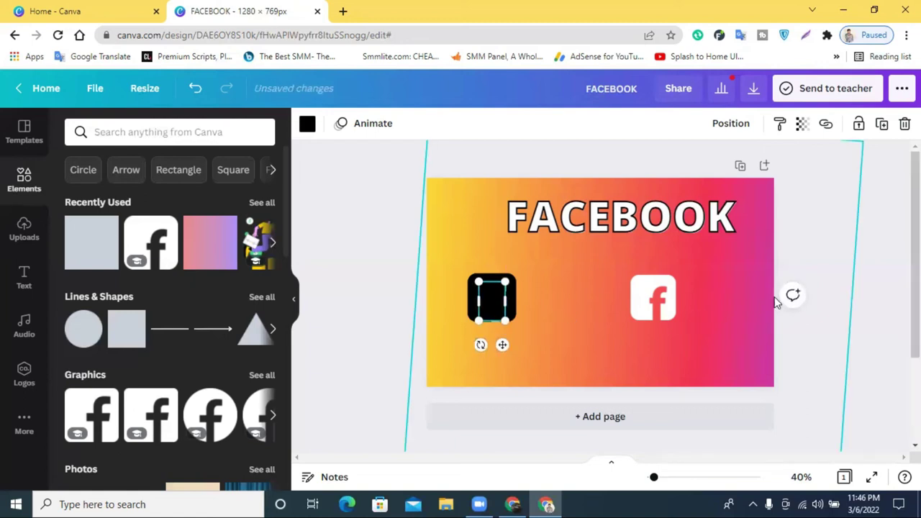
- Move the white Facebook icon back over the black icon, centred on it
left_click(839, 264)
left_click_drag(666, 294, 513, 290)
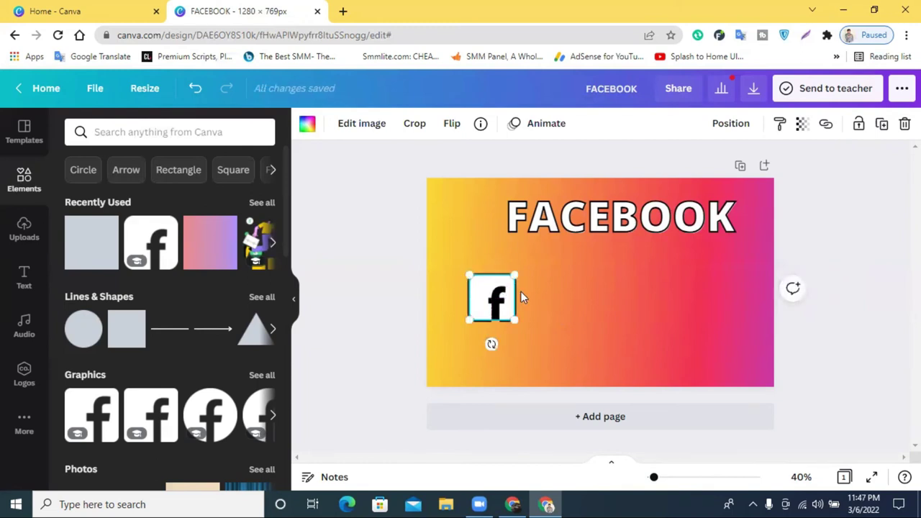
left_click(826, 264)
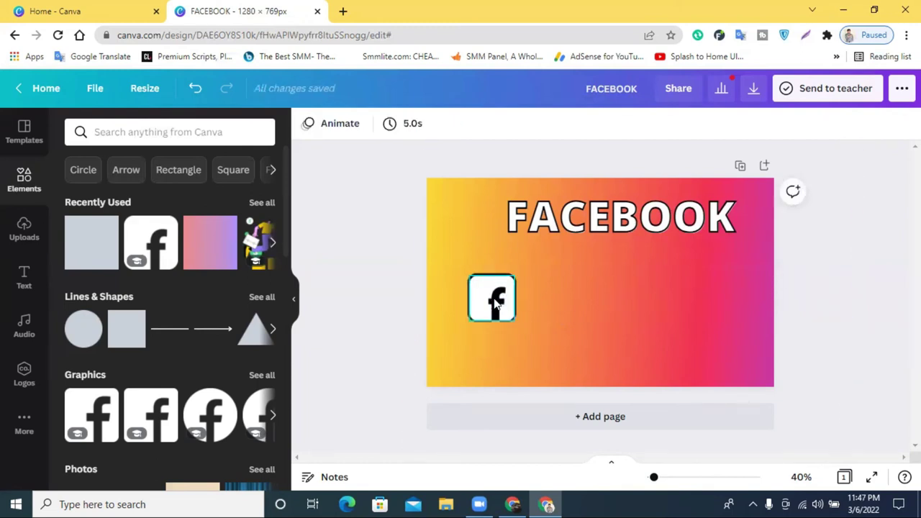
key("ctrl+z")
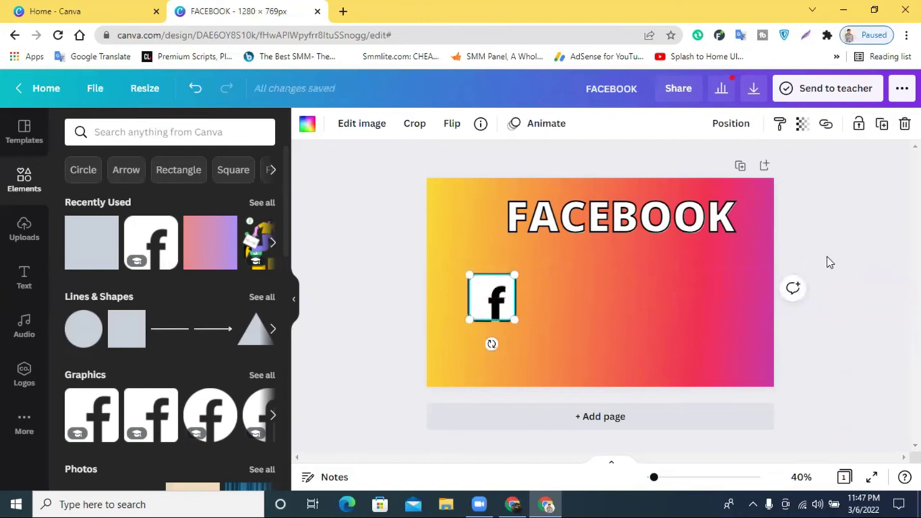
left_click(827, 256)
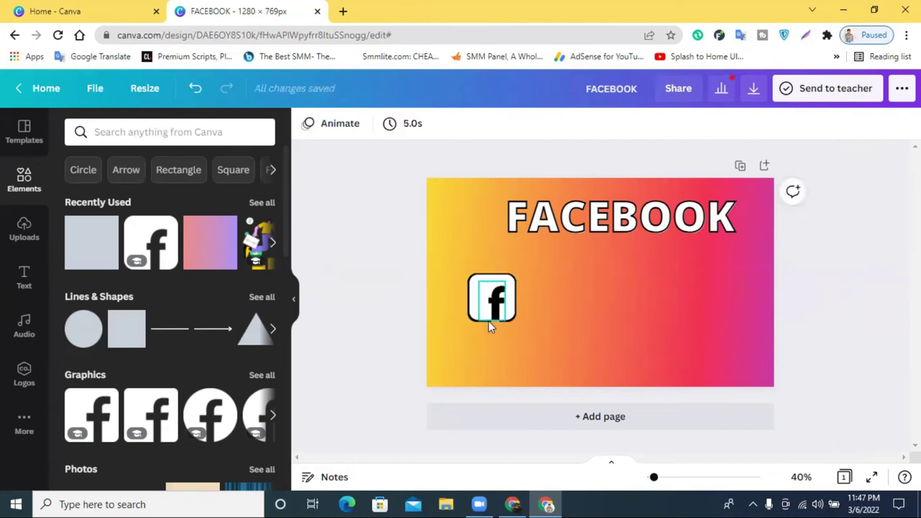
- Move the white Facebook icon off the black backing and delete the backing shapes and the white icon
left_click(503, 301)
left_click(503, 301)
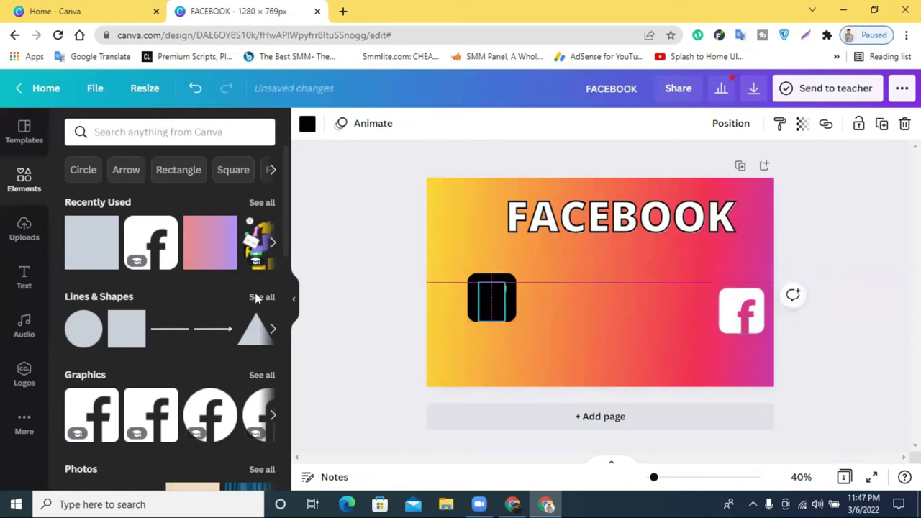
key("ctrl+z")
left_click(513, 305)
key("Delete")
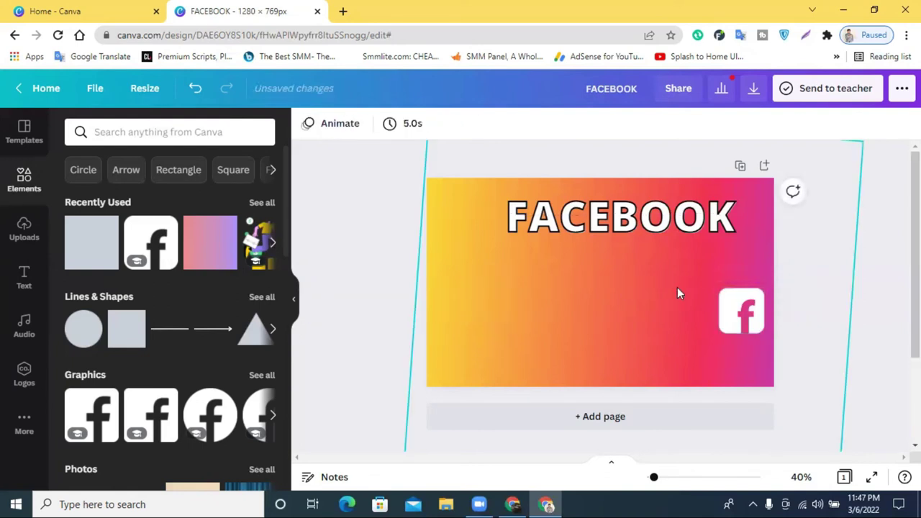
left_click(741, 311)
key("Delete")
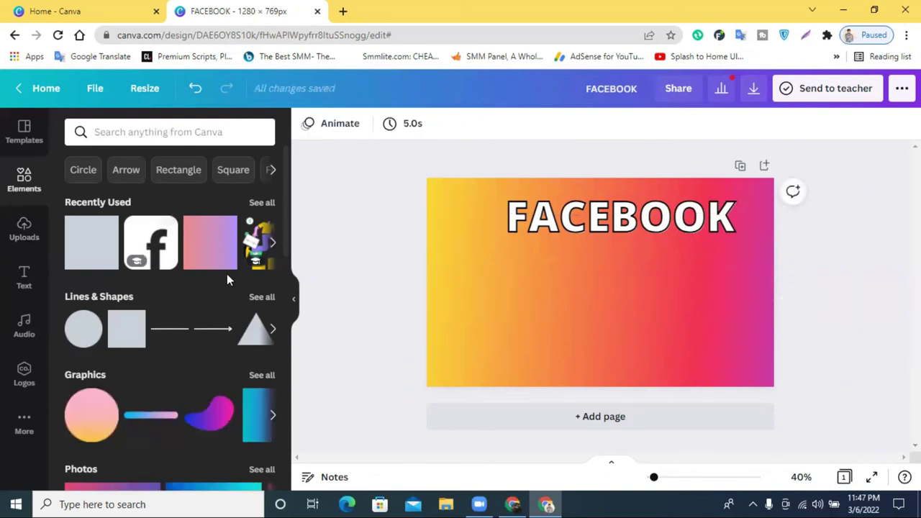
- Add the recently used rounded-square Facebook icon with the centred f and place it below the start of the heading
left_click(262, 203)
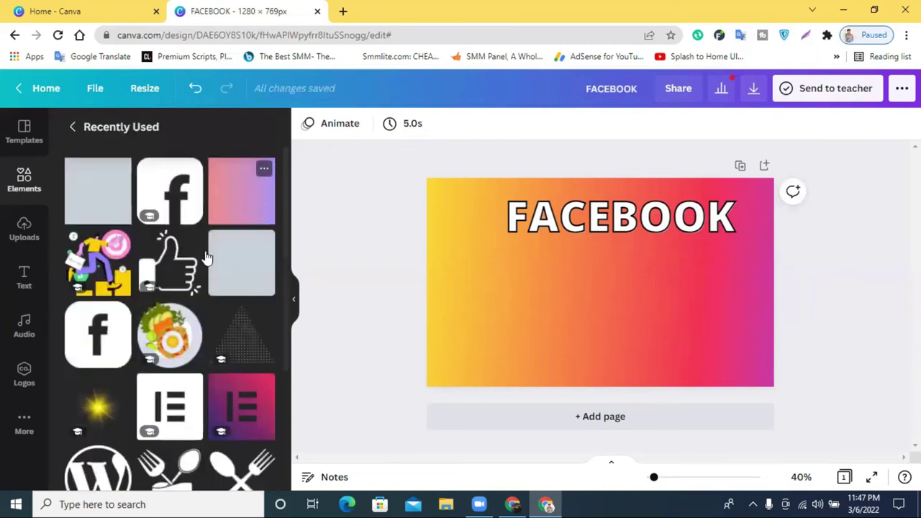
left_click(86, 342)
left_click_drag(592, 271, 500, 297)
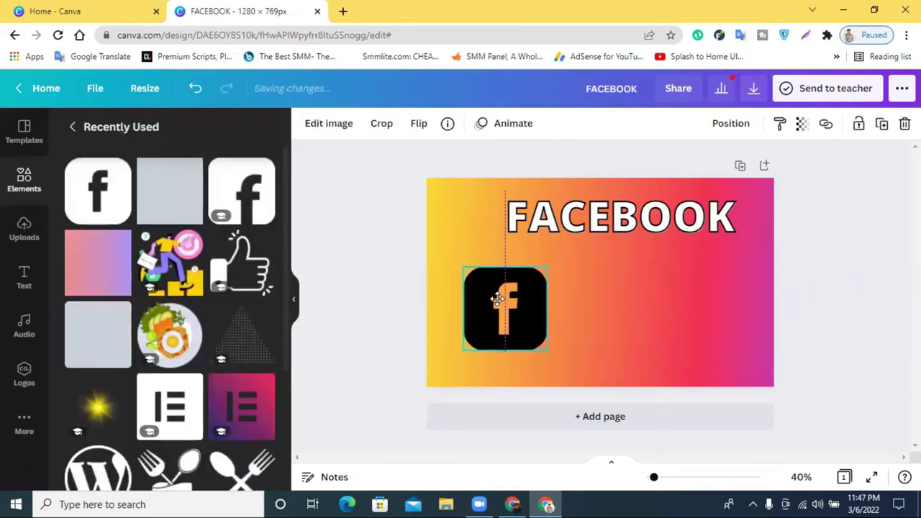
- Add a recently used square, shrink it to fit inside the black Facebook icon, and colour it black
left_click(168, 186)
left_click_drag(603, 289, 541, 349)
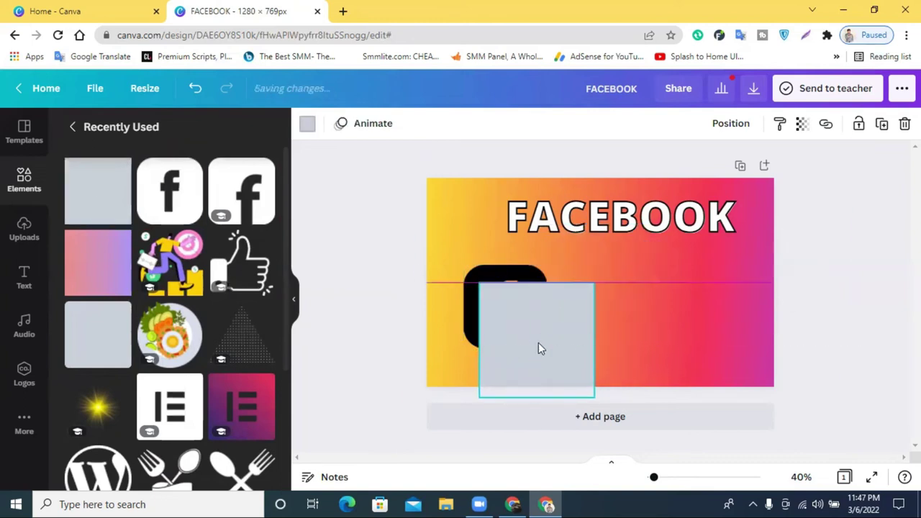
left_click_drag(594, 339, 537, 334)
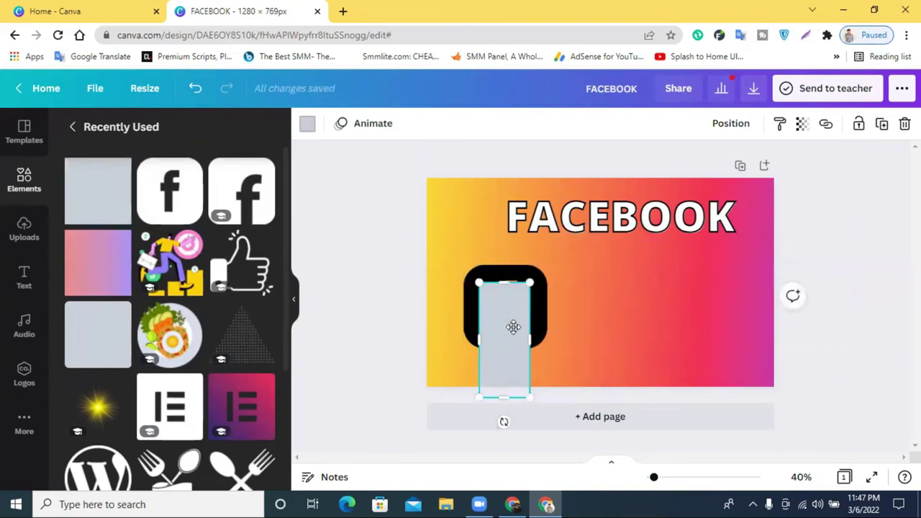
left_click_drag(506, 395, 508, 306)
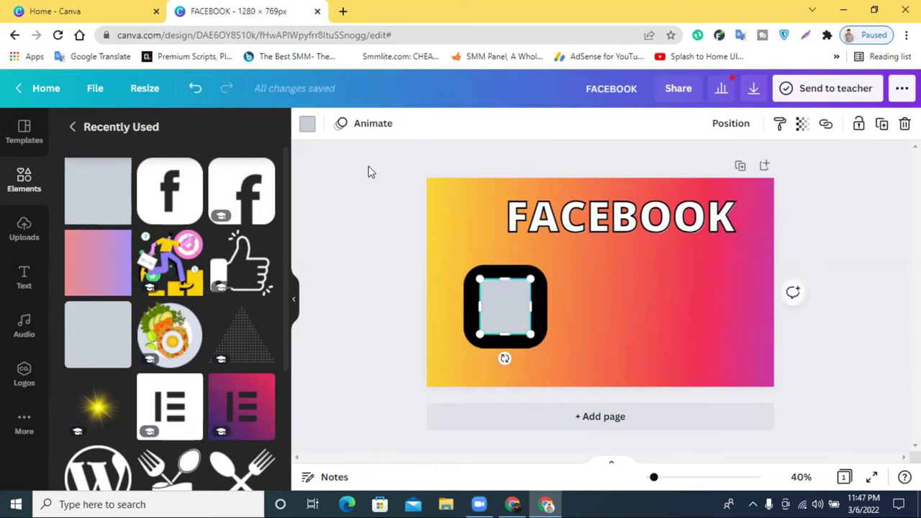
left_click(307, 126)
left_click(617, 328)
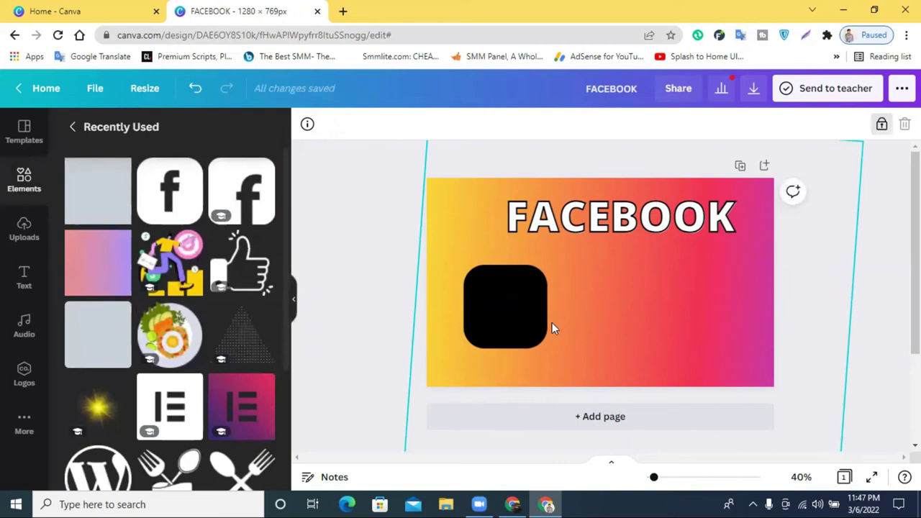
- Duplicate the black icon with its square backing and set a separate Facebook icon beside it on the canvas
left_click(497, 313)
left_click(881, 124)
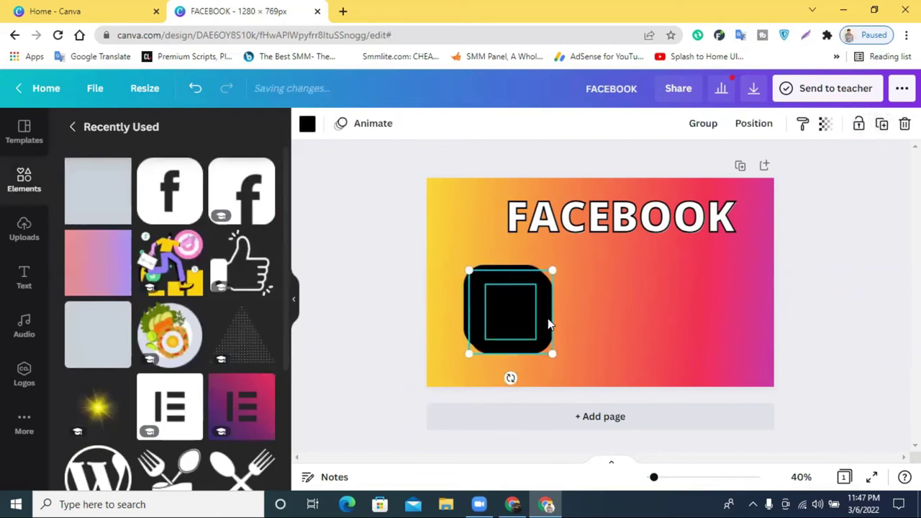
left_click_drag(505, 309, 649, 310)
key("ctrl+v")
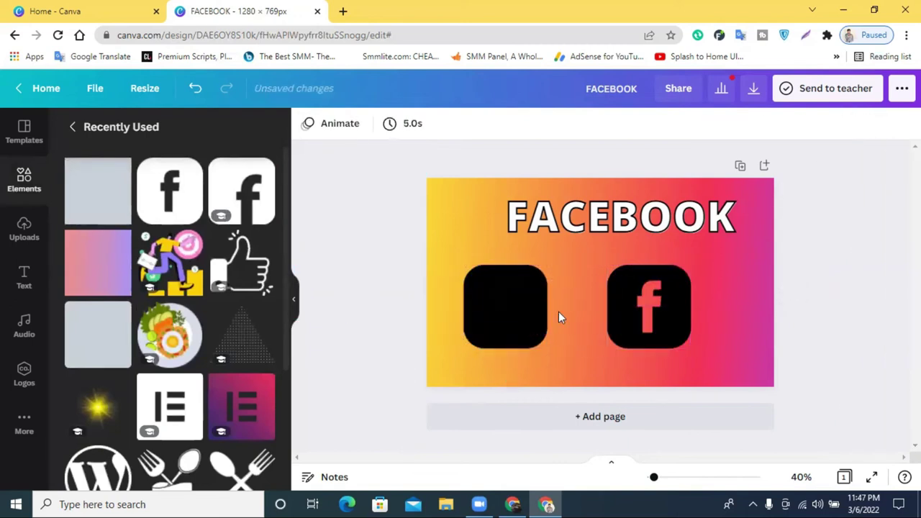
left_click(651, 316)
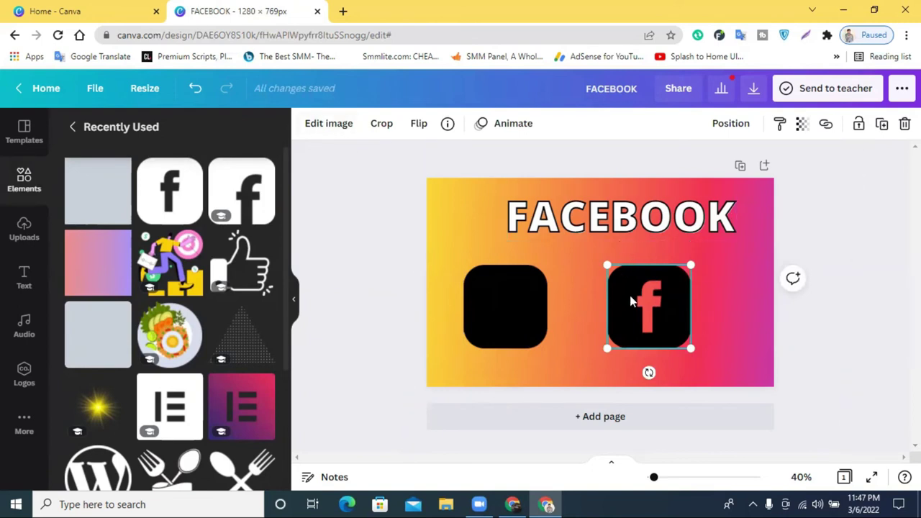
double_click(630, 295)
left_click(395, 257)
left_click(783, 319)
left_click(650, 314)
left_click(526, 297)
left_click(546, 283)
left_click(645, 292)
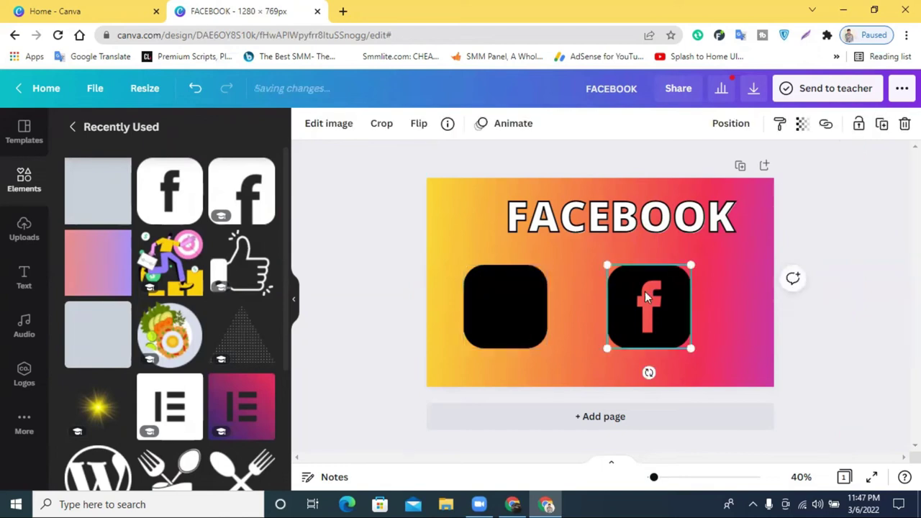
- Try a fresh recently used Facebook icon in place of the separate one, and remove it from the canvas
left_click_drag(646, 296, 686, 304)
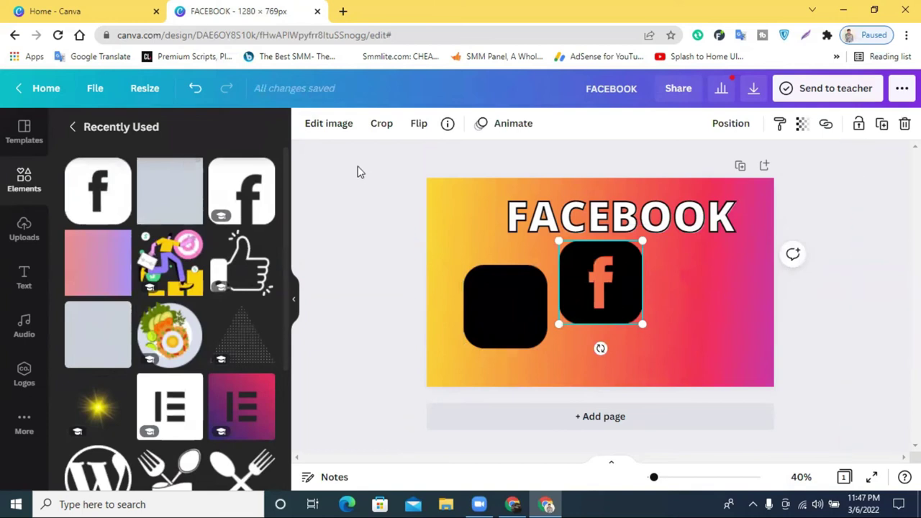
left_click(327, 125)
left_click_drag(580, 289, 511, 313)
left_click(24, 181)
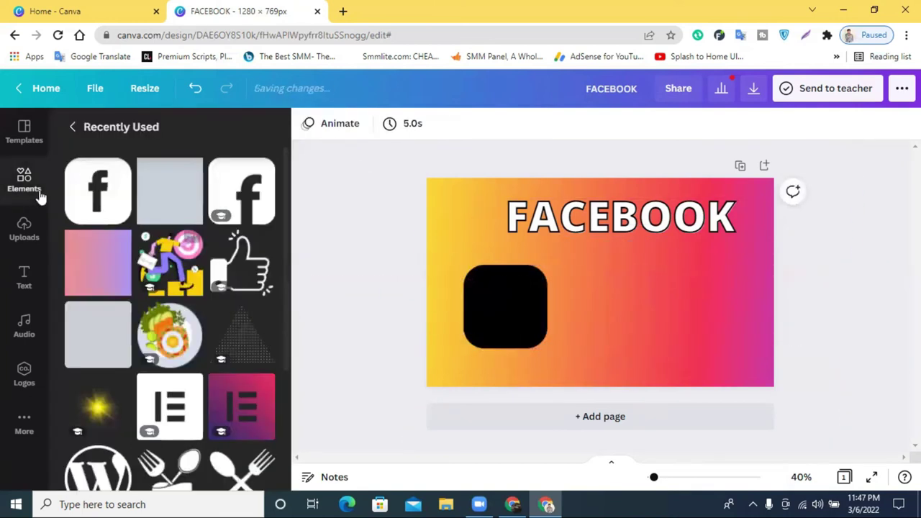
- Search the elements for "facebook" and limit the results to graphics
left_click(72, 130)
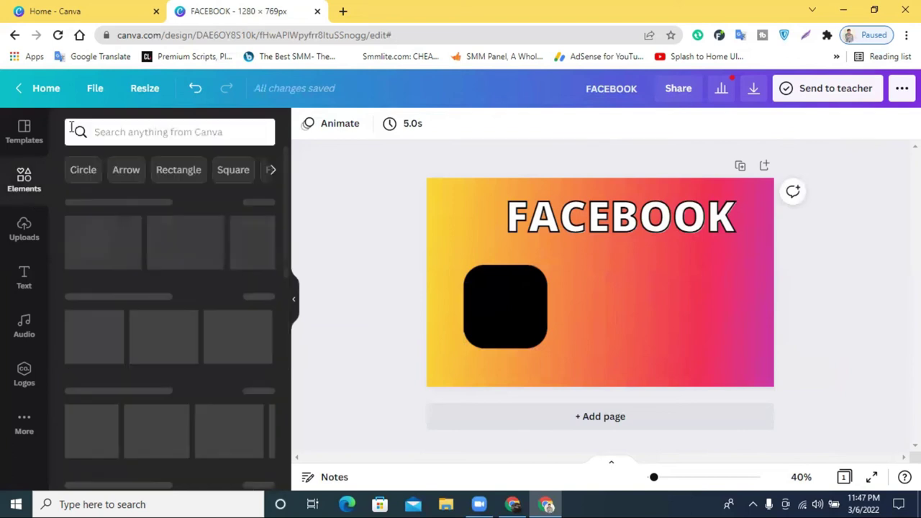
left_click(176, 131)
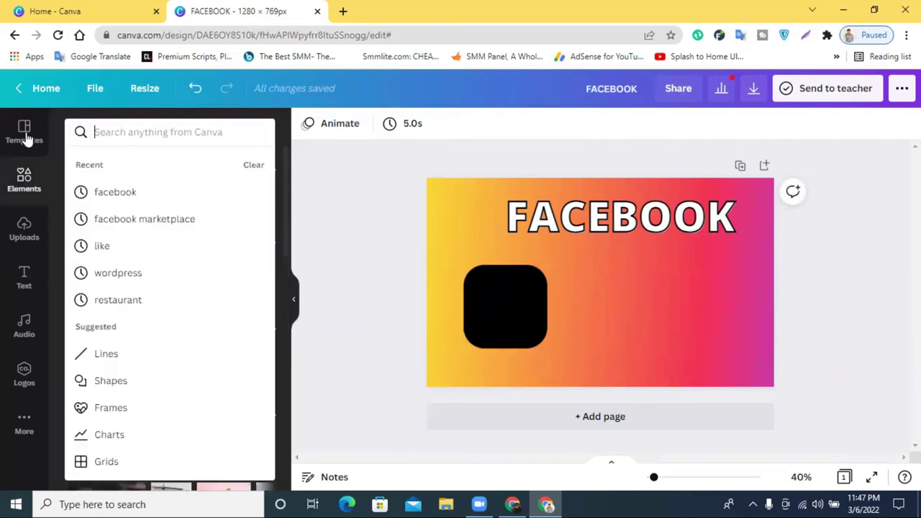
left_click(143, 193)
left_click(178, 179)
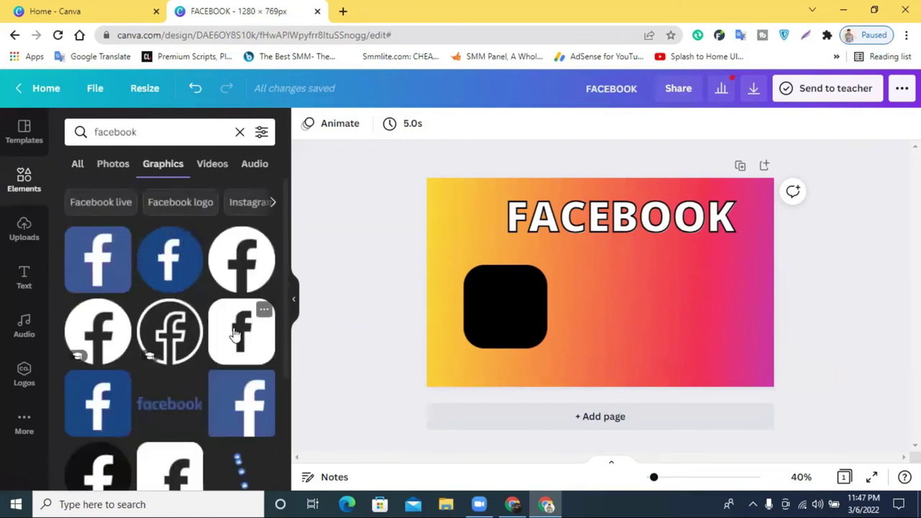
- Try the rounded-square icon with the centred f, delete it, and add the rounded-square one with the offset f instead
left_click(235, 333)
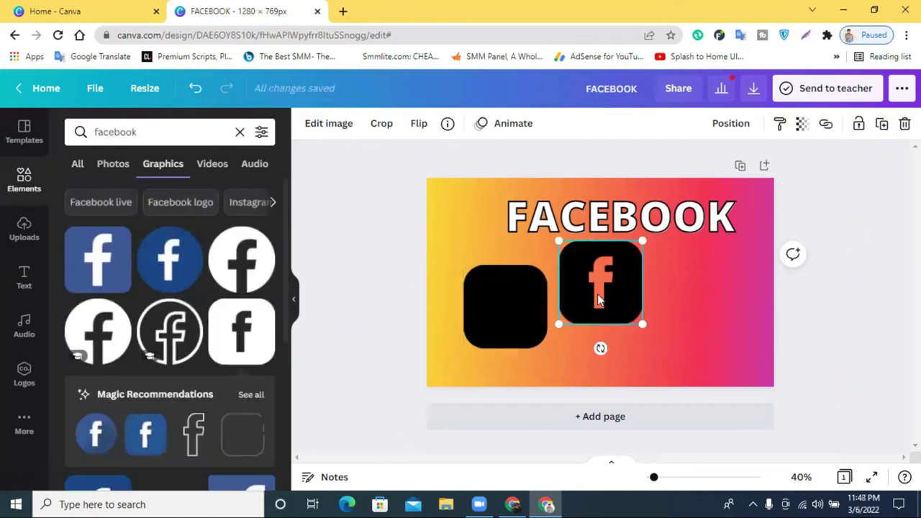
key("Delete")
scroll(216, 288, "down", 2)
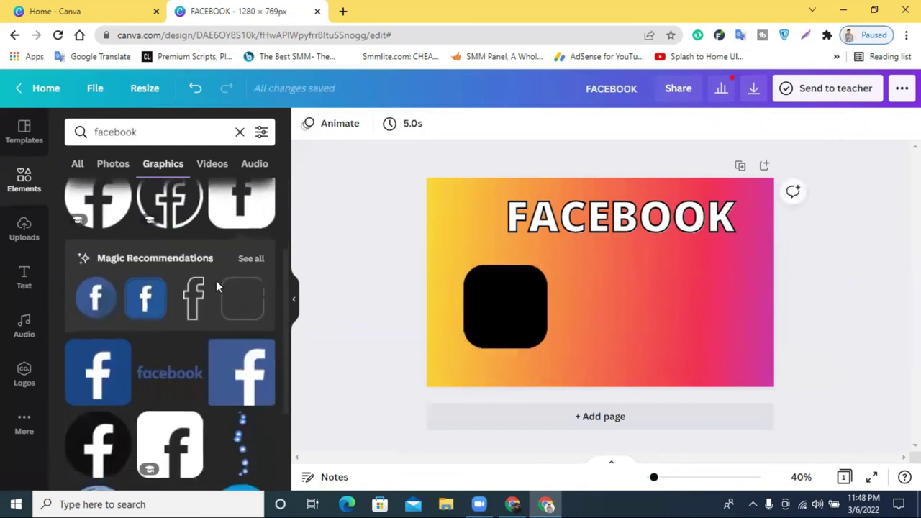
scroll(194, 323, "down", 1)
scroll(177, 363, "down", 3)
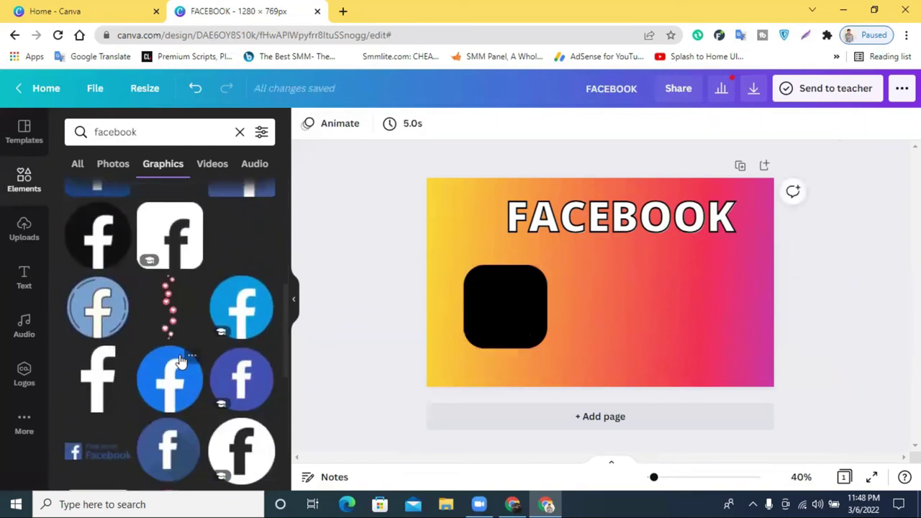
scroll(181, 362, "down", 6)
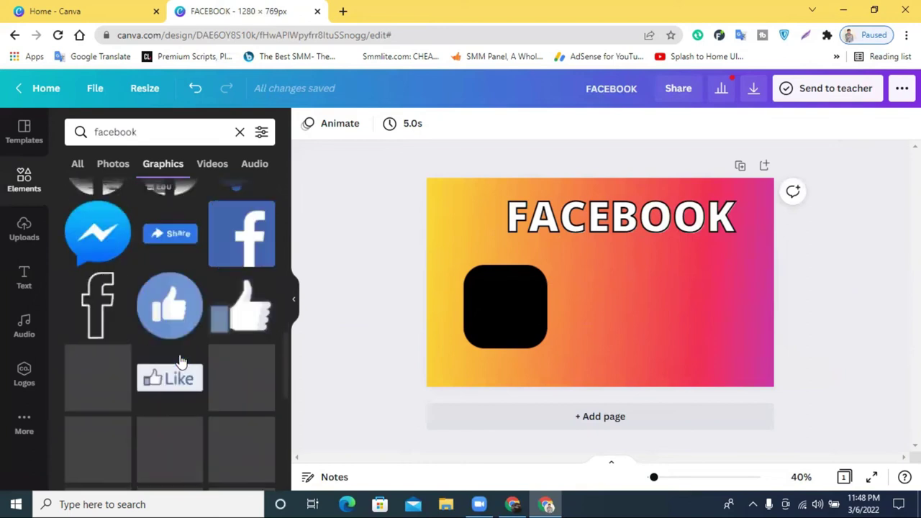
scroll(180, 360, "down", 6)
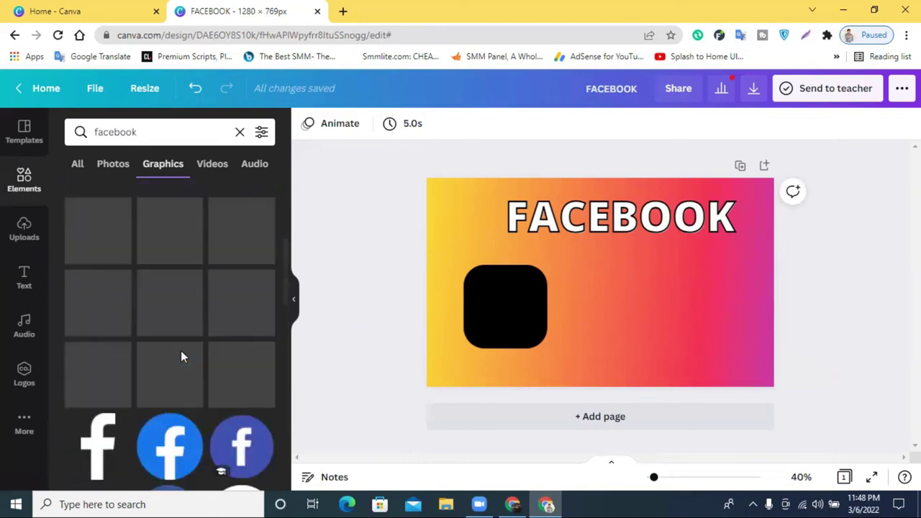
left_click_drag(173, 306, 596, 301)
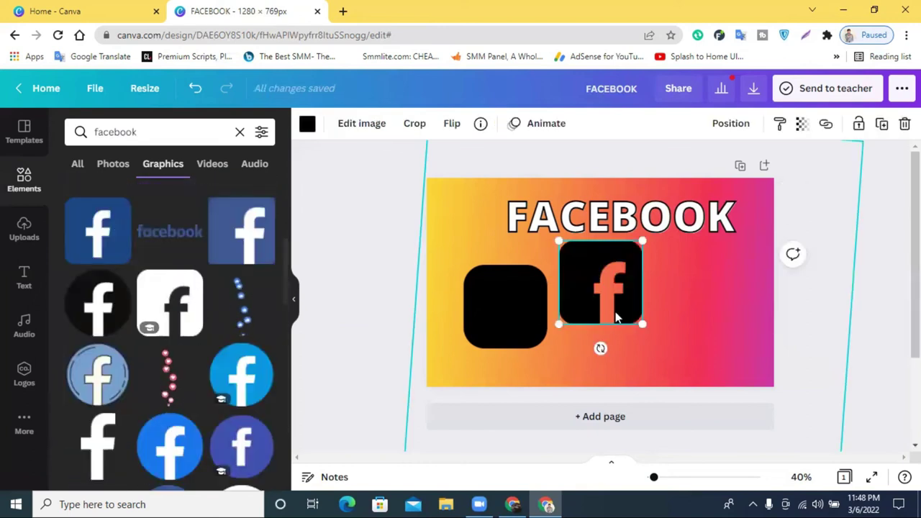
- Colour the offset-f Facebook icon white and centre it over the black rounded backing
left_click(308, 127)
left_click(151, 193)
left_click_drag(608, 317, 503, 320)
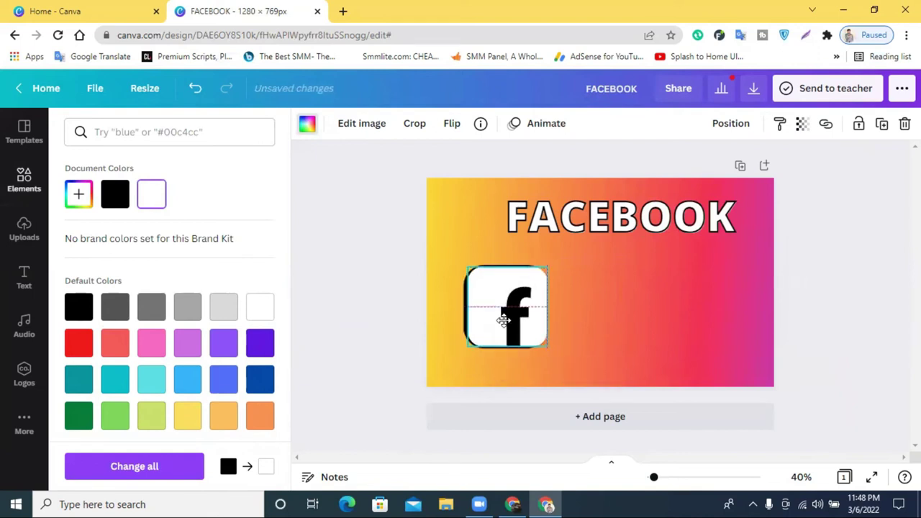
left_click(620, 325)
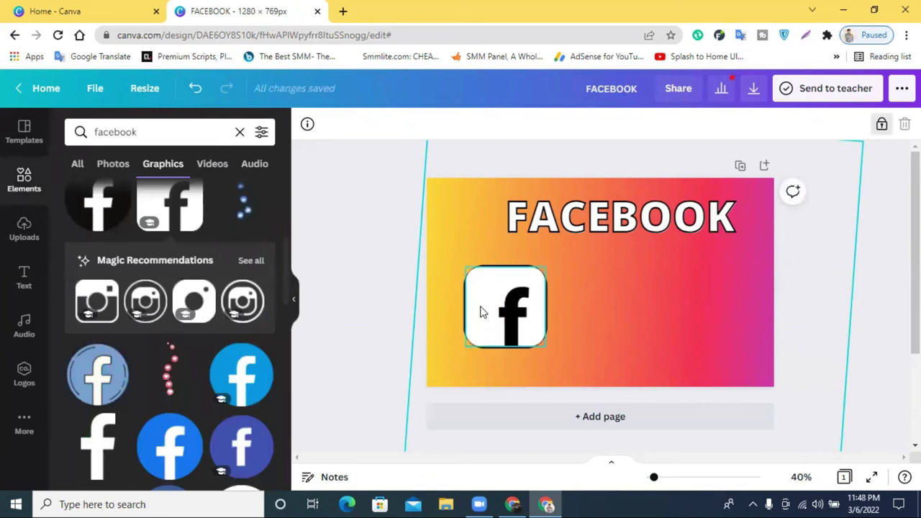
- Delete the white Facebook icon and the black backing shapes below the heading
left_click(508, 311)
left_click_drag(540, 345, 261, 260)
left_click(550, 298)
- Browse the facebook graphics and add the blue square Facebook icon with the white f
scroll(243, 339, "up", 1)
scroll(216, 342, "down", 3)
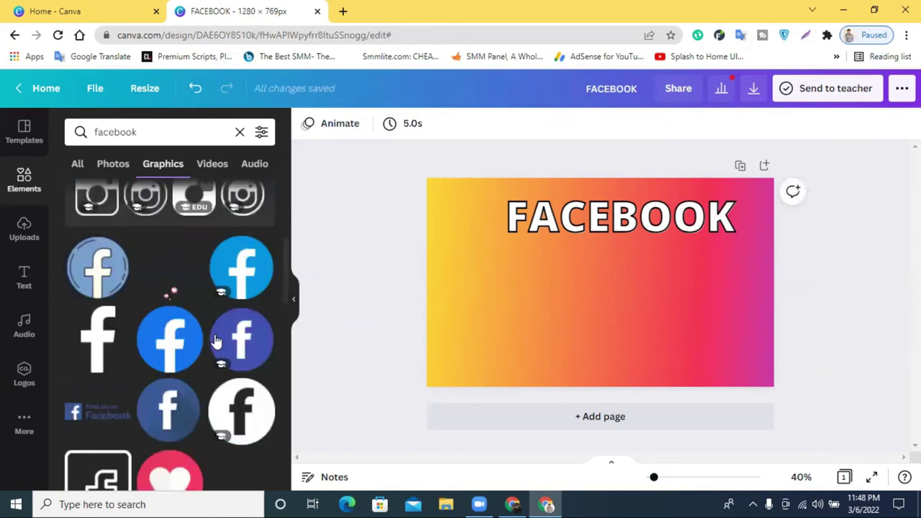
scroll(216, 342, "down", 3)
scroll(243, 335, "down", 3)
scroll(243, 337, "down", 5)
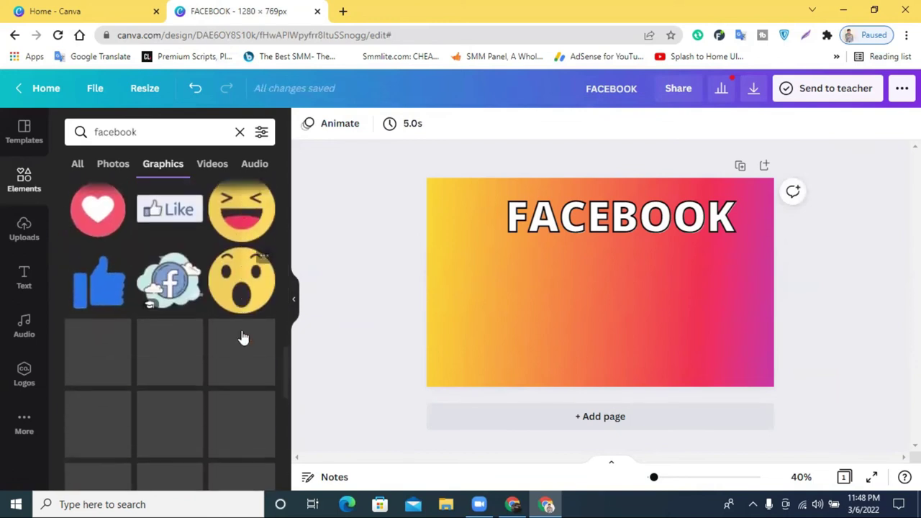
scroll(230, 324, "down", 5)
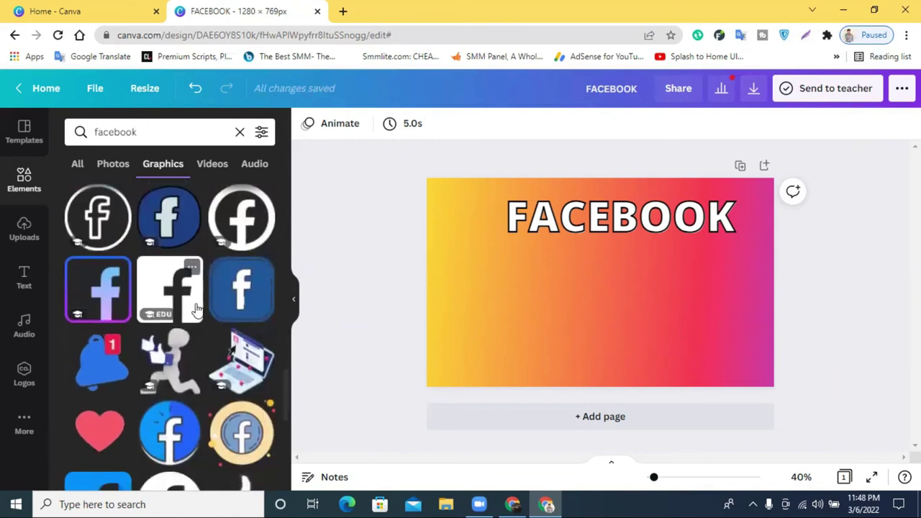
scroll(196, 309, "down", 7)
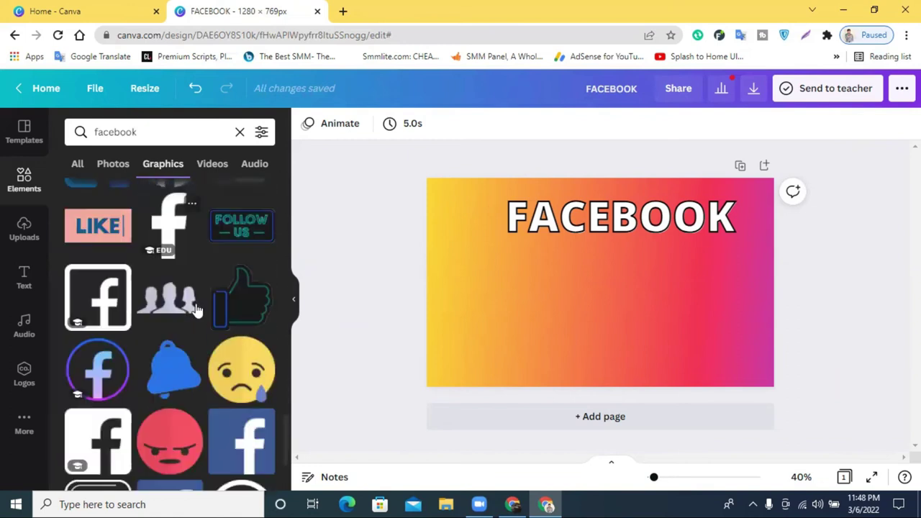
scroll(196, 310, "down", 5)
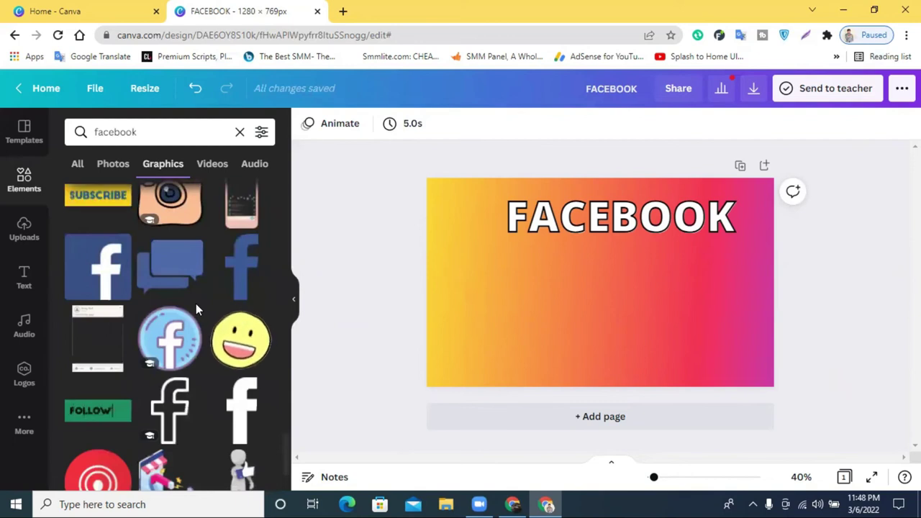
scroll(195, 309, "down", 5)
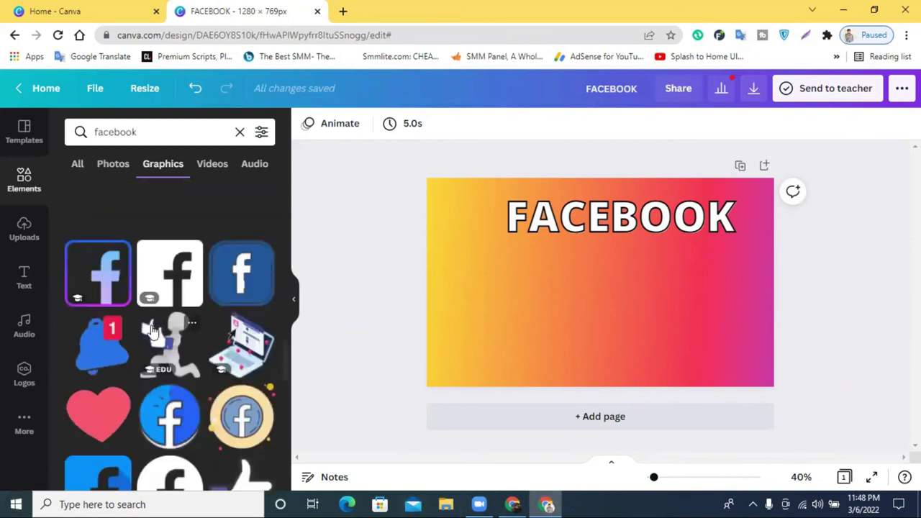
scroll(151, 331, "up", 3)
scroll(151, 331, "up", 3)
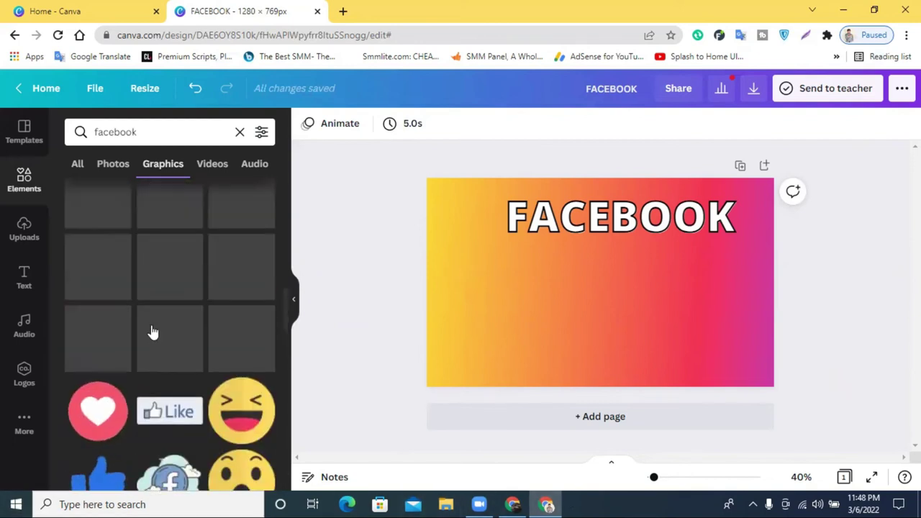
scroll(152, 331, "up", 1)
scroll(152, 331, "up", 1)
left_click(241, 401)
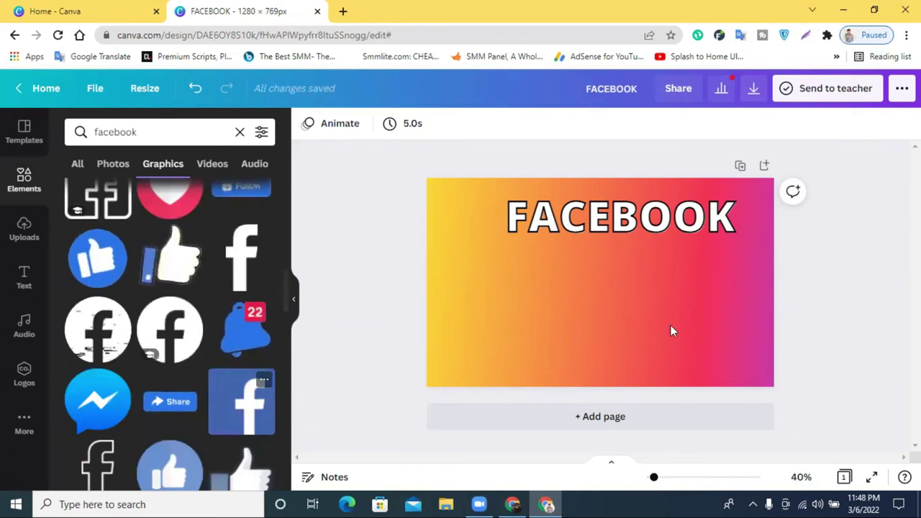
- Shrink the blue Facebook icon to about the heading's letter height and place it directly before the FACEBOOK heading, vertically centred on it
left_click_drag(622, 303, 491, 253)
left_click_drag(423, 270, 489, 223)
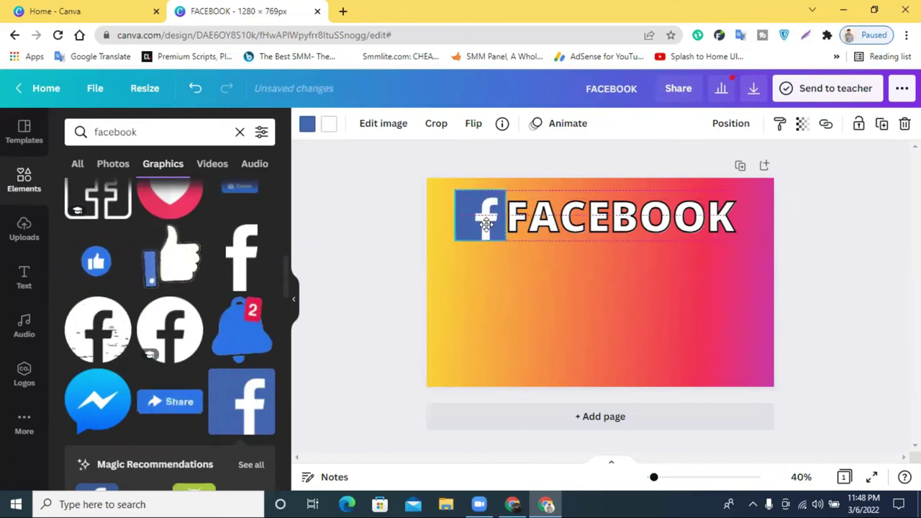
left_click_drag(503, 191, 482, 219)
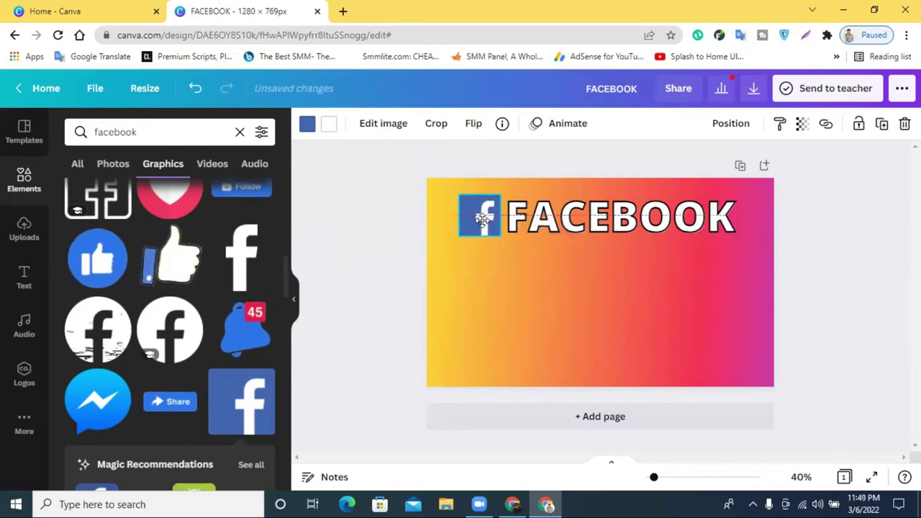
left_click(592, 283)
left_click(577, 242)
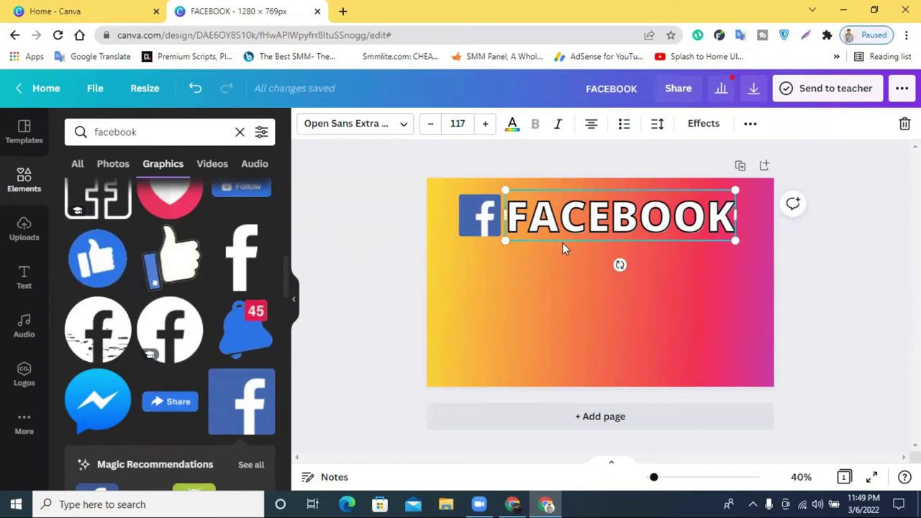
- Recolour the blue background of the Facebook icon to the brighter custom blue #1361FF
left_click(475, 215)
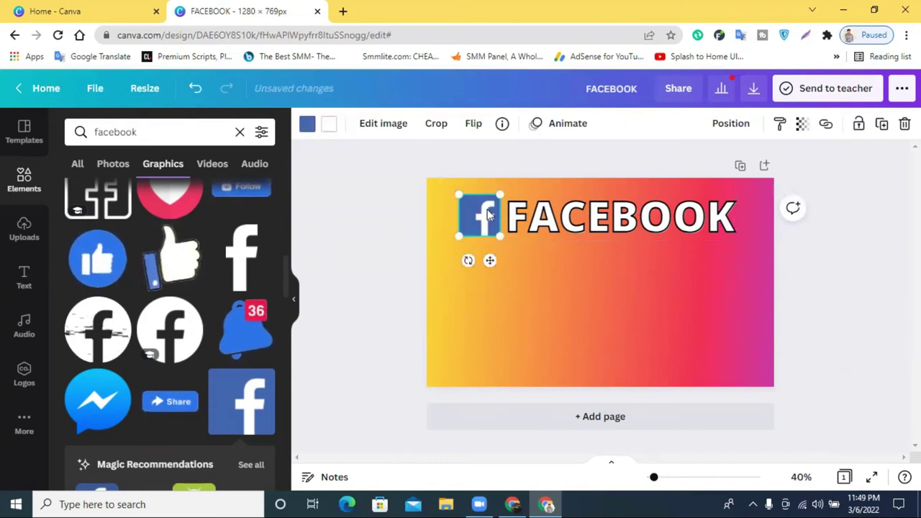
left_click(382, 124)
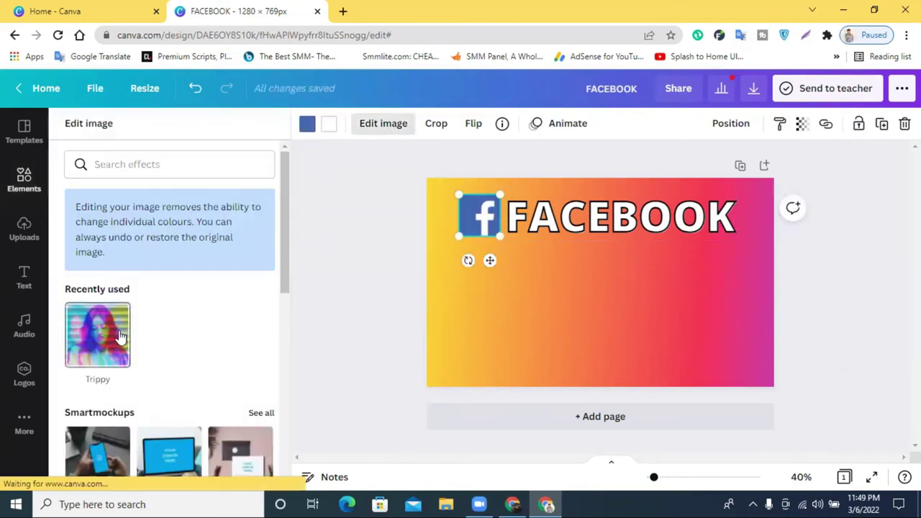
scroll(121, 336, "down", 2)
scroll(115, 329, "up", 2)
left_click(307, 123)
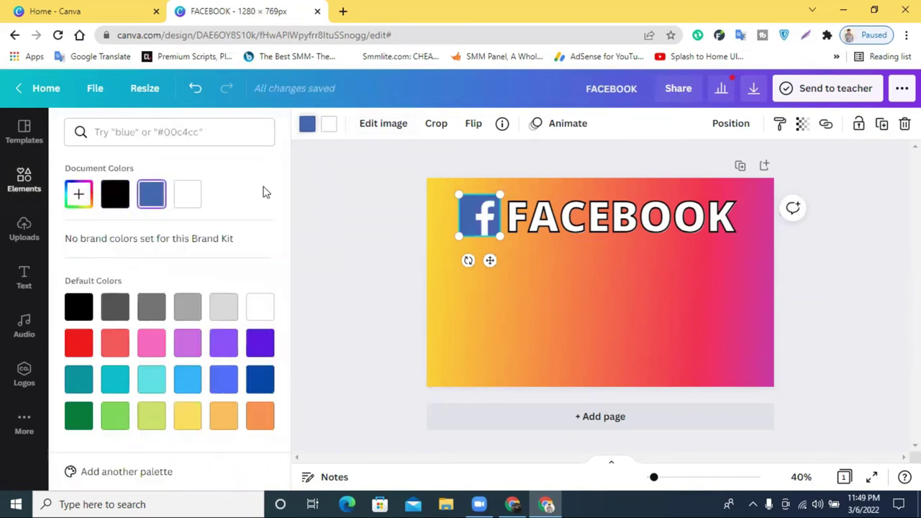
left_click(78, 193)
left_click(242, 228)
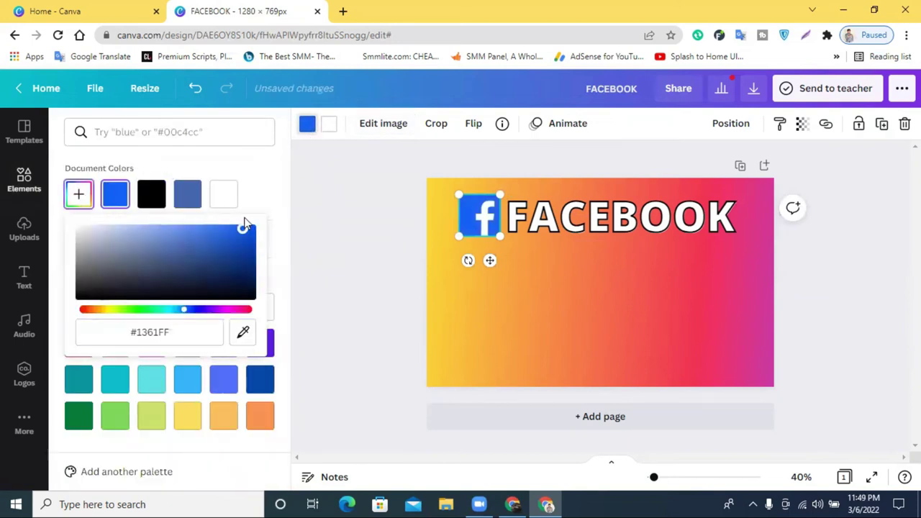
left_click(375, 252)
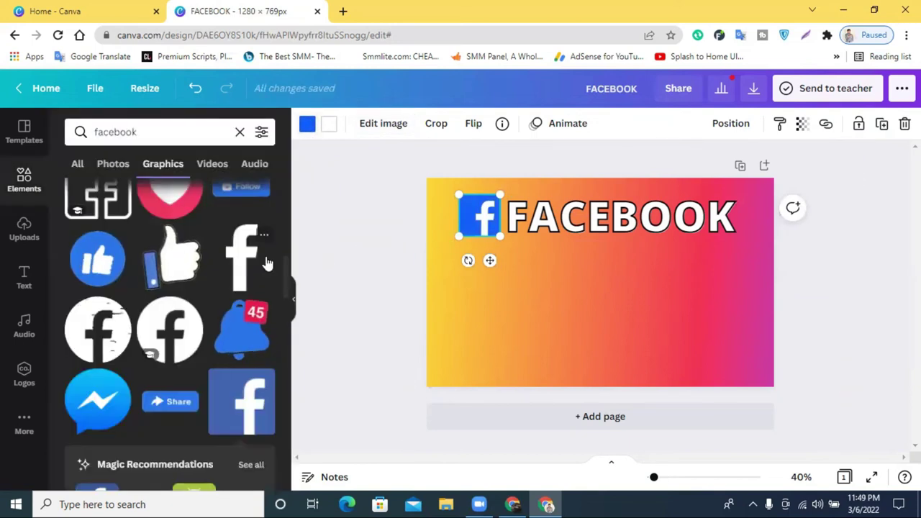
- Shift the FACEBOOK heading and the Facebook icon slightly to the right, keeping them side by side
left_click(594, 231)
left_click(482, 226)
left_click_drag(483, 226, 490, 225)
left_click(874, 255)
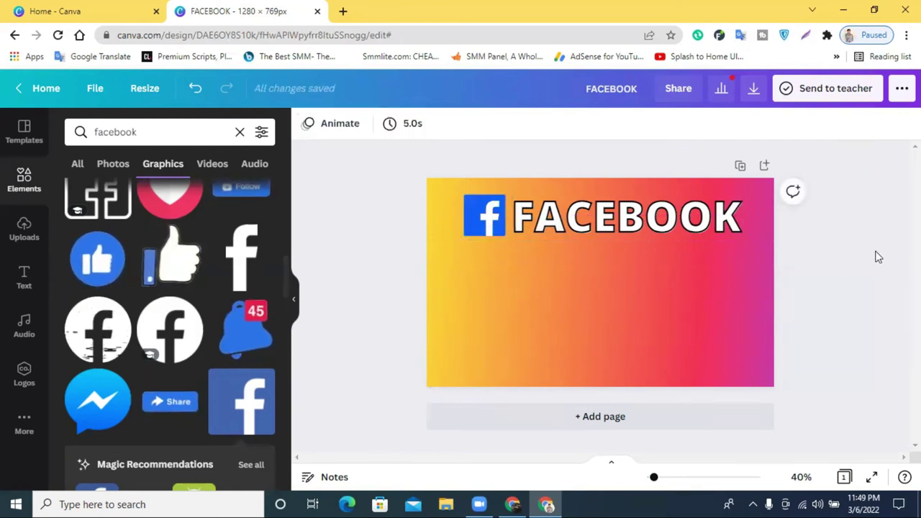
left_click(613, 224)
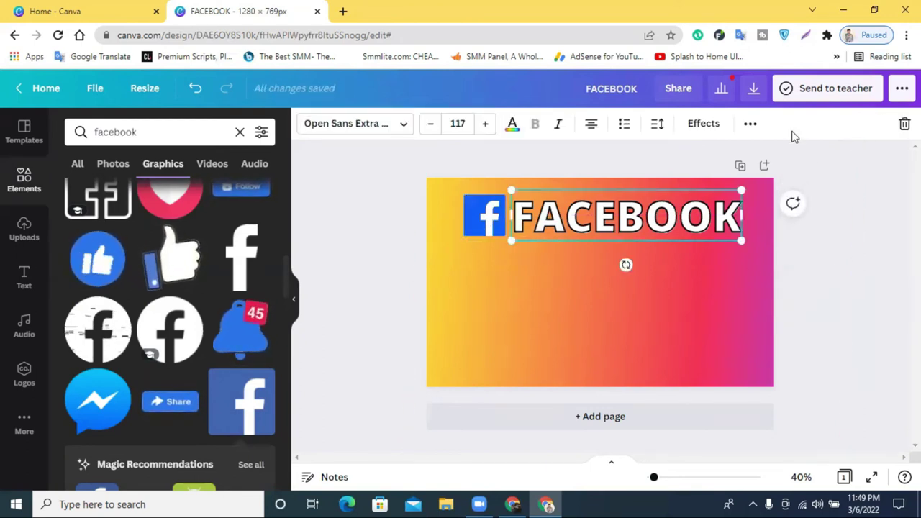
left_click(751, 123)
key("ctrl+d")
left_click_drag(656, 243, 656, 325)
double_click(660, 247)
key("Delete")
- Tighten the letter spacing of the FACEBOOK heading to -51
left_click(630, 234)
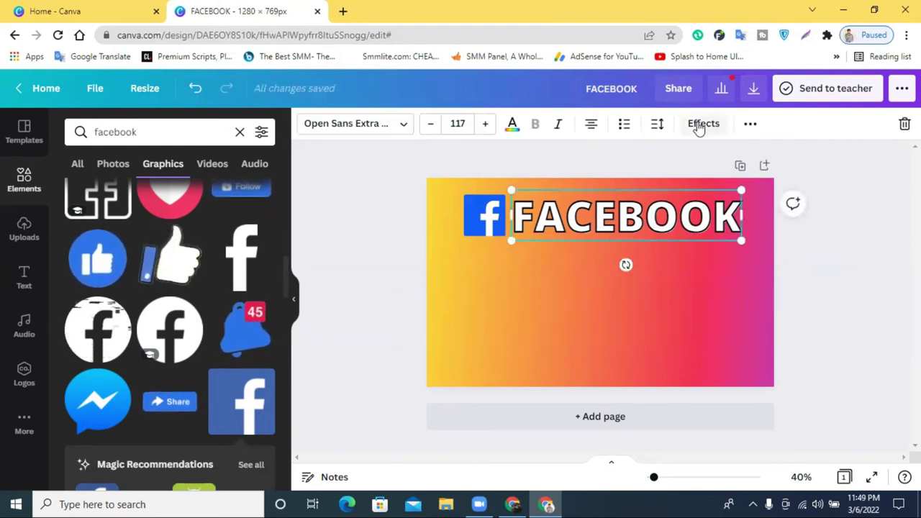
left_click(657, 125)
left_click_drag(761, 177, 759, 176)
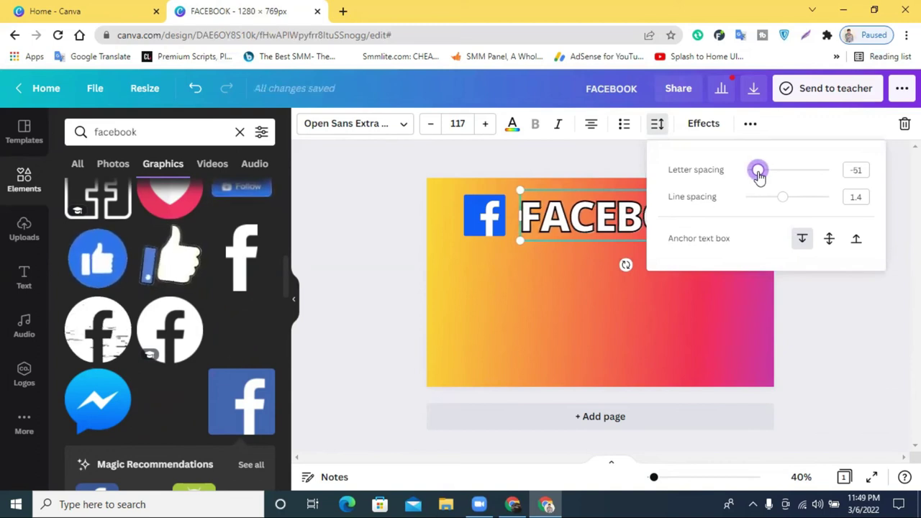
left_click(651, 269)
left_click(652, 269)
- Nudge the FACEBOOK heading left towards the Facebook icon and enlarge its text to size 121
left_click(644, 230)
key("Left")
key("Left")
key("Left")
key("Left")
key("Left")
key("Left")
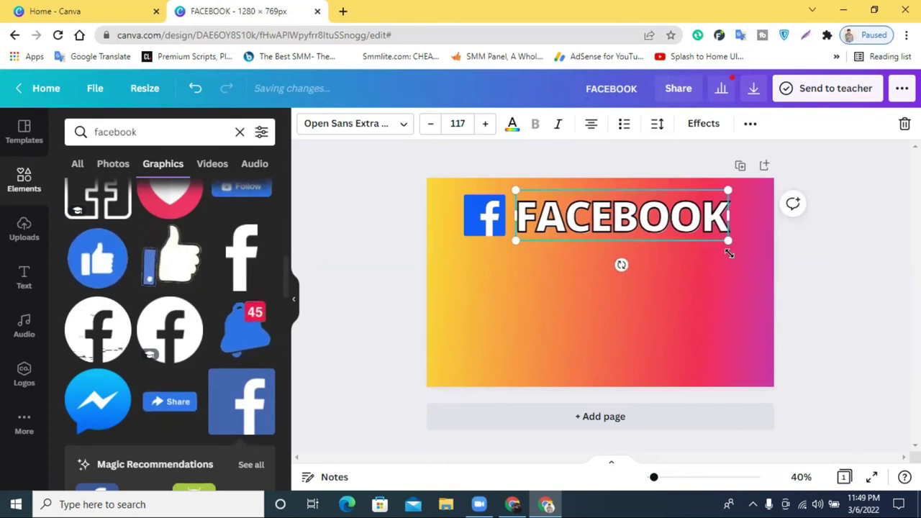
left_click_drag(728, 242, 734, 244)
left_click(897, 254)
- Duplicate the FACEBOOK heading below the original and replace the copy's text with "Promotion"
key("Tab")
left_click(746, 125)
left_click(745, 156)
double_click(630, 287)
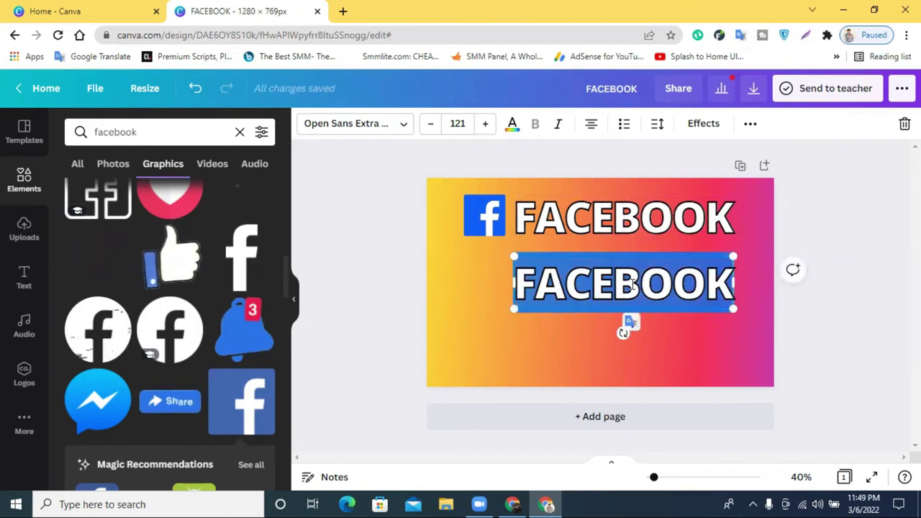
type("Promo")
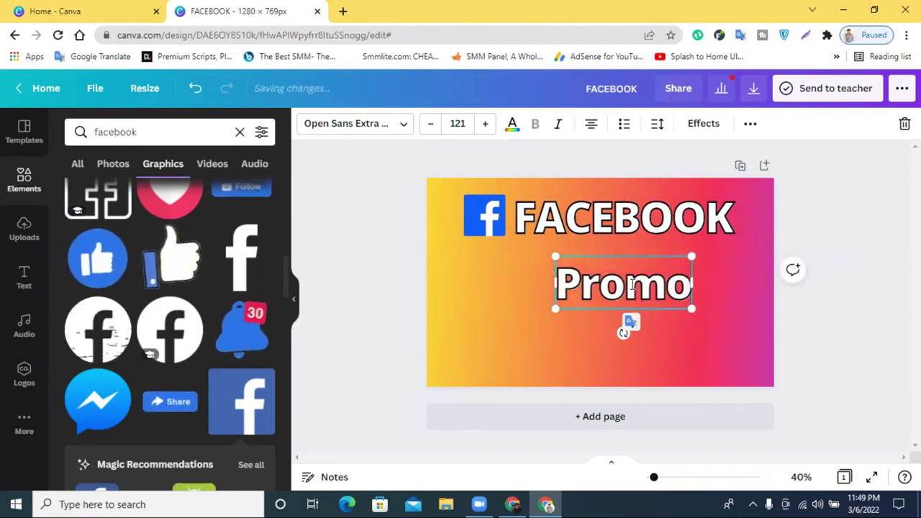
key("BackSpace")
key("BackSpace")
key("BackSpace")
key("BackSpace")
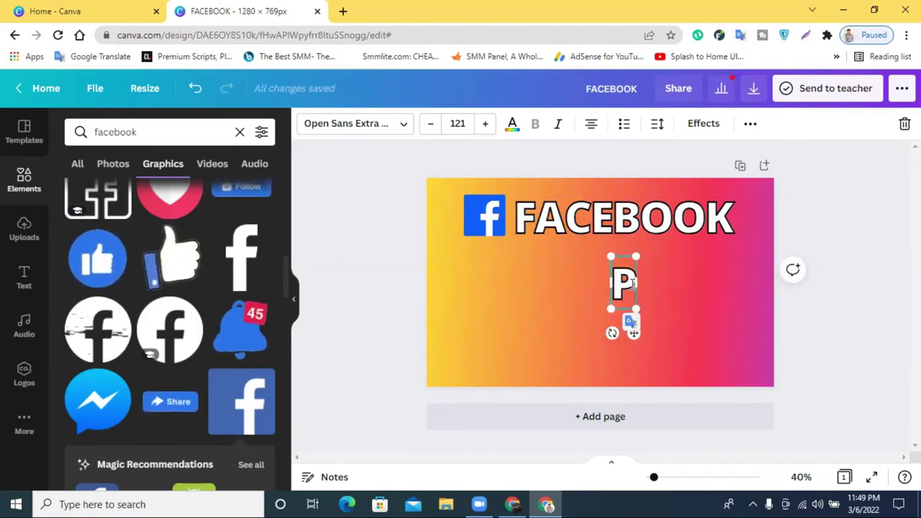
type("ro")
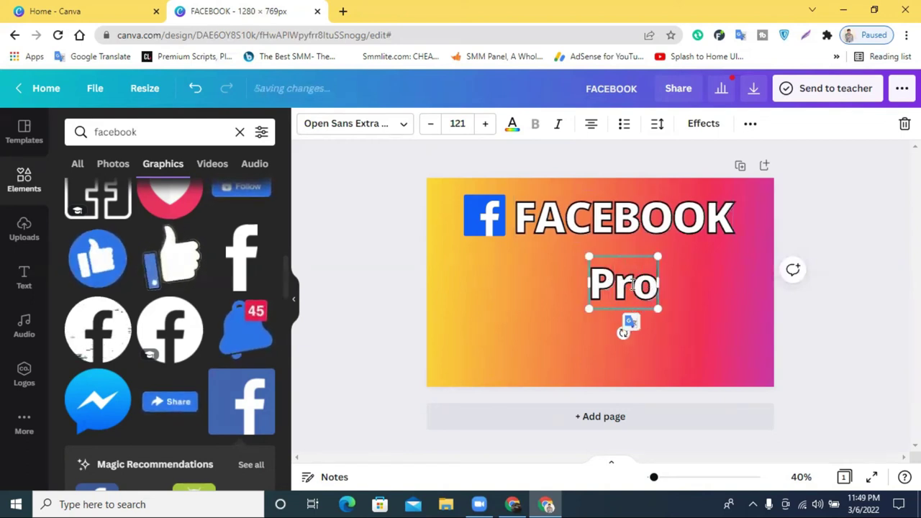
type("motion")
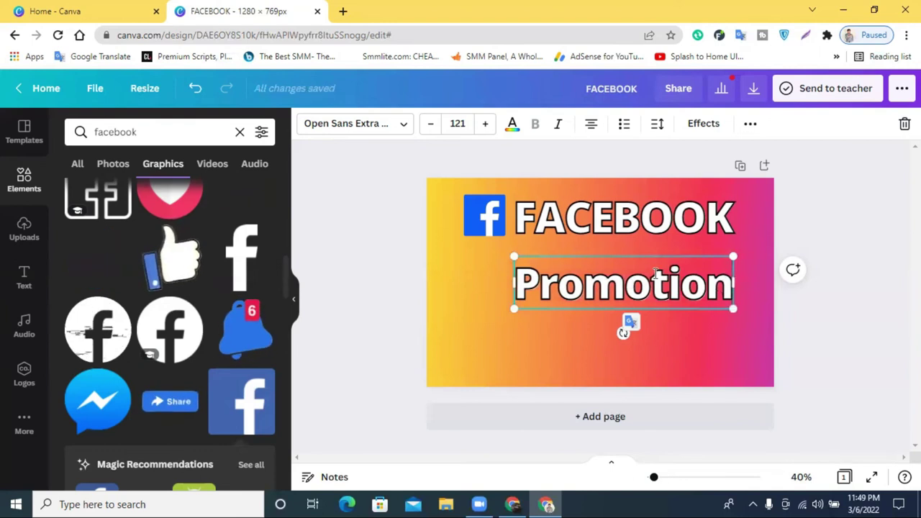
left_click(861, 315)
- Shrink the Promotion text to size 109 and place it directly beneath FACEBOOK, aligned with the heading's left edge
left_click_drag(599, 289, 600, 268)
left_click_drag(732, 285, 711, 263)
mouse_move(612, 259)
left_mouse_down()
mouse_move(622, 256)
mouse_move(611, 256)
left_mouse_up()
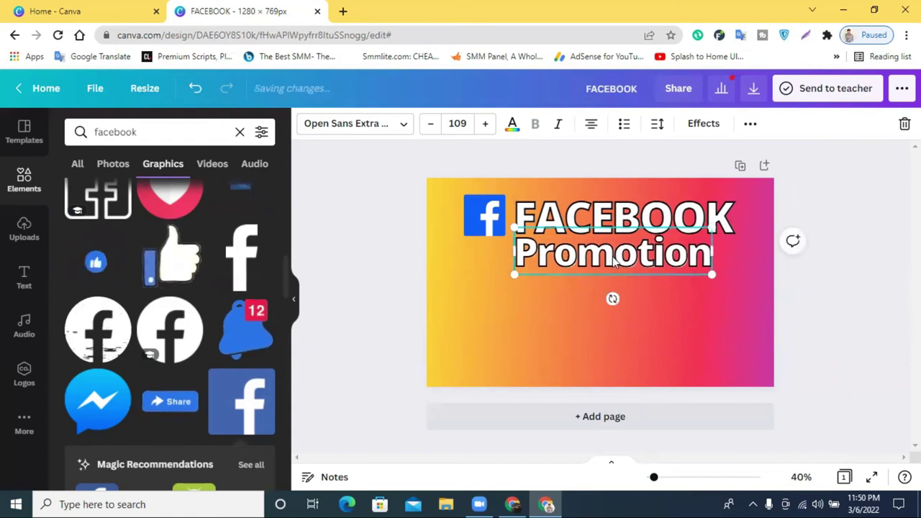
left_click(818, 272)
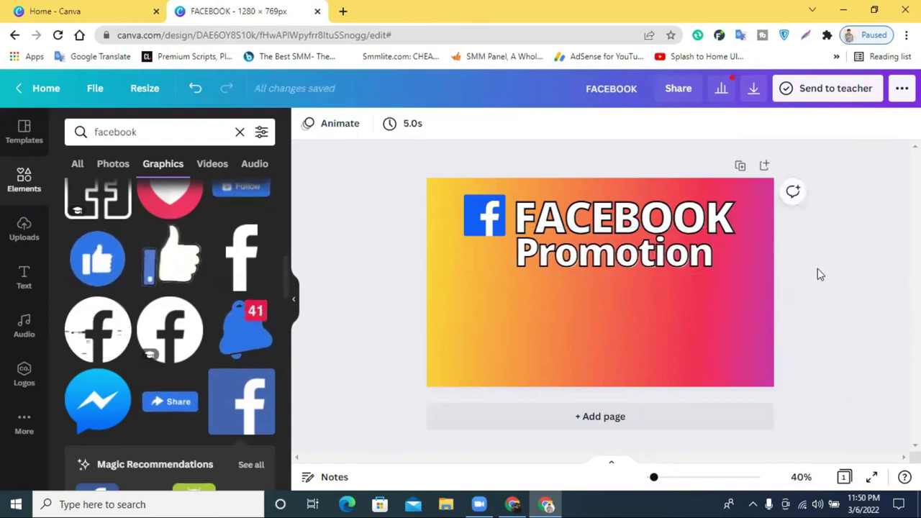
left_click(552, 261)
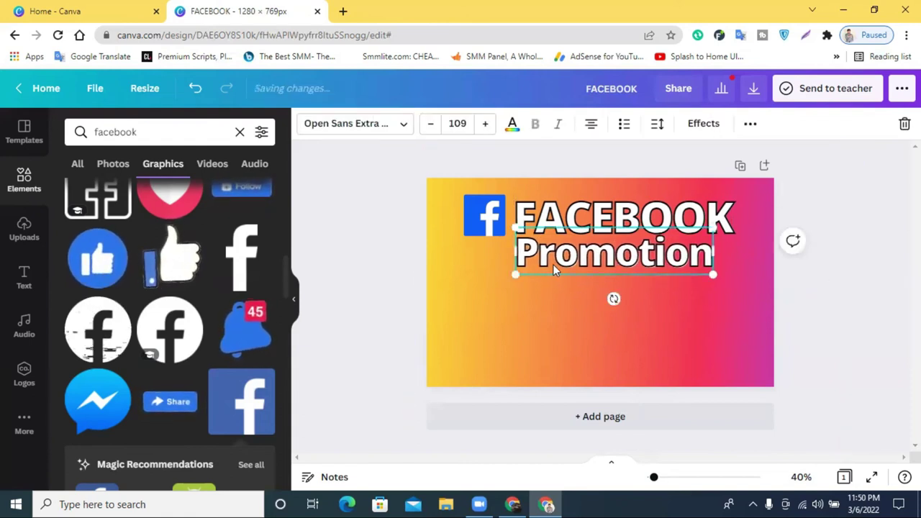
left_click(810, 310)
left_click(593, 267)
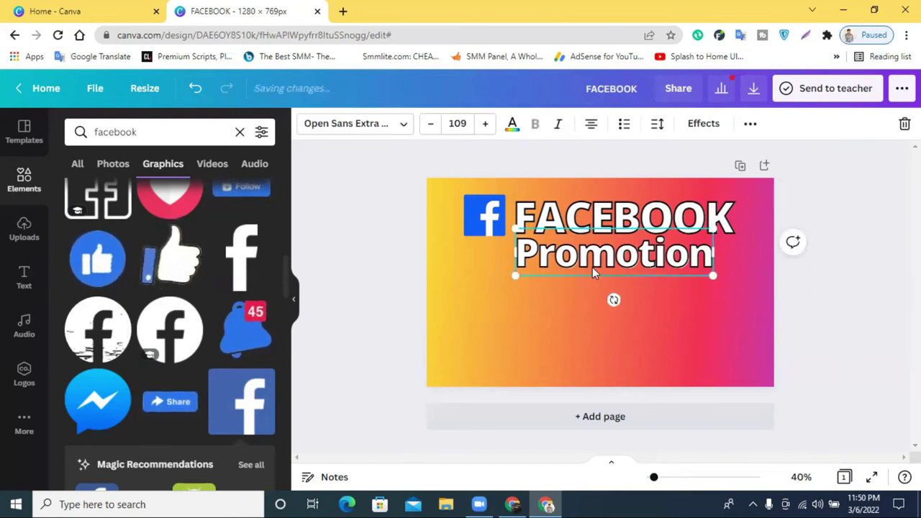
left_click(848, 273)
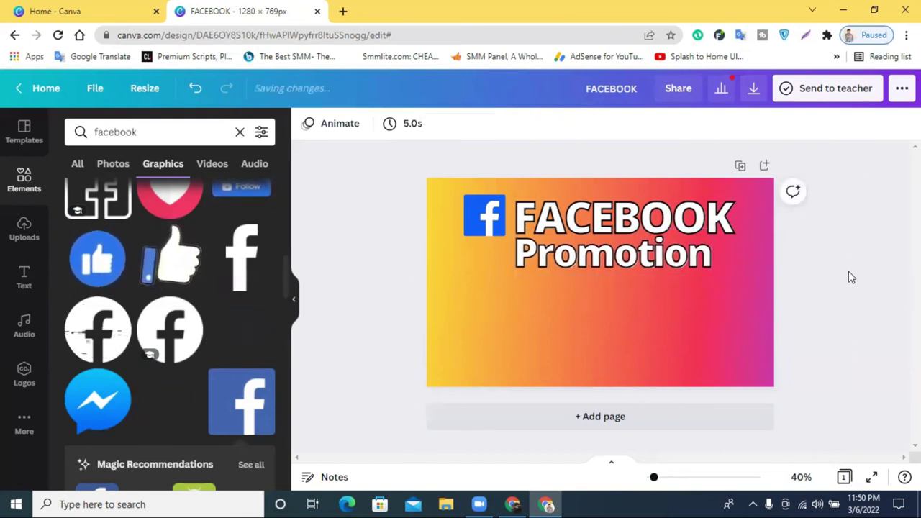
left_click(658, 264)
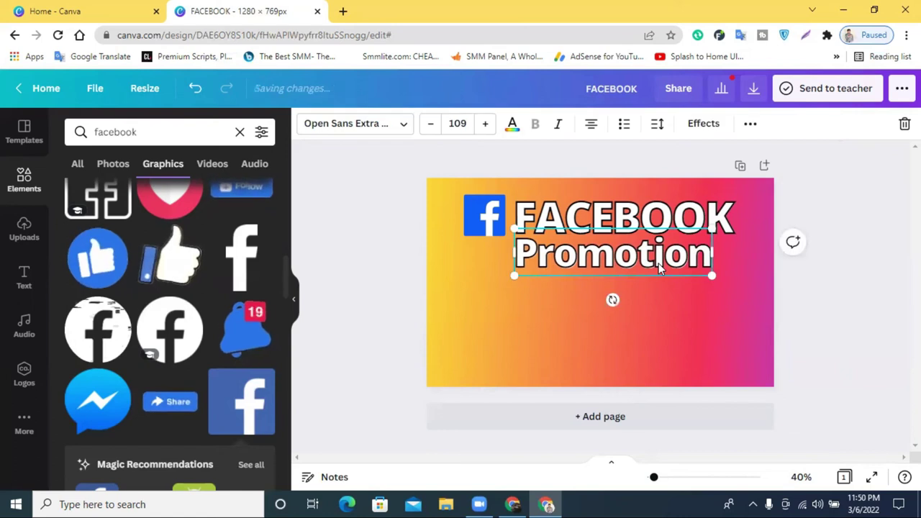
left_click(893, 272)
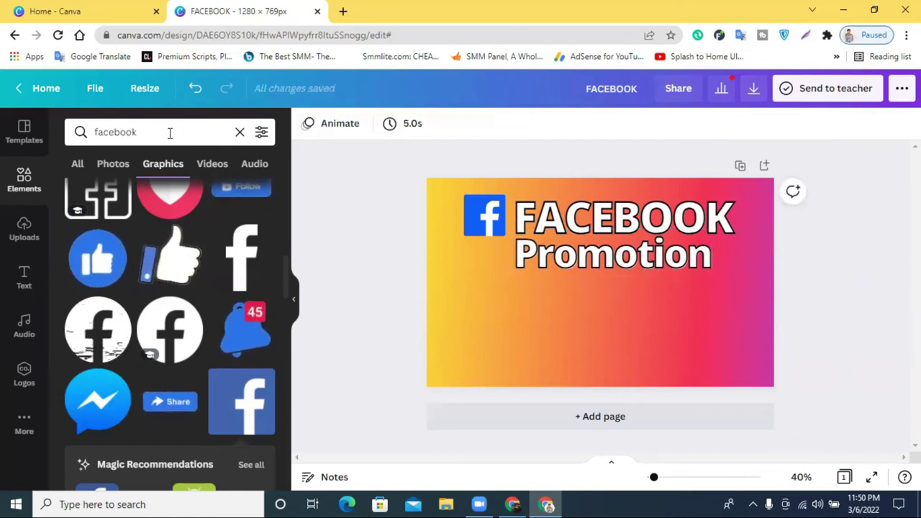
- Search the graphics for "facebook like"
double_click(146, 132)
left_click(145, 132)
type("like")
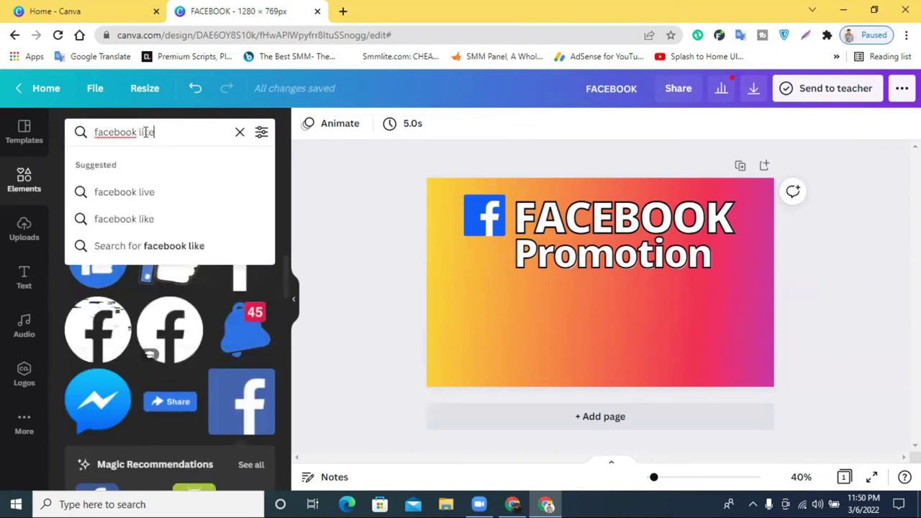
key("Return")
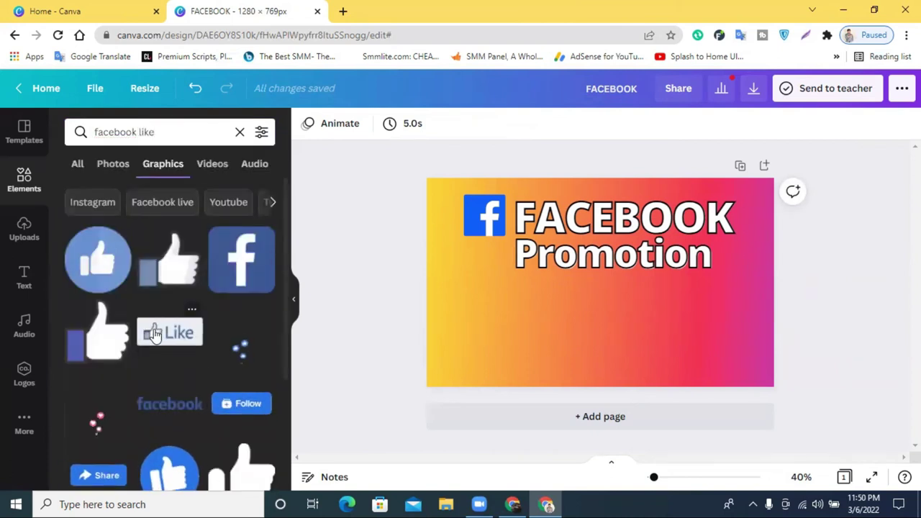
- Browse the like graphics, add the solid thumbs-up icon and place it small below the Facebook icon
scroll(153, 334, "down", 5)
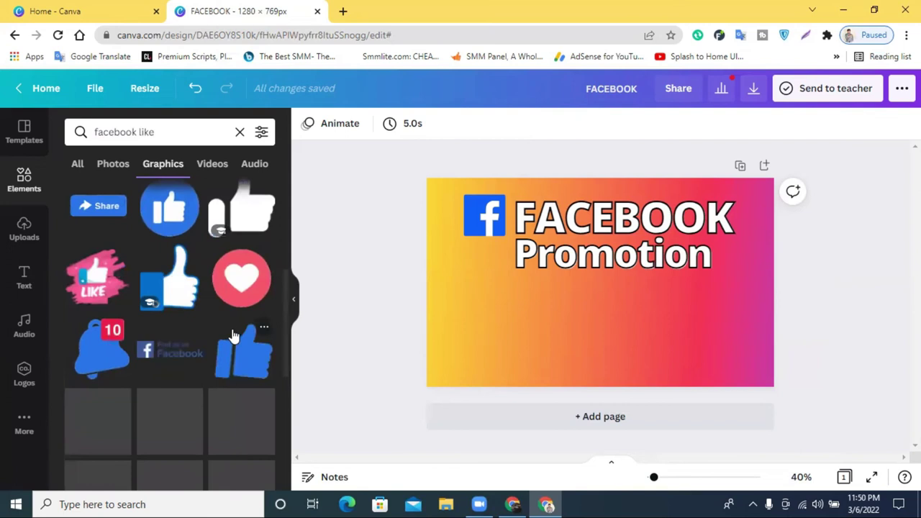
scroll(201, 317, "down", 5)
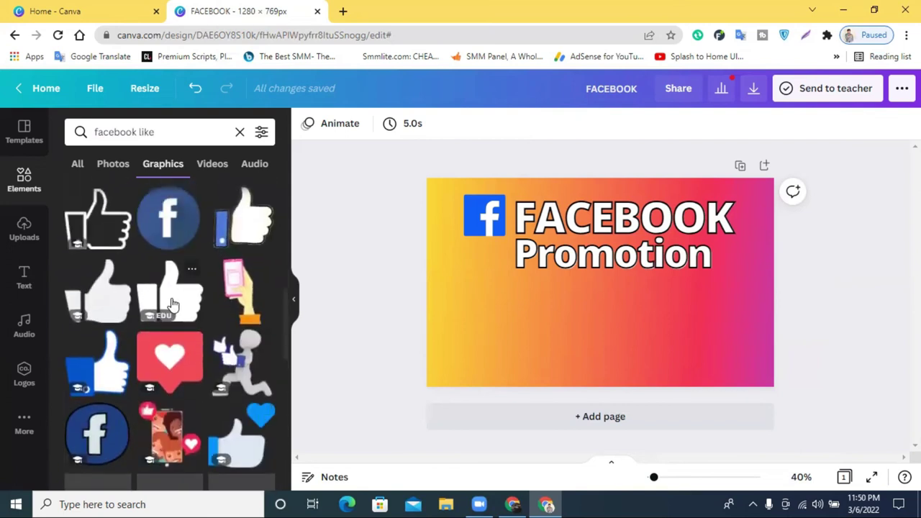
scroll(173, 302, "down", 2)
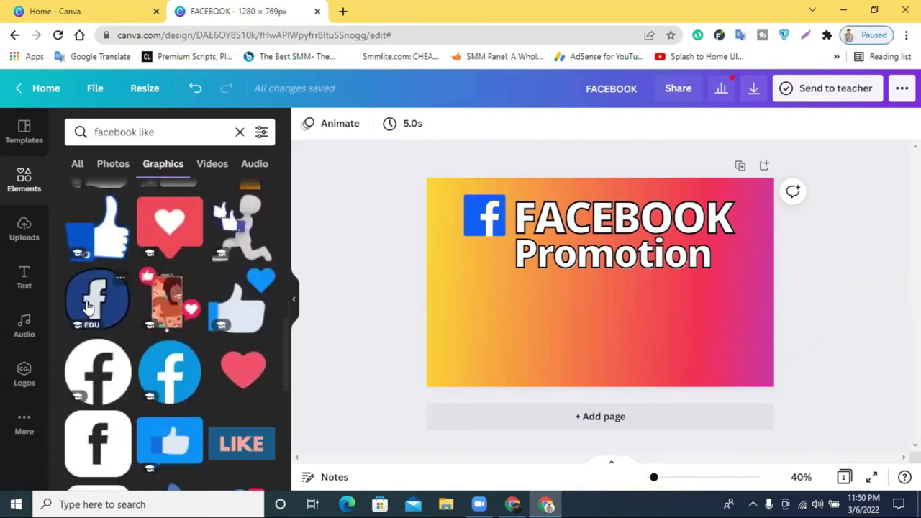
scroll(108, 320, "down", 2)
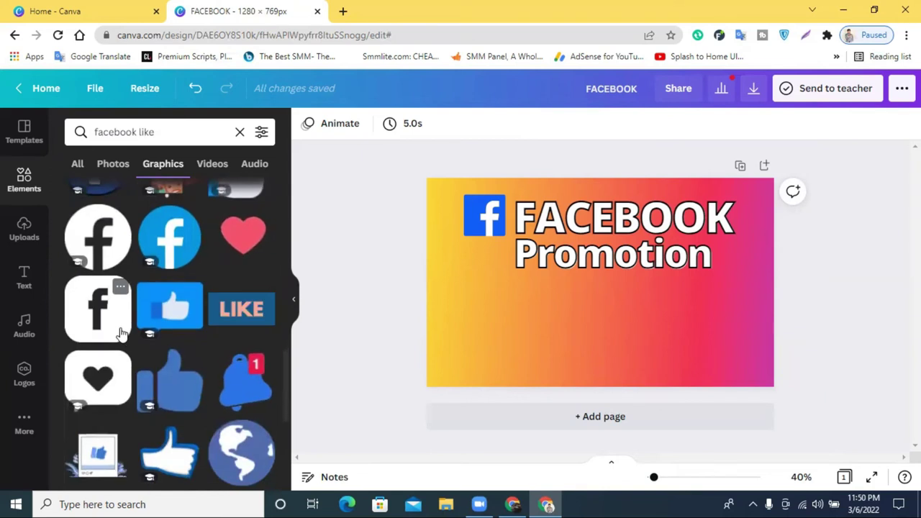
scroll(134, 310, "down", 2)
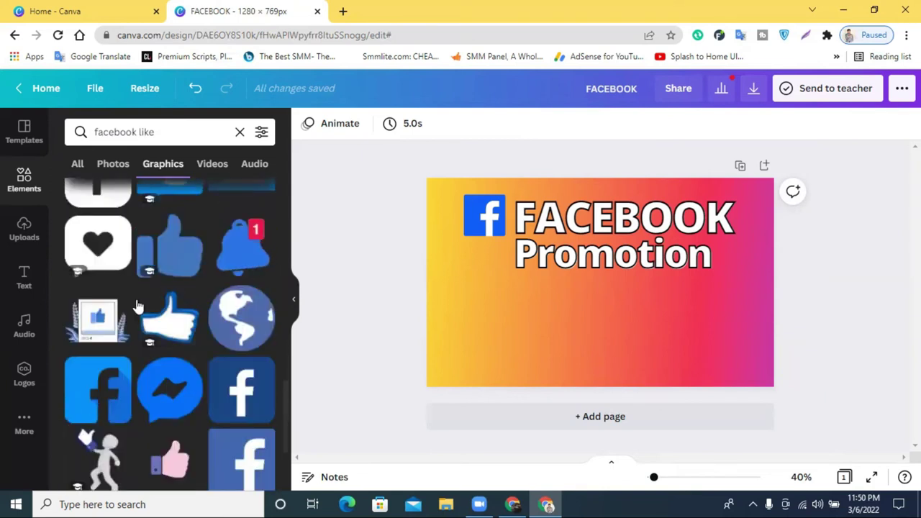
scroll(138, 304, "down", 4)
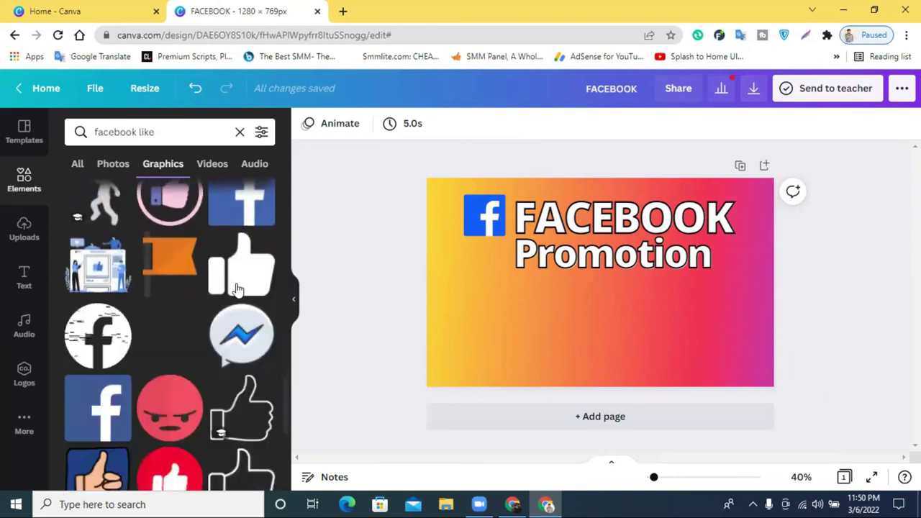
left_click(238, 288)
left_click_drag(611, 305, 480, 296)
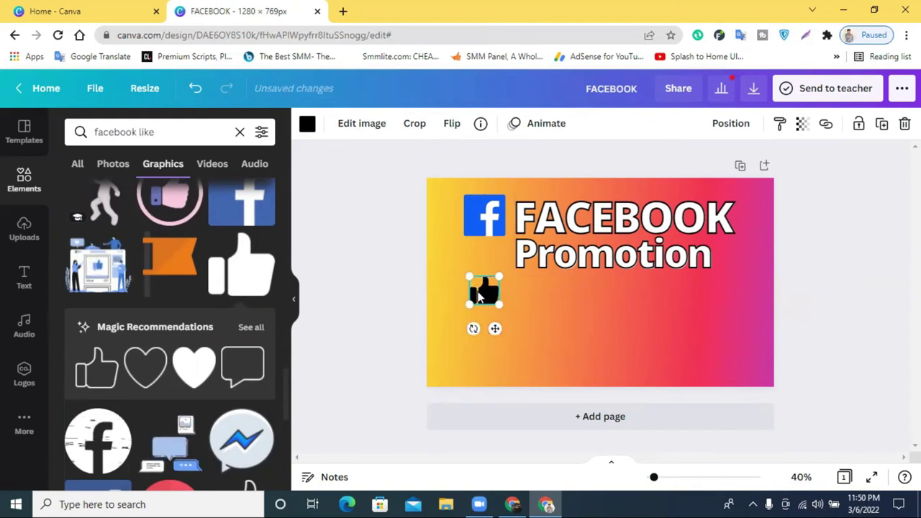
- Colour the thumbs-up icon white
left_click(307, 123)
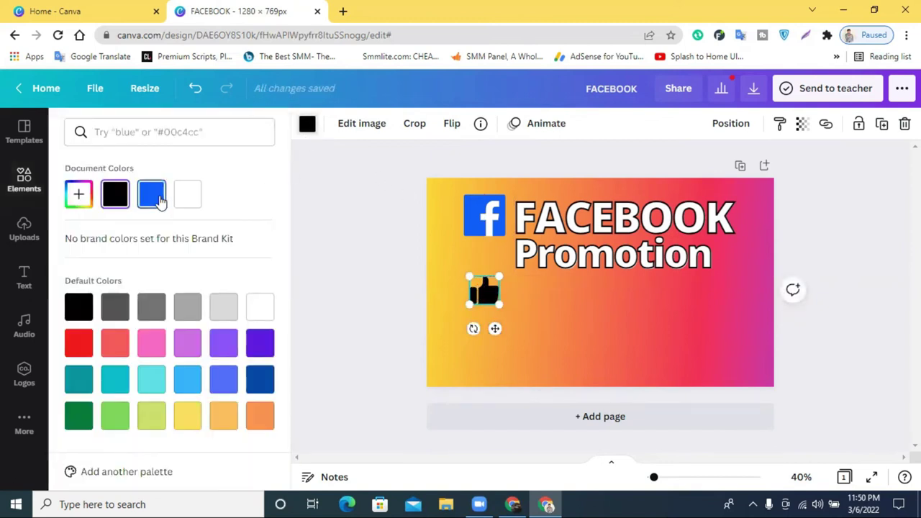
left_click(187, 194)
left_click(404, 303)
- Colour the thumbs-up icon with the same bright blue as the Facebook icon
left_click(495, 293)
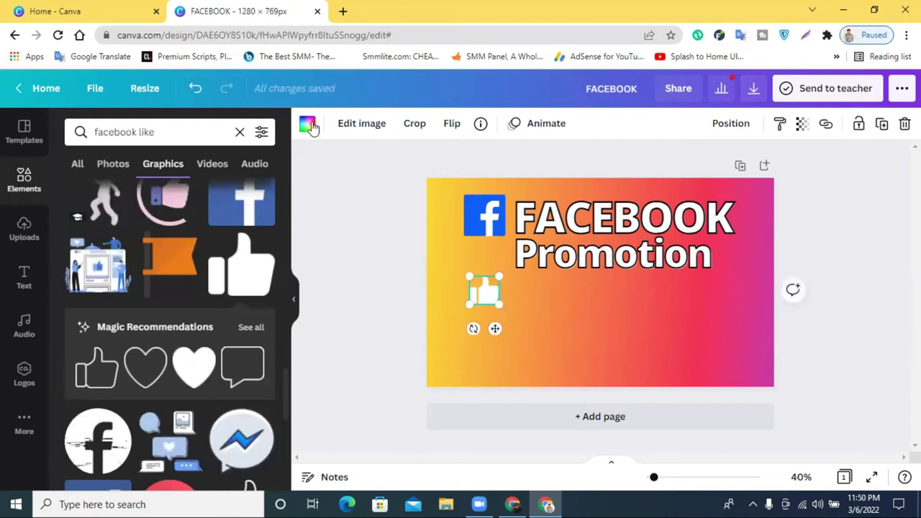
left_click(307, 123)
left_click(151, 194)
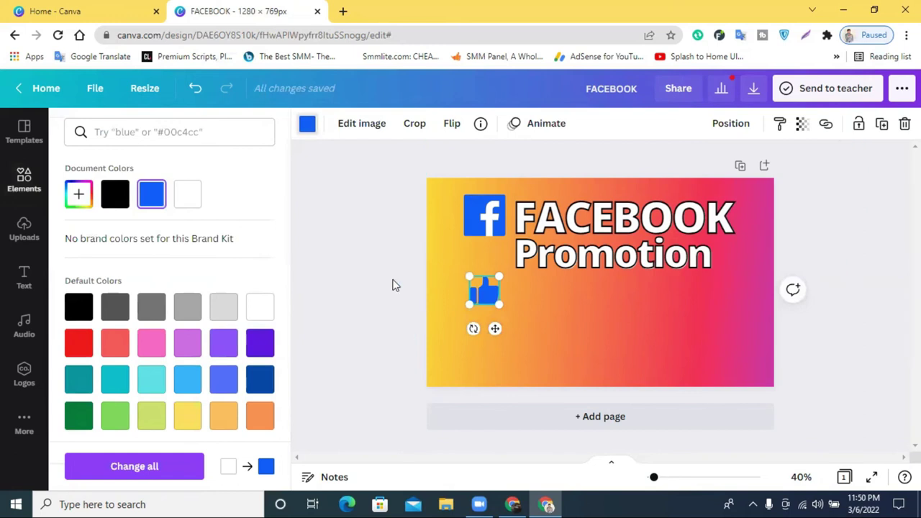
left_click(392, 285)
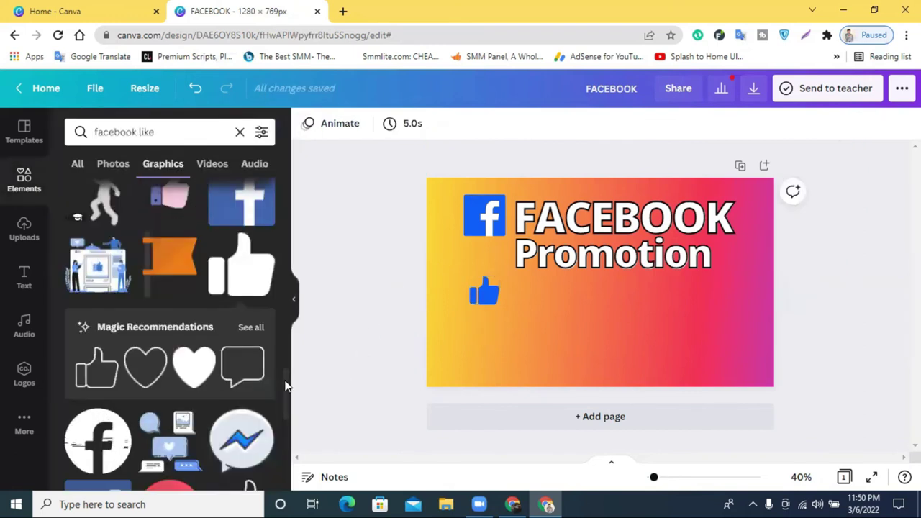
scroll(229, 373, "down", 2)
scroll(229, 373, "down", 5)
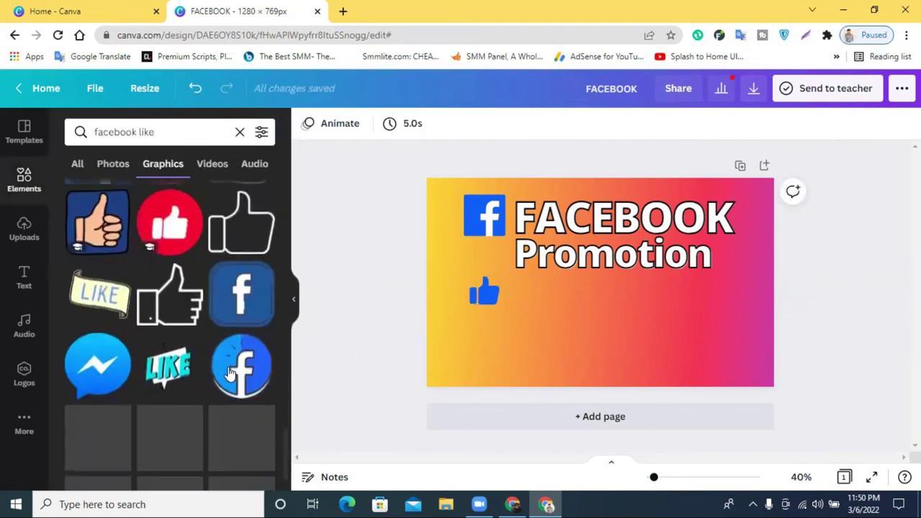
scroll(229, 372, "down", 5)
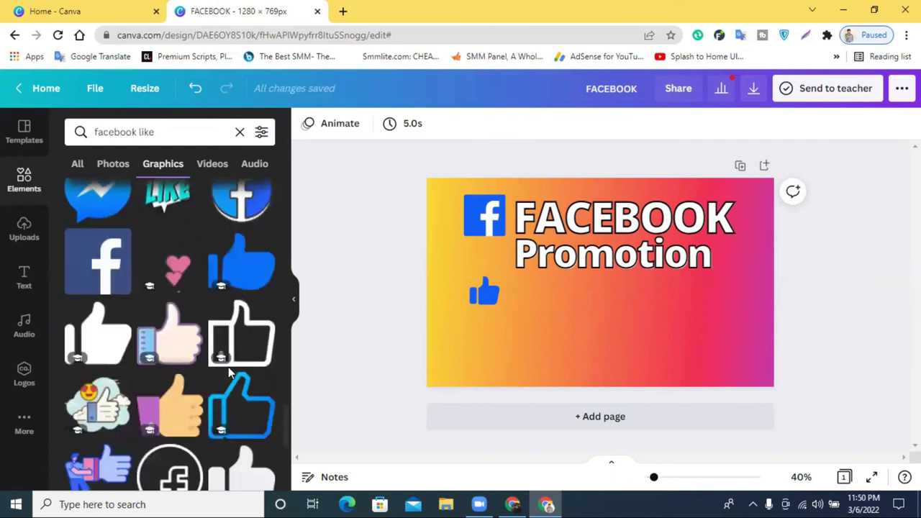
scroll(229, 373, "down", 3)
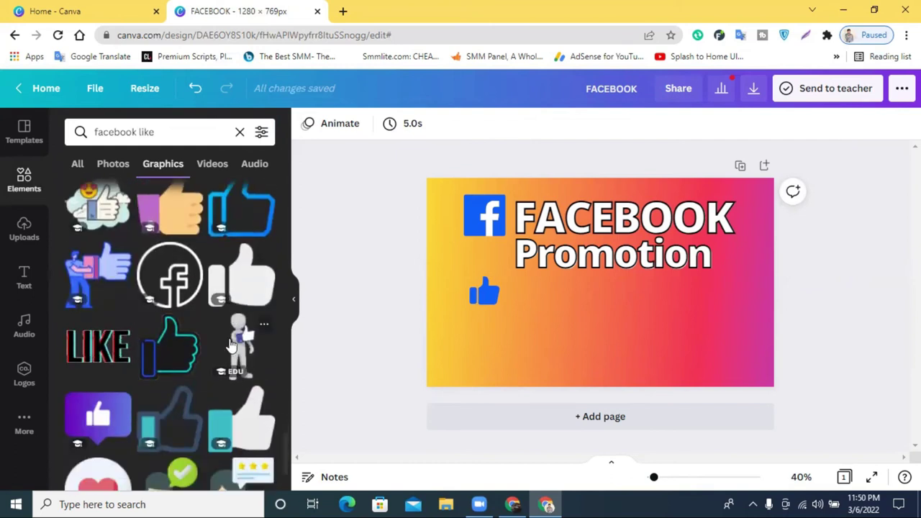
scroll(231, 346, "down", 1)
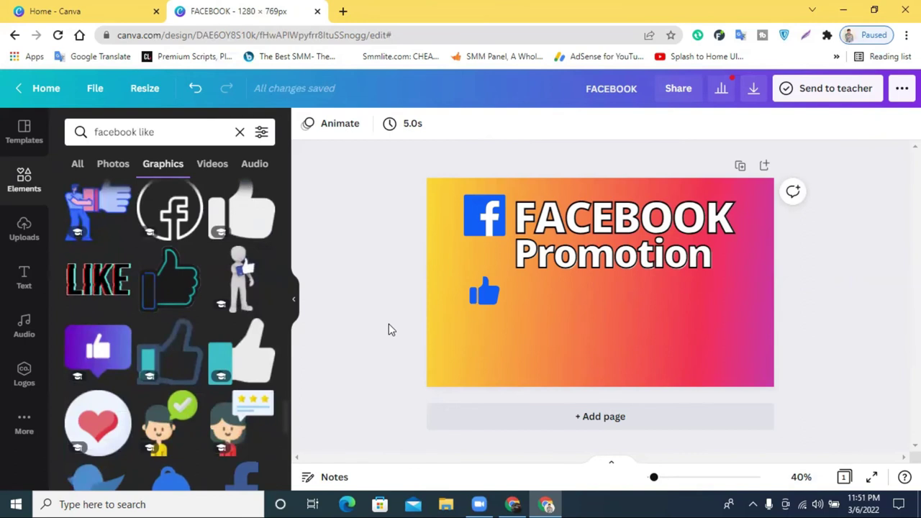
- Nudge the thumbs-up icon up closer to the Facebook icon and add a heading text box beside it
left_click_drag(466, 311, 483, 294)
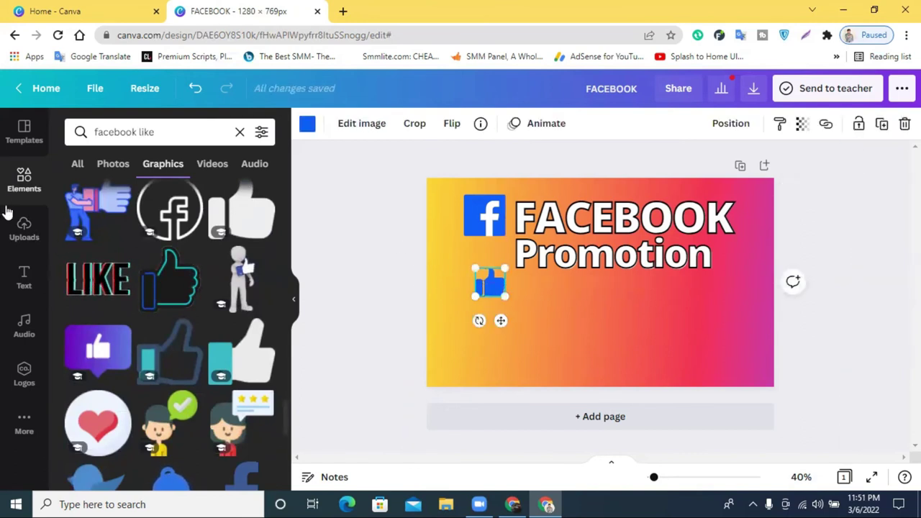
left_click(25, 277)
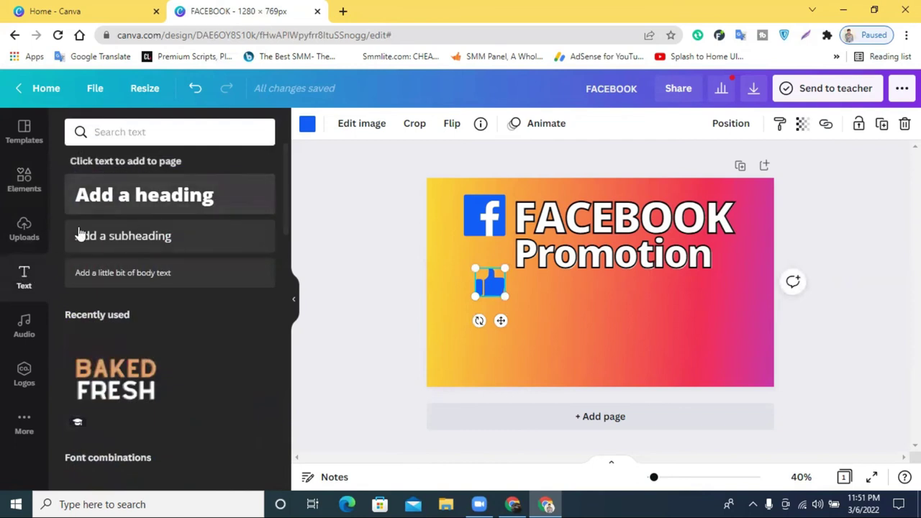
left_click(211, 201)
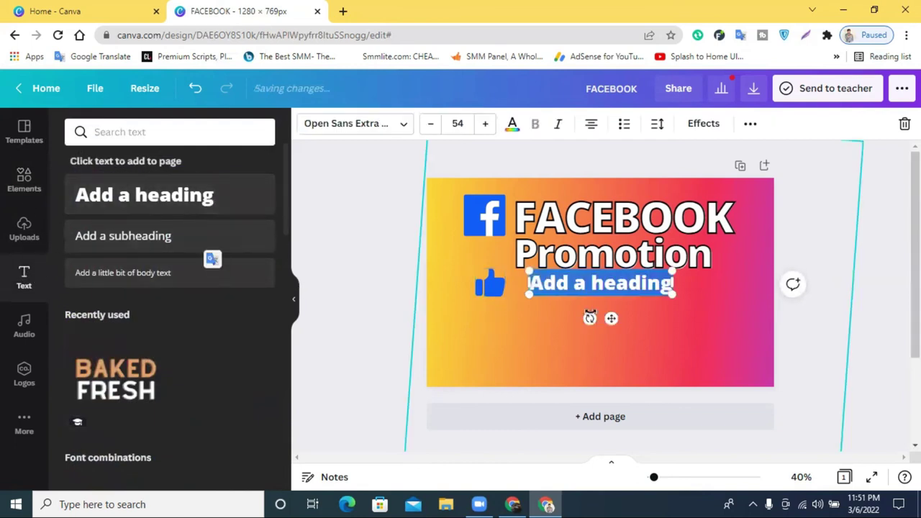
left_click(746, 331)
left_click_drag(581, 281, 562, 290)
double_click(561, 290)
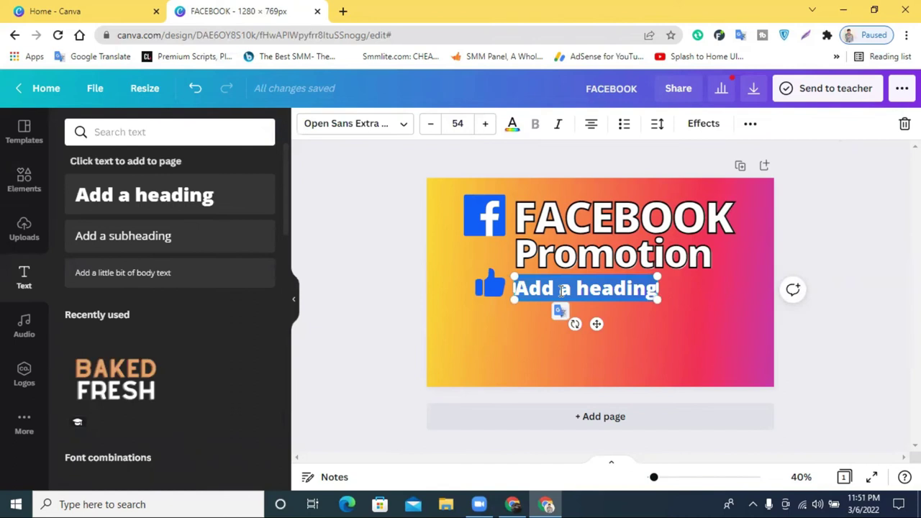
- Glance at the competing Facebook promotion gigs on Fiverr and replace the new heading's placeholder text with "Reach Milliones"
left_click(524, 504)
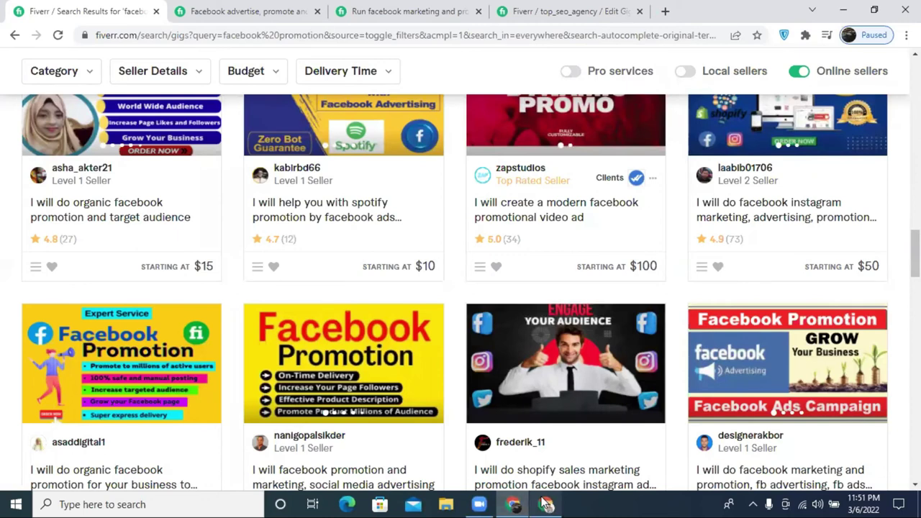
key("alt+Tab")
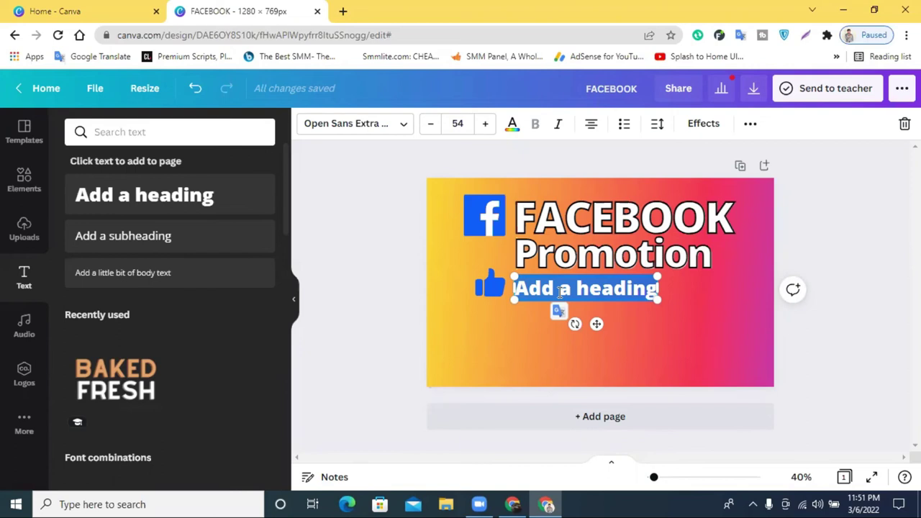
type("Rea")
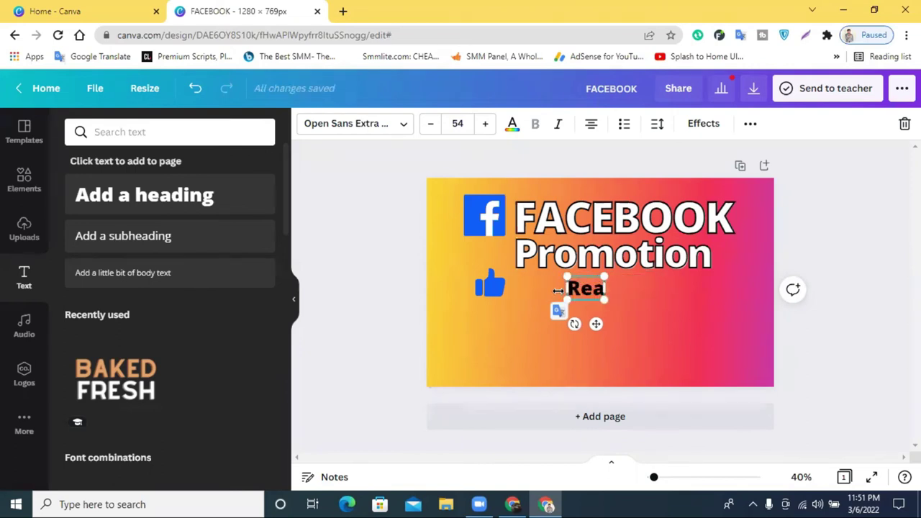
type("ch")
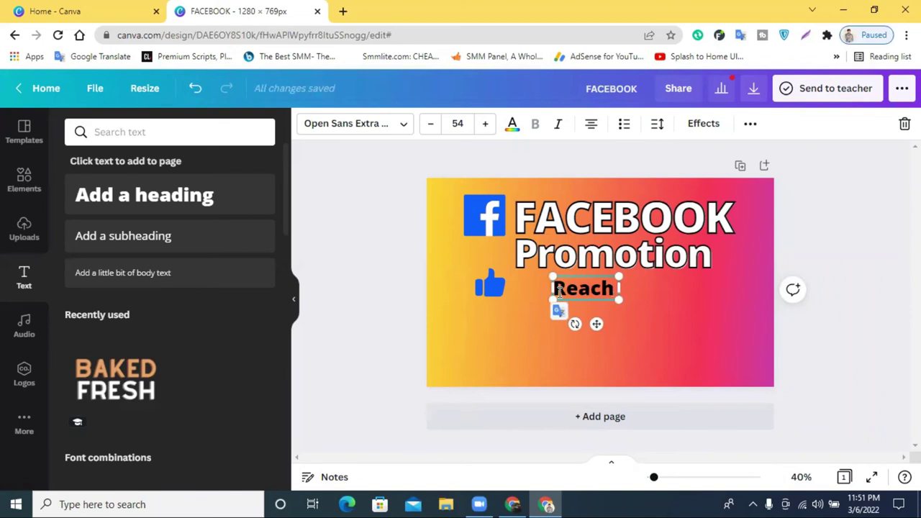
type(" Mi")
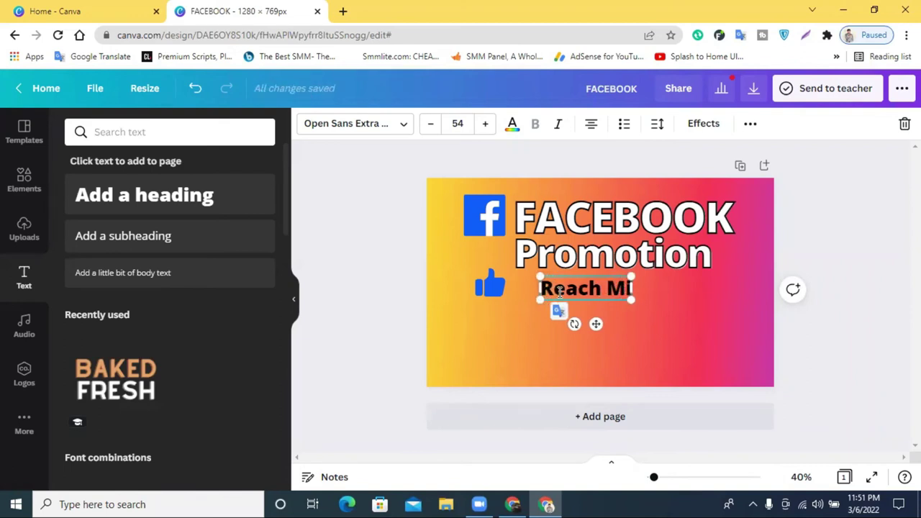
type("ll")
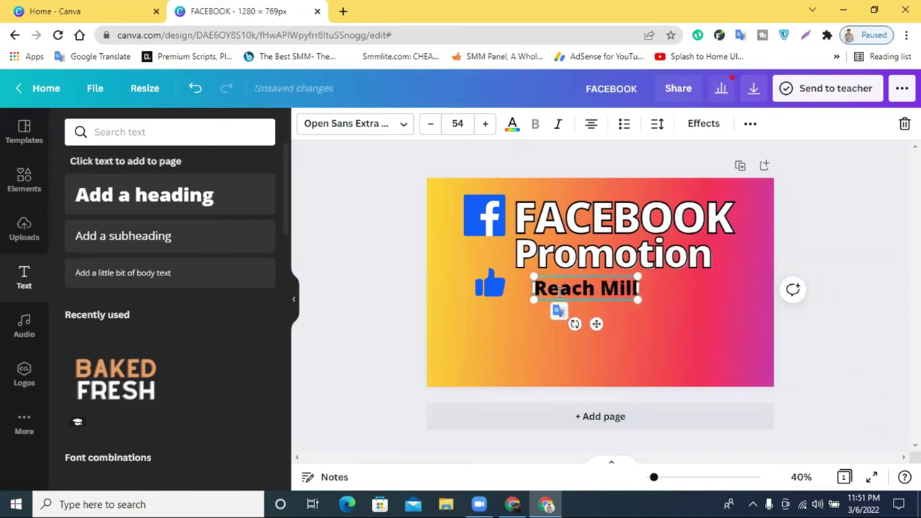
type("iones")
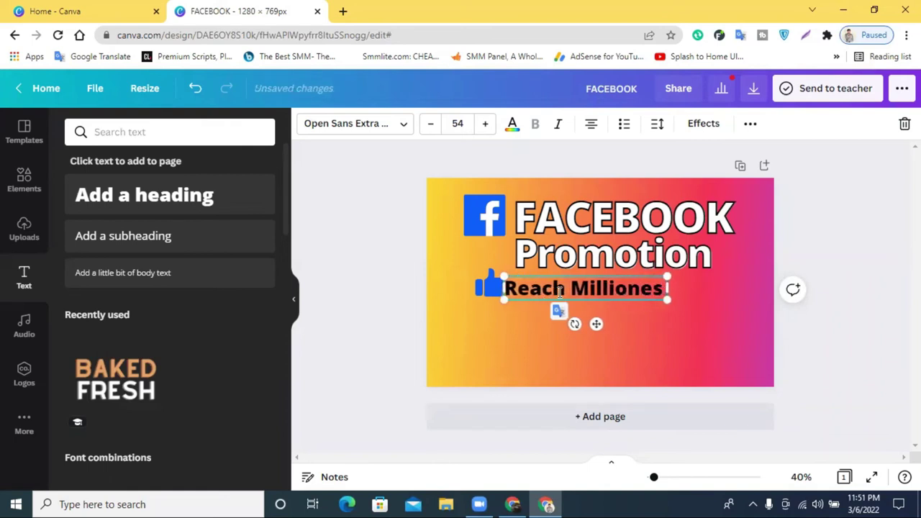
- Correct the misspelled second word of the tagline to "Millions" using the spelling suggestion
right_click(639, 292)
left_click(717, 97)
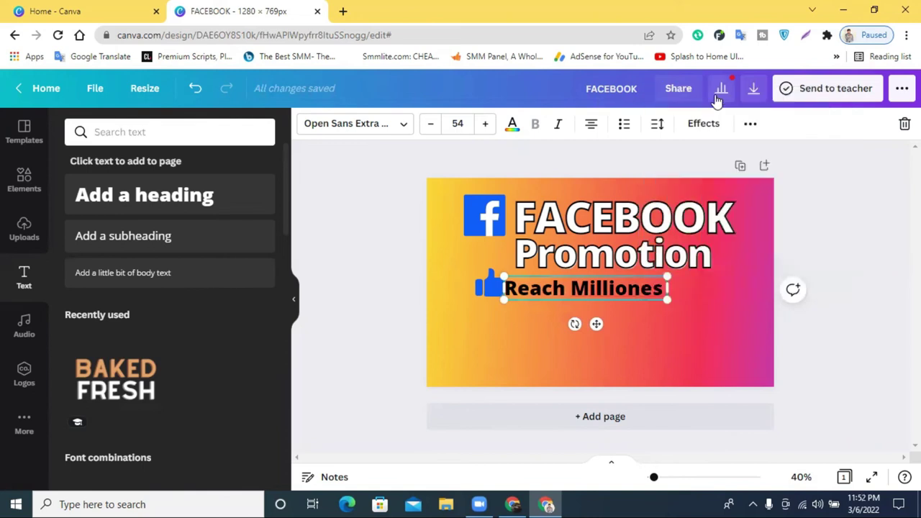
double_click(588, 292)
right_click(587, 288)
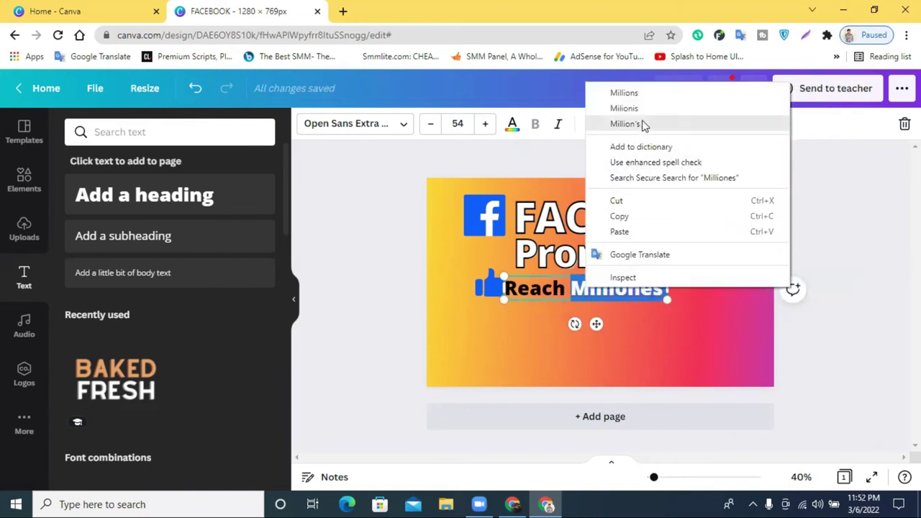
left_click(664, 95)
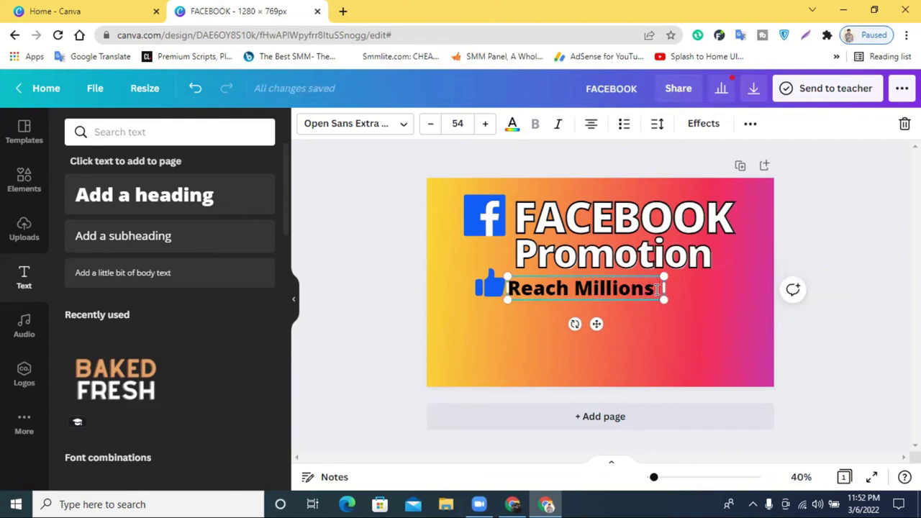
- Extend the tagline with "Of People" and move it clear of the thumbs-up icon
type("Of")
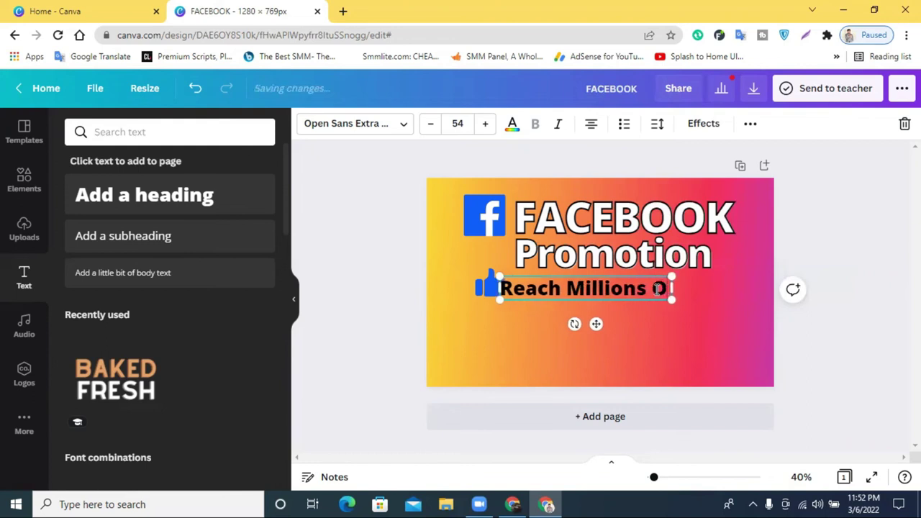
type(" Pe")
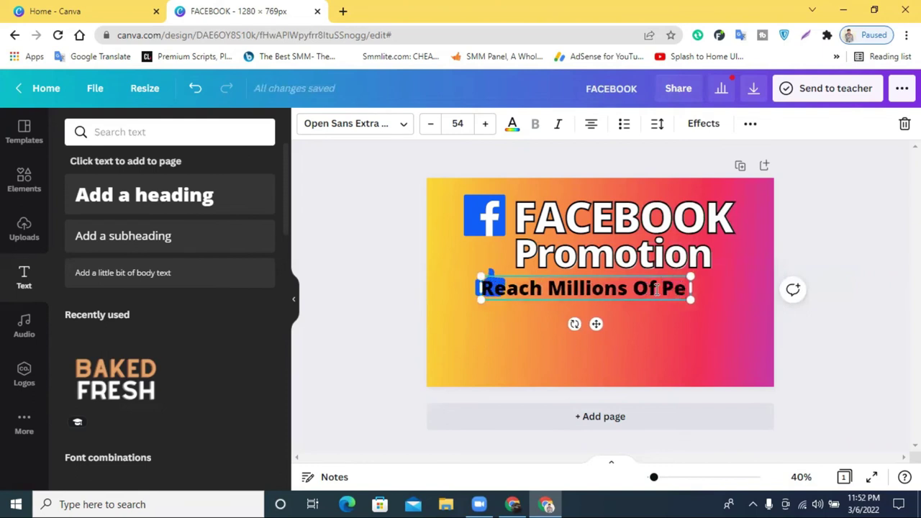
type("ople")
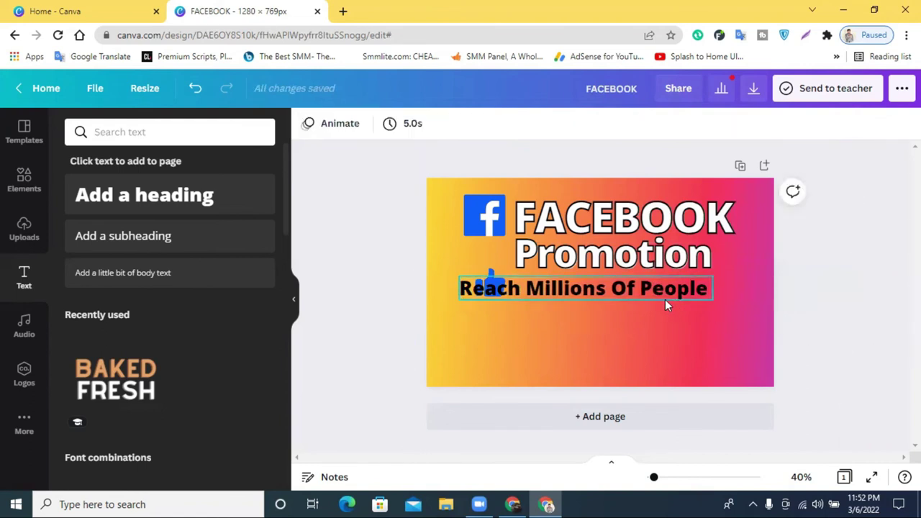
left_click(673, 295)
left_click(811, 331)
left_click_drag(660, 297, 711, 295)
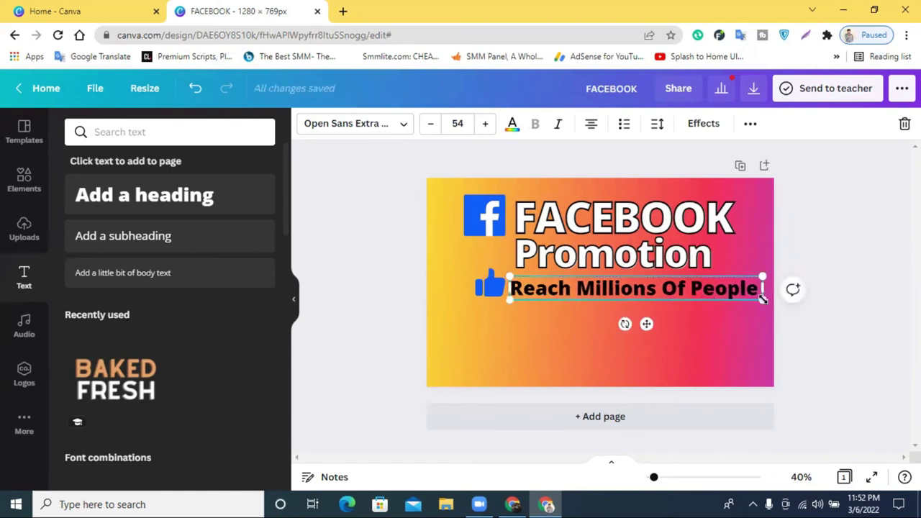
- Try the fonts Alice, Anton and Arimo on the "Reach Millions Of People" tagline
left_click(370, 123)
scroll(124, 320, "down", 3)
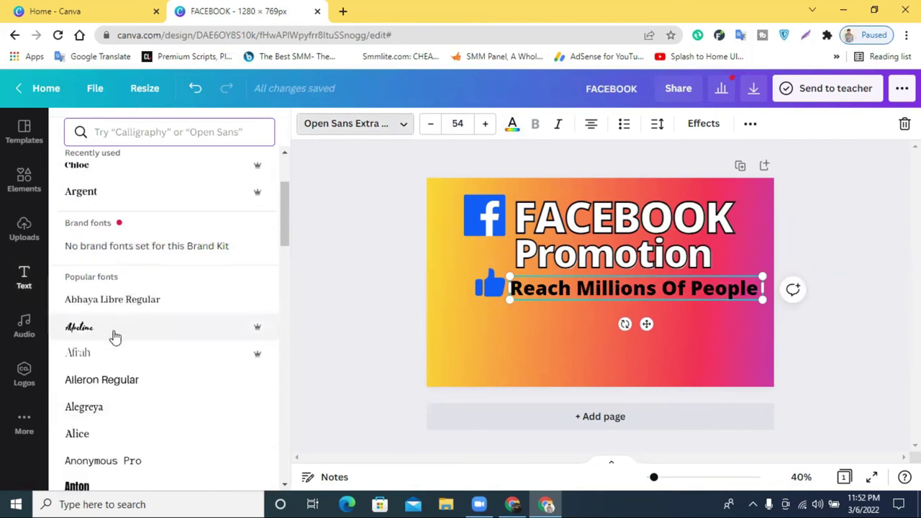
left_click(102, 441)
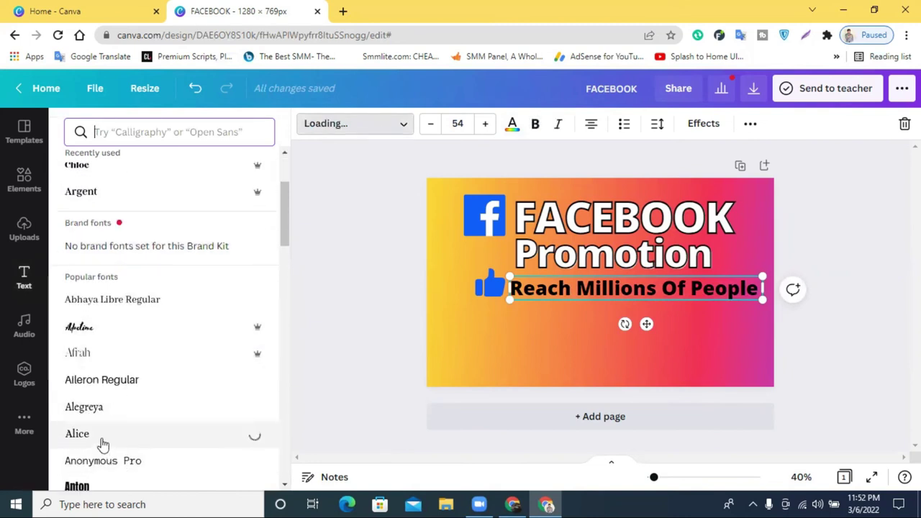
scroll(100, 441, "down", 2)
left_click(105, 429)
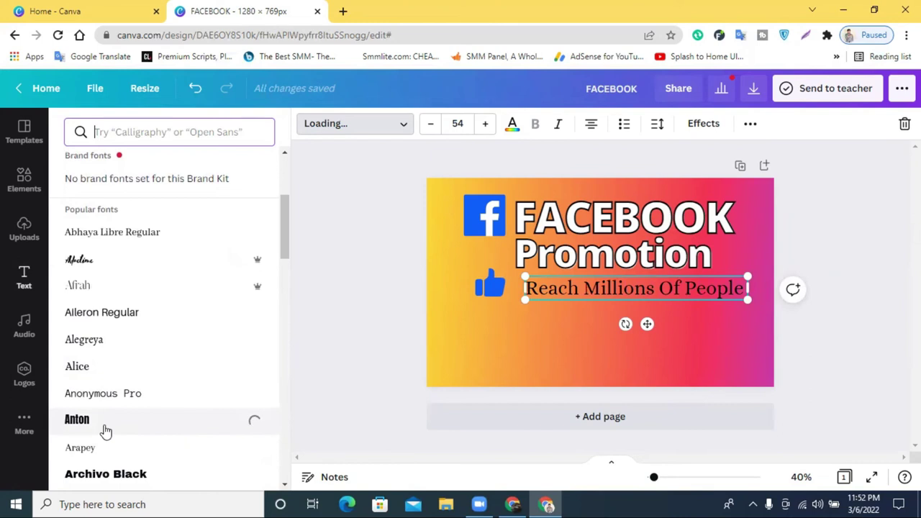
scroll(144, 424, "down", 2)
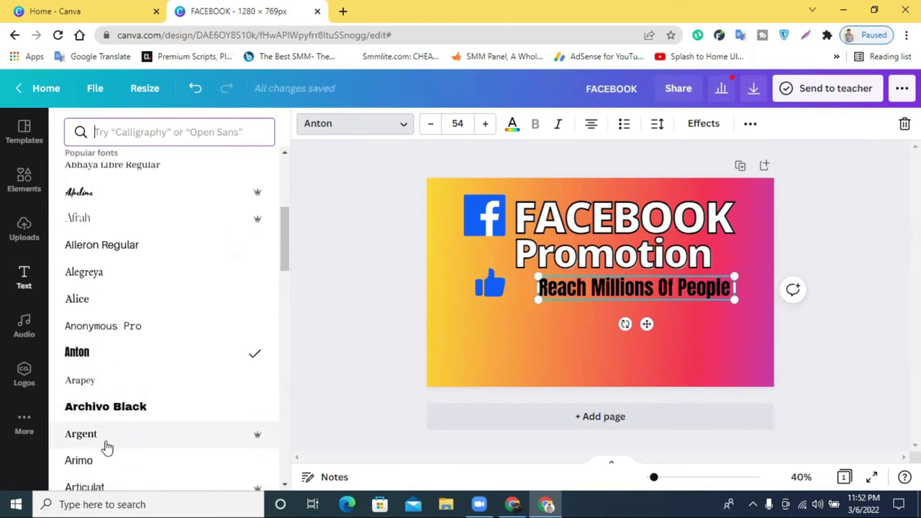
left_click(95, 457)
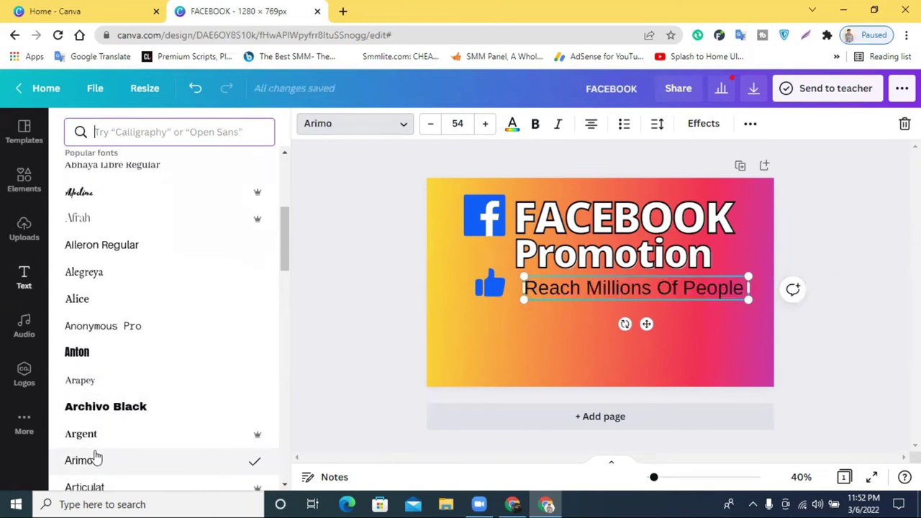
- Try the fonts Bright, Code Pro and Chloe on the "Reach Millions Of People" tagline
scroll(97, 458, "down", 2)
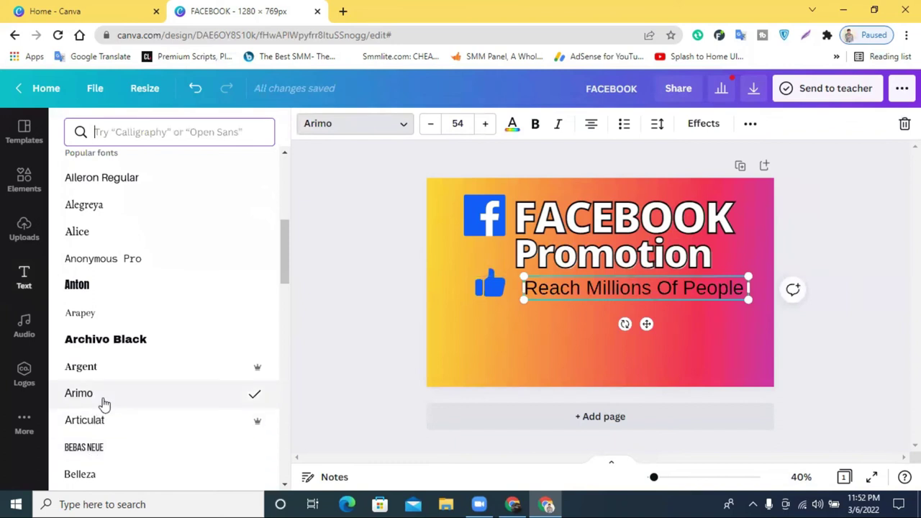
scroll(104, 404, "down", 4)
left_click(127, 423)
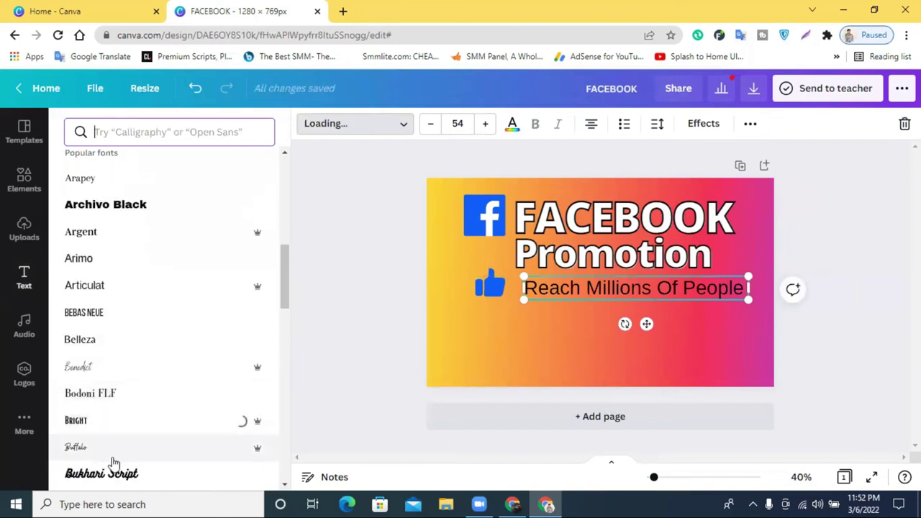
scroll(127, 393, "down", 8)
left_click(131, 394)
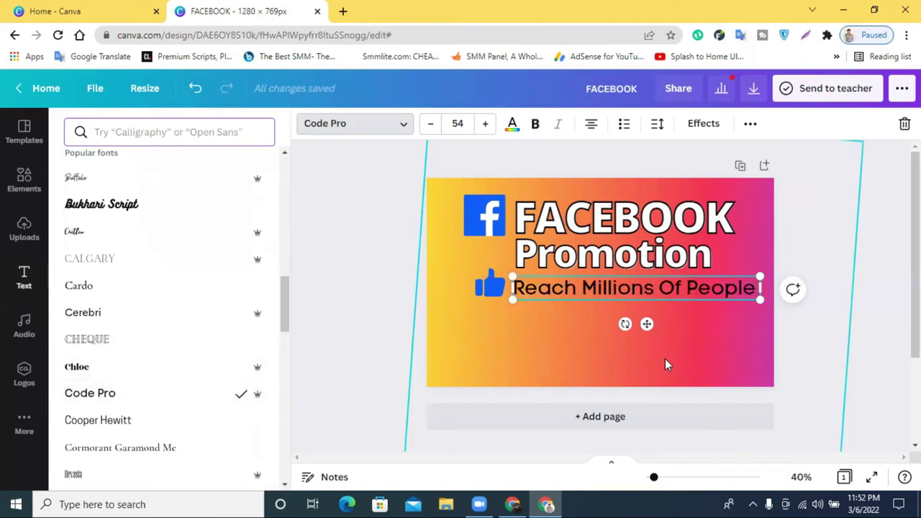
left_click(225, 369)
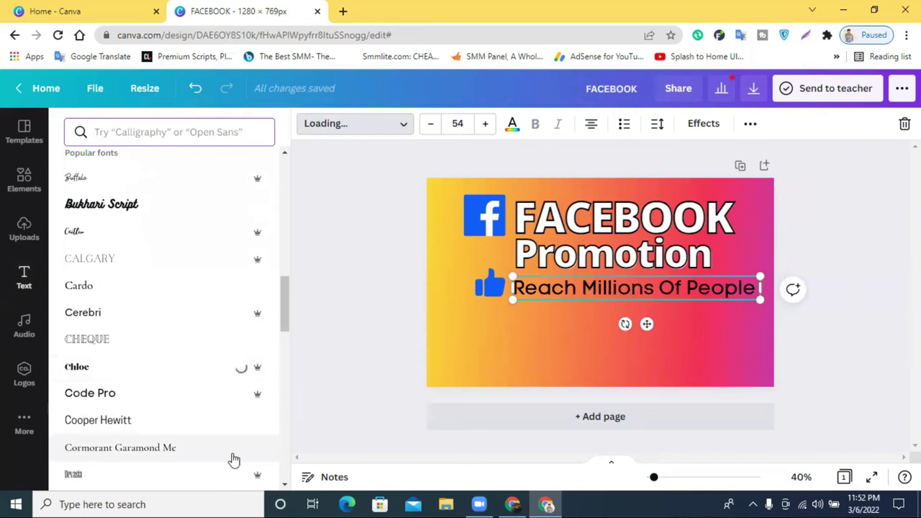
- Set the tagline in bold Evolve Sans and place it directly beside the thumbs-up icon, under Promotion
scroll(228, 471, "down", 1)
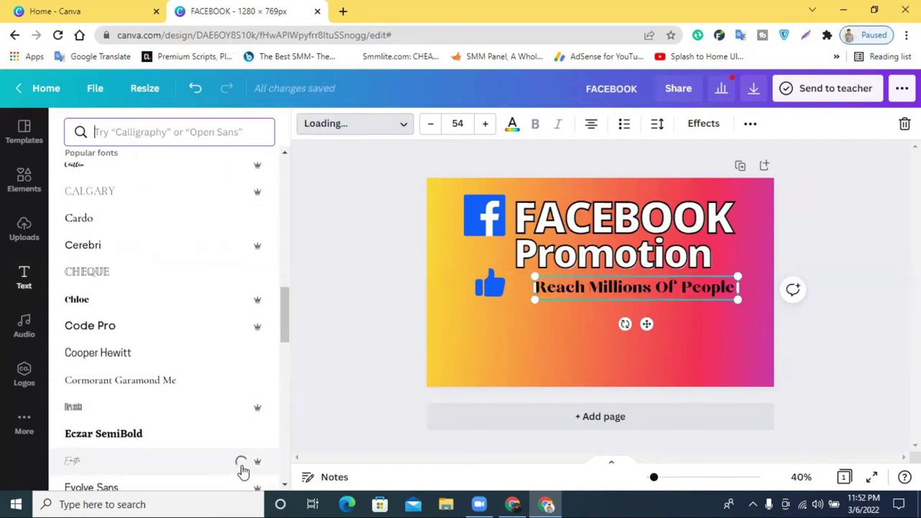
scroll(242, 470, "down", 2)
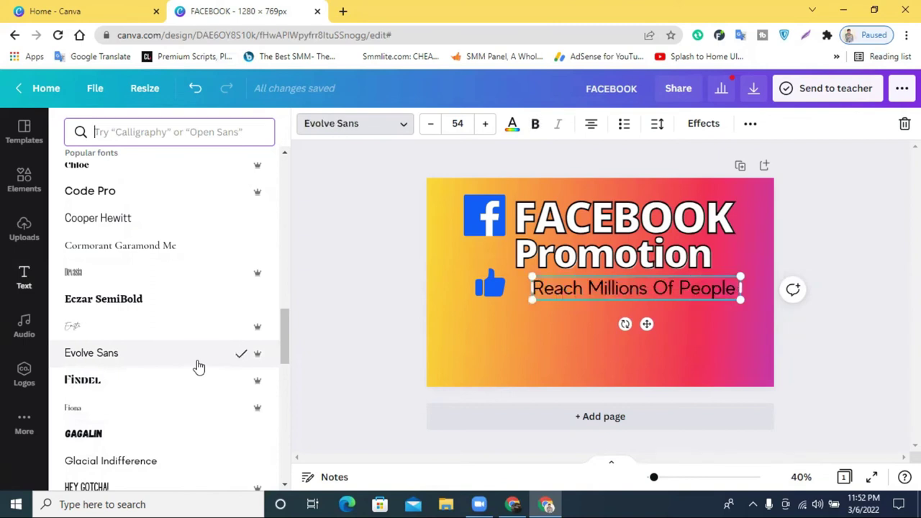
left_click(822, 360)
left_click(585, 290)
left_click(533, 125)
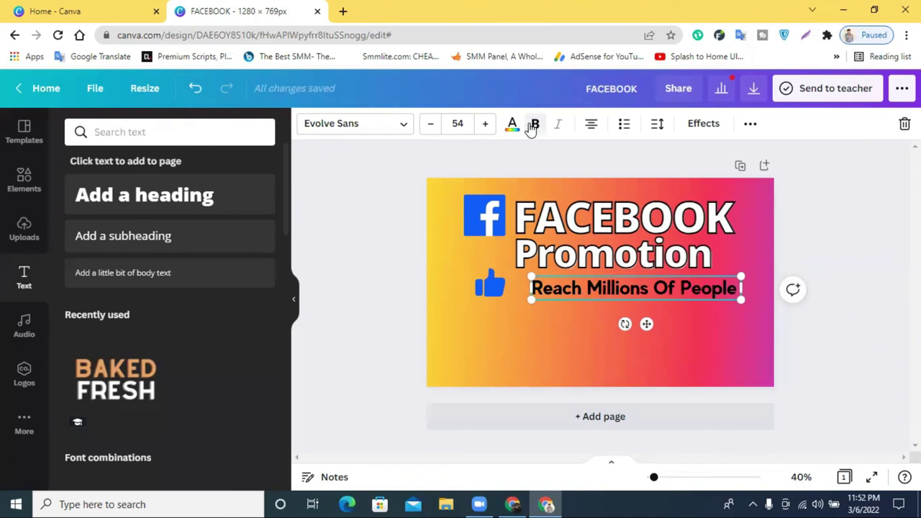
left_click_drag(662, 288, 650, 288)
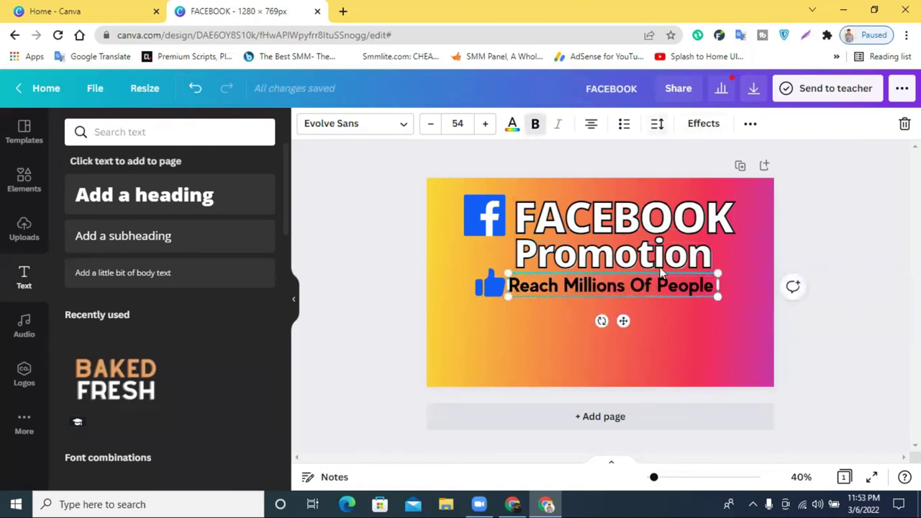
- Tighten the letter spacing of the "Reach Millions Of People" tagline and keep it aligned under Promotion
left_click(656, 127)
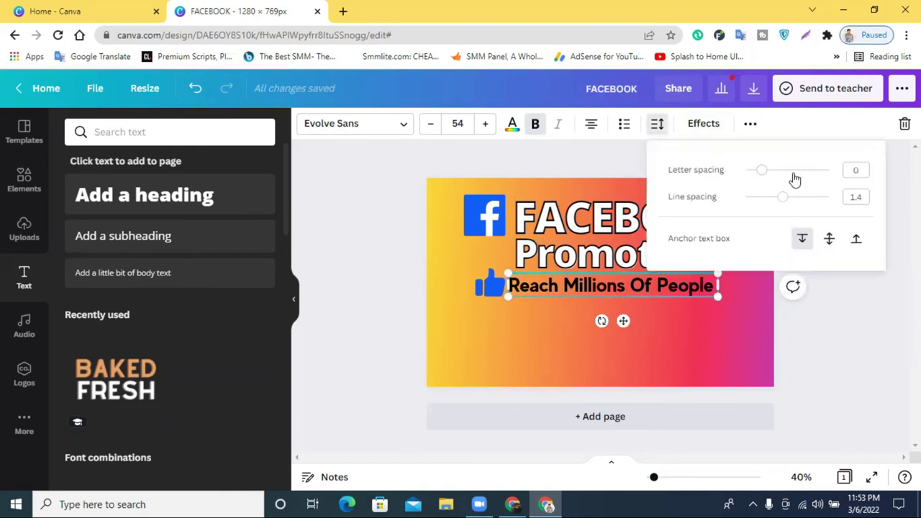
left_click_drag(762, 174, 761, 174)
left_click(891, 300)
left_click(828, 298)
left_click(635, 288)
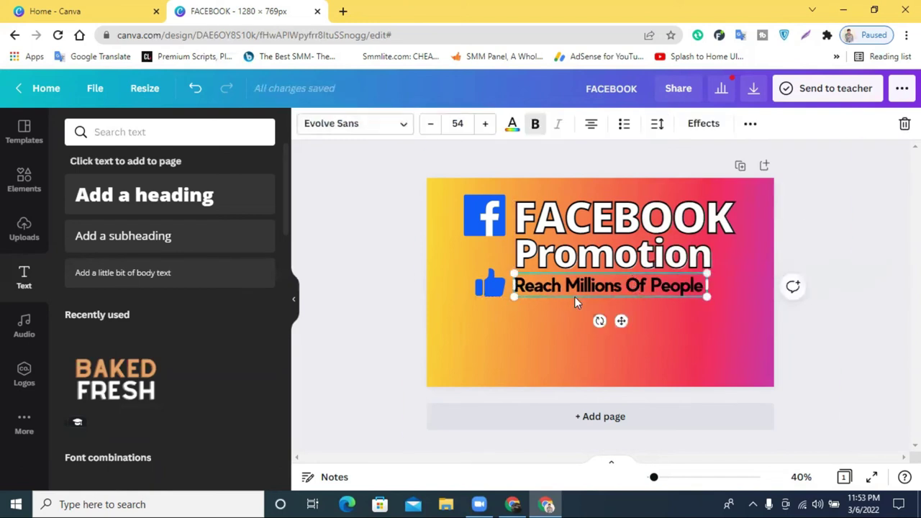
- Clear the "facebook like" element search and show the full Lines & Shapes collection
left_click(24, 186)
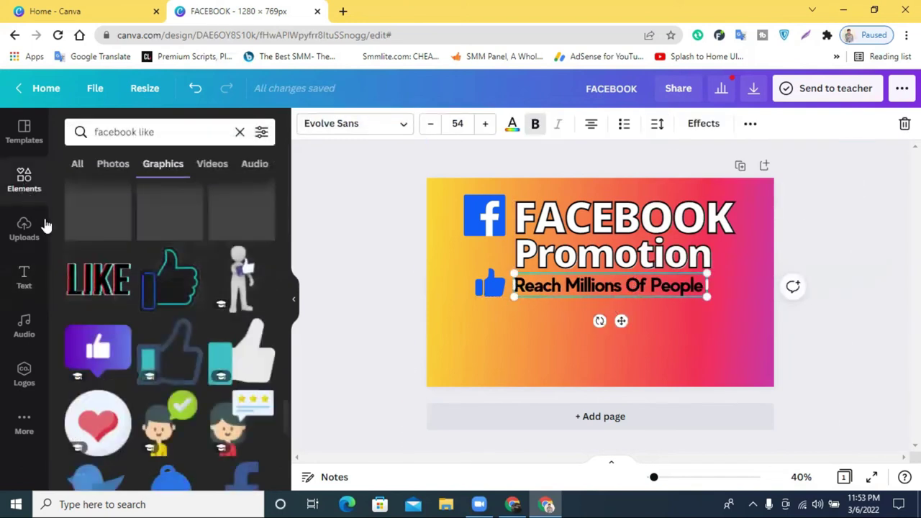
left_click(240, 133)
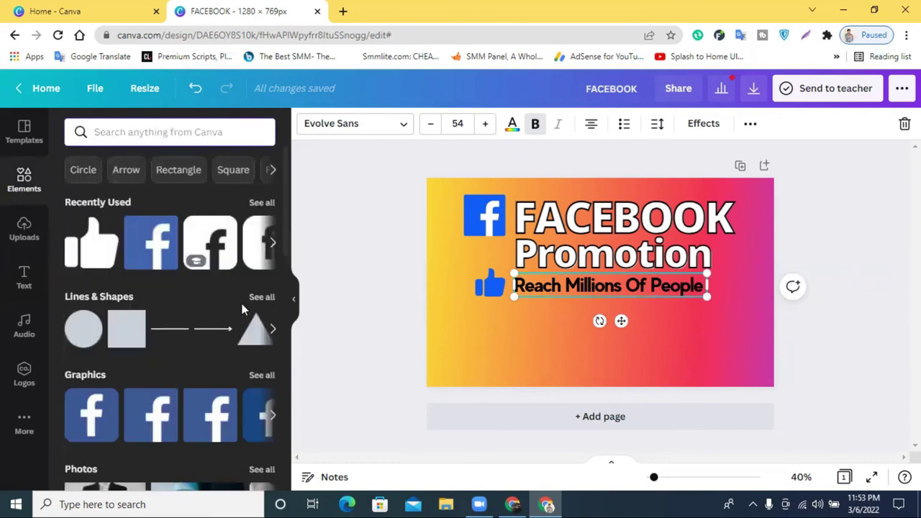
left_click(254, 298)
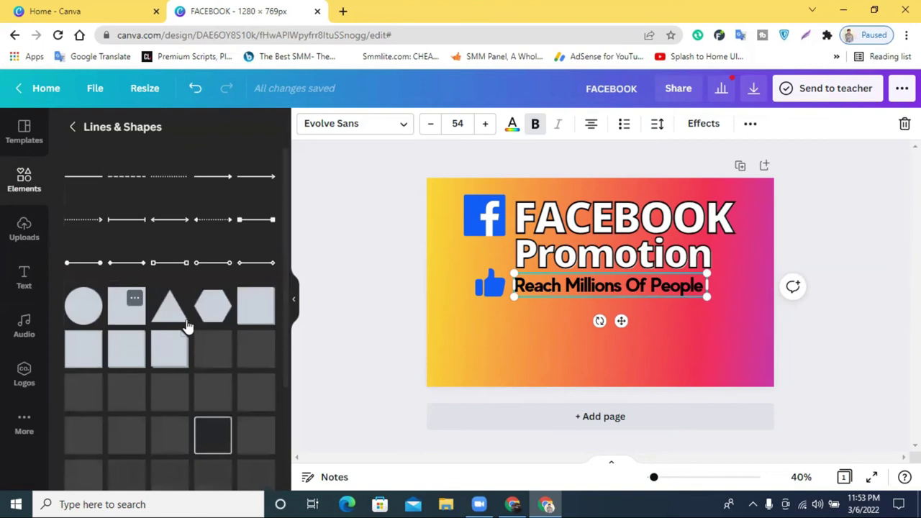
left_click(91, 384)
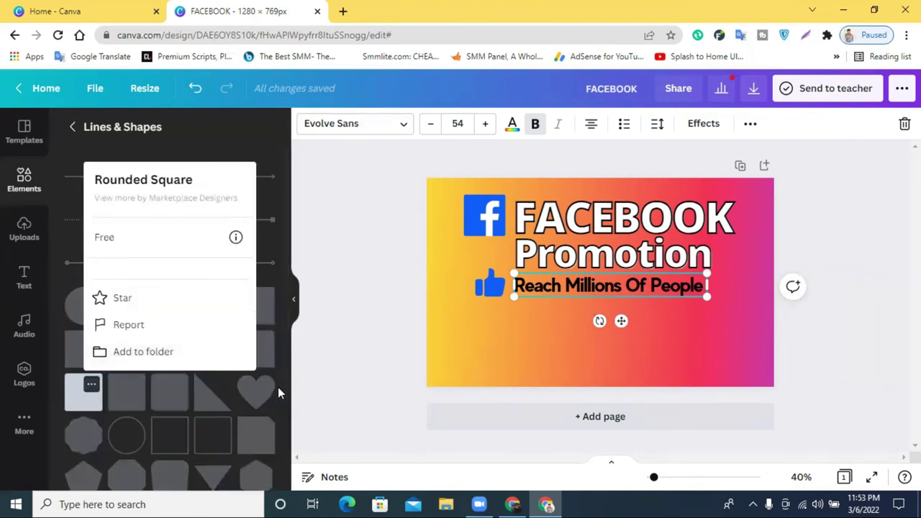
left_click(279, 393)
left_click(78, 395)
left_click_drag(590, 322, 561, 359)
key("Delete")
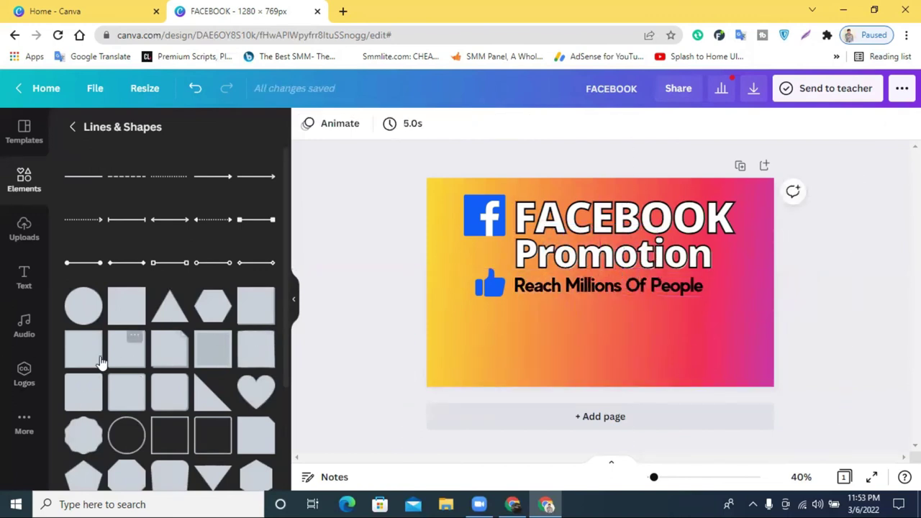
key("ctrl+z")
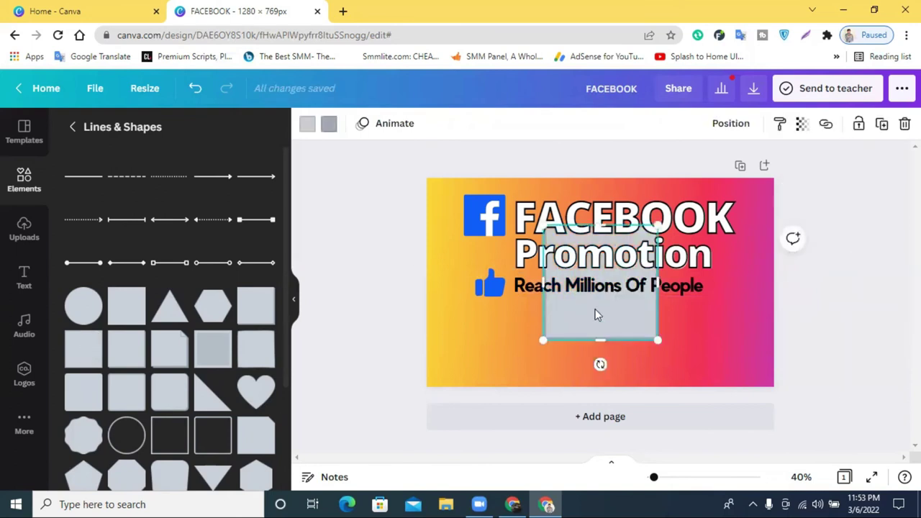
key("Delete")
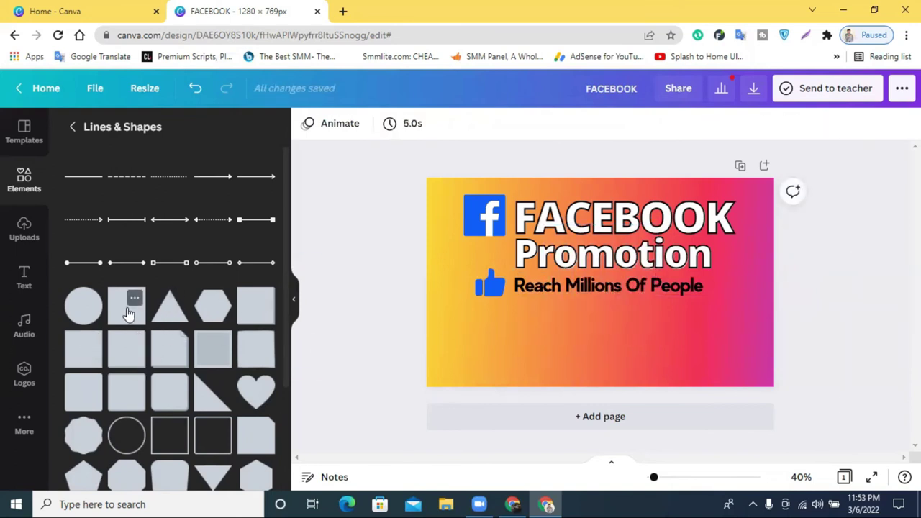
- Add a plain square, stretch it into a bar behind the "Reach Millions Of People" tagline and fill it white
left_click(128, 314)
left_click_drag(580, 316, 551, 360)
left_click_drag(613, 322, 706, 328)
left_click_drag(577, 388, 589, 303)
left_click(307, 125)
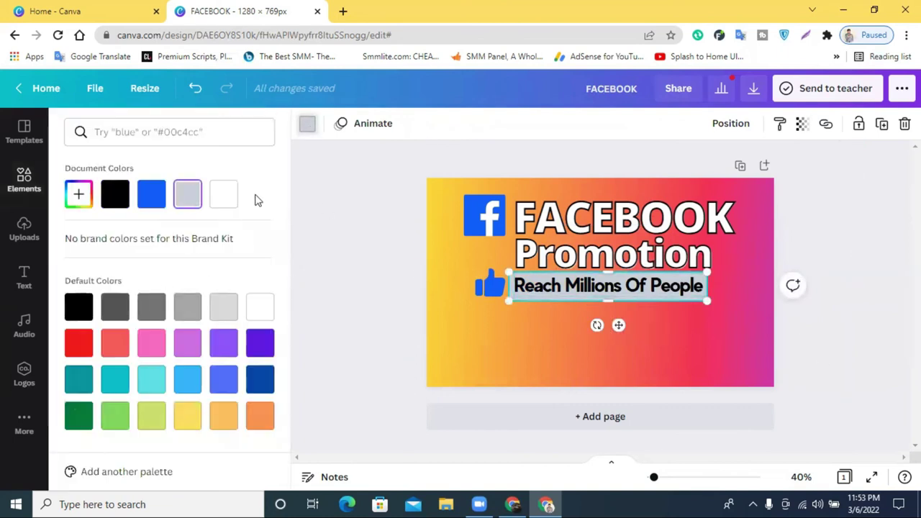
left_click(223, 193)
left_click(870, 352)
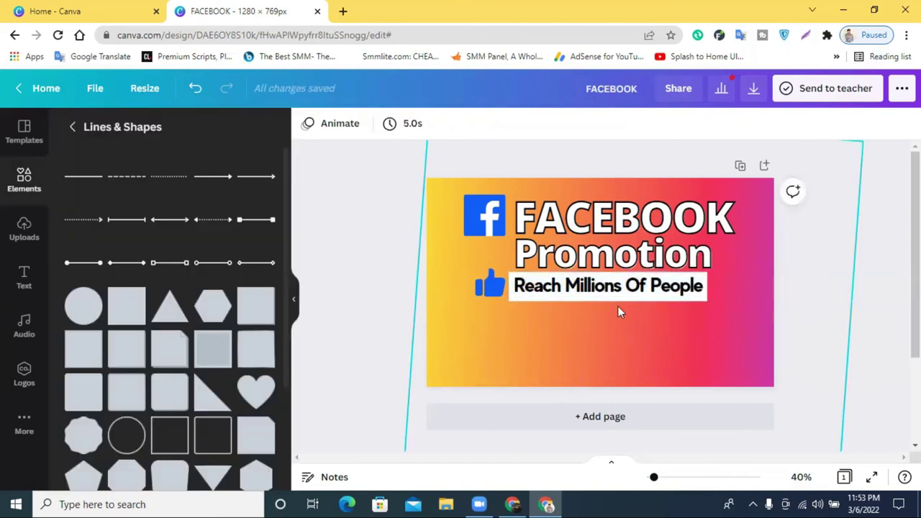
- Centre the tagline vertically in its white bar and shift the thumbs-up icon, bar and tagline slightly down together
left_click(617, 302)
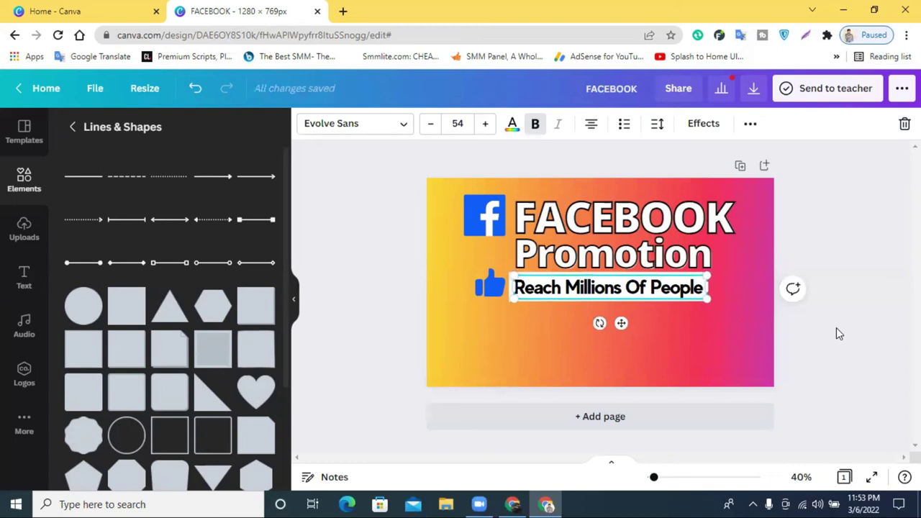
left_click(846, 272)
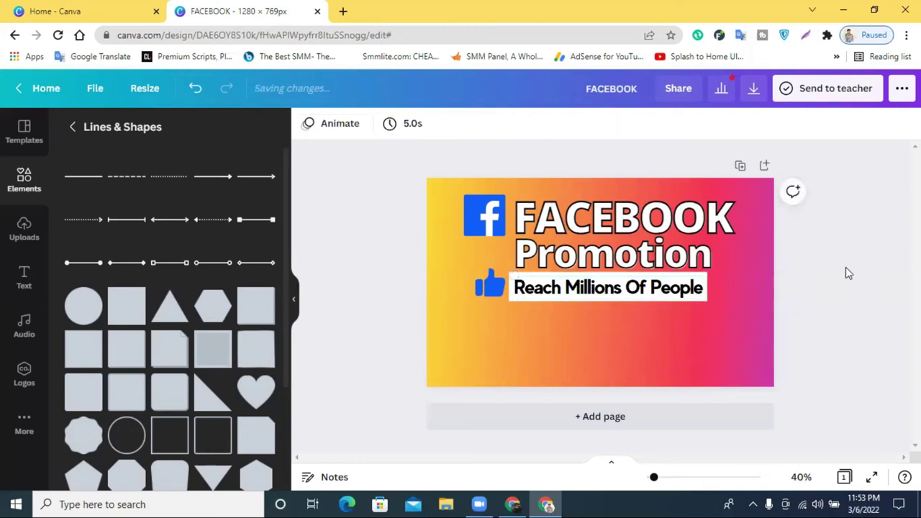
left_click_drag(555, 312, 477, 296)
key("ctrl+b")
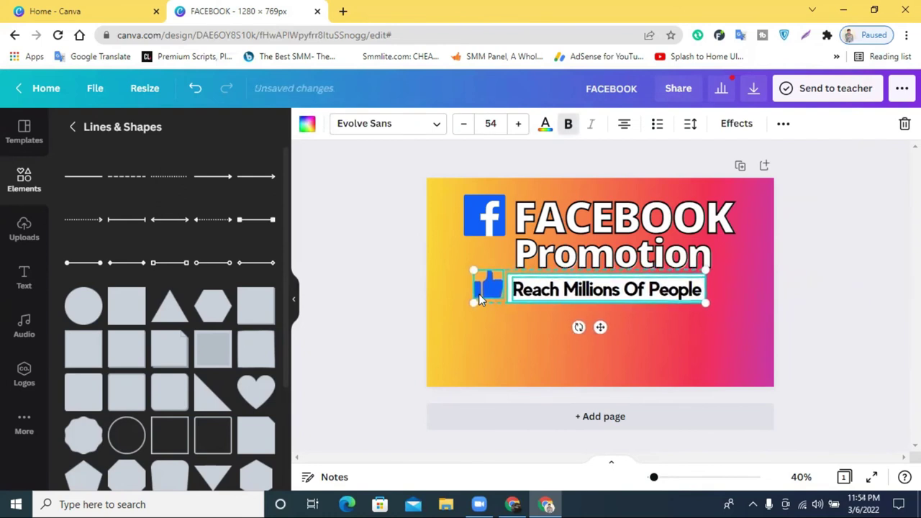
left_click(864, 291)
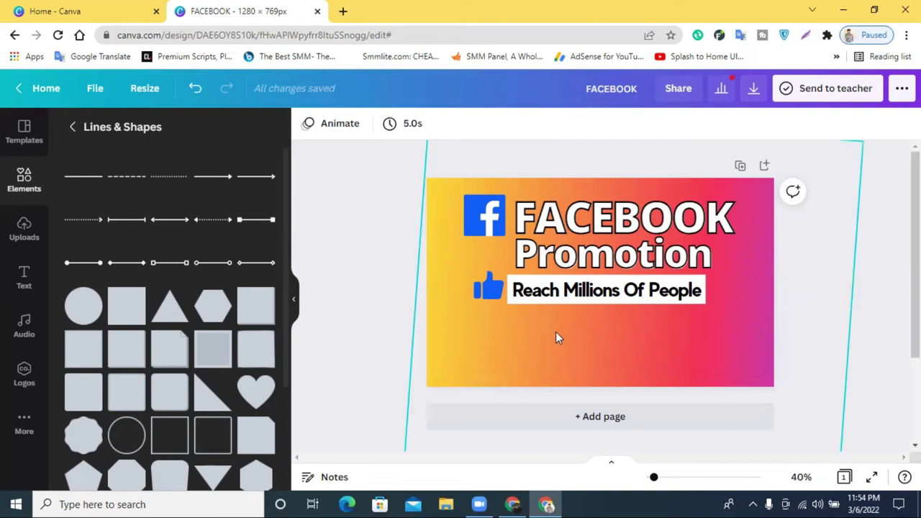
- Try a small white square in the empty area below the thumbs-up icon as its backing
left_click(485, 296)
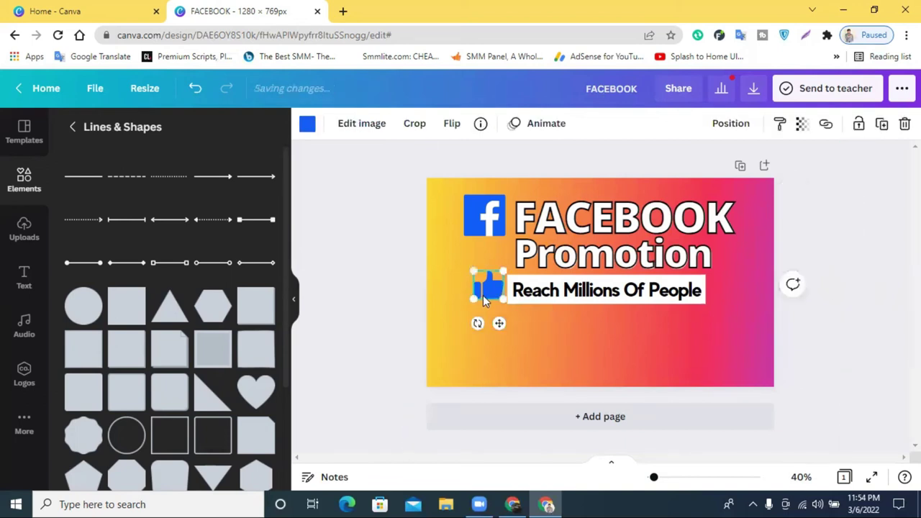
left_click(116, 315)
left_click_drag(600, 325, 480, 372)
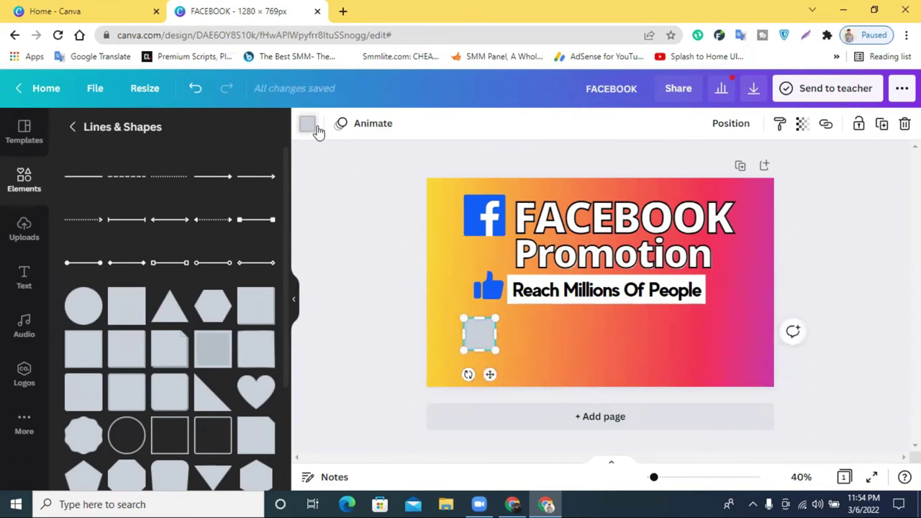
left_click(315, 128)
left_click(222, 193)
left_click(395, 300)
- Try the thumbs-up icon on the small white square, duplicate the icon, and make the square slightly shorter
left_click_drag(487, 287, 482, 335)
left_click(881, 124)
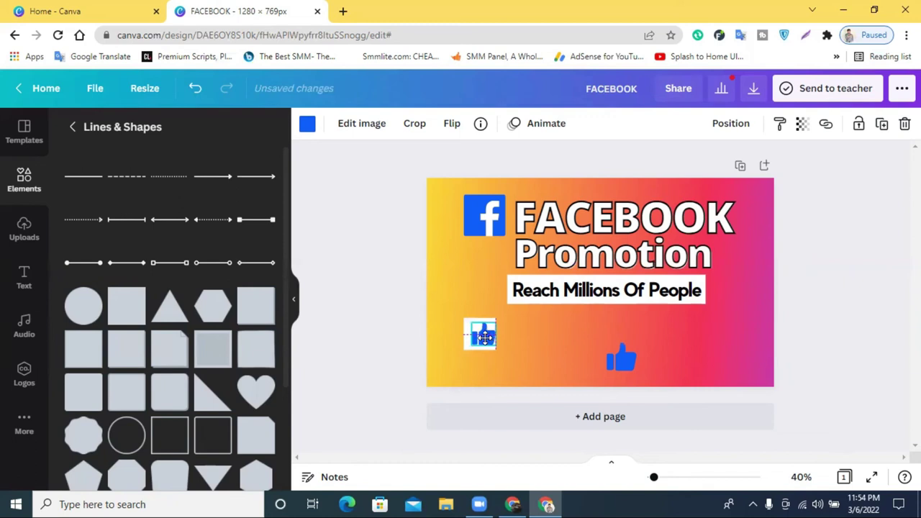
left_click(412, 333)
left_click(494, 322)
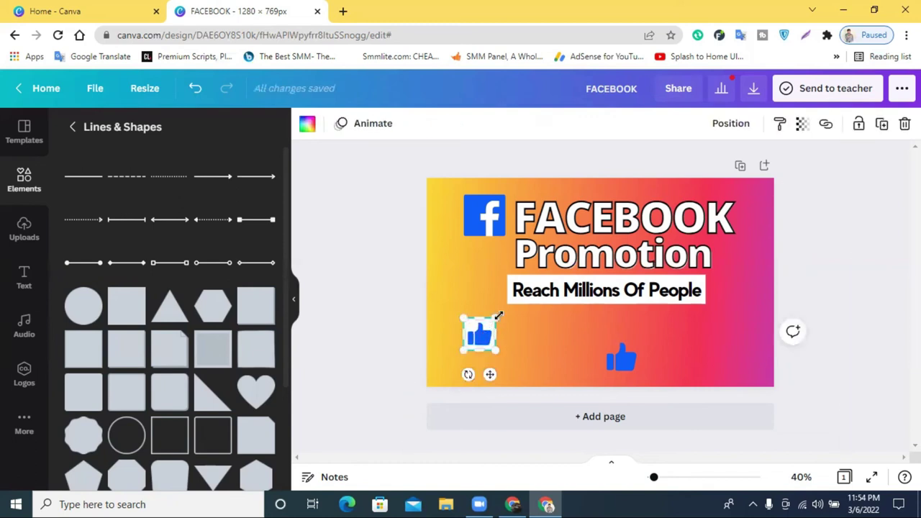
mouse_move(495, 319)
left_mouse_down()
mouse_move(507, 322)
mouse_move(335, 329)
mouse_move(456, 322)
mouse_move(462, 331)
mouse_move(482, 322)
left_mouse_up()
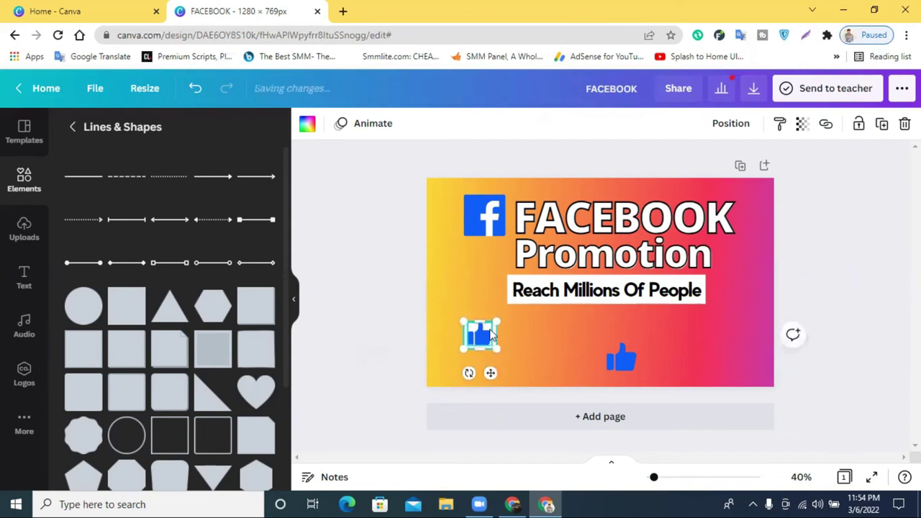
left_click(392, 329)
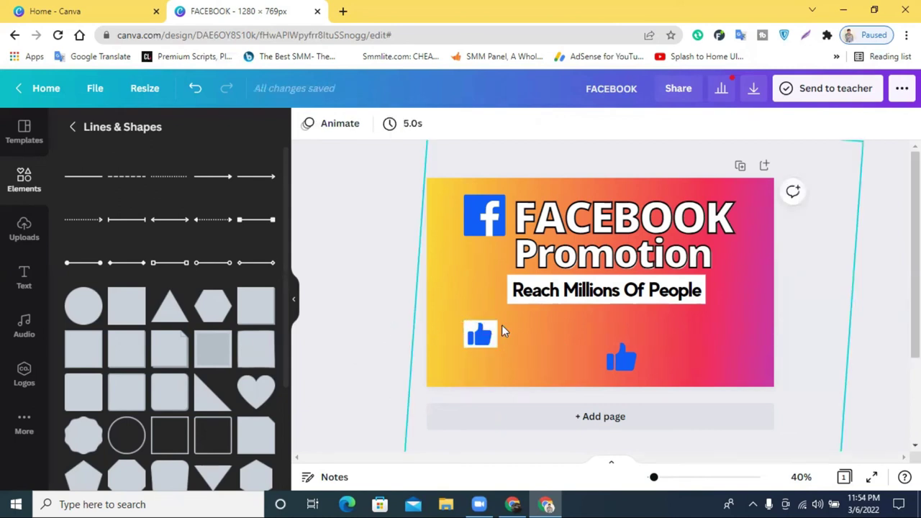
- Delete the small white square and the spare thumbs-up, and return the remaining icon to the tagline's side
left_click(498, 329)
key("Delete")
left_click_drag(484, 339, 491, 296)
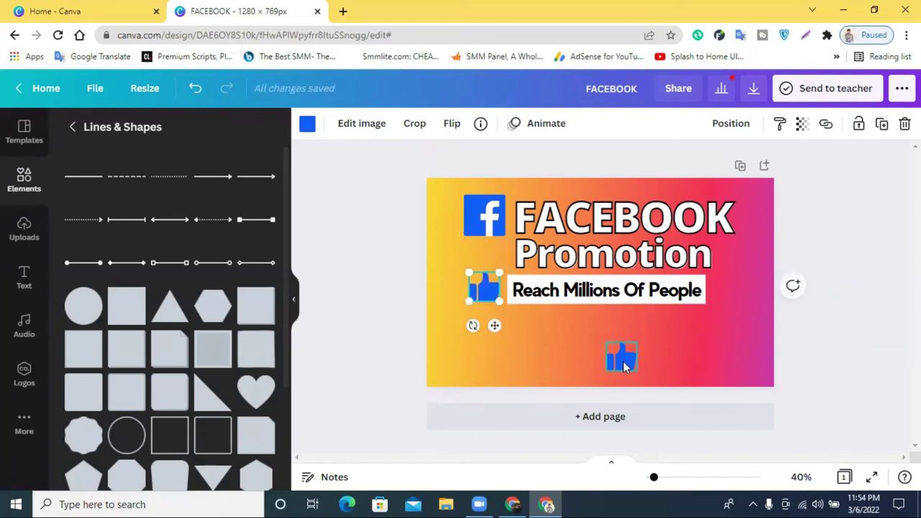
left_click(623, 361)
key("Delete")
- Shift the icon, white bar and tagline slightly down together and align the thumbs-up icon with the bar
left_click_drag(532, 334, 444, 302)
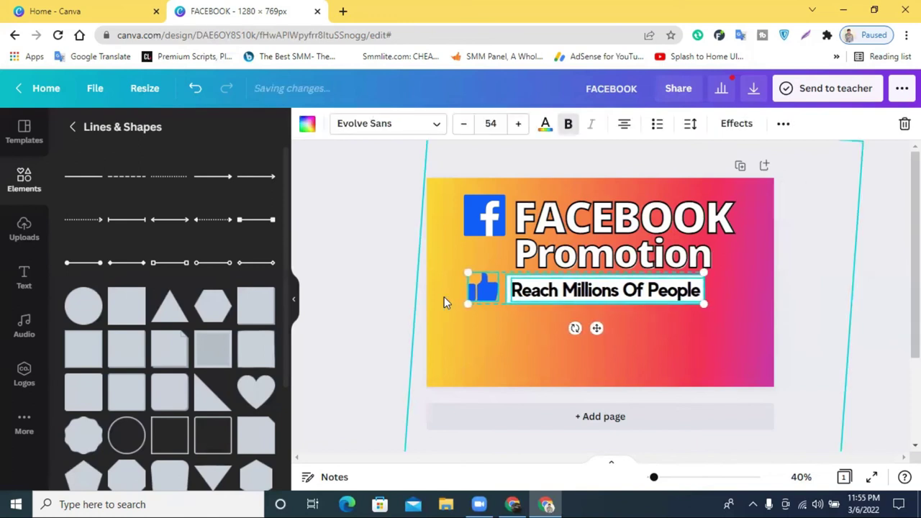
left_click(835, 301)
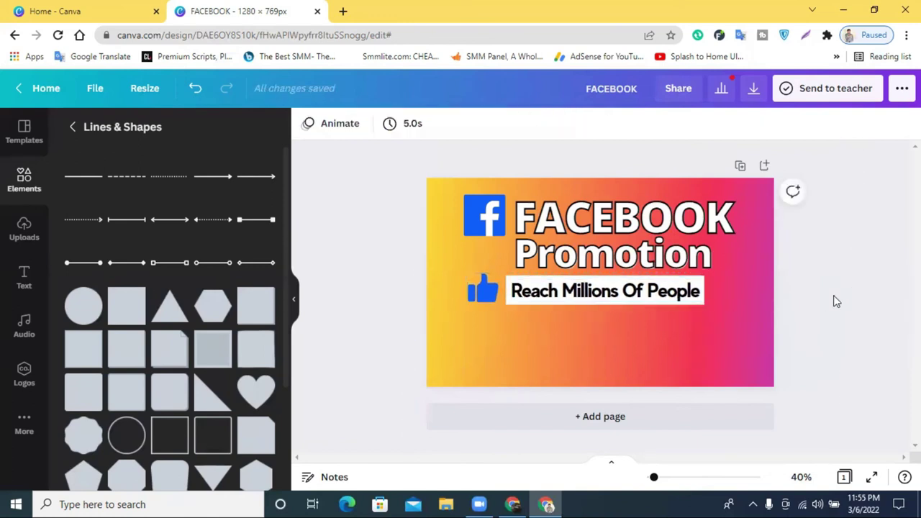
left_click(485, 293)
left_click(810, 323)
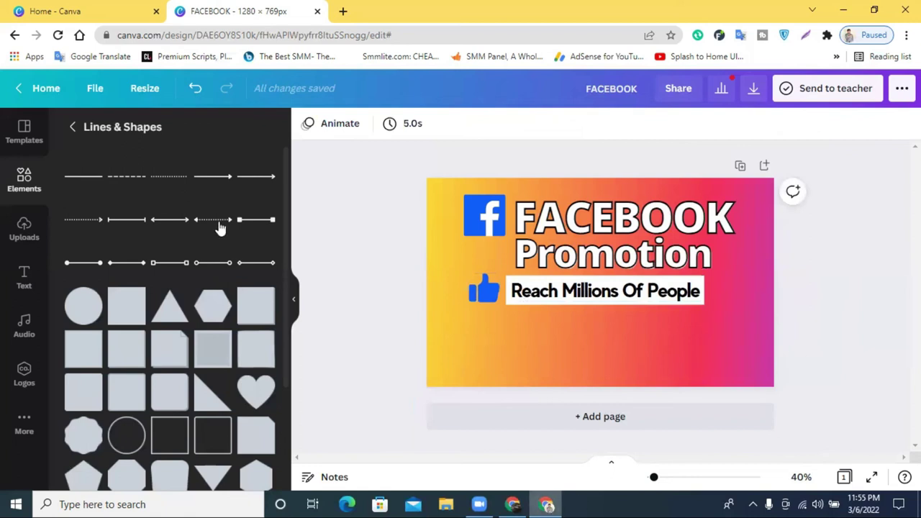
- Try a square narrowed to the thumbs-up icon's width as a backing behind the icon
left_click_drag(497, 356, 436, 312)
left_click_drag(385, 268, 468, 309)
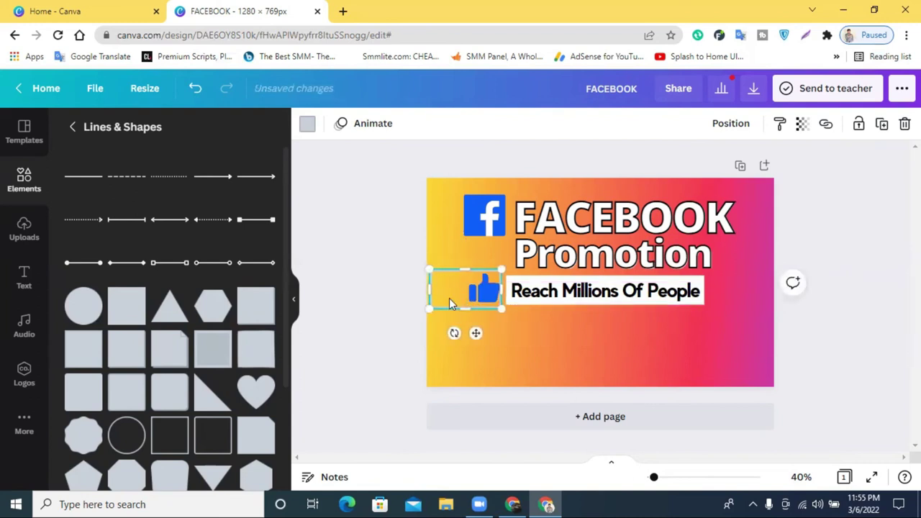
left_click_drag(430, 290, 459, 298)
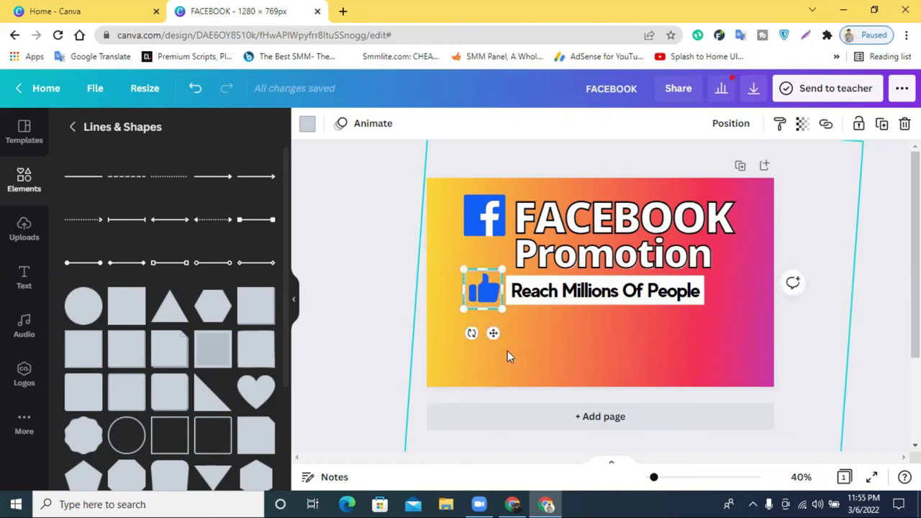
left_click(509, 352)
left_click(470, 303)
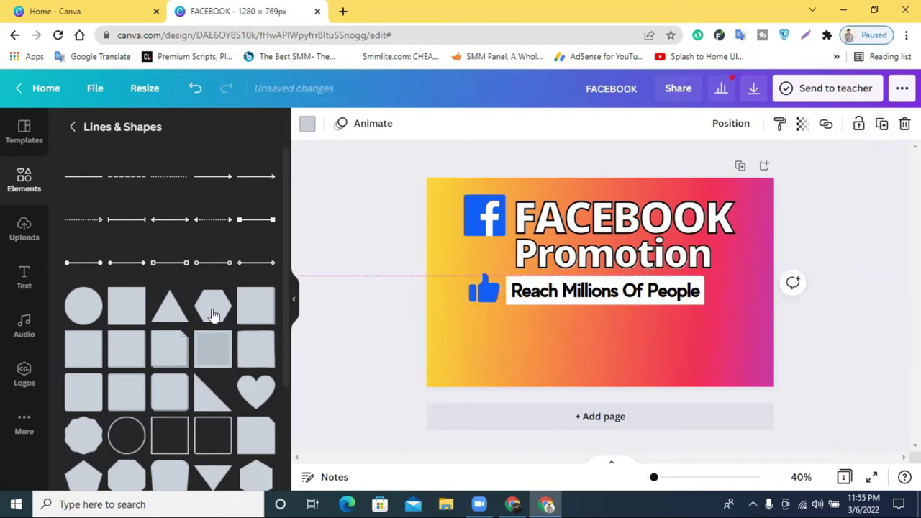
- Fill the thumbs-up icon beside the tagline with white
left_click(484, 293)
left_click(307, 126)
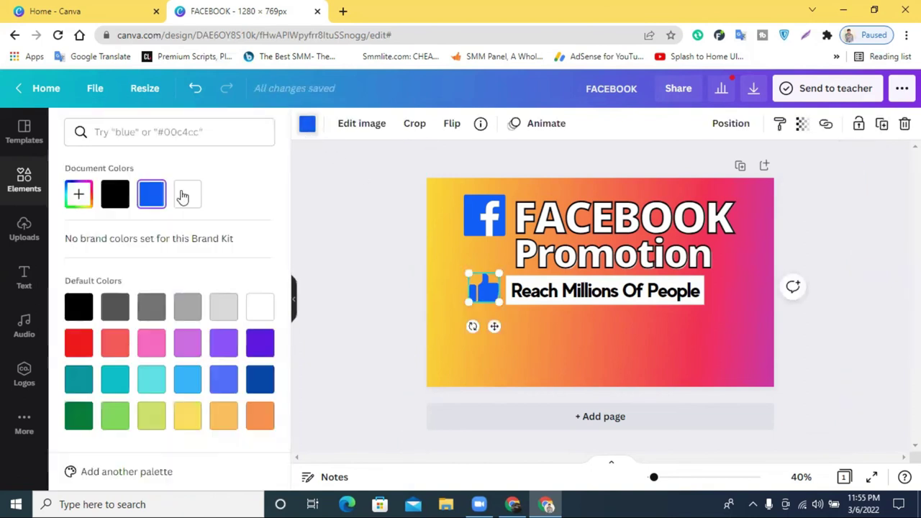
left_click(184, 196)
left_click(380, 295)
- Duplicate the white thumbs-up icon into the empty area below and recolour the one beside the tagline black
left_click(492, 294)
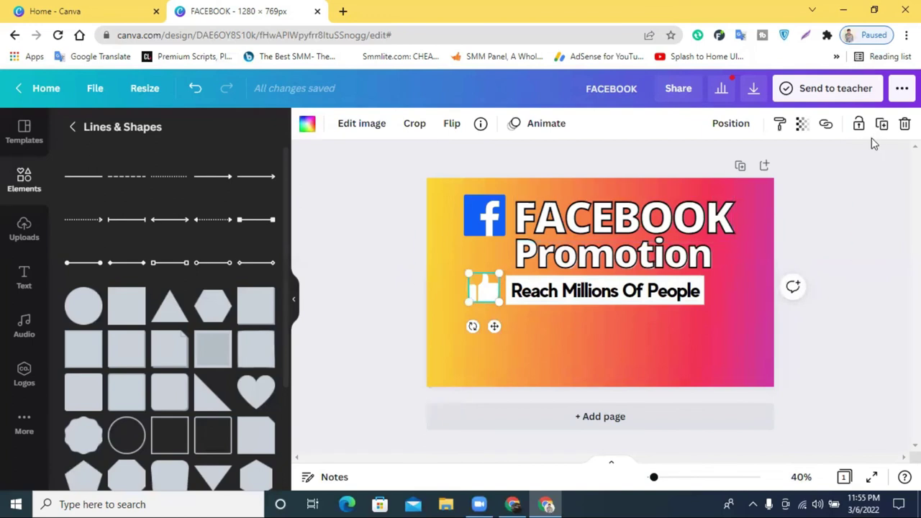
left_click(881, 123)
left_click_drag(492, 301, 525, 367)
left_click(484, 294)
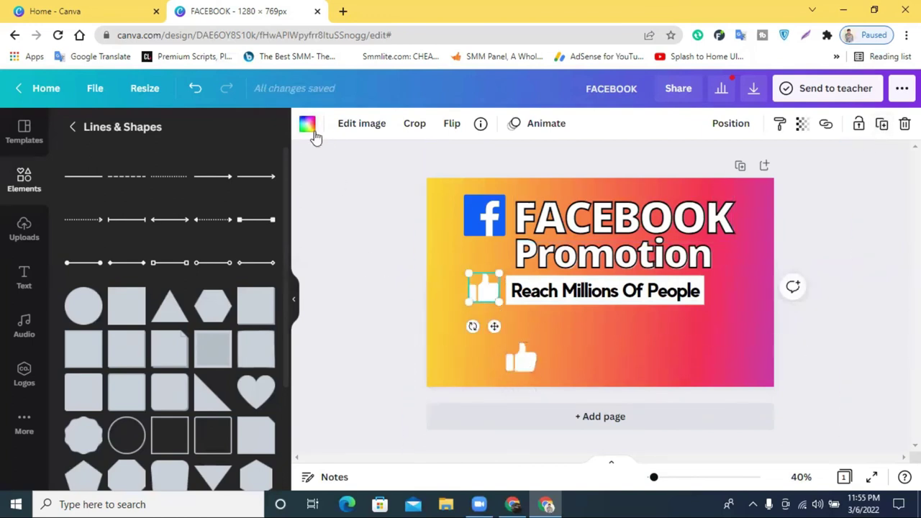
left_click(307, 124)
left_click(116, 193)
- Make the white thumbs-up slightly smaller and centre it over the black one to form a black outline
left_click(506, 368)
left_click_drag(506, 368, 496, 295)
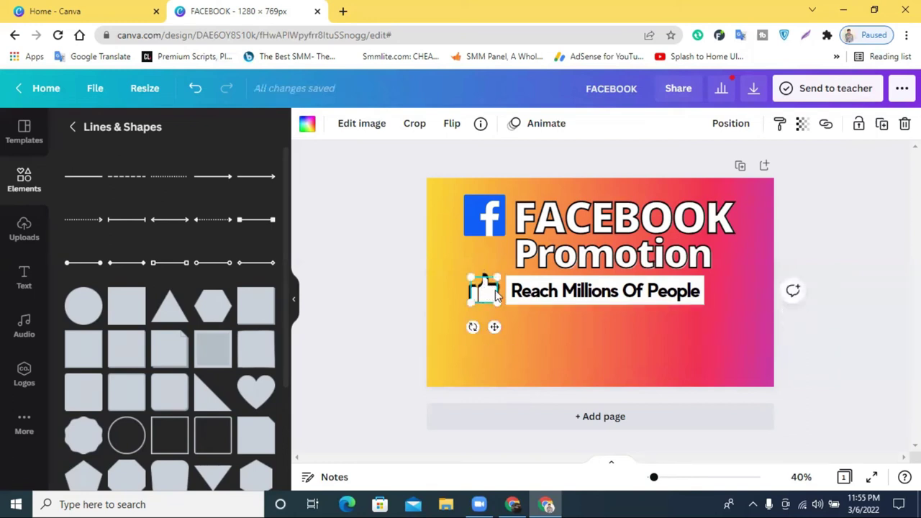
left_click(892, 359)
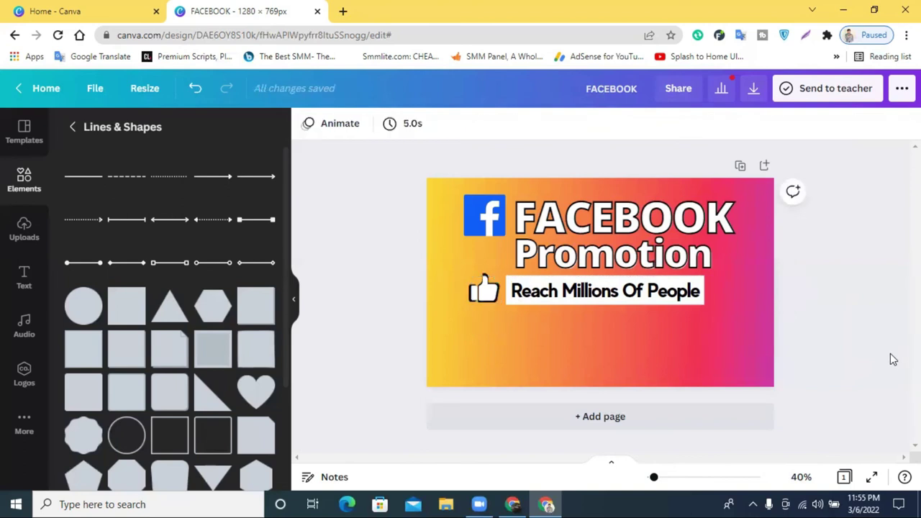
left_click(491, 294)
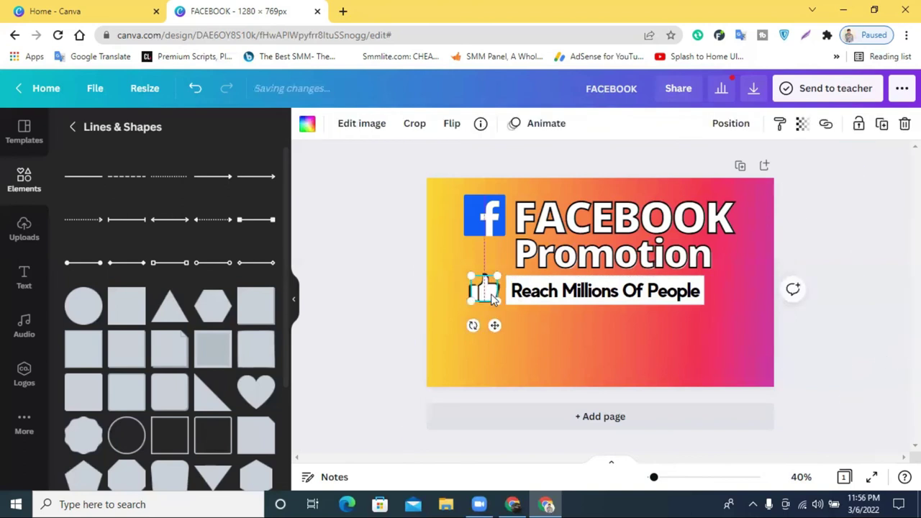
left_click(808, 321)
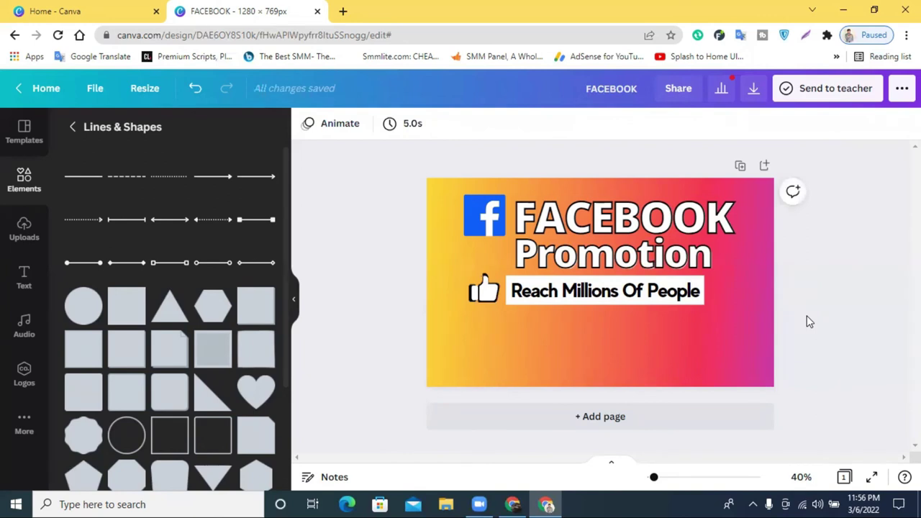
- Try to even out the black outline of the thumbs-up icon by slightly resizing its layers
left_click(489, 294)
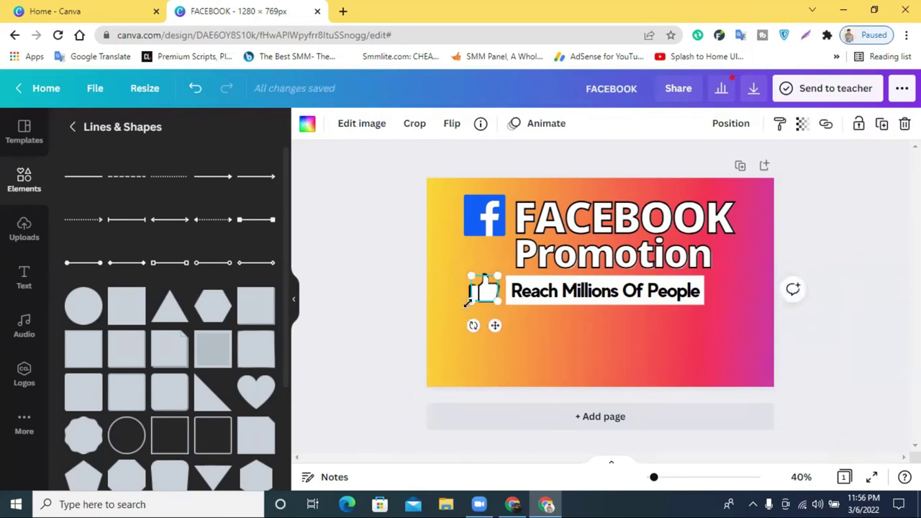
left_click_drag(467, 302, 469, 305)
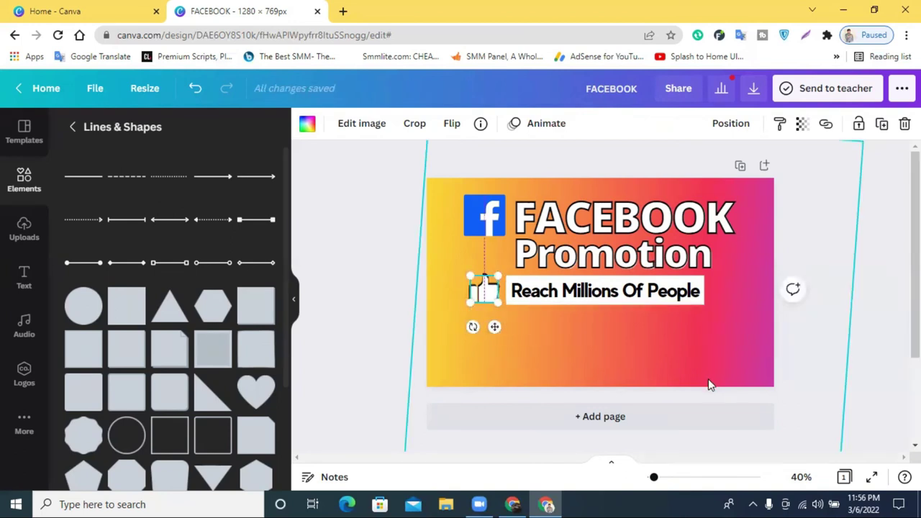
left_click(879, 377)
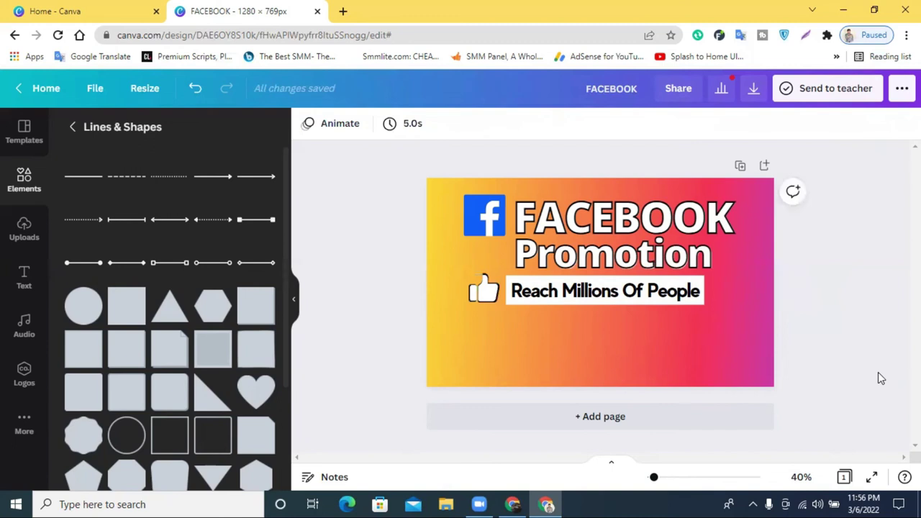
left_click(483, 285)
left_click_drag(466, 306, 465, 308)
left_click(844, 295)
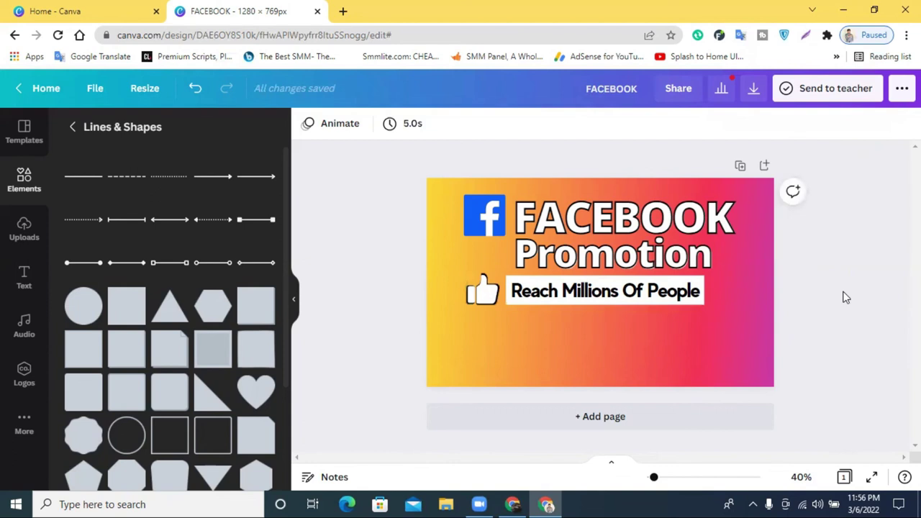
- Remove the black thumbs-up behind the icon beside the tagline, leaving only the white one
left_click(478, 296)
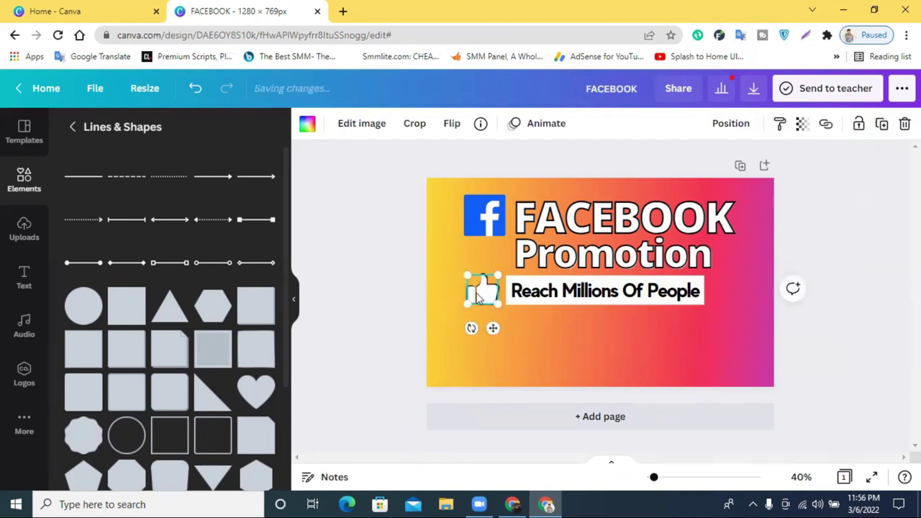
left_click(806, 300)
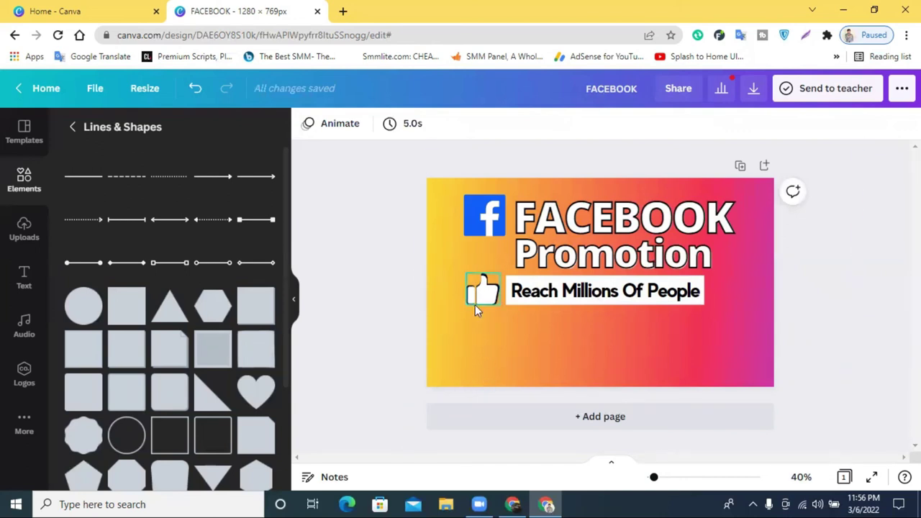
mouse_move(484, 288)
left_mouse_down()
mouse_move(379, 318)
mouse_move(480, 316)
mouse_move(484, 327)
mouse_move(483, 280)
mouse_move(486, 297)
left_mouse_up()
- Duplicate the white thumbs-up, tagline text and white backing together, and place the copy directly below the original line
left_click_drag(548, 322, 463, 292)
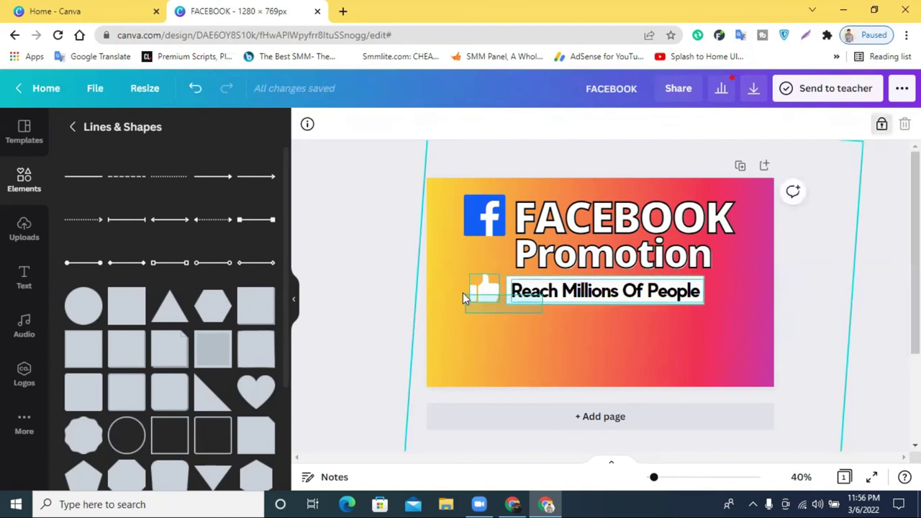
left_click(784, 124)
key("ctrl+d")
left_click_drag(550, 306, 551, 318)
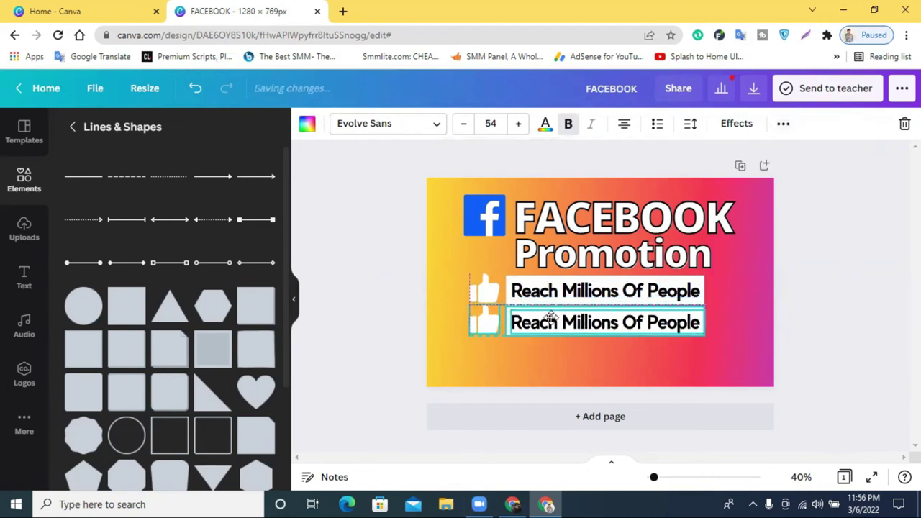
left_click(795, 300)
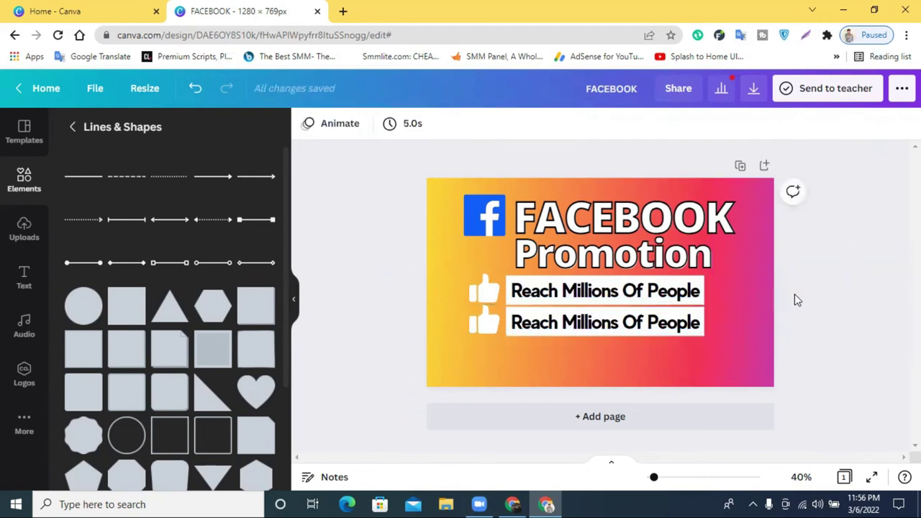
- After consulting the Fiverr gig edit page, change the second line to "Grow Your Page Like" at size 56, left-aligned with the line above
double_click(580, 325)
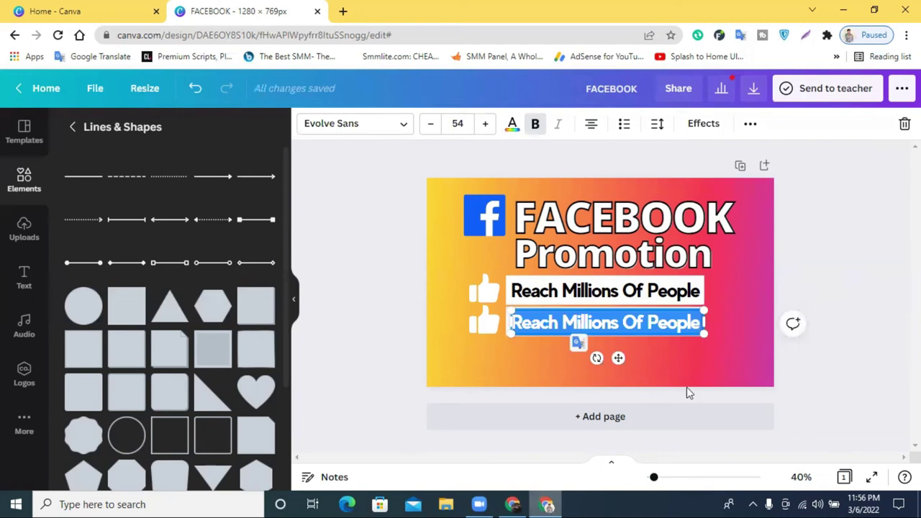
key("alt+Tab")
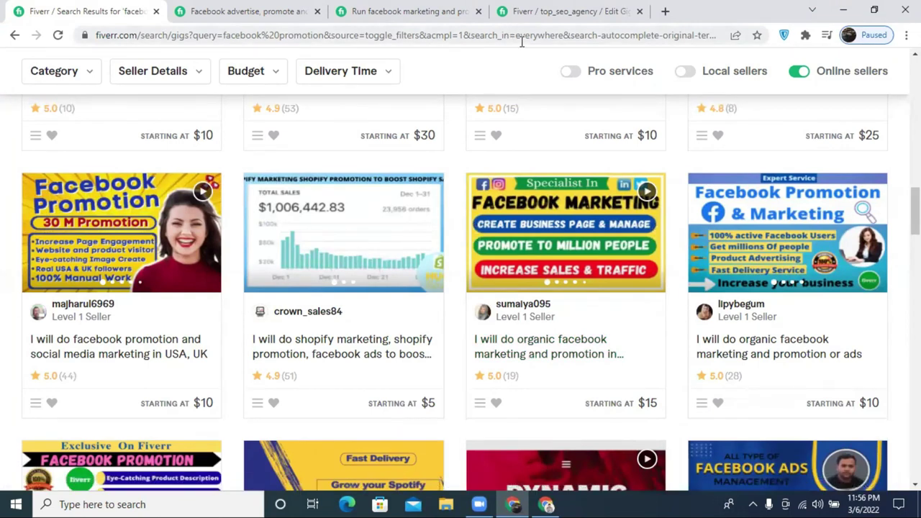
left_click(568, 11)
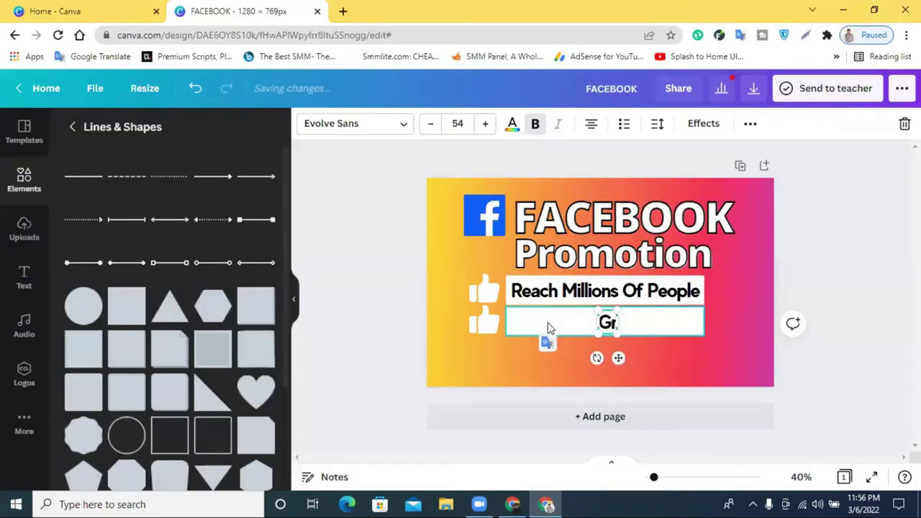
type("row Y")
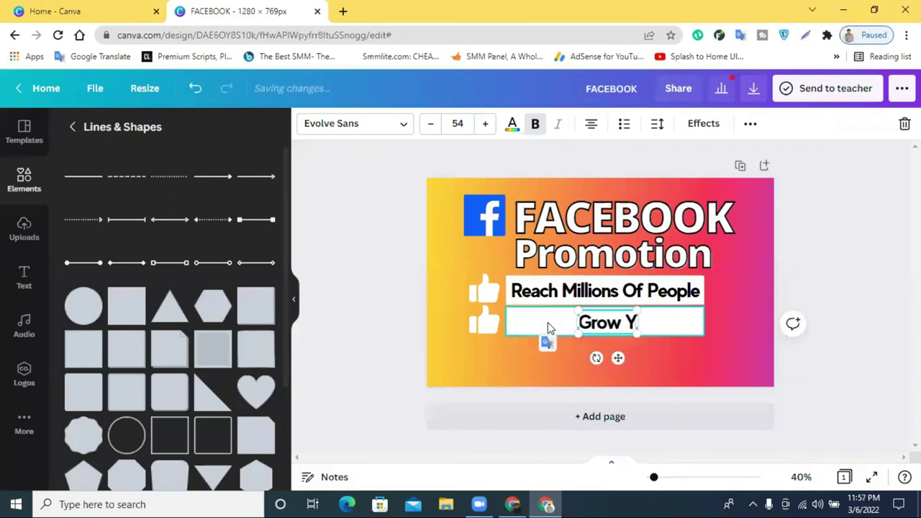
type("our P")
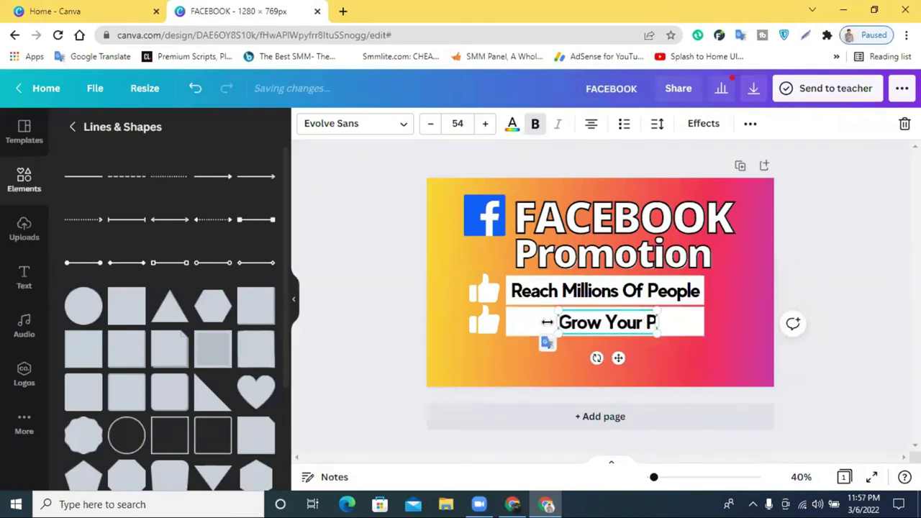
type("age Like")
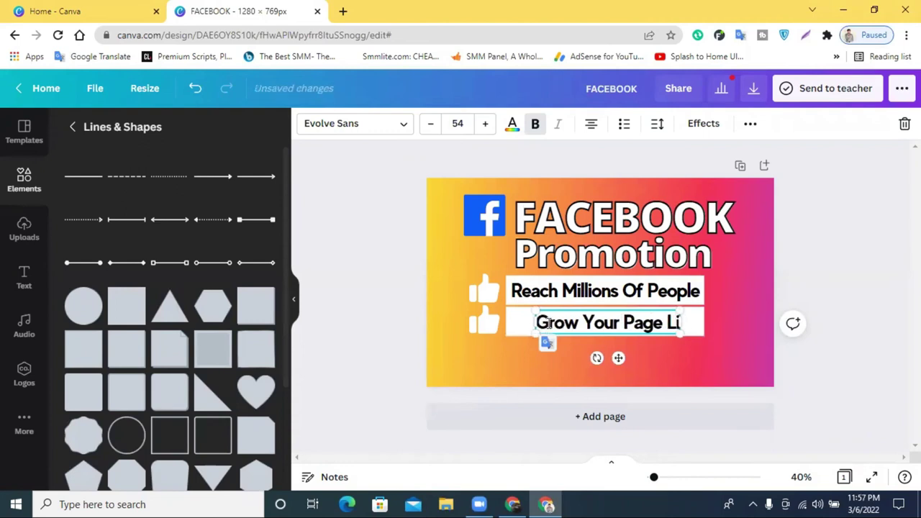
left_click(813, 297)
left_click(619, 327)
left_click_drag(677, 318, 725, 321)
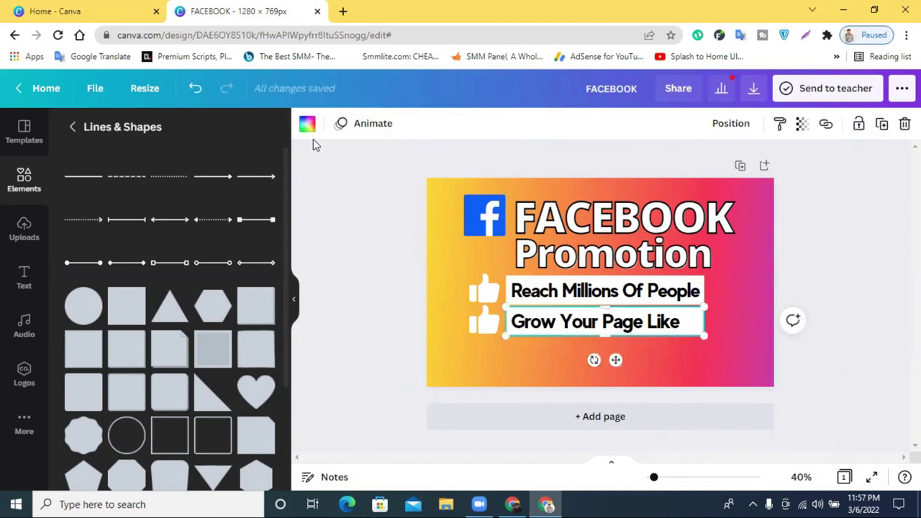
- Fill the backing of "Grow Your Page Like" with yellow #FFDE59 and shorten it to fit the text
left_click(307, 124)
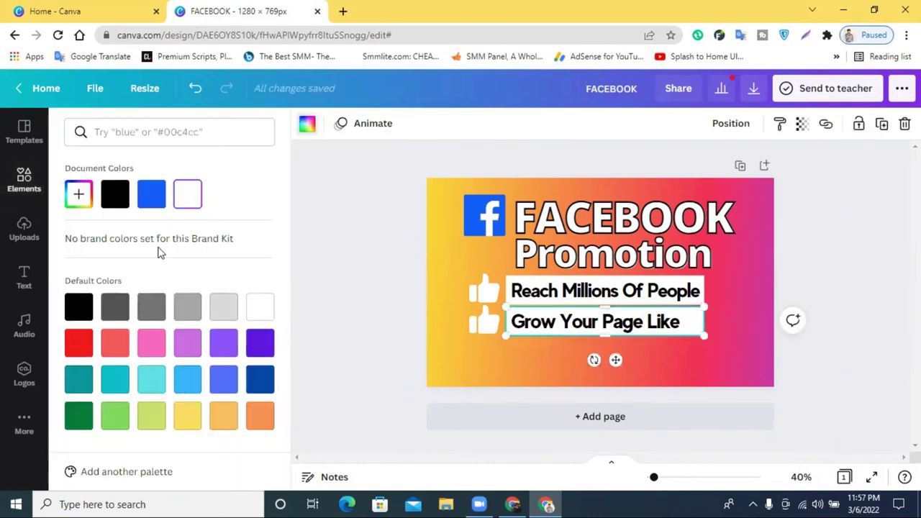
left_click(185, 420)
left_click(720, 346)
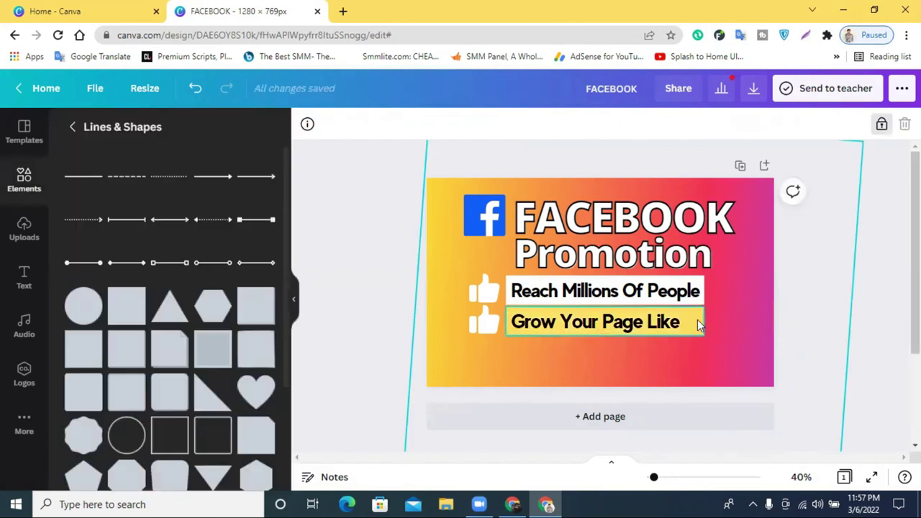
left_click(697, 323)
left_click_drag(702, 324, 683, 322)
left_click(374, 319)
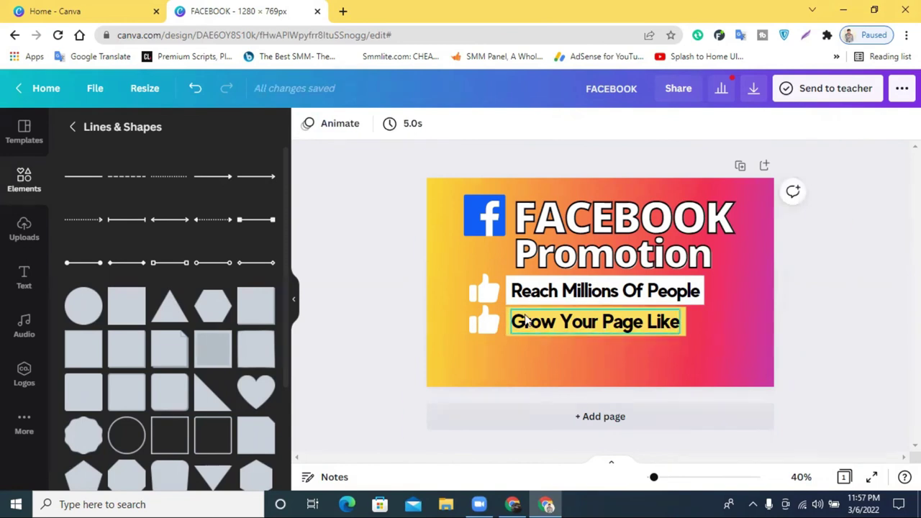
- Change the second line's backing to a slightly stronger custom yellow
left_click(507, 331)
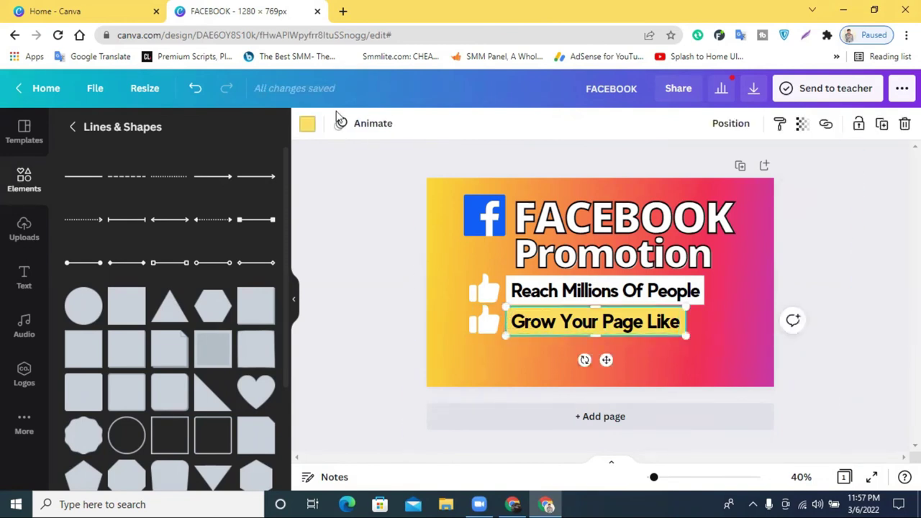
left_click(307, 124)
left_click(78, 194)
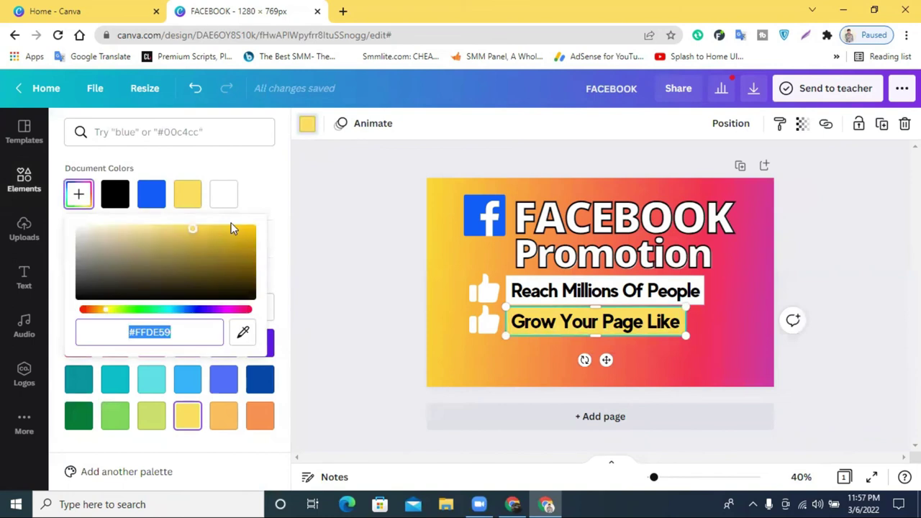
left_click(232, 231)
left_click_drag(232, 230, 205, 211)
left_click(374, 267)
- Duplicate the second line's thumbs-up, text and yellow backing together, and place the copy directly below as a third line
left_click_drag(545, 360, 457, 327)
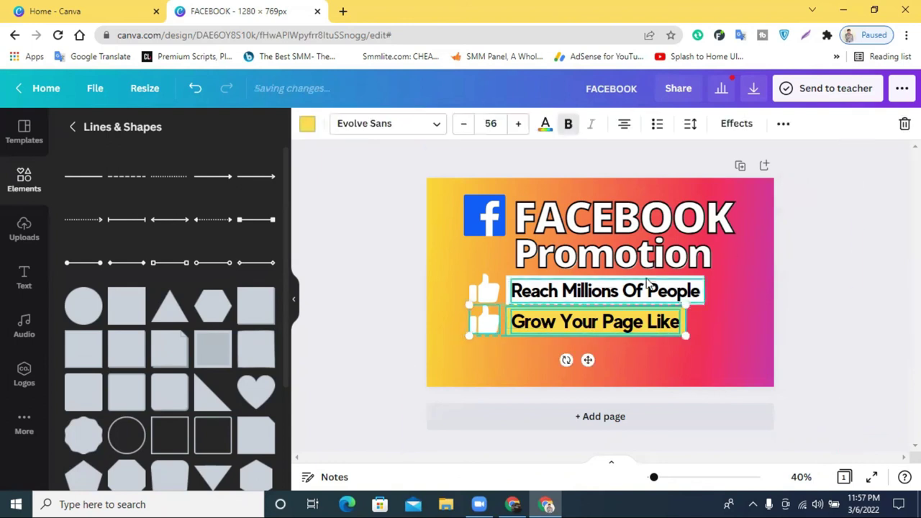
left_click(742, 276)
left_click_drag(580, 362, 458, 324)
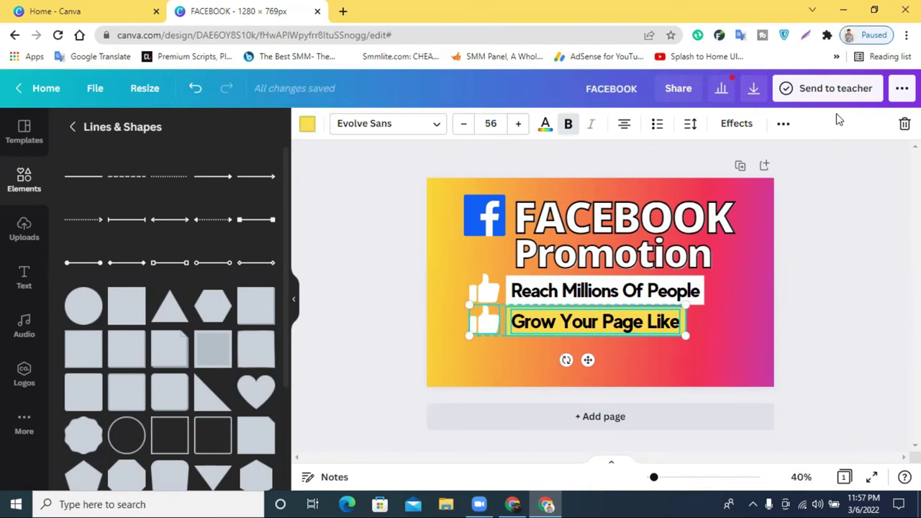
left_click(786, 125)
left_click(783, 157)
left_click_drag(549, 328, 549, 357)
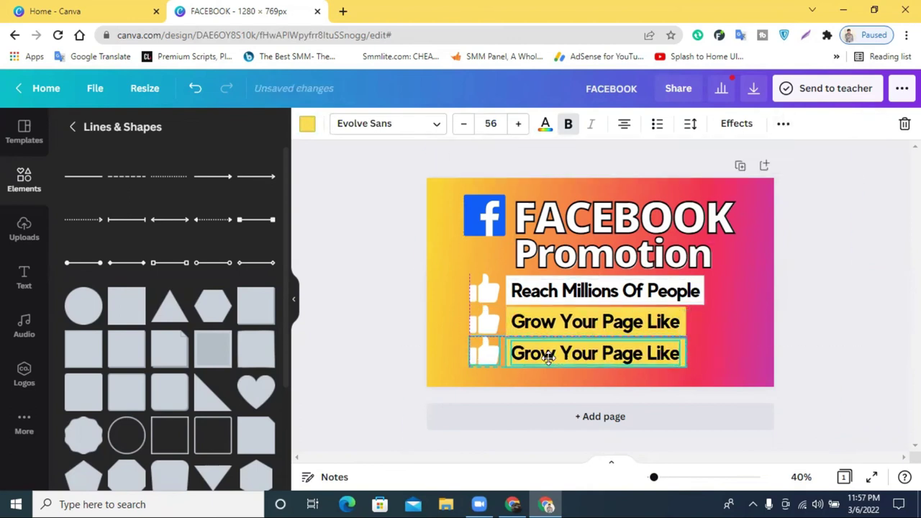
left_click(813, 333)
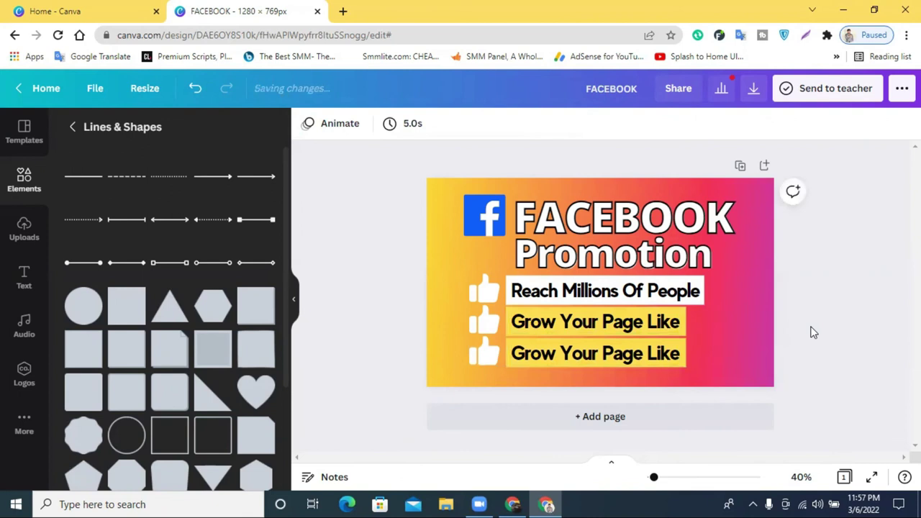
- Replace the third line's text with "Promote worldwide"
left_click(558, 358)
left_click(558, 358)
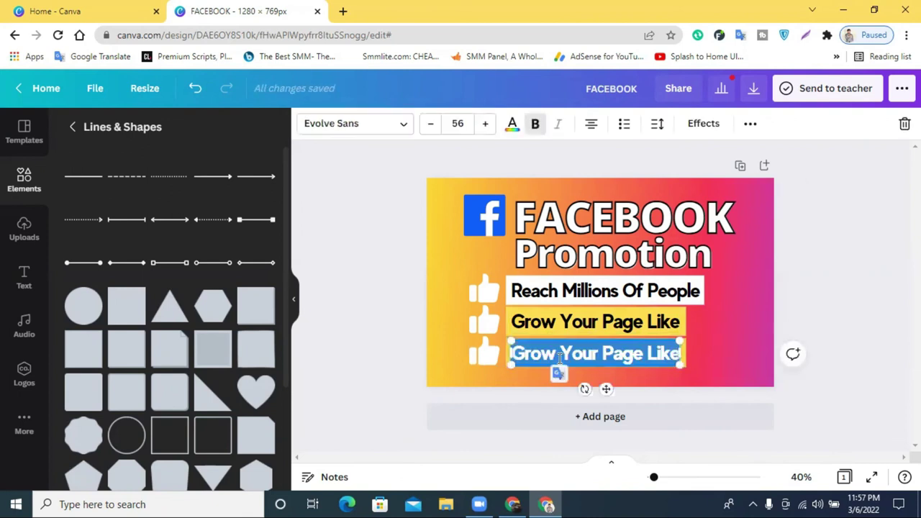
type("P")
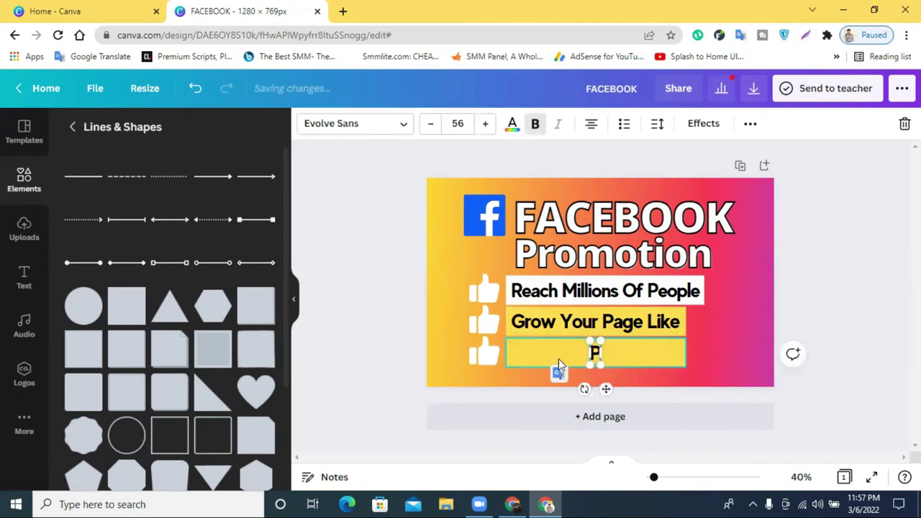
type("romote")
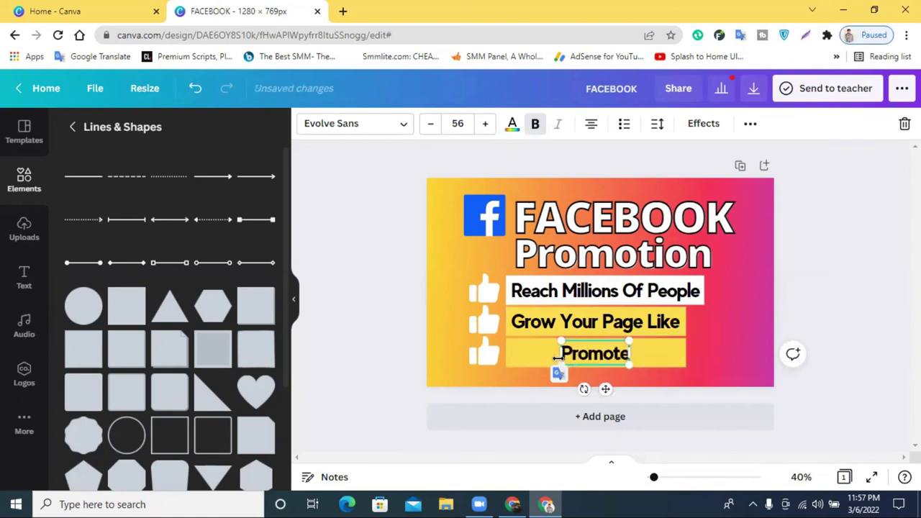
type(" wo")
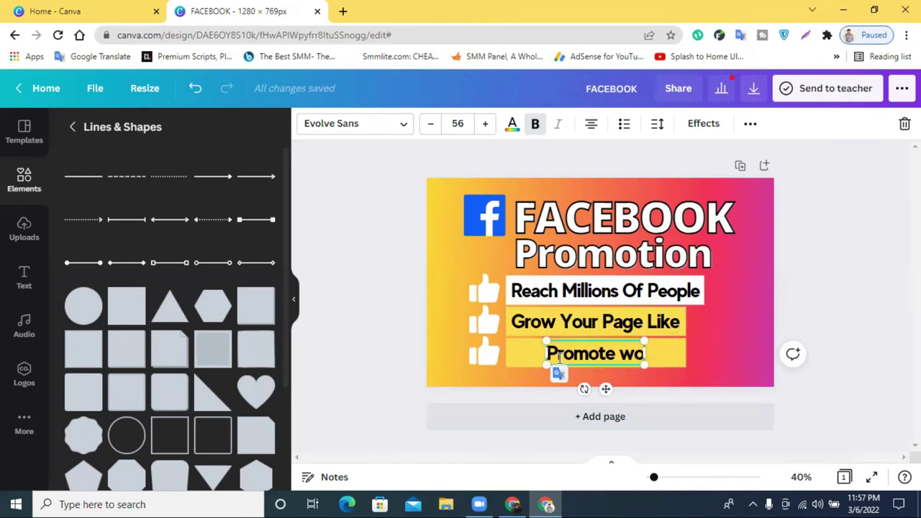
type("rl")
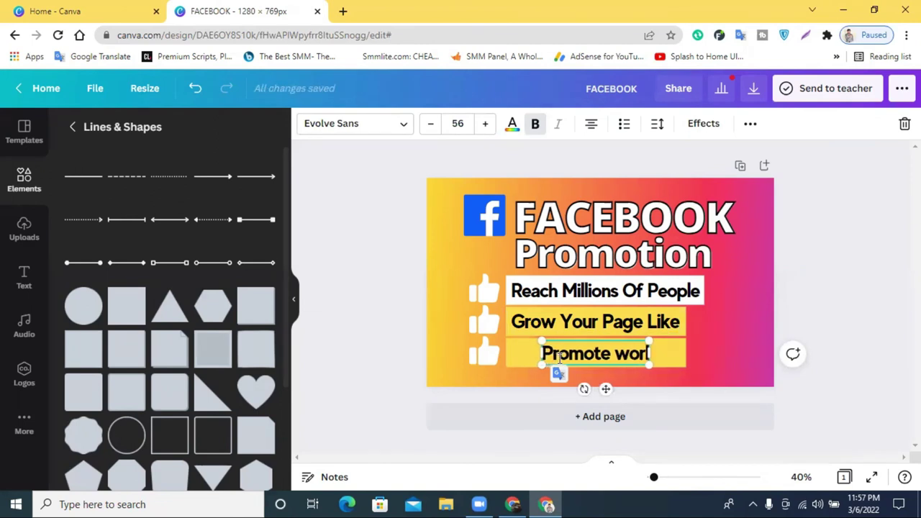
type("dwide")
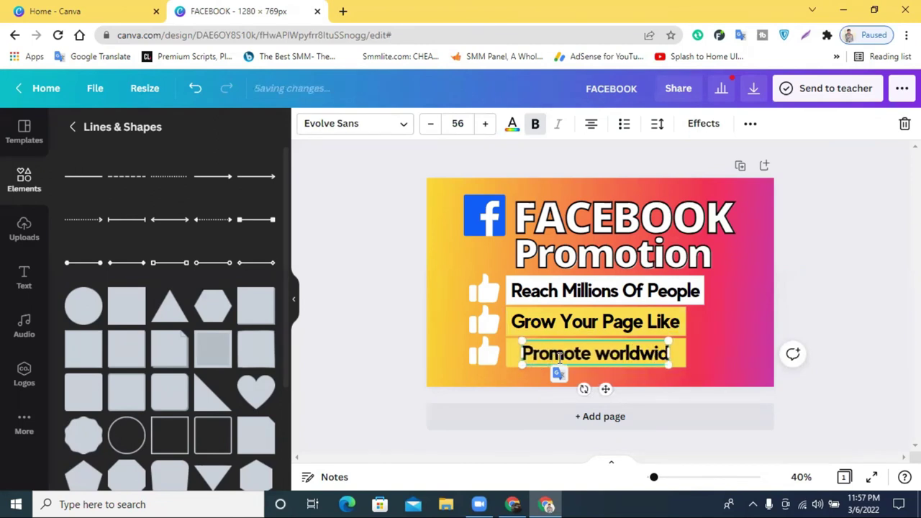
left_click(856, 277)
- Left-align "Promote worldwide" with the lines above and shorten its yellow backing to fit the text
left_click_drag(562, 352, 549, 354)
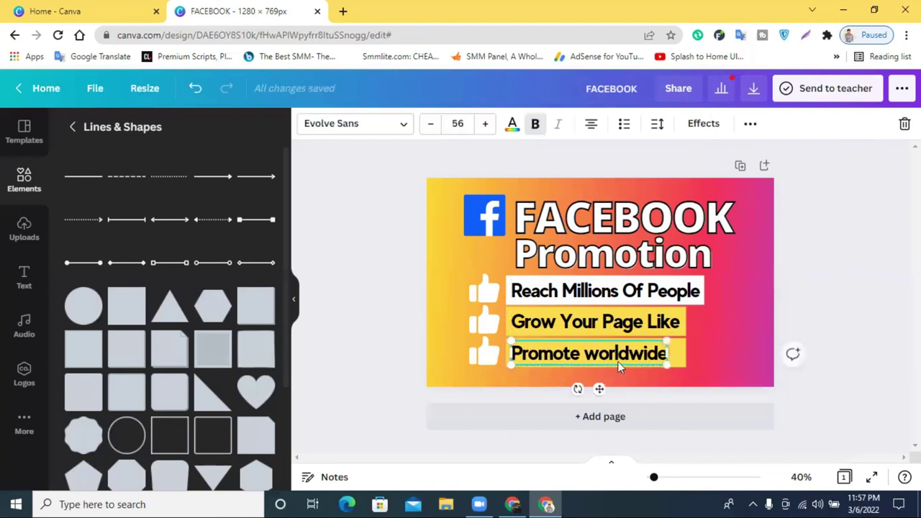
left_click(685, 353)
mouse_move(685, 354)
left_mouse_down()
mouse_move(668, 357)
mouse_move(702, 355)
left_mouse_up()
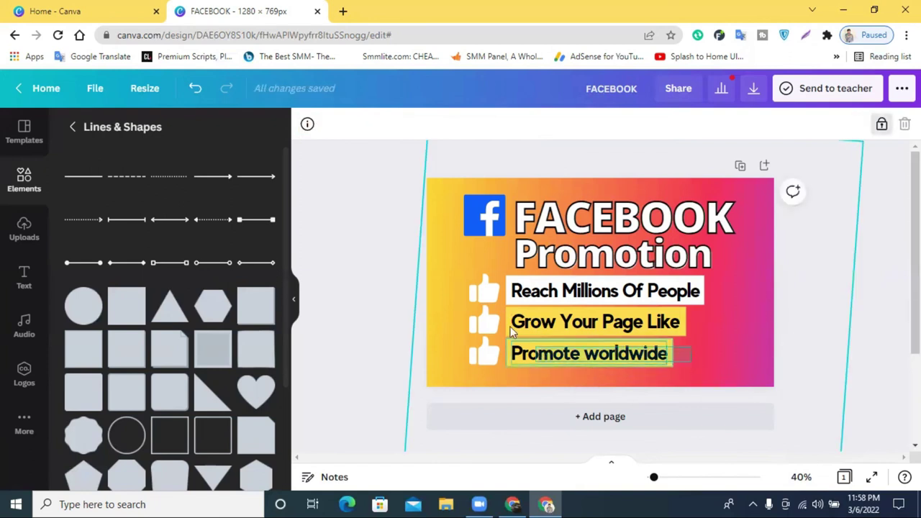
- Scale down all three thumbs-up lines together, keeping them anchored beneath the heading, to free space below
left_click_drag(513, 332, 469, 291)
left_click_drag(691, 368, 666, 353)
left_click(645, 386)
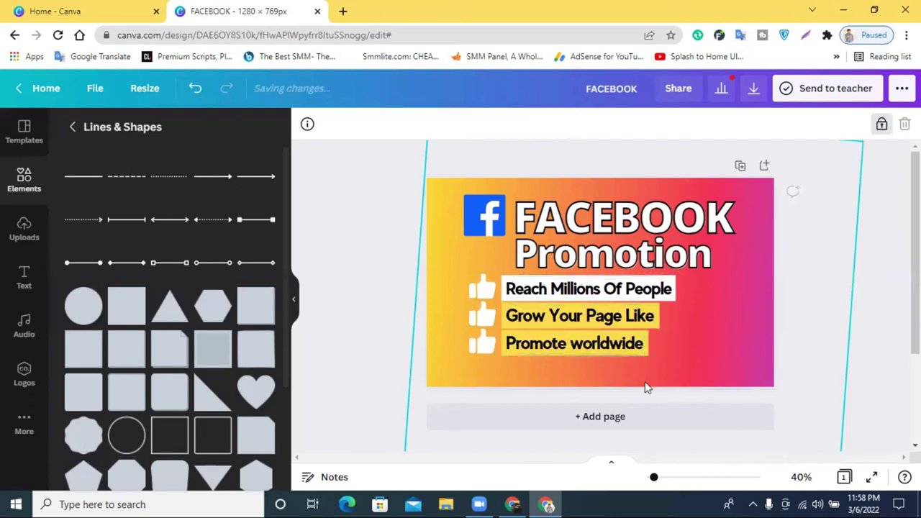
- Duplicate the third line's thumbs-up, text and yellow backing together, and place the copy directly below as a fourth line
left_click(473, 345)
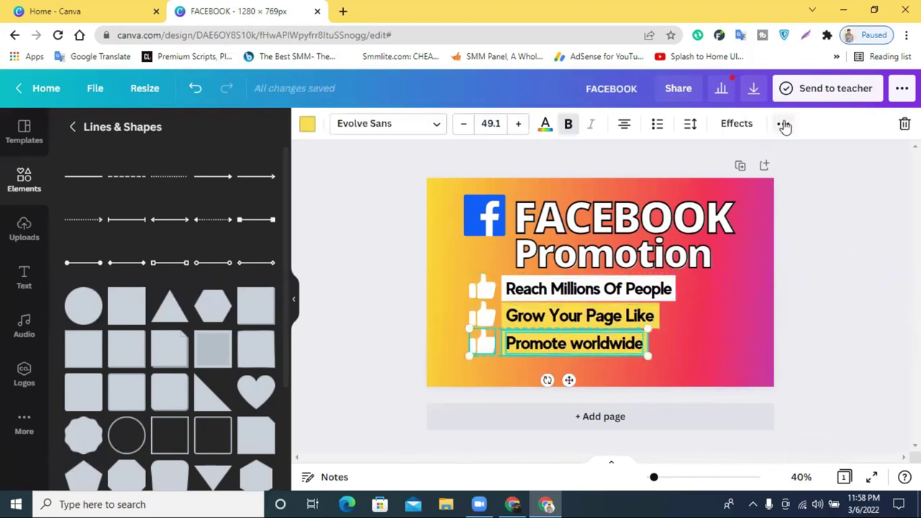
left_click(785, 126)
left_click(778, 156)
left_click_drag(559, 351, 544, 376)
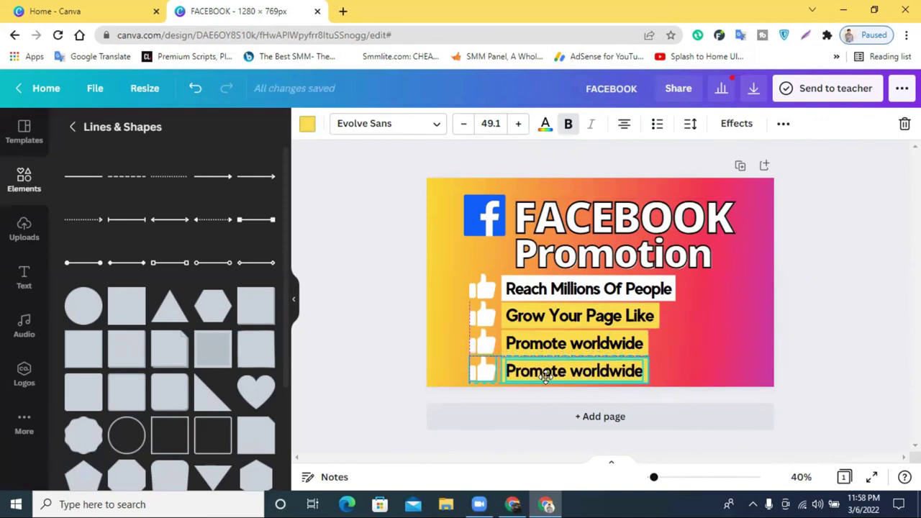
left_click(720, 344)
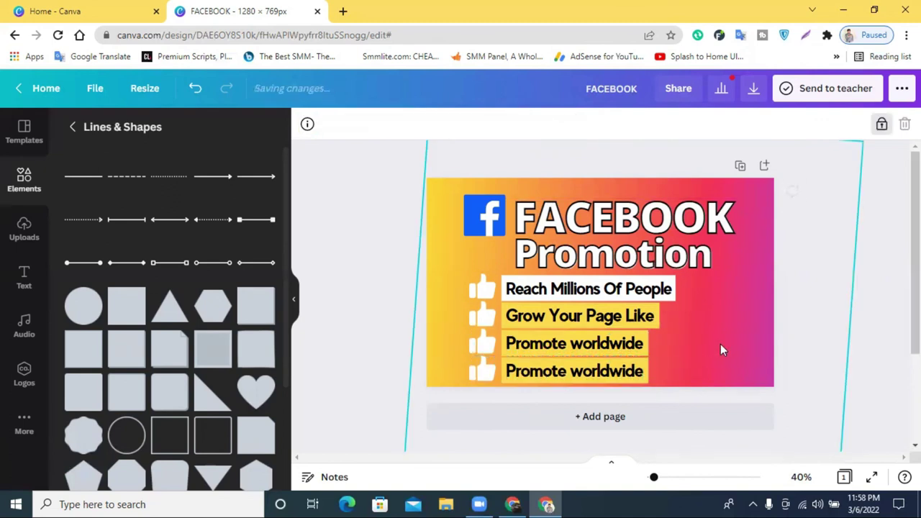
- Recolour the yellow backing behind the third line, "Promote worldwide", with the document's blue
double_click(547, 373)
left_click(650, 342)
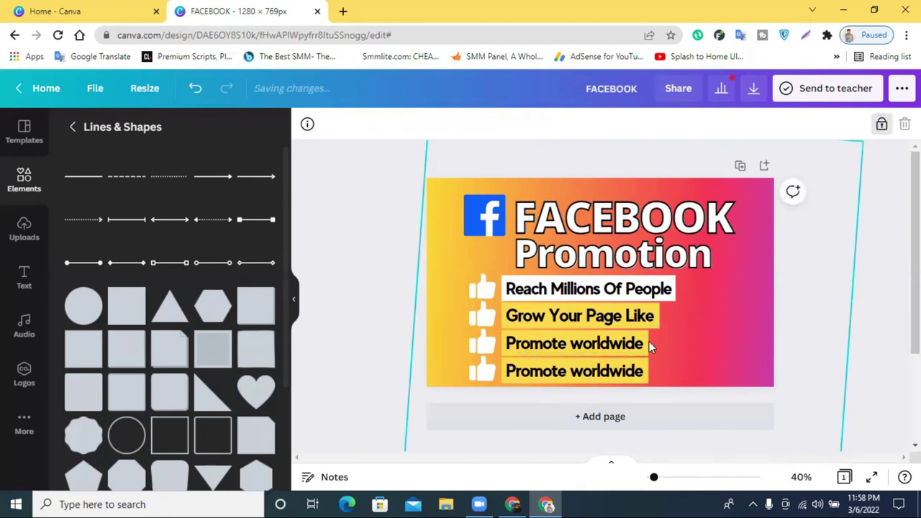
left_click(307, 130)
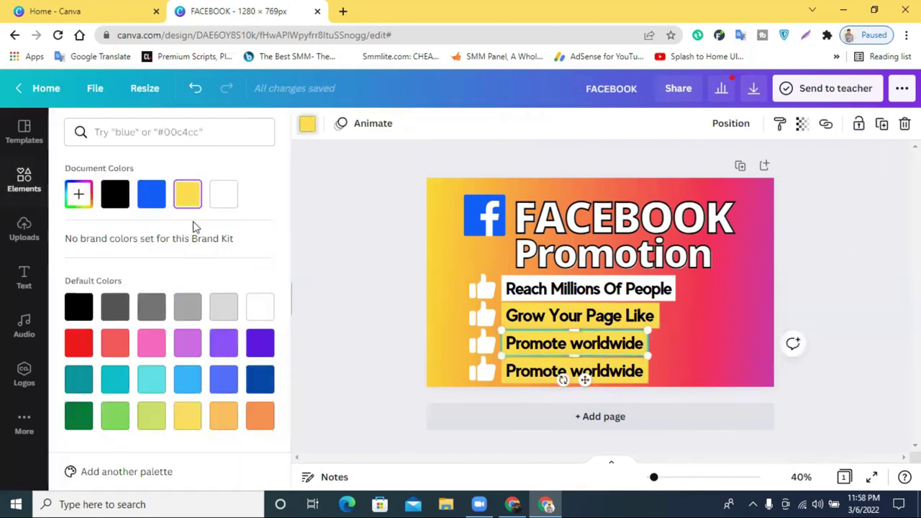
left_click(154, 198)
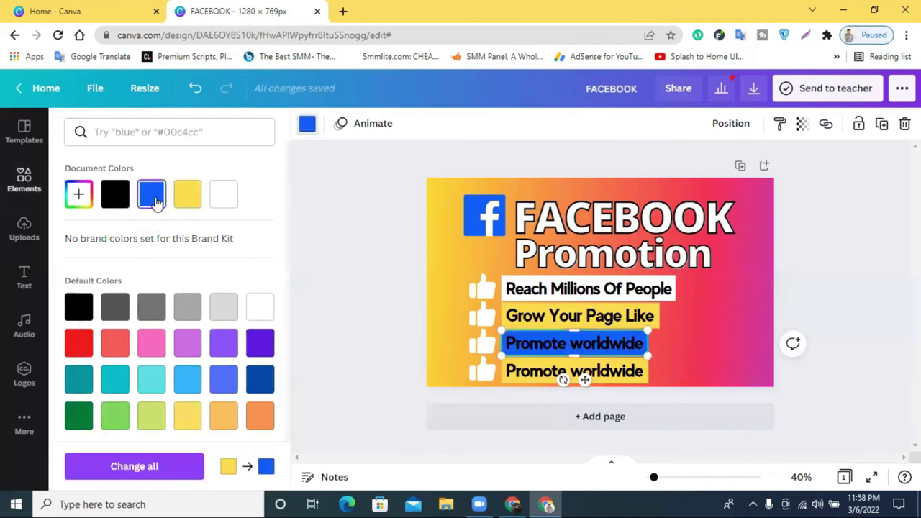
left_click(843, 294)
- Change the third line's "Promote worldwide" text colour to white
left_click(592, 348)
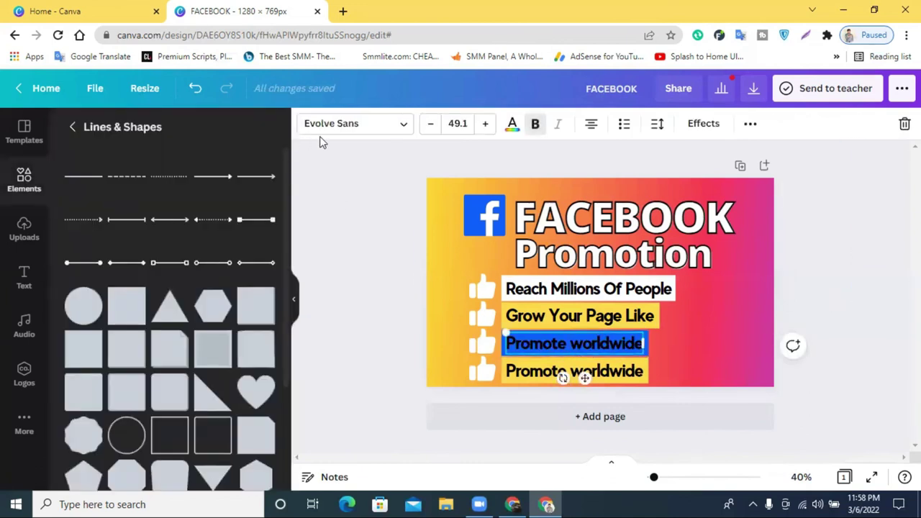
left_click(513, 125)
left_click(222, 196)
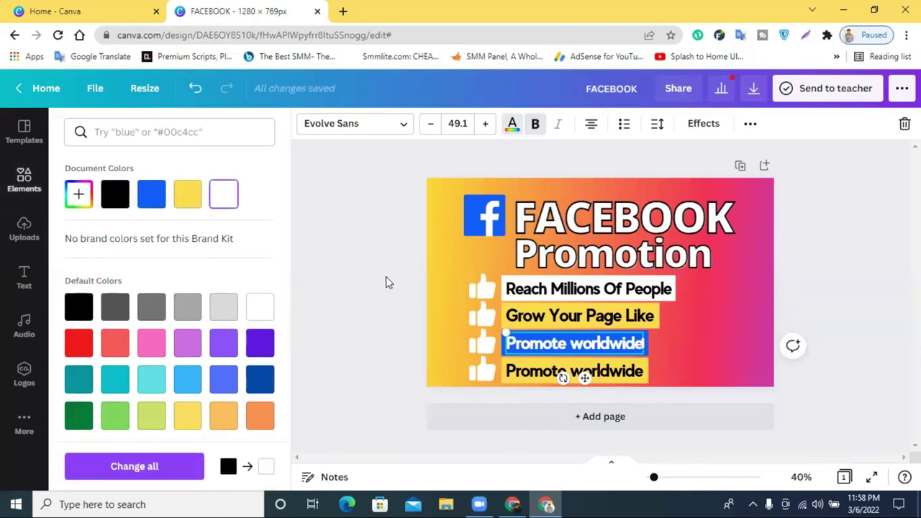
left_click(385, 277)
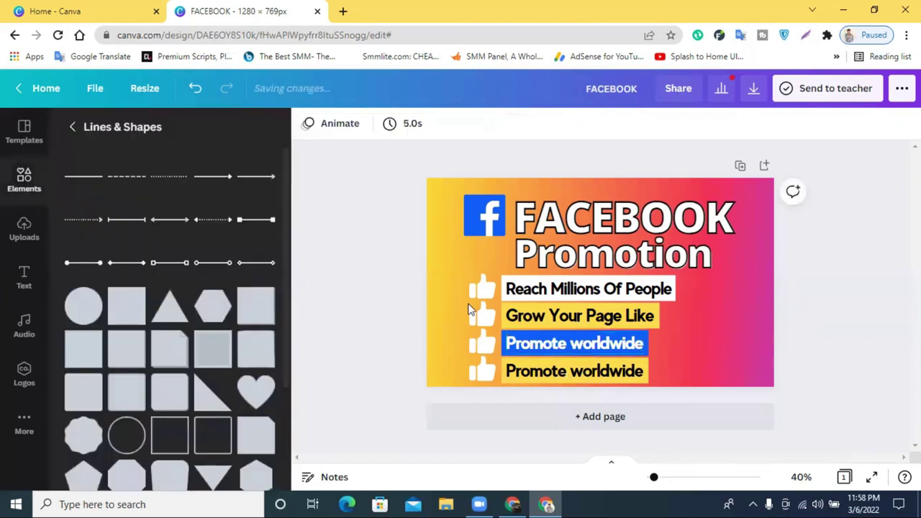
- Recolour the fourth line's yellow backing, trying lime first and settling on the default light green
left_click(645, 362)
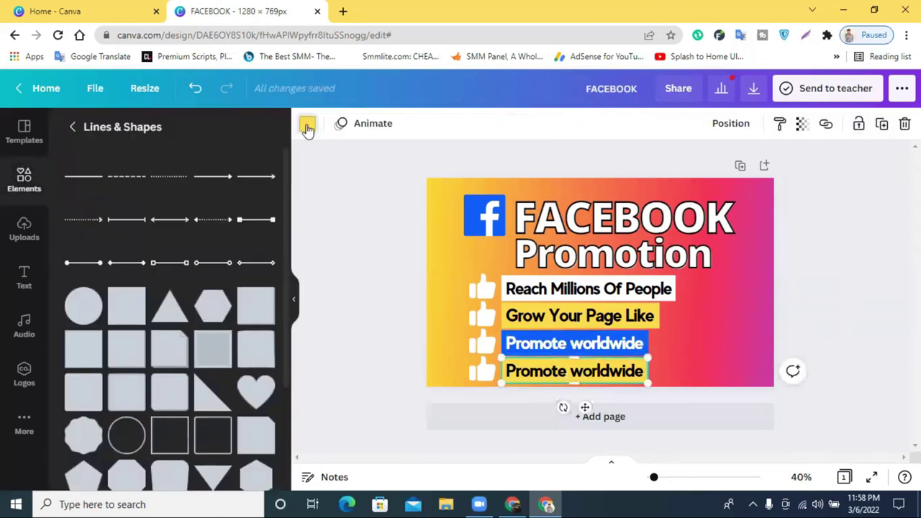
left_click(307, 127)
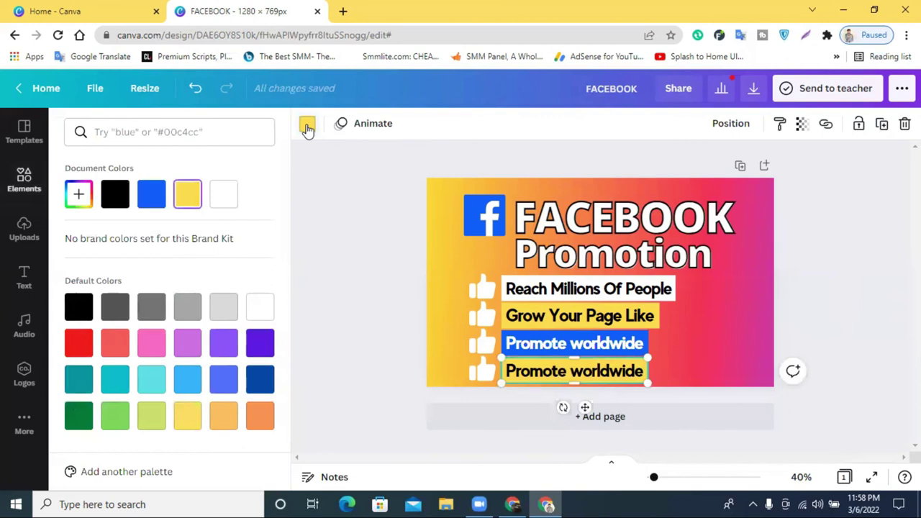
left_click(154, 416)
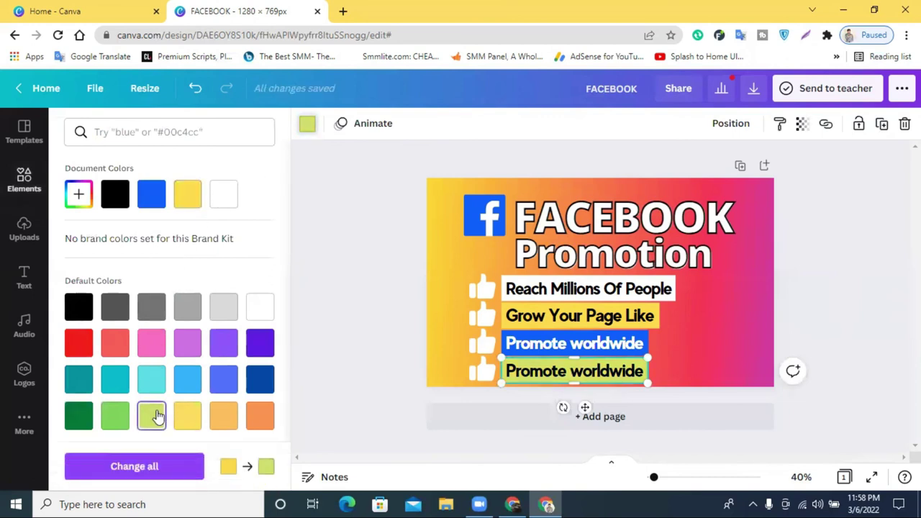
left_click(105, 420)
key("Escape")
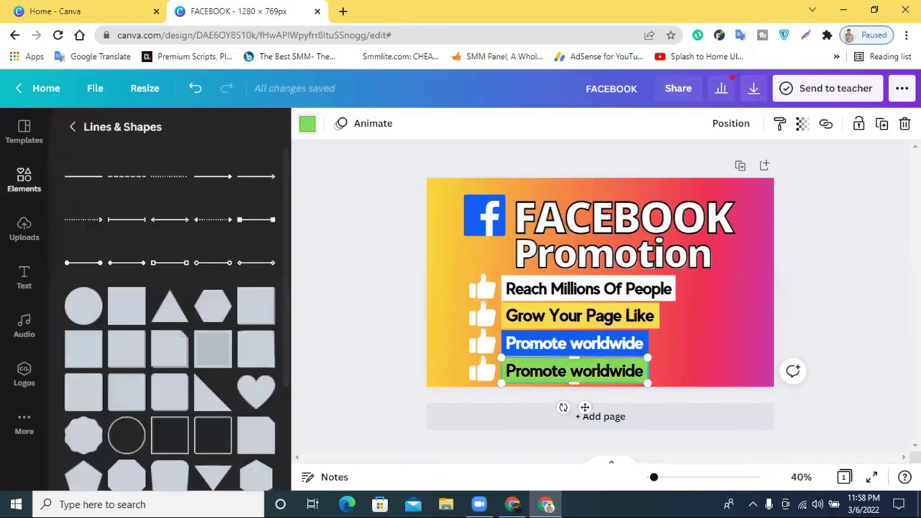
key("Escape")
- Replace the fourth line's text with "On-Time Delivery"
double_click(530, 370)
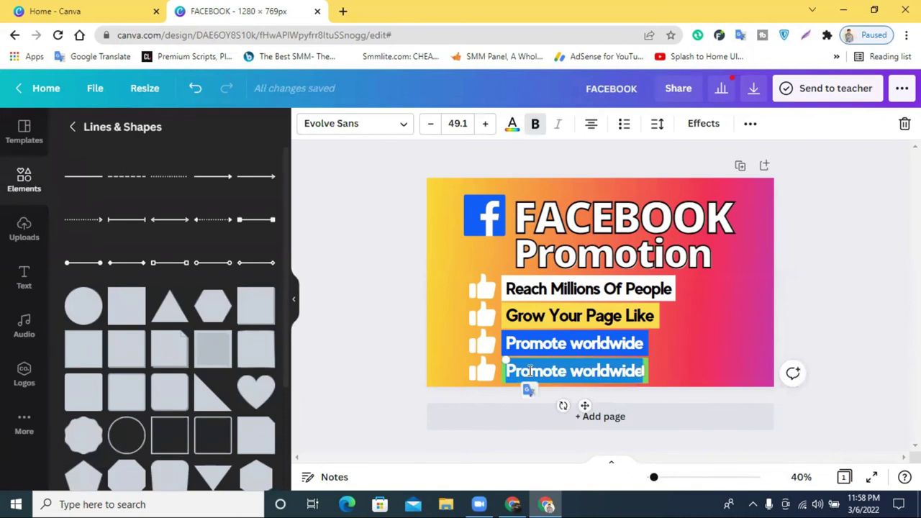
type("O")
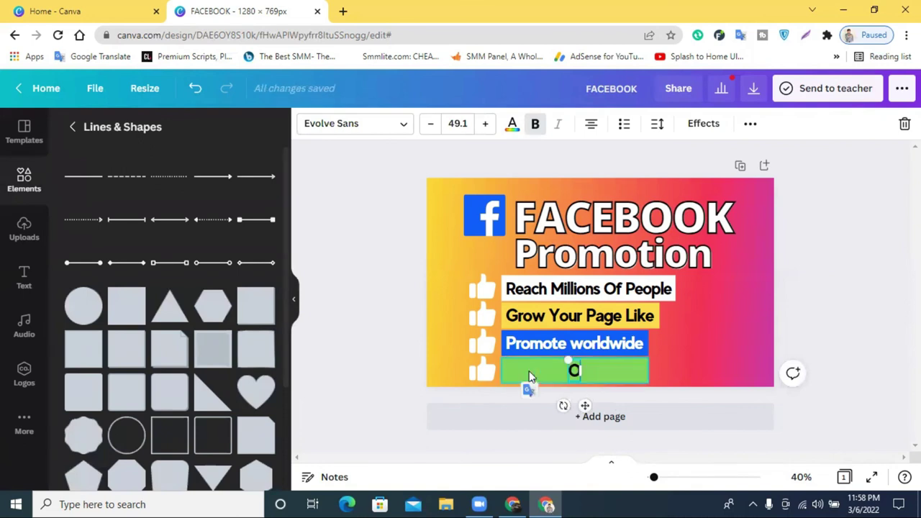
type("n")
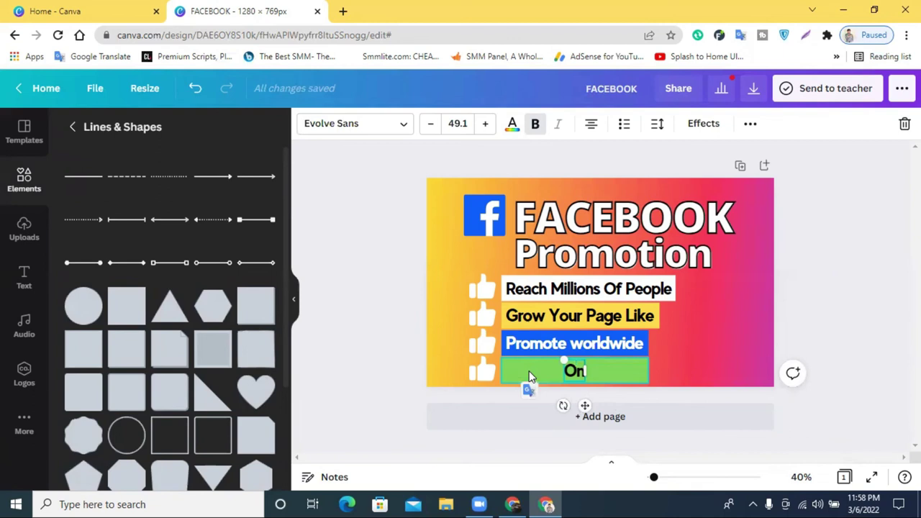
type("Time")
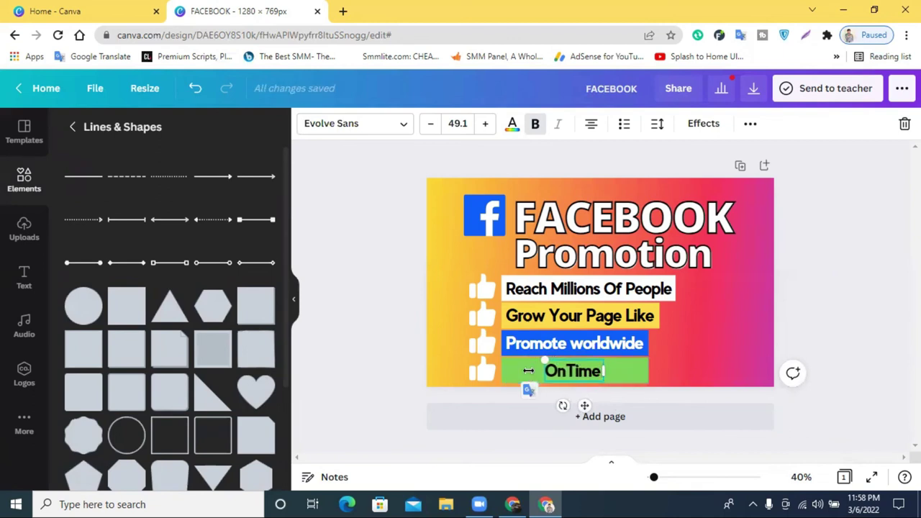
left_click(568, 371)
type("-Time")
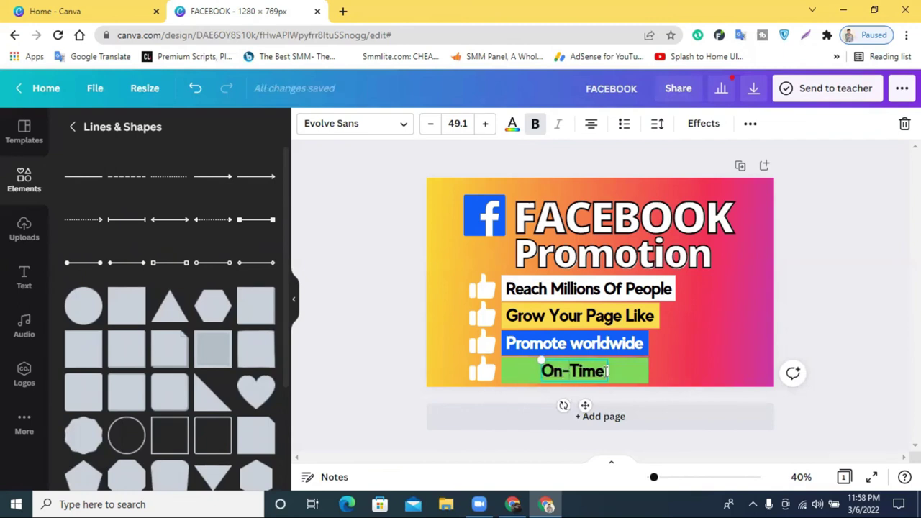
type(" Deli")
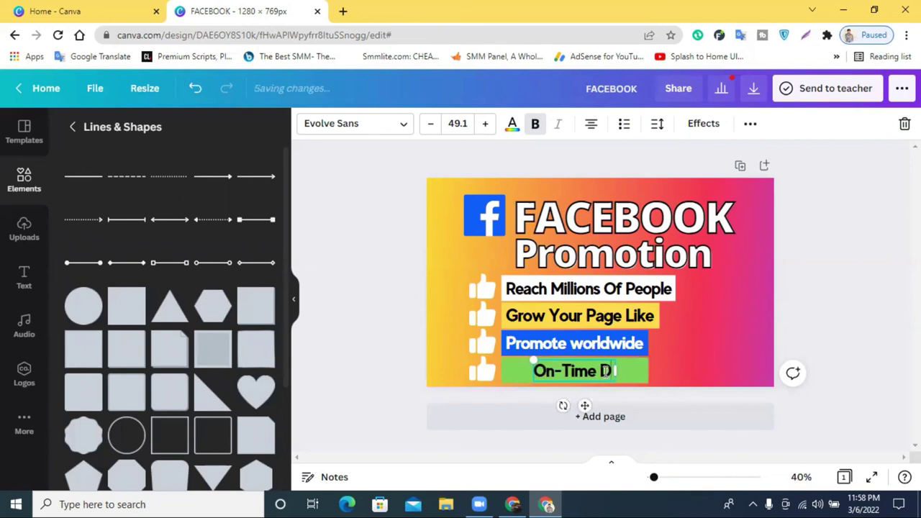
type("ery")
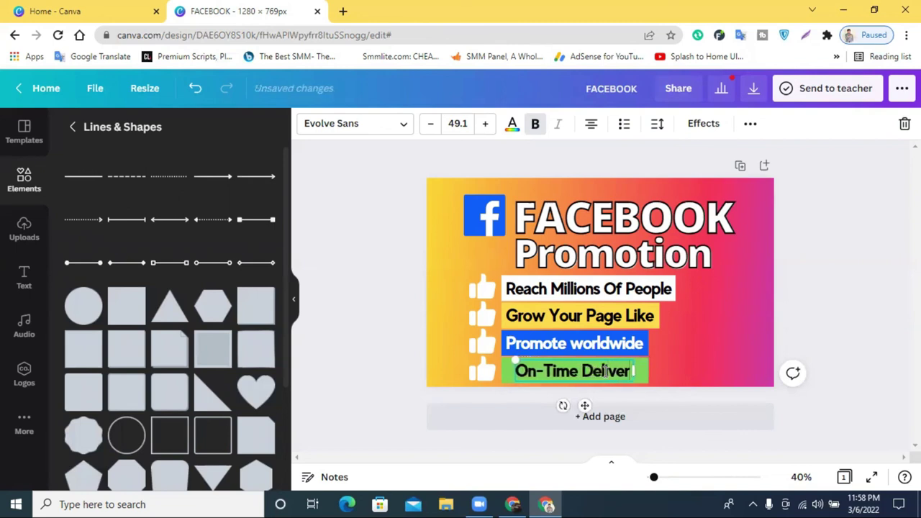
left_click(821, 333)
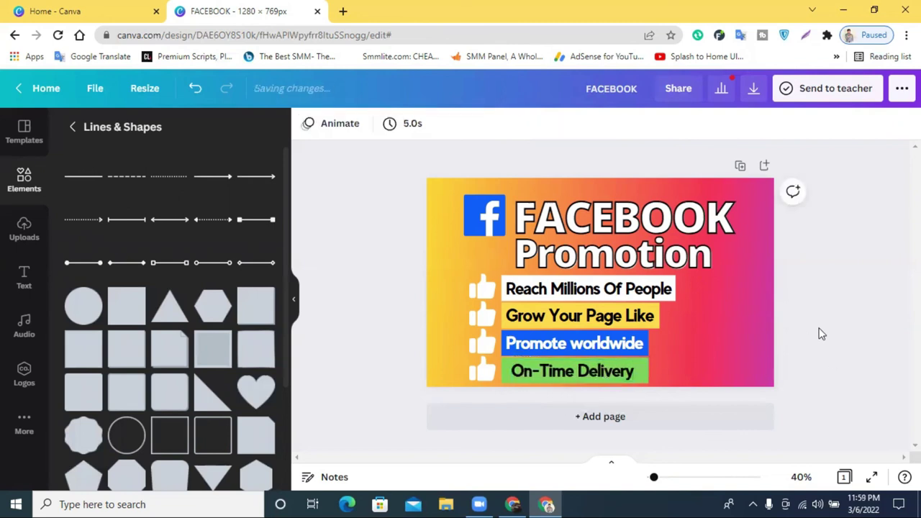
- Left-align "On-Time Delivery" with the lines above and shorten its green backing to fit the text
left_click_drag(602, 368, 632, 372)
left_click(669, 361)
left_click(642, 375)
left_click(663, 371)
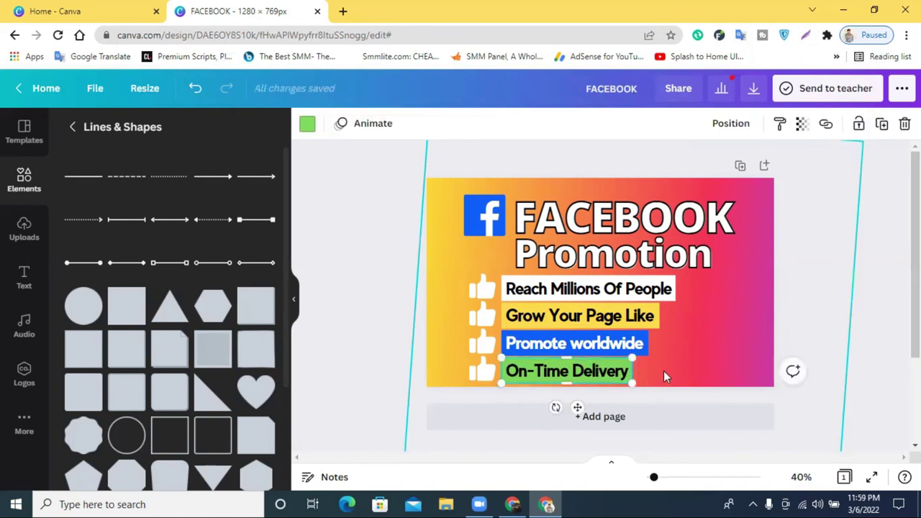
- Scale down all four thumbs-up lines together, keeping them anchored beneath the heading, to leave a margin at the design's lower edge
left_click_drag(673, 387, 488, 292)
left_click_drag(706, 389, 660, 374)
left_click(879, 340)
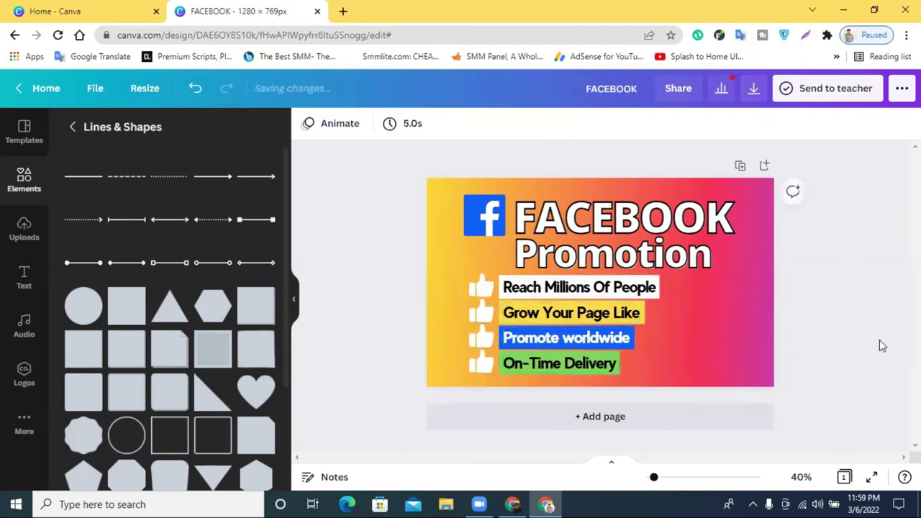
- Leave the lines and shapes collection and return to the main elements library
left_click(730, 327)
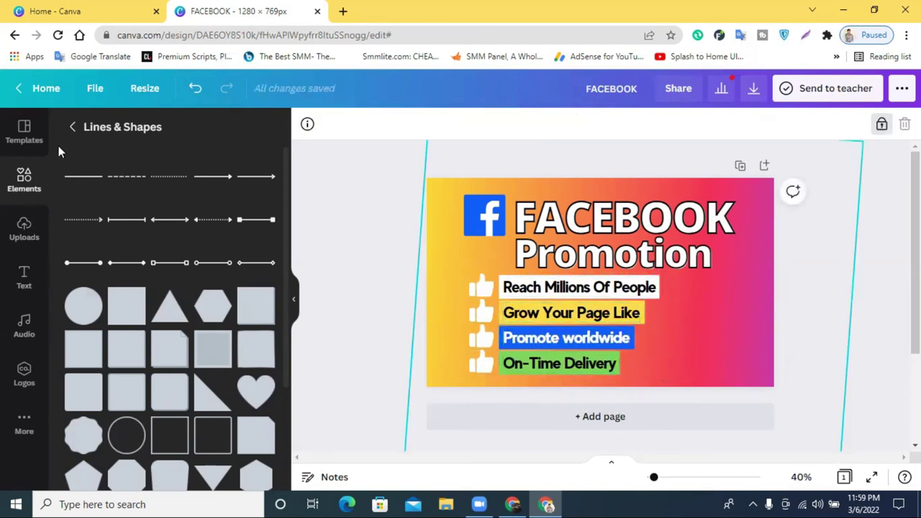
left_click(75, 128)
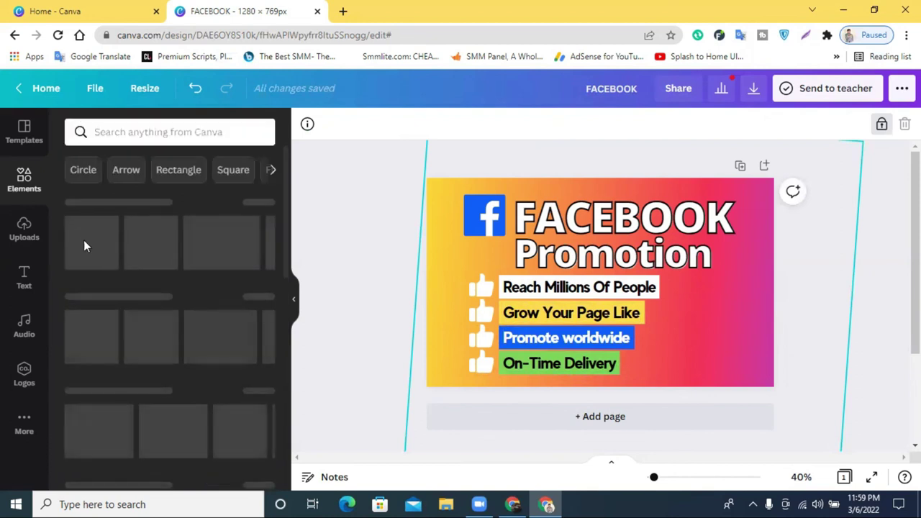